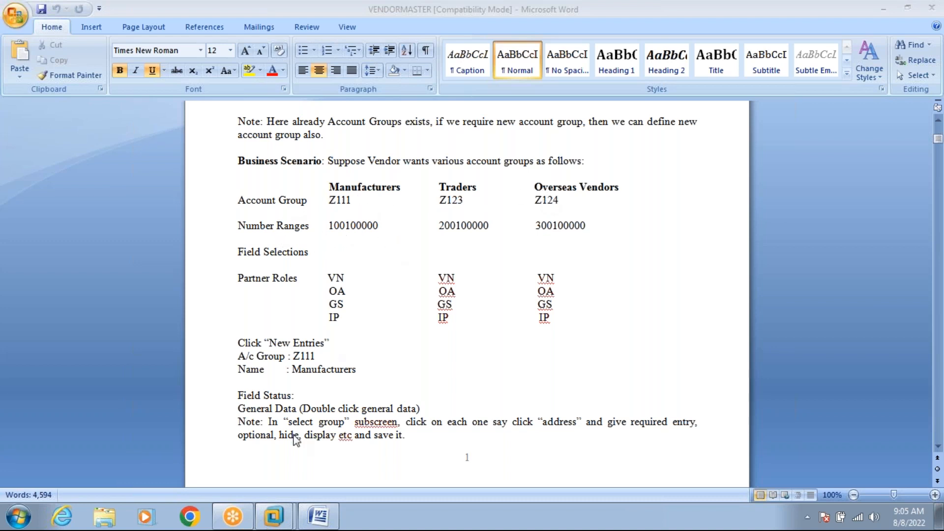
On the SAP Create Vendor screen, list the 38 existing vendor account groups, then switch to the Word notes.
mouse_move(284, 516)
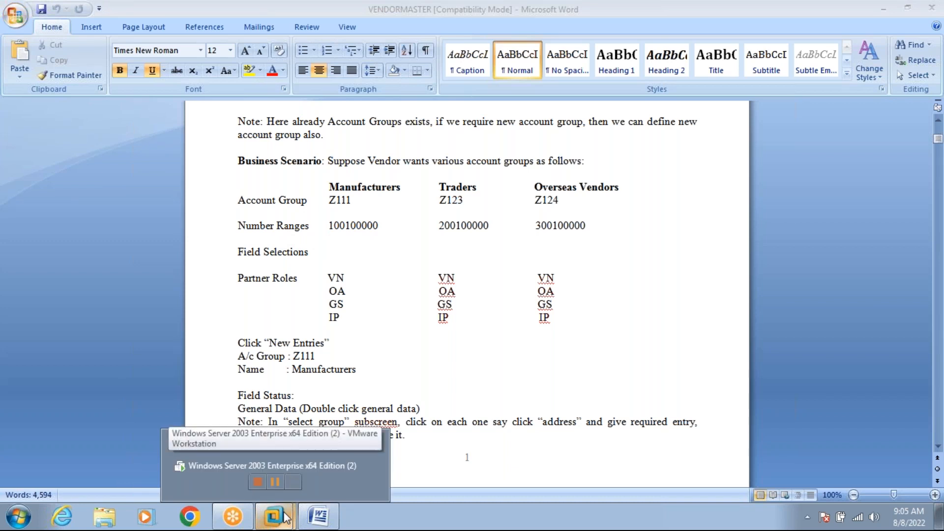
click(273, 465)
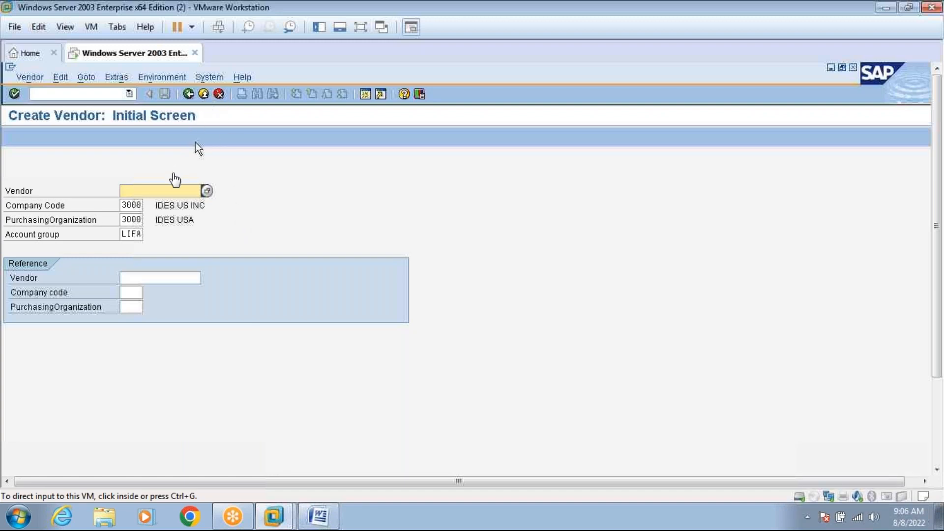
click(142, 235)
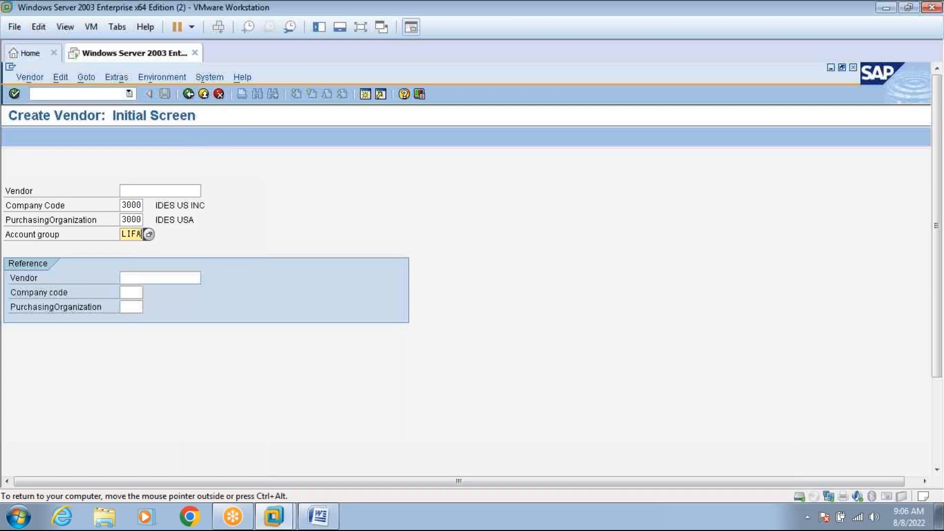
click(149, 235)
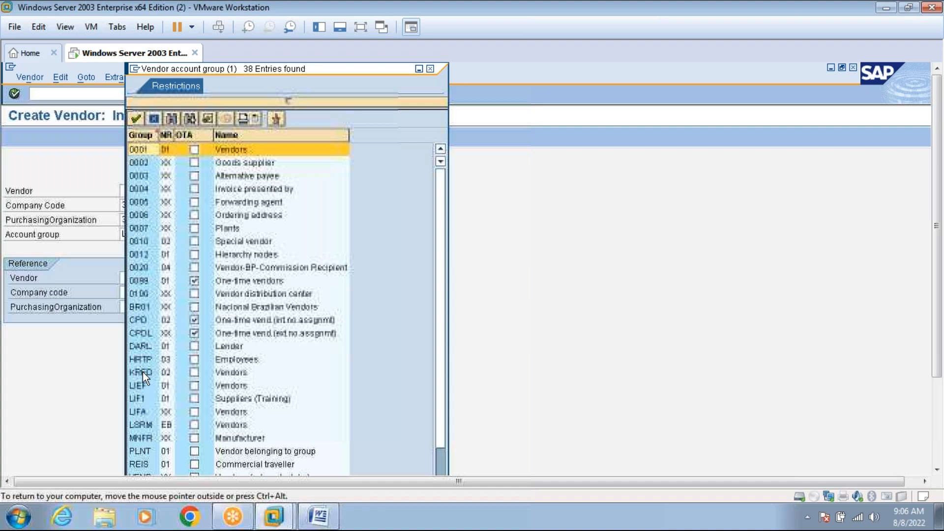
click(321, 520)
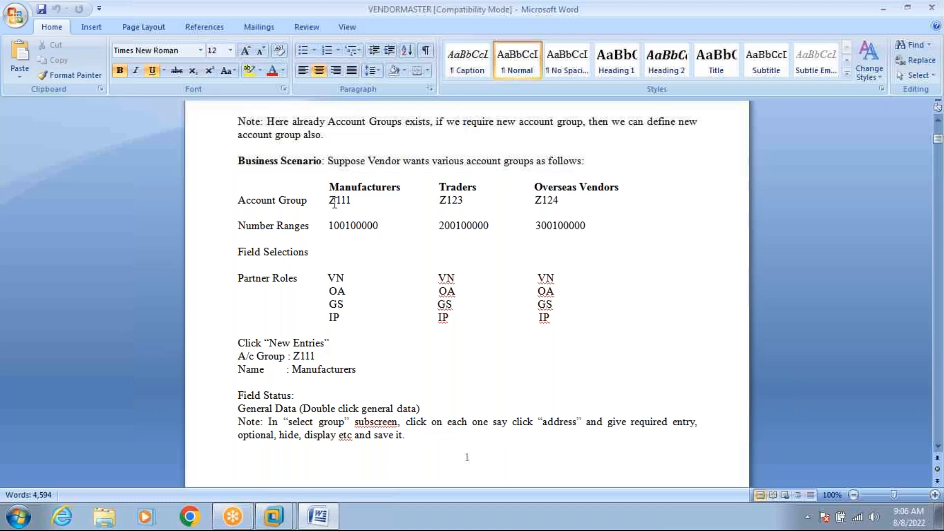
Scroll the VENDORMASTER notes to the T.Code OMSG entry, then return to SAP's account group list.
click(289, 520)
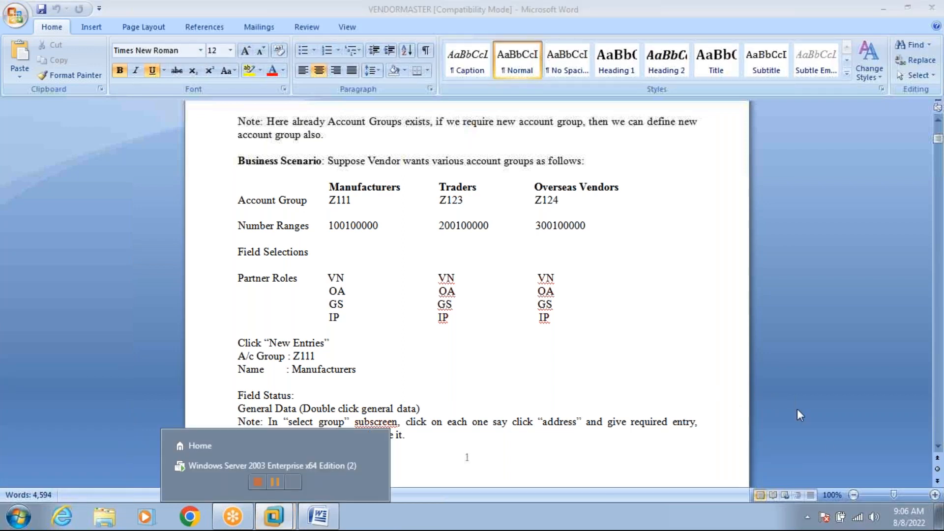
click(937, 447)
click(937, 446)
scroll(937, 448, down, 5)
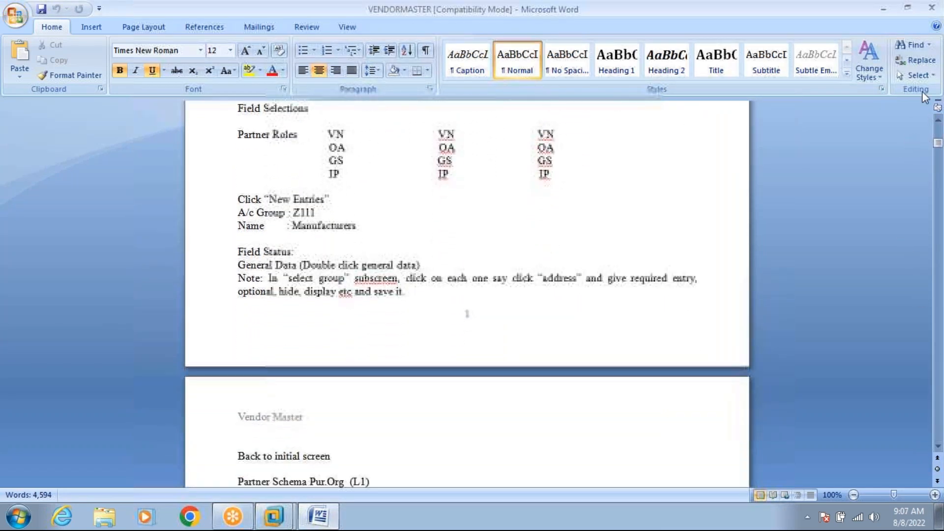
click(937, 120)
scroll(937, 120, up, 3)
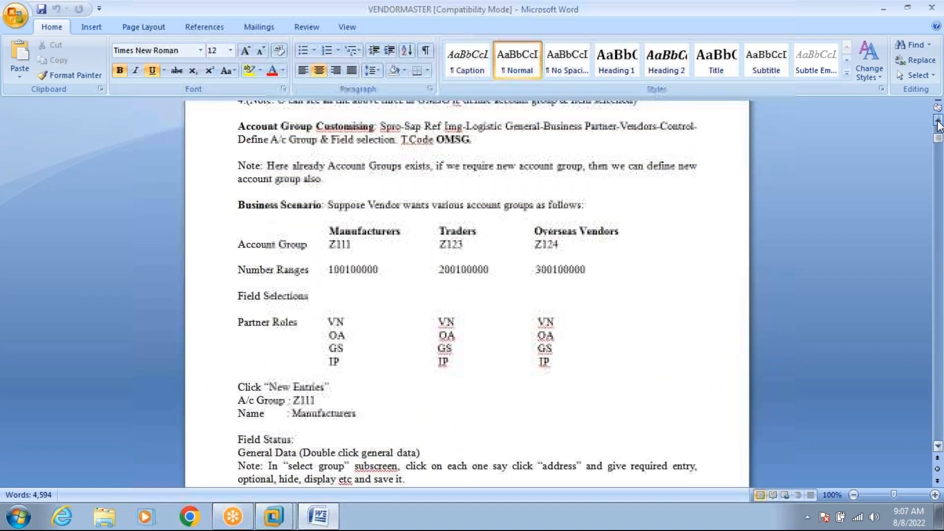
click(938, 121)
click(471, 162)
click(274, 519)
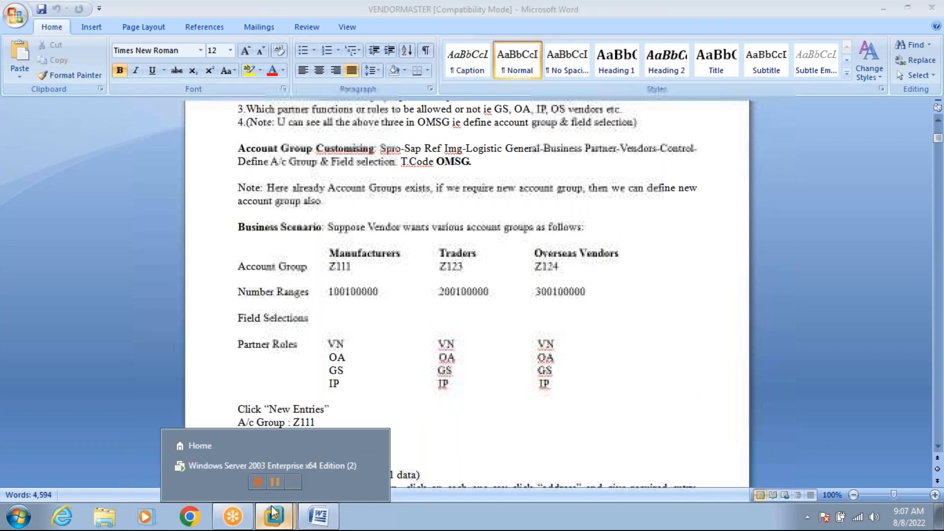
click(267, 464)
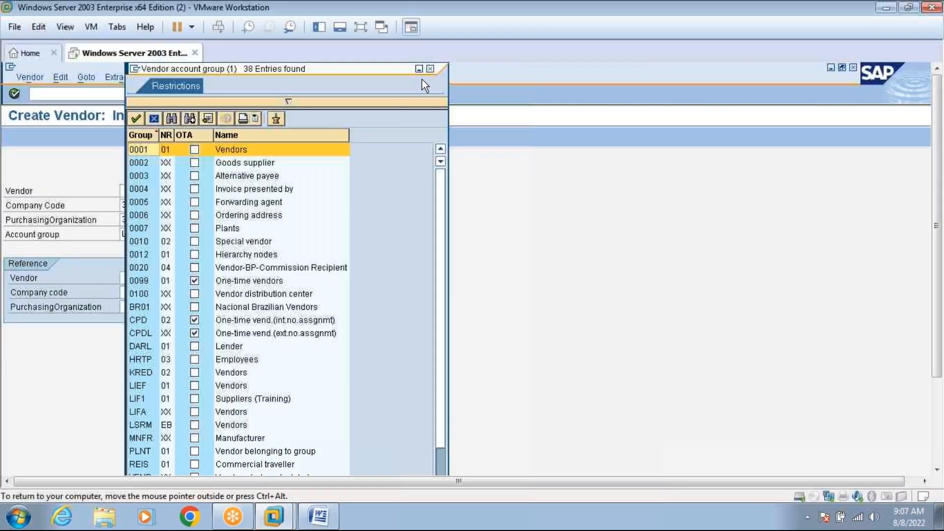
Close the account group value list and open a new SAP session.
click(430, 69)
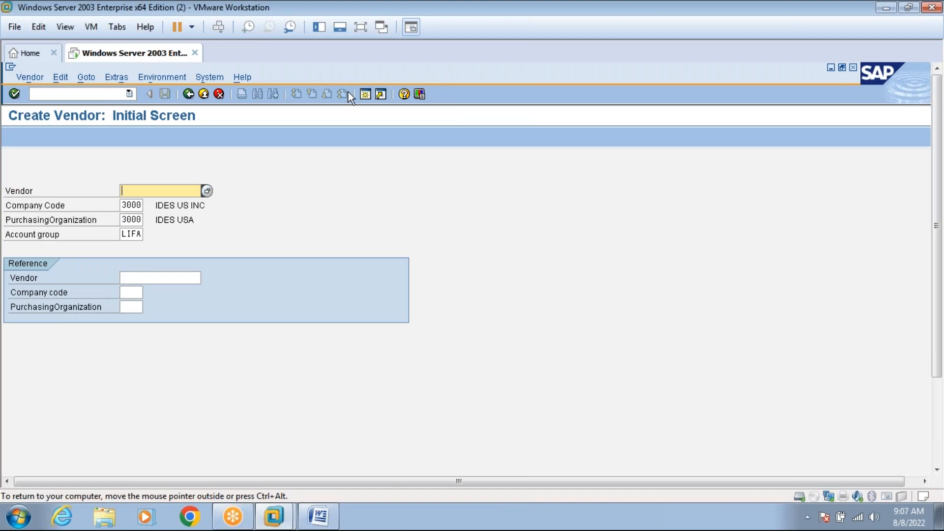
click(366, 94)
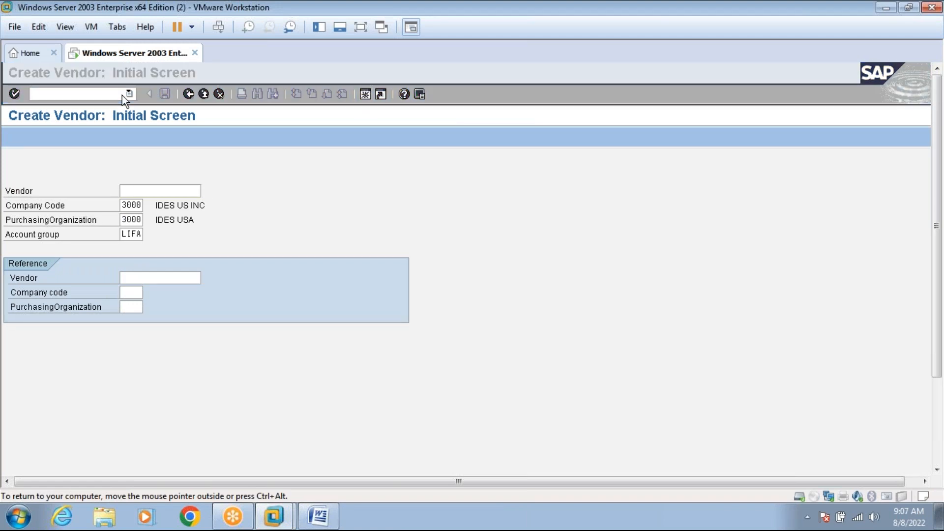
key(ctrl+alt)
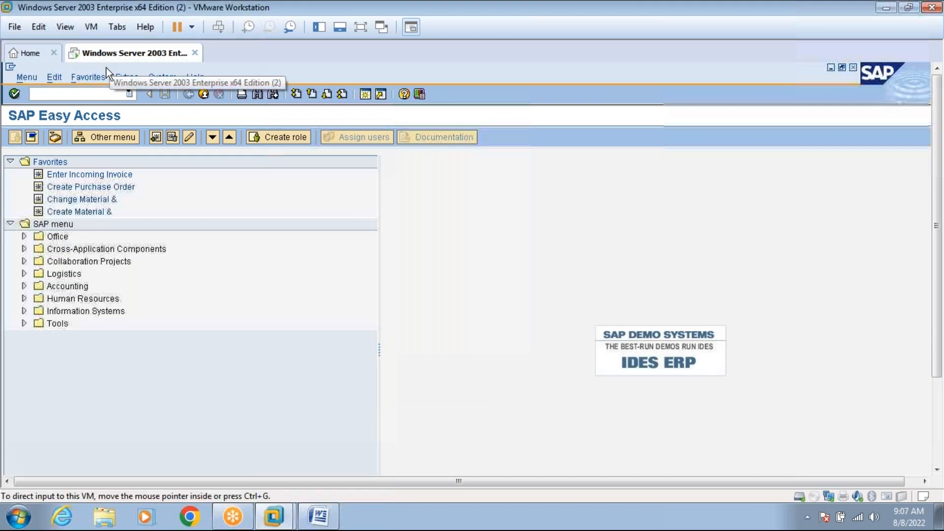
Run transaction OMSG to open the Vendor Account Groups overview and select the KRED row.
click(97, 92)
text(oms)
key(Return)
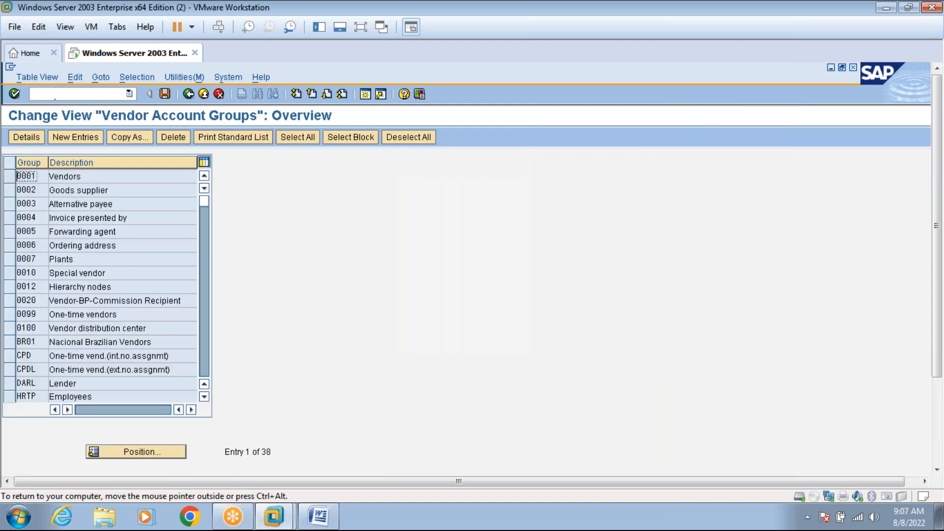
click(204, 342)
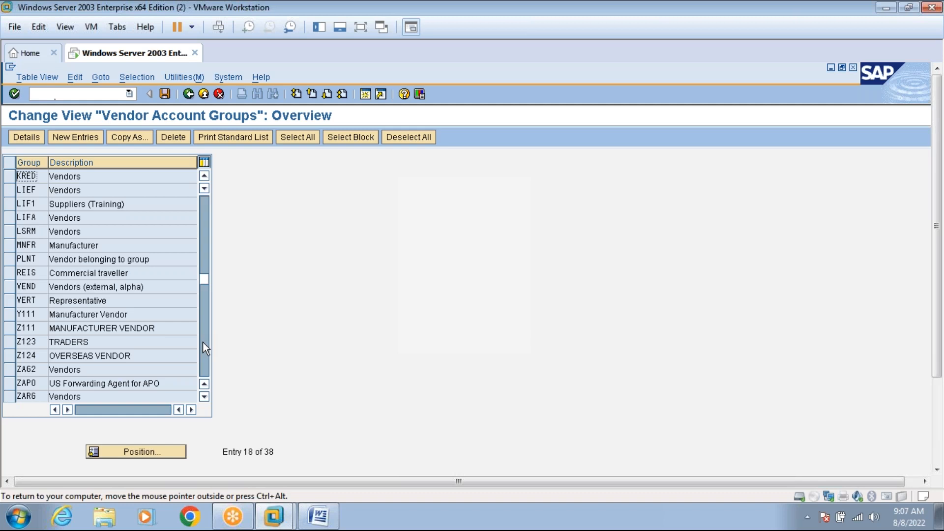
click(13, 178)
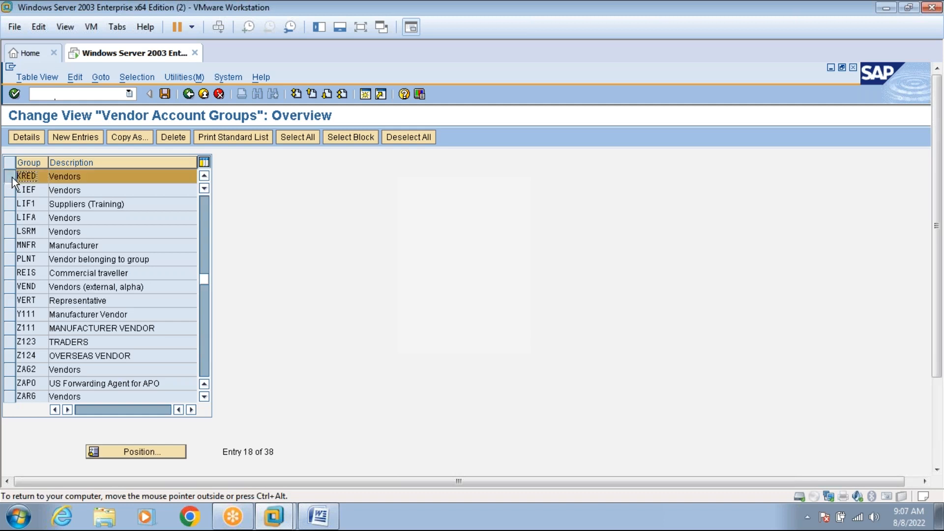
Copy KRED as a new account group with code ZAAA and clear the copied name.
click(127, 139)
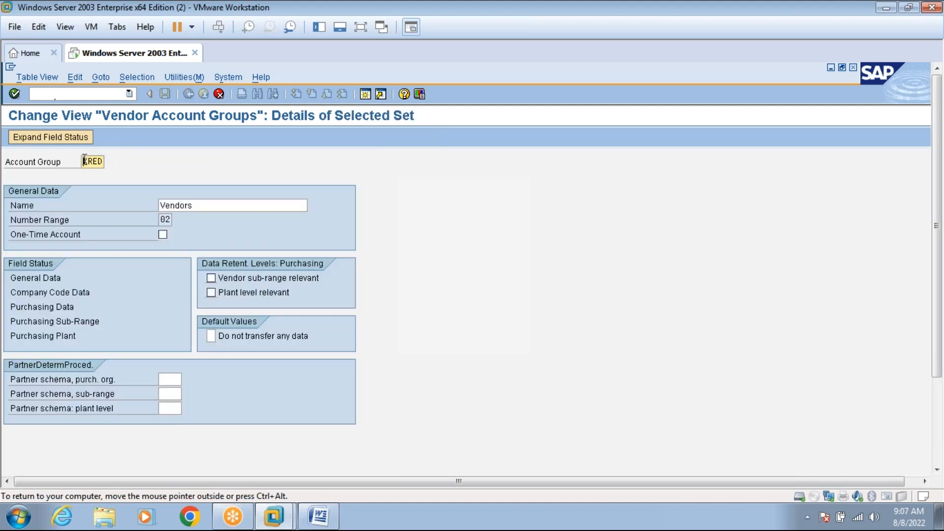
key(Delete)
key(Delete)
key(Delete)
key(Delete)
click(318, 516)
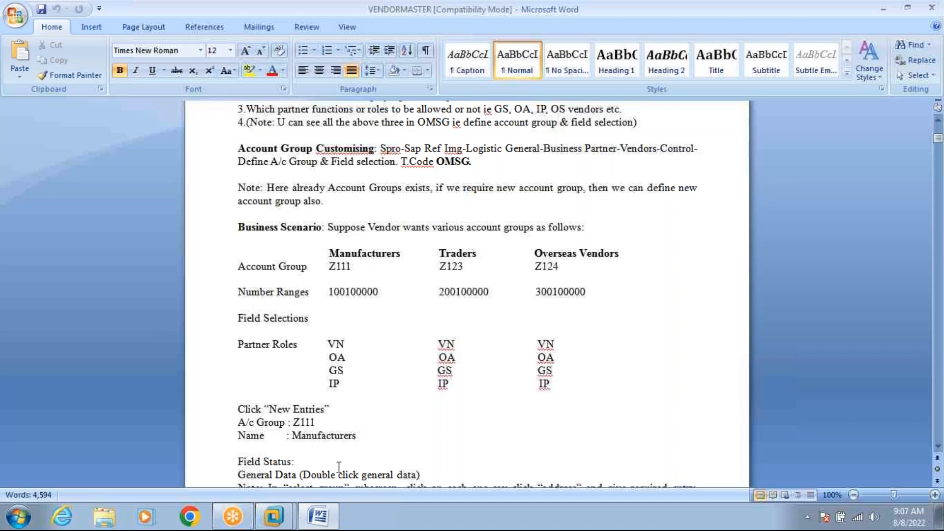
click(324, 521)
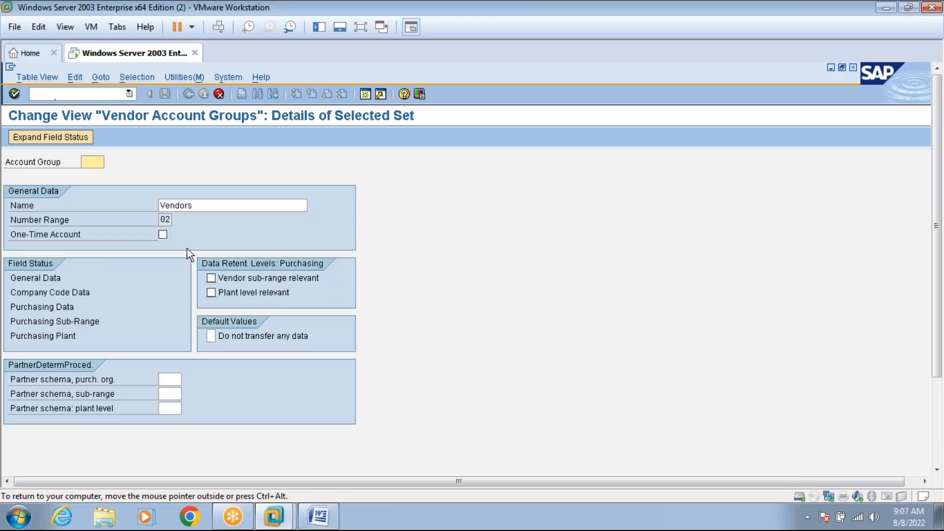
text(ZAAA)
click(201, 205)
key(BackSpace)
key(BackSpace)
key(BackSpace)
key(BackSpace)
key(BackSpace)
key(BackSpace)
key(BackSpace)
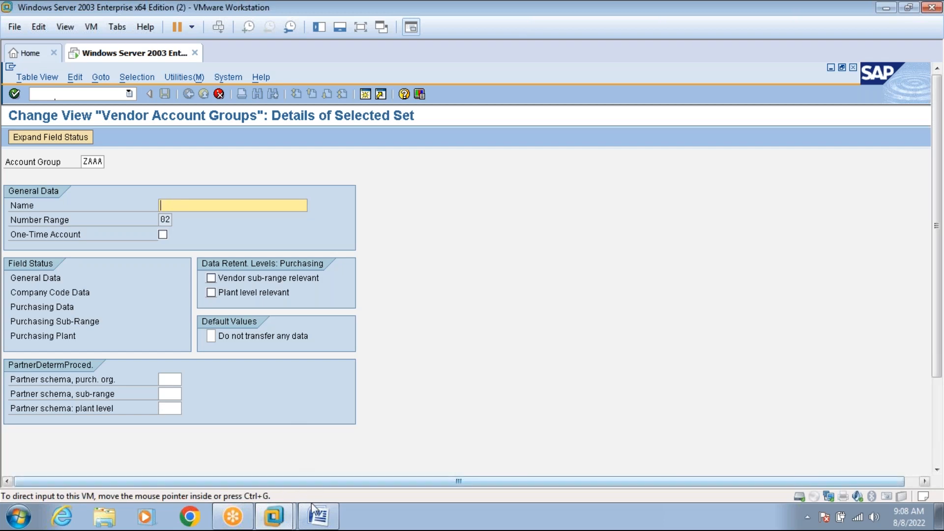
Name the new group 'MANUFACTURER VENDOR', checking the Word notes along the way.
click(317, 515)
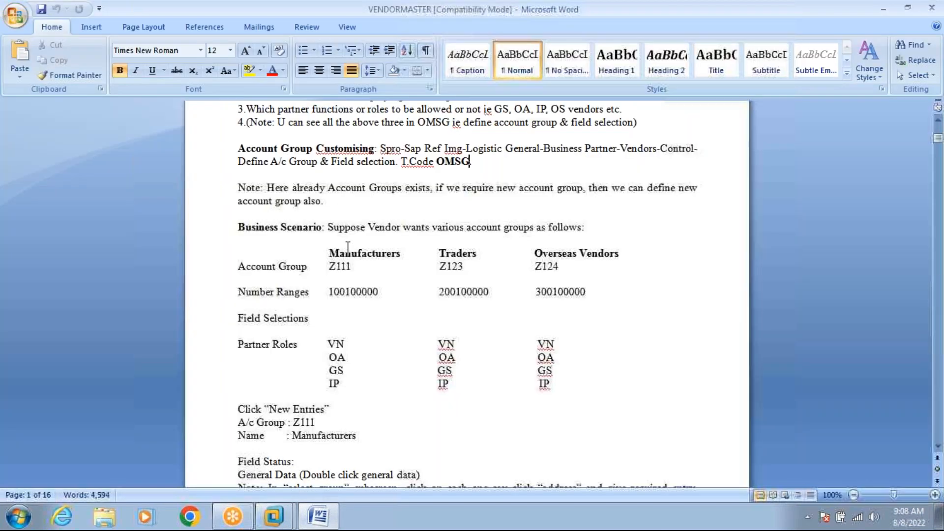
click(317, 515)
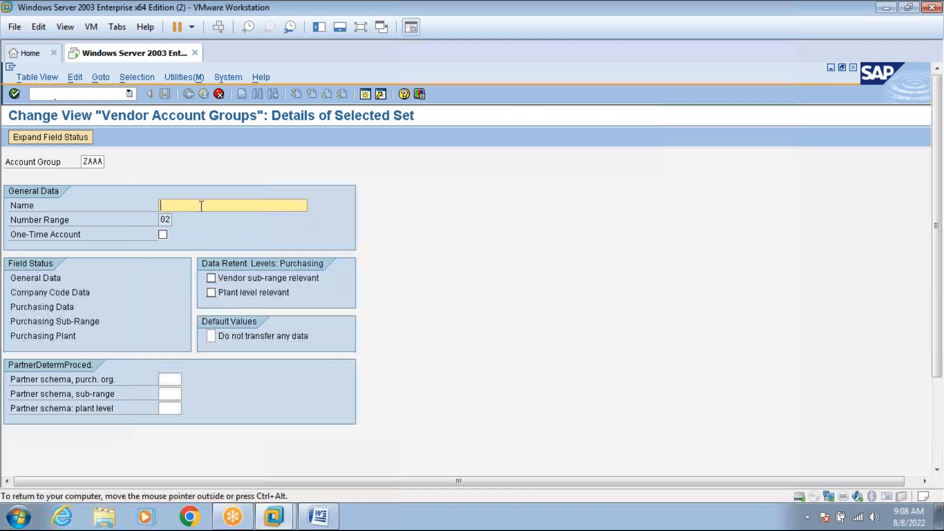
text(MANUFACTURER VENDOR)
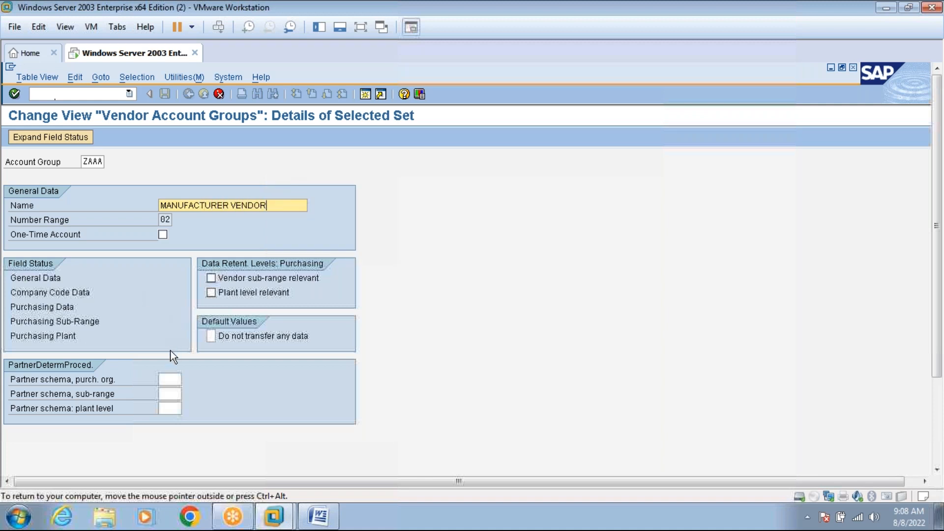
click(317, 517)
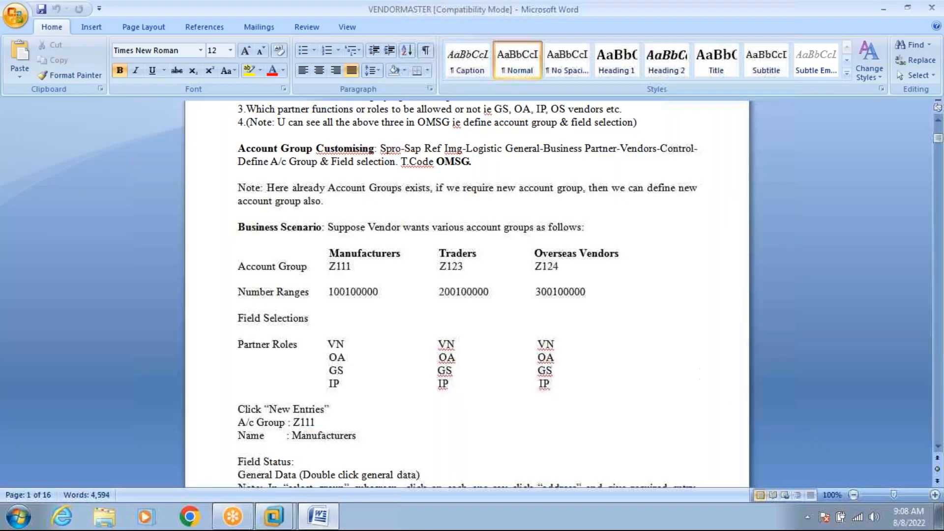
scroll(937, 450, down, 4)
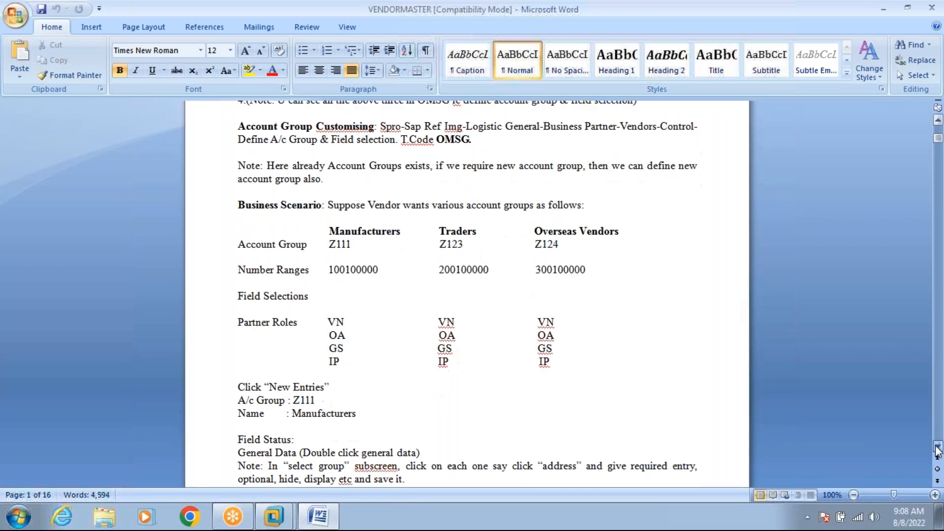
scroll(937, 449, down, 1)
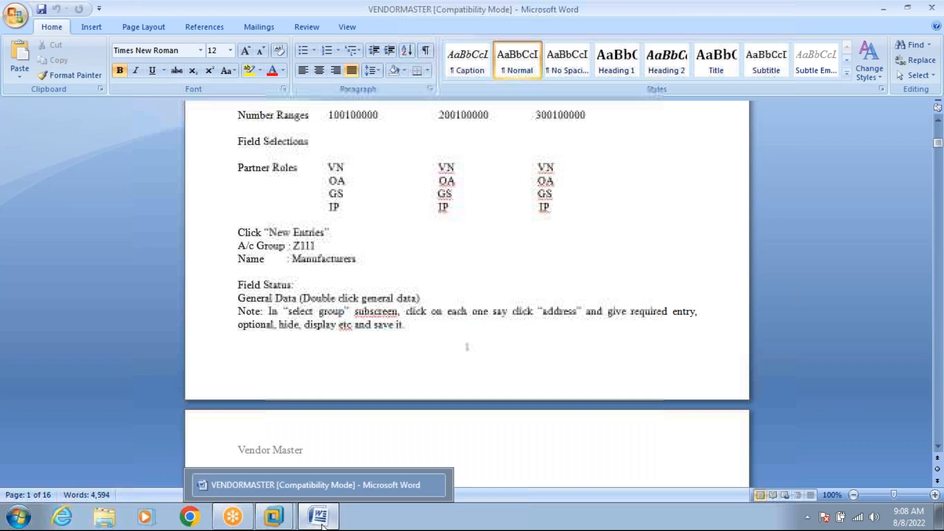
click(322, 526)
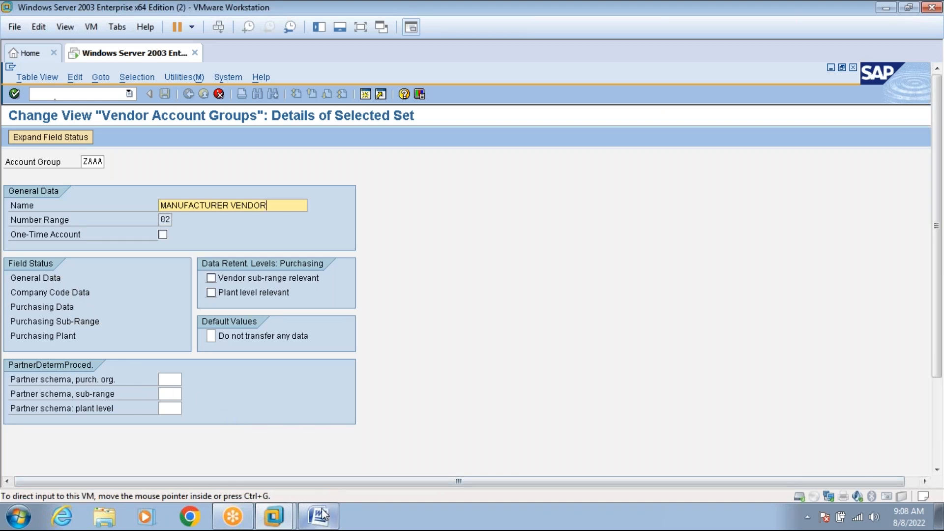
mouse_move(322, 514)
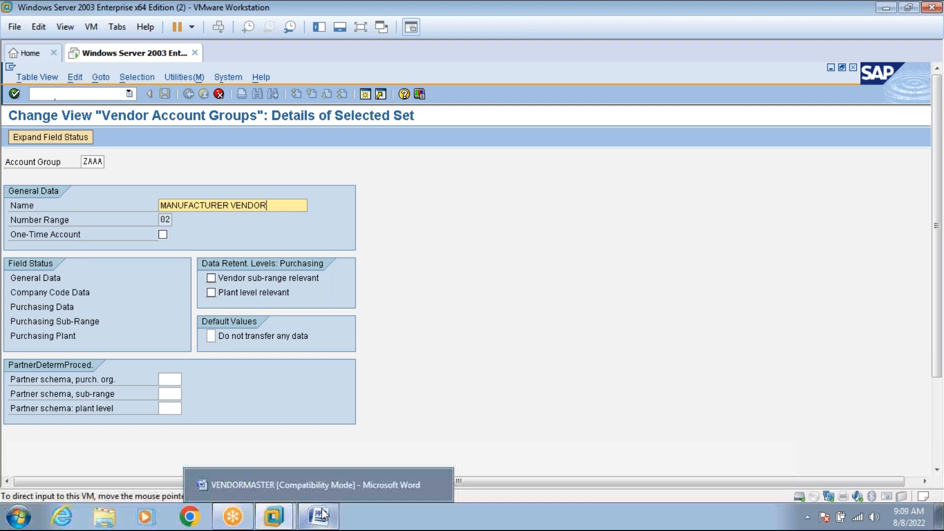
Scroll the Word notes to the L1 partner schema and OMSJ number-range instructions, then return to SAP.
click(322, 513)
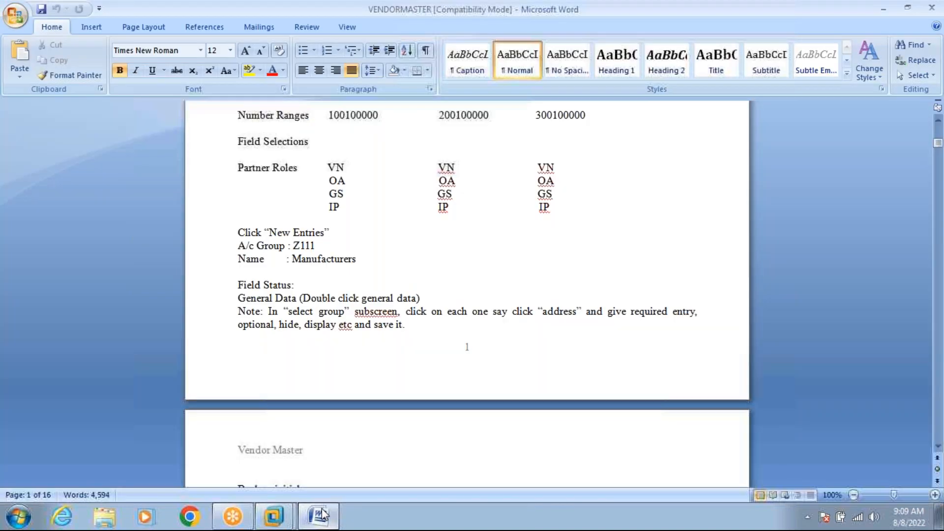
click(938, 447)
scroll(938, 446, down, 3)
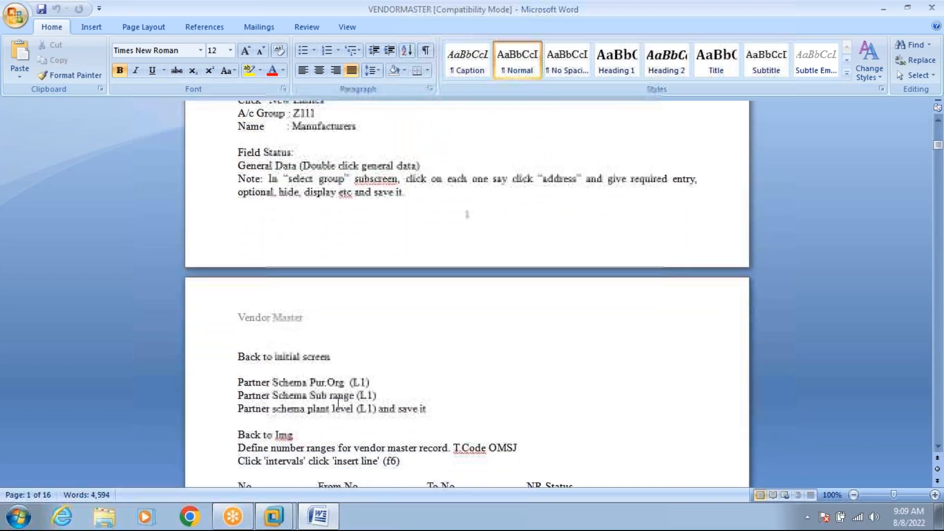
click(318, 516)
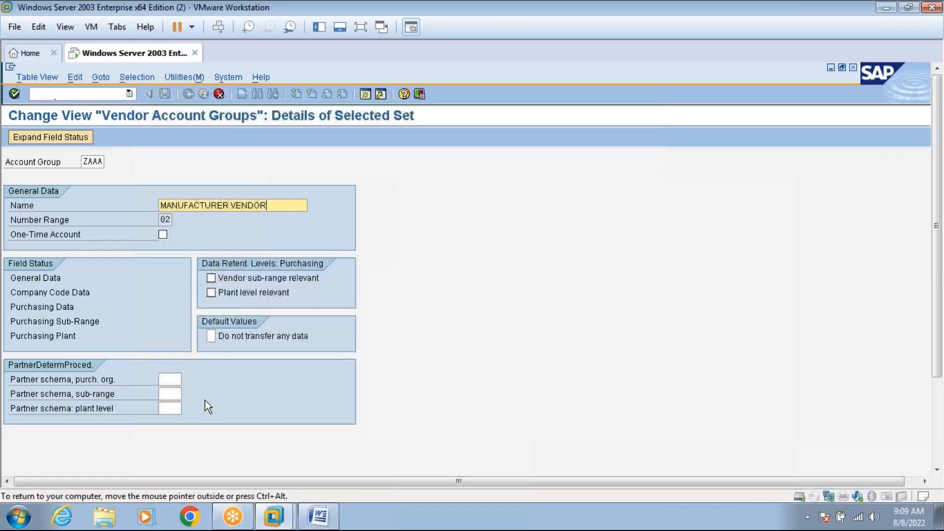
Enter L1 as the purchasing org, sub-range and plant-level partner schemas for ZAAA.
click(172, 379)
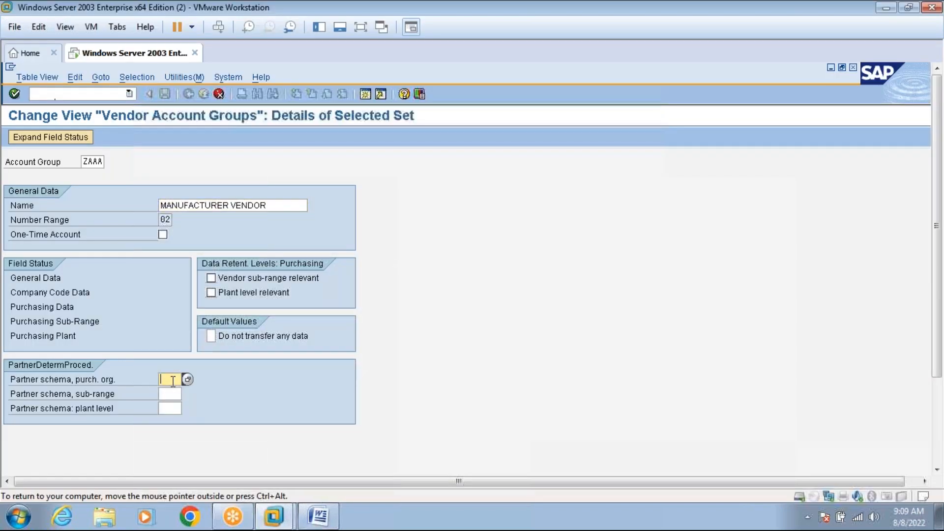
text(L1)
click(173, 393)
text(L1)
click(173, 407)
text(L1)
key(Return)
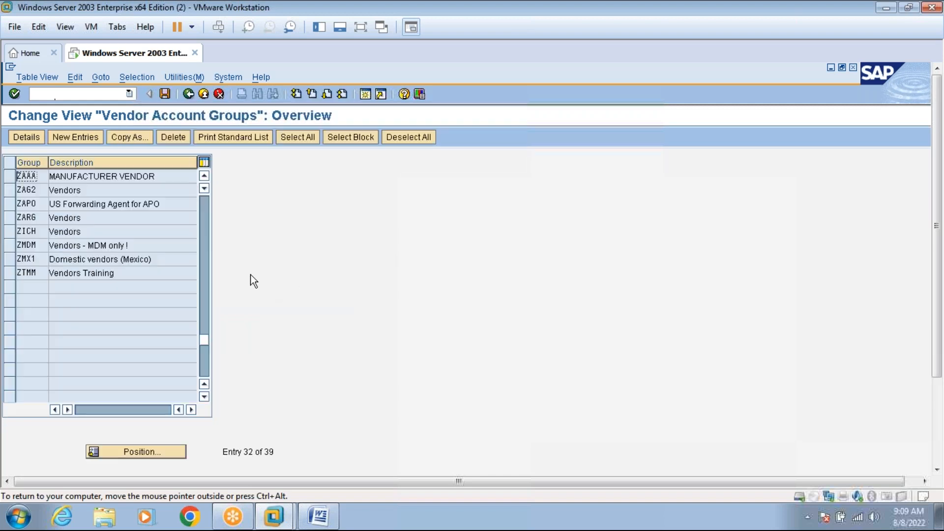
Save group ZAAA under a customizing request and select its entry in the overview.
click(165, 93)
click(37, 275)
click(97, 177)
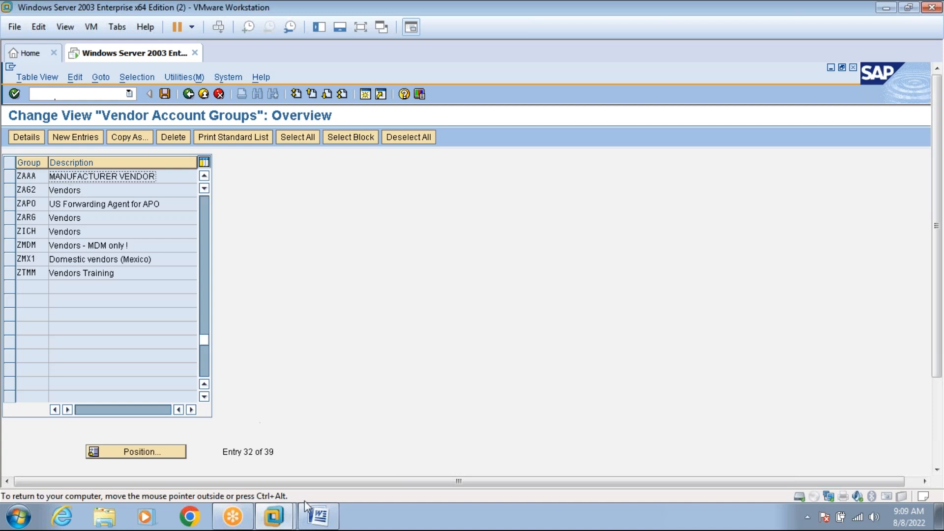
Review the planned vendor number ranges table in the Word notes, then open a new SAP session.
click(316, 516)
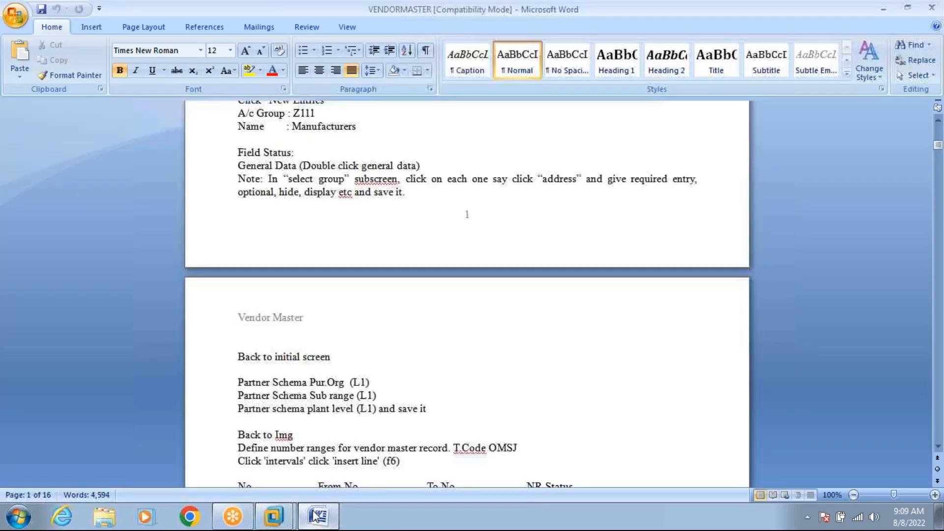
click(938, 120)
click(938, 121)
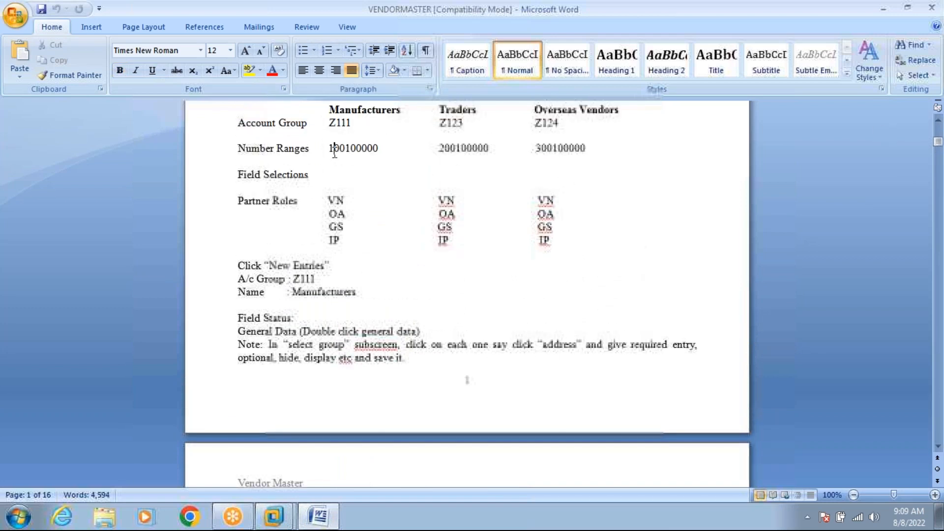
click(319, 515)
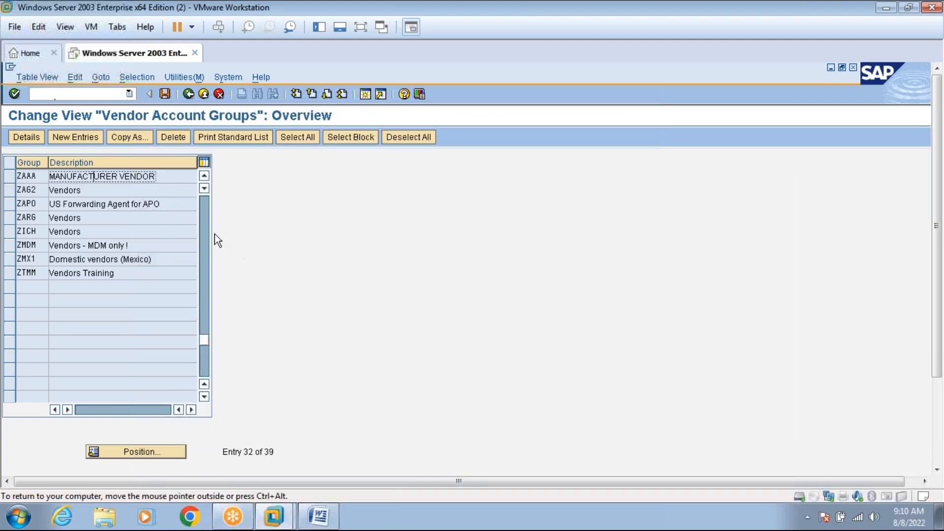
click(205, 176)
click(204, 176)
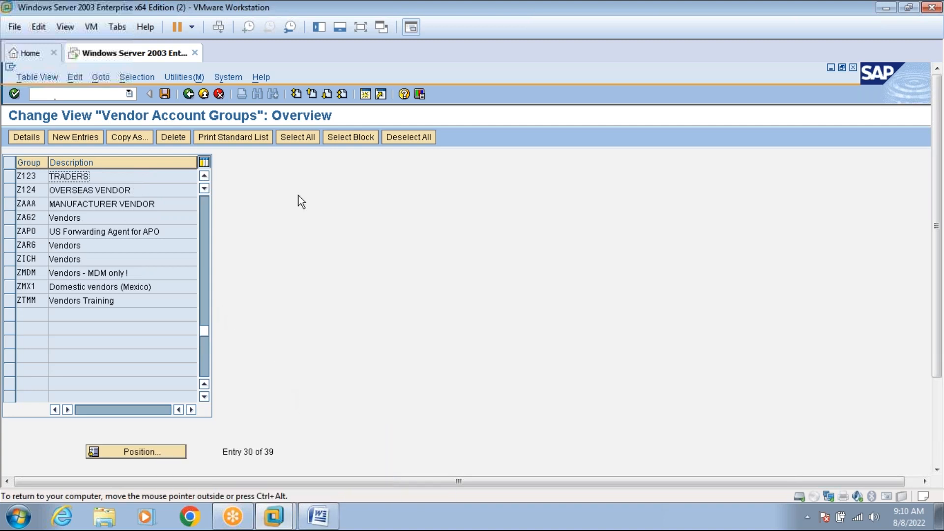
click(364, 94)
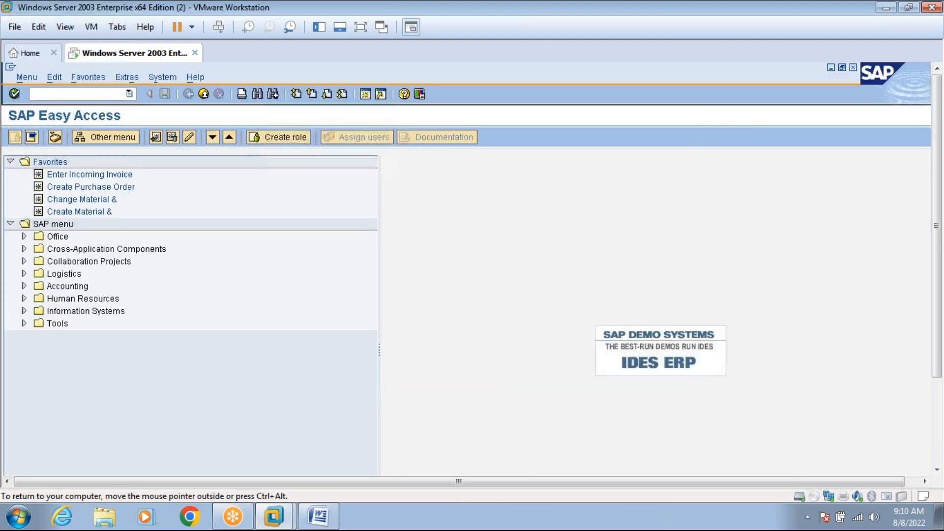
Run XK01, look up account groups and select ZAAA MANUFACTURER VENDOR, then view the Word notes.
text(xk01)
key(Return)
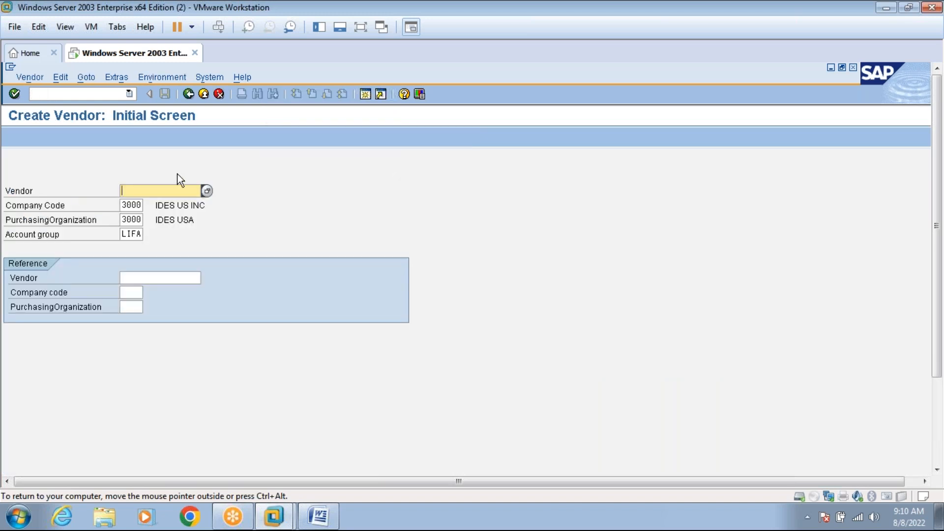
click(137, 235)
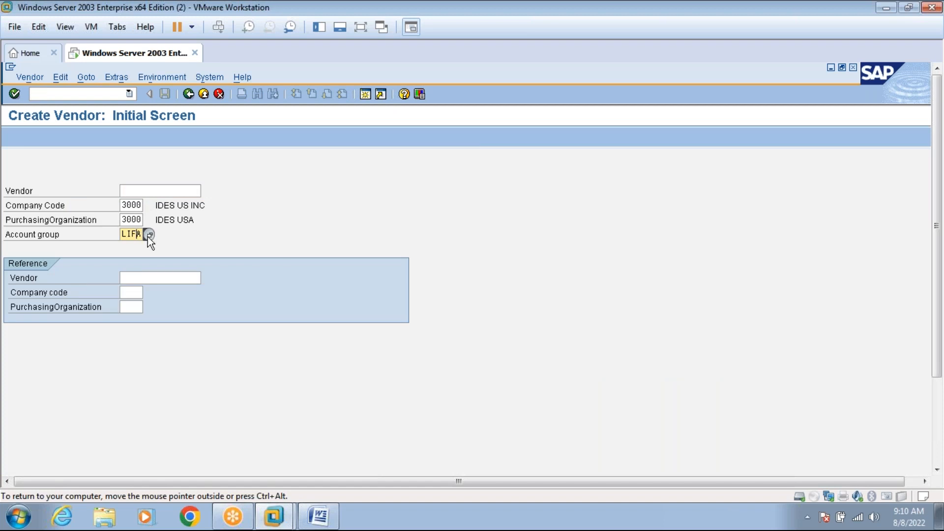
click(148, 235)
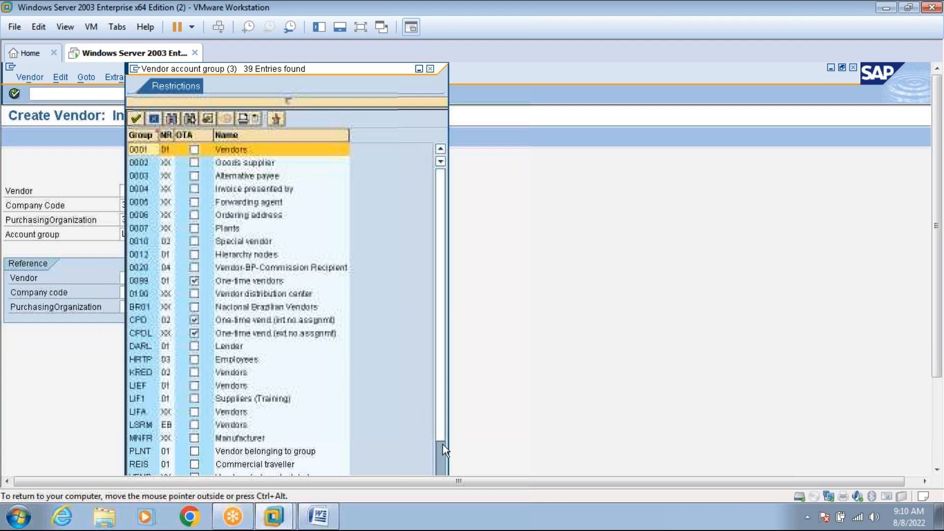
scroll(443, 458, down, 3)
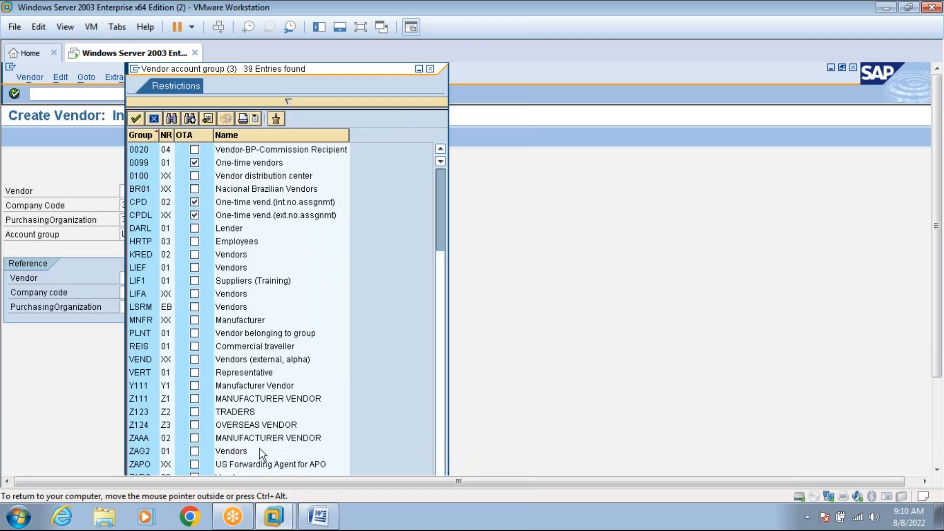
click(224, 440)
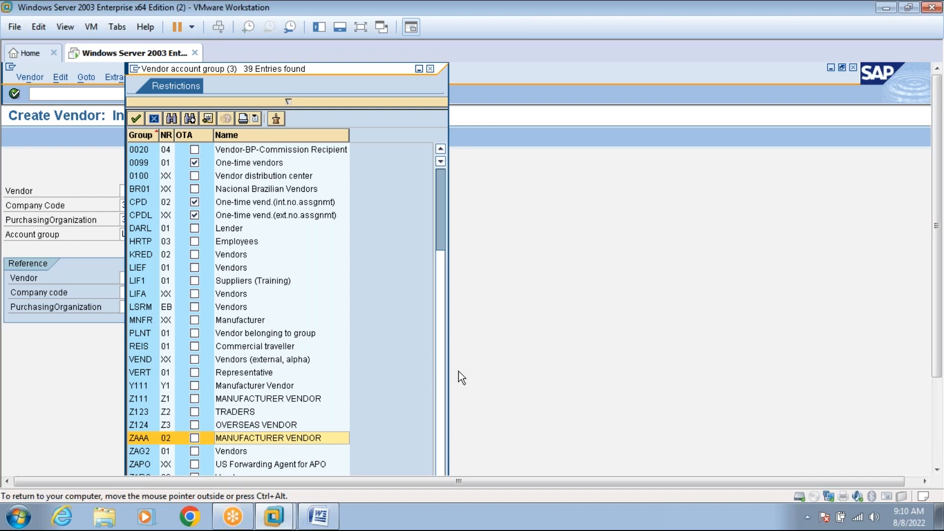
mouse_move(327, 516)
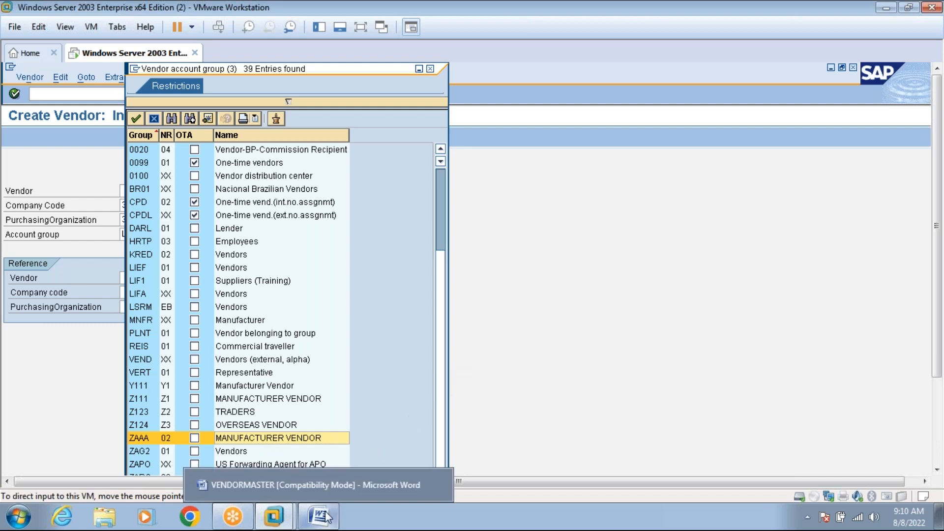
click(326, 516)
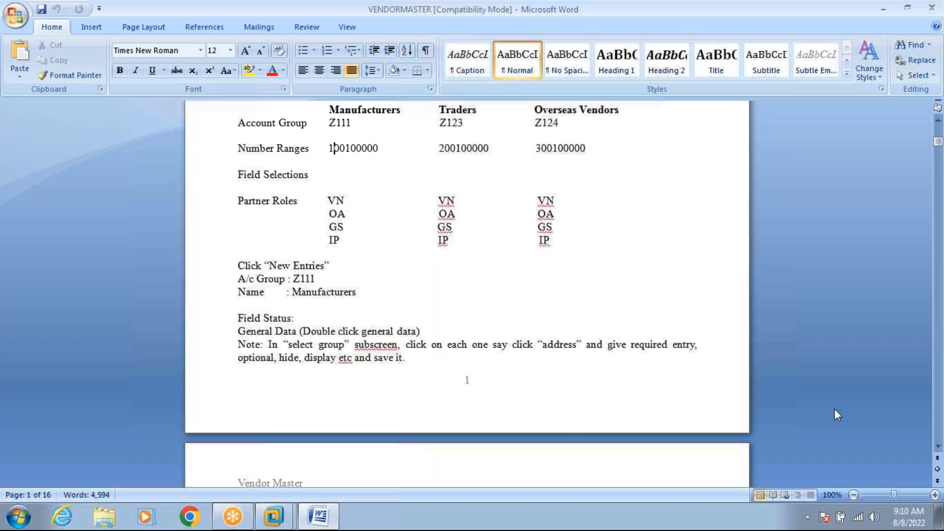
Scroll the notes to the OMSJ vendor number-range section and return to SAP's account group list.
drag(937, 449, 937, 448)
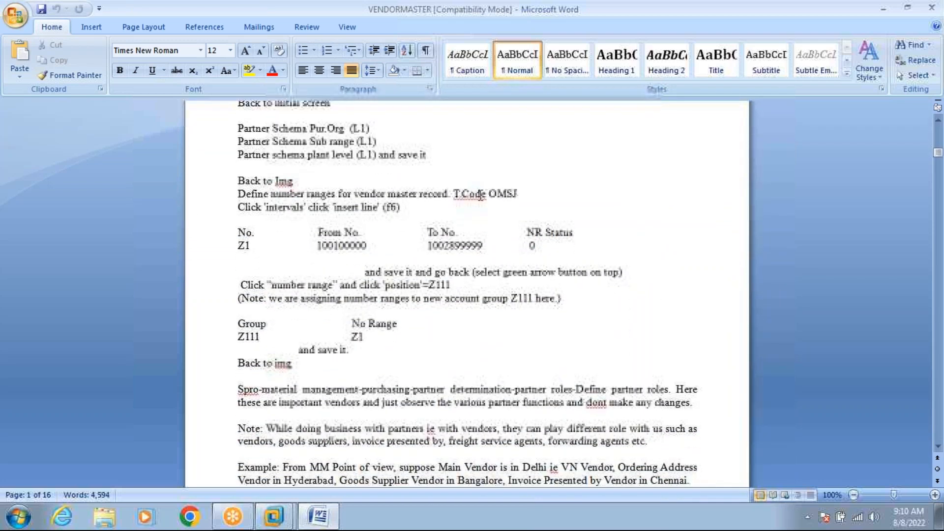
click(277, 522)
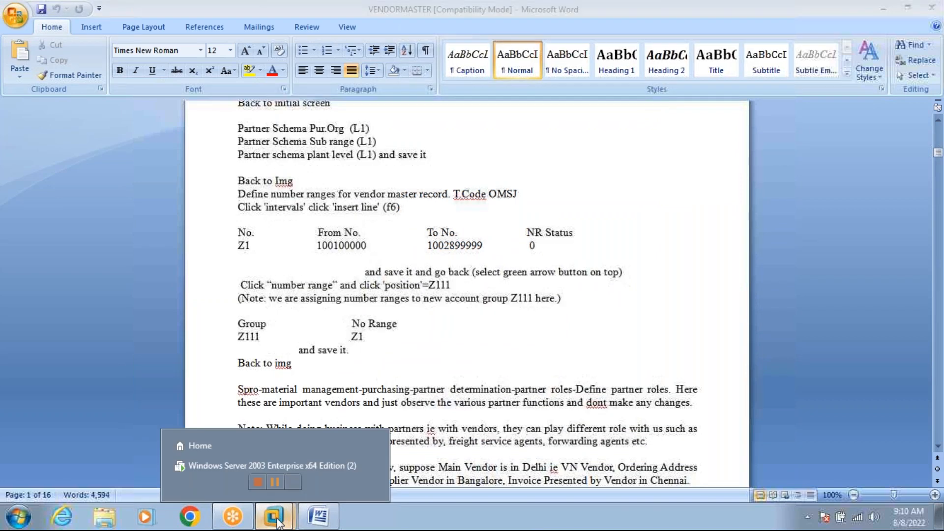
click(270, 466)
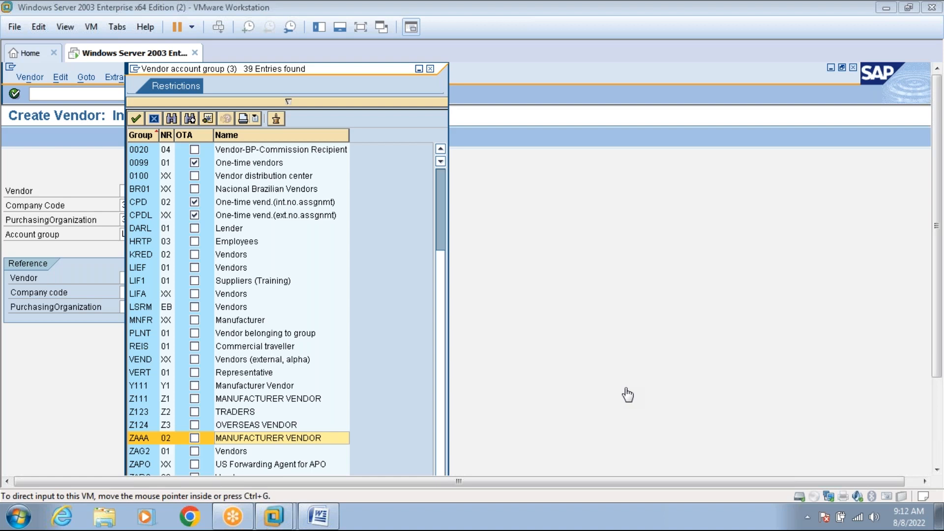
click(328, 518)
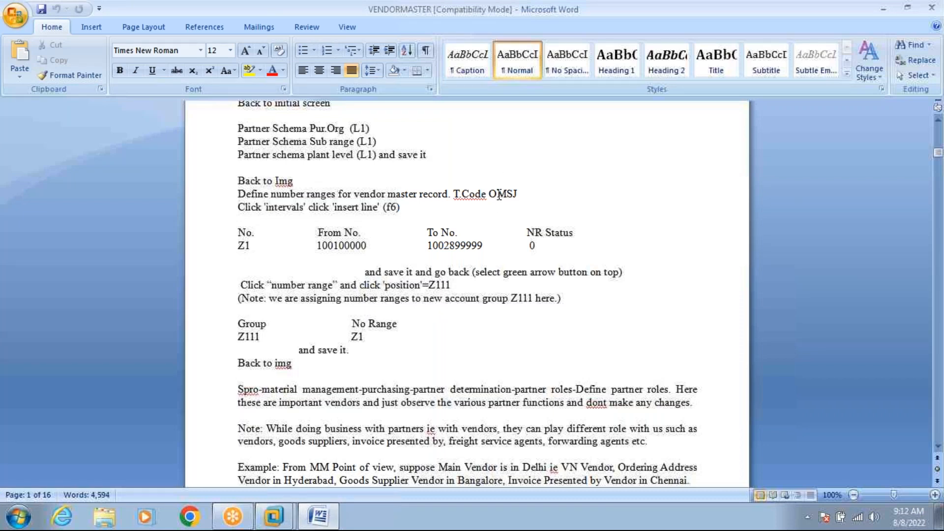
Put away the Word notes, close the account group lookup and start a new session at SAP Easy Access.
click(333, 516)
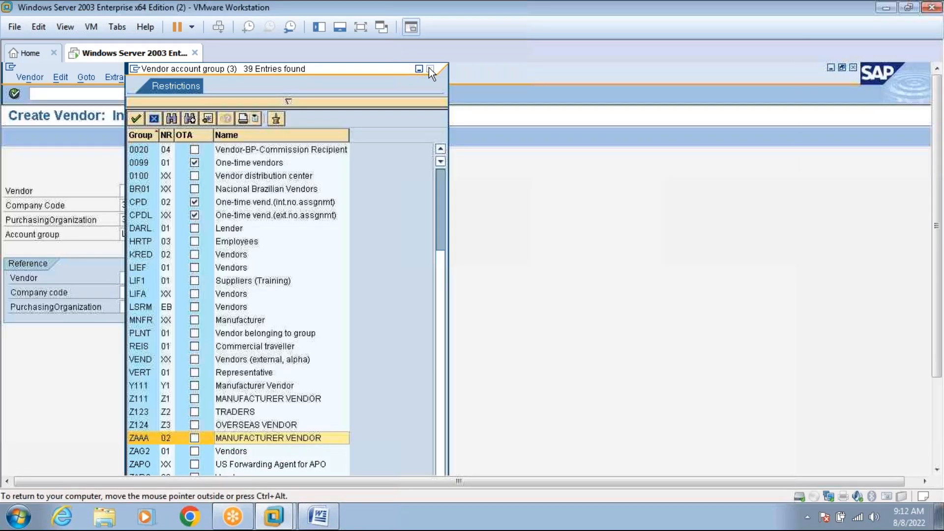
click(430, 69)
click(364, 94)
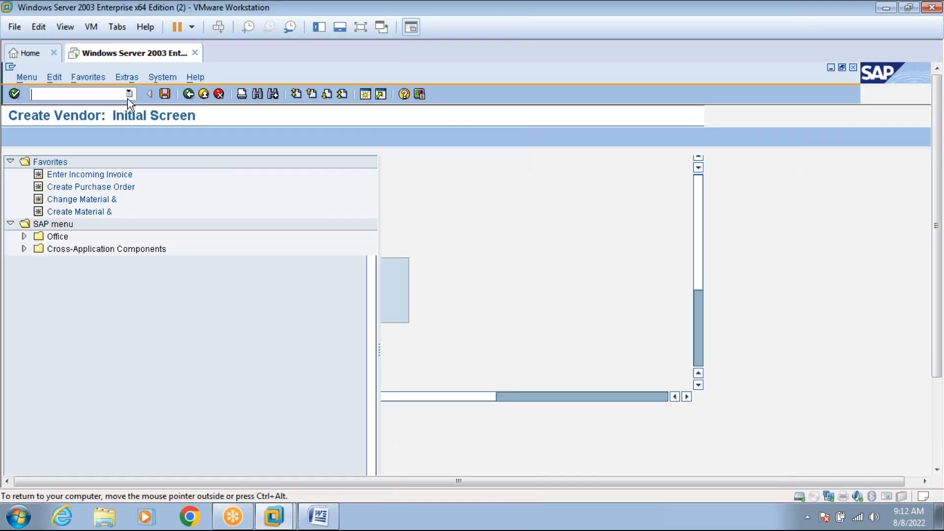
Launch the vendor number range transaction and display its 11 intervals, including 02, XX and Z2.
text(OMSG)
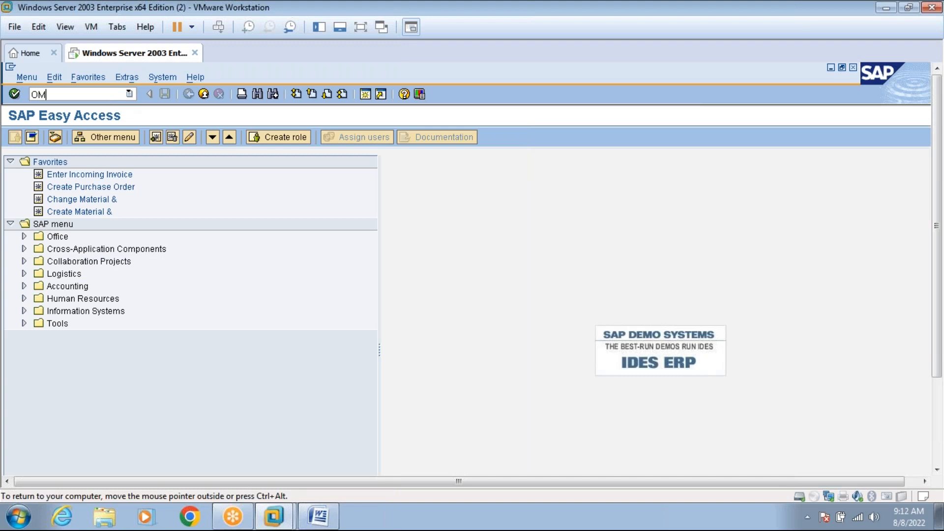
key(Return)
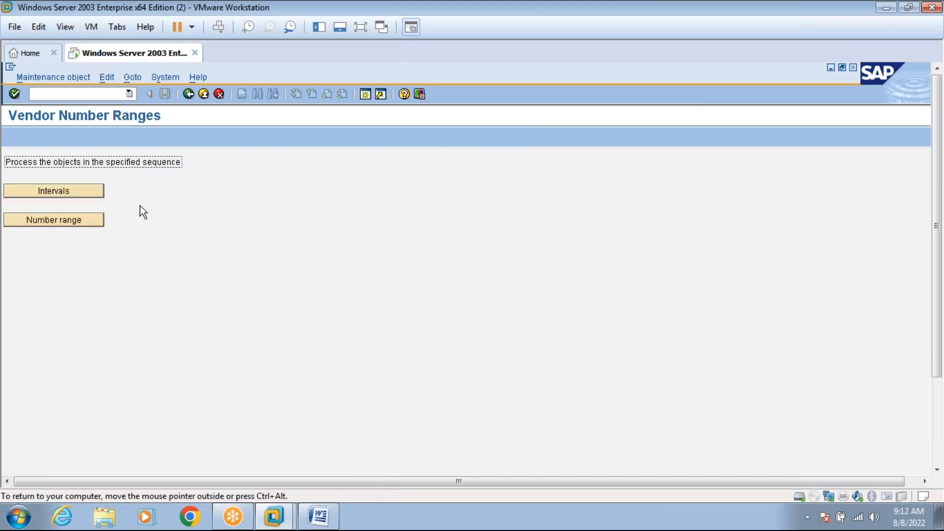
click(325, 515)
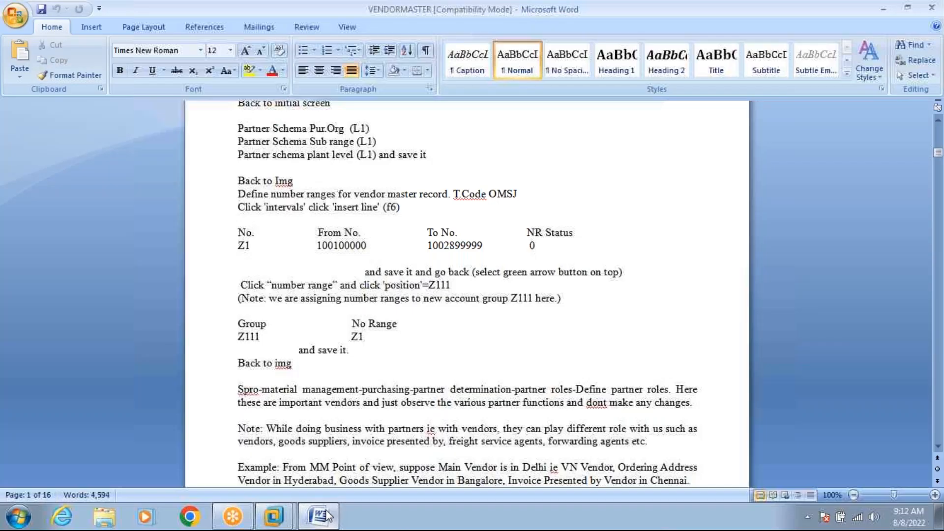
click(324, 515)
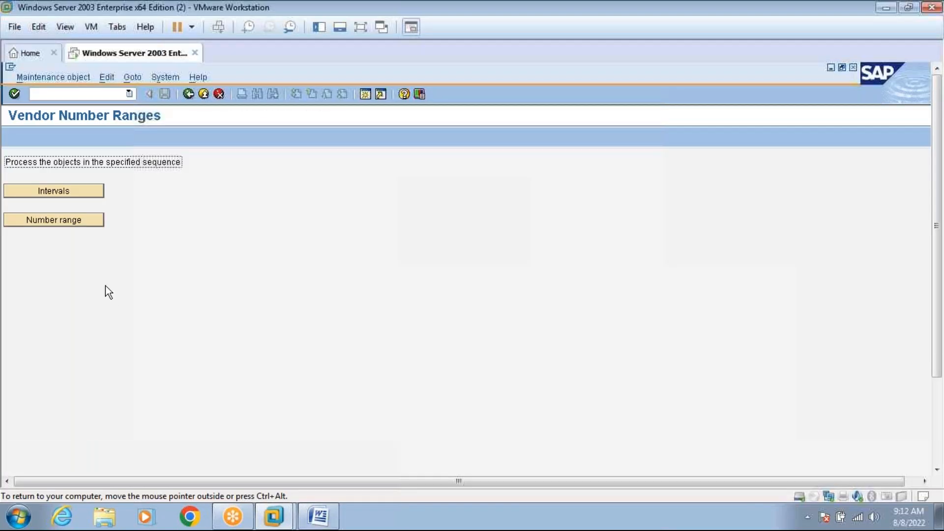
click(65, 196)
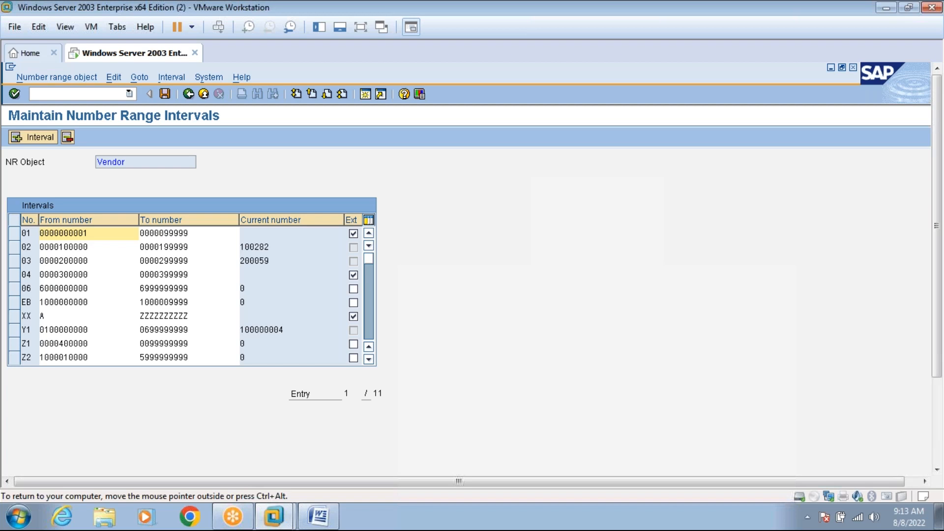
Select and then deselect the Z1 row, then bring up the Insert Interval form for Vendor.
click(369, 323)
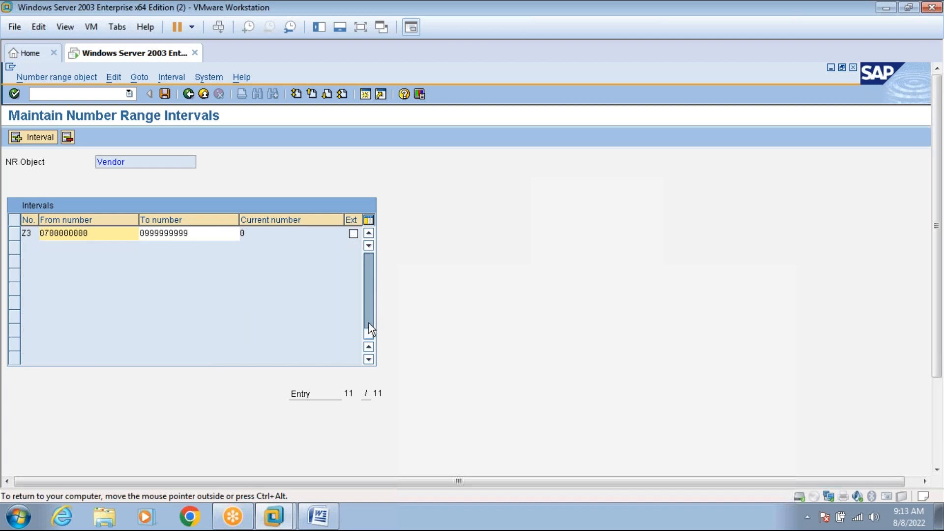
click(369, 234)
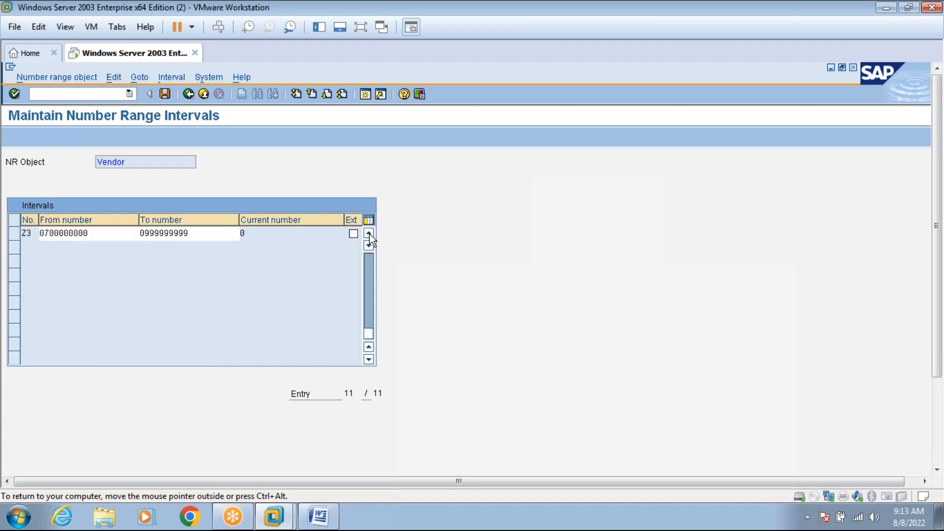
click(369, 234)
click(369, 233)
click(369, 234)
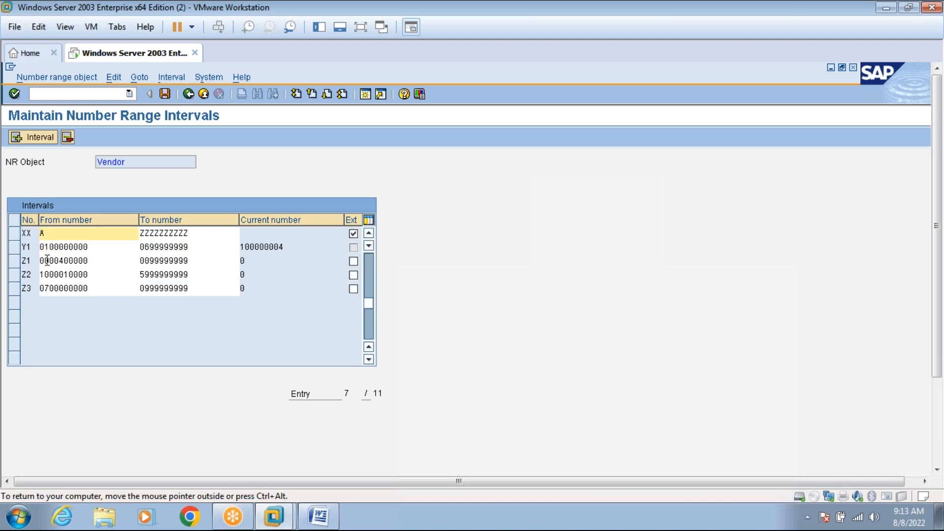
click(13, 264)
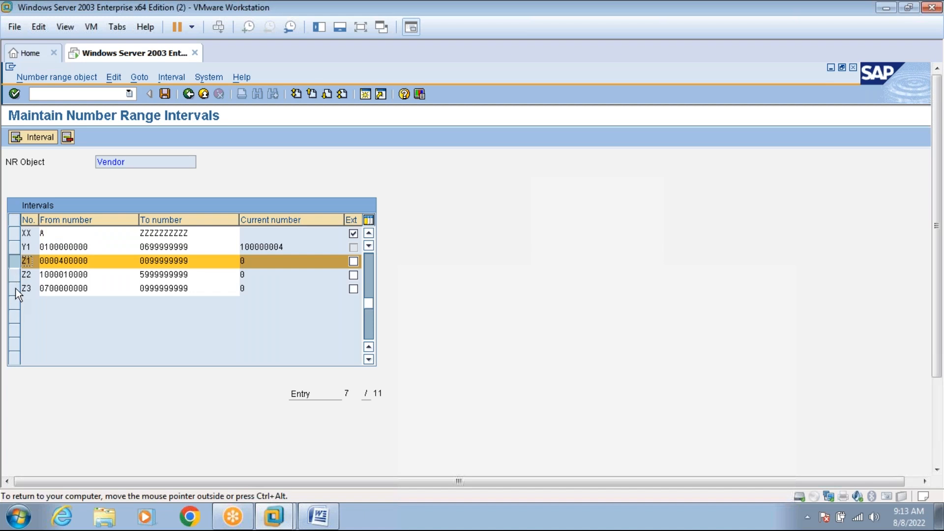
click(14, 266)
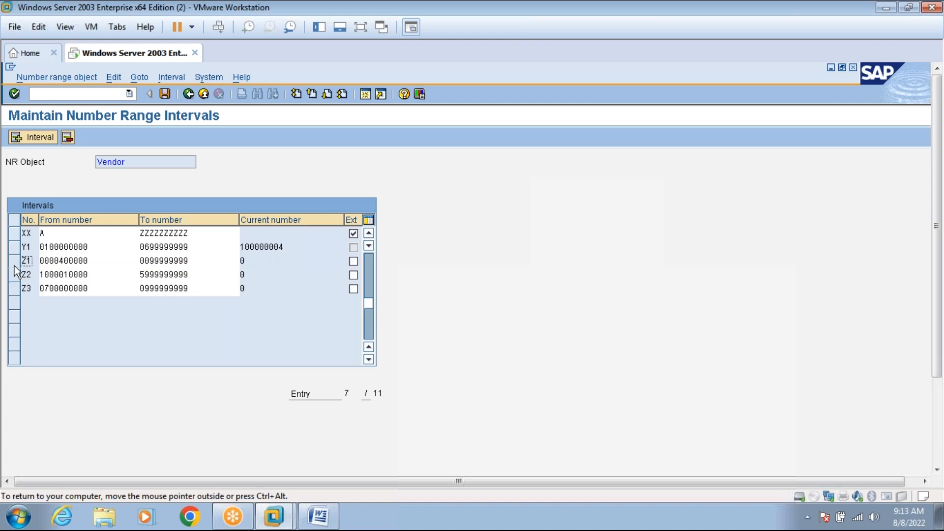
click(30, 137)
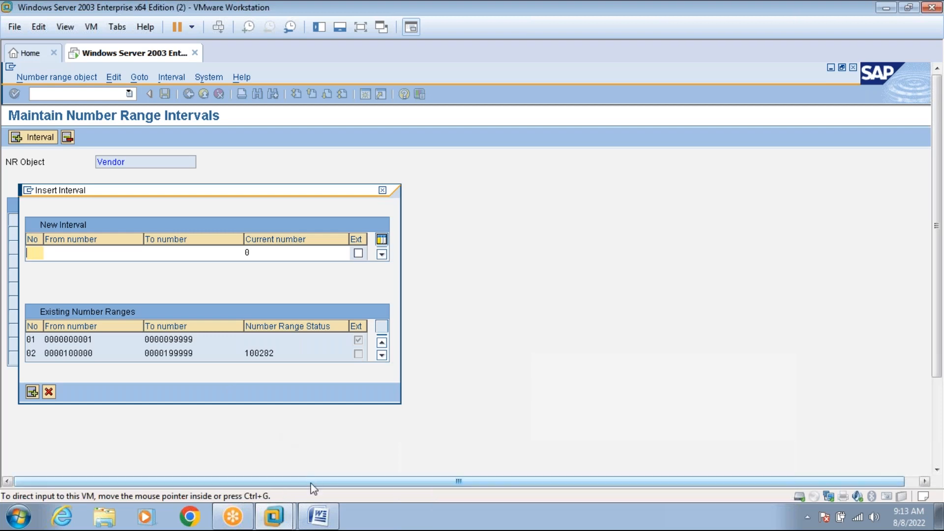
click(319, 514)
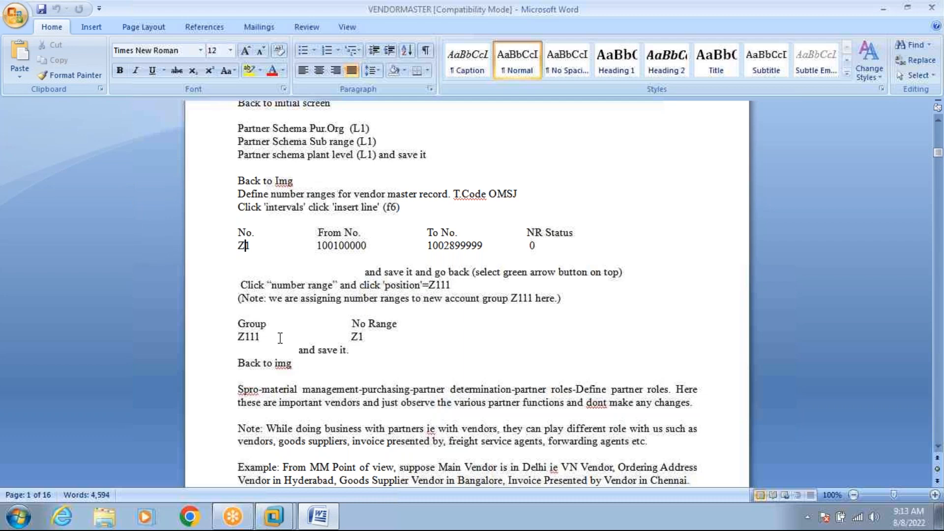
click(312, 506)
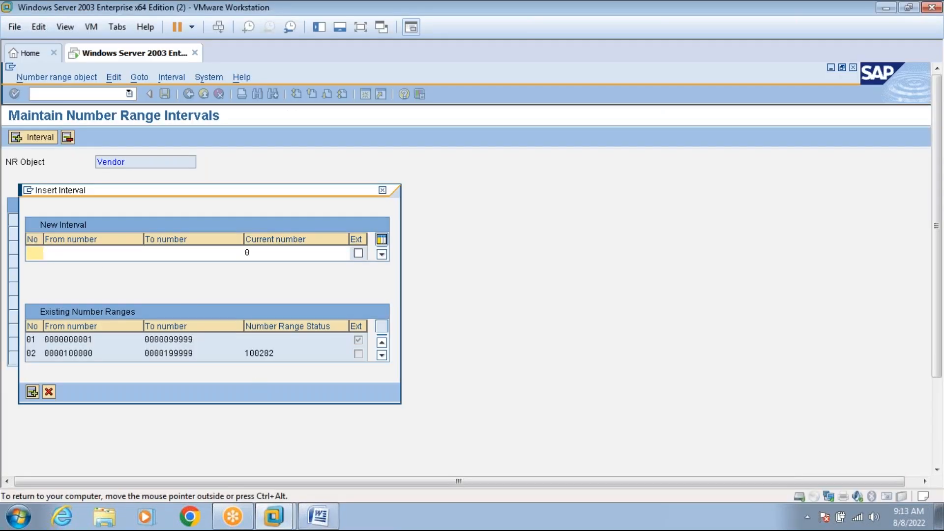
text(Z4)
click(73, 252)
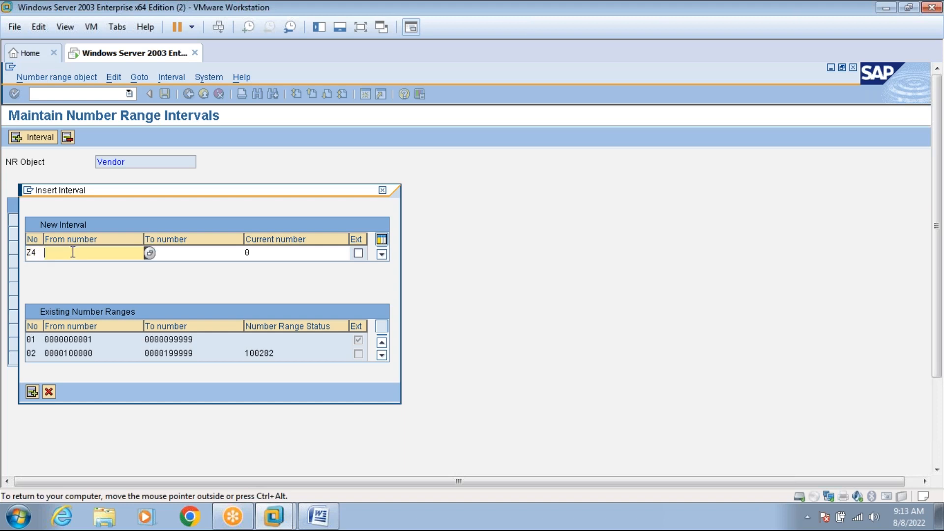
click(150, 252)
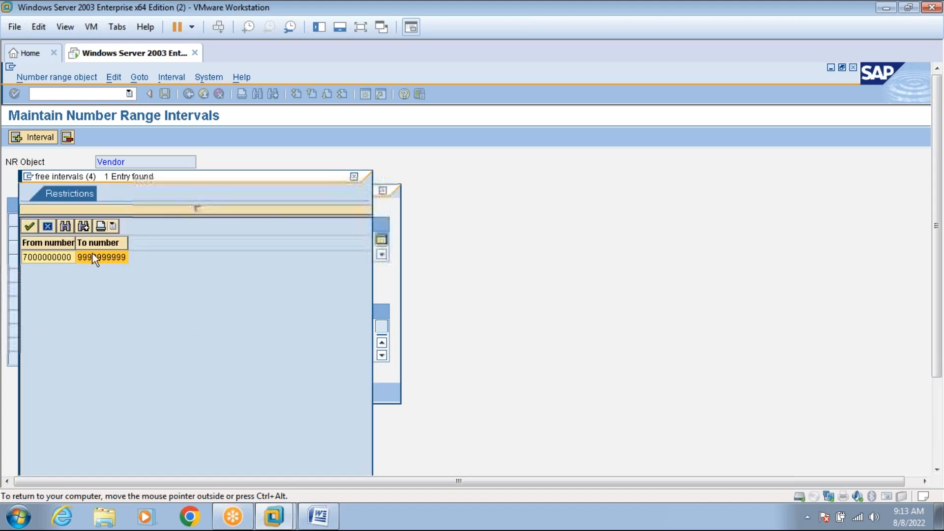
double_click(73, 257)
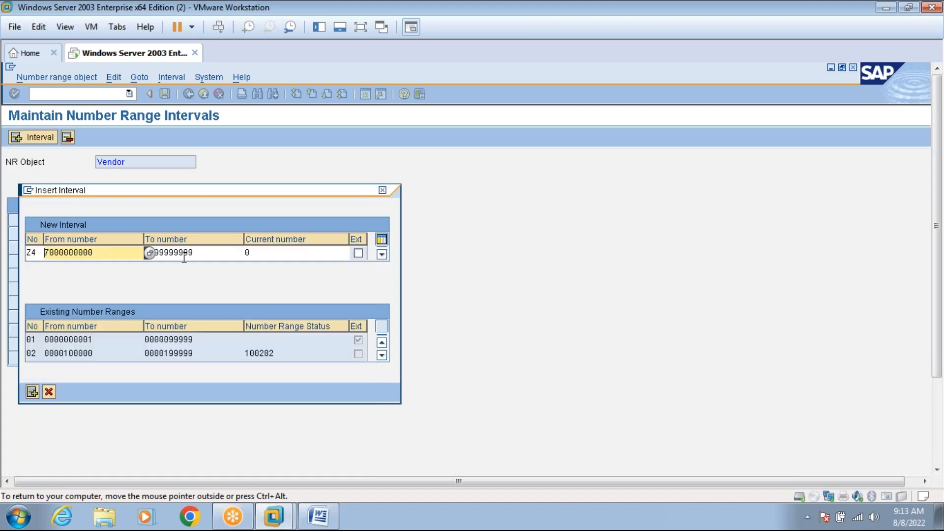
click(203, 255)
key(BackSpace)
key(BackSpace)
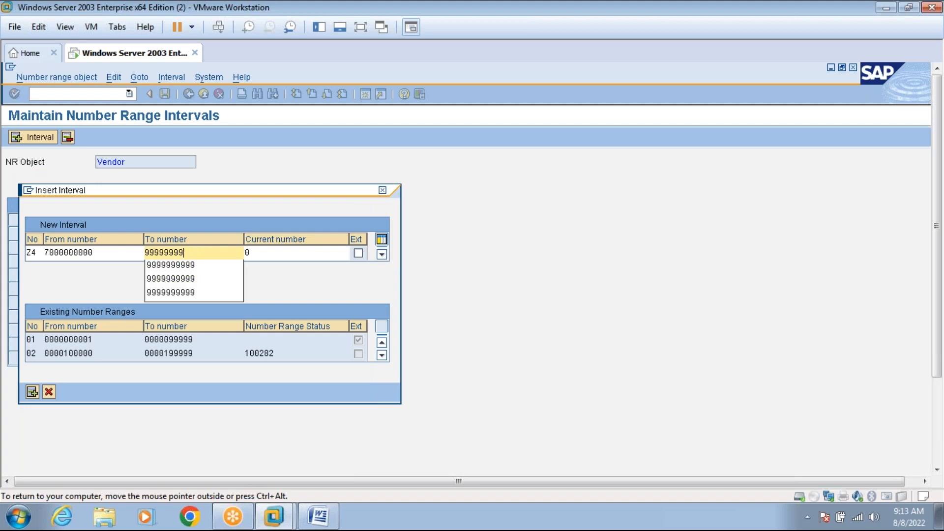
key(Return)
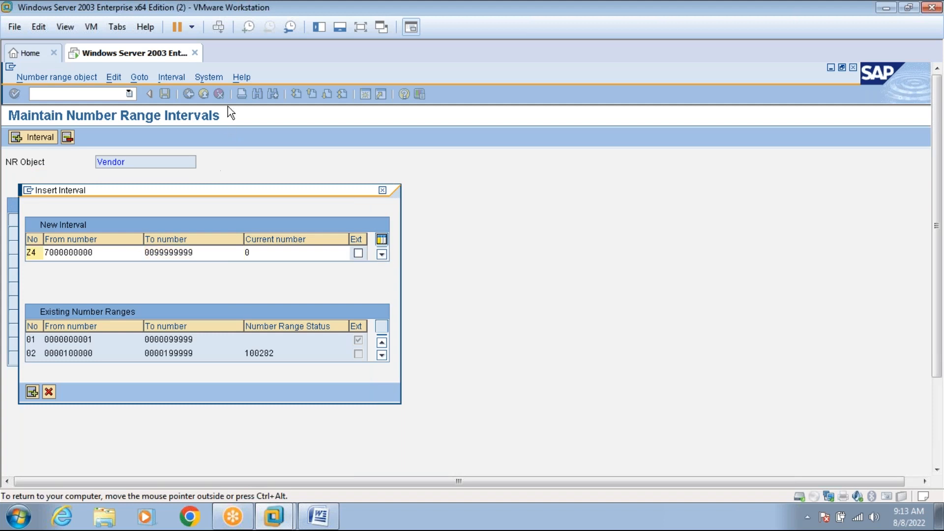
click(356, 28)
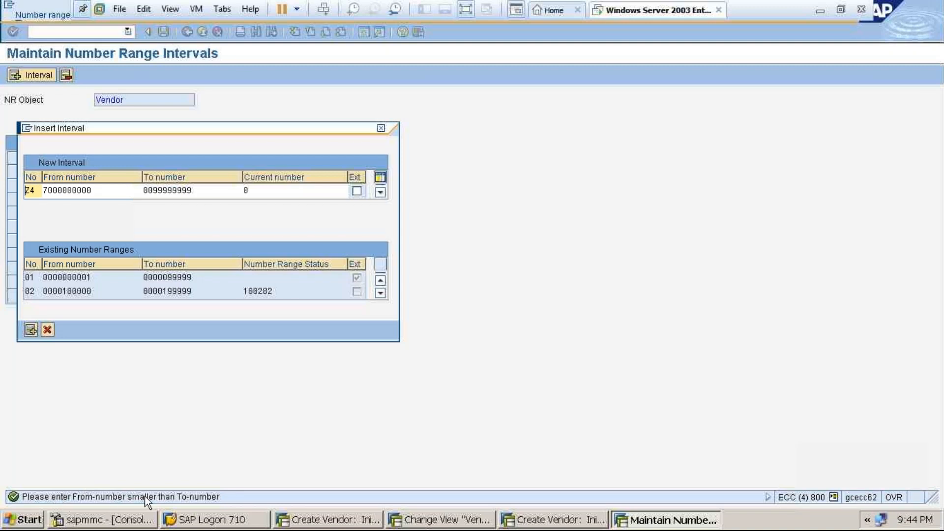
Delete the last digit of Z4's To number and submit it.
click(209, 190)
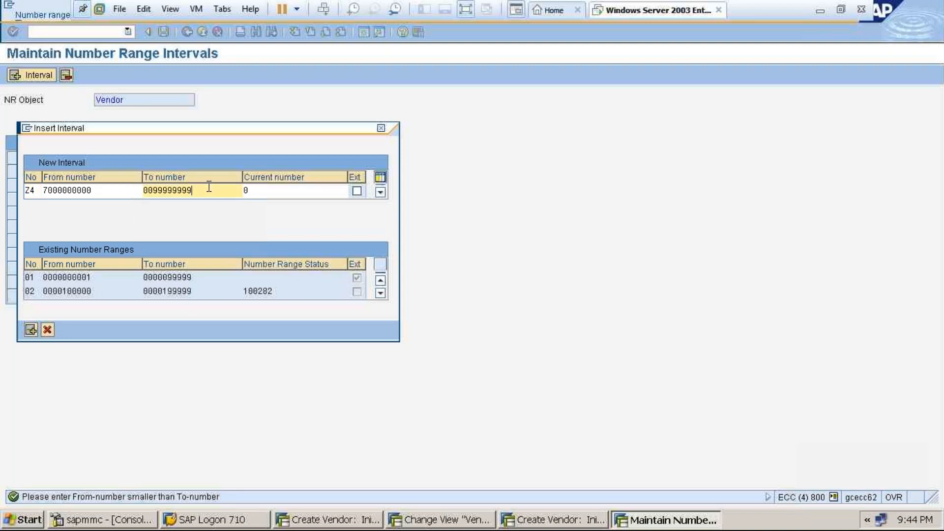
click(131, 192)
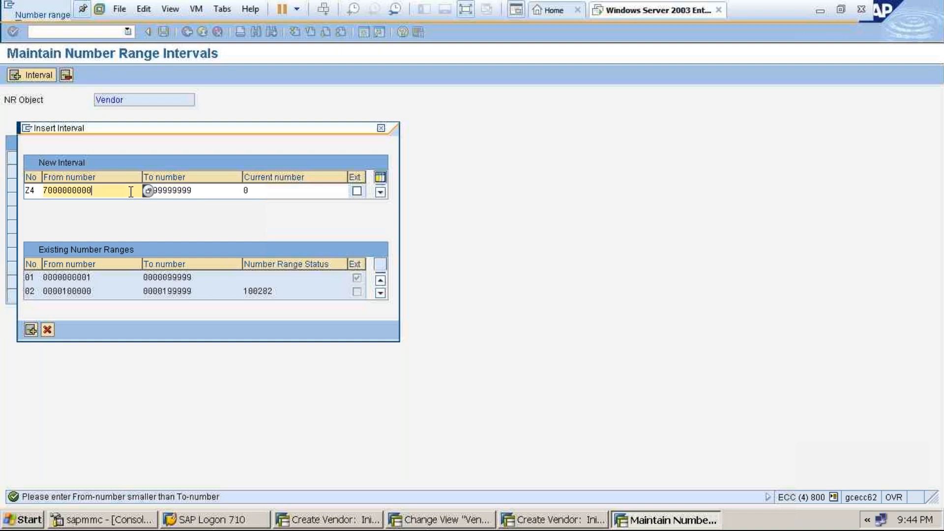
click(193, 190)
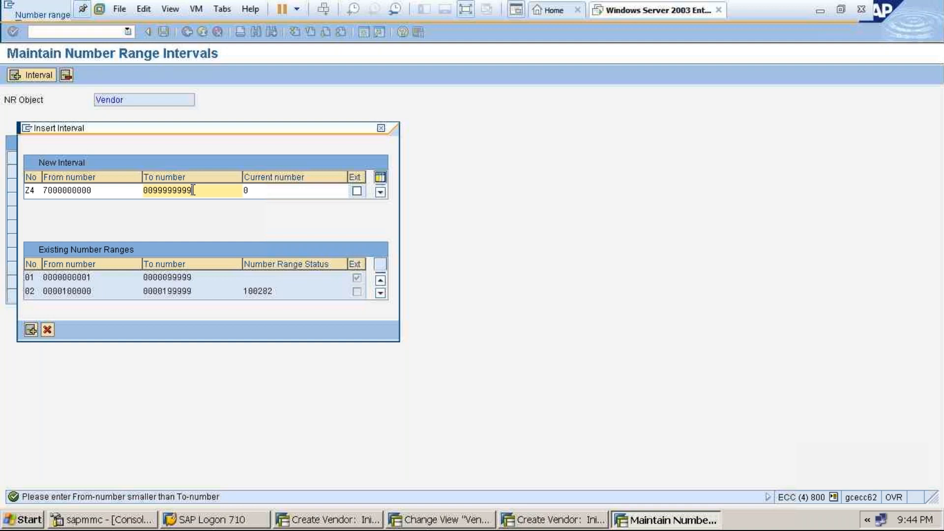
key(BackSpace)
key(Return)
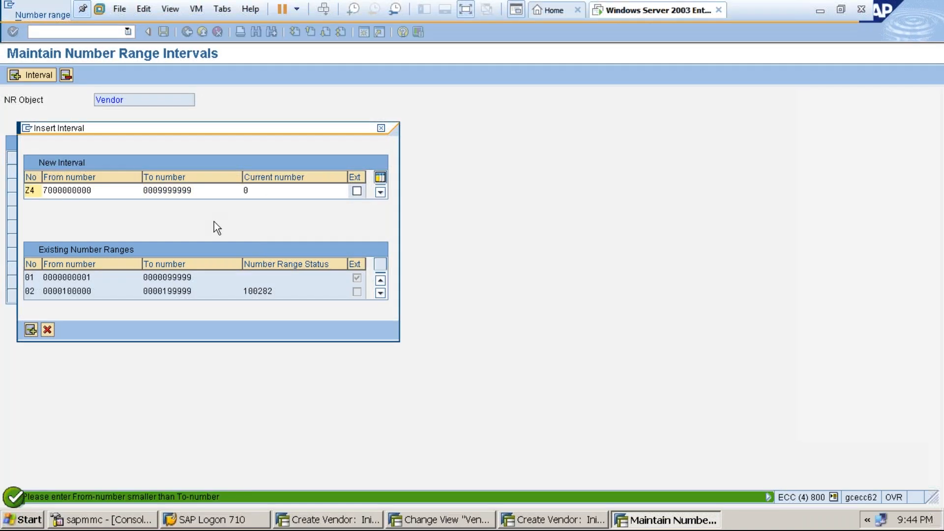
click(129, 190)
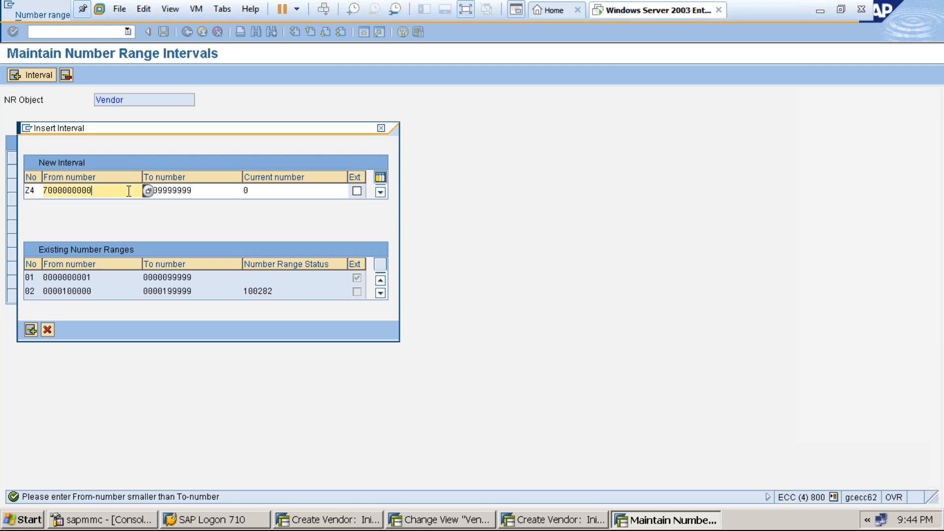
click(148, 190)
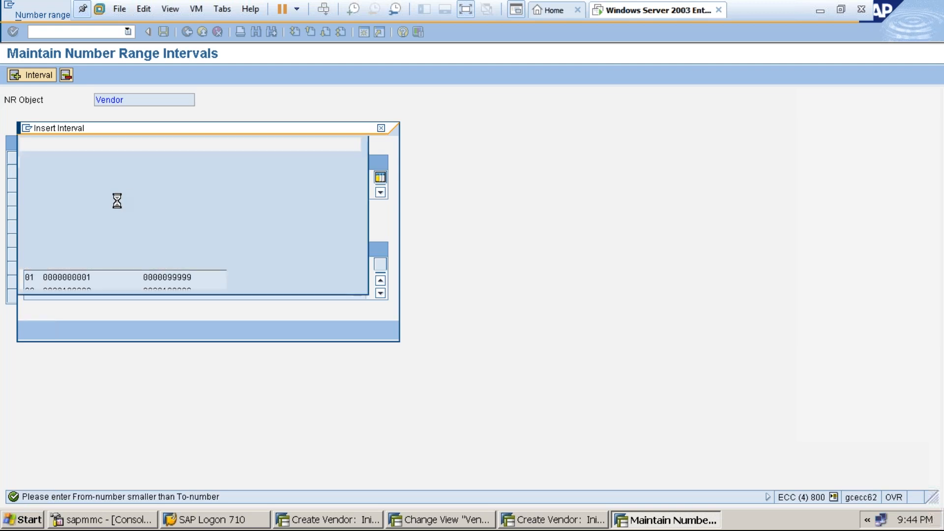
double_click(96, 194)
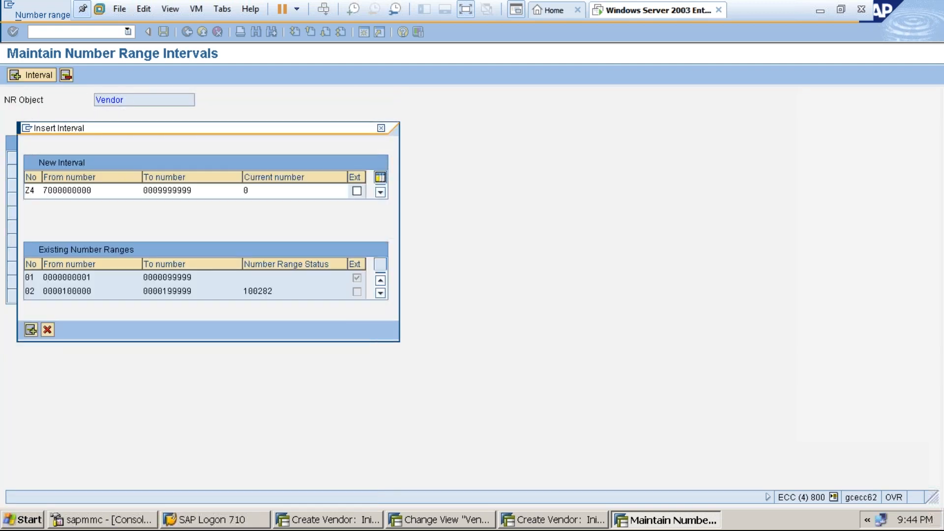
click(208, 190)
key(BackSpace)
key(Return)
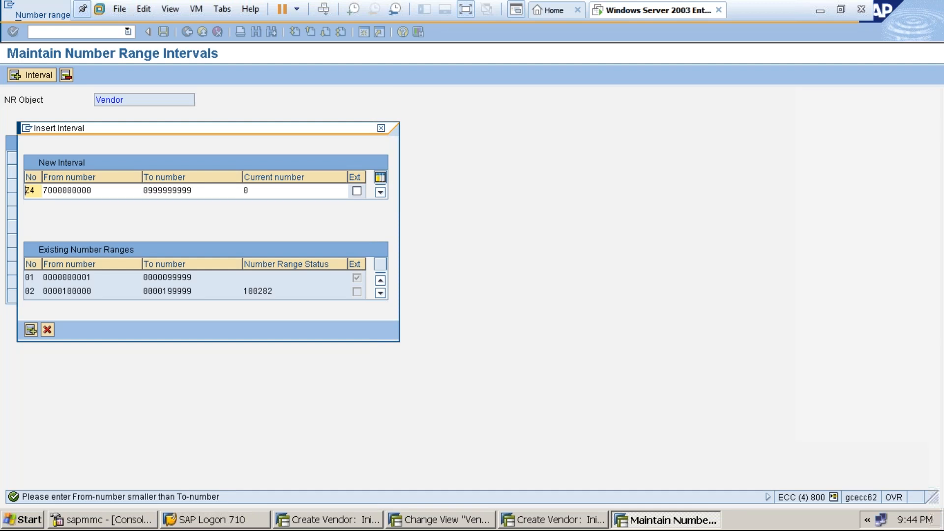
click(151, 191)
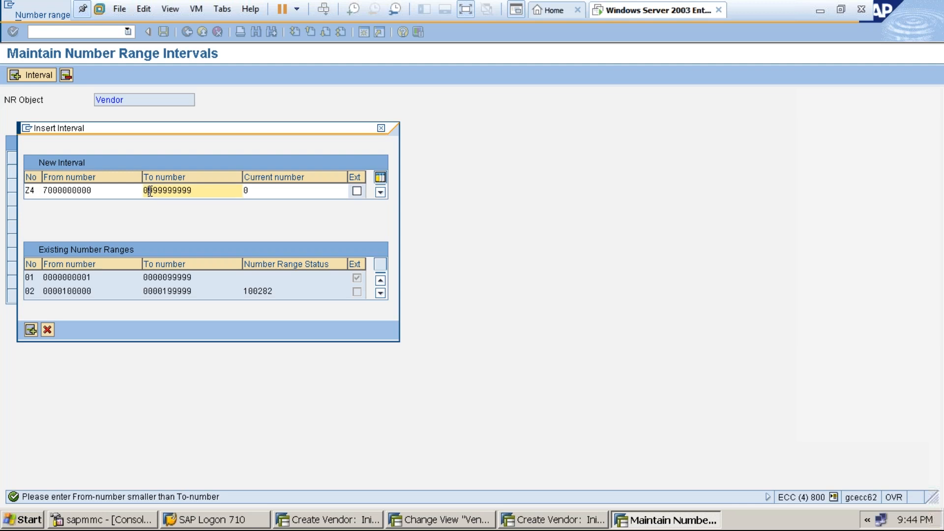
key(BackSpace)
click(195, 191)
key(Return)
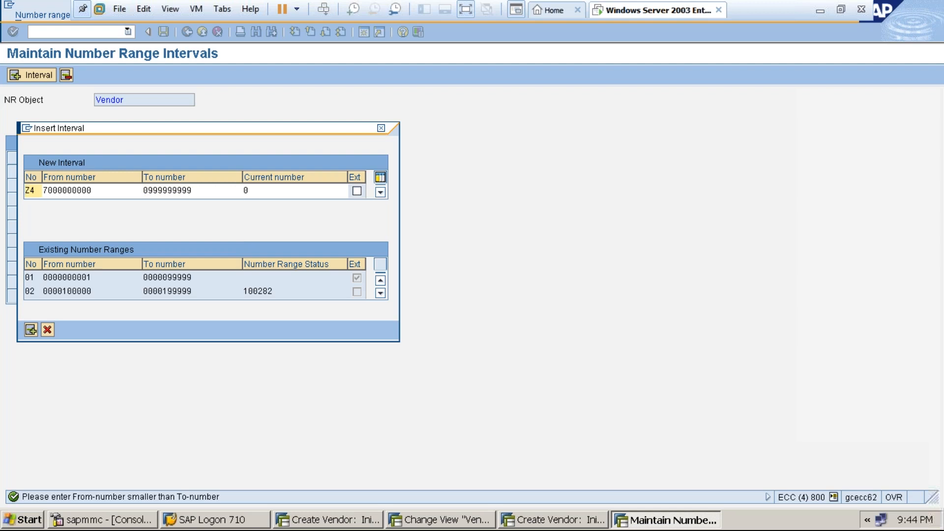
click(95, 192)
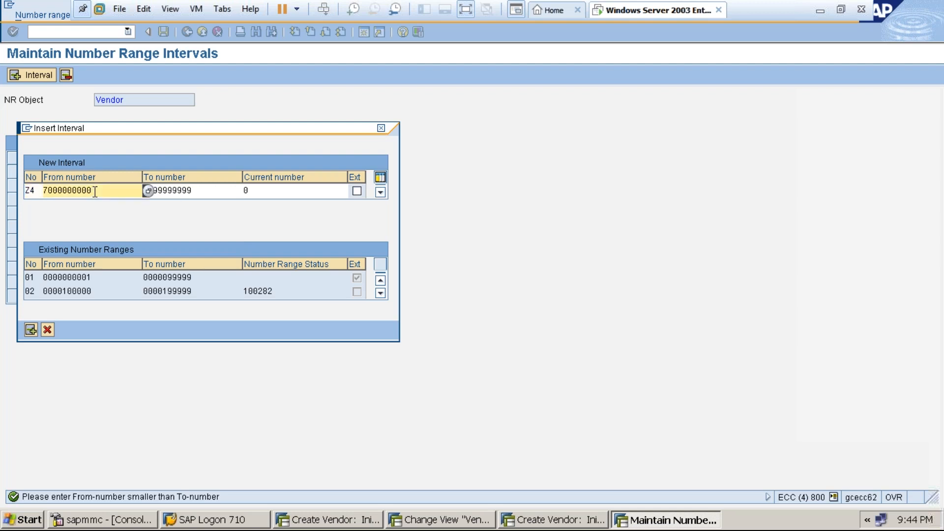
key(BackSpace)
key(BackSpace)
key(BackSpace)
key(BackSpace)
key(BackSpace)
key(BackSpace)
key(BackSpace)
key(BackSpace)
key(BackSpace)
key(BackSpace)
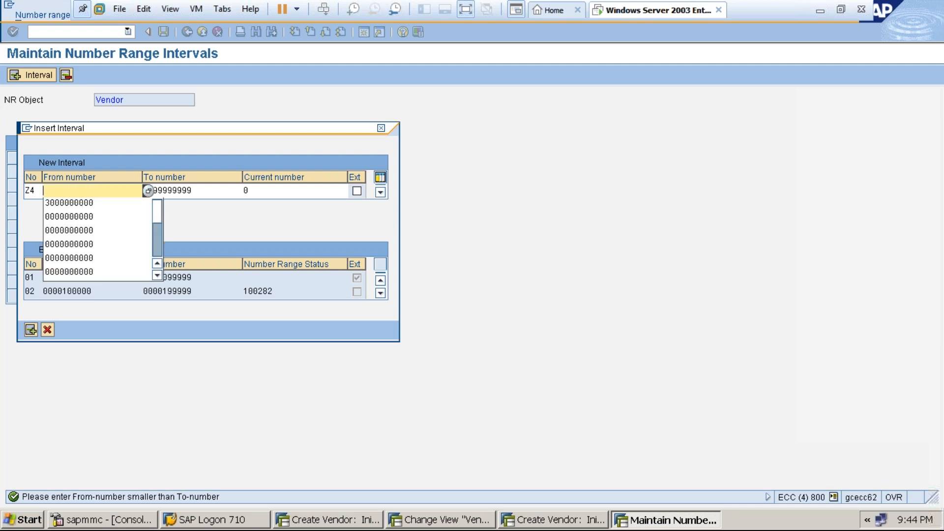
text(6000000)
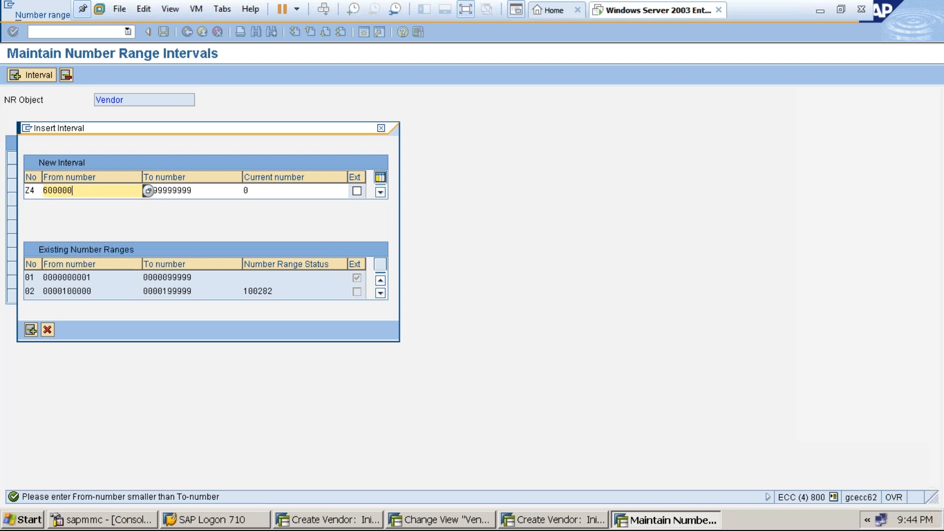
click(203, 189)
key(BackSpace)
key(BackSpace)
key(BackSpace)
key(BackSpace)
key(BackSpace)
key(BackSpace)
key(BackSpace)
key(BackSpace)
key(BackSpace)
key(BackSpace)
text(77)
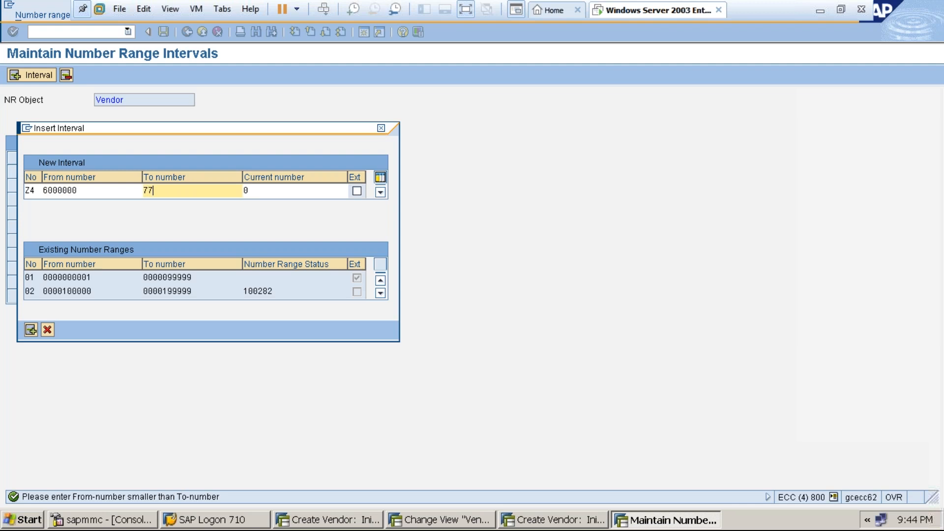
text(00000000)
key(Return)
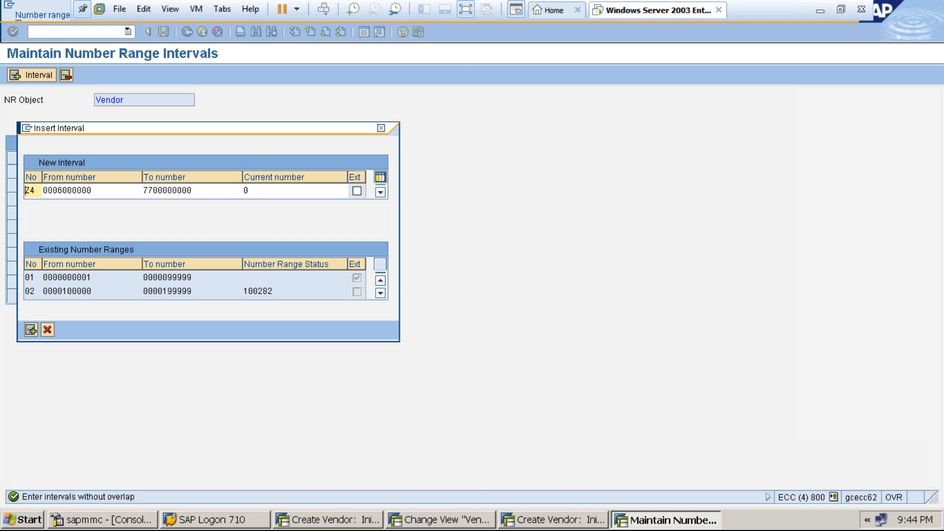
click(113, 197)
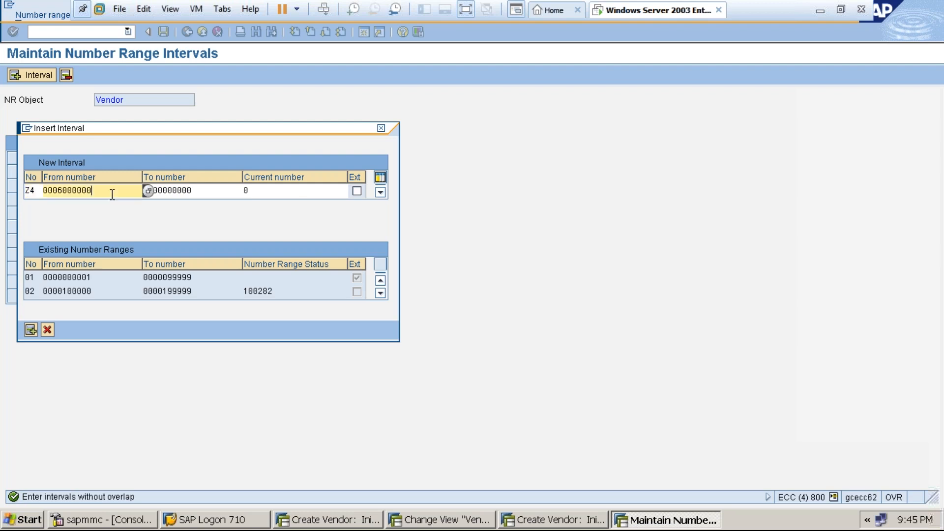
key(BackSpace)
key(BackSpace)
key(BackSpace)
key(BackSpace)
key(BackSpace)
key(BackSpace)
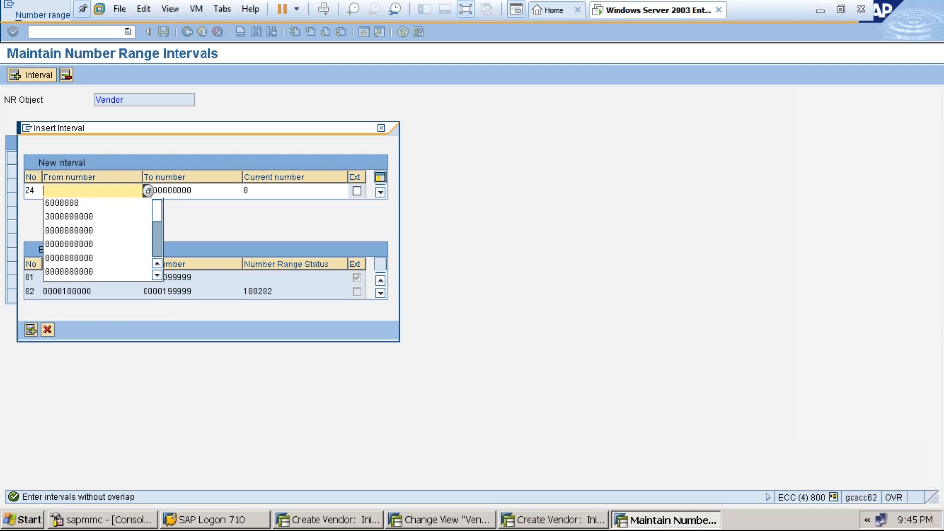
text(000)
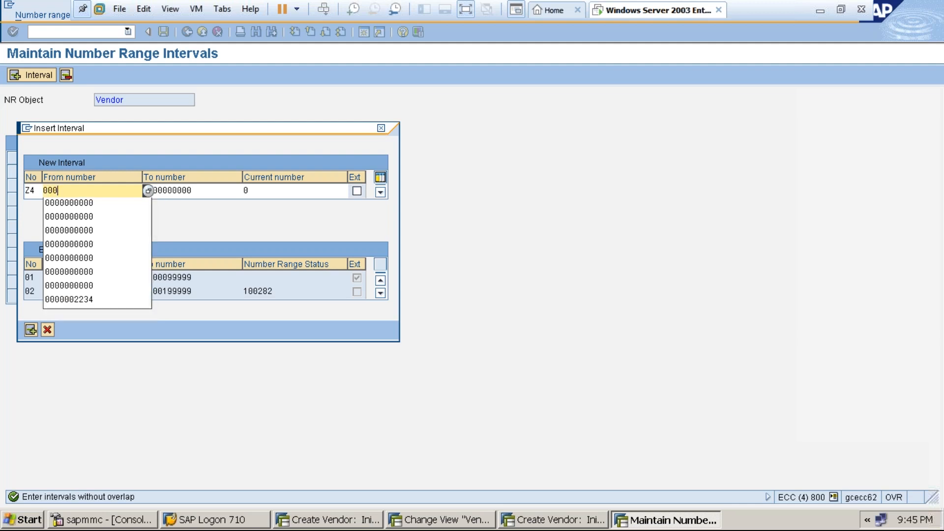
text(6660000)
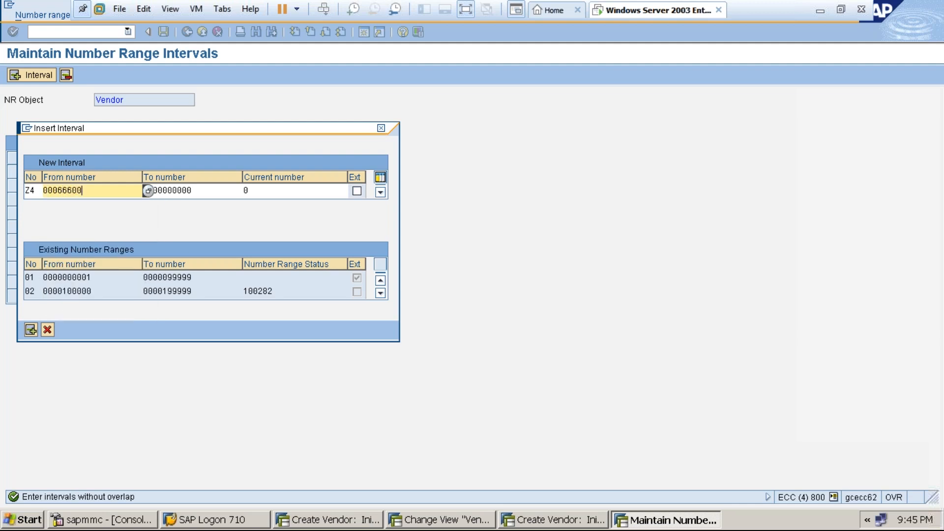
click(148, 191)
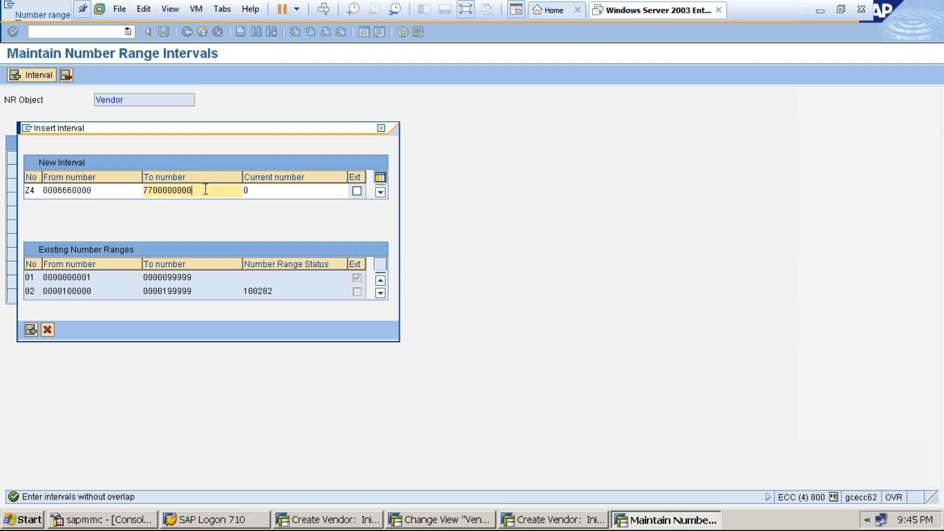
key(BackSpace)
key(BackSpace)
key(BackSpace)
key(BackSpace)
key(BackSpace)
key(BackSpace)
key(BackSpace)
key(BackSpace)
key(BackSpace)
key(BackSpace)
text(0007890000)
key(Return)
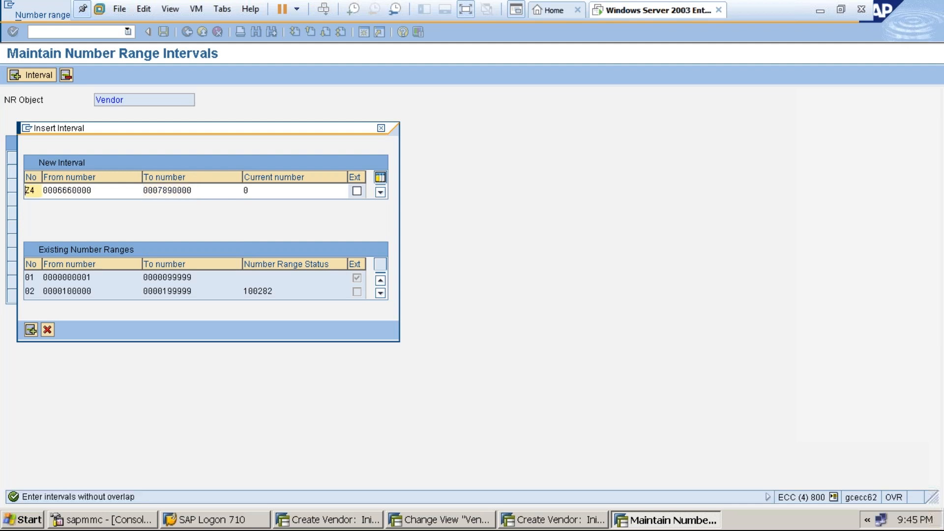
click(123, 193)
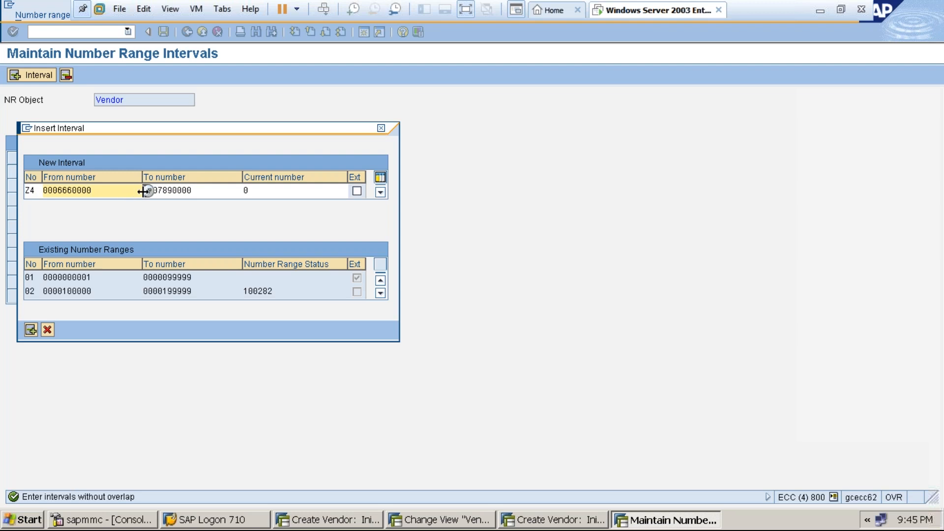
click(137, 191)
double_click(89, 196)
key(Return)
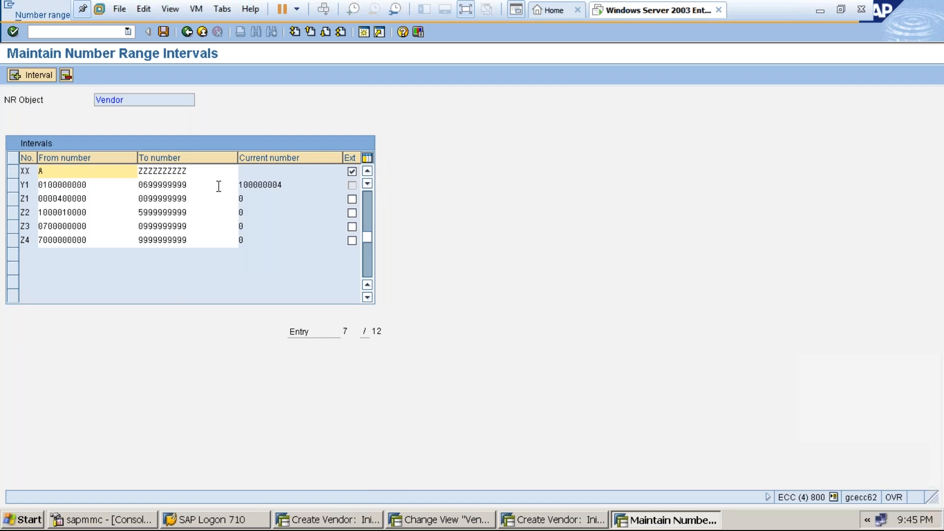
Save the intervals, acknowledge the transport notice, and go back to Vendor Number Ranges.
click(164, 32)
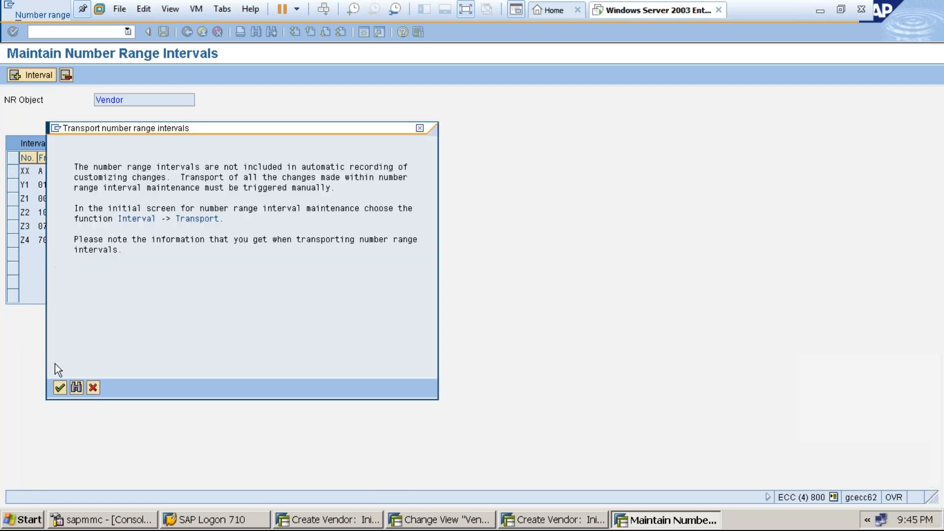
click(63, 390)
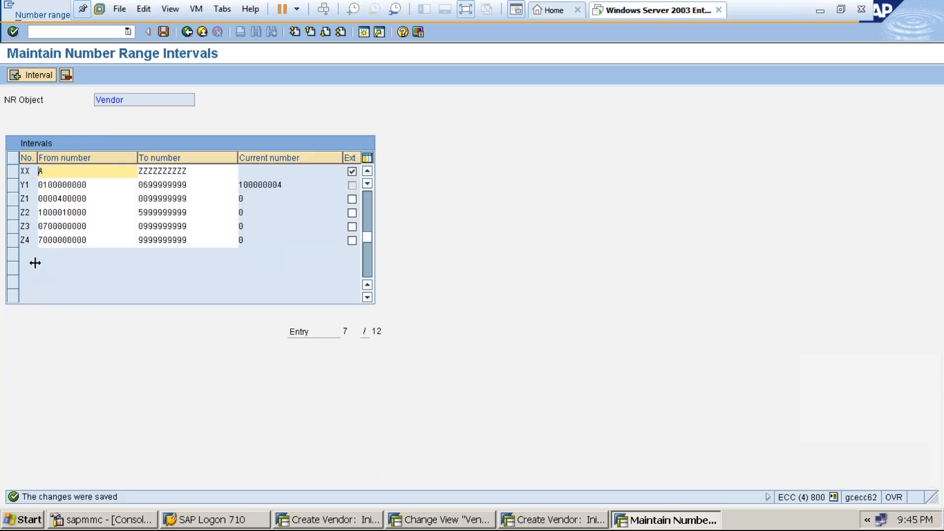
click(57, 240)
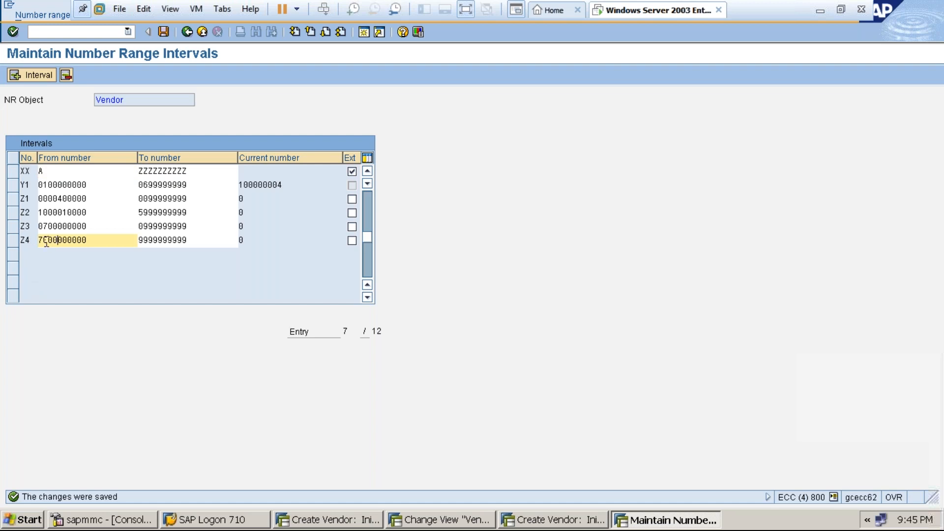
click(187, 31)
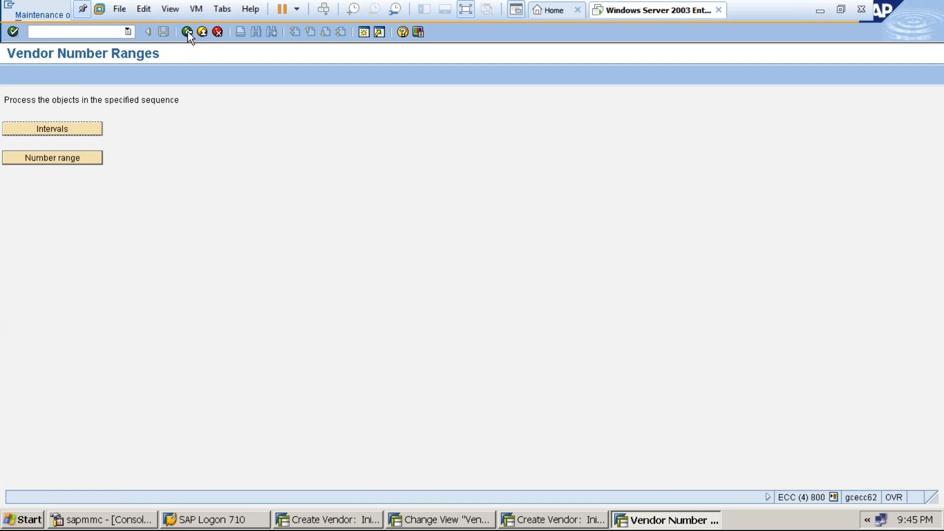
Run XK01 with company code 3000, purchasing org 3000 and account group ZAAA.
click(188, 32)
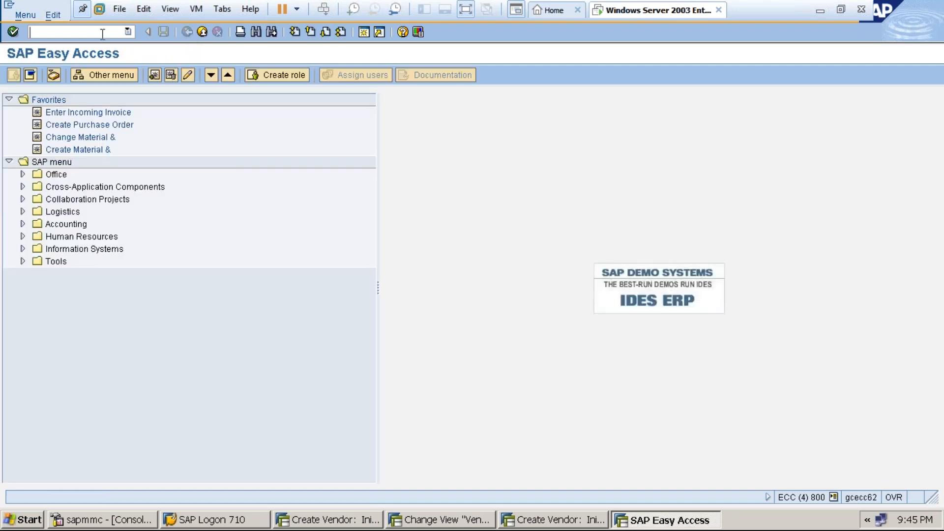
text(xk01)
key(Return)
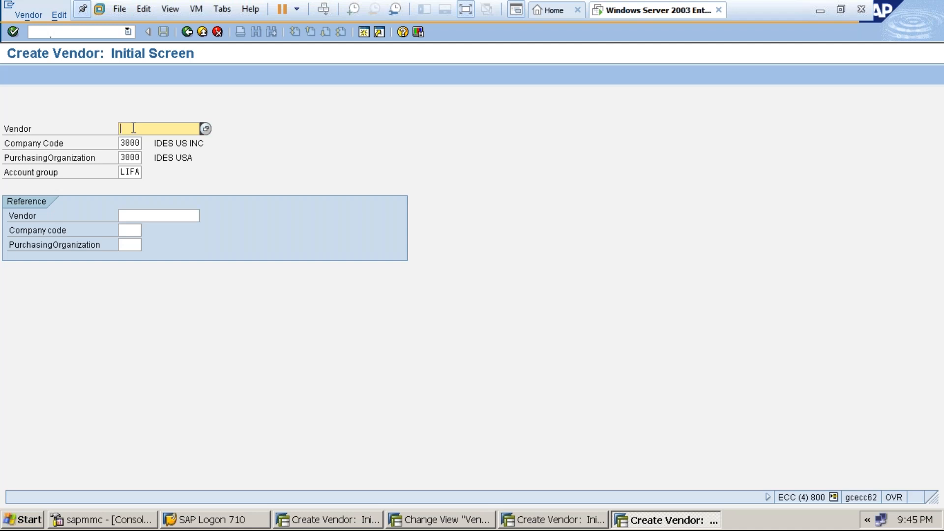
click(130, 173)
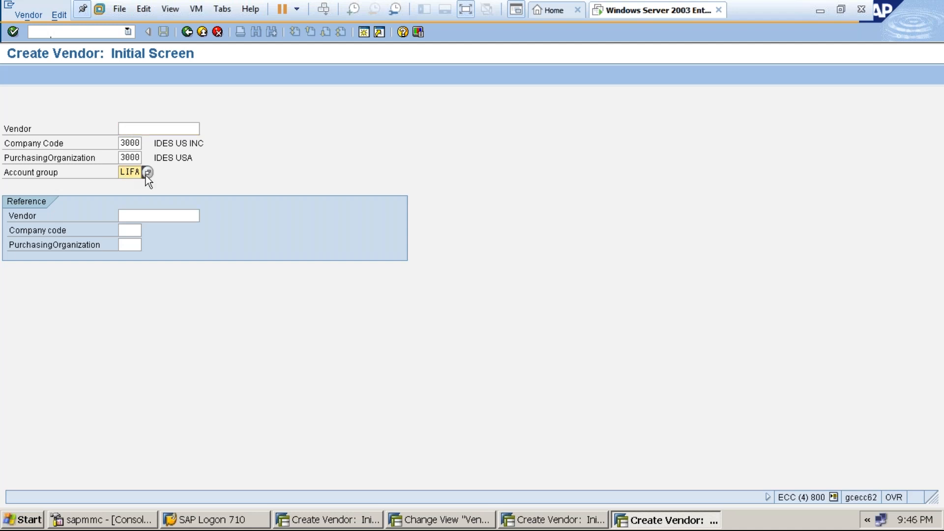
click(147, 173)
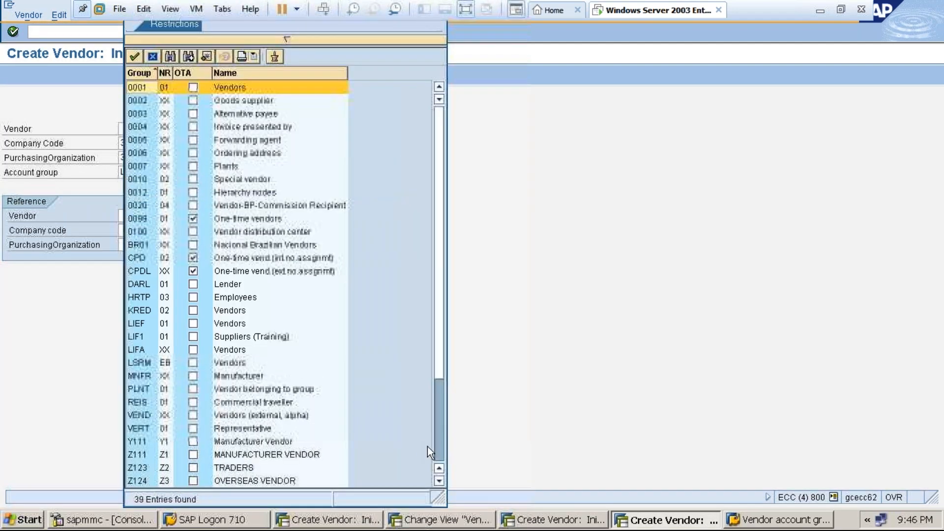
scroll(438, 450, down, 3)
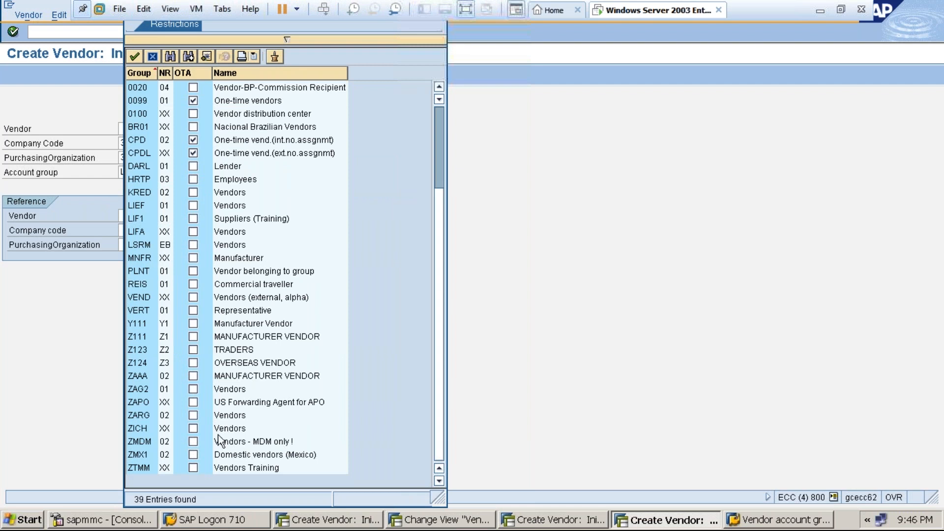
double_click(148, 376)
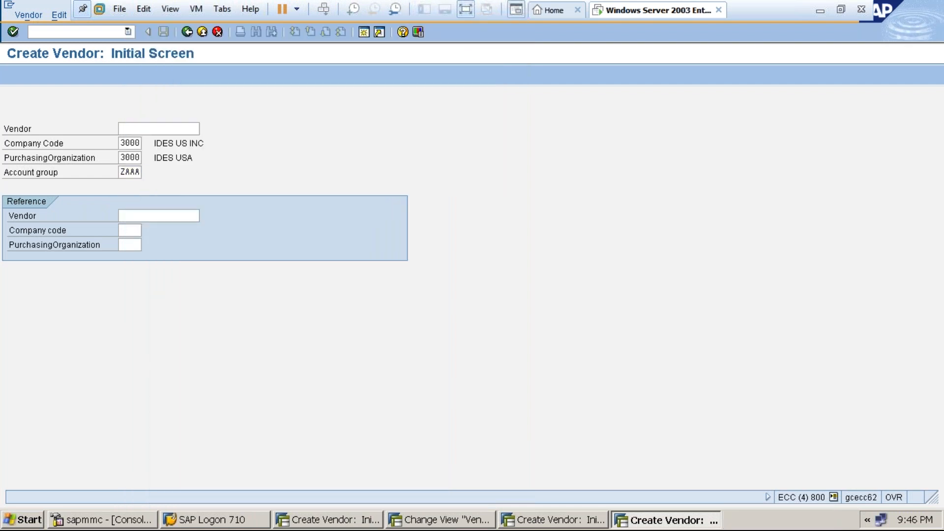
key(Return)
Set the vendor's title to Dr. and move into the name fields.
click(233, 157)
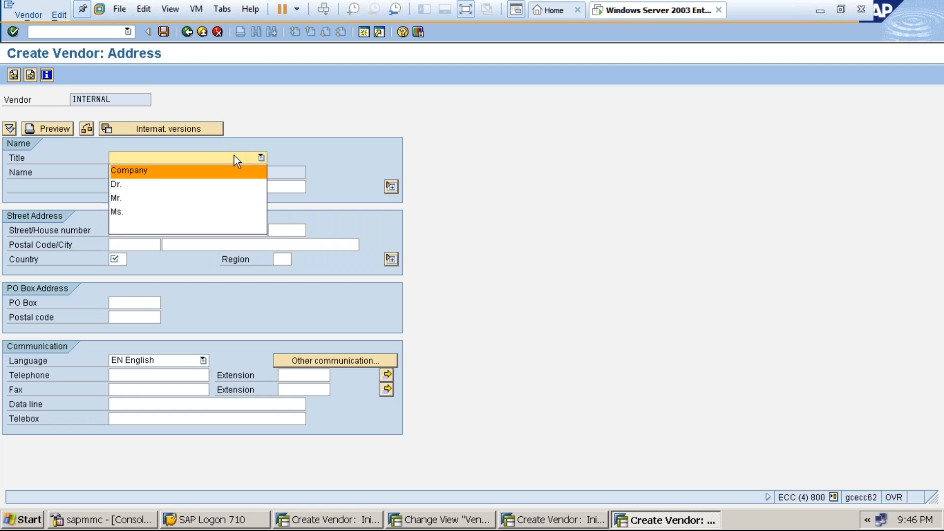
click(169, 184)
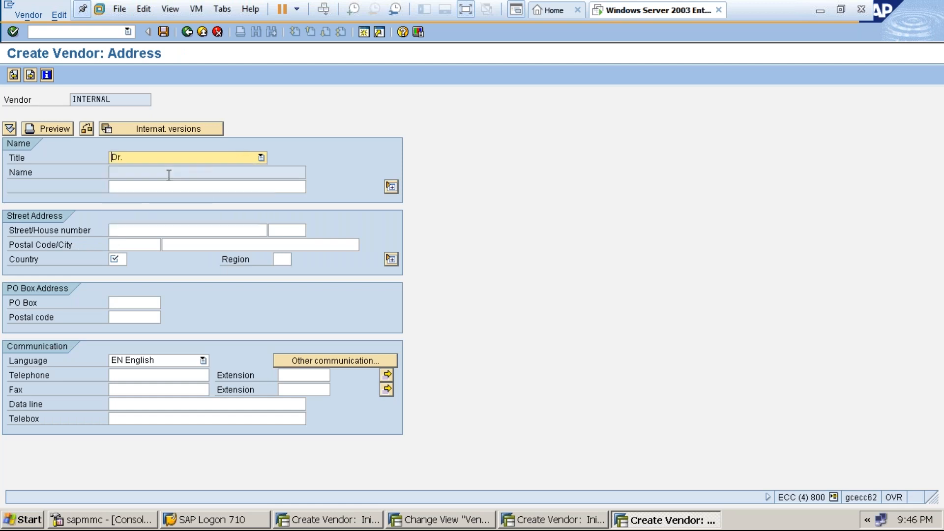
click(249, 159)
click(191, 184)
click(175, 173)
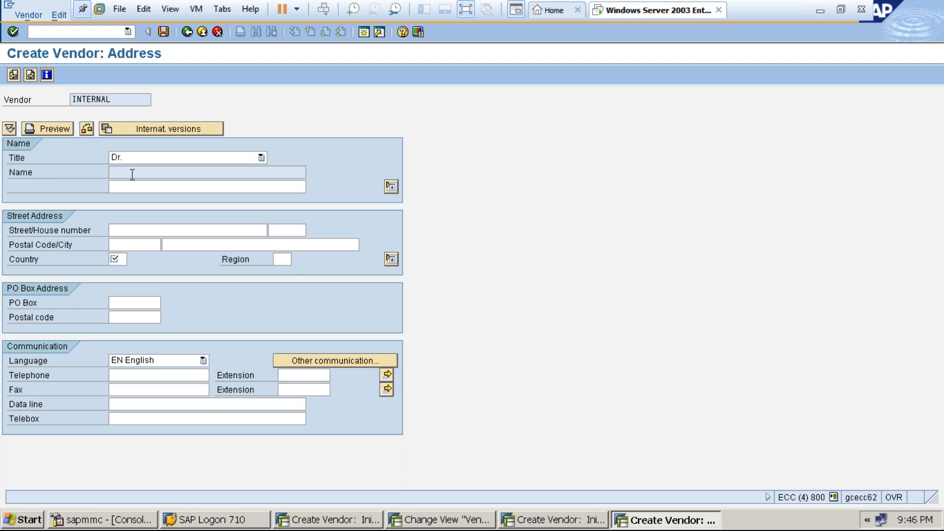
key(Tab)
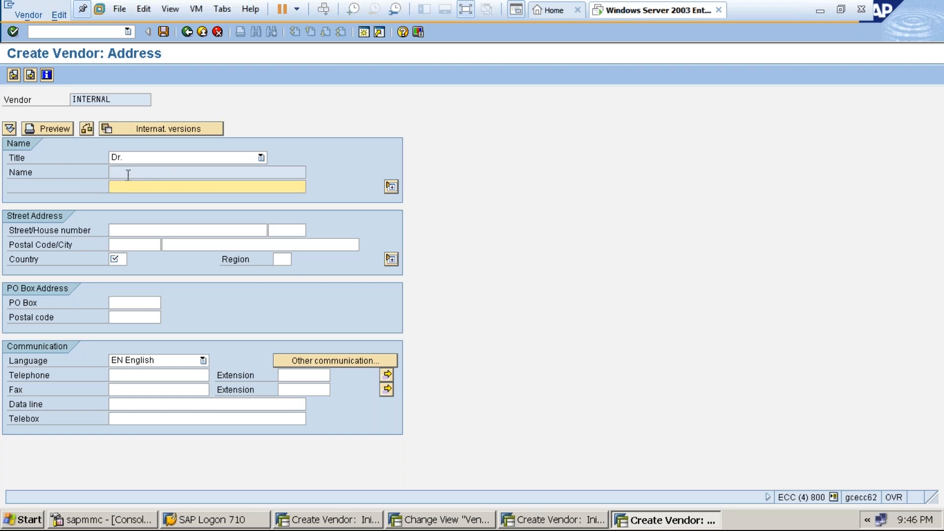
click(129, 173)
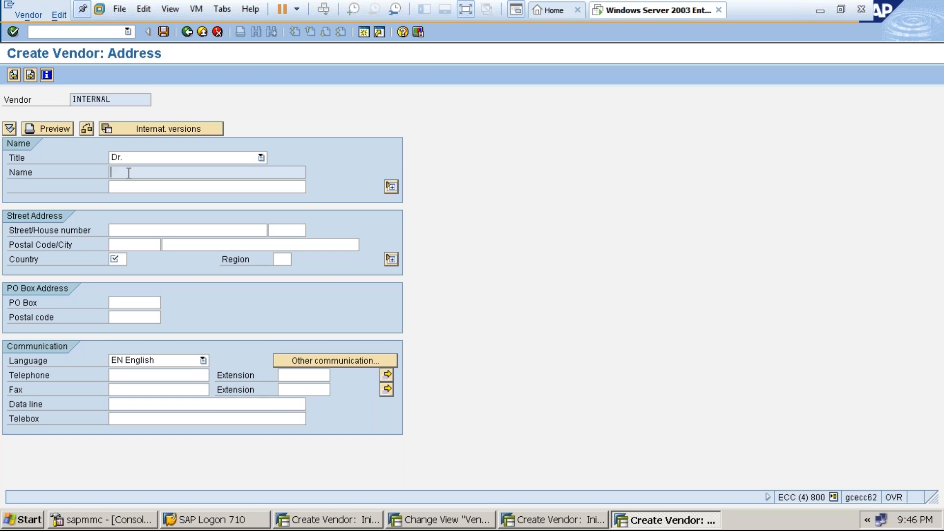
Cancel the vendor creation and confirm discarding the entered data.
click(184, 35)
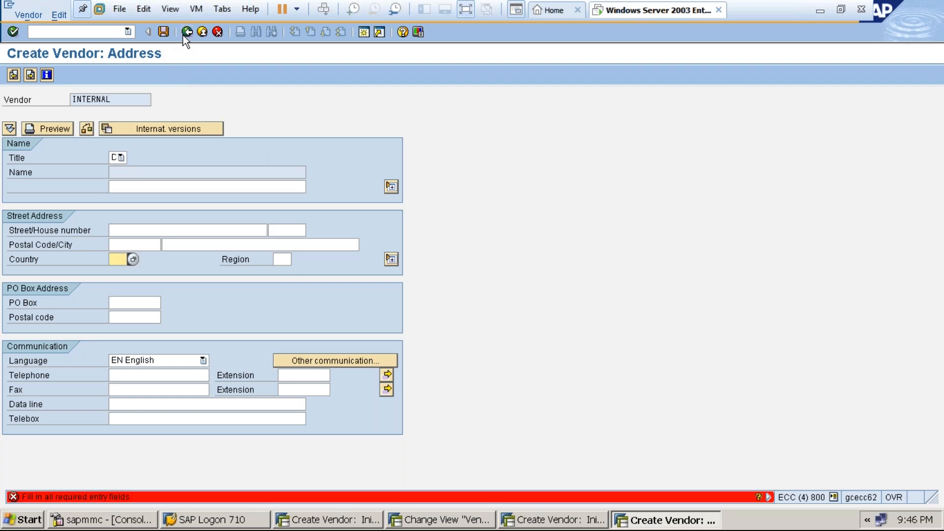
click(219, 34)
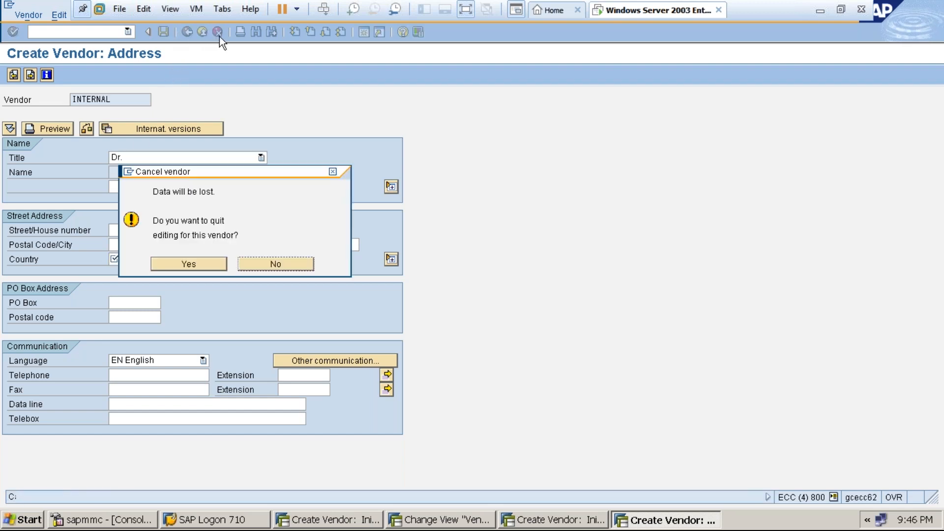
click(193, 264)
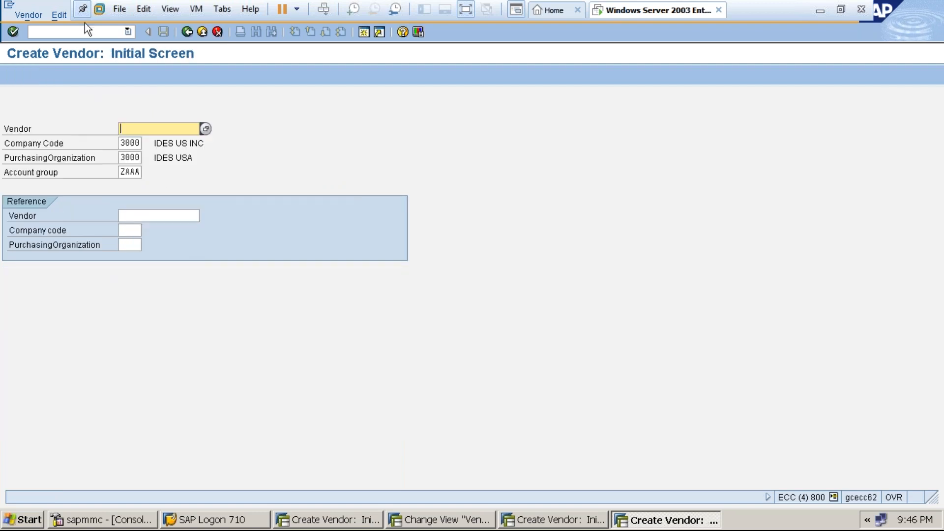
Return to the main menu, briefly open OMSJ, then run OMSG for vendor account groups.
click(202, 31)
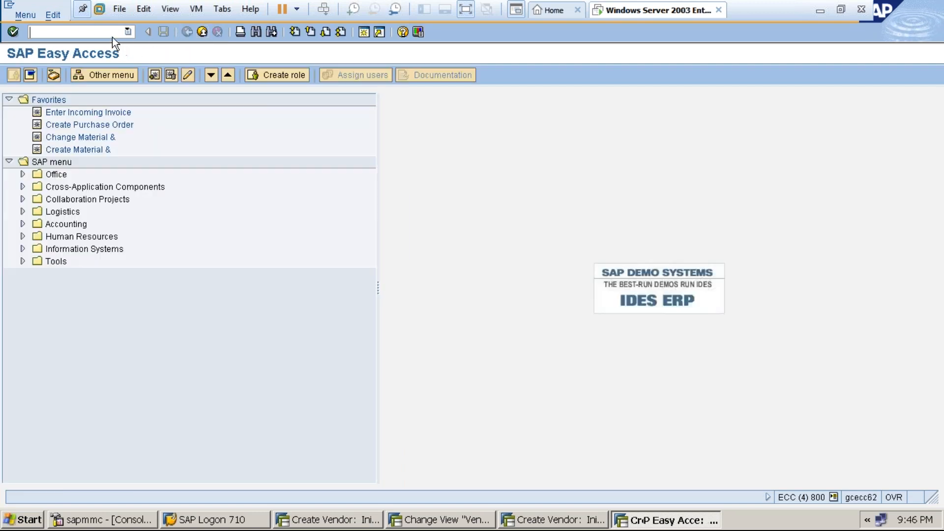
text(OMSJ)
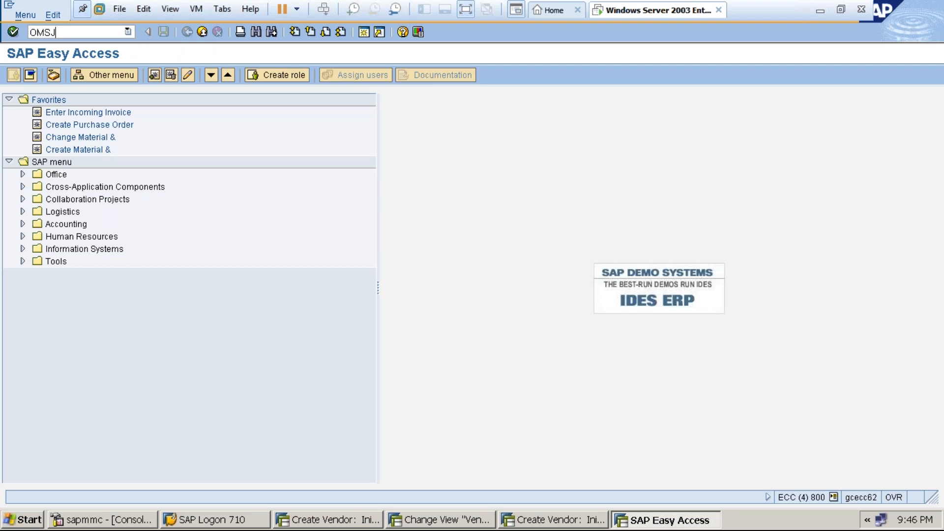
key(Return)
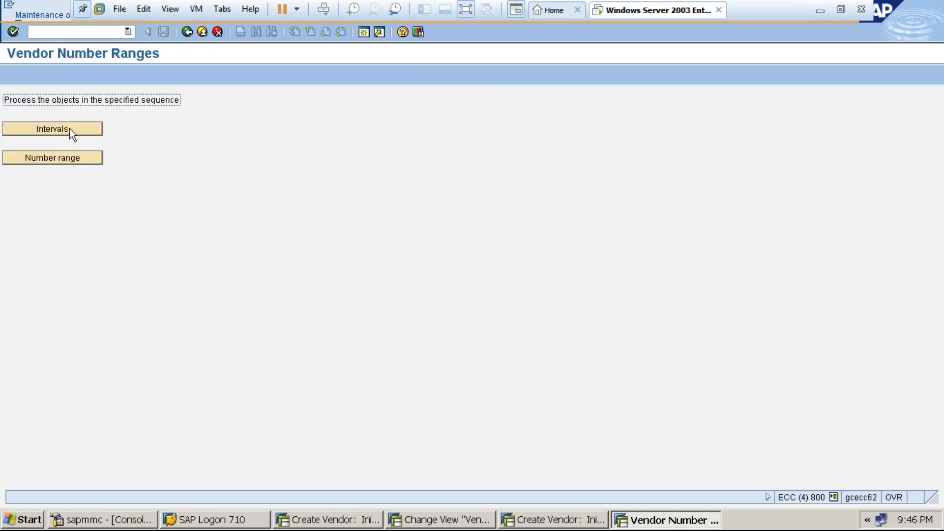
click(202, 32)
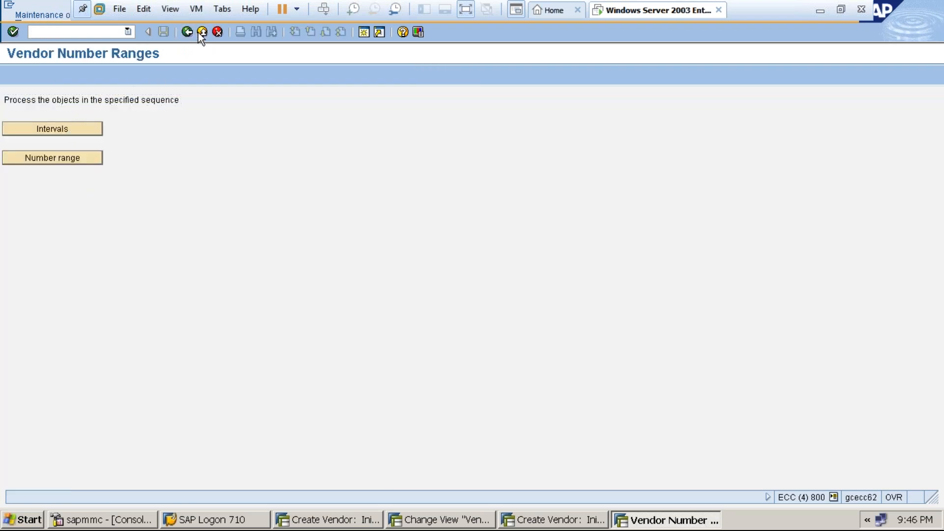
text(OMSG)
key(Return)
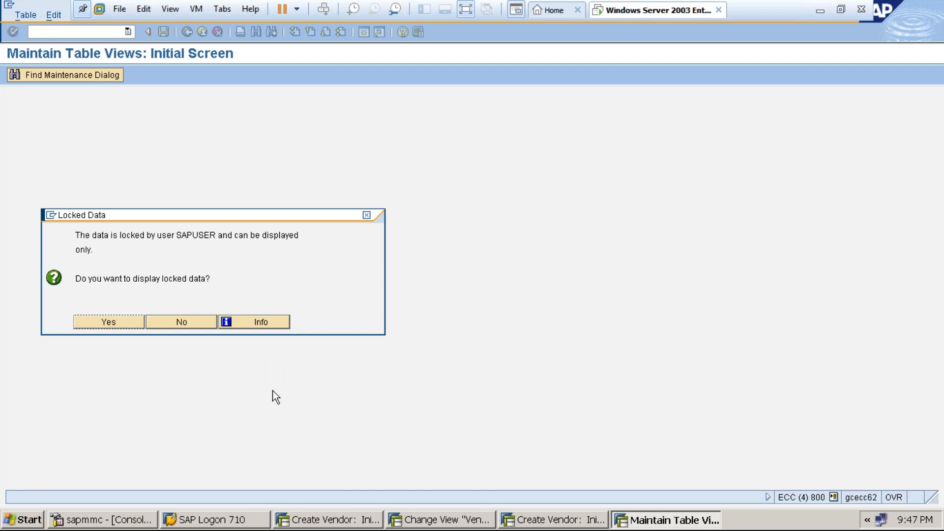
Decline displaying the locked data and close the extra main-menu session.
click(423, 522)
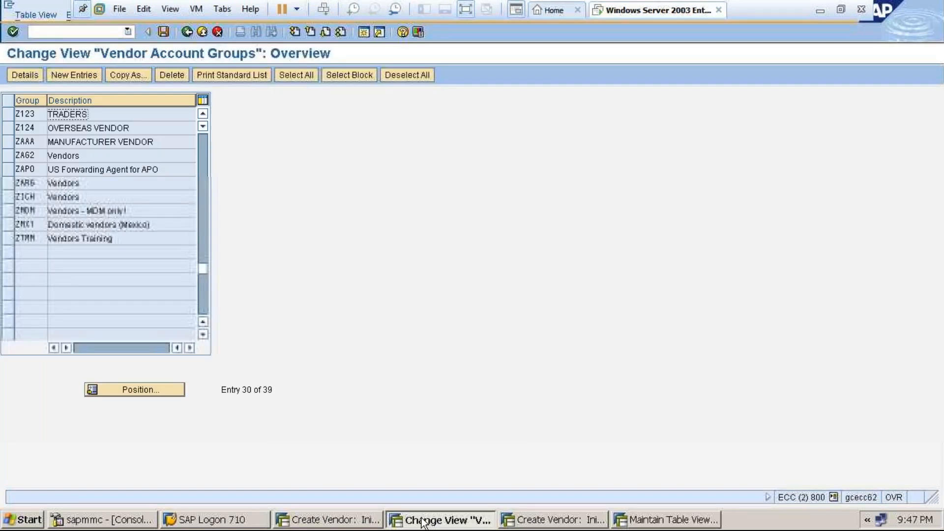
click(422, 519)
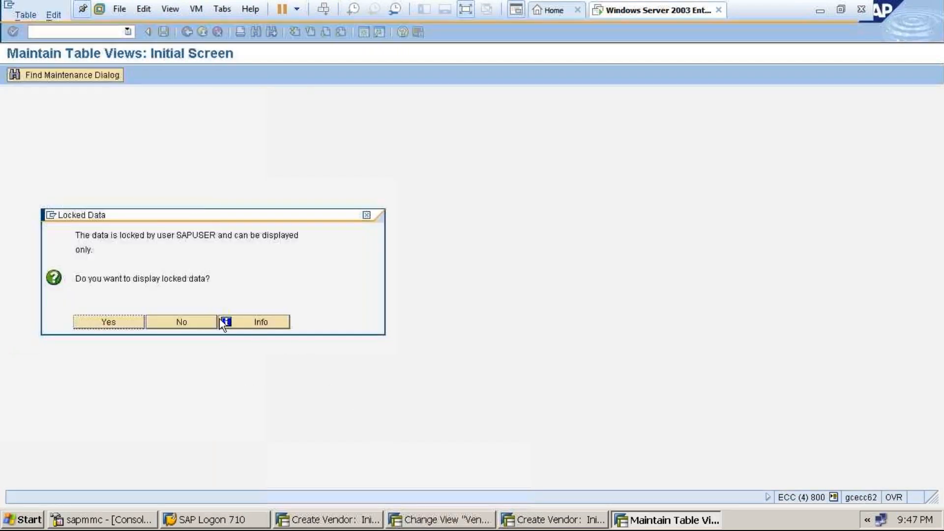
click(199, 321)
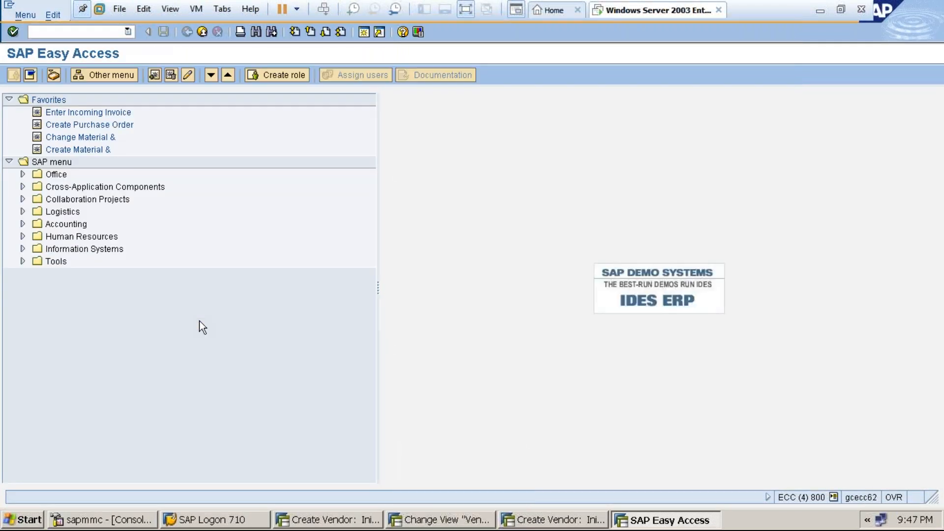
click(202, 31)
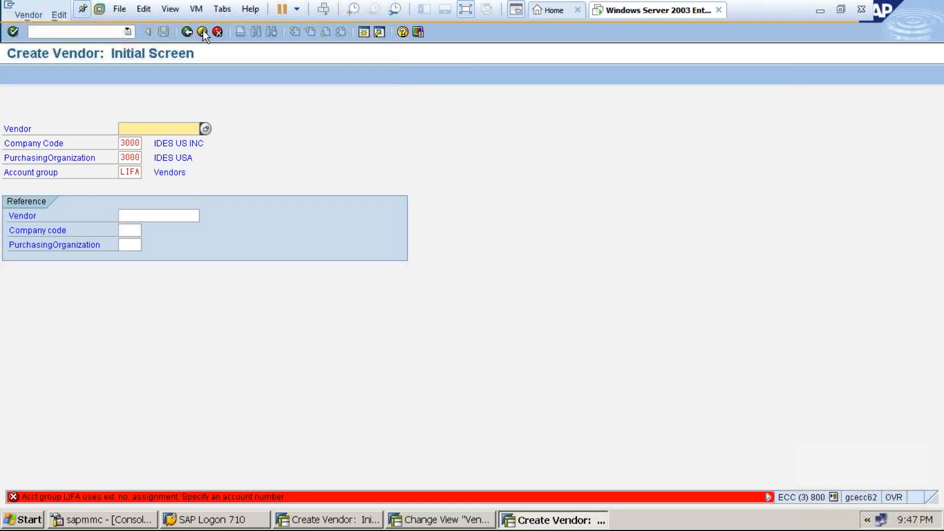
Cancel the remaining Create Vendor sessions and switch back to the Vendor Account Groups overview.
click(222, 33)
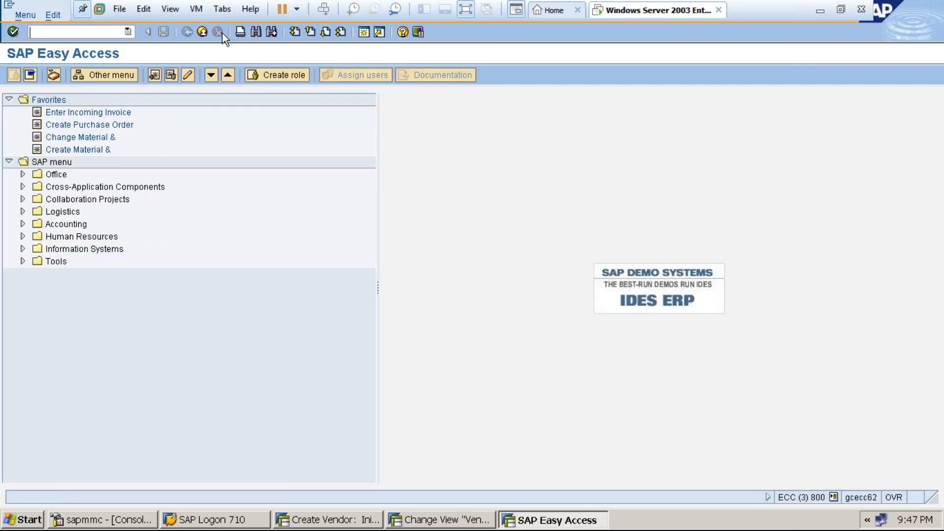
click(204, 31)
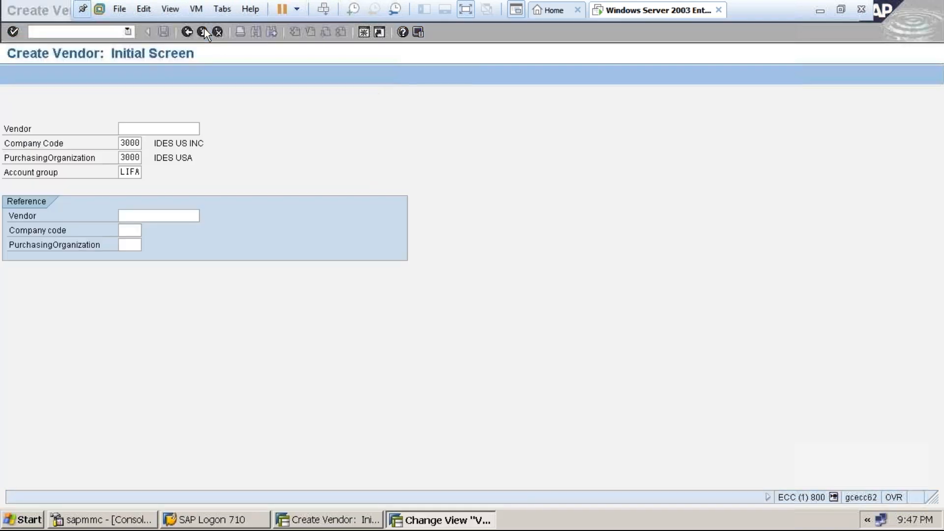
click(216, 32)
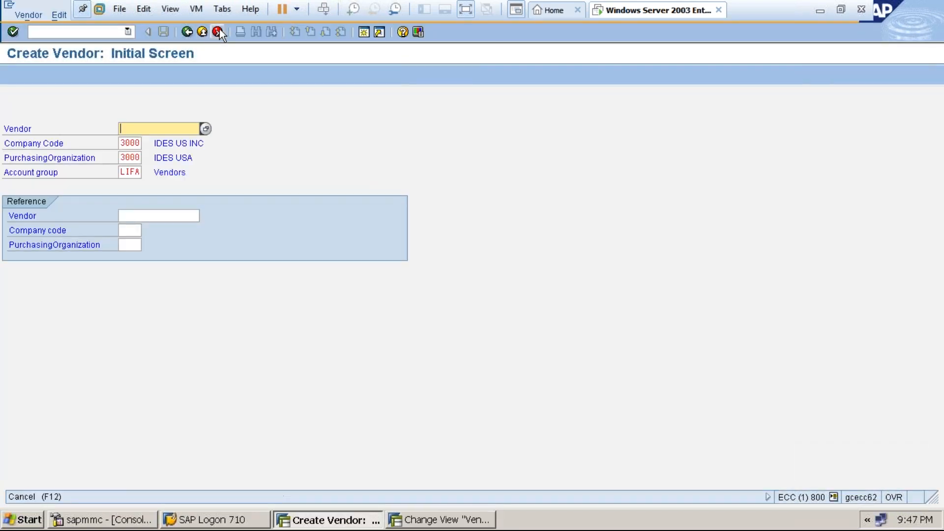
click(419, 516)
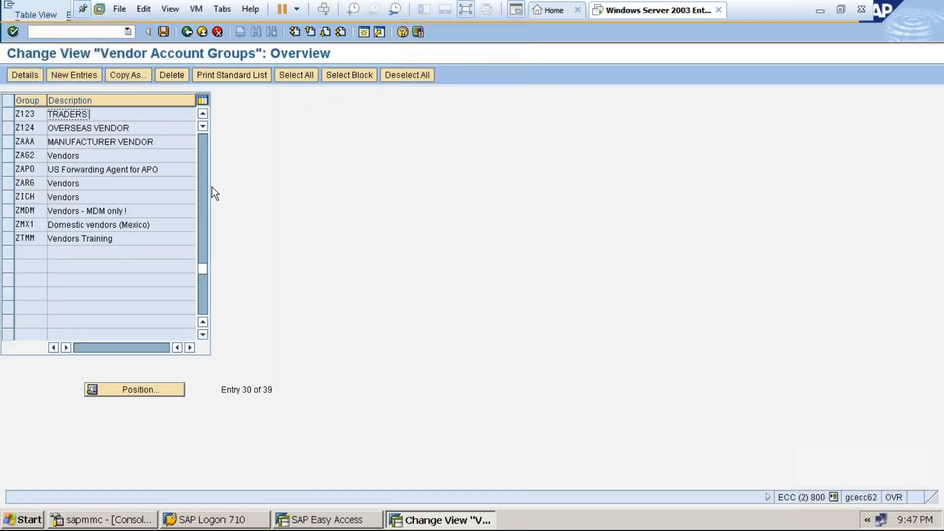
In KRED's General Data > Address field status, set Name 1 to Req. Entry and save.
click(202, 154)
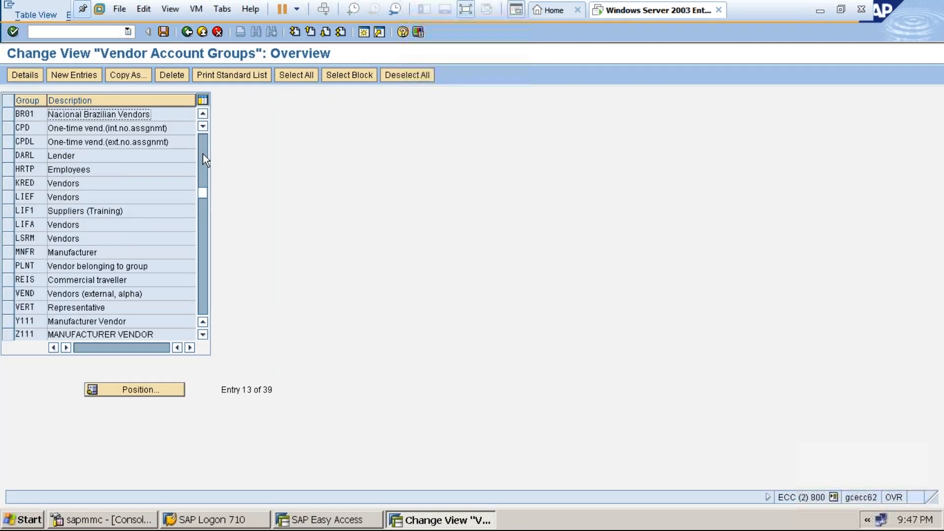
click(8, 185)
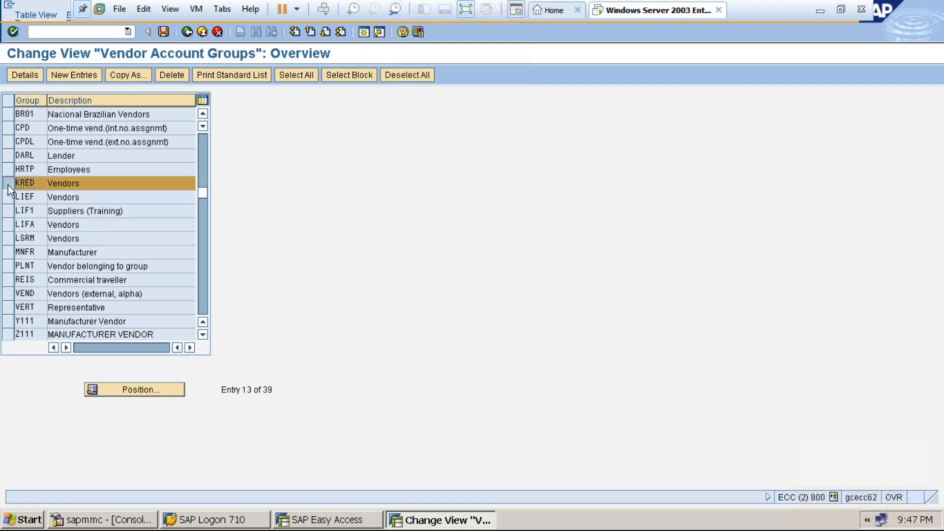
click(25, 74)
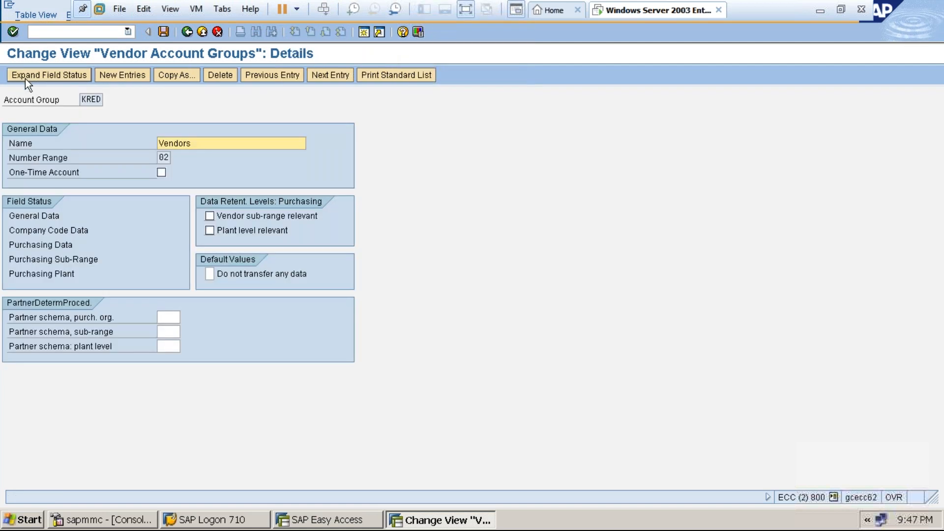
double_click(39, 219)
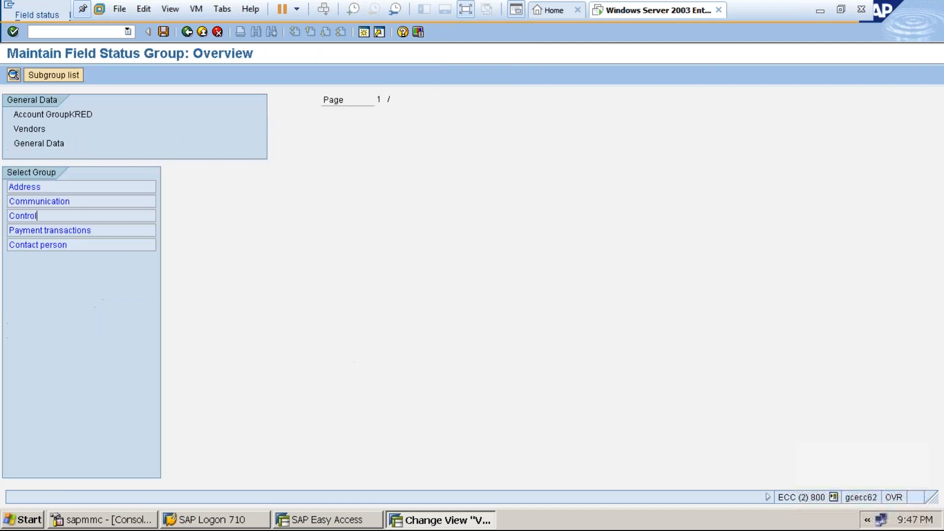
double_click(31, 187)
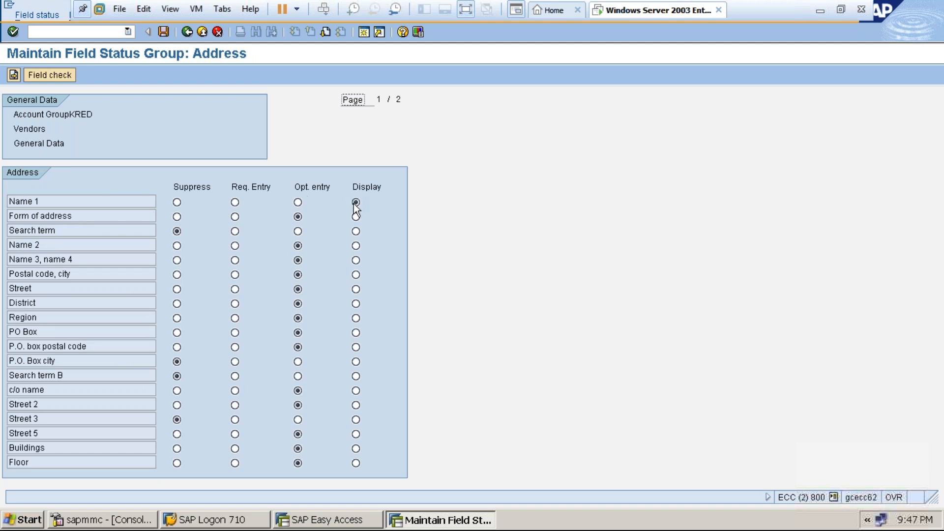
click(298, 203)
click(235, 202)
click(162, 32)
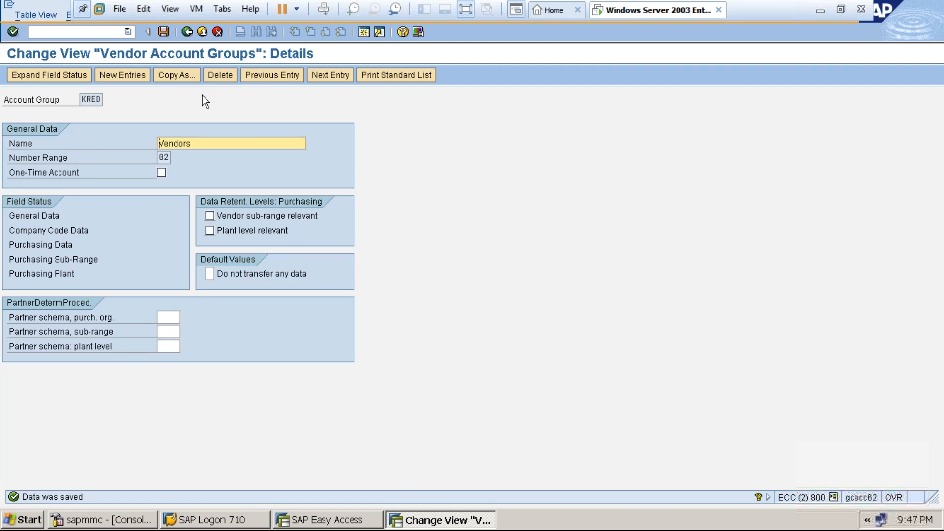
click(164, 33)
Leave the account group details and start the XK01 create vendor transaction.
click(202, 32)
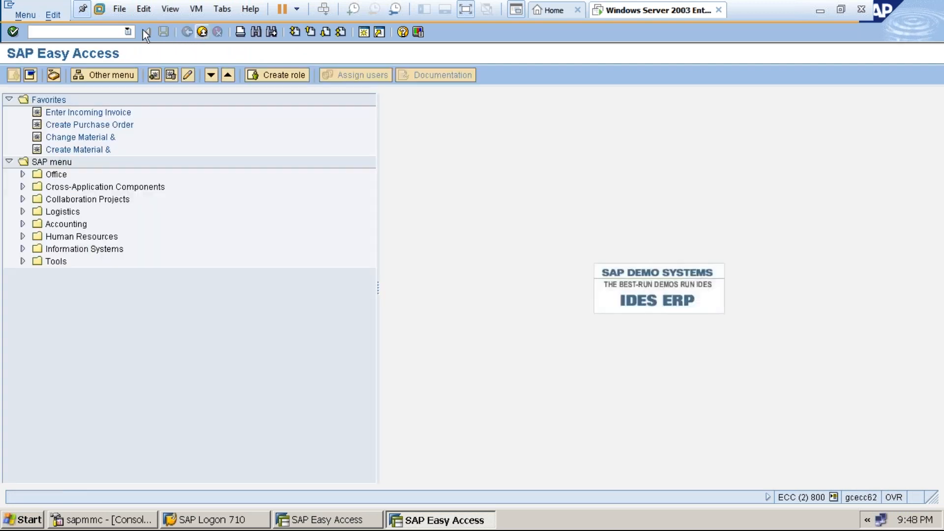
click(113, 29)
text(xk01)
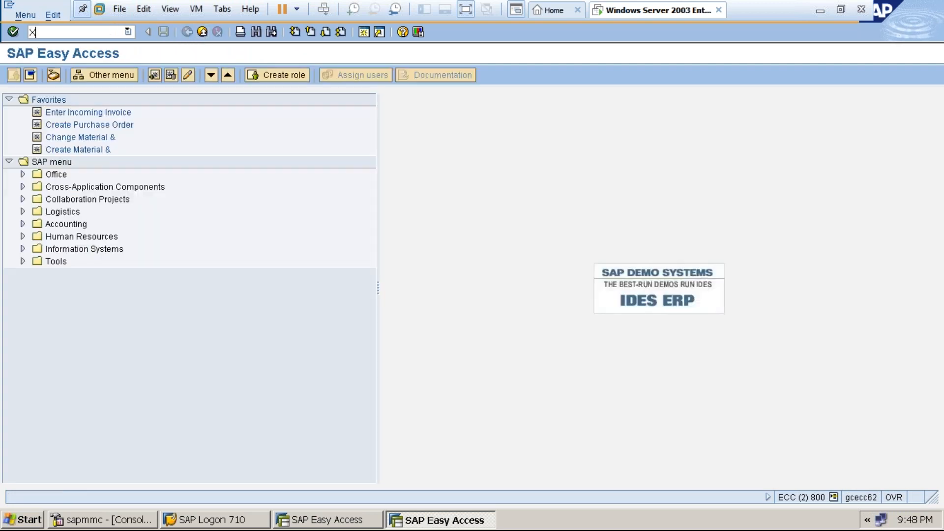
key(Return)
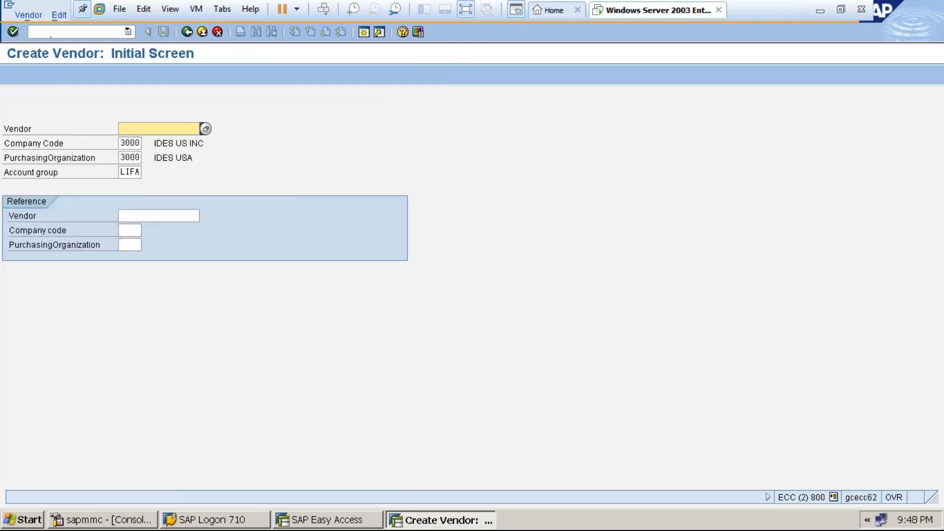
Pick ZAAA MANUFACTURER VENDOR as the account group from the value list.
click(137, 173)
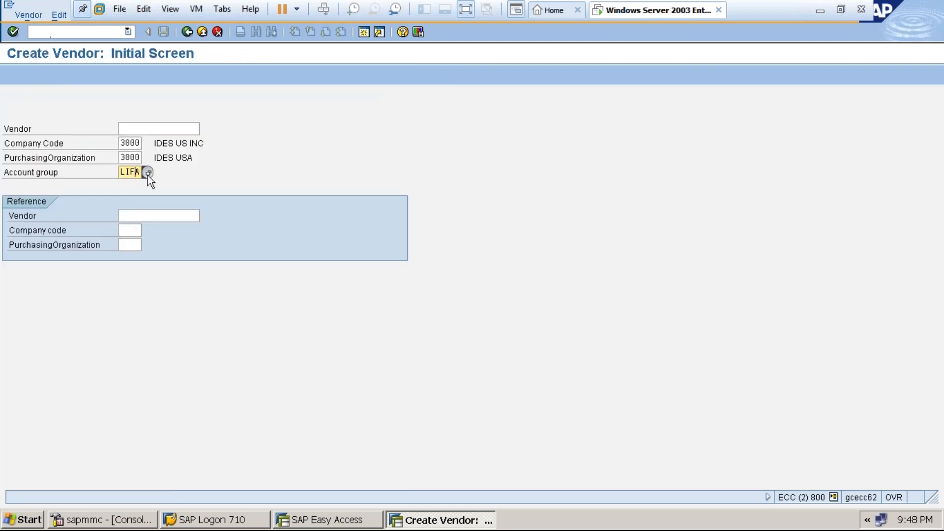
click(147, 173)
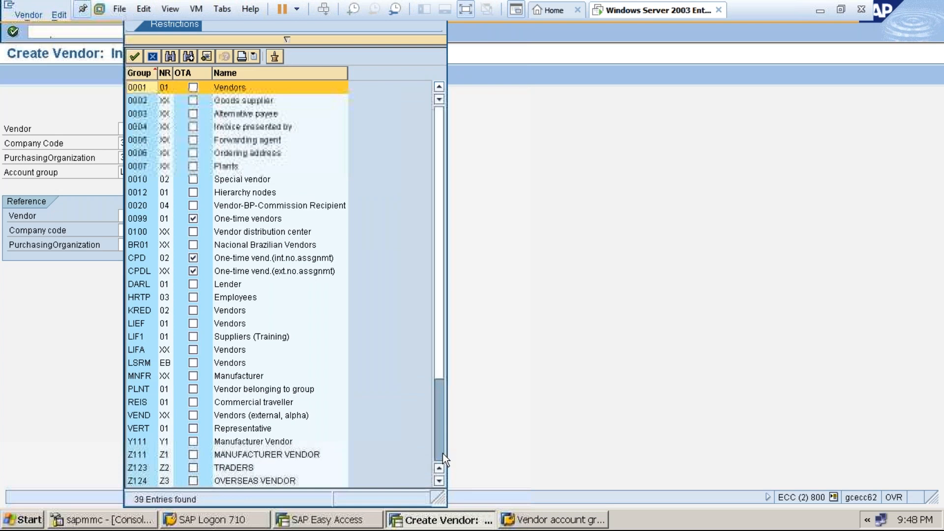
scroll(442, 453, down, 3)
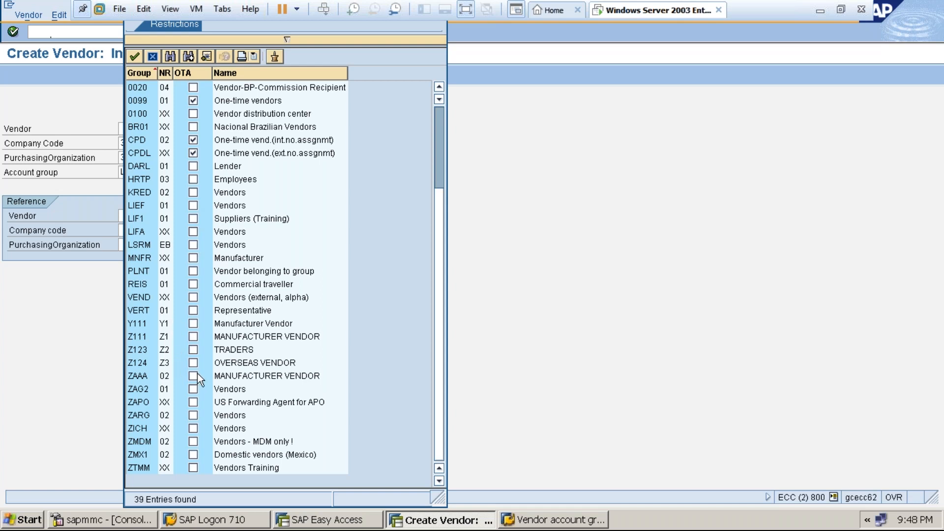
click(156, 376)
double_click(156, 377)
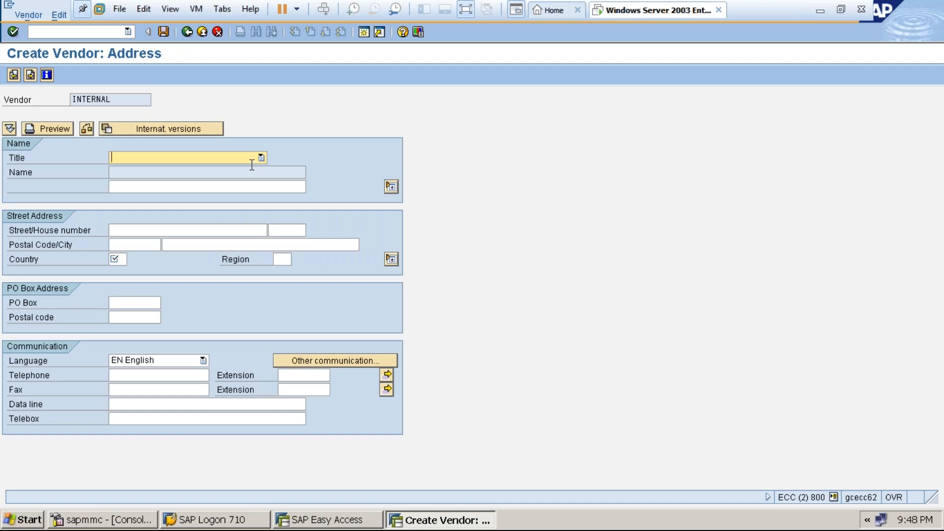
Choose title Dr. for the vendor, then exit Create Vendor without saving.
click(248, 161)
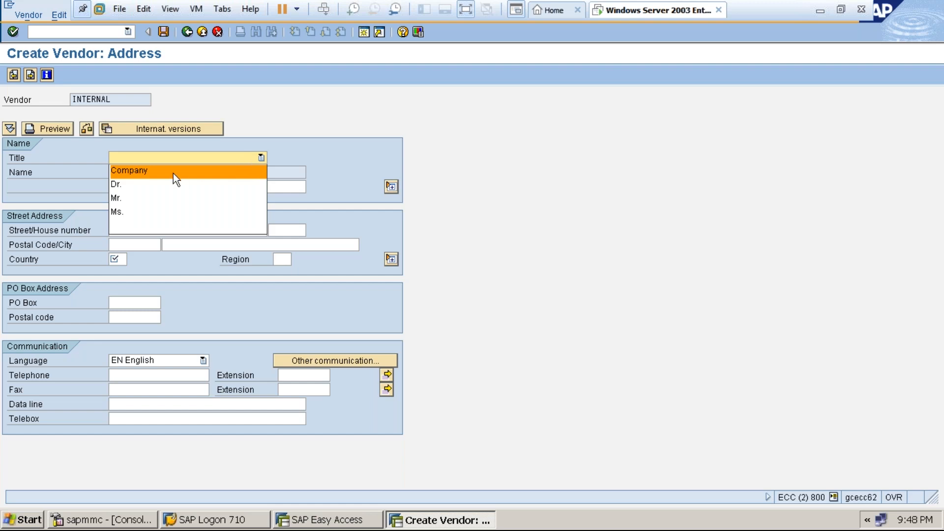
click(140, 183)
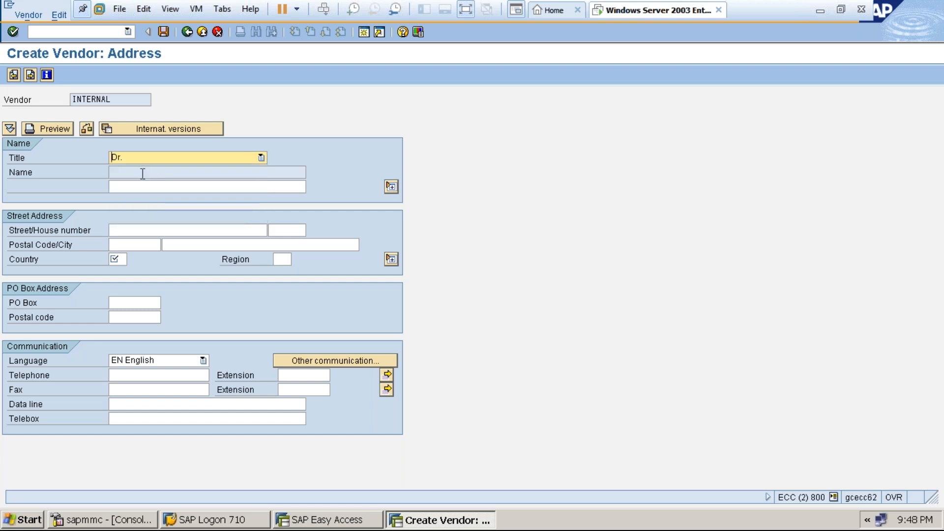
click(143, 173)
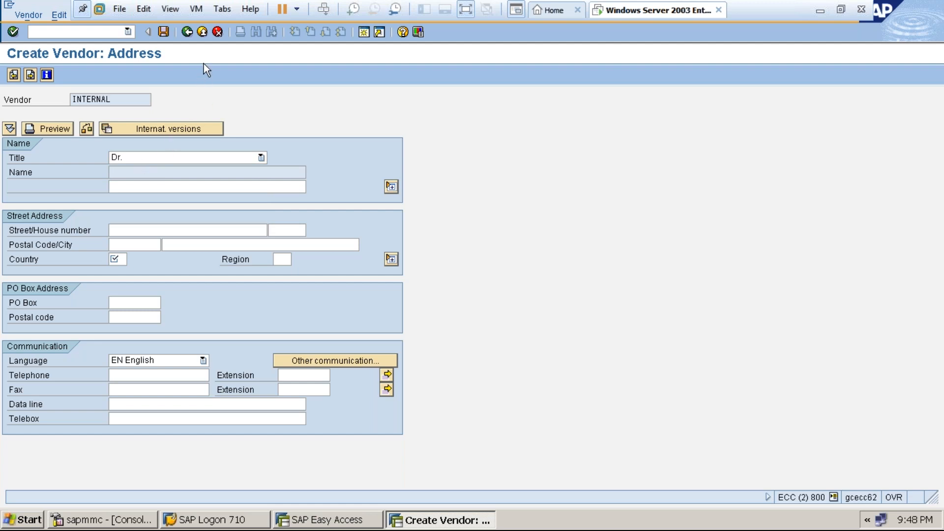
click(202, 33)
click(234, 235)
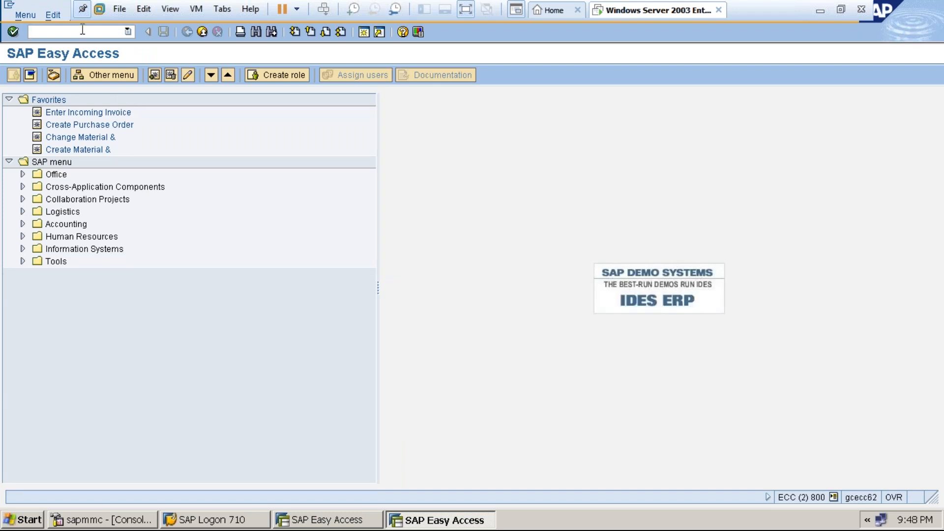
Open the vendor account groups overview with OBD3 and scroll to the ZAAA entry.
text(OBD3)
key(Return)
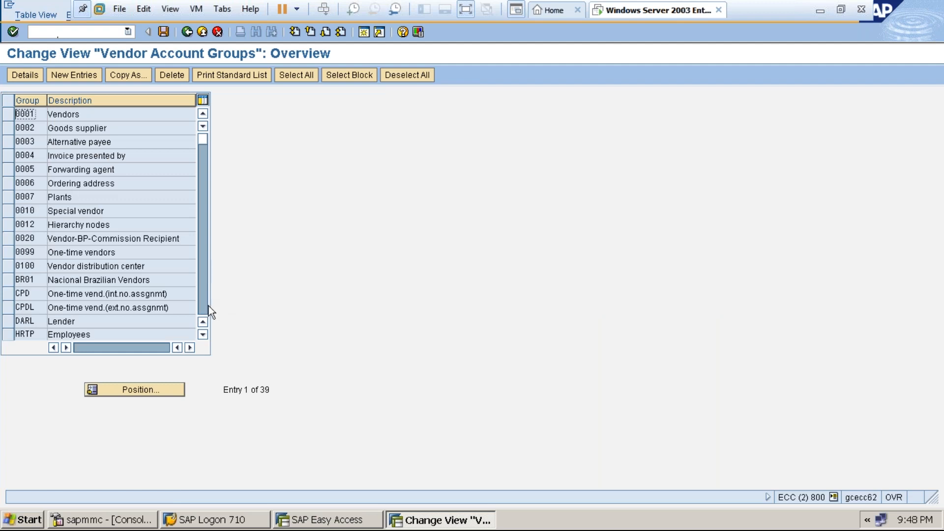
click(205, 305)
click(205, 305)
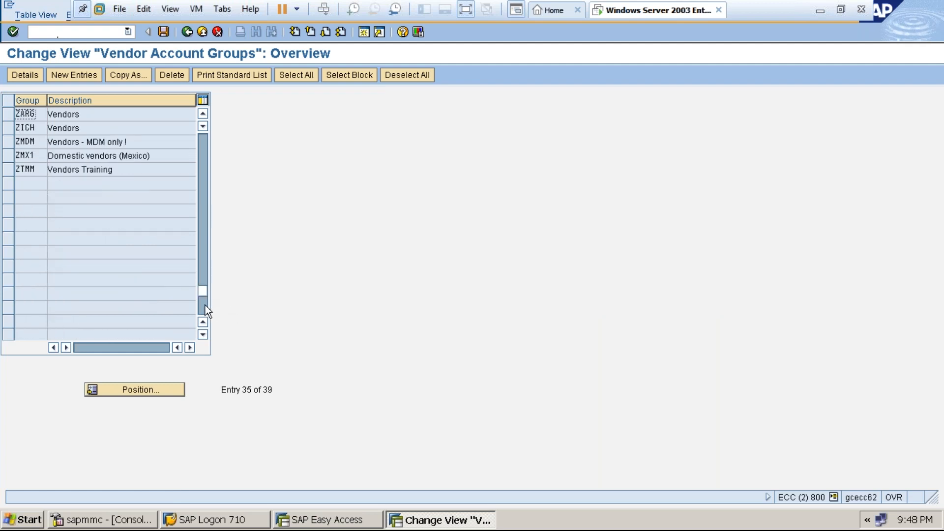
click(205, 115)
click(205, 115)
click(205, 115)
click(205, 115)
scroll(58, 124, up, 2)
Set Name 1 to Req. Entry in ZAAA's address field status and save under the customizing request.
click(8, 142)
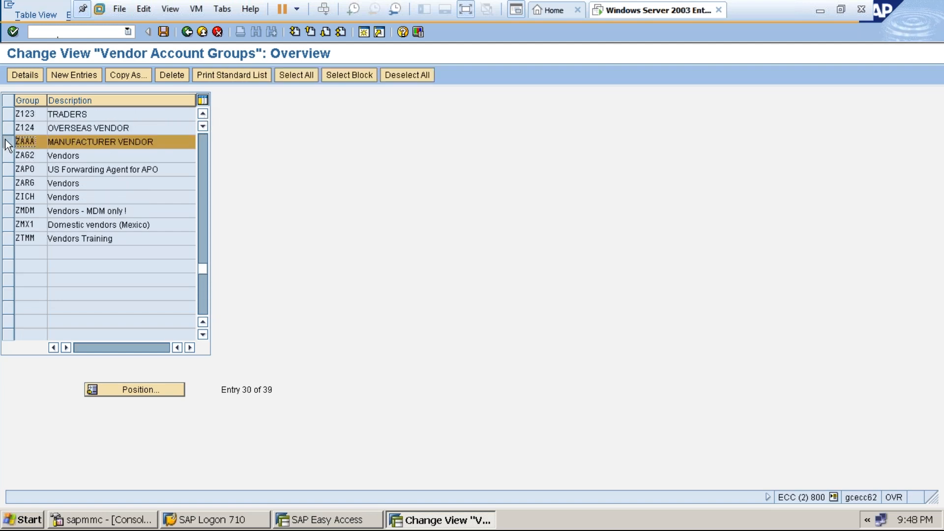
click(23, 75)
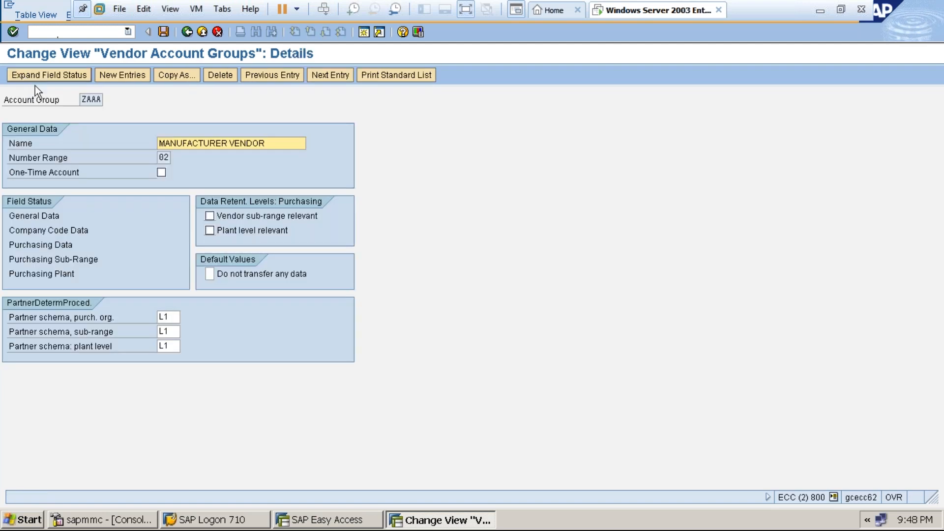
double_click(48, 215)
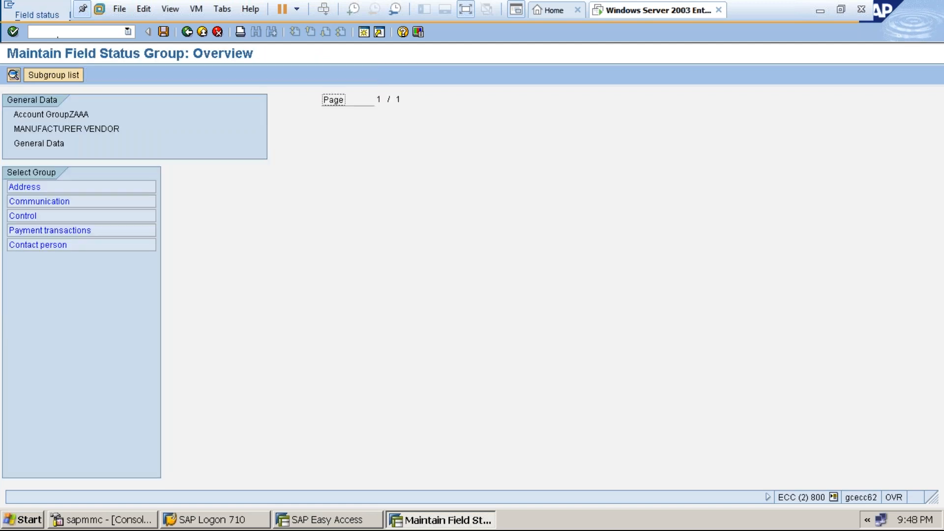
double_click(31, 186)
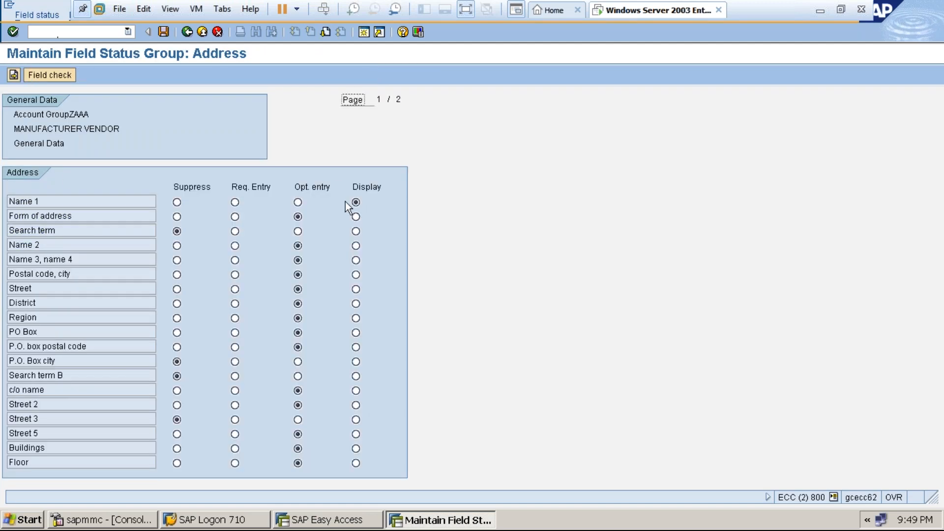
click(236, 202)
click(164, 32)
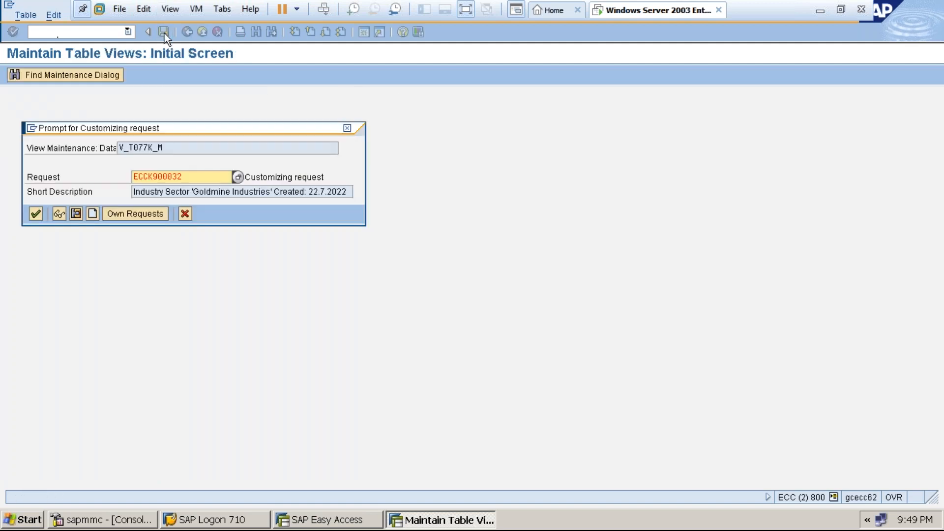
click(36, 213)
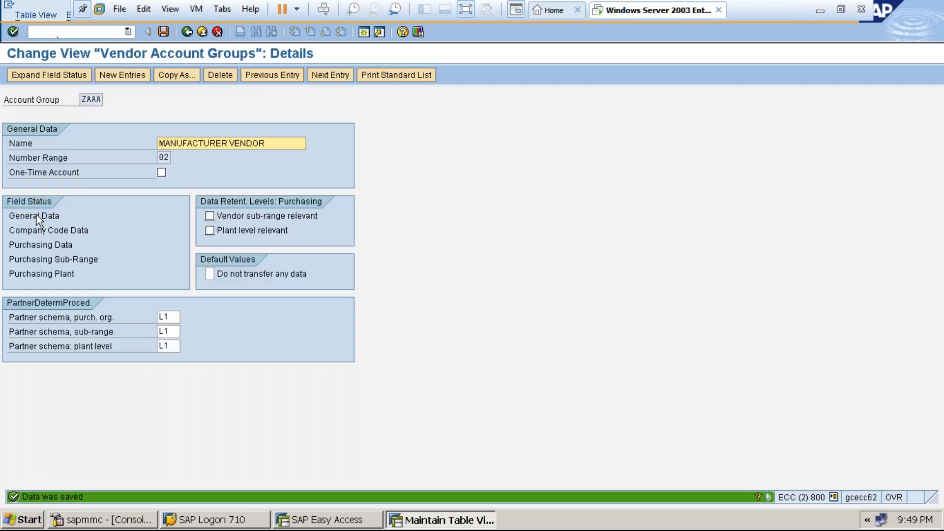
click(202, 31)
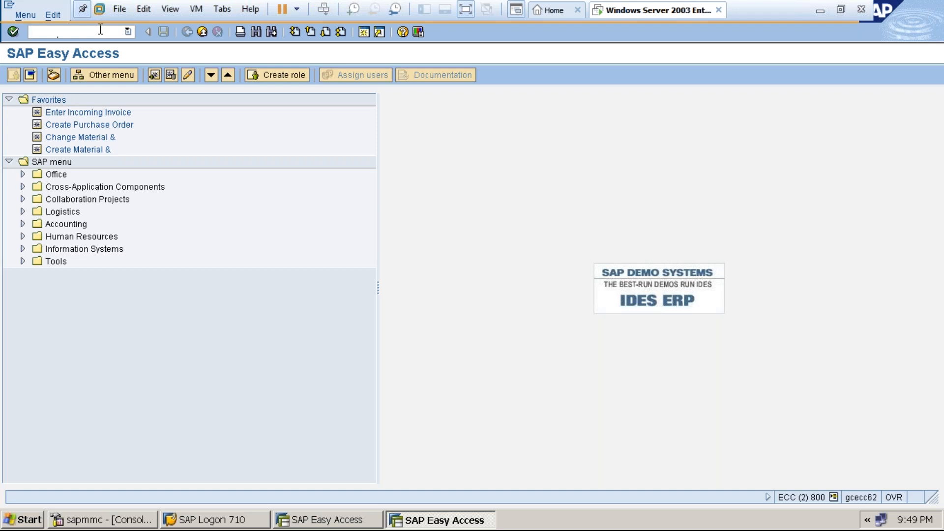
Start XK01 and enter title Dr. and vendor name Dr.Reddy's Lab.
text(XK01)
key(Return)
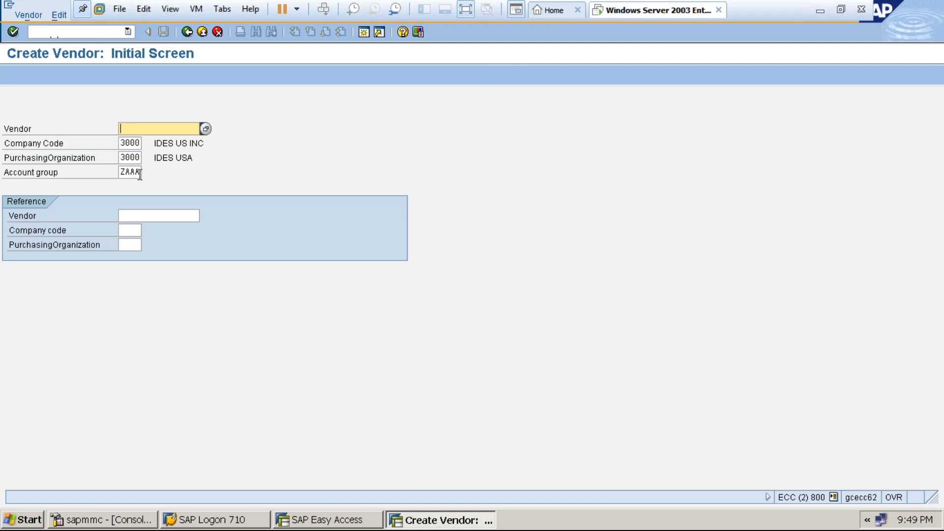
key(Return)
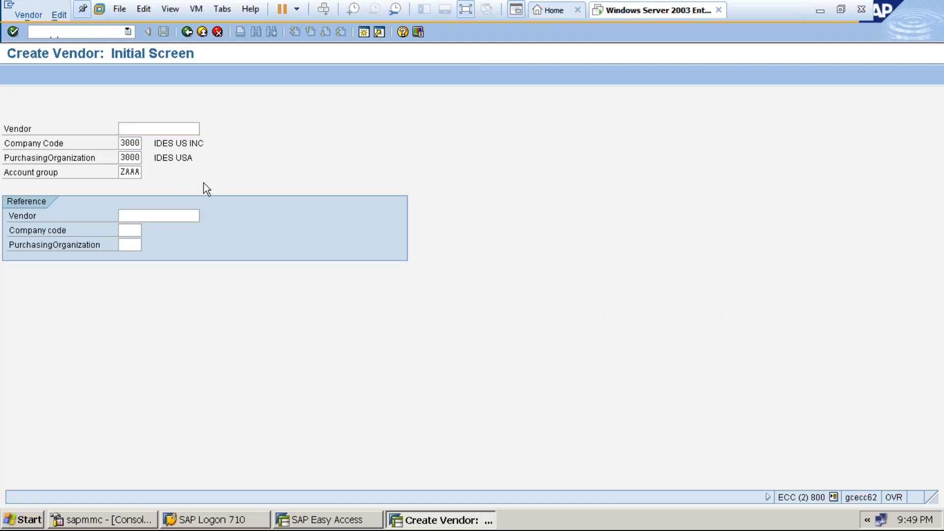
text(Dr.)
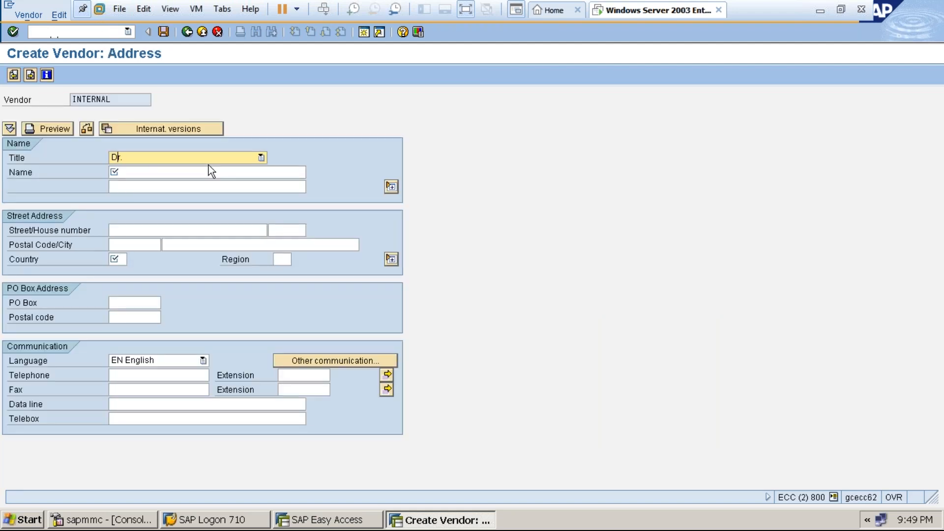
click(198, 173)
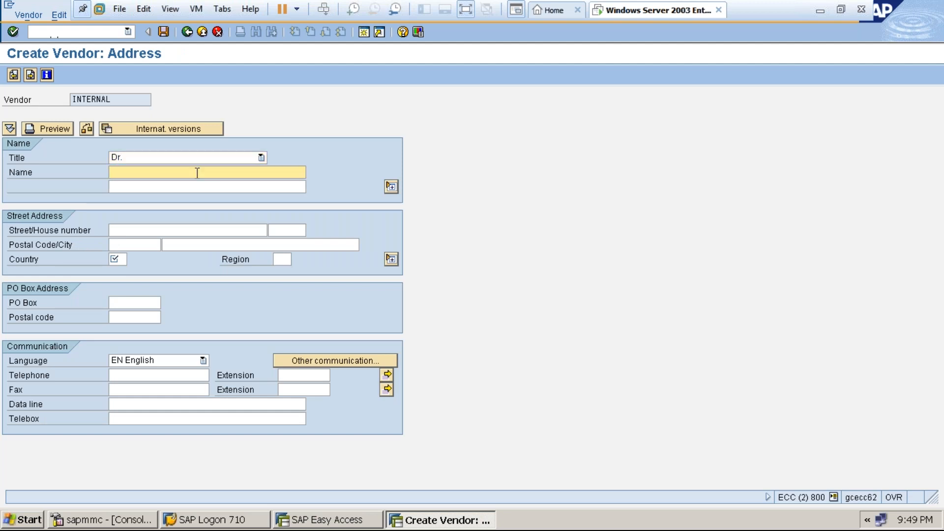
text(df)
key(BackSpace)
key(BackSpace)
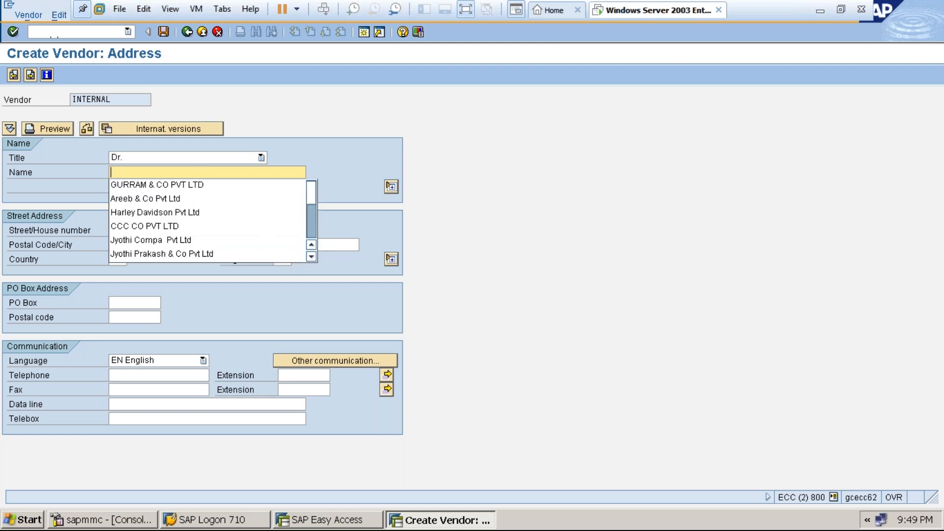
text(Dr.Reddy's Lab)
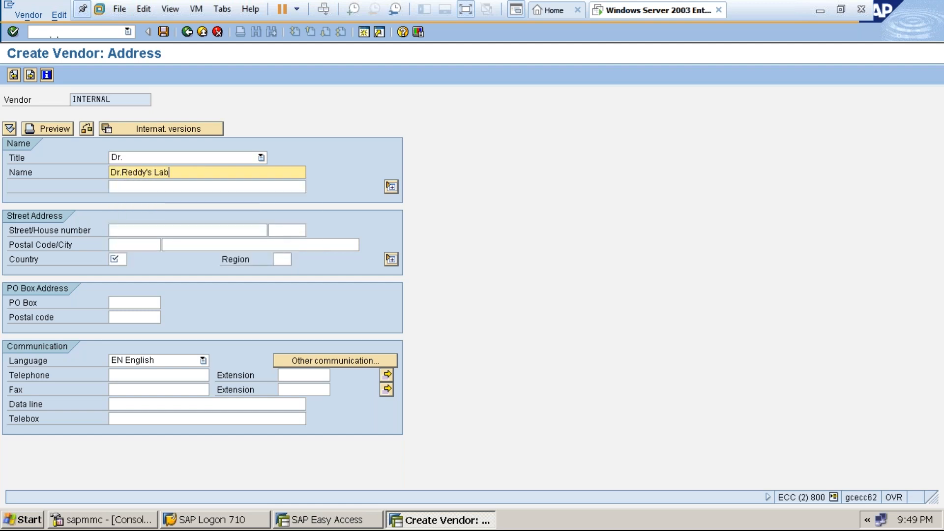
Fill in the second name line, street and postal code, with country IN and region 01.
click(184, 186)
text(Am)
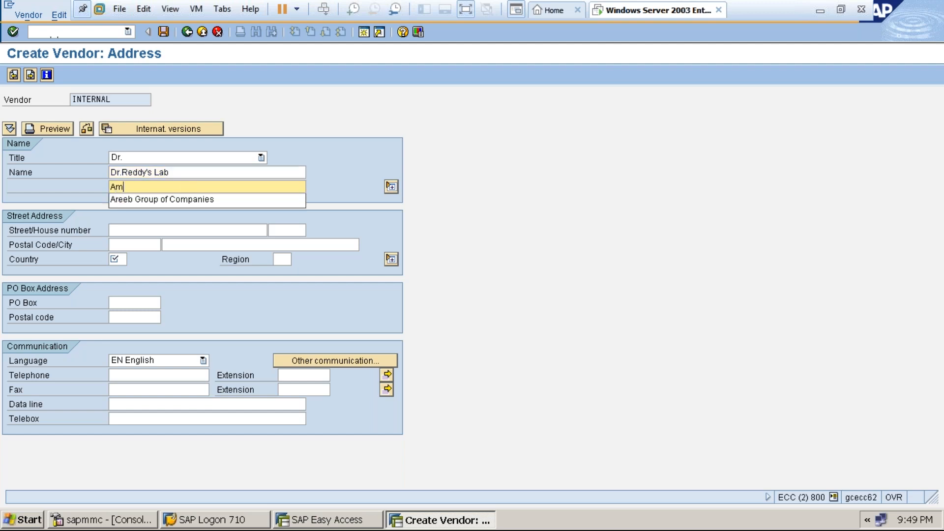
text(eeepet, Near L)
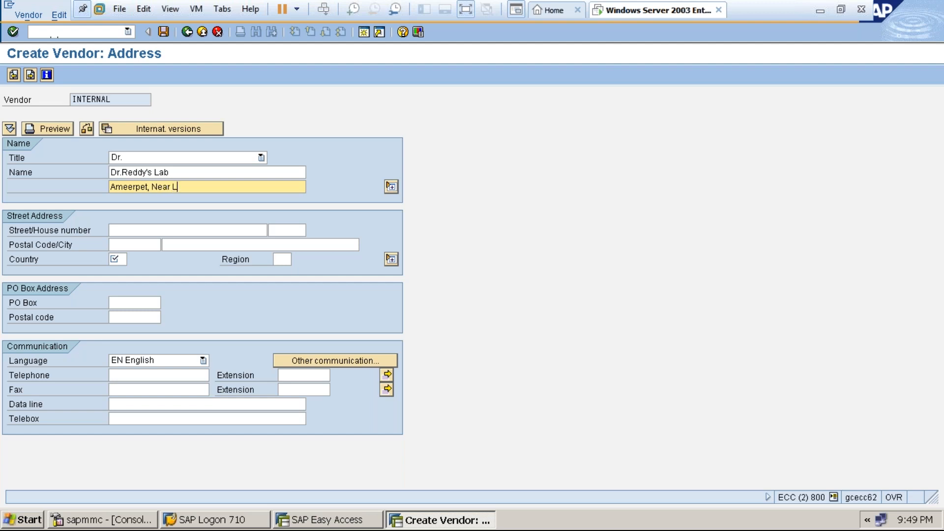
text(al Bungalow)
click(167, 230)
text(Ameerpet)
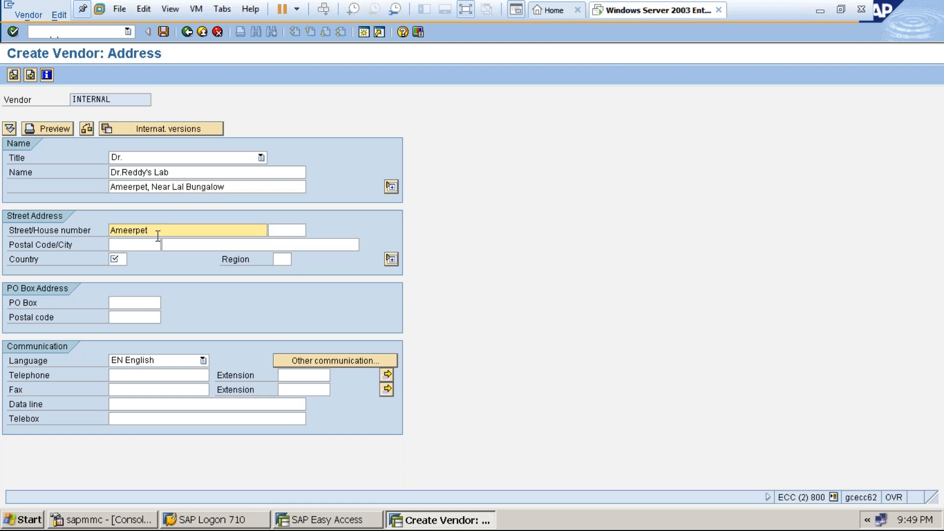
click(152, 243)
text(5000)
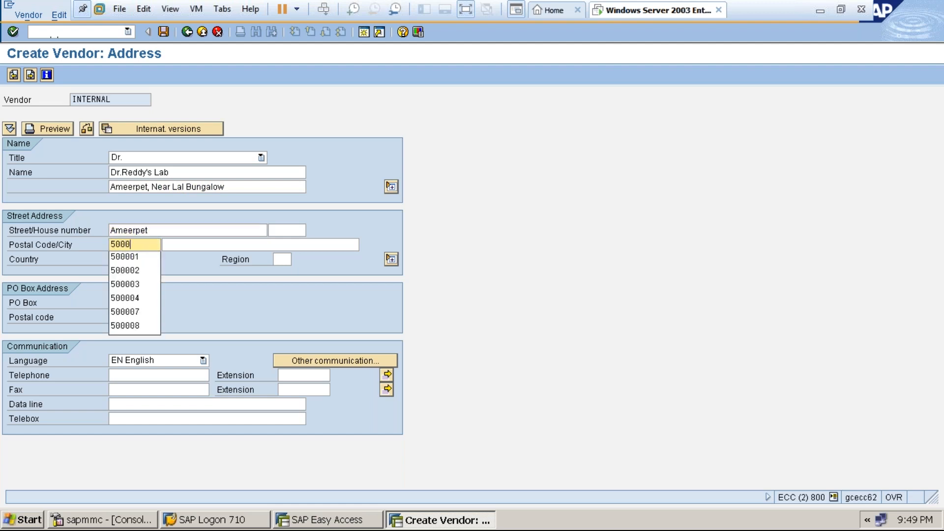
text(03)
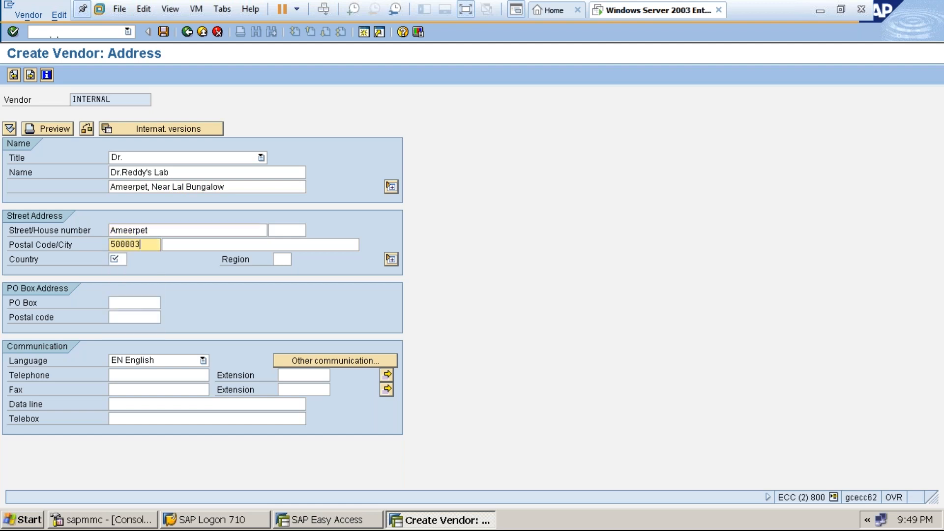
click(118, 261)
text(in)
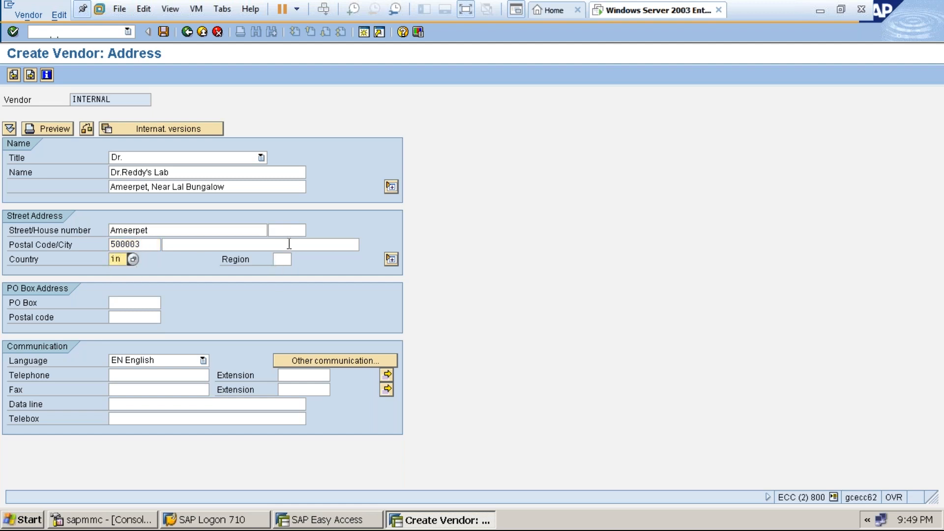
click(284, 261)
text(01)
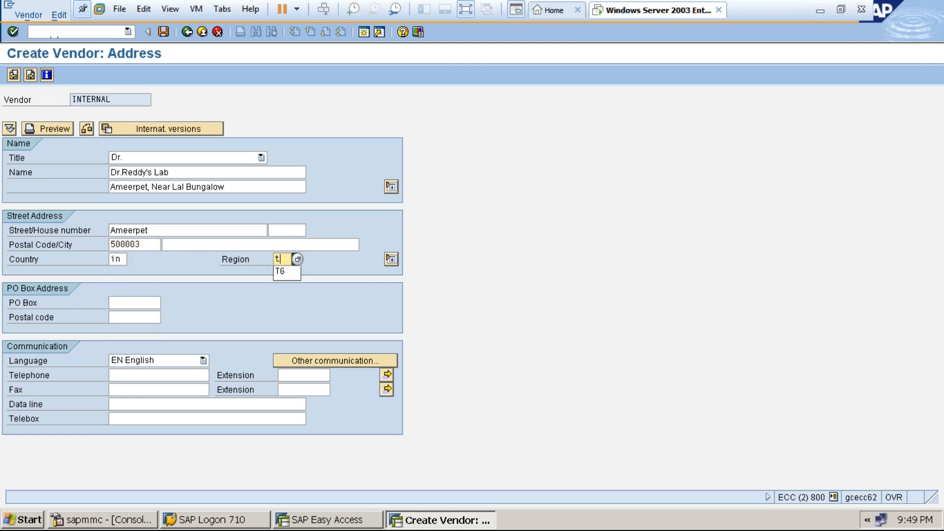
key(Return)
key(Return)
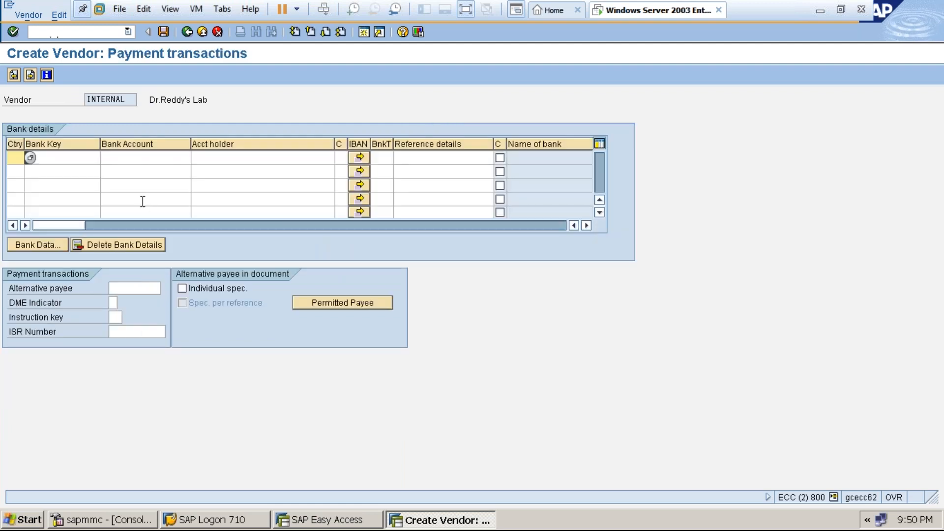
Add an IN bank row with bank key ICICI, the vendor's account number and account holder.
text(in)
click(49, 157)
text(ICICI)
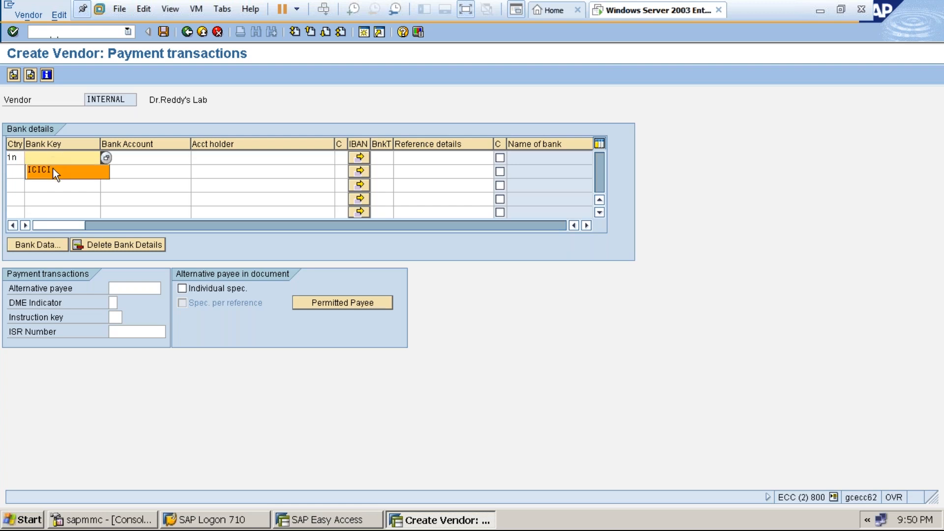
click(52, 168)
click(132, 157)
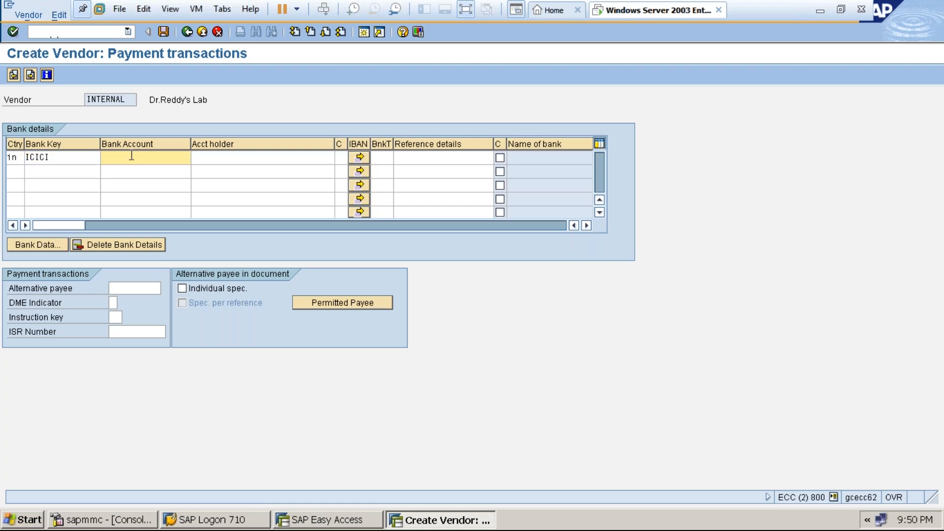
click(208, 158)
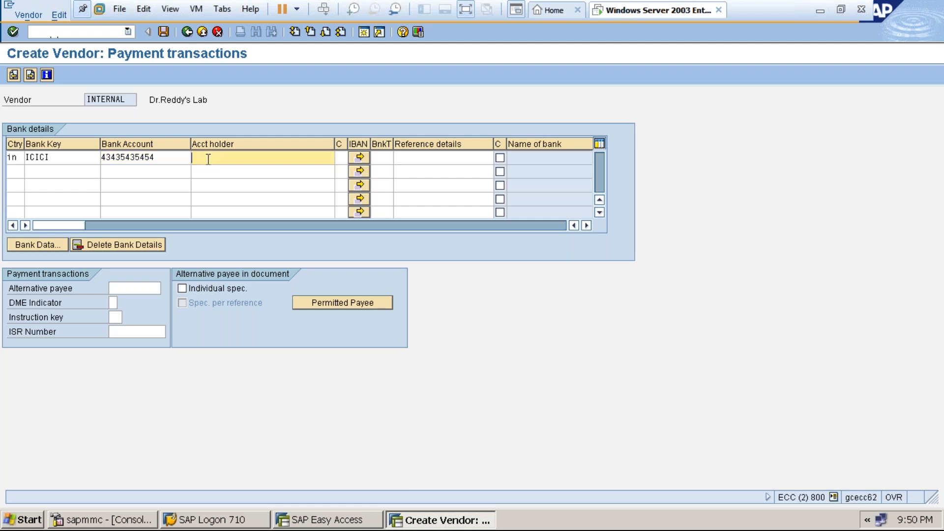
key(Return)
click(30, 75)
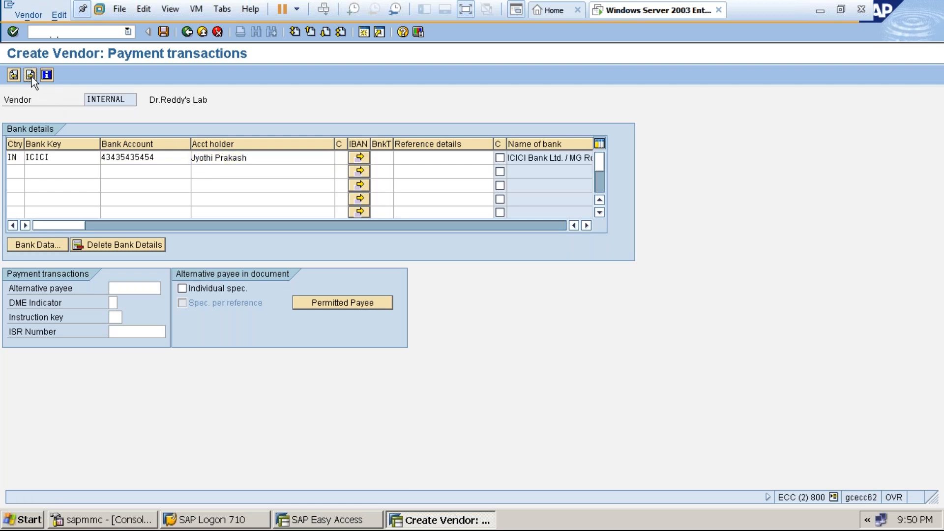
Enter reconciliation account 160000, cash management group A1 and order currency INR.
click(107, 160)
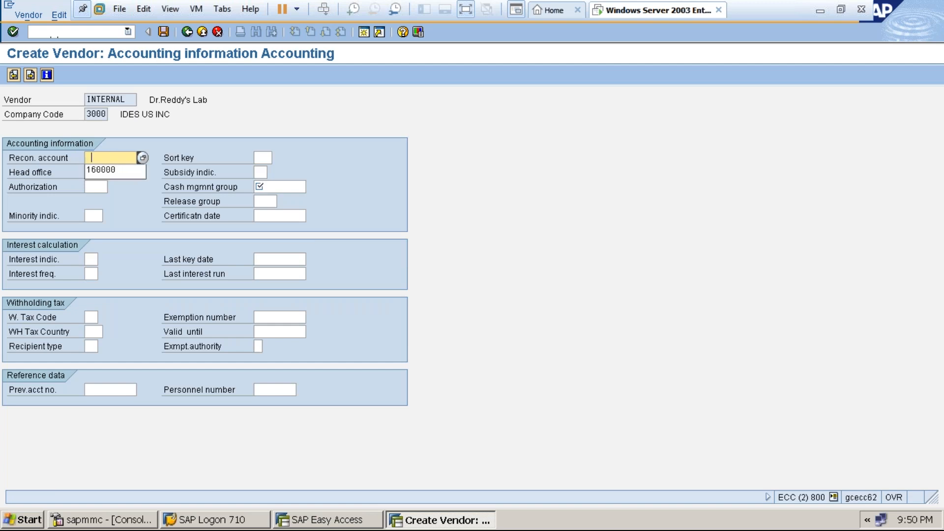
click(108, 169)
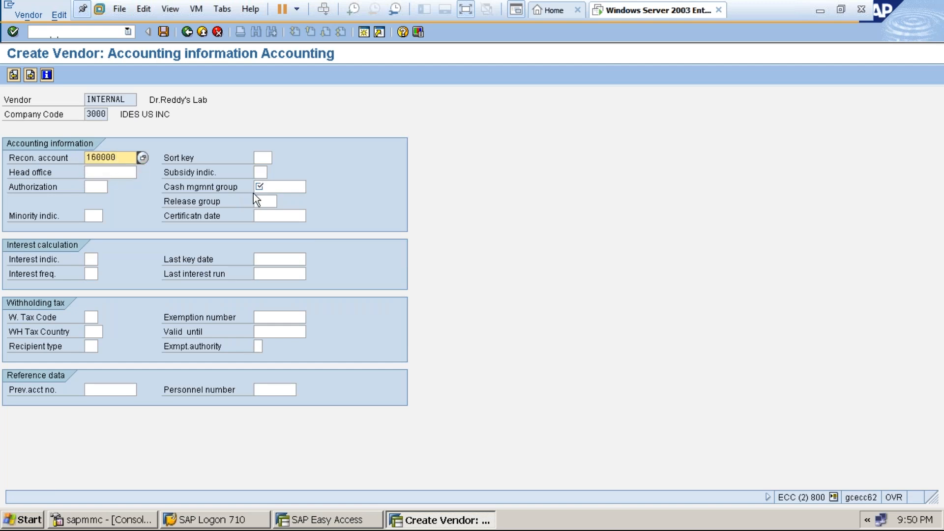
click(263, 188)
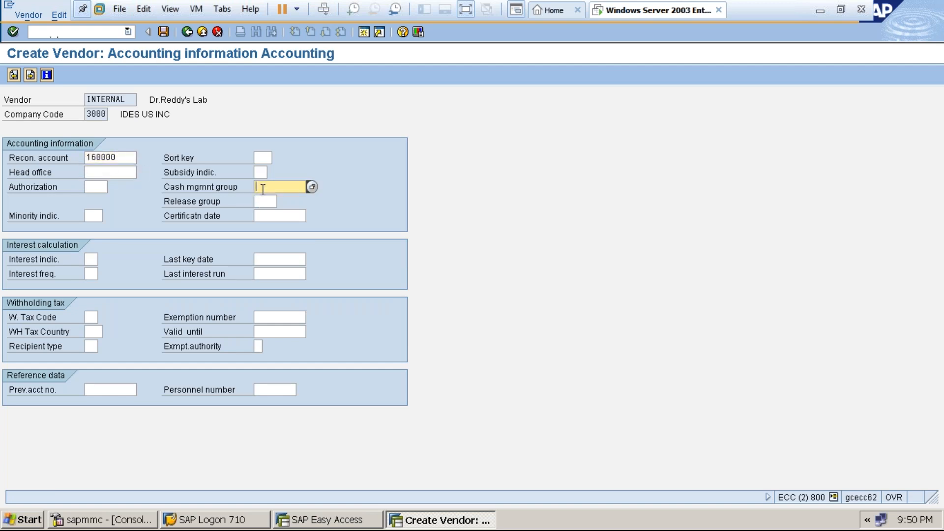
text(a1)
key(Return)
key(Return)
key(Return)
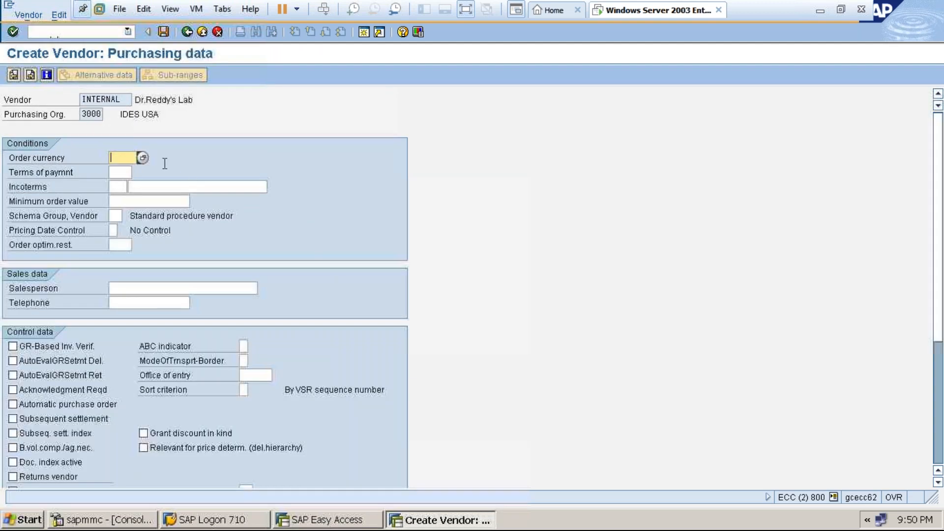
text(INR)
key(Return)
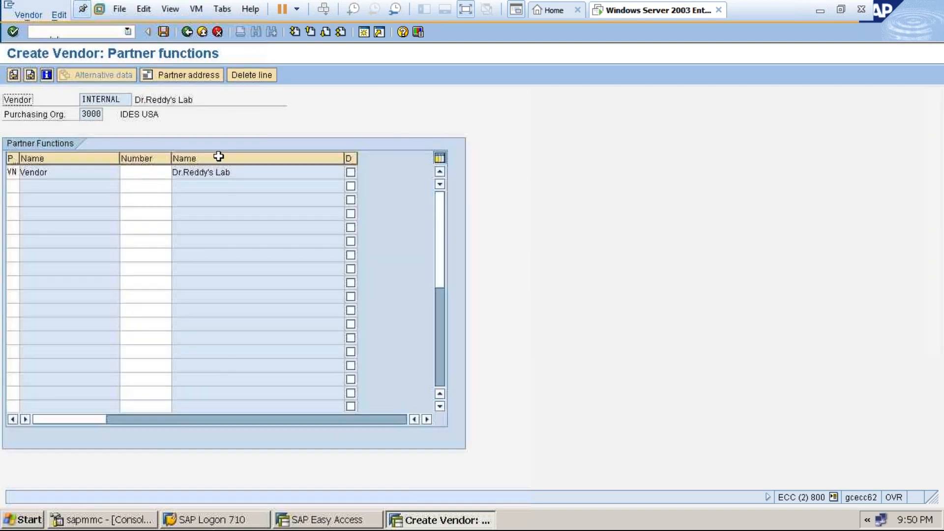
Attempt to save, close the partner number search, then cancel the vendor and discard its data.
click(163, 31)
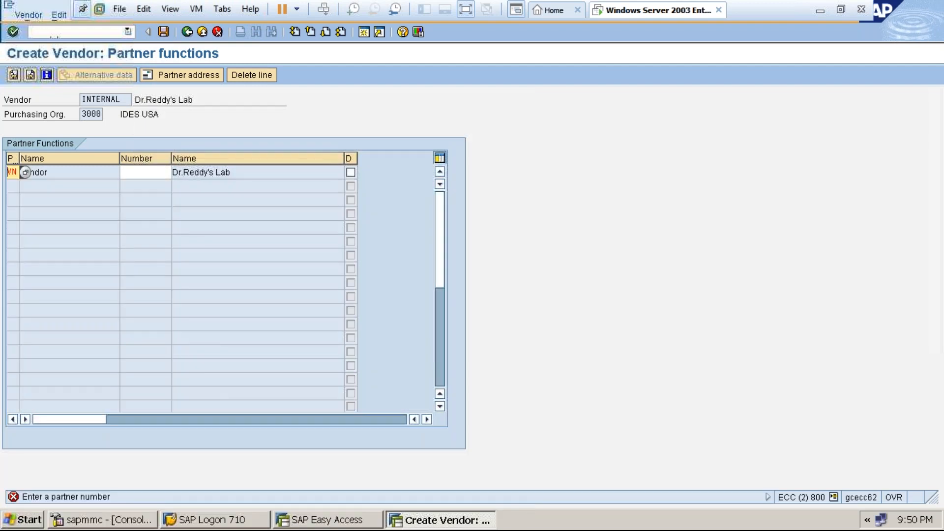
click(145, 172)
click(178, 173)
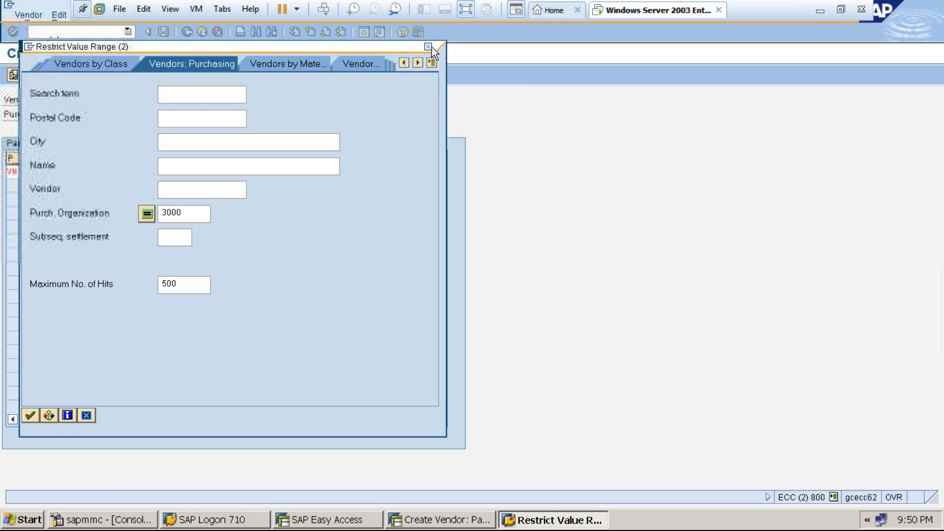
click(430, 47)
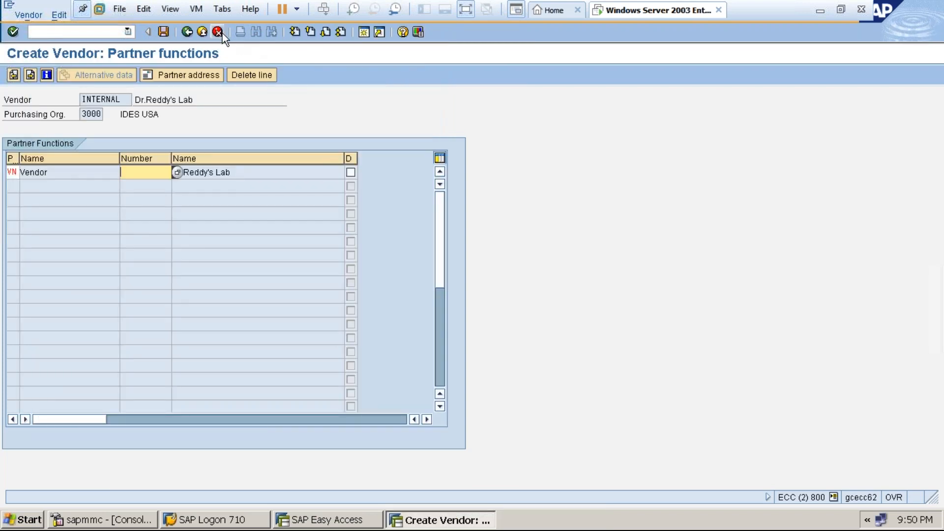
click(219, 32)
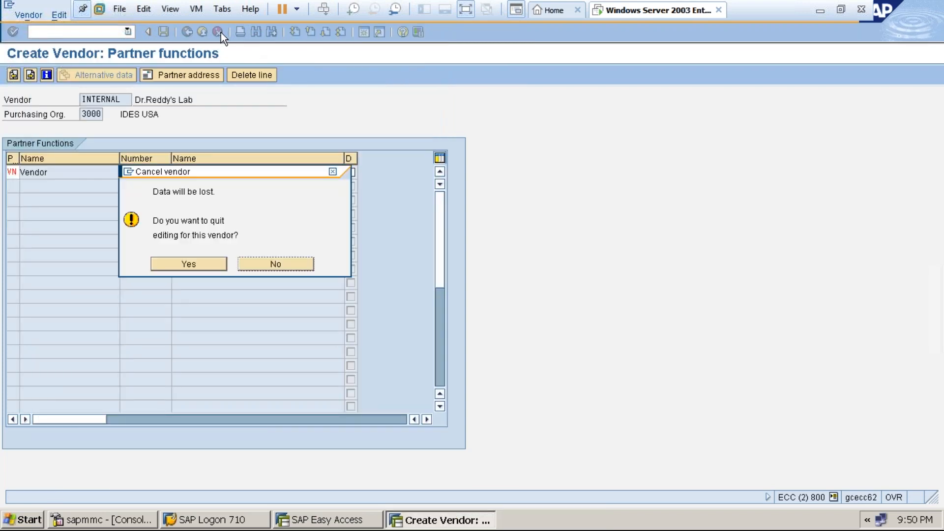
click(205, 266)
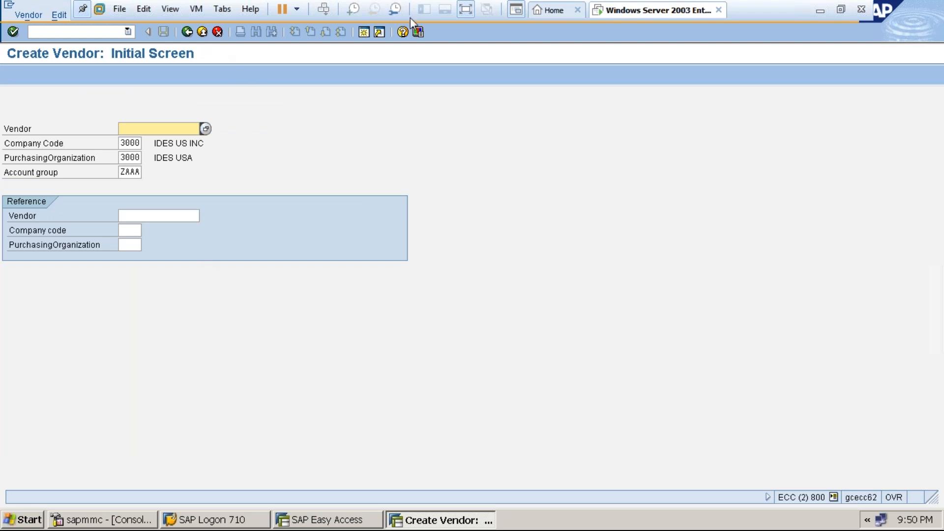
Read the vendor number range notes in the VENDORMASTER Word document, then return to the SAP VM.
click(464, 10)
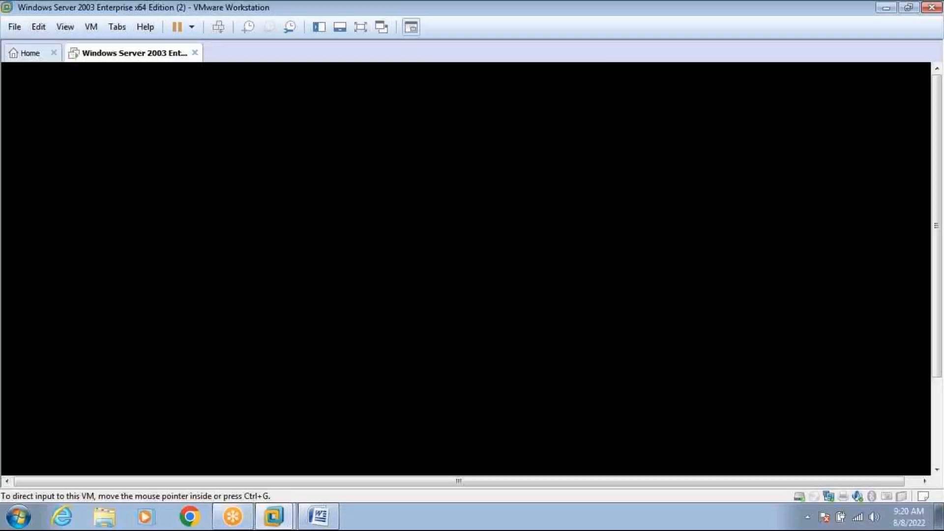
click(319, 516)
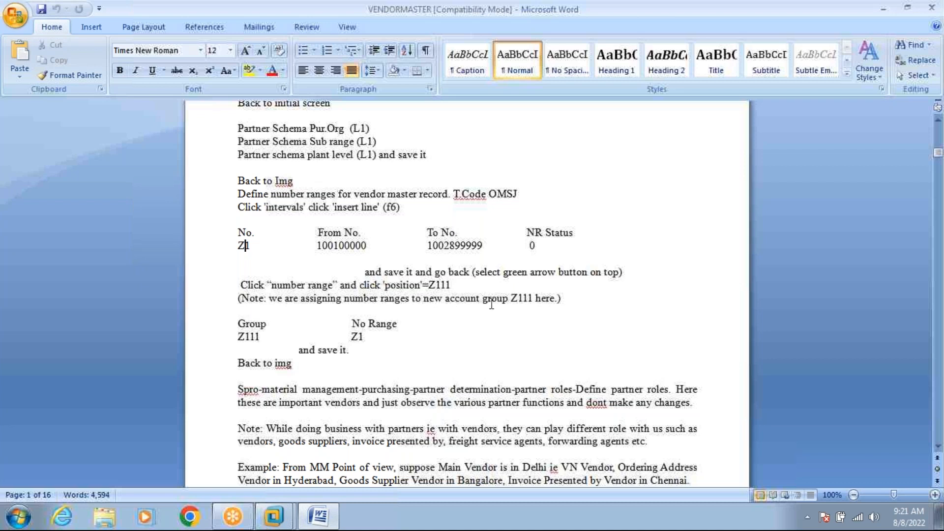
click(938, 446)
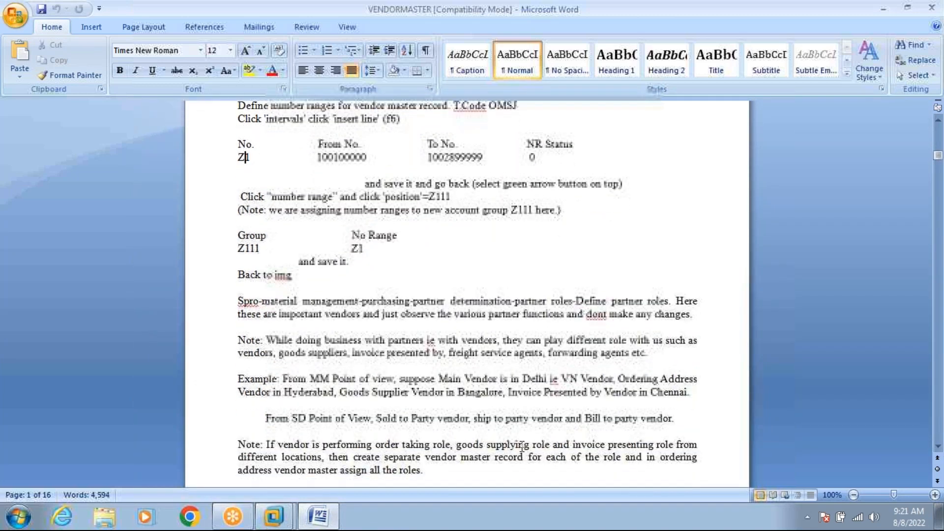
mouse_move(276, 520)
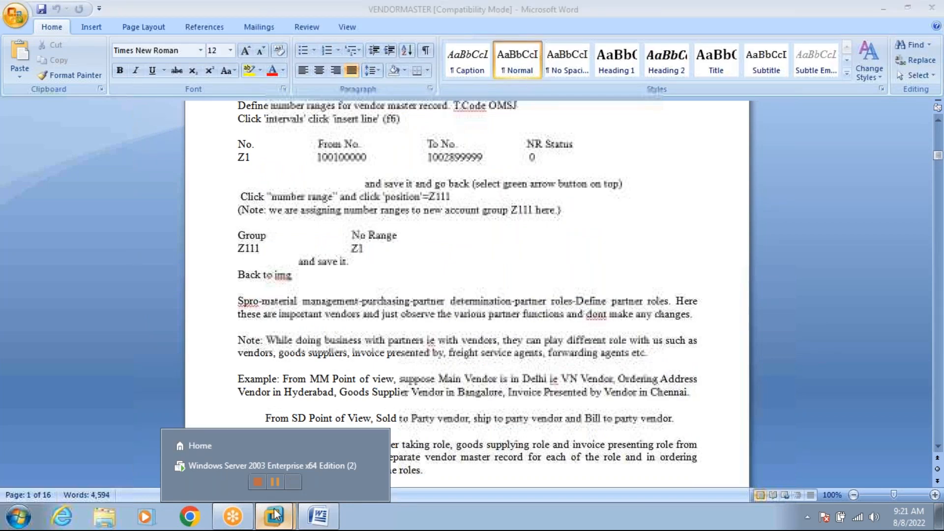
click(262, 469)
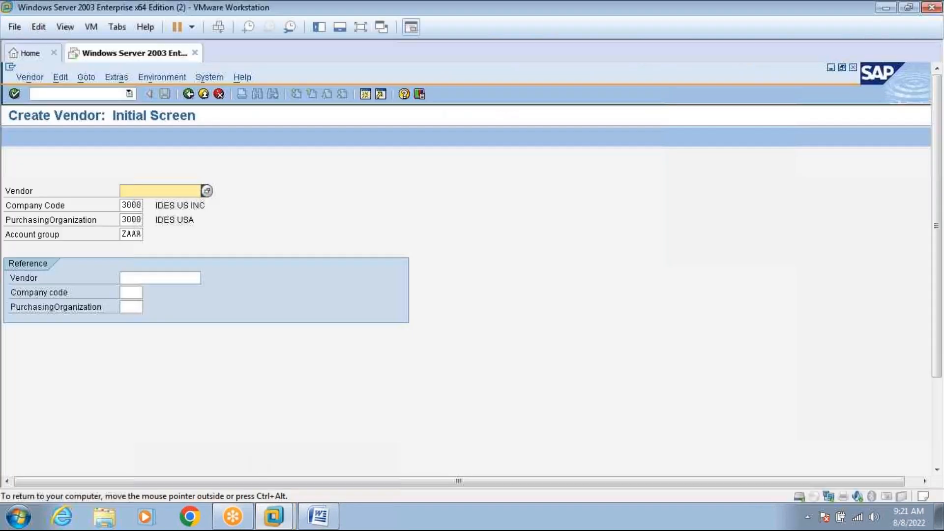
Leave vendor creation and open the OMSJ account group number range assignments.
click(202, 95)
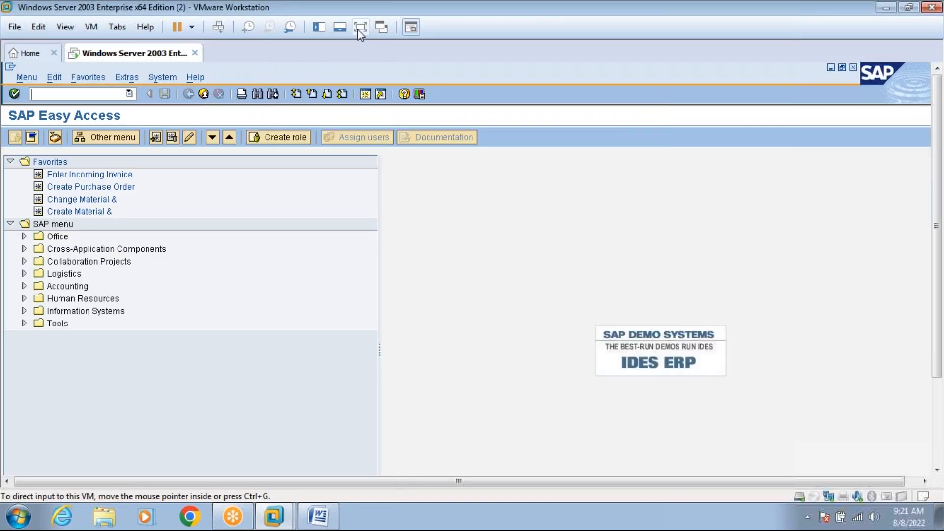
click(358, 28)
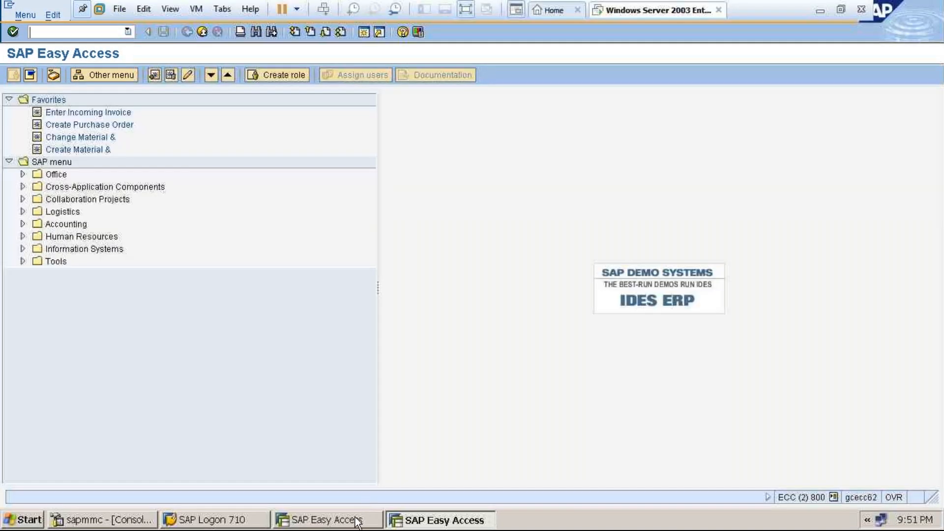
click(357, 521)
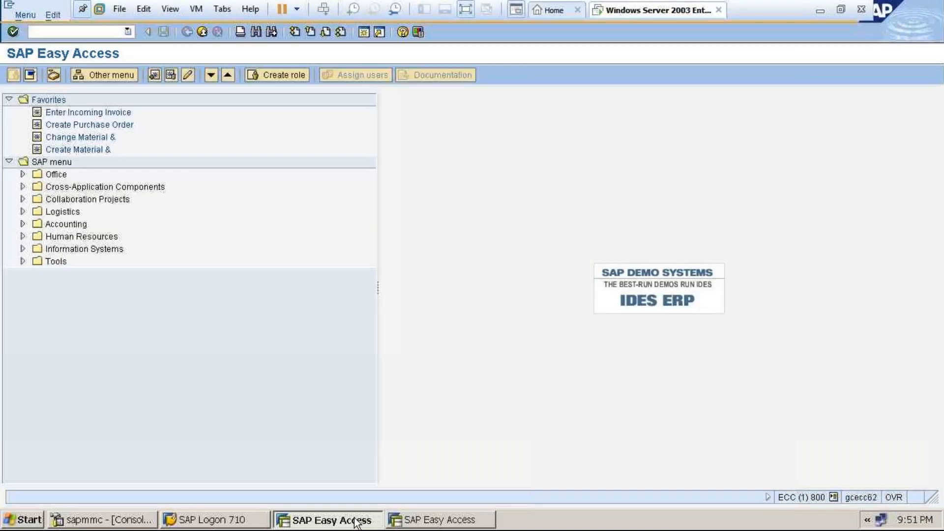
click(104, 32)
text(omsj)
key(Return)
click(71, 158)
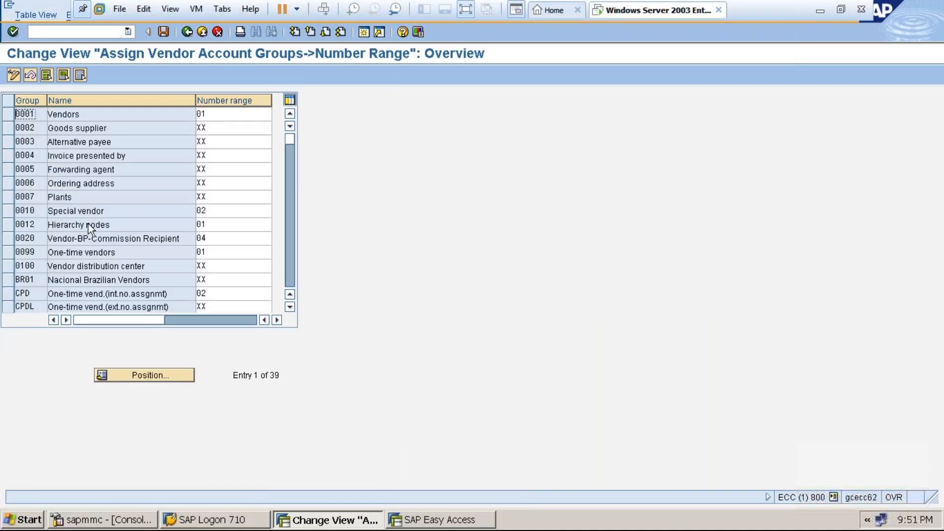
Locate ZAAA, change its number range from 02 to Z4, and save under the customizing request.
click(151, 377)
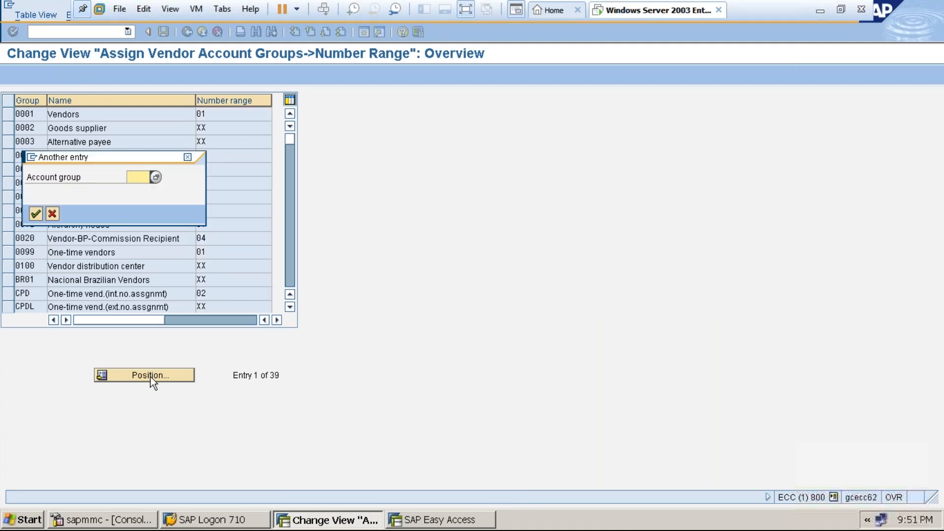
text(Z)
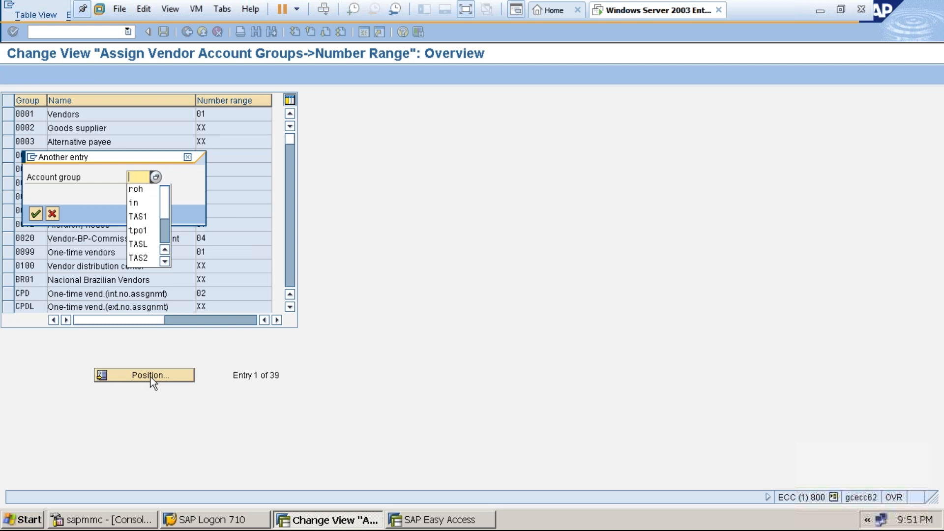
text(AAA)
key(Return)
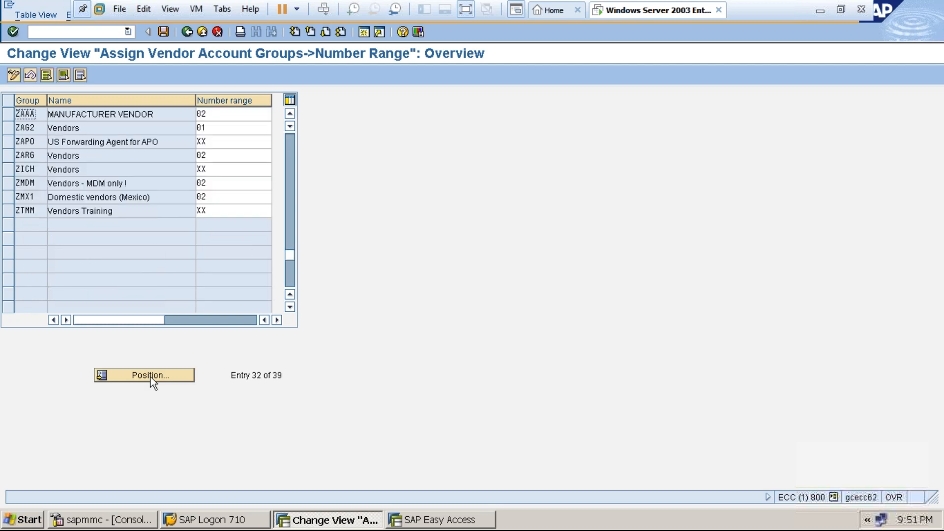
click(224, 115)
key(BackSpace)
key(BackSpace)
text(Z)
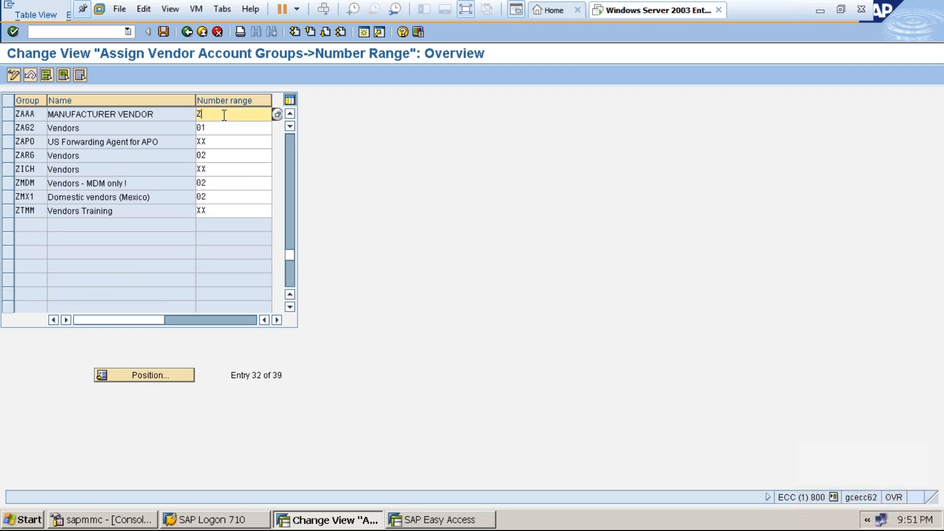
text(4)
click(164, 31)
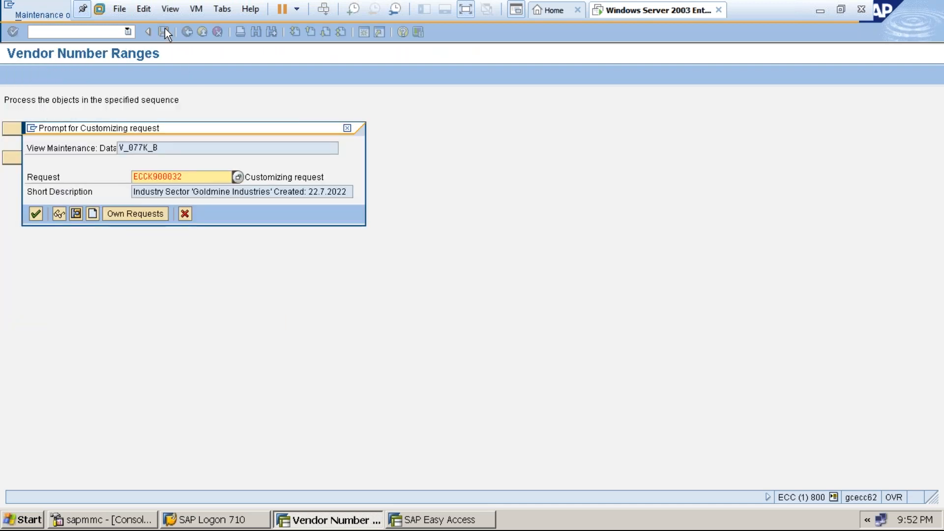
click(35, 214)
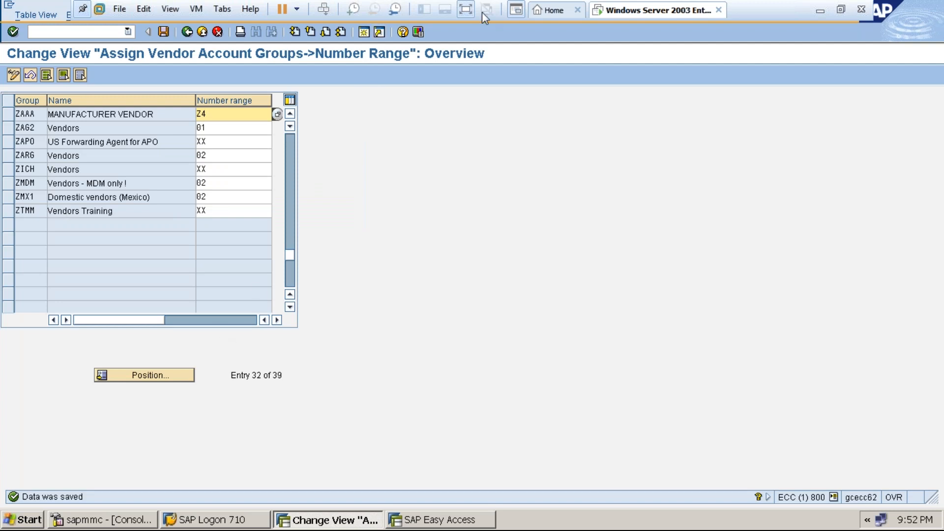
click(466, 10)
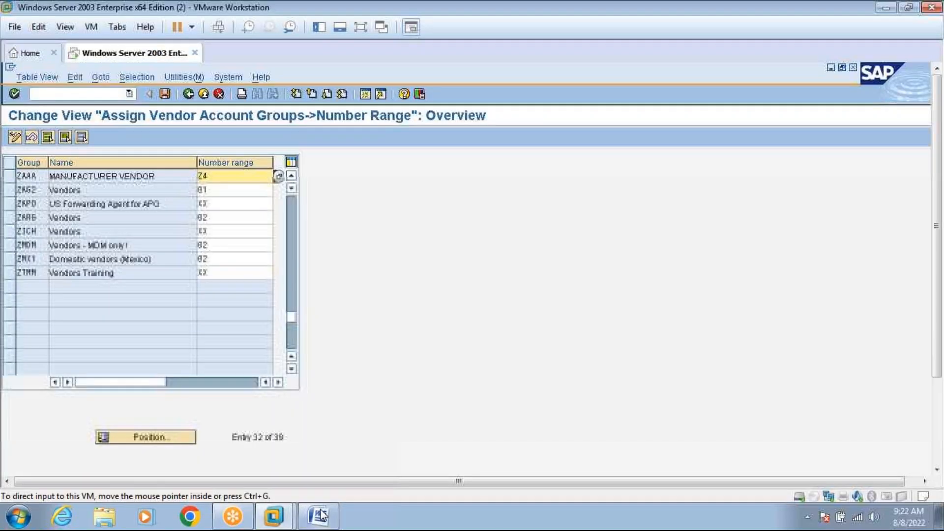
Read the VENDORMASTER notes past the Z1 number range to the partner-role steps, then return to SAP.
click(320, 516)
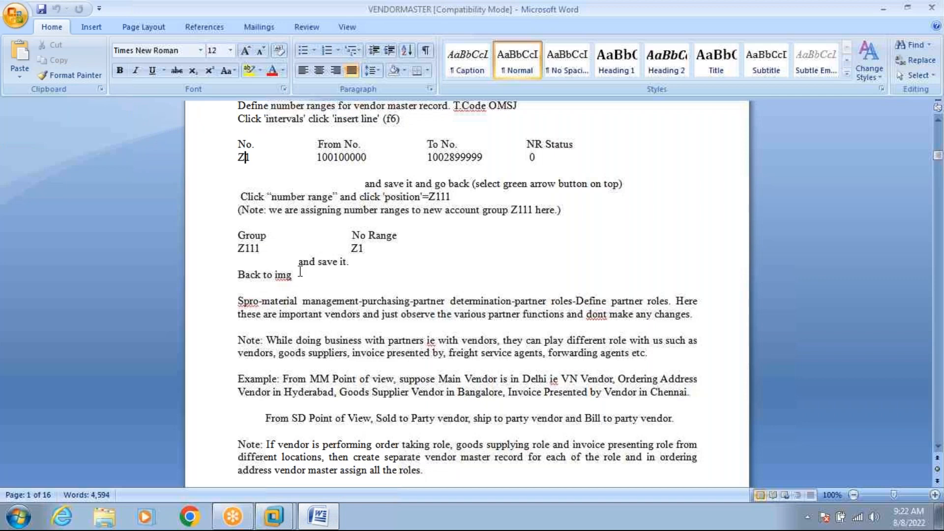
click(361, 250)
click(350, 261)
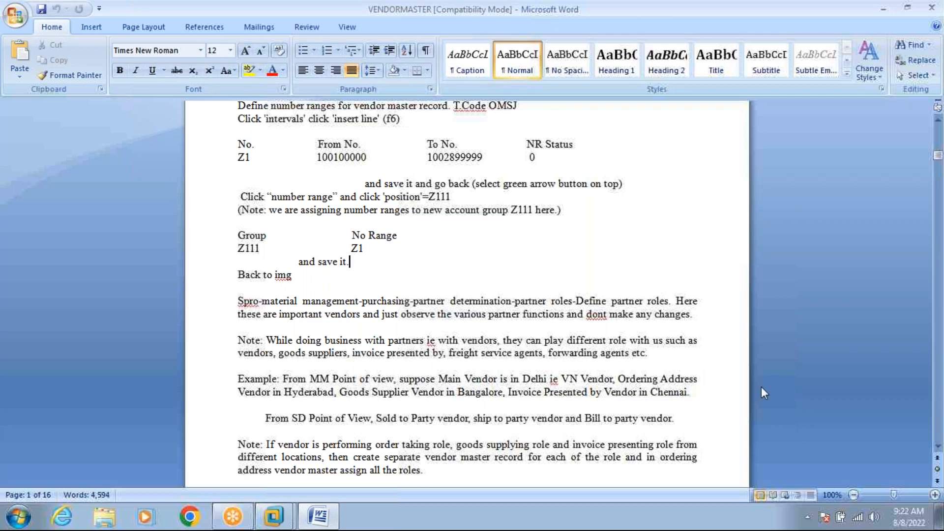
click(939, 446)
scroll(938, 446, down, 6)
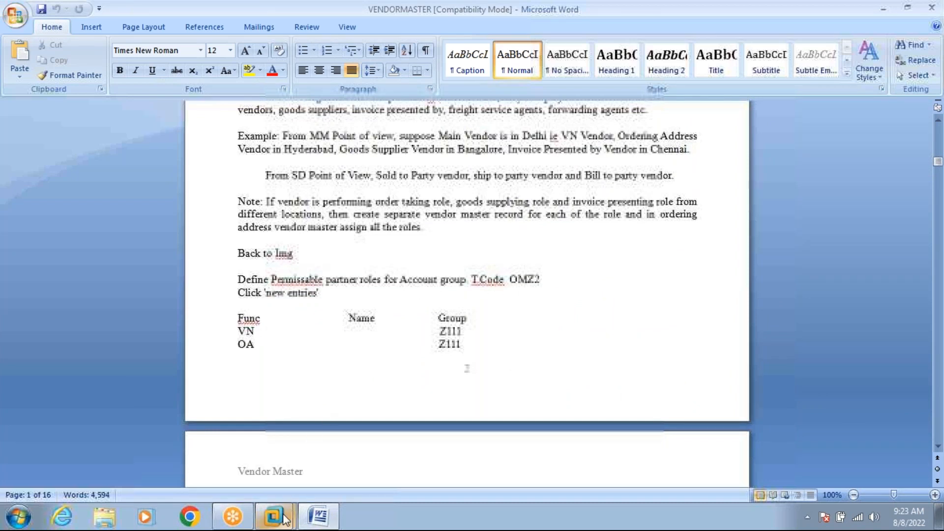
mouse_move(273, 515)
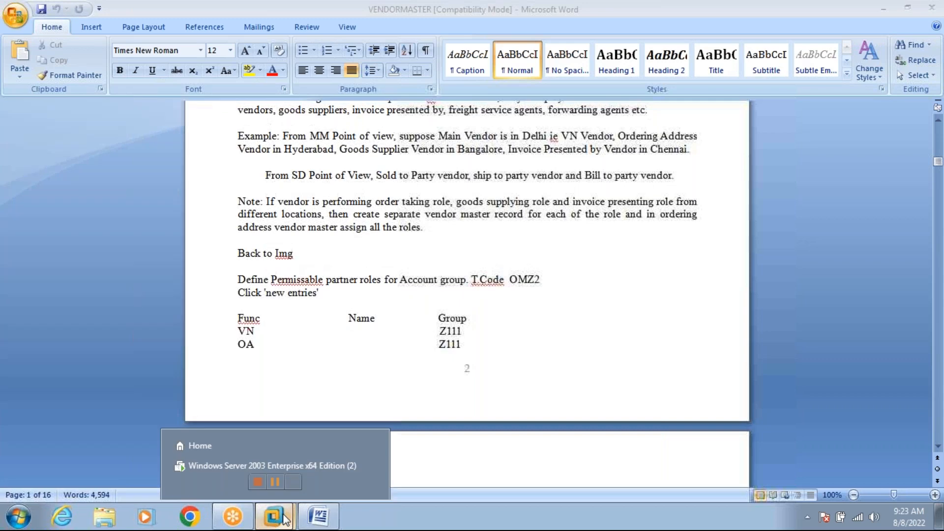
click(264, 467)
Exit the number range screens to SAP Easy Access and open the SAP Reference IMG via SPRO.
click(203, 92)
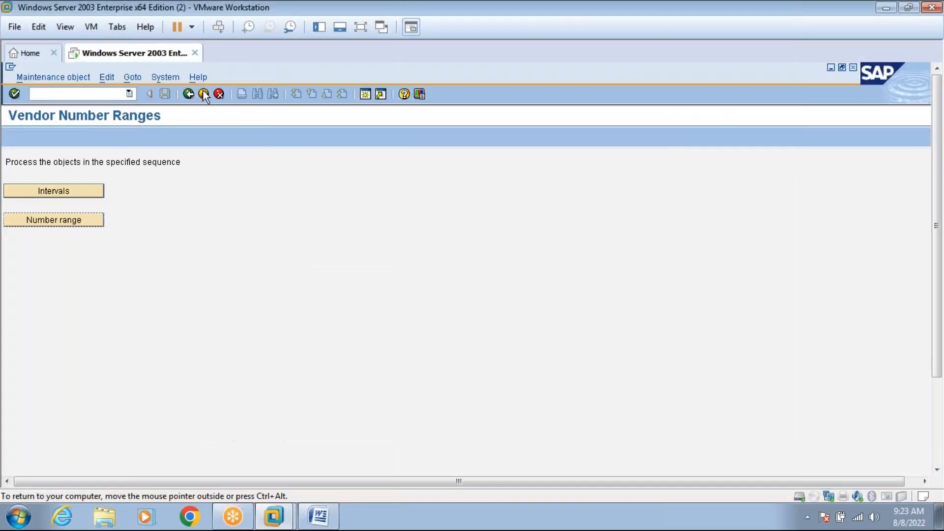
click(203, 93)
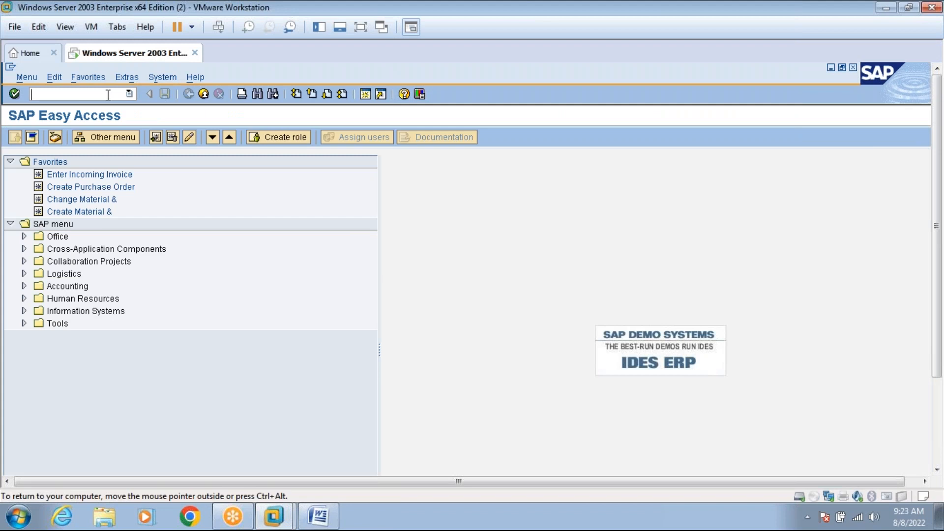
text(l)
text(OMZ2)
key(Return)
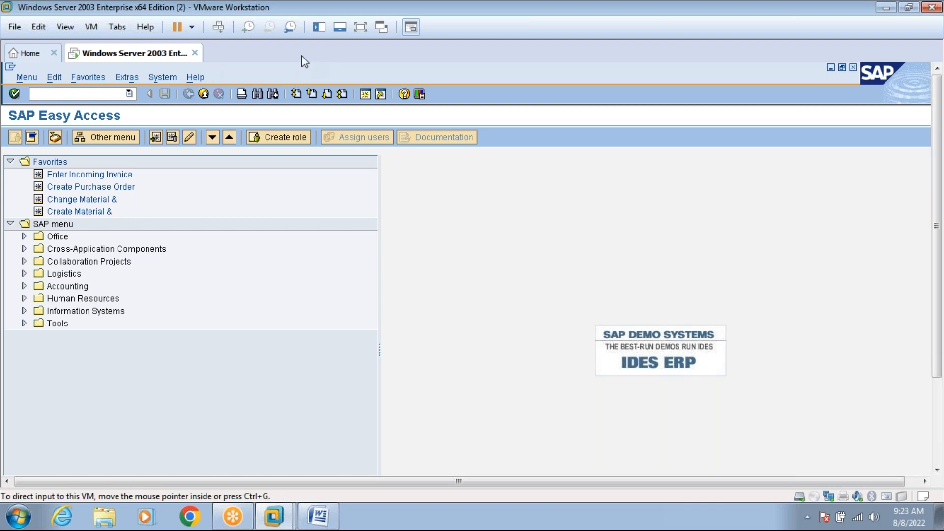
text(SPRO)
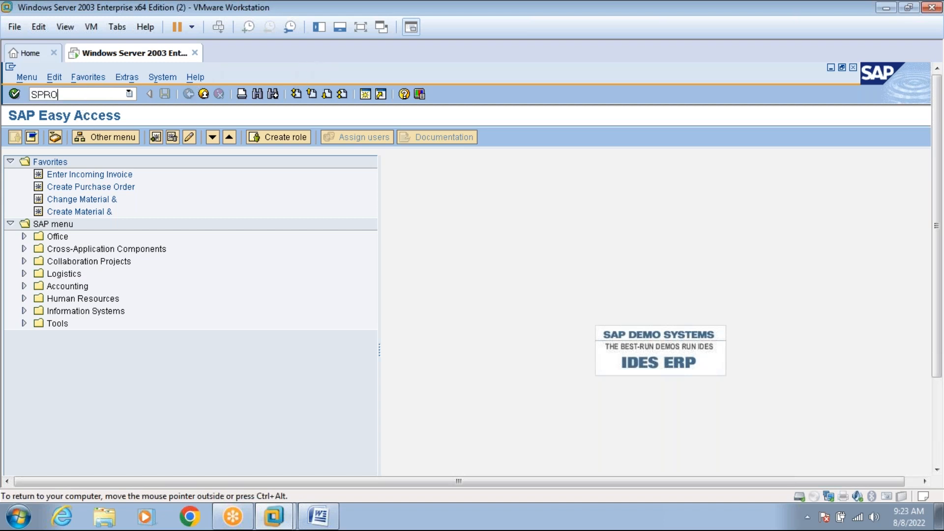
key(Return)
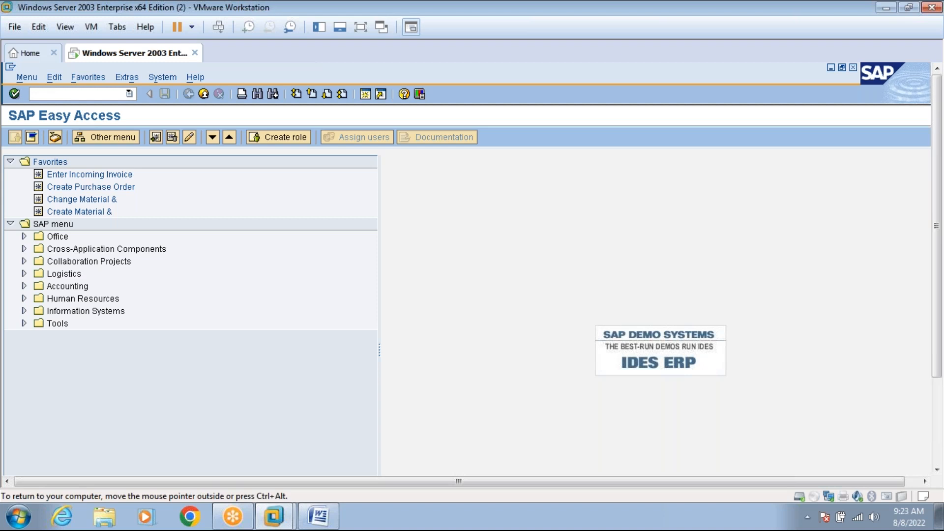
click(59, 137)
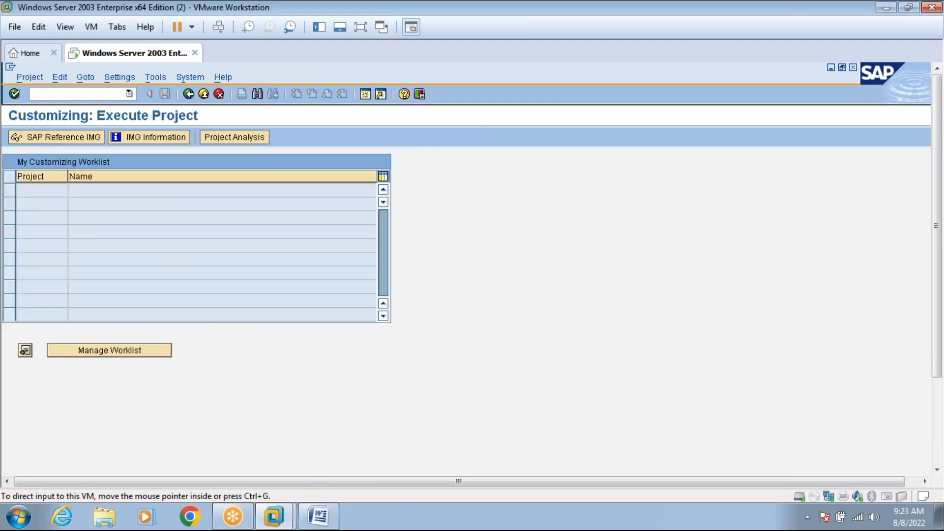
Check the Word notes, then minimize them to bring SAP back.
click(319, 516)
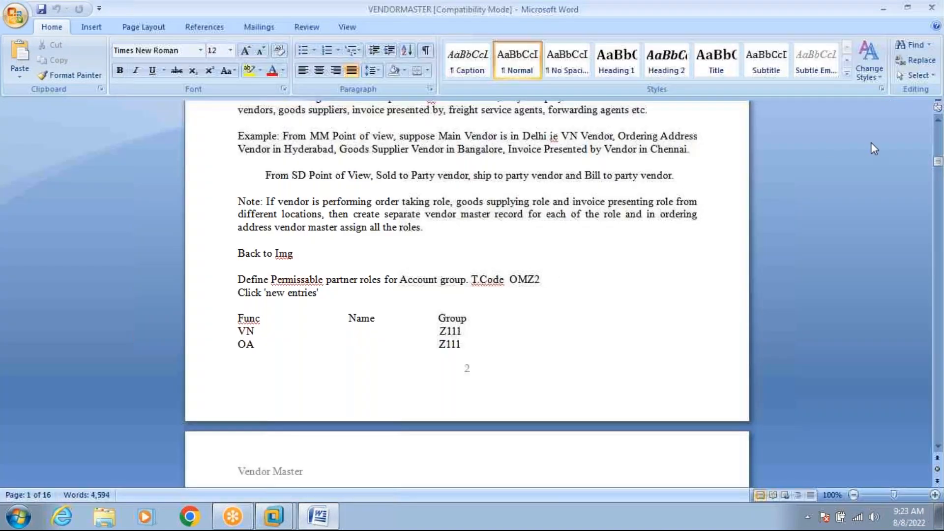
click(937, 120)
click(937, 121)
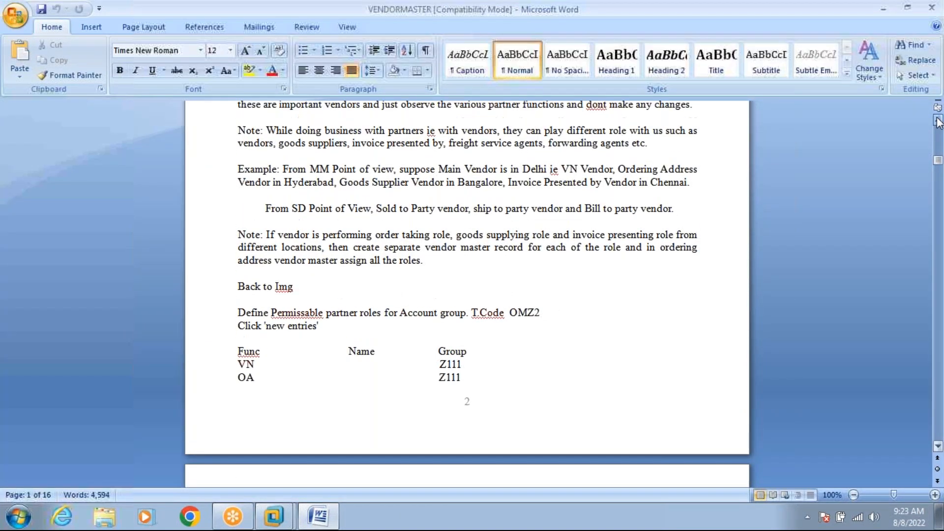
click(643, 177)
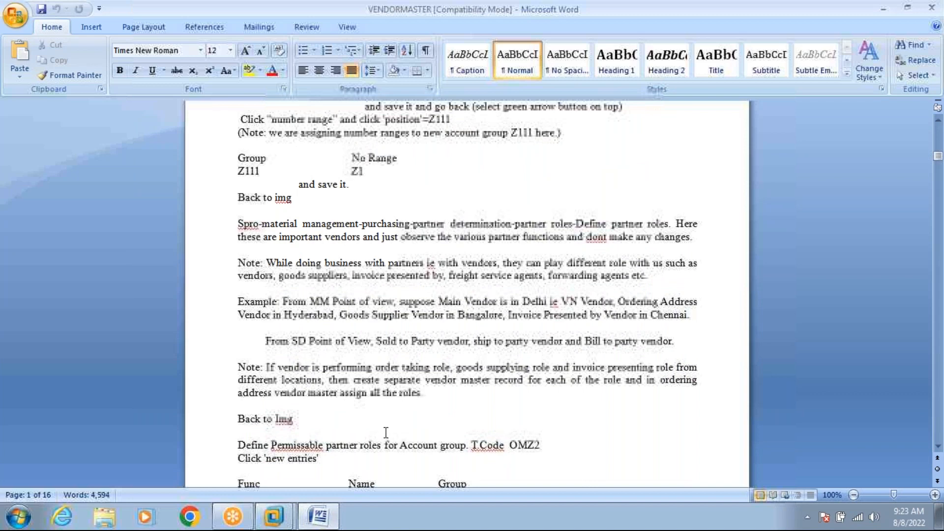
click(325, 522)
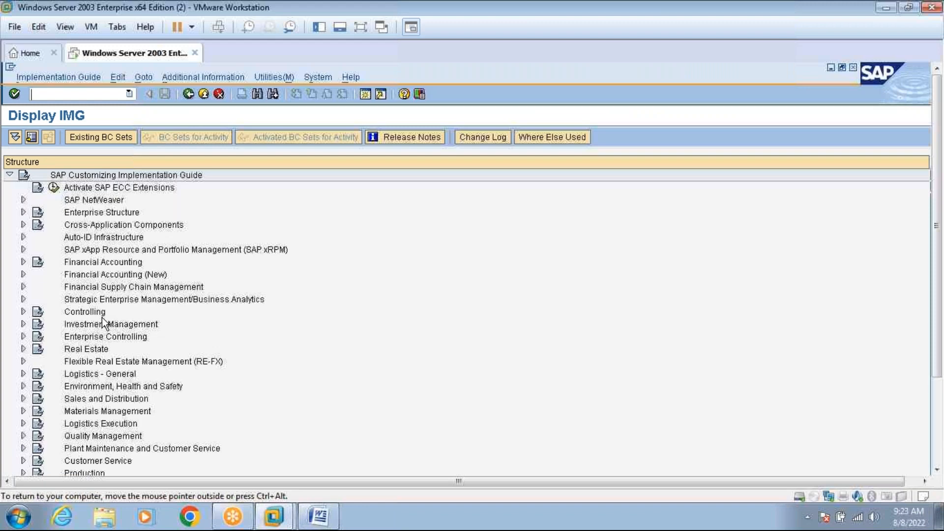
Expand Materials Management > Purchasing in the IMG tree, checking the Word notes along the way.
click(319, 515)
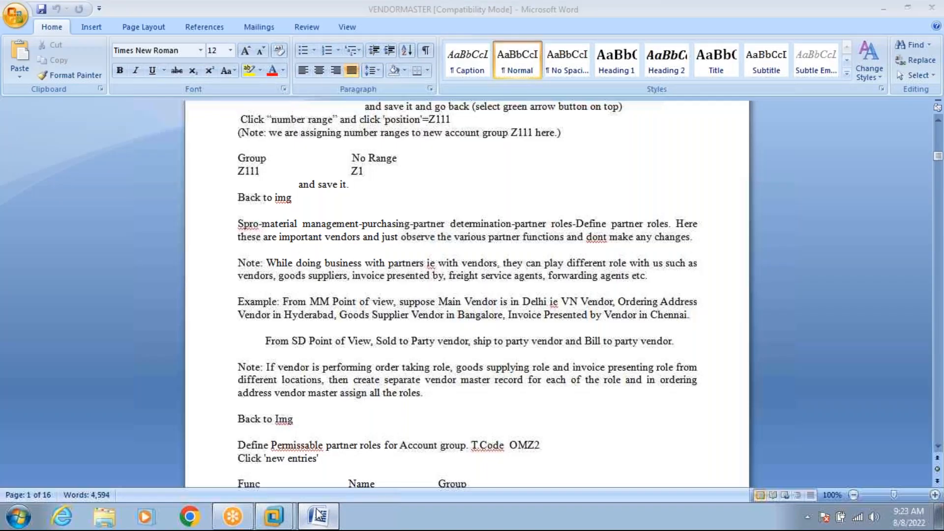
click(320, 515)
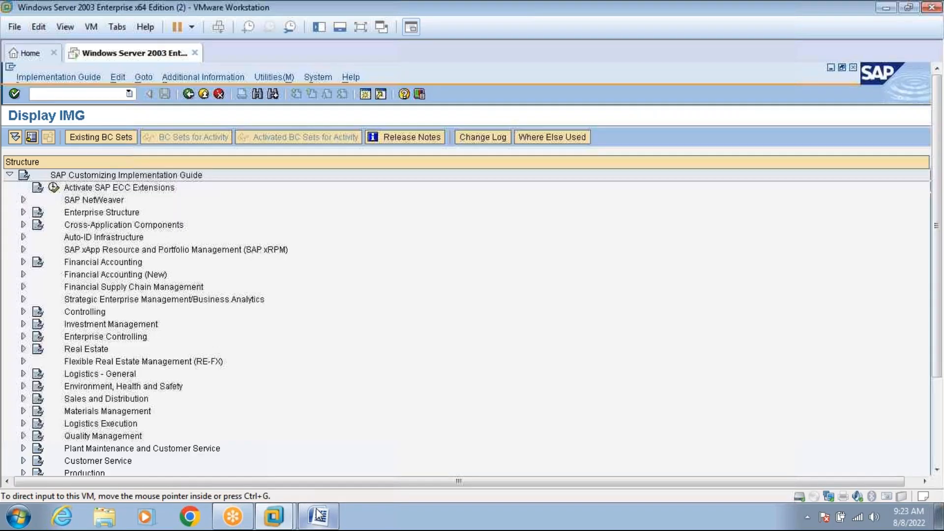
click(24, 411)
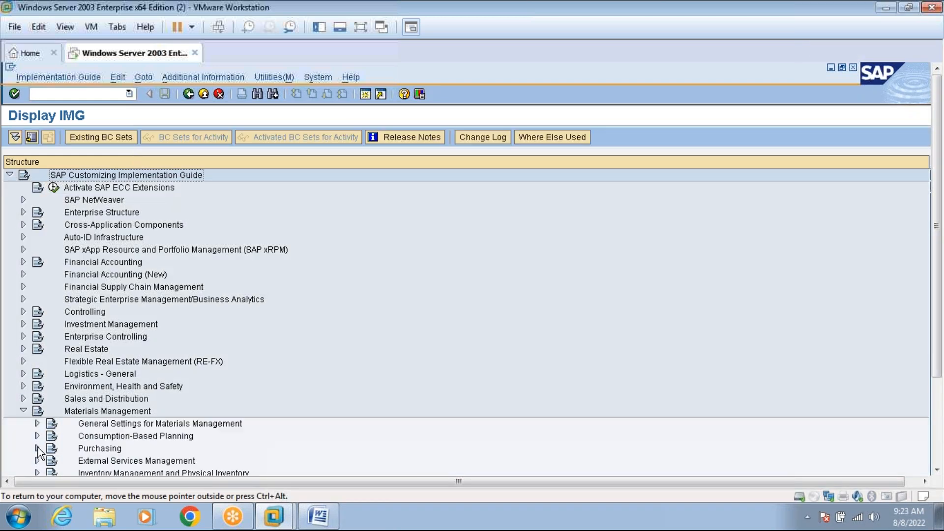
click(37, 448)
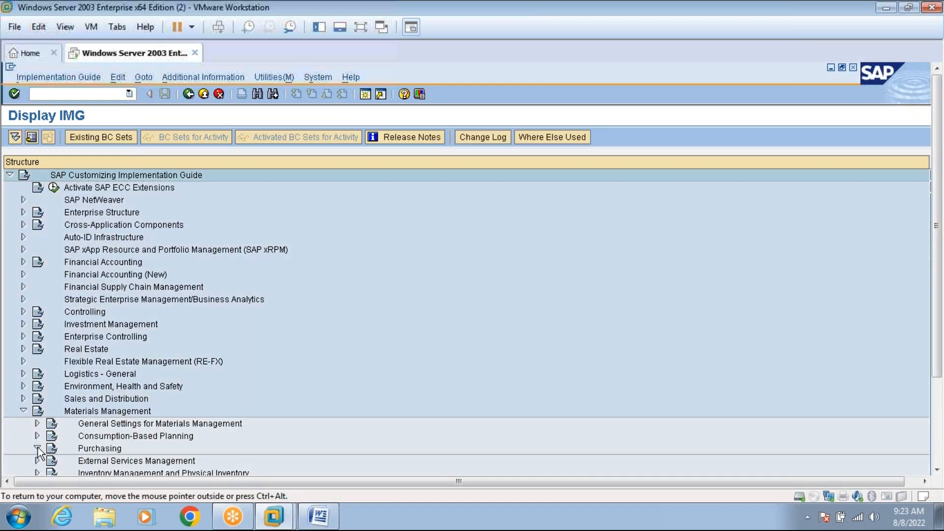
click(317, 517)
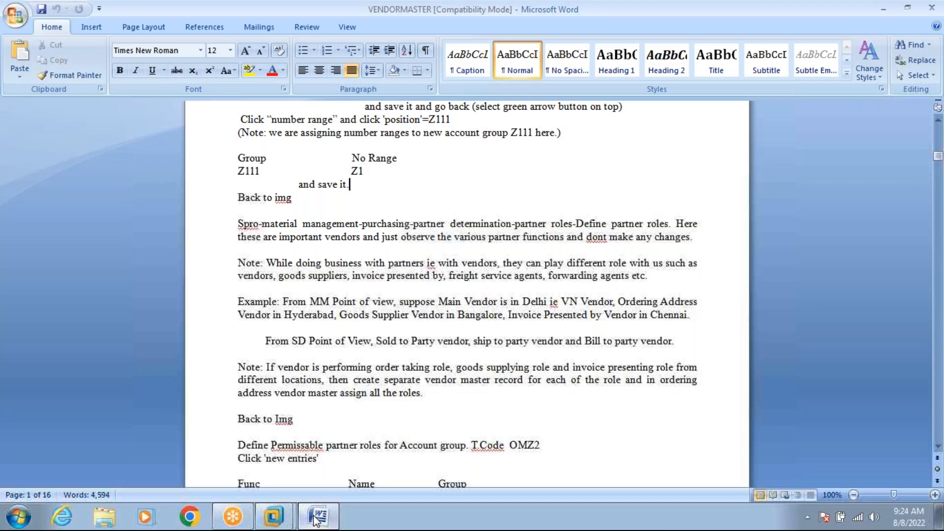
click(313, 515)
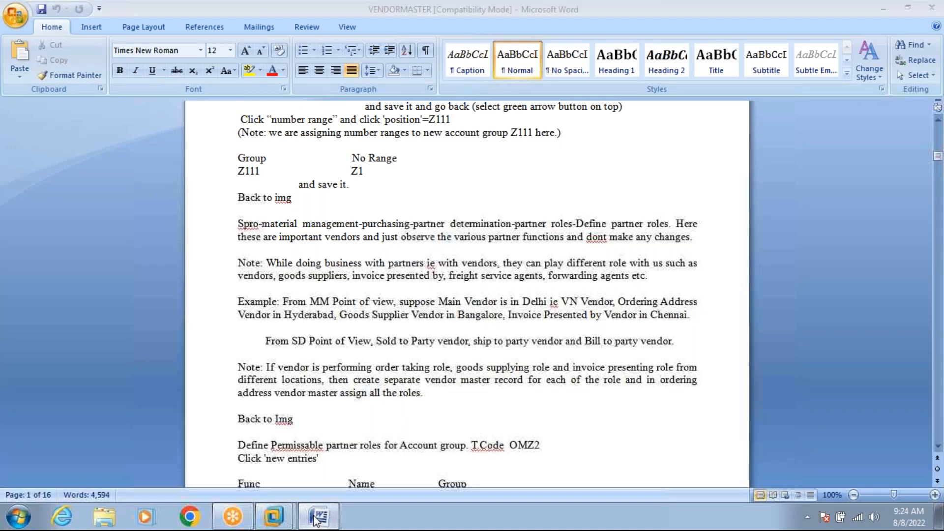
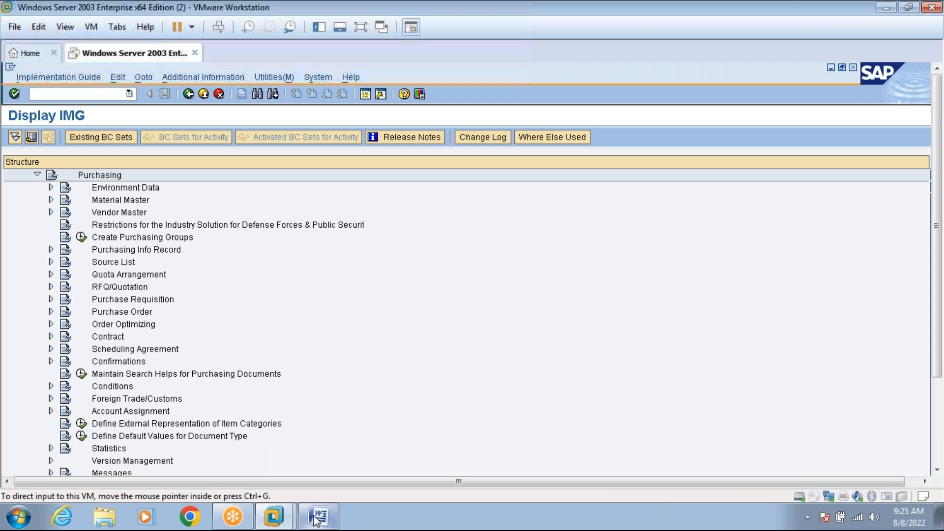
Check the vendor master notes in Word and scroll further down the Purchasing tree.
click(319, 517)
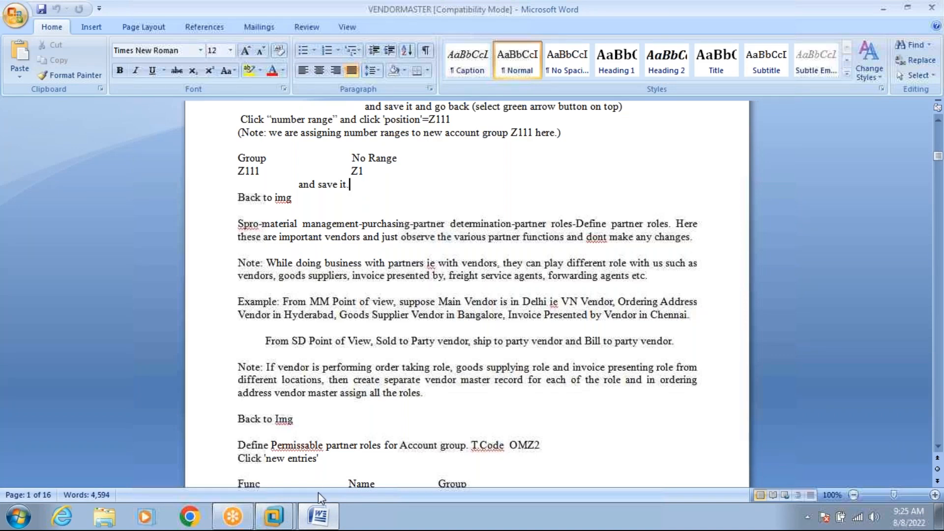
click(319, 514)
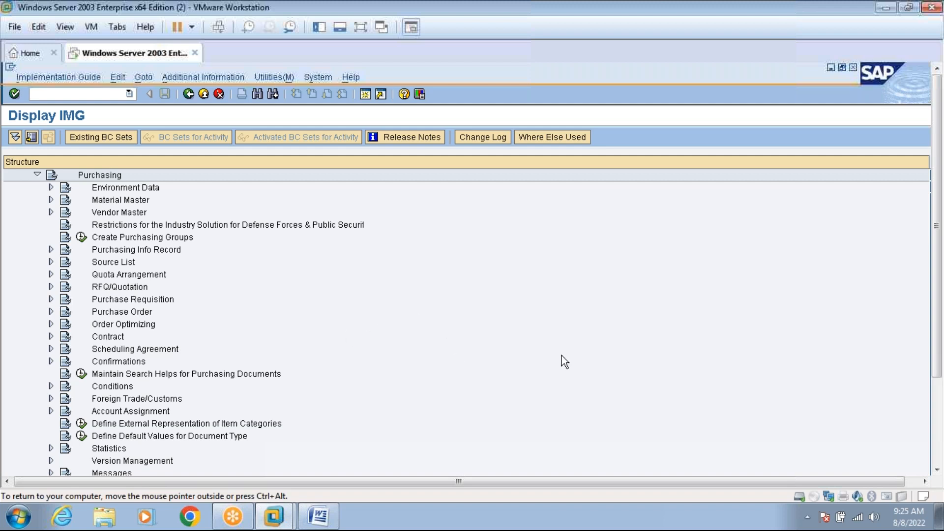
click(936, 470)
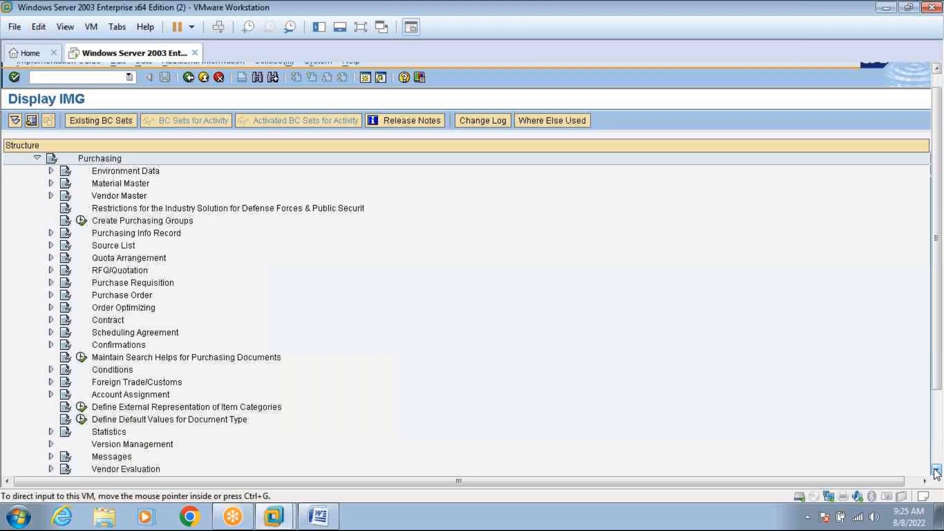
drag(936, 471, 936, 472)
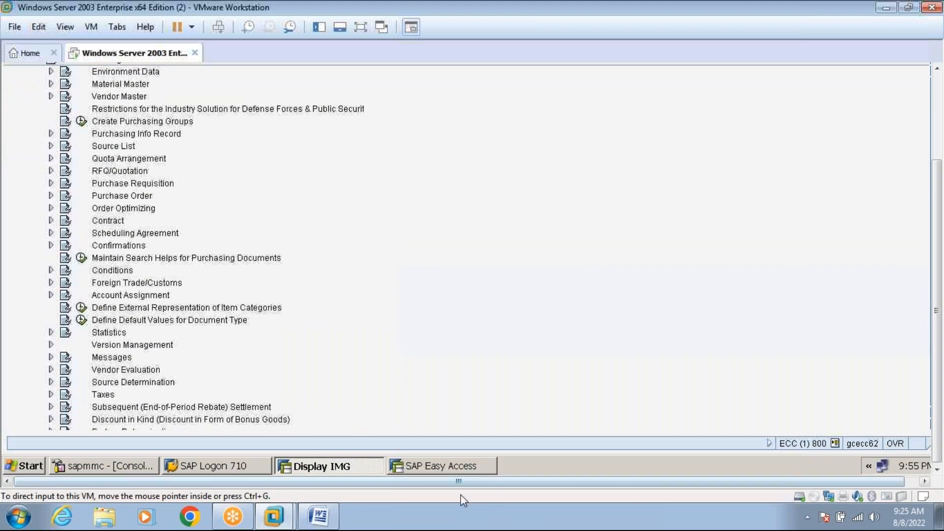
click(320, 516)
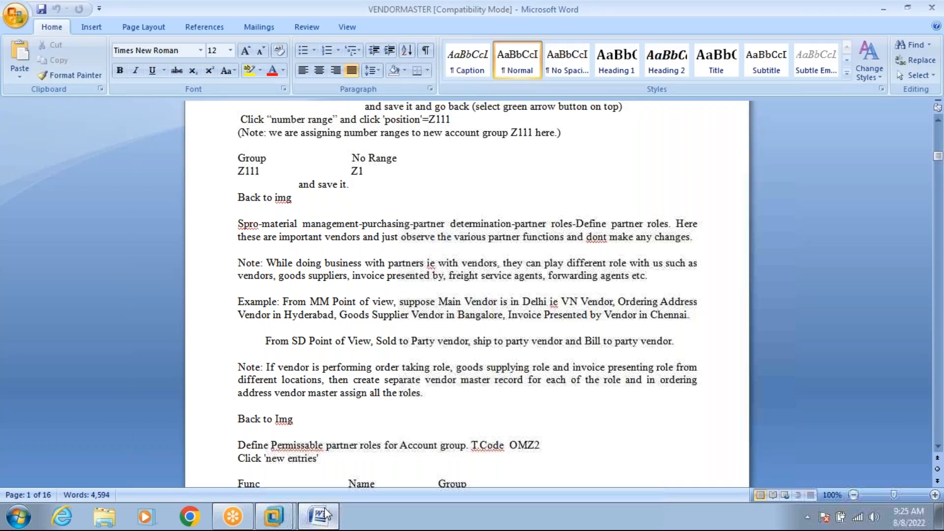
click(324, 515)
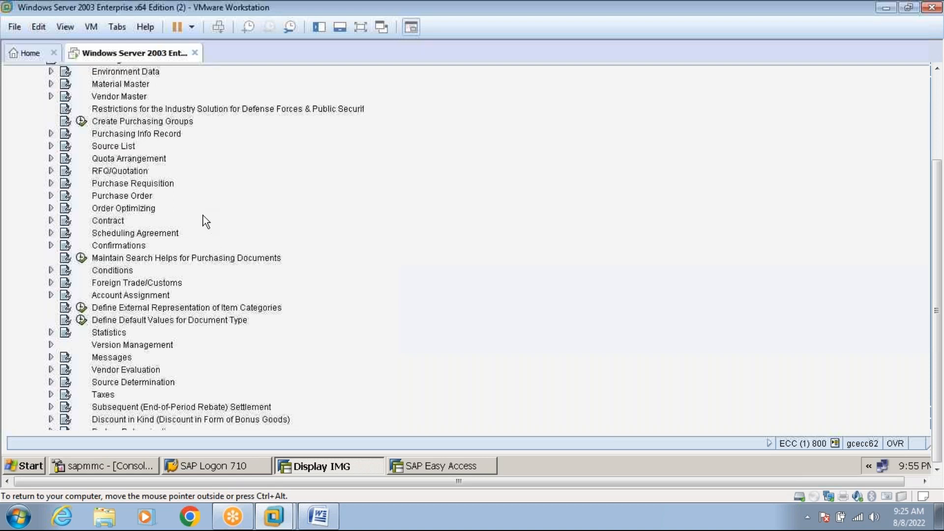
Search the IMG for 'partner determination' and open the Partner Determination hit.
key(ctrl+f)
text(partner determination)
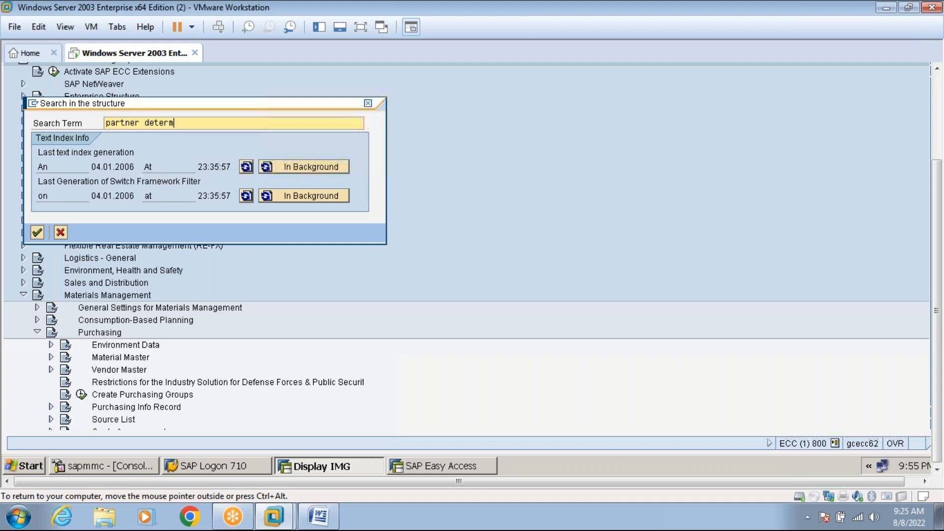
key(Return)
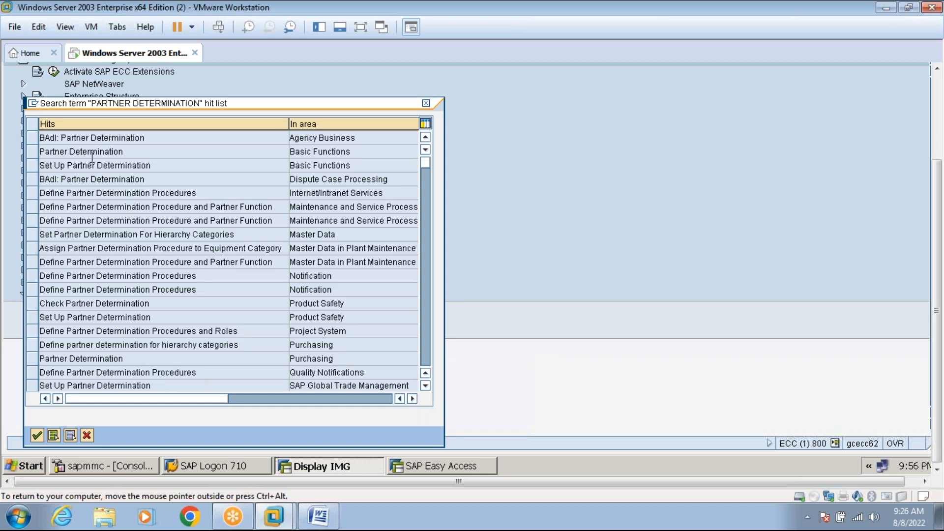
click(80, 148)
double_click(80, 150)
click(361, 28)
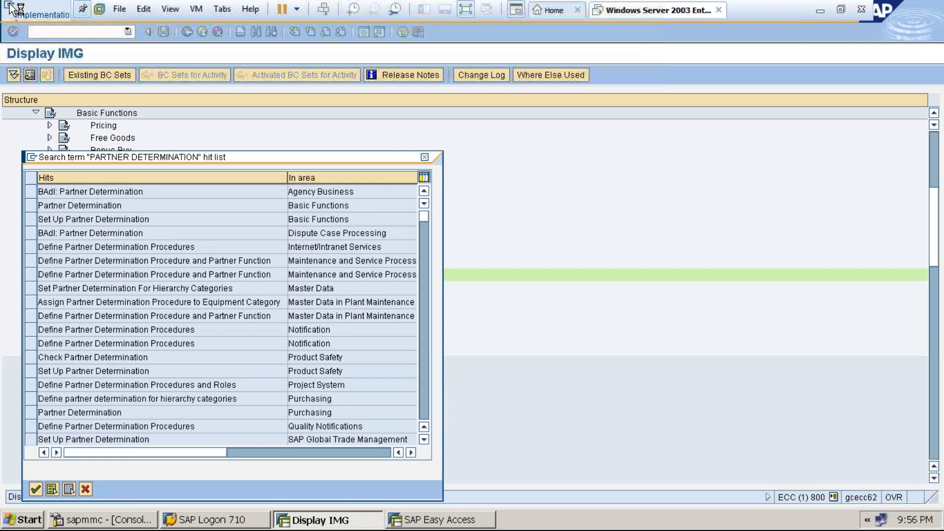
Collapse the Basic Functions and Sales and Distribution branches of the IMG tree.
click(11, 7)
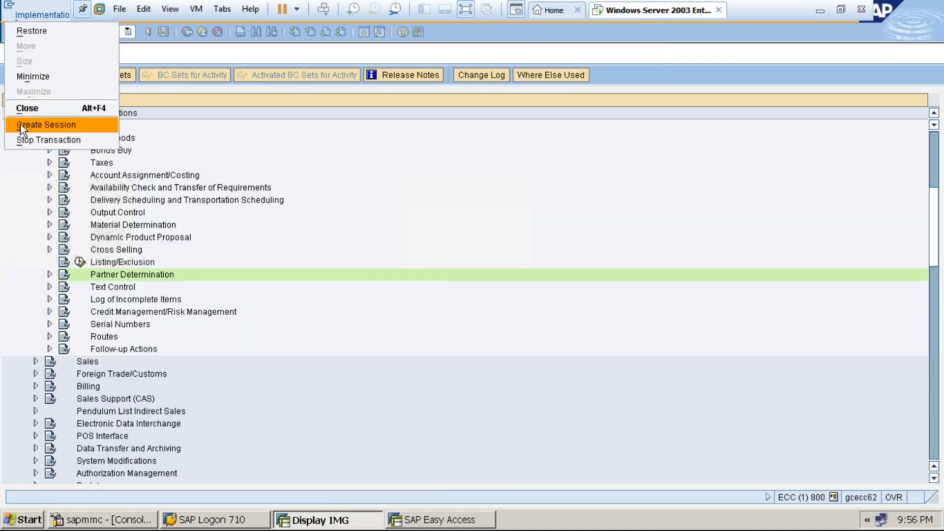
click(23, 142)
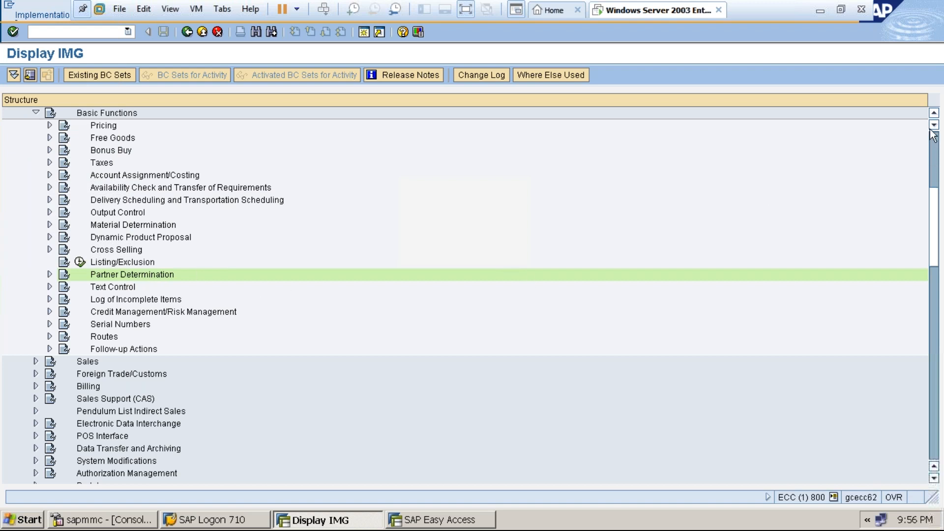
click(933, 114)
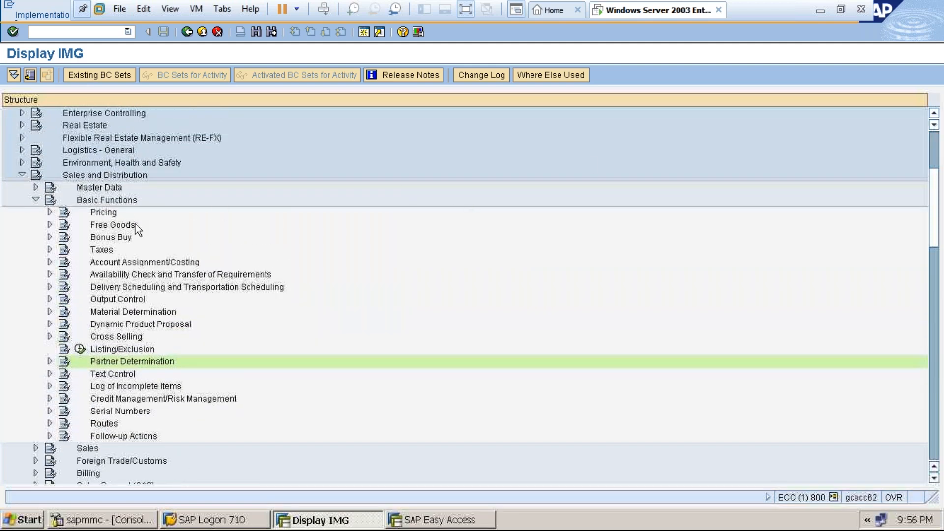
click(36, 199)
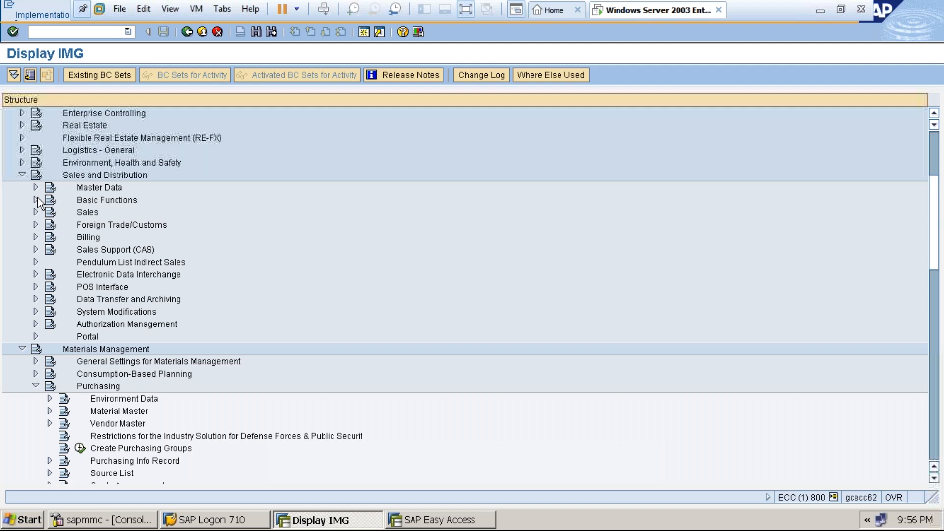
click(22, 175)
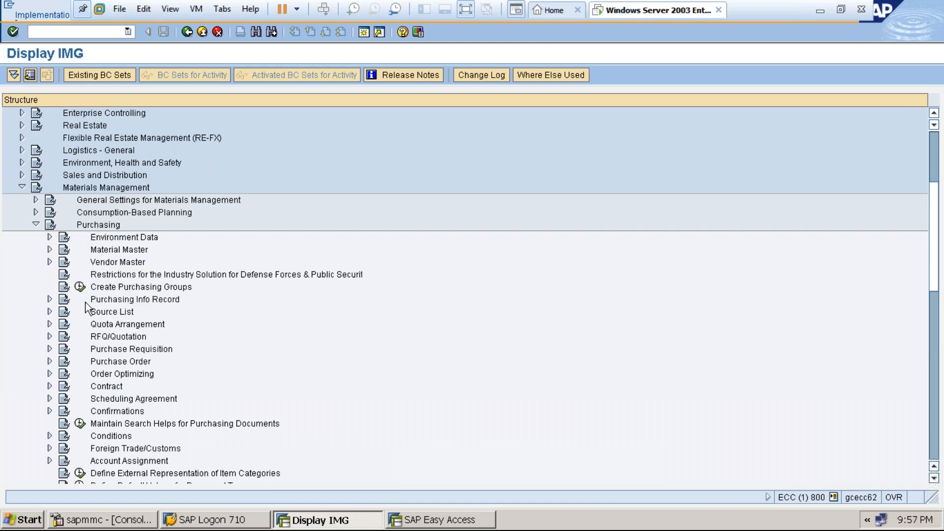
Expand Purchasing > Partner Determination > Partner Roles and run Define Permissible Partner Roles per Account Group.
click(934, 478)
click(934, 478)
click(934, 478)
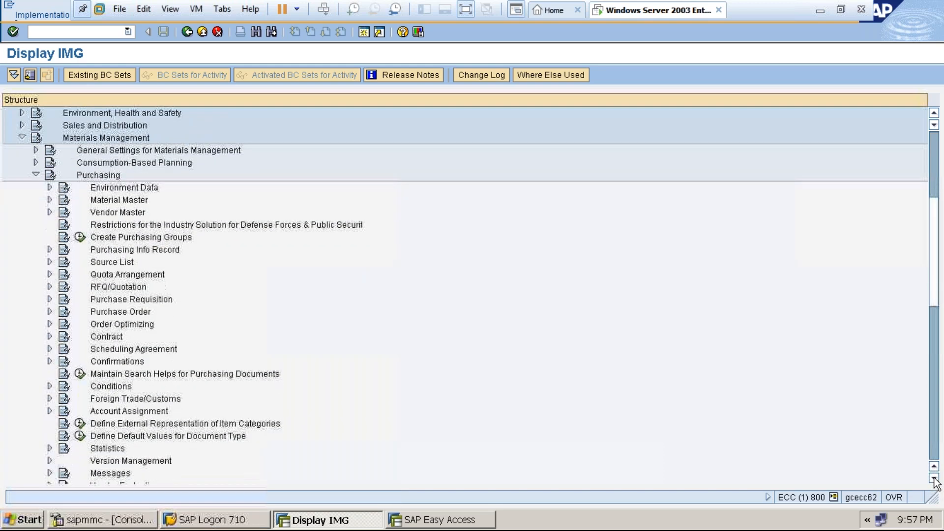
click(933, 478)
click(933, 478)
click(934, 478)
click(933, 478)
click(933, 479)
click(934, 478)
click(933, 478)
click(933, 478)
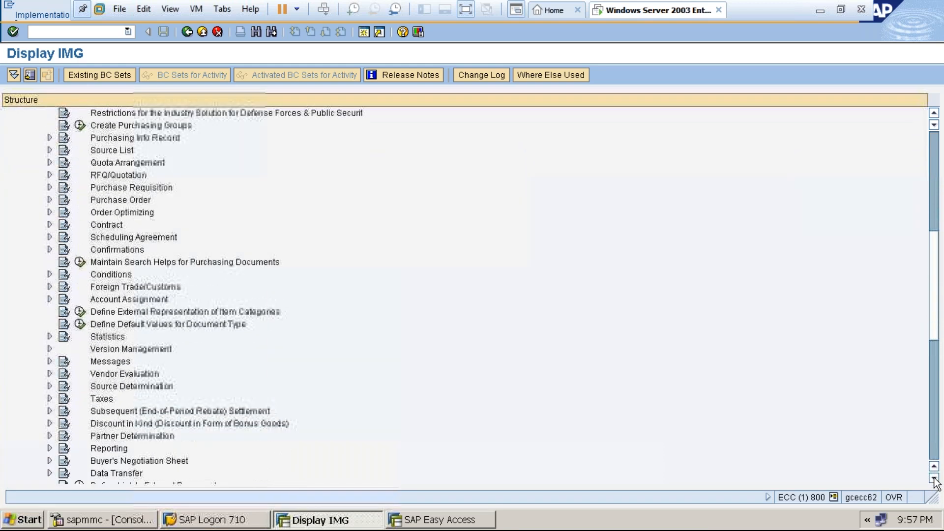
click(933, 479)
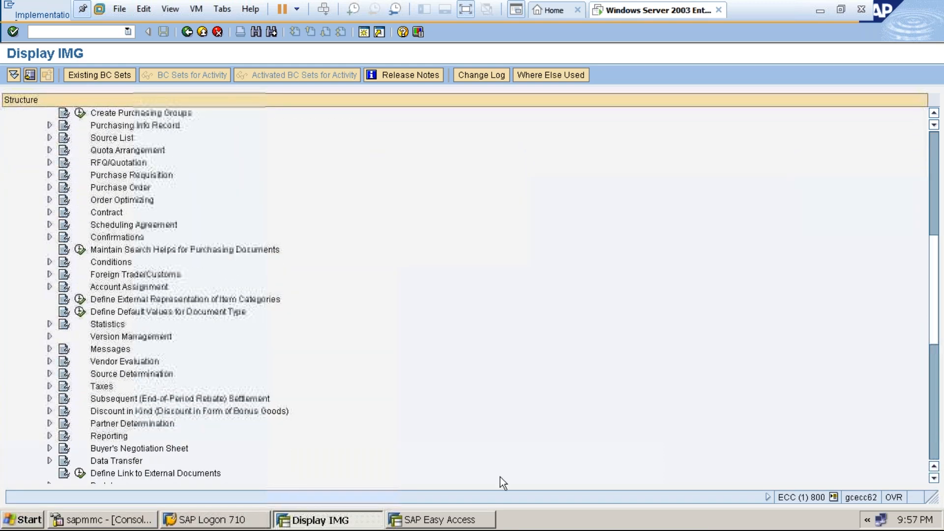
click(49, 423)
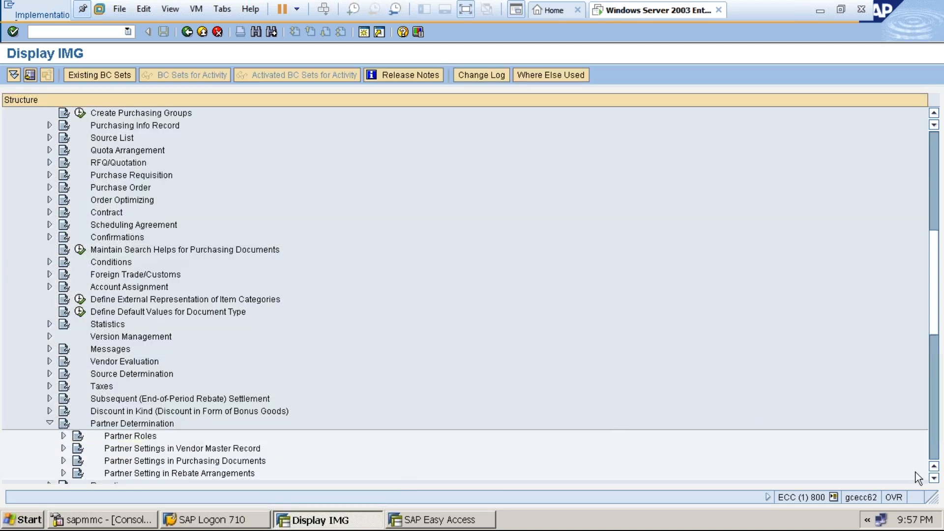
click(933, 478)
click(934, 479)
click(934, 478)
click(933, 478)
click(933, 478)
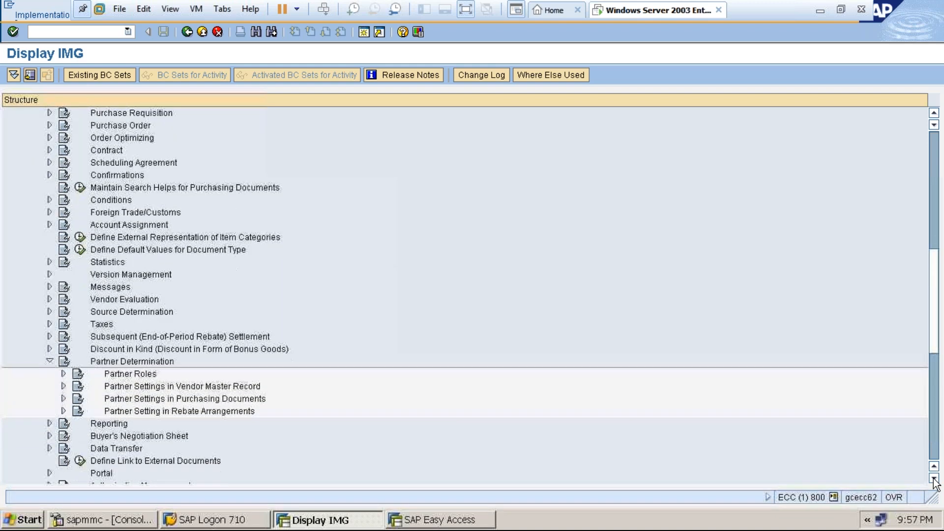
click(934, 479)
click(933, 478)
click(933, 478)
click(933, 479)
click(933, 478)
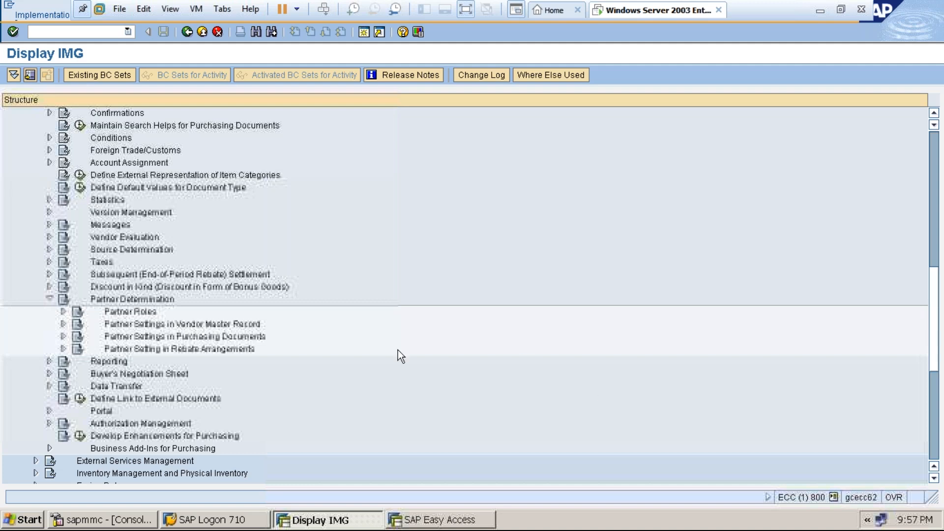
click(63, 311)
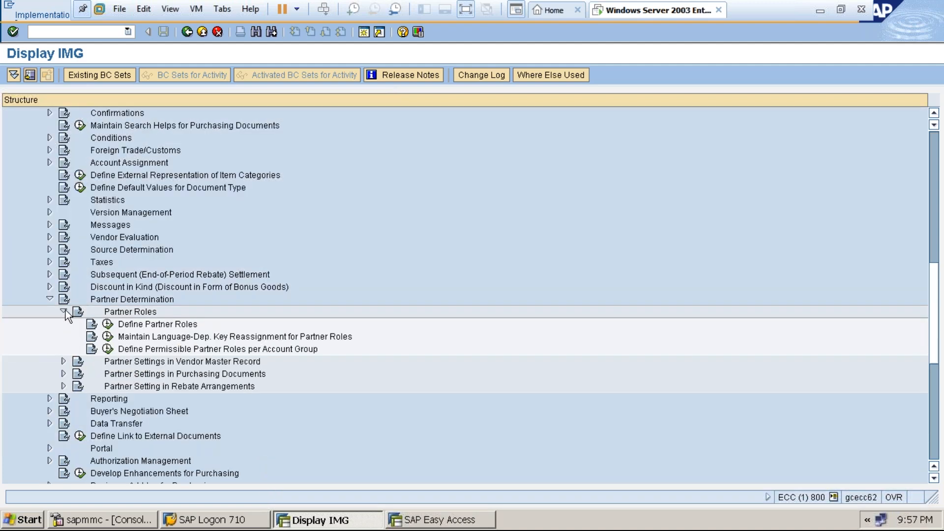
click(107, 349)
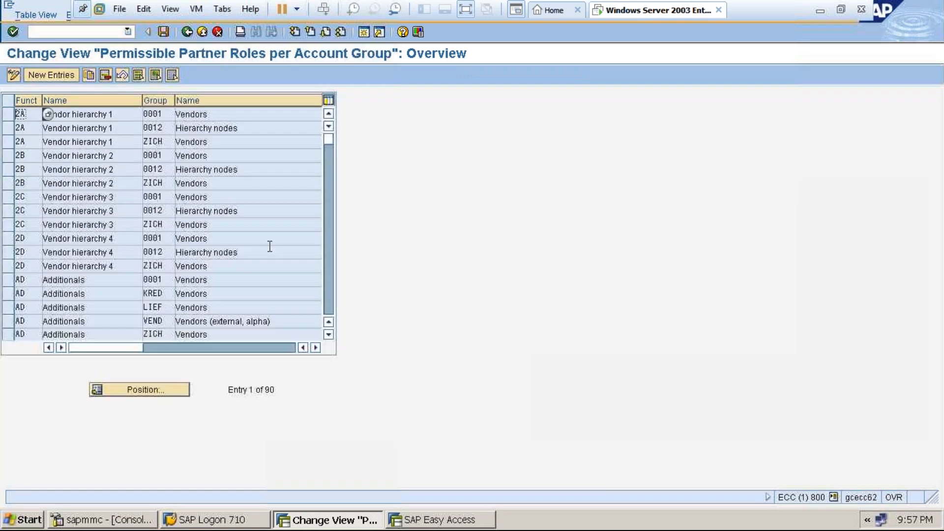
Page up and down through the 90 partner role assignments, from Forwarding agent to Goods Supplier rows.
click(131, 388)
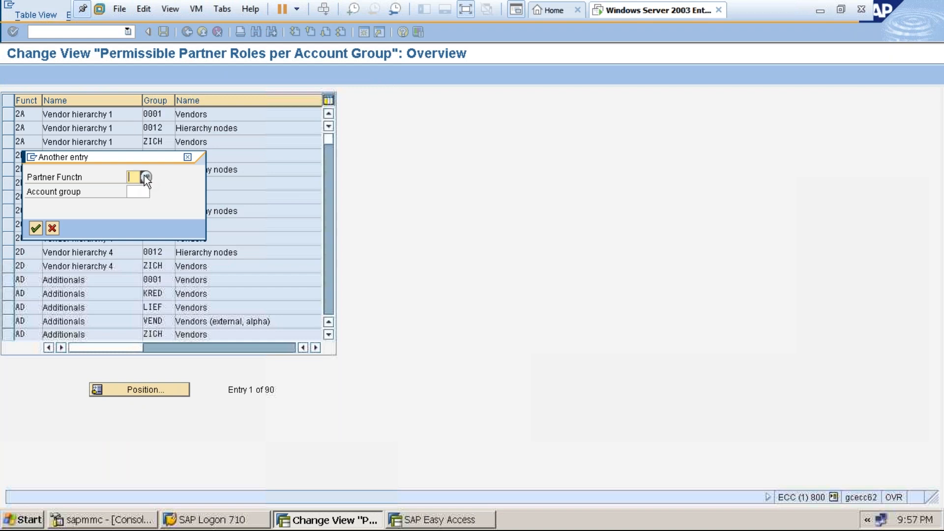
click(189, 157)
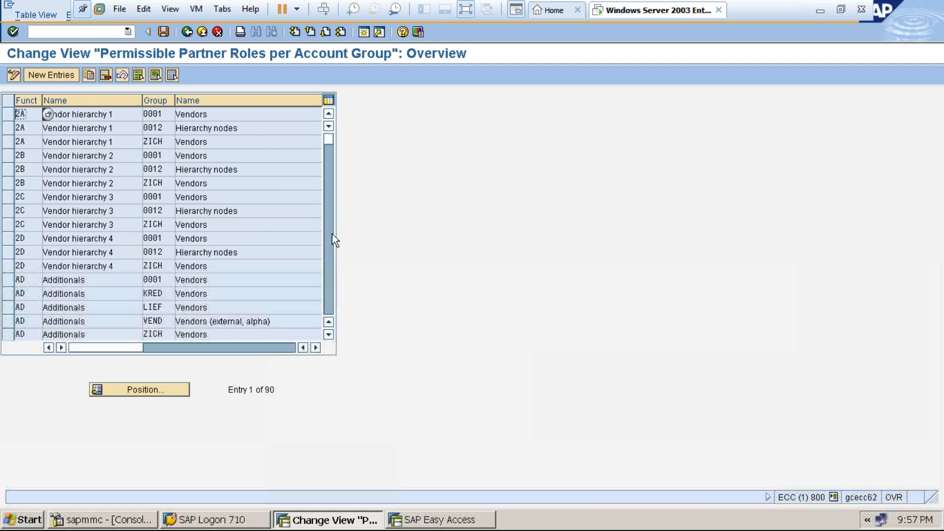
click(328, 296)
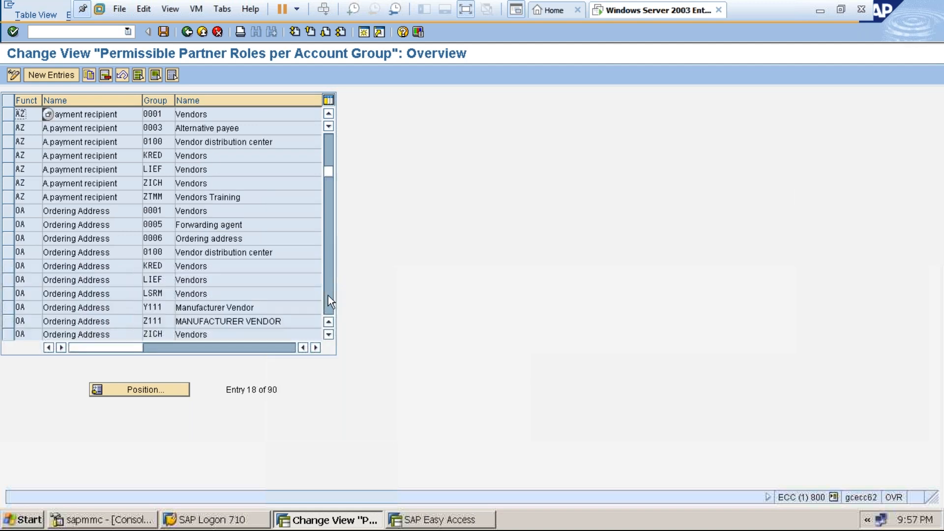
click(329, 295)
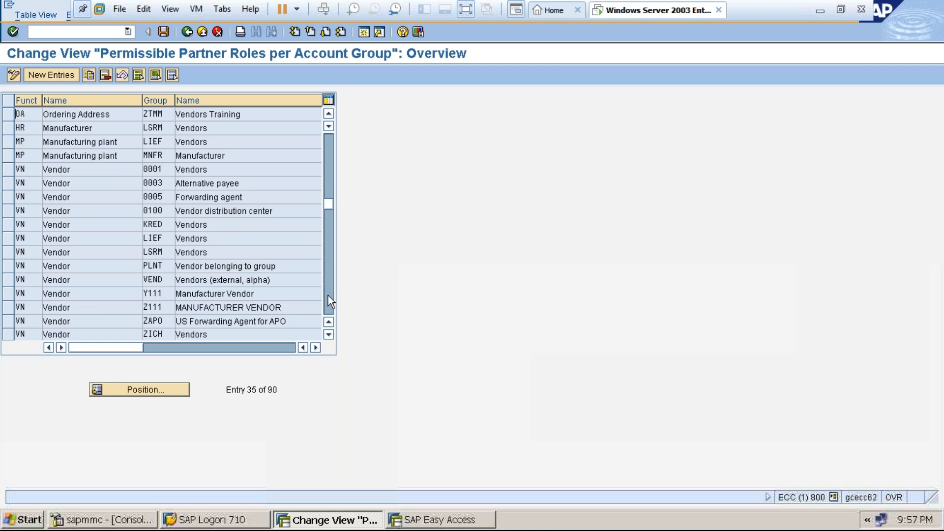
click(329, 296)
click(329, 296)
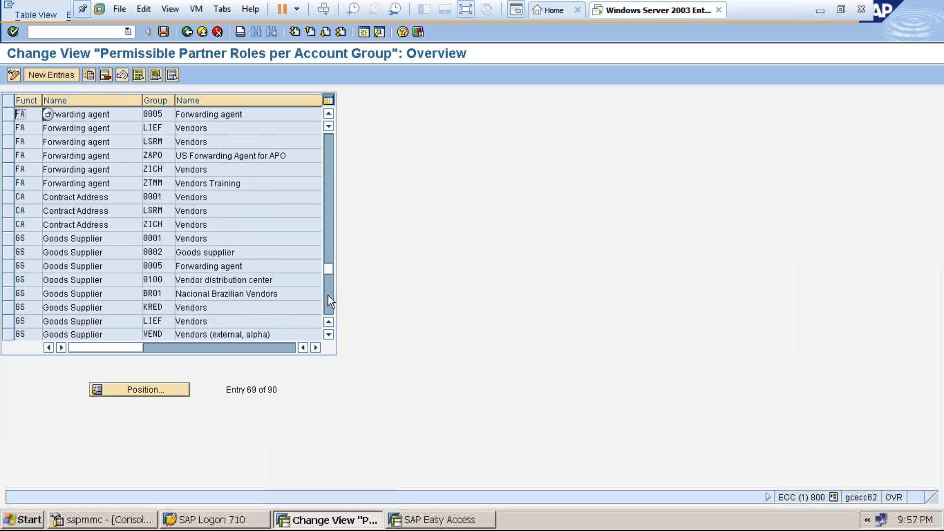
click(327, 303)
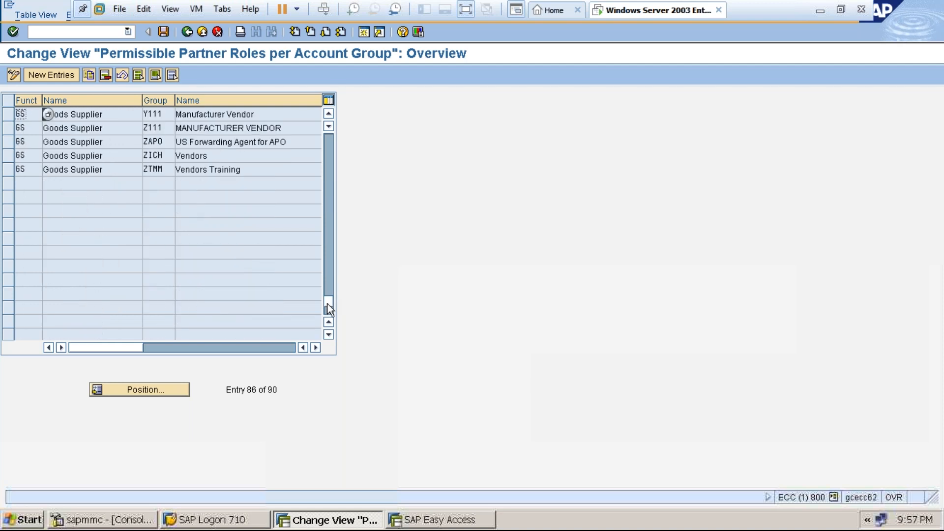
click(329, 167)
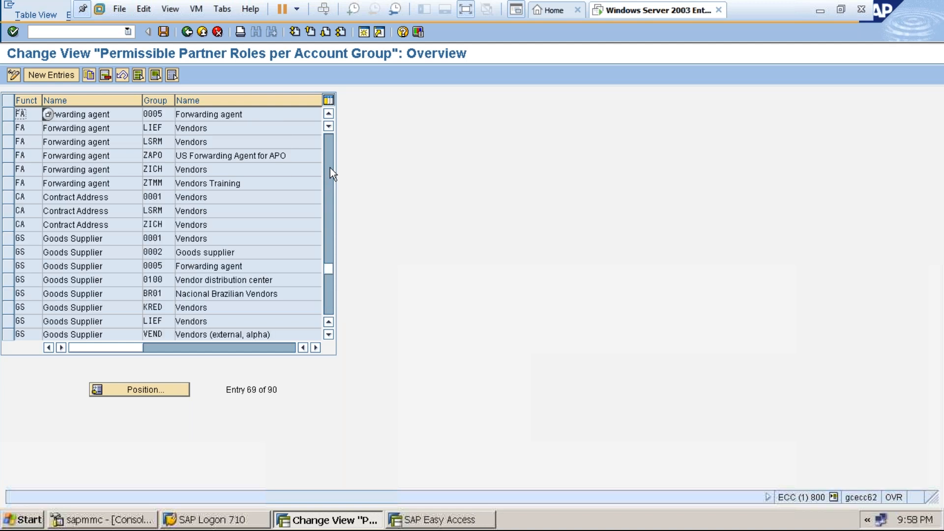
click(327, 302)
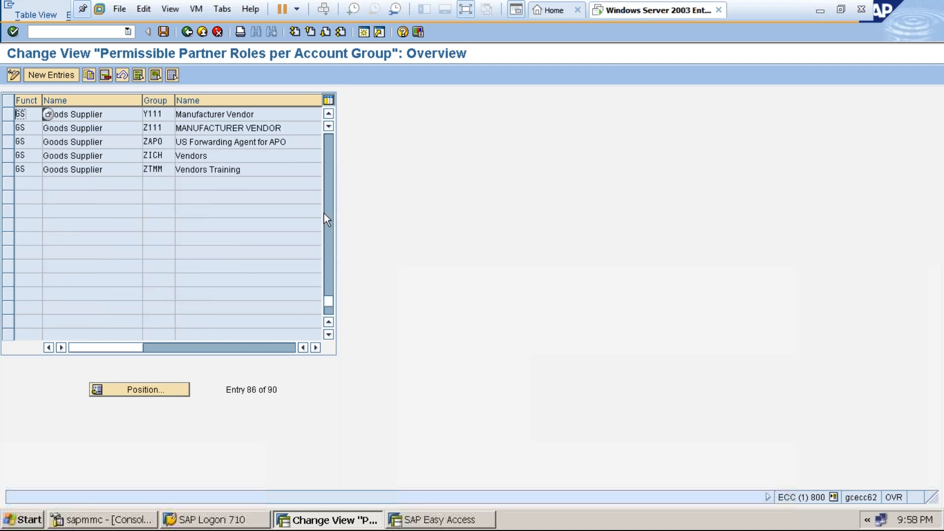
click(332, 155)
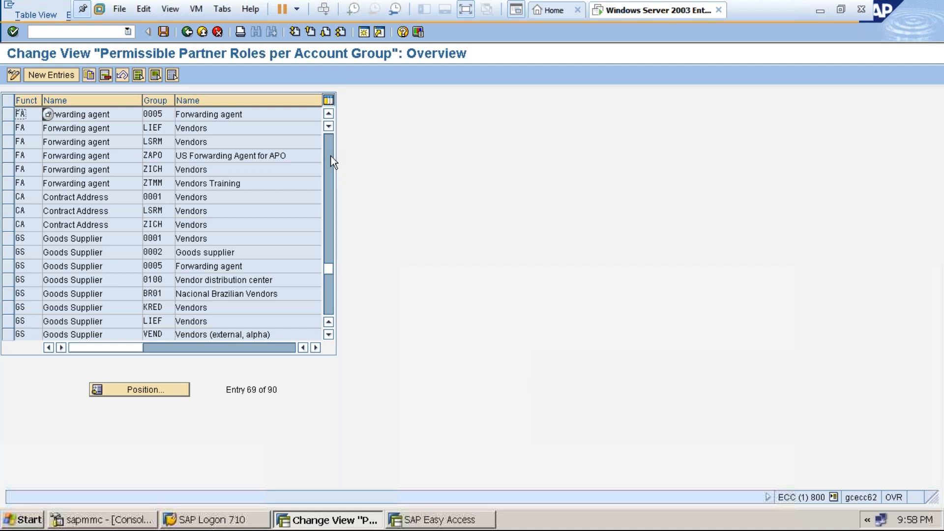
click(329, 158)
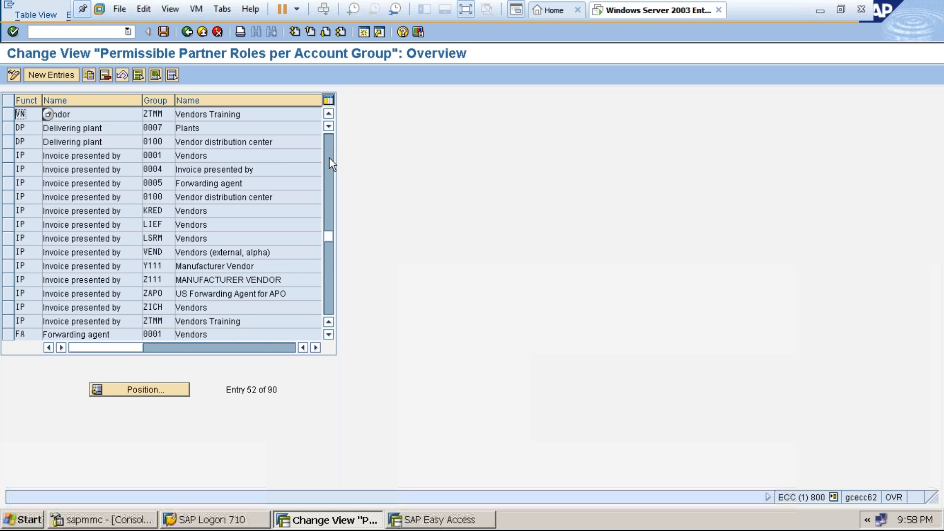
click(329, 158)
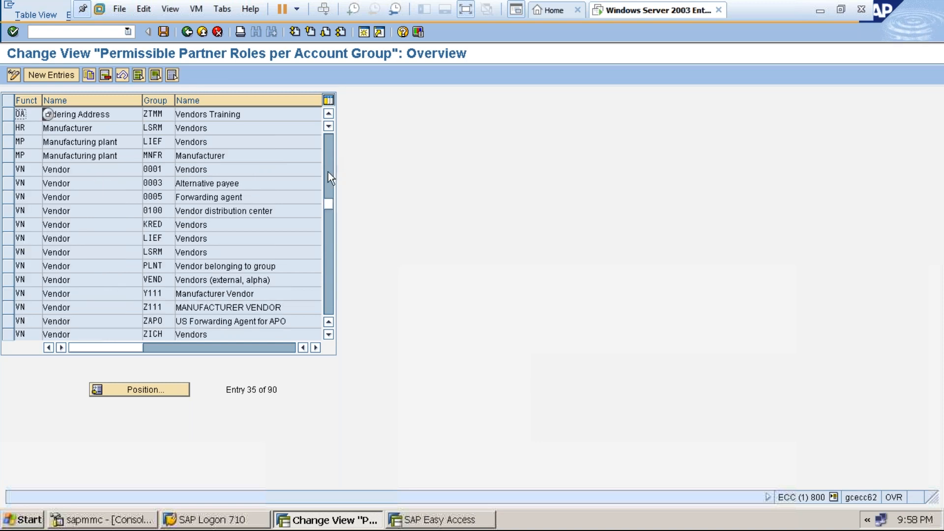
click(328, 334)
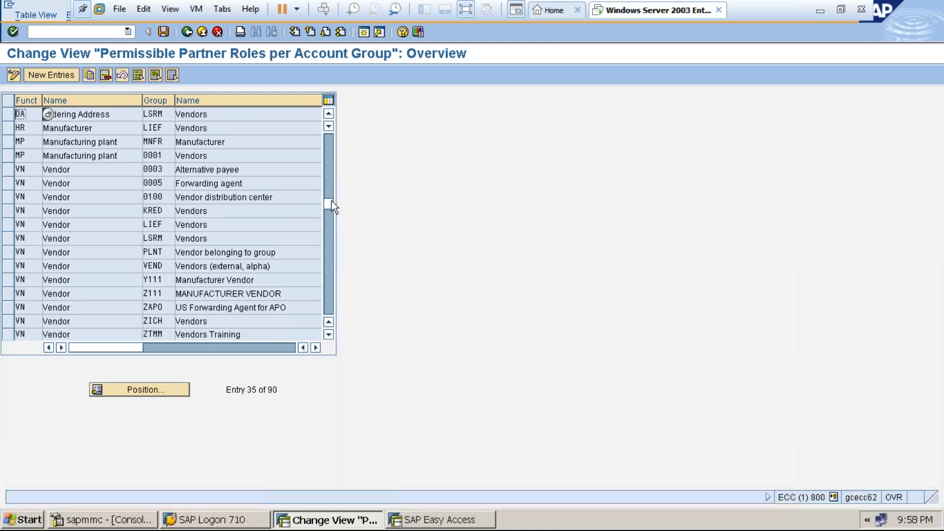
click(329, 141)
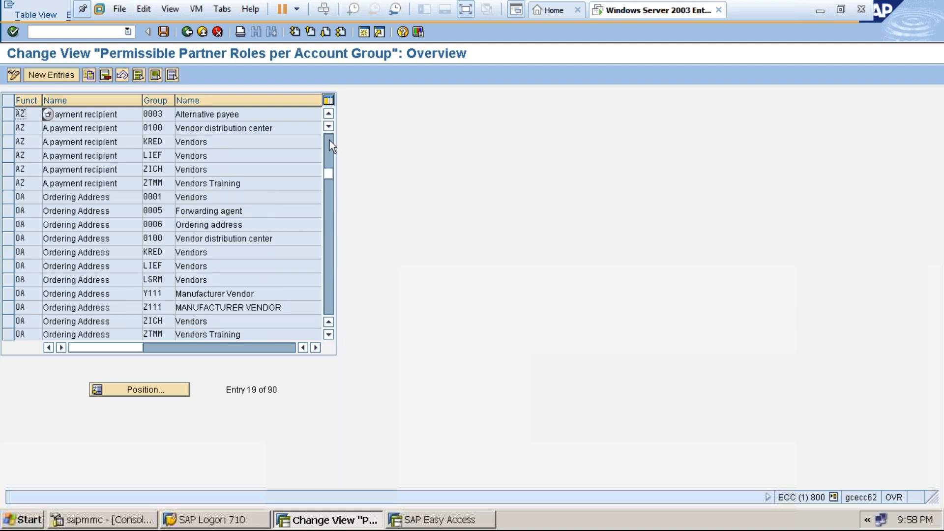
click(329, 140)
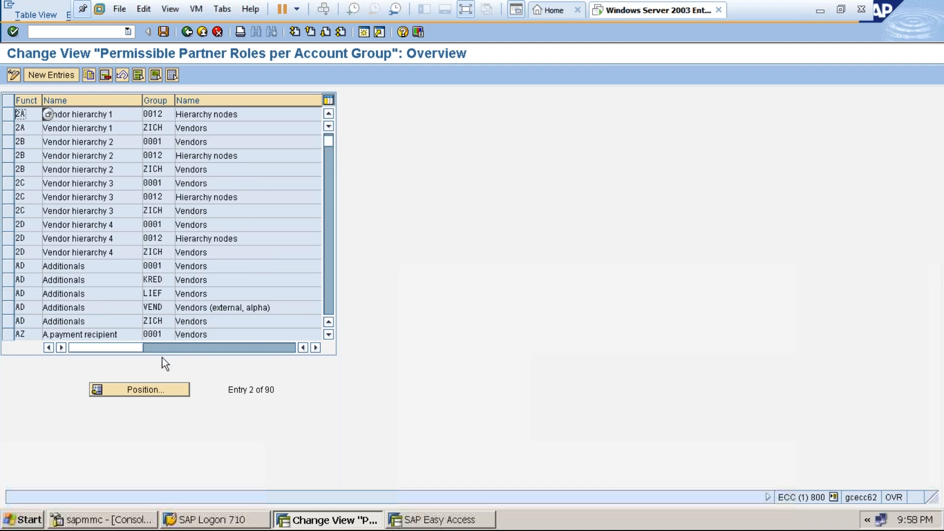
Open New Entries and review the available partner functions in the Funct value help.
click(59, 76)
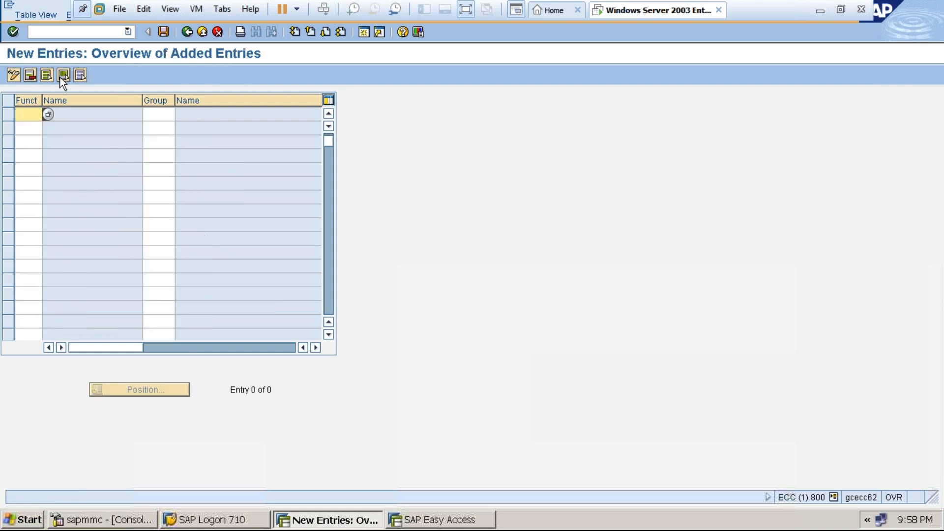
click(48, 115)
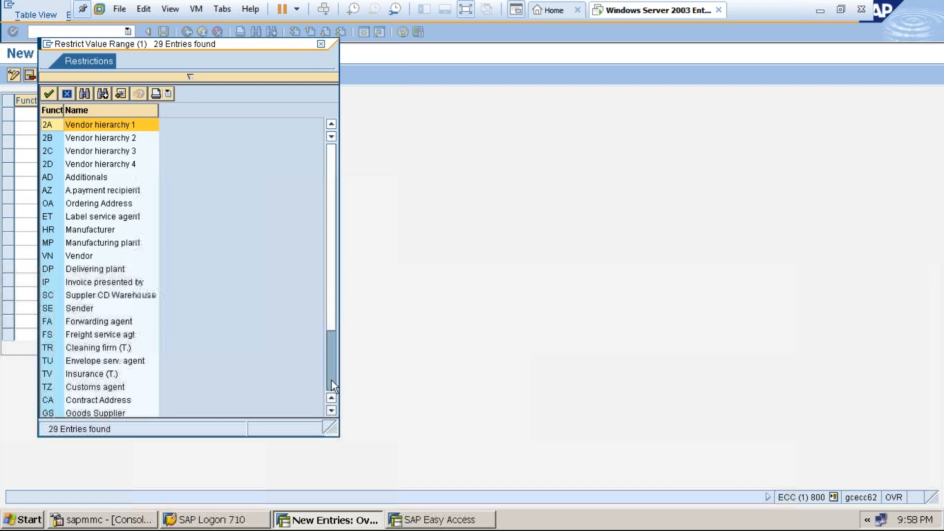
drag(331, 379, 333, 382)
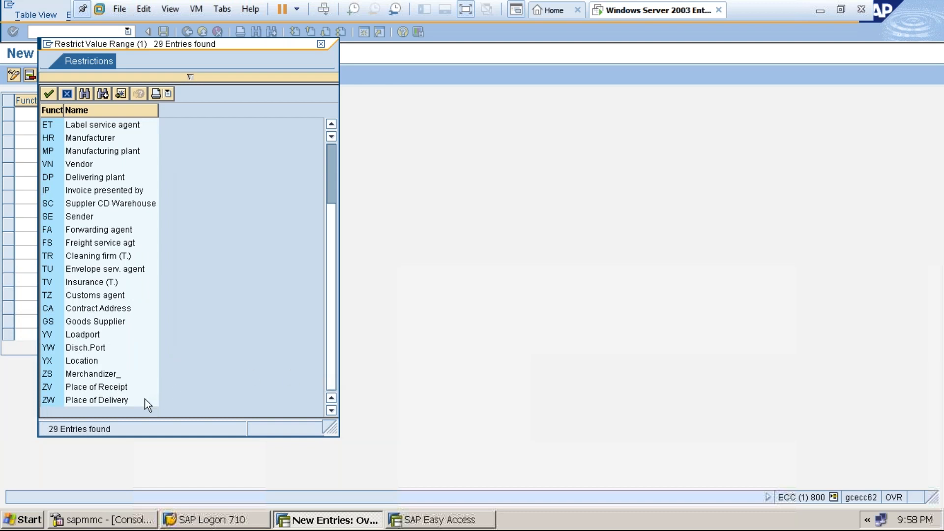
click(321, 44)
Exit back to the IMG tree and bring up the VENDORMASTER notes in Word.
click(202, 32)
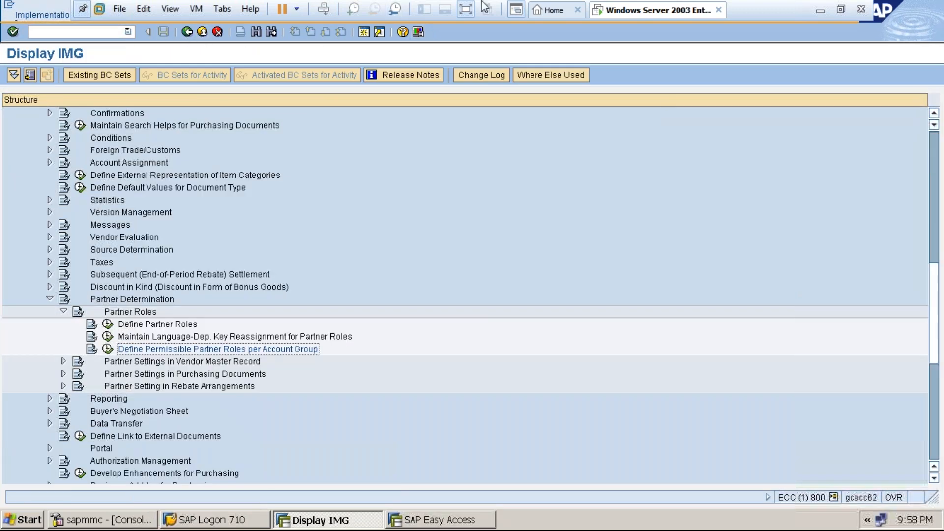
click(466, 10)
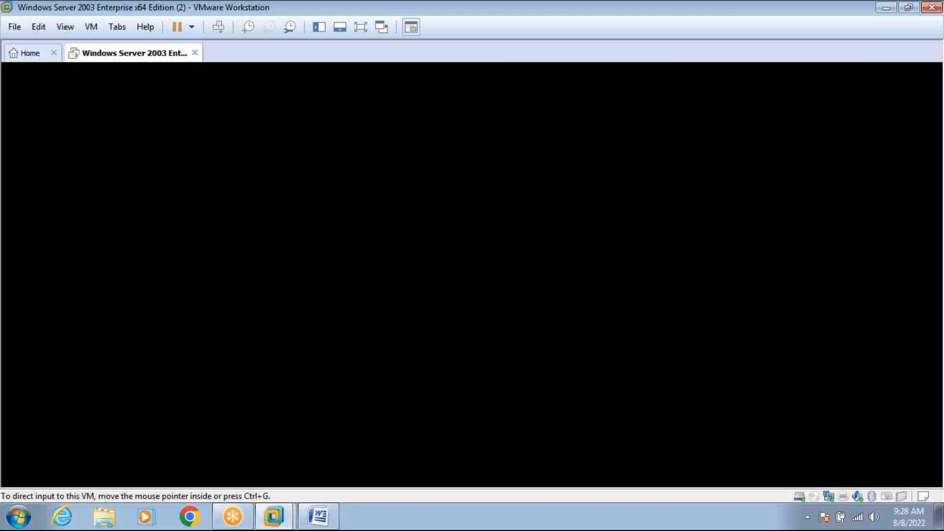
click(314, 515)
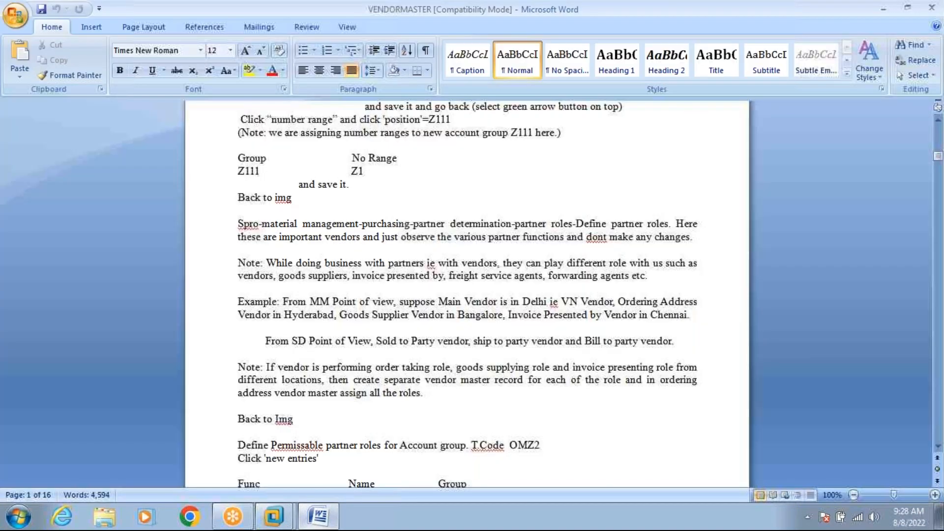
Scroll the notes to the VN, OA, GS and IP list for group Z111, then return to SAP.
click(937, 447)
scroll(937, 446, down, 4)
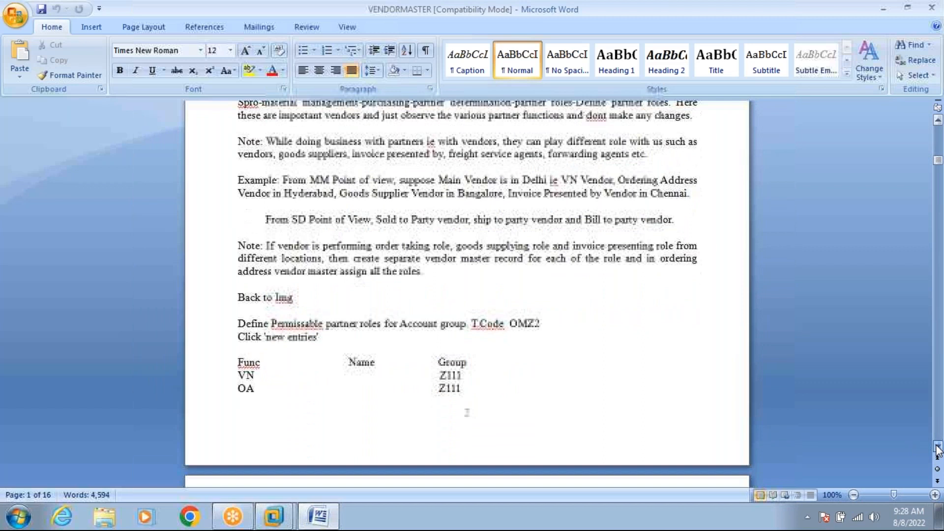
scroll(937, 446, down, 4)
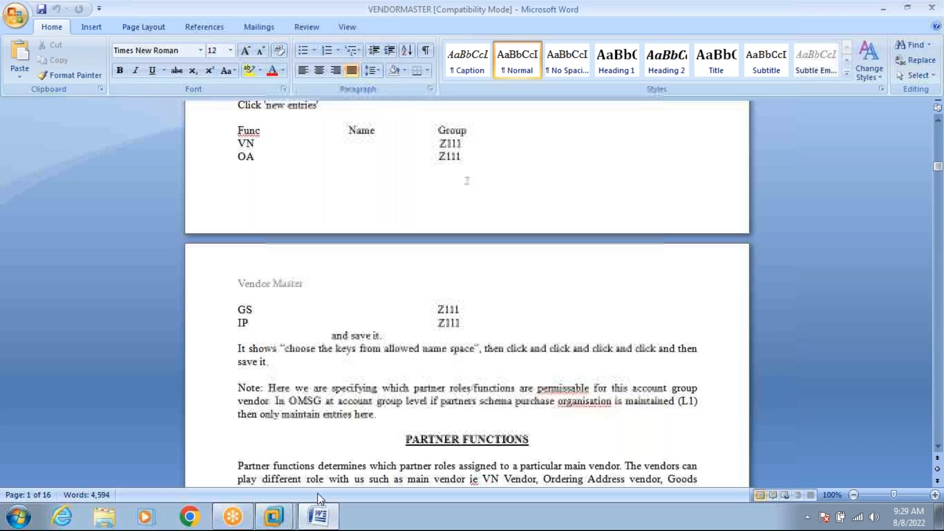
click(321, 517)
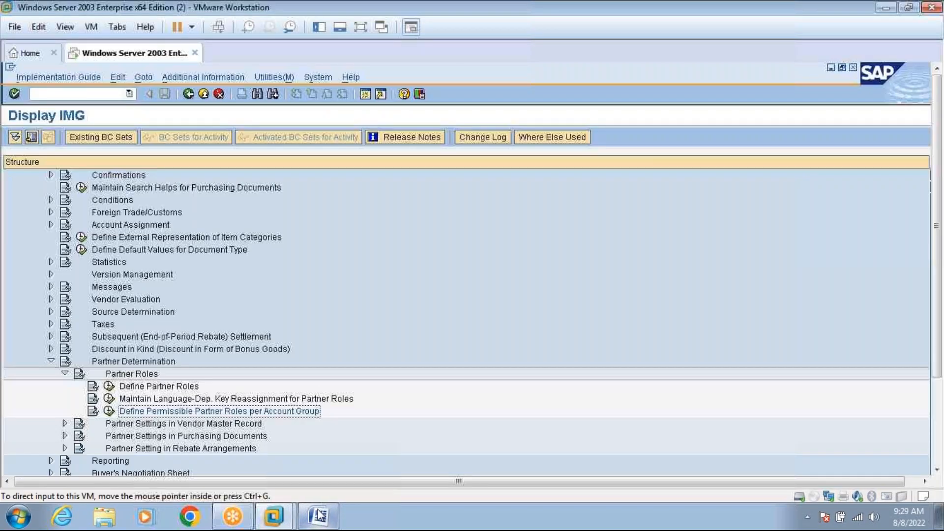
Open Define Permissible Partner Roles per Account Group in New Entries mode.
click(109, 412)
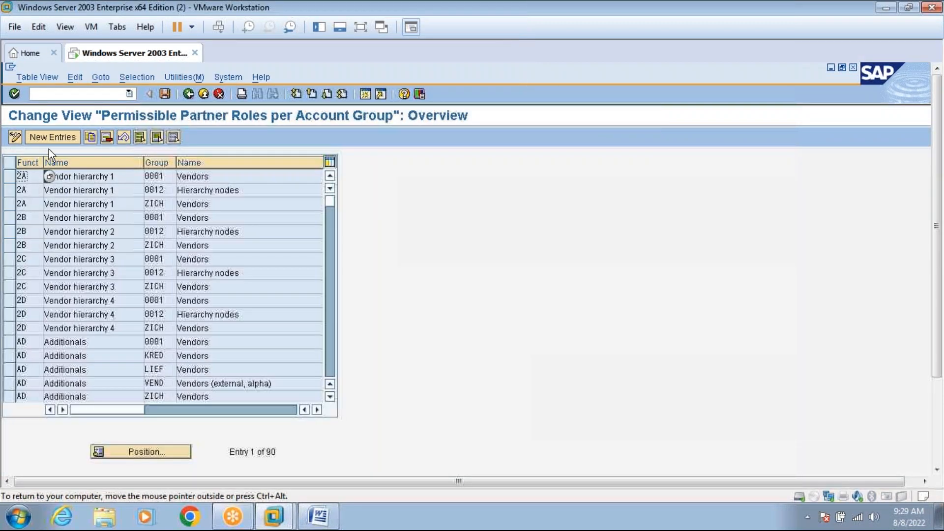
click(49, 137)
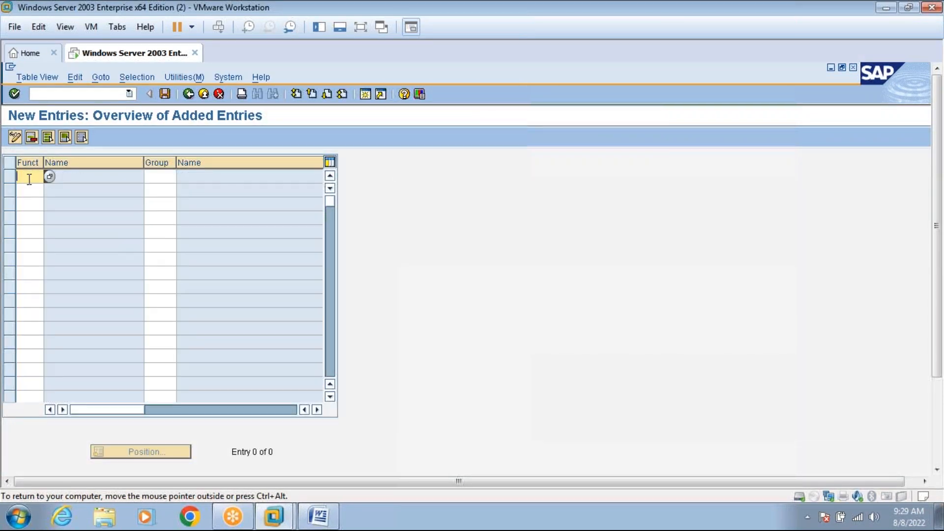
click(322, 525)
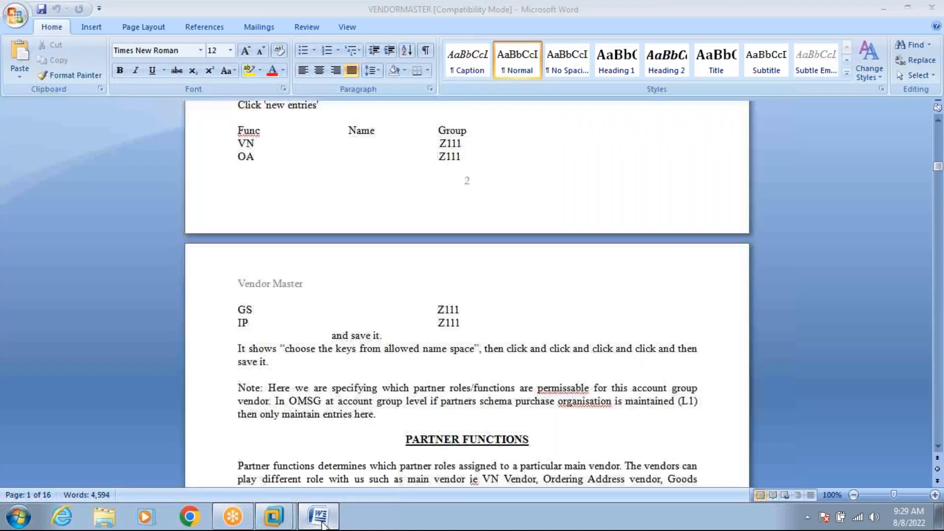
click(322, 525)
Add partner function VN (Vendor) for account group ZAAA.
text(vn)
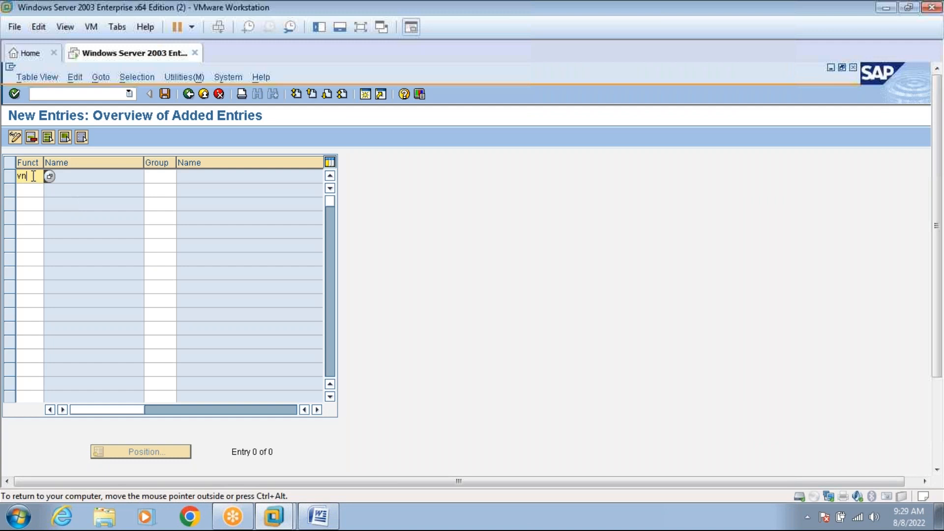
key(Return)
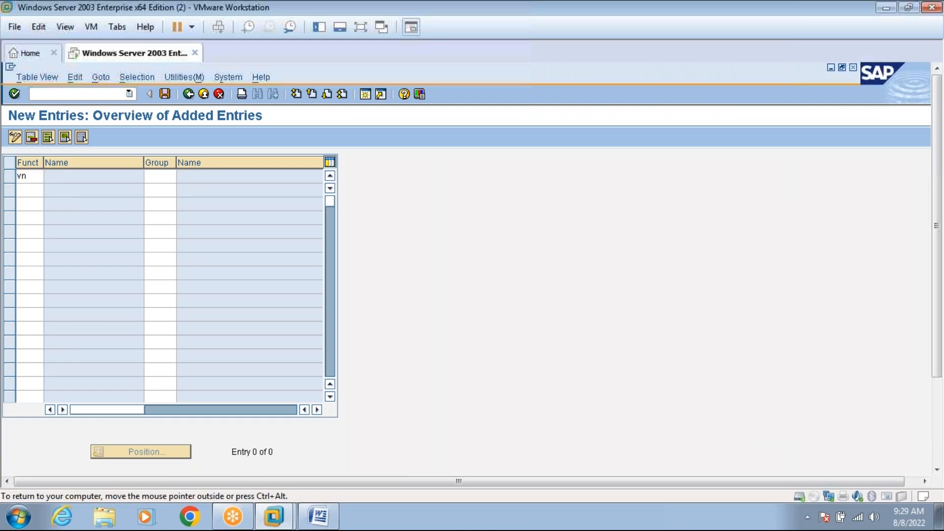
click(164, 176)
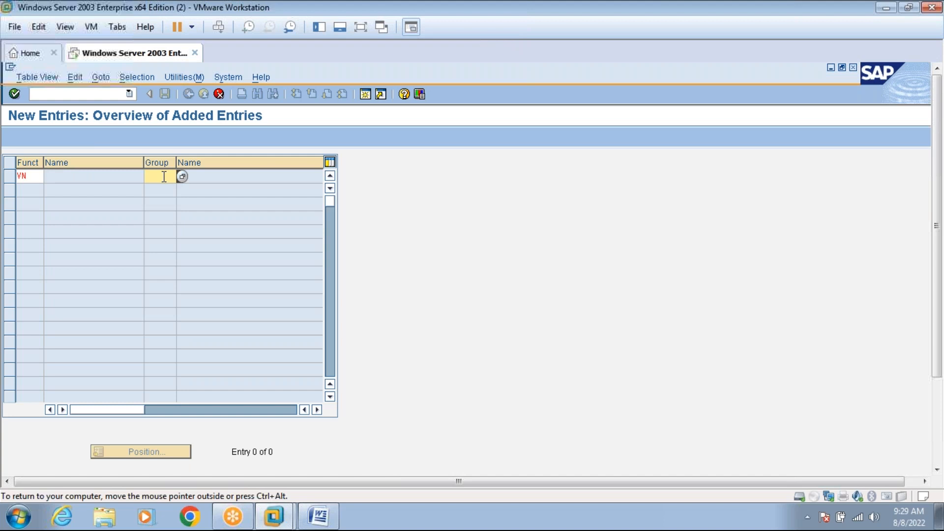
text(zaaa)
key(Return)
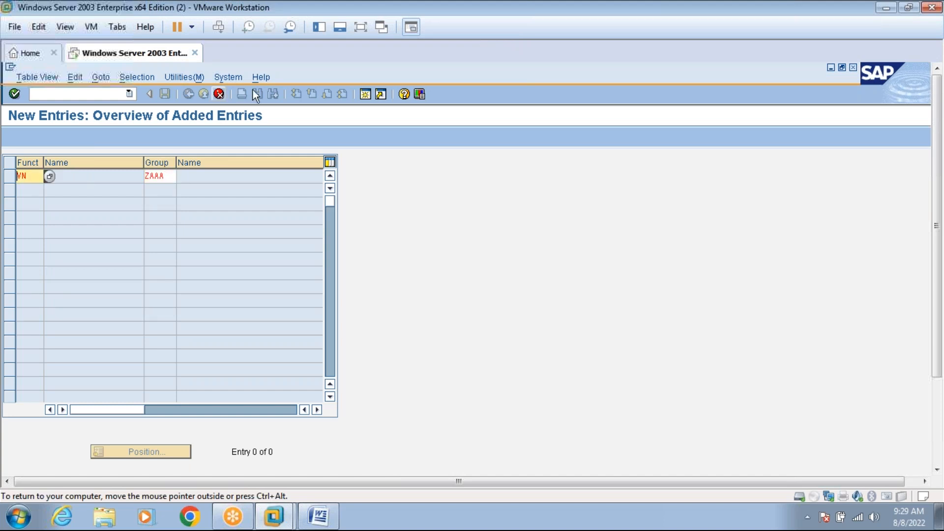
click(360, 28)
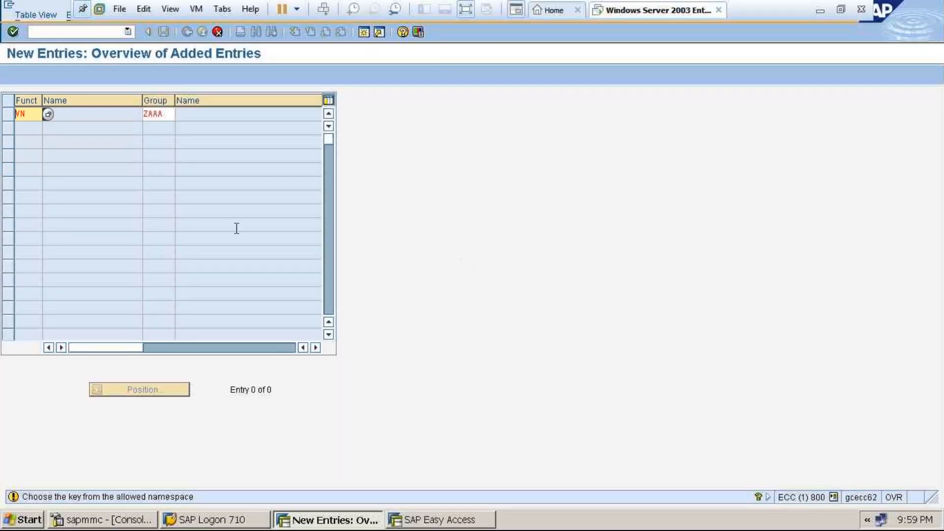
key(Return)
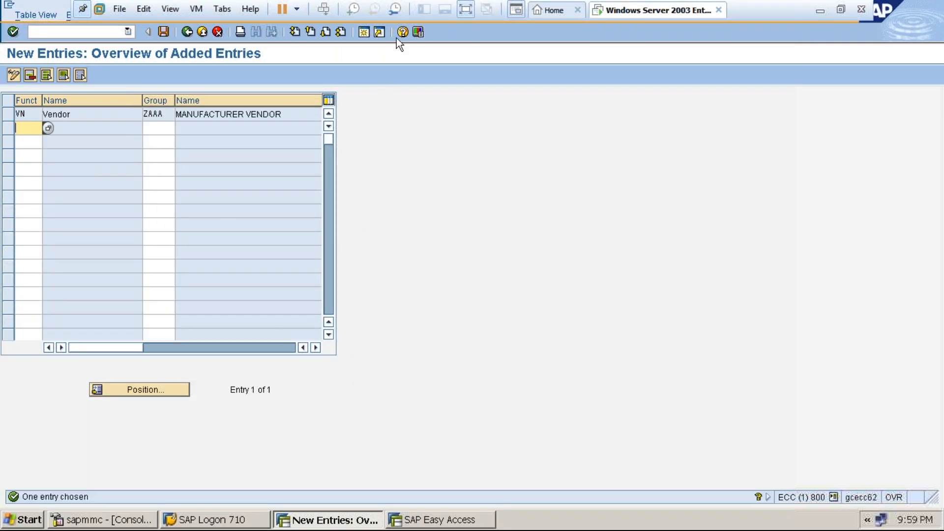
click(465, 10)
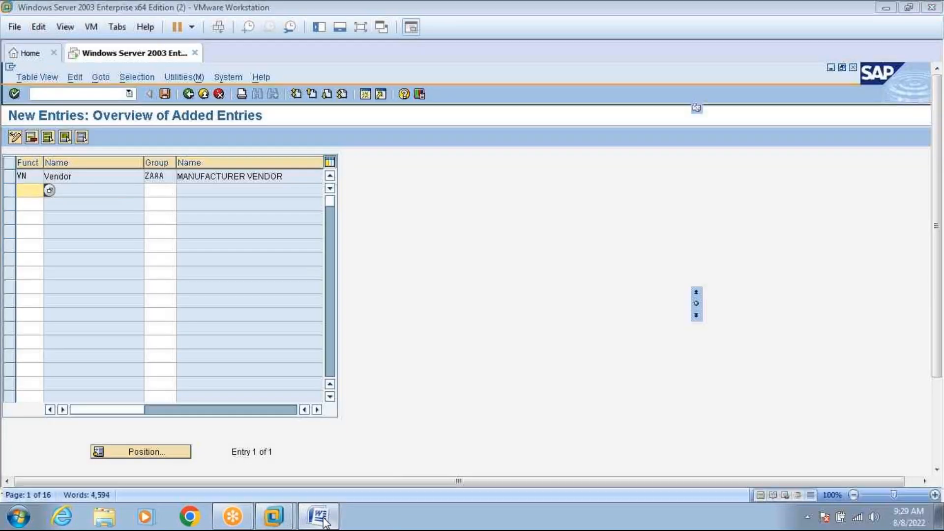
Add partner function OA (Ordering Address) for account group ZAAA.
click(323, 518)
click(323, 519)
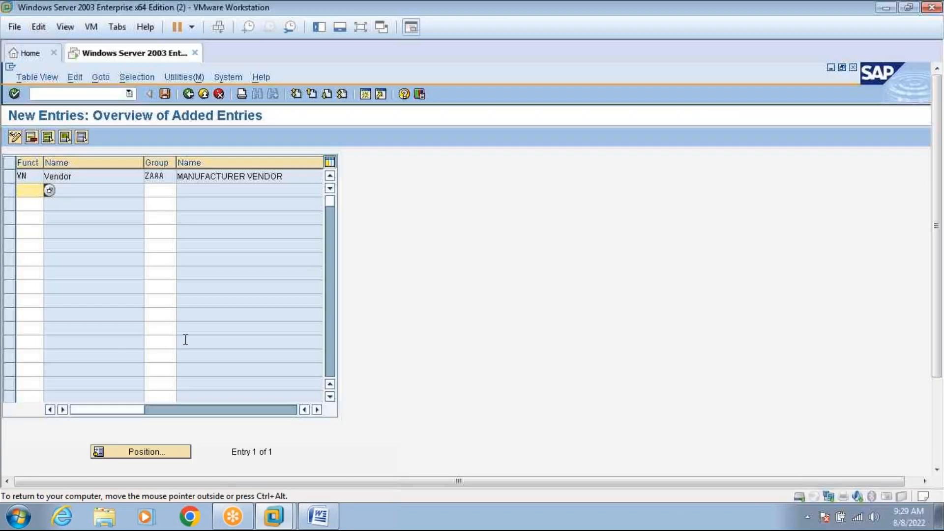
text(oa)
click(160, 190)
text(ZAAA)
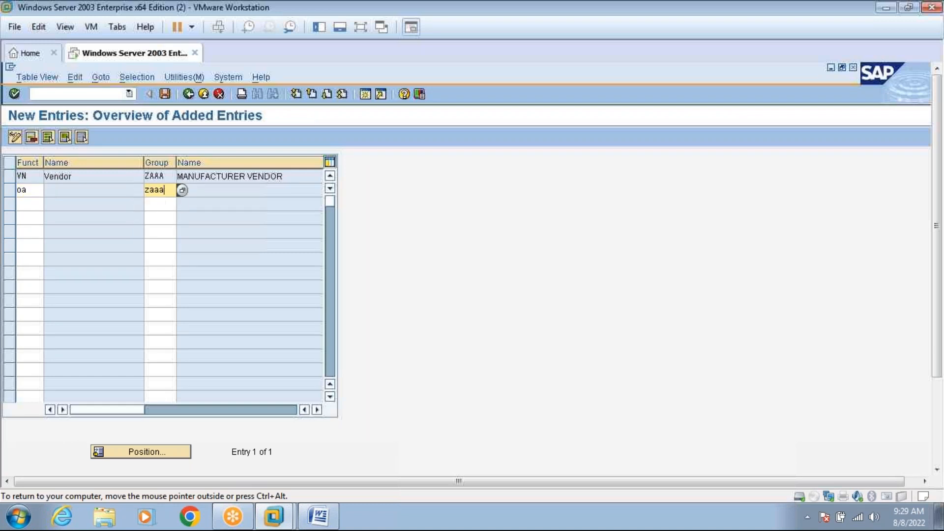
key(Return)
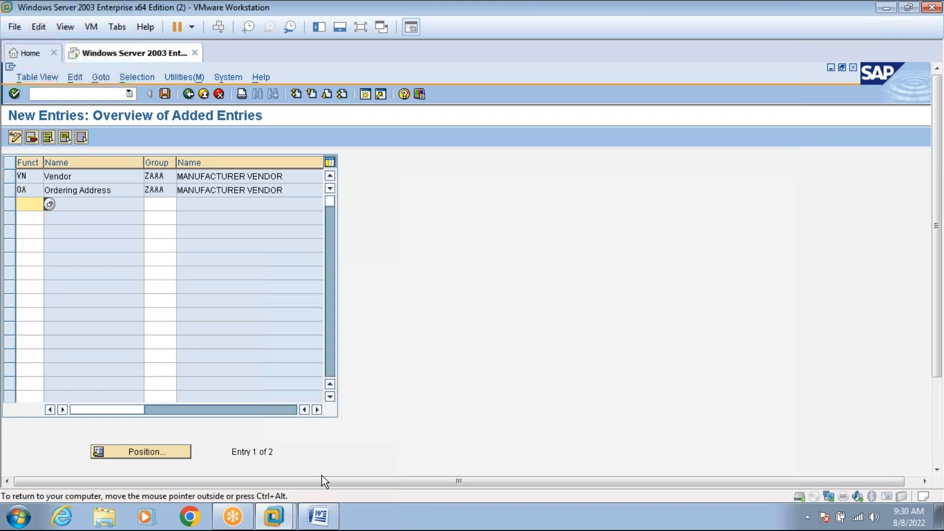
click(326, 518)
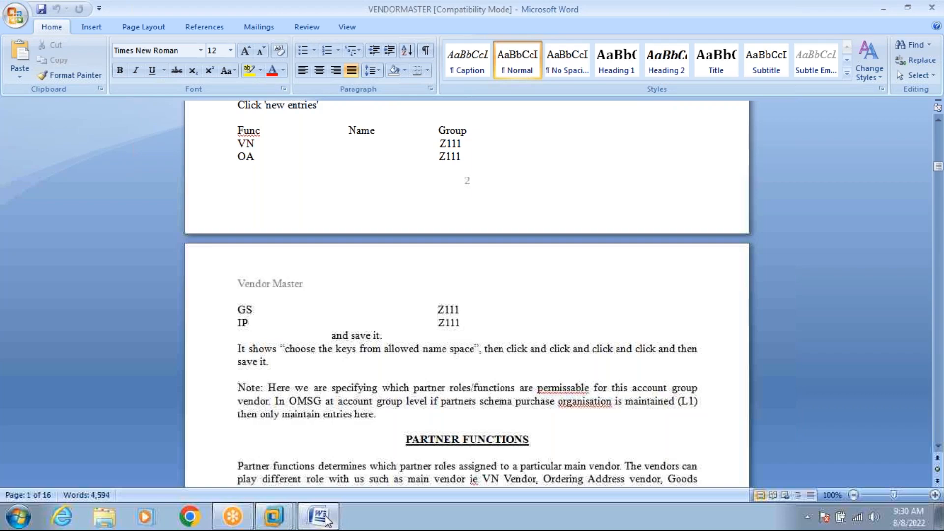
Enter partner functions GS and IP, assigning the IP row to group ZAAA.
click(321, 516)
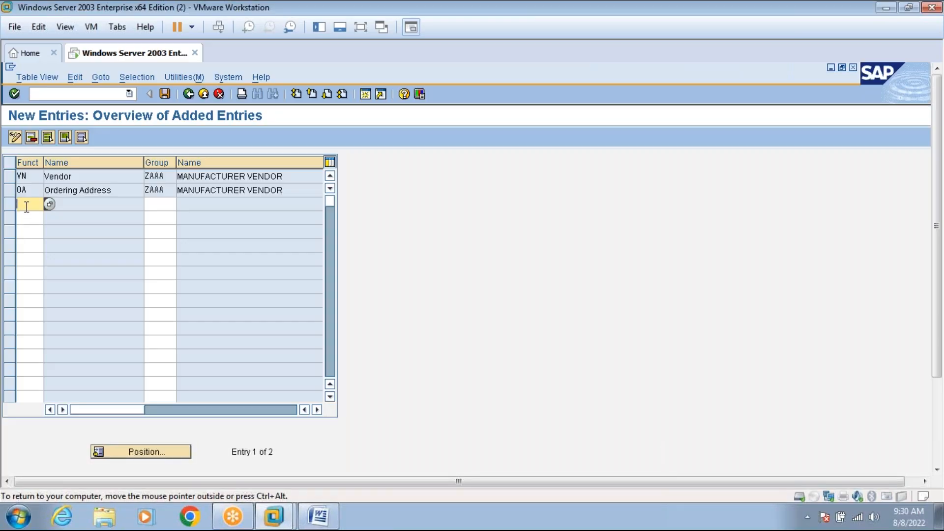
text(GS)
key(Return)
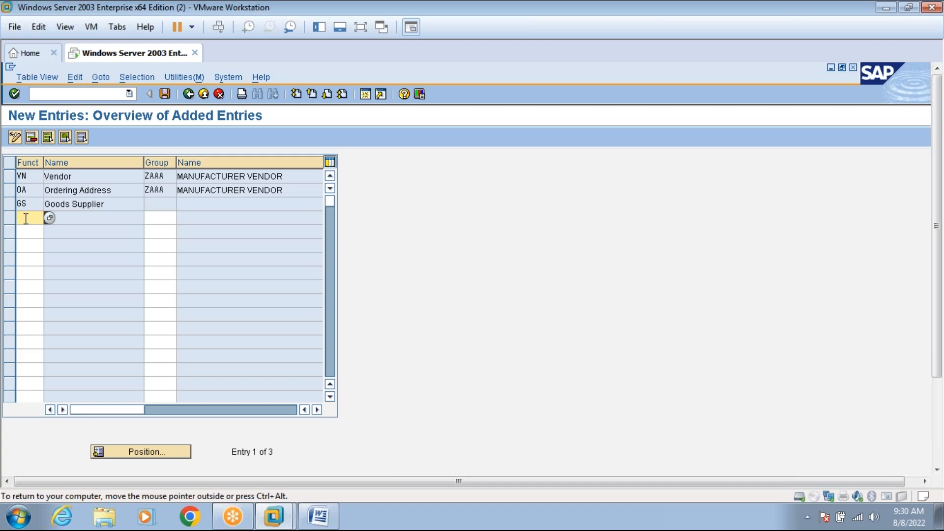
text(IP)
key(Return)
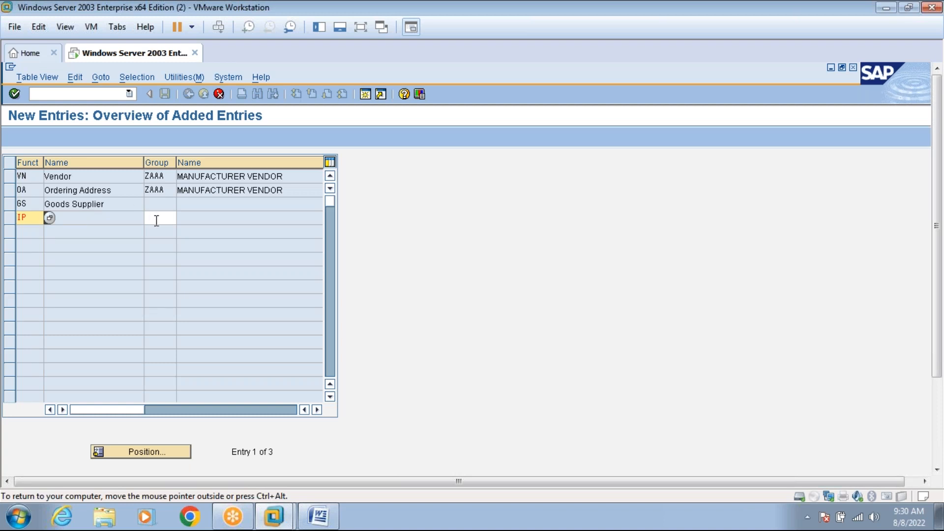
click(154, 218)
text(zaaa)
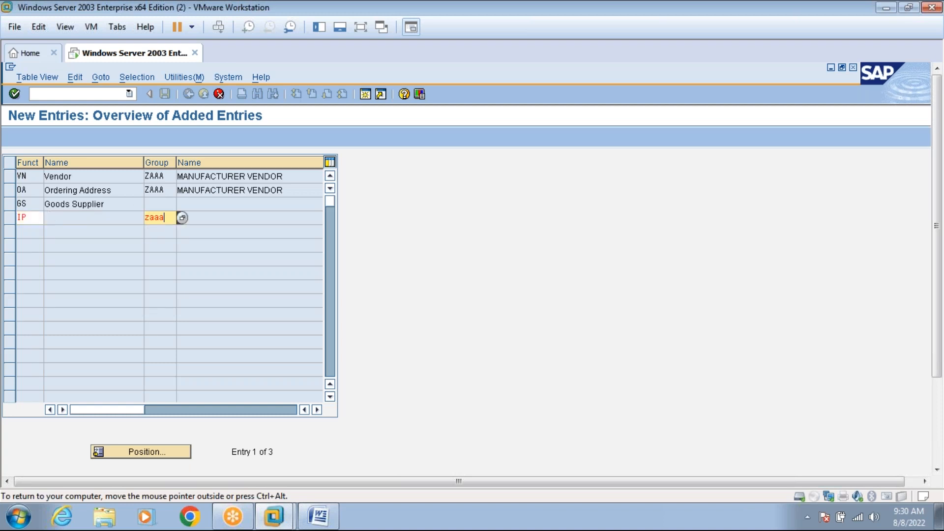
key(Return)
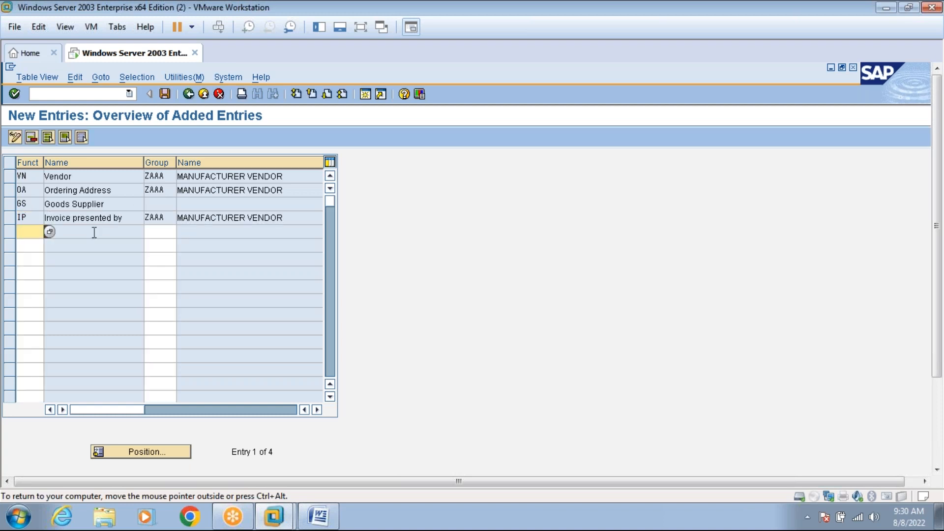
Replace the group-less GS row with GS for ZAAA and save the entries.
click(12, 207)
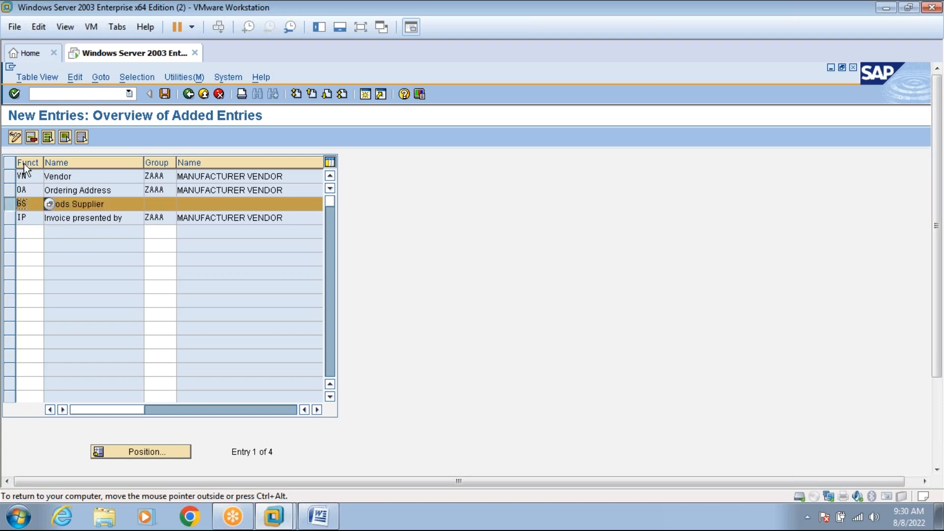
click(30, 137)
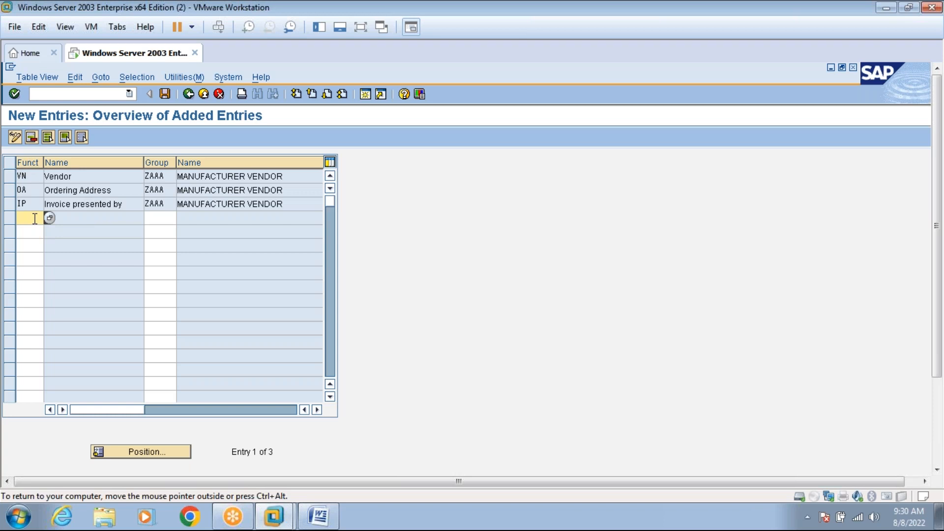
text(gs)
click(154, 218)
text(zaaa)
key(Return)
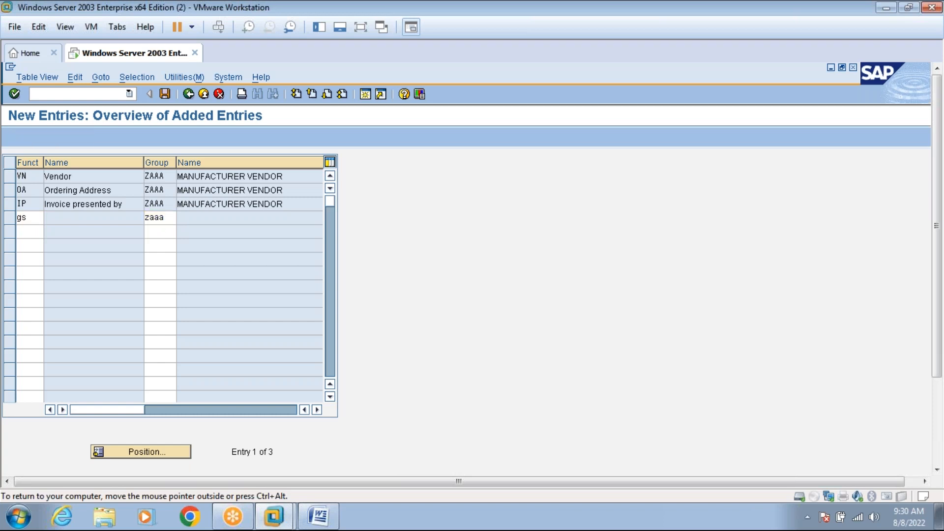
click(165, 94)
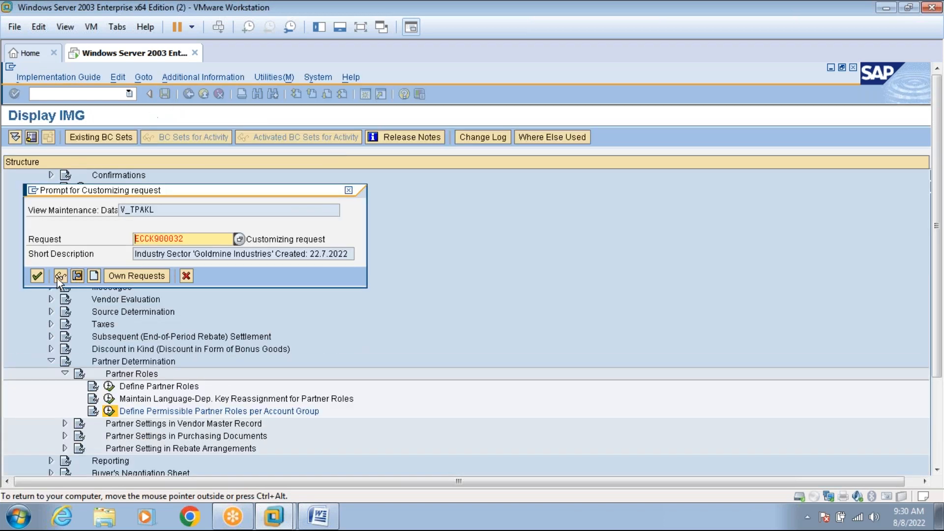
Accept the proposed customizing request and back out of the new entries and IMG screens.
click(42, 271)
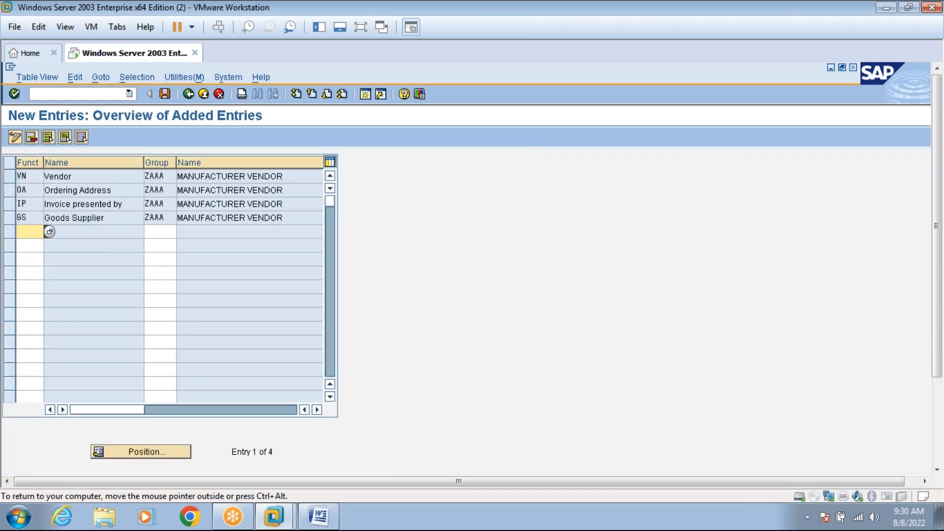
click(188, 94)
click(189, 95)
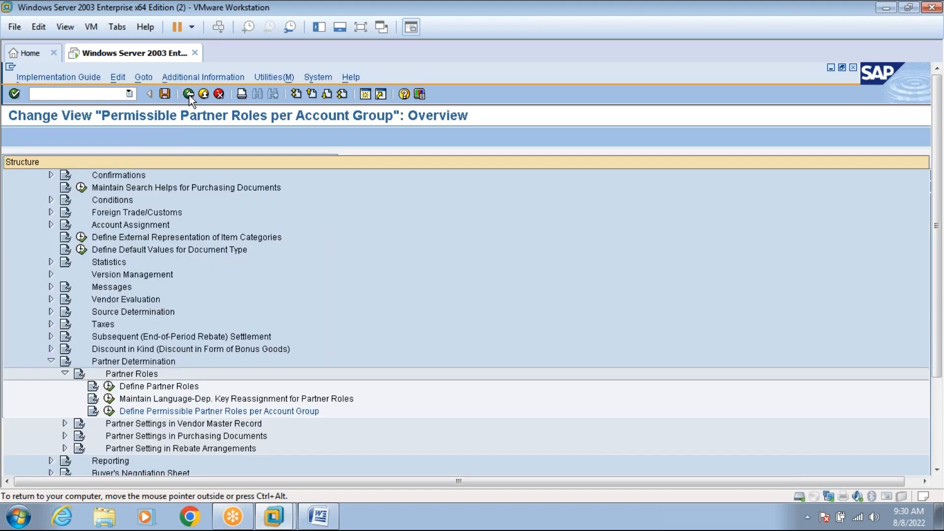
click(189, 95)
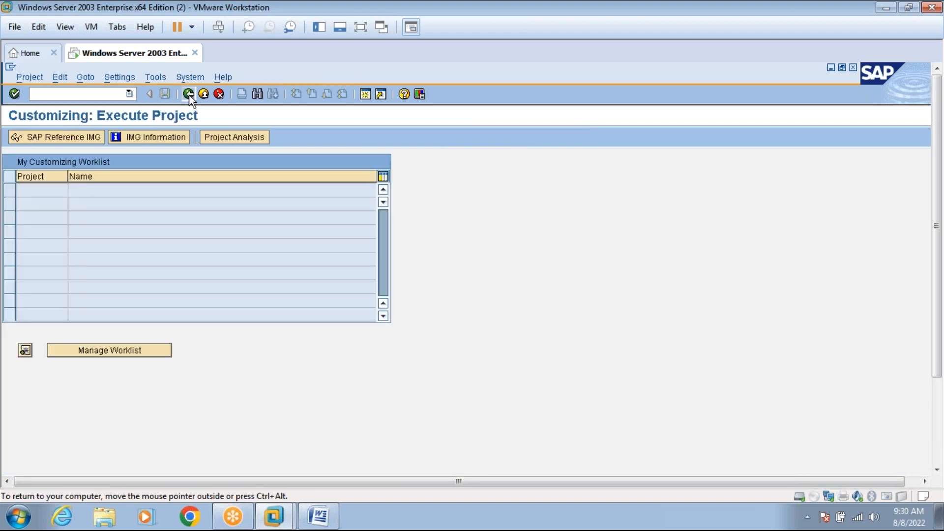
click(189, 95)
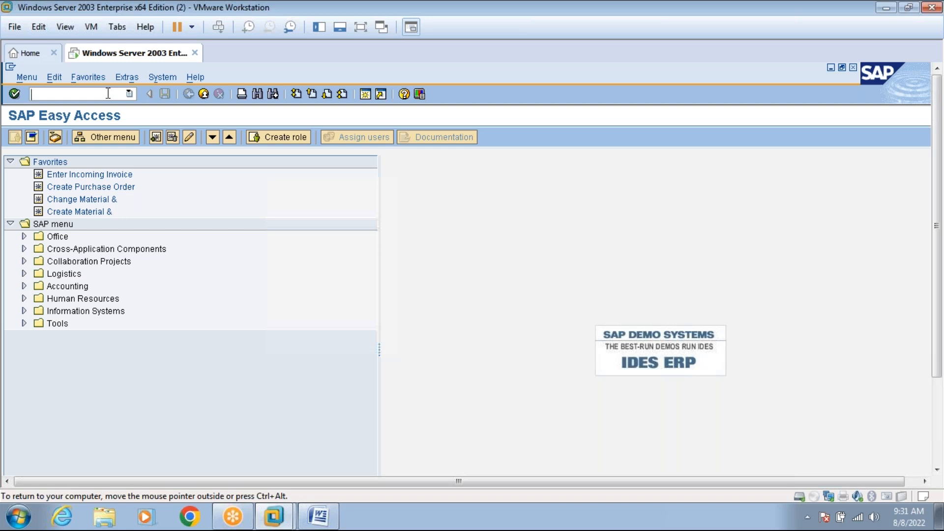
Start creating a vendor with XK01.
text(xk01)
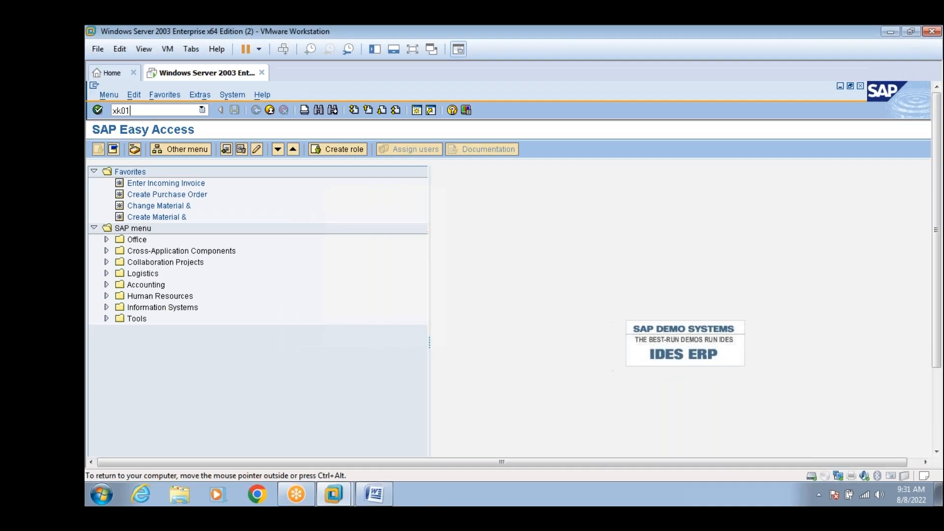
key(Return)
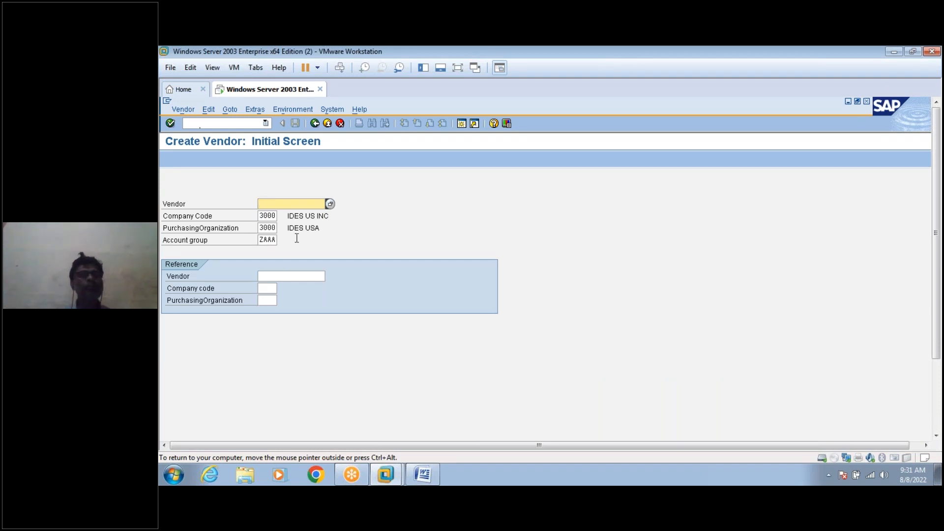
key(Return)
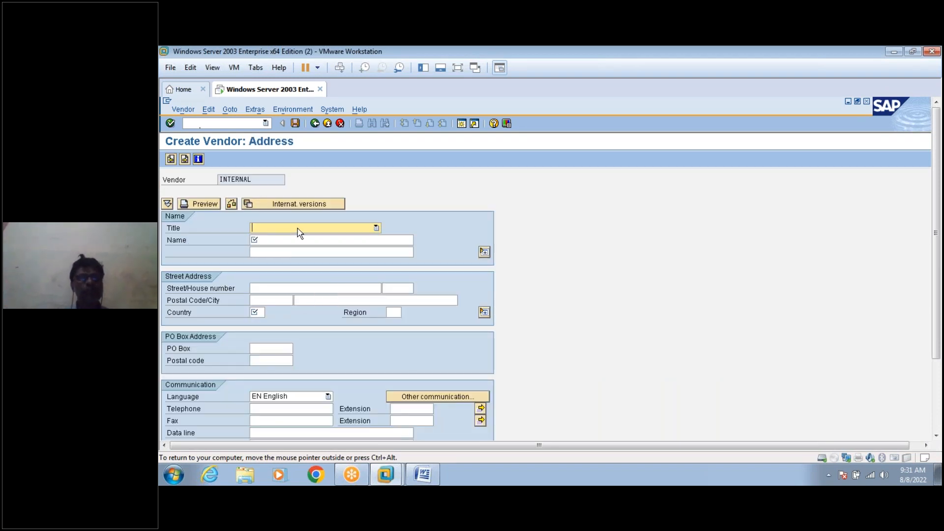
Enter title Dr., name Dr.Reddy's Lab and second line 'Ameerpet, Near Lal Bungalow'.
text(Dr.)
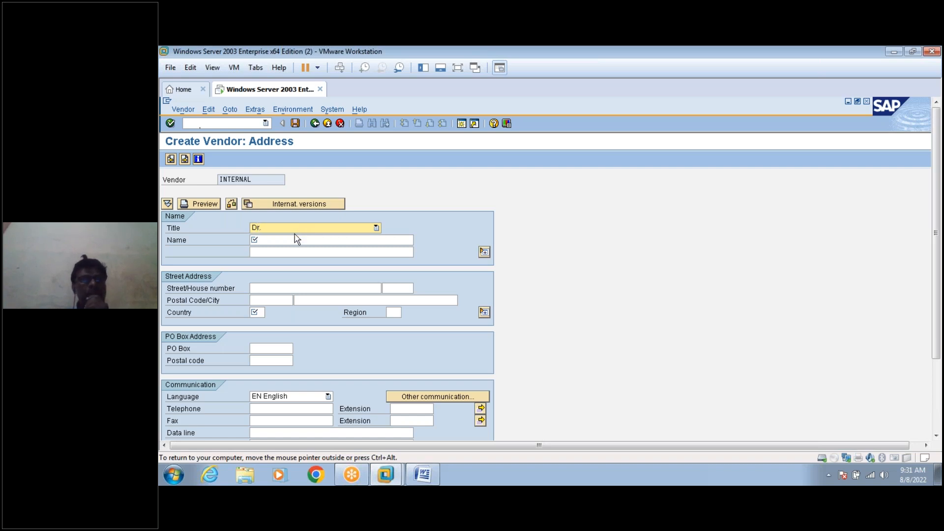
click(294, 240)
text(d)
click(292, 250)
click(292, 250)
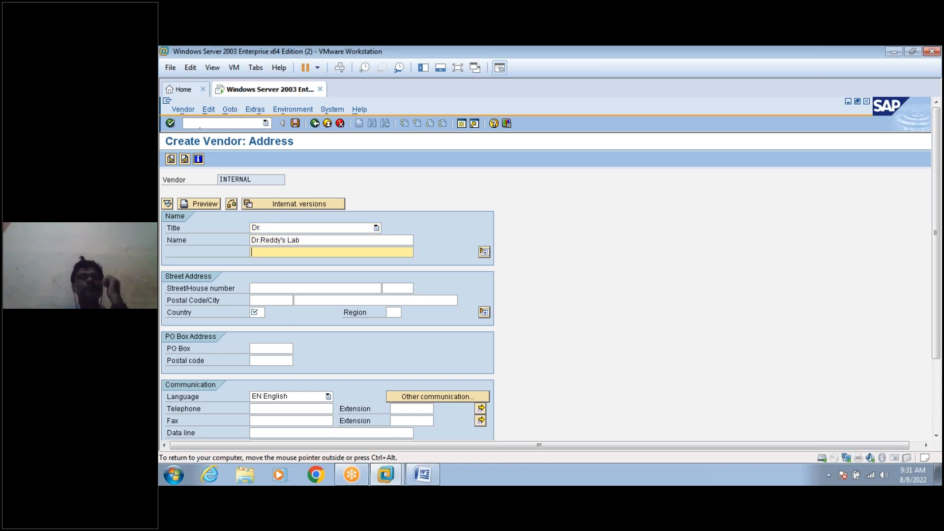
click(294, 252)
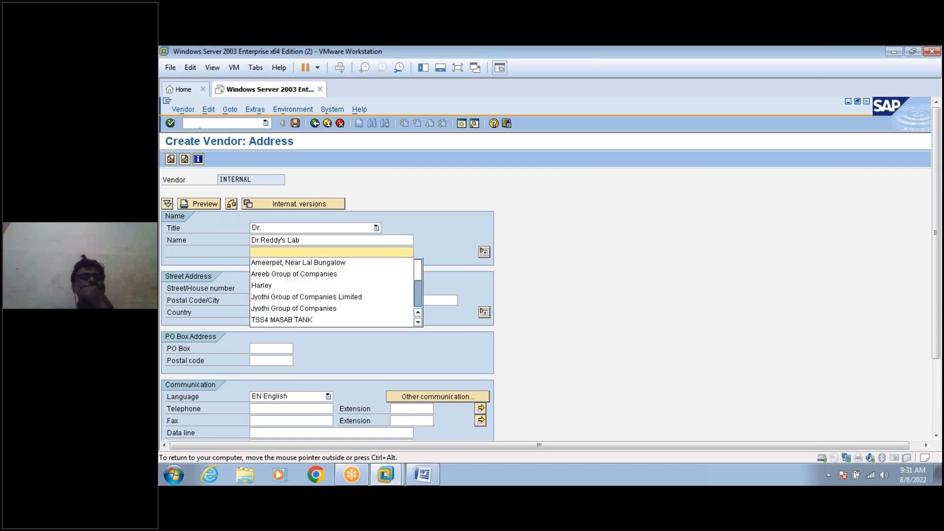
click(296, 264)
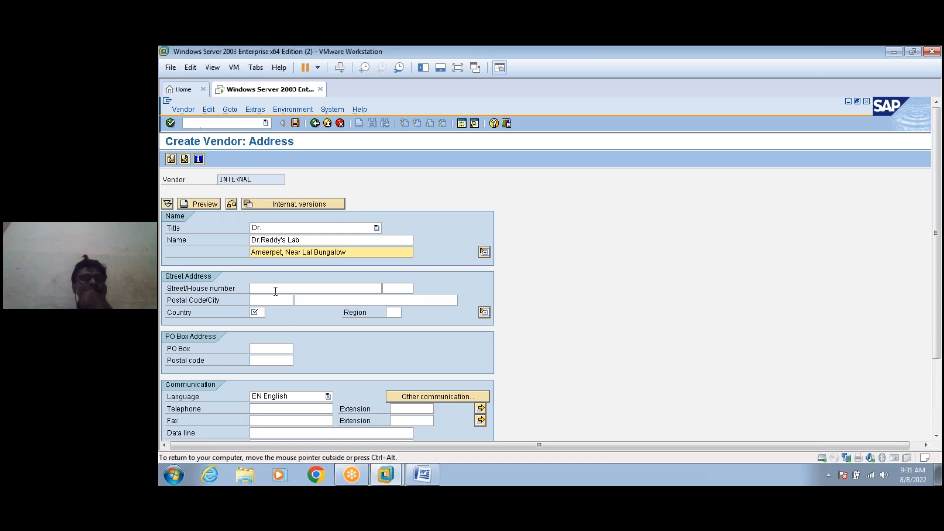
Enter street Ameerpet, postal code 500001 and country IN, then advance to Payment transactions.
click(275, 289)
text(Ameerpet)
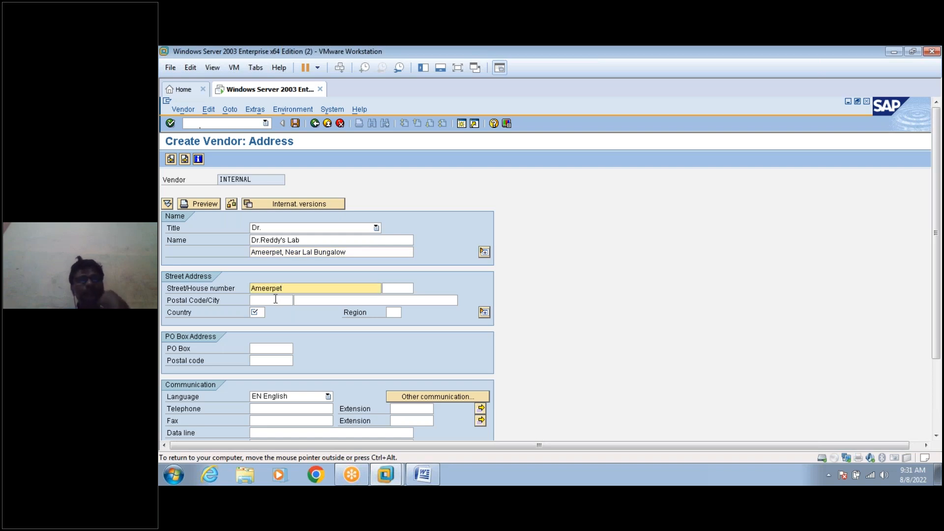
click(276, 300)
text(500001)
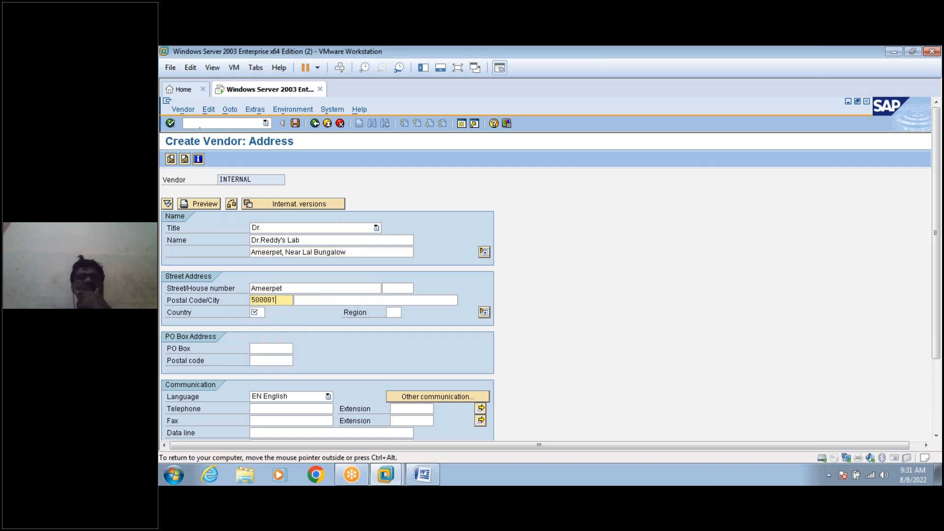
key(Tab)
text(in)
click(395, 312)
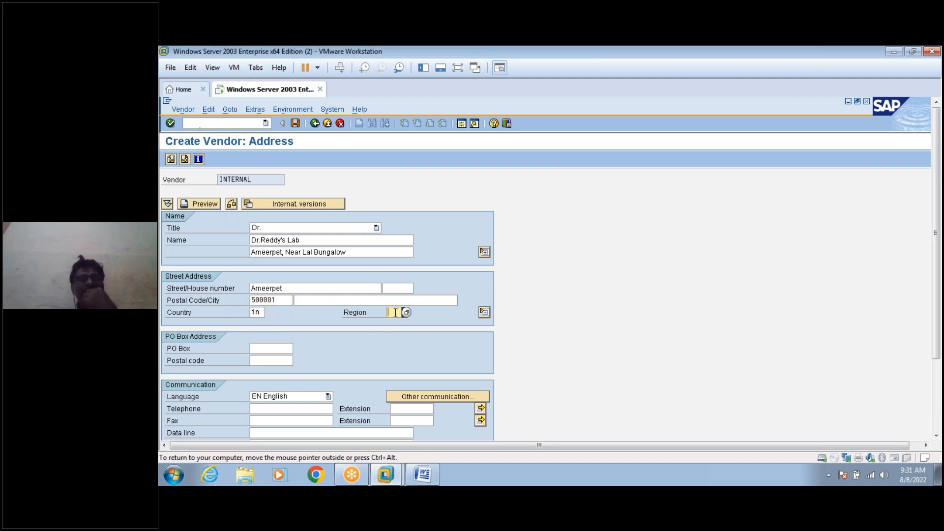
key(Return)
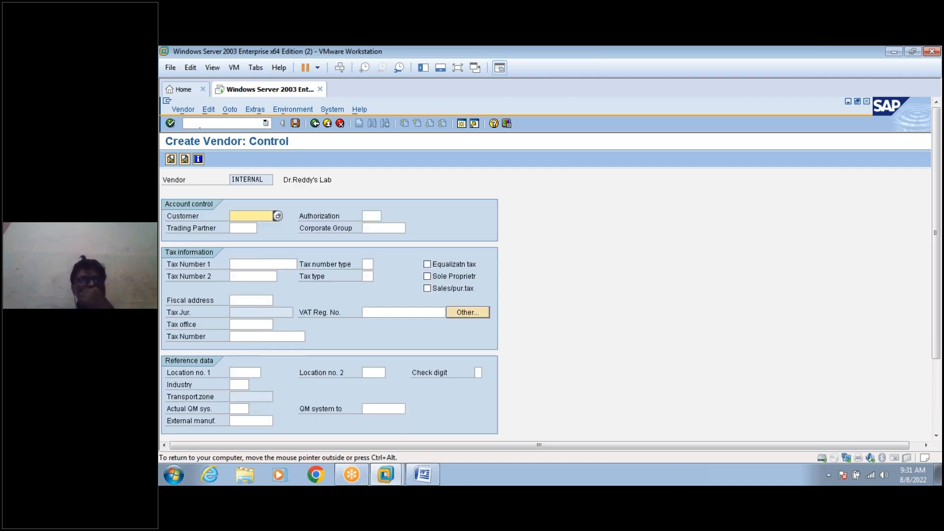
key(Return)
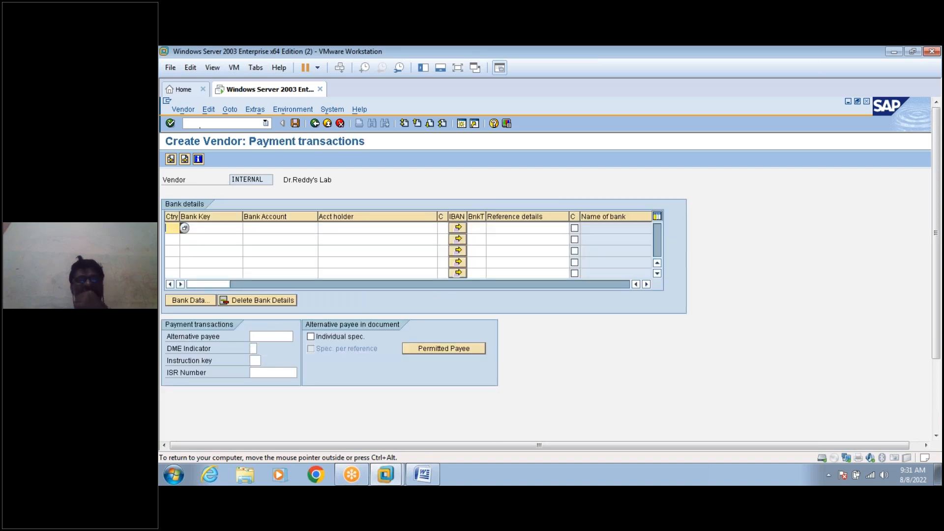
Add an IN/ICICI bank row with account number and holder, then move to company code 3000 accounting data.
text(in)
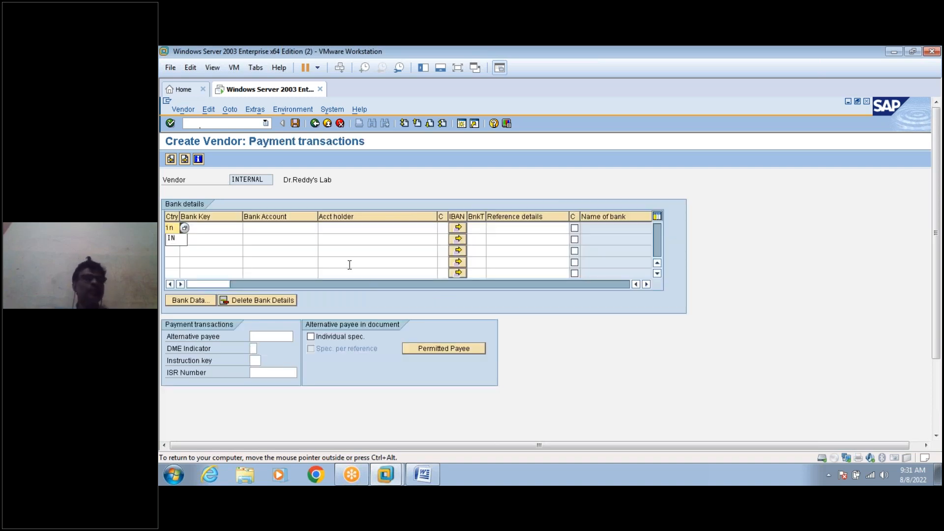
click(178, 239)
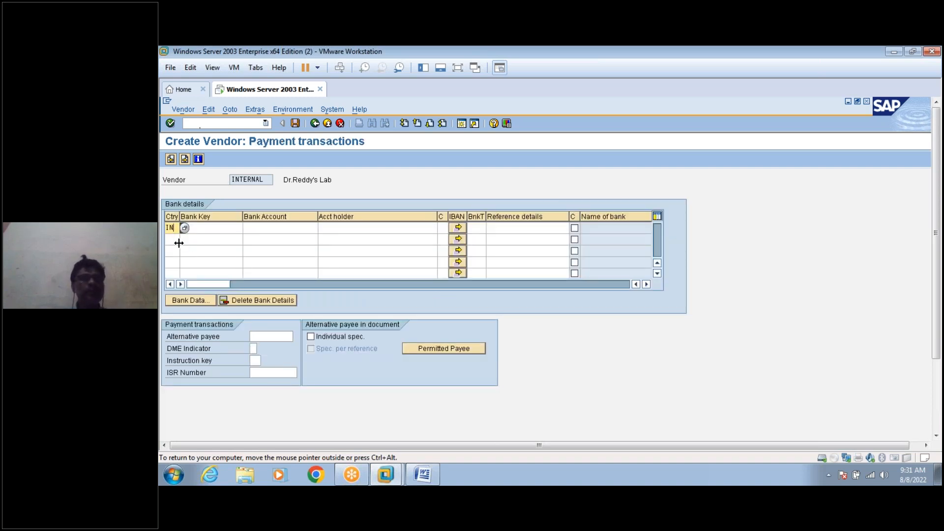
click(209, 229)
text(ICICI)
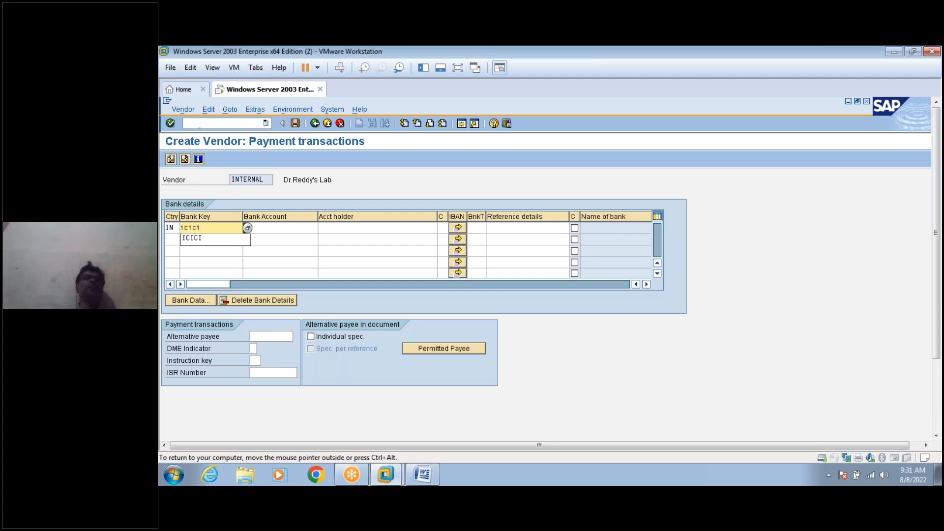
click(207, 236)
click(264, 228)
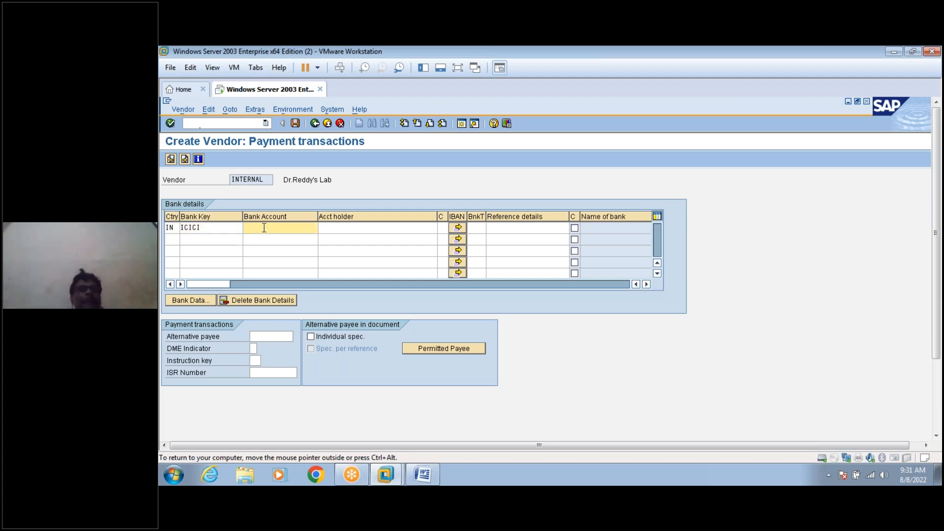
text(5343)
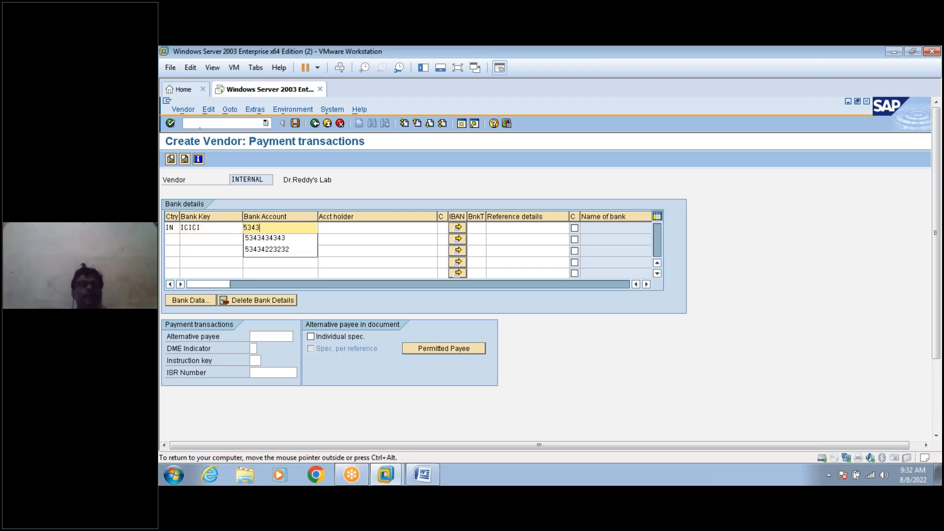
text(43434343)
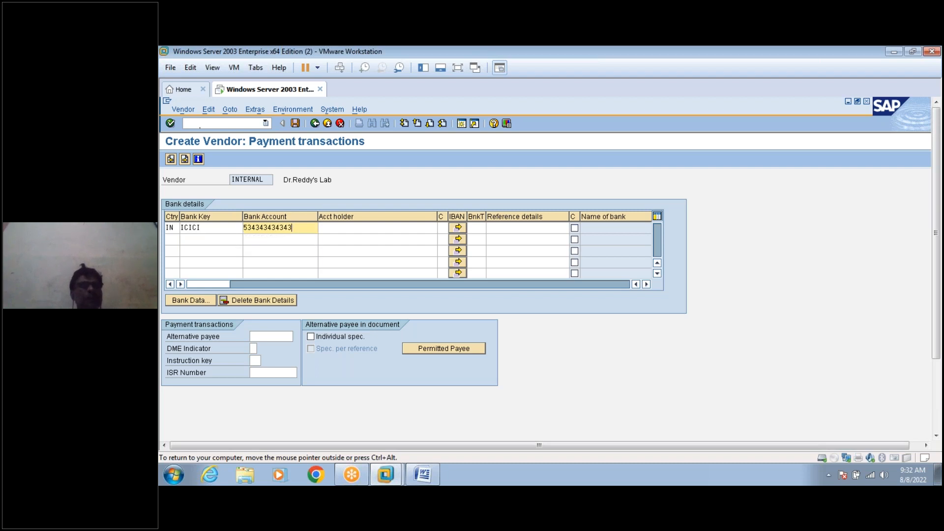
click(343, 228)
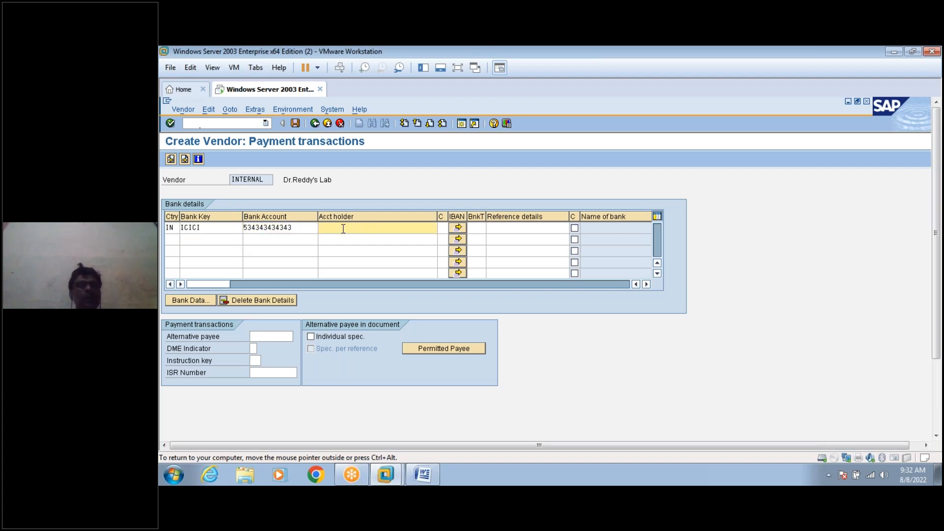
text(Rajesh)
key(Return)
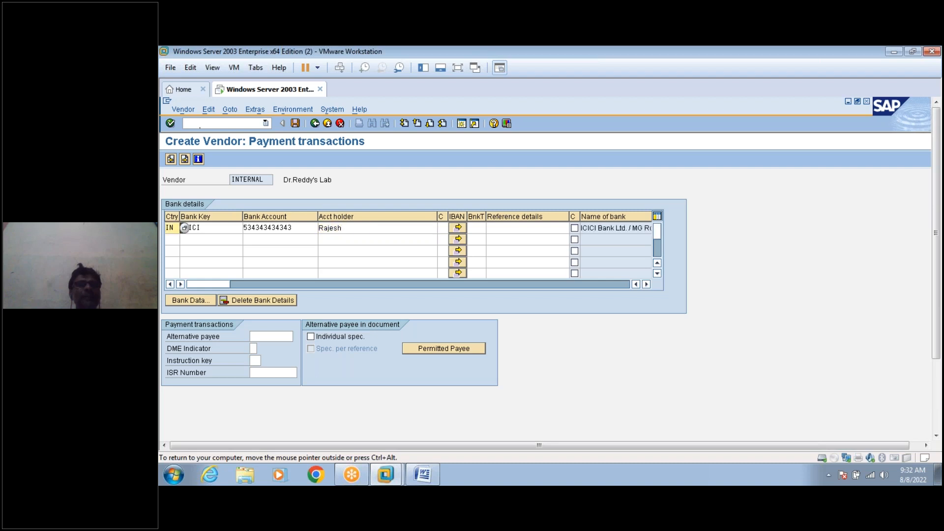
click(184, 159)
click(239, 228)
Set reconciliation account 160000 and cash management group A1, then enter order currency inr.
click(244, 237)
click(384, 252)
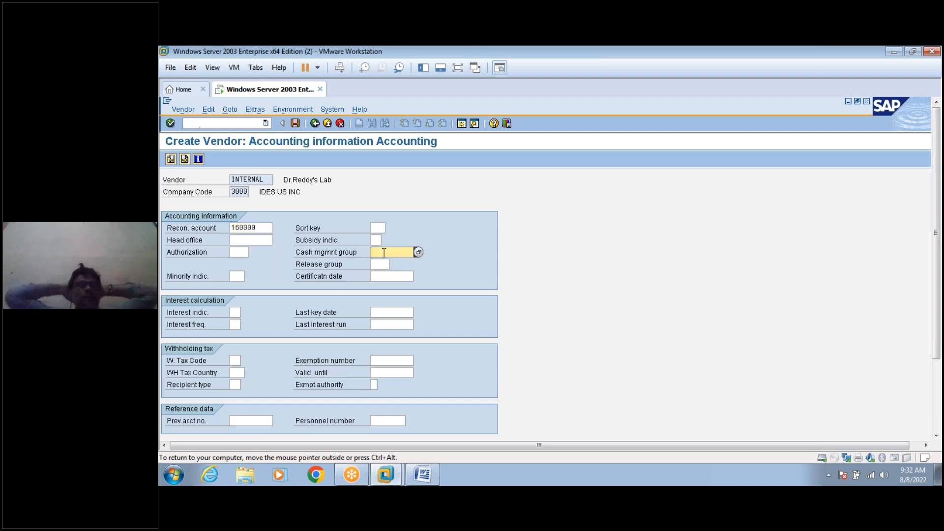
text(a1)
key(Return)
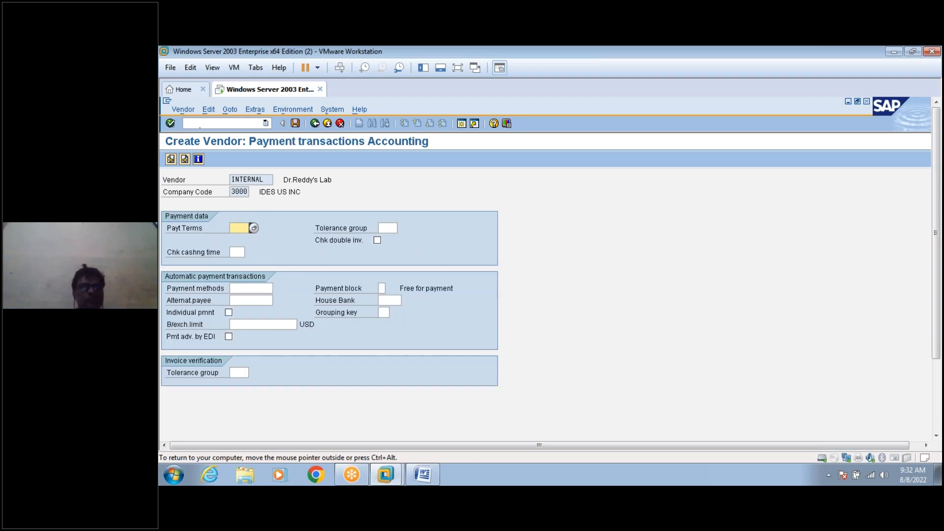
key(Return)
key(Return)
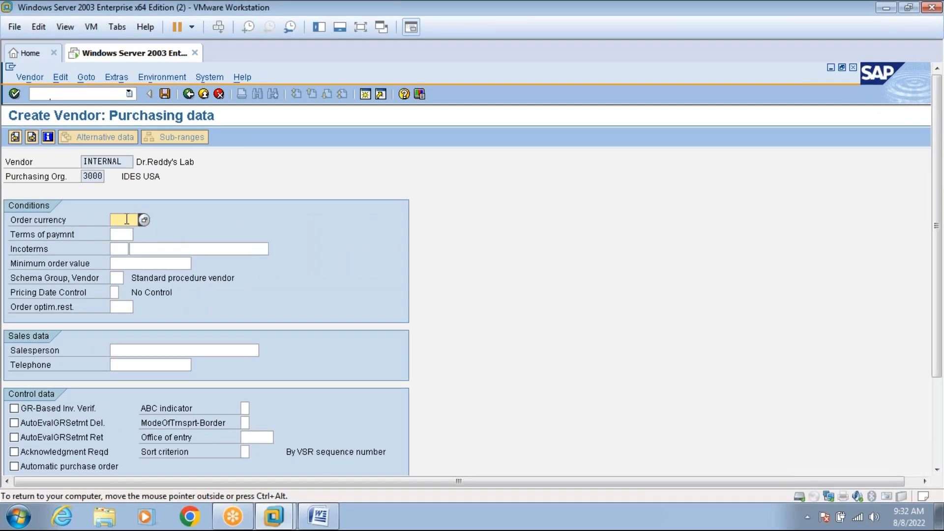
text(inr)
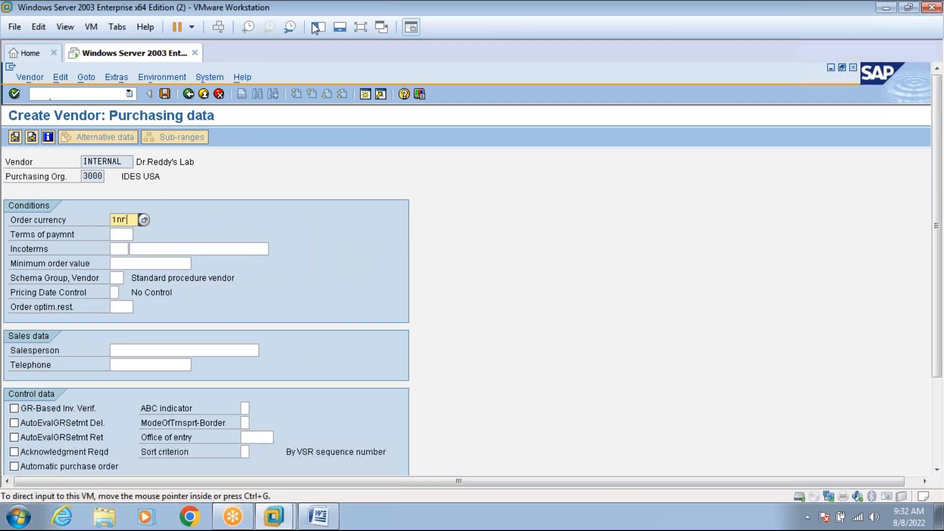
click(359, 27)
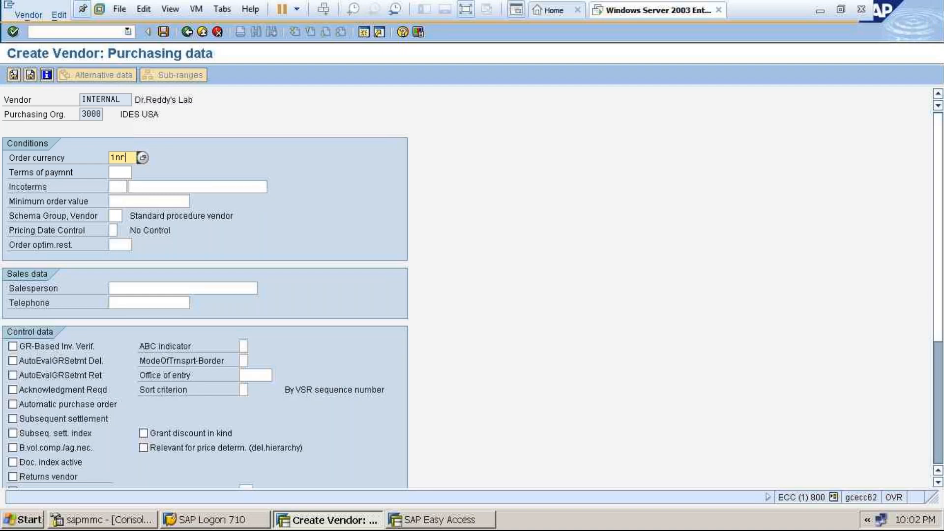
Save the new vendor for company code 3000 and purchasing org 3000 from the last data screen.
key(Return)
key(Return)
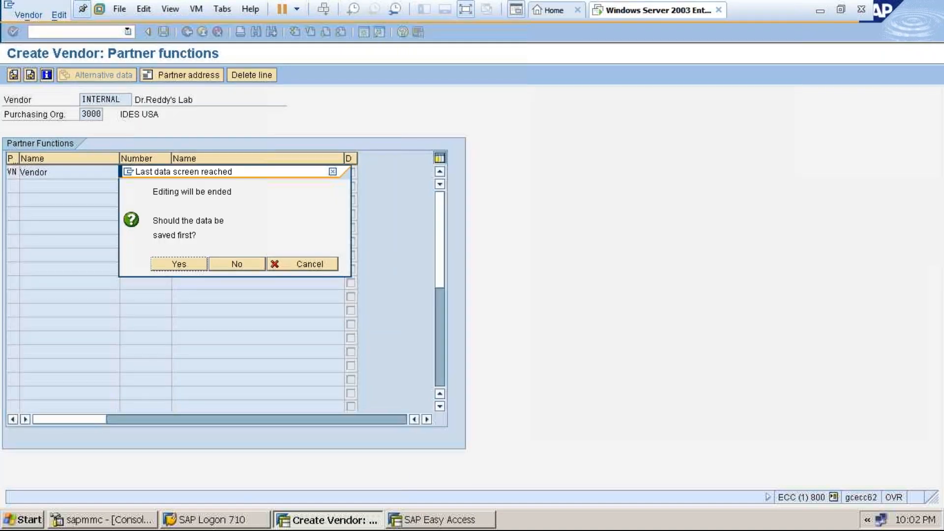
click(196, 266)
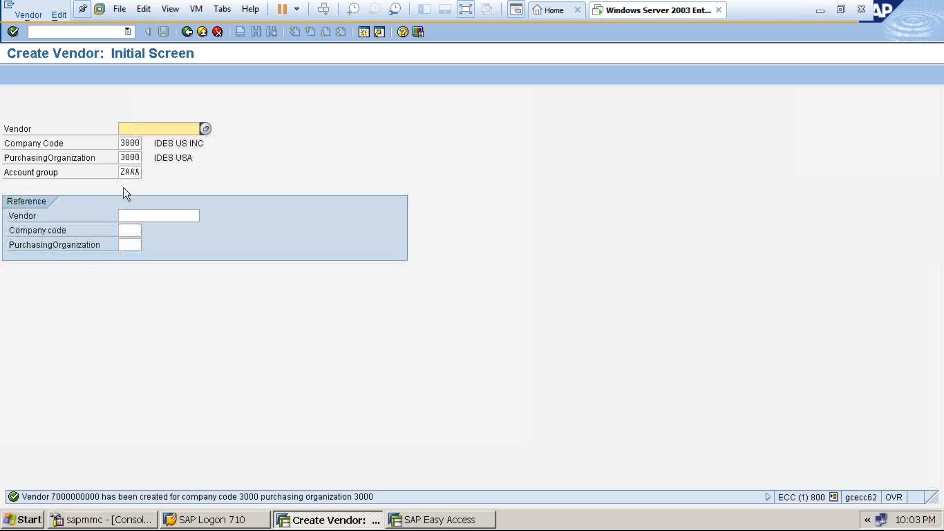
click(129, 172)
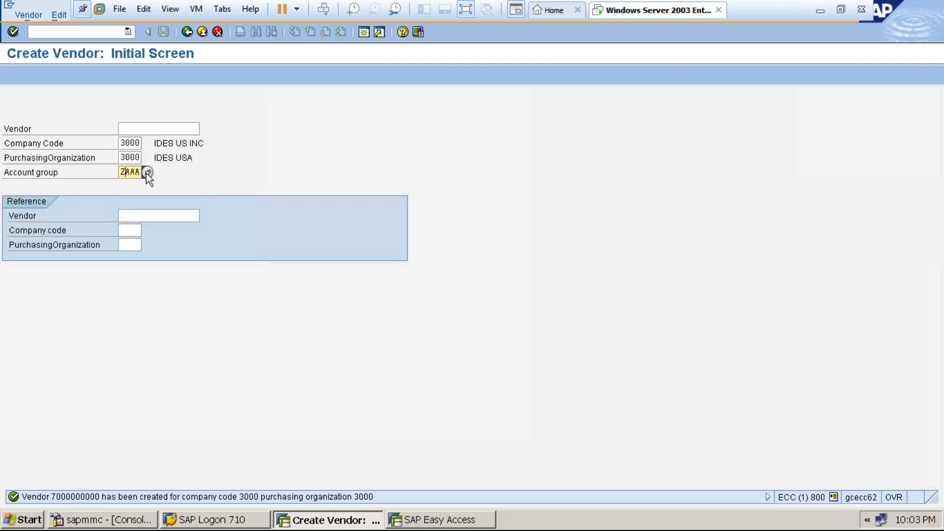
List the 39 vendor account groups and select ZAAA Manufacturer Vendor with number range Z4.
click(147, 172)
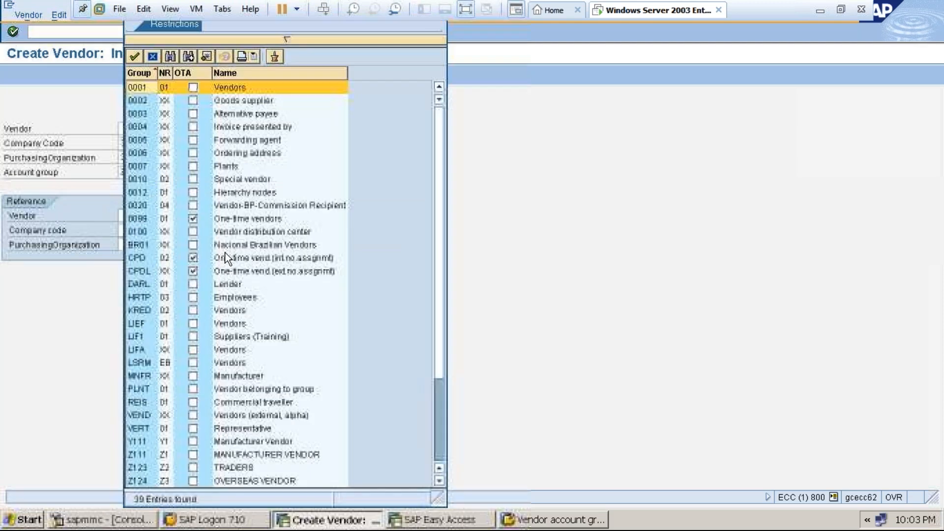
click(441, 441)
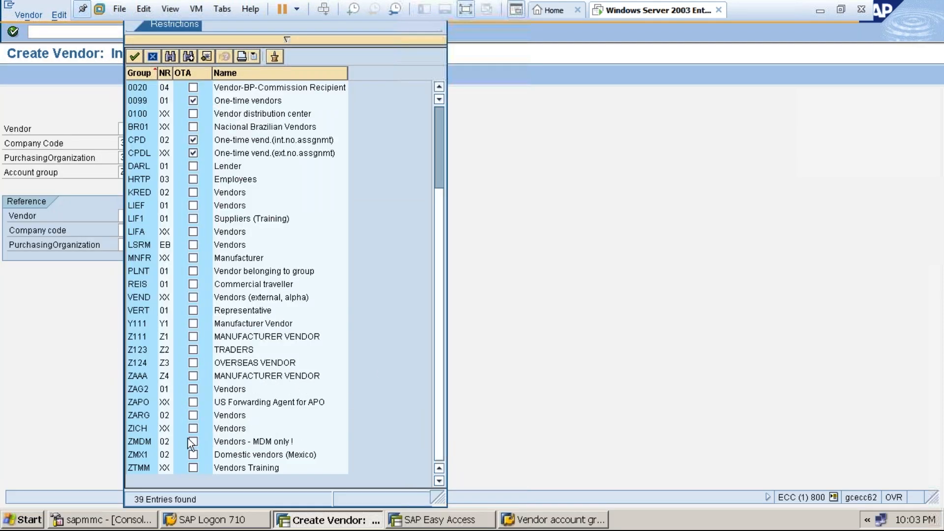
click(149, 377)
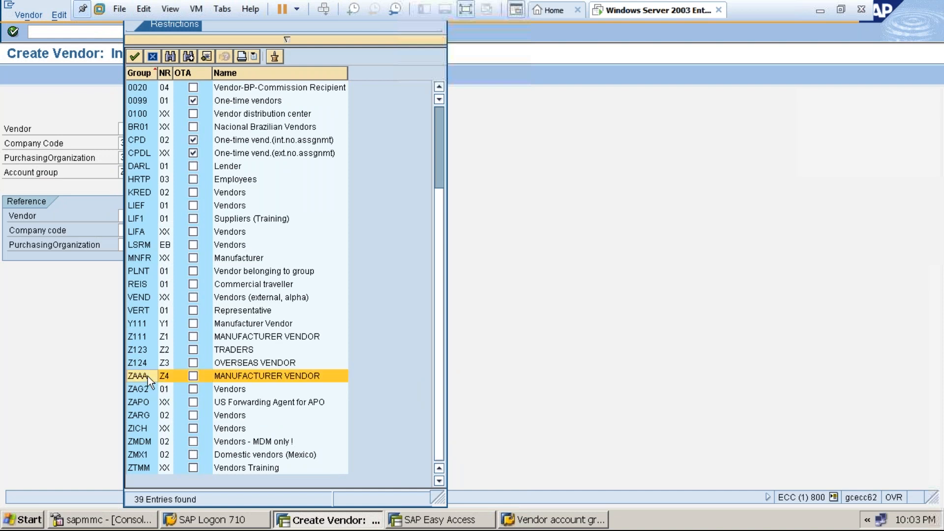
click(464, 9)
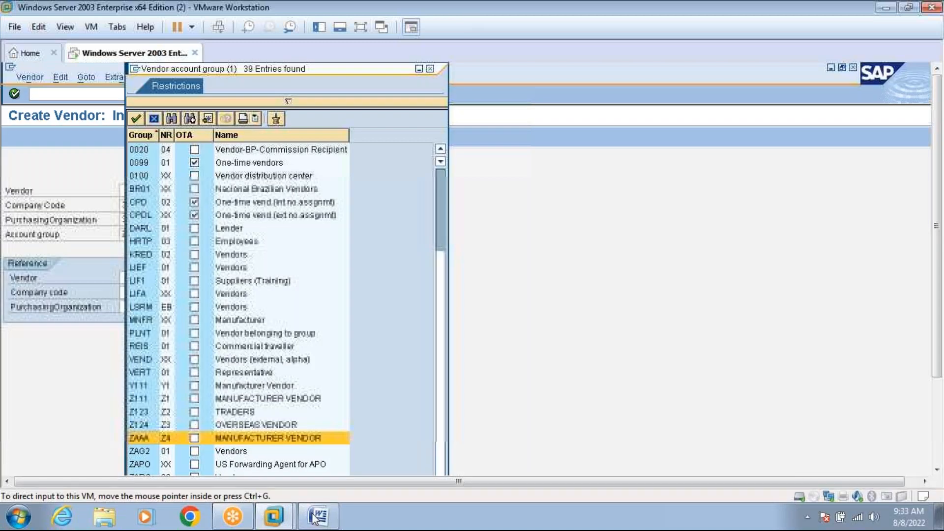
Bring up the VENDORMASTER notes in Word and scroll up to the Business Scenario table.
click(315, 516)
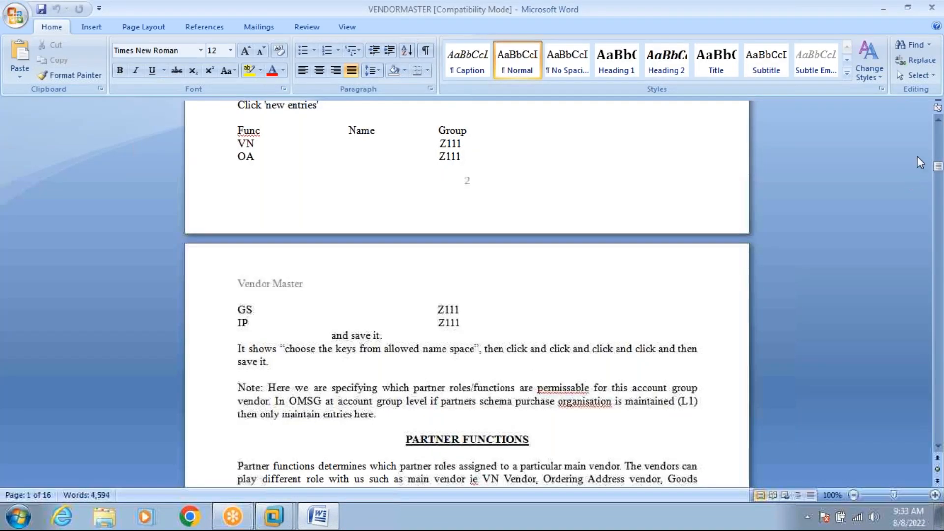
click(939, 137)
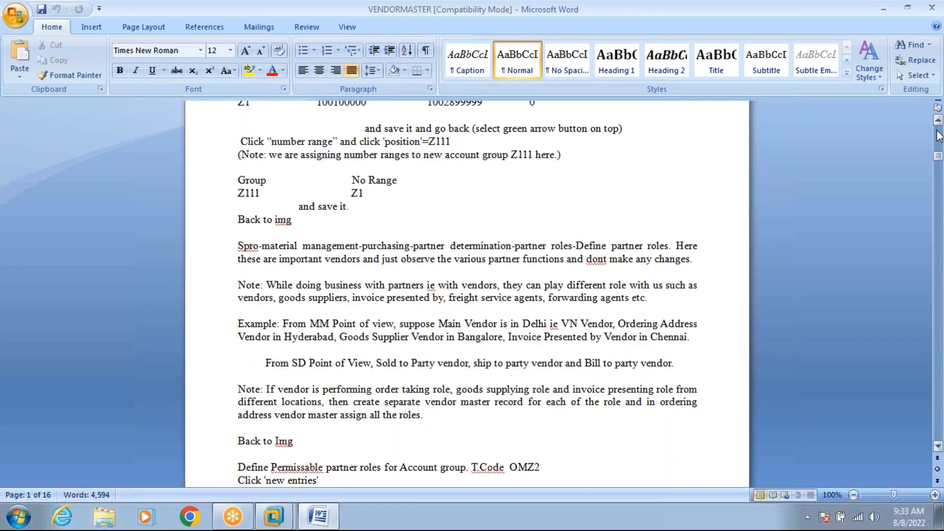
click(938, 122)
click(938, 121)
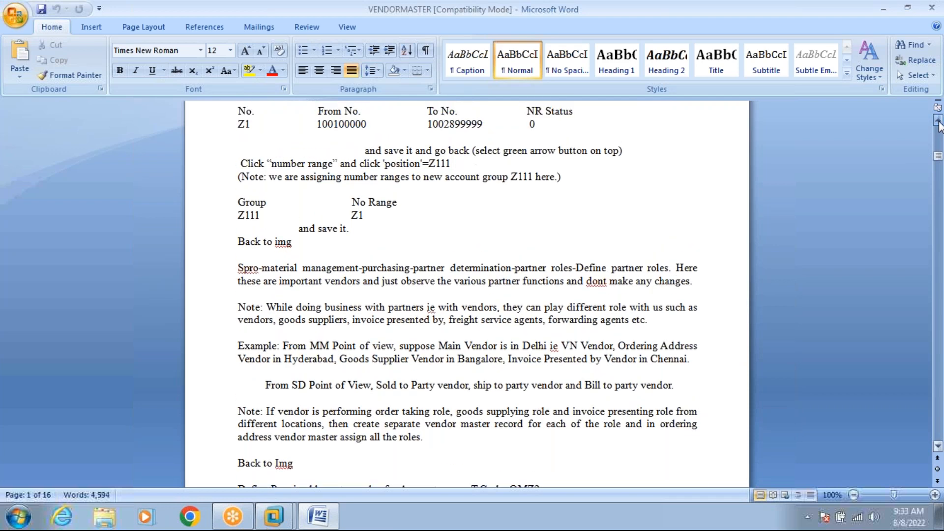
click(937, 121)
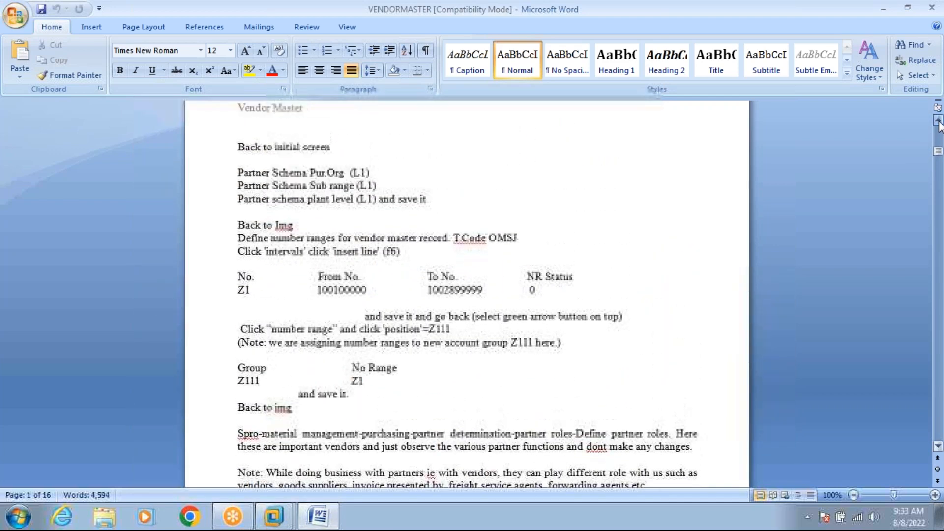
click(938, 121)
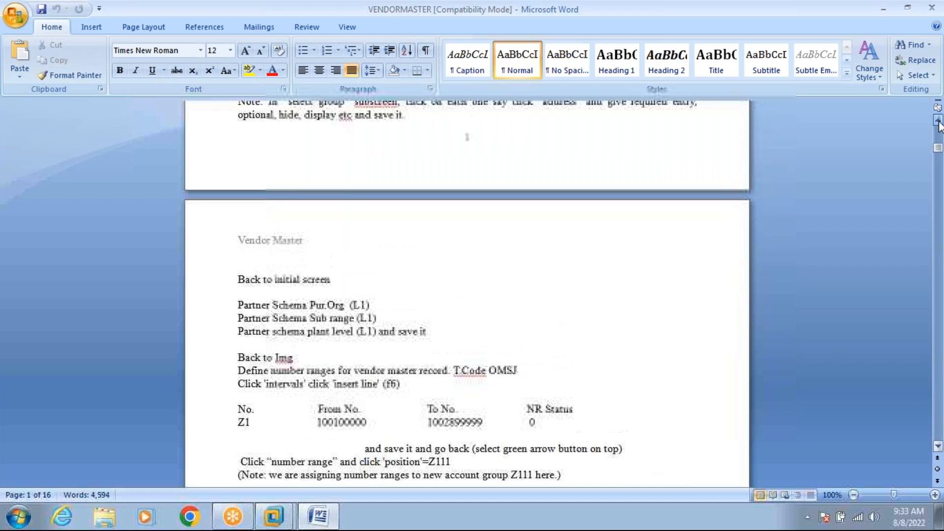
click(938, 121)
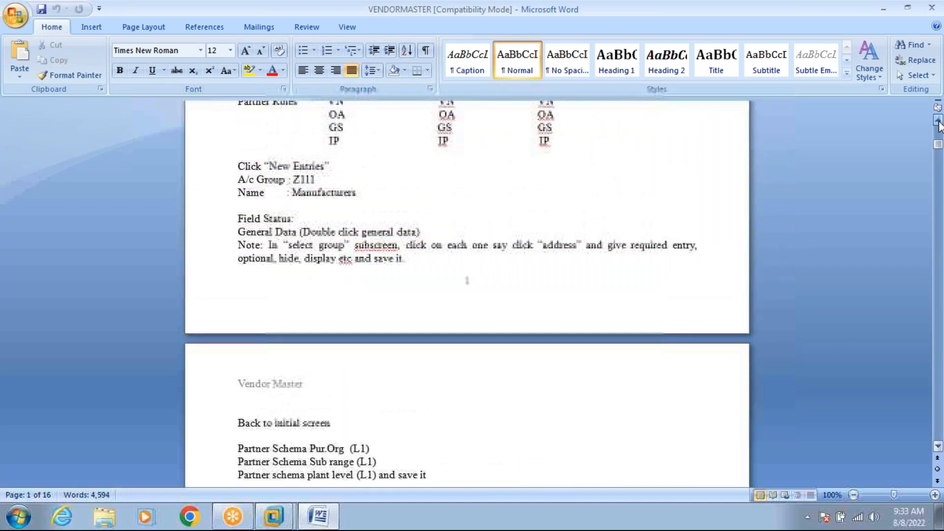
click(938, 121)
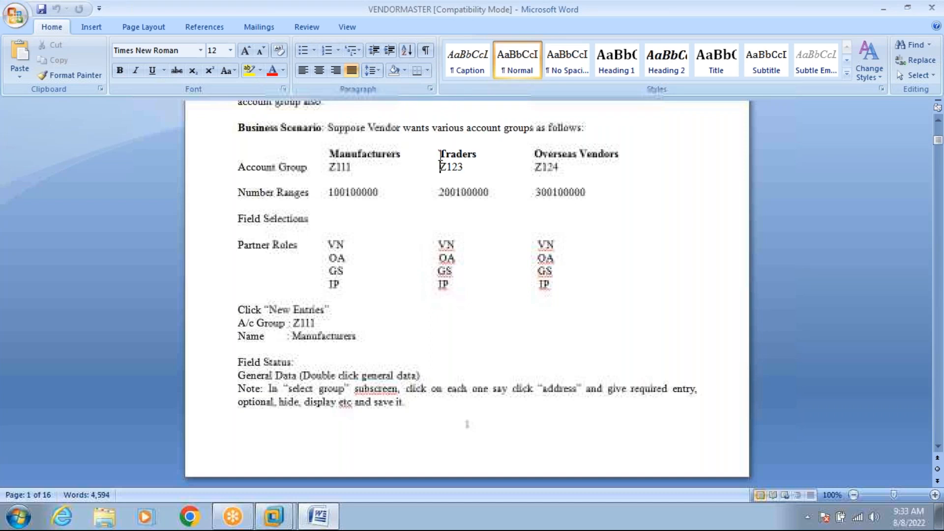
Review the Traders entry and the ranges 100100000, 200100000, 300100000 and Z111, then page down.
click(440, 154)
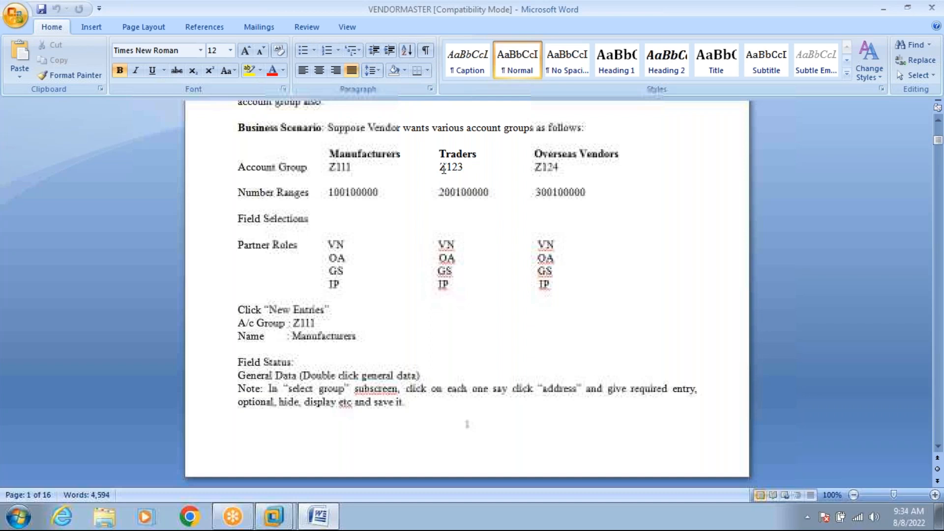
click(441, 195)
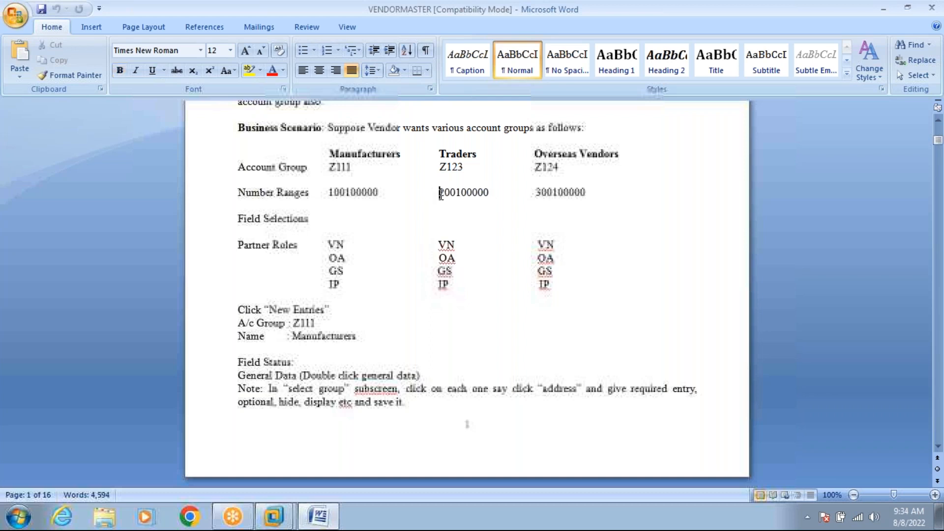
click(334, 192)
click(441, 195)
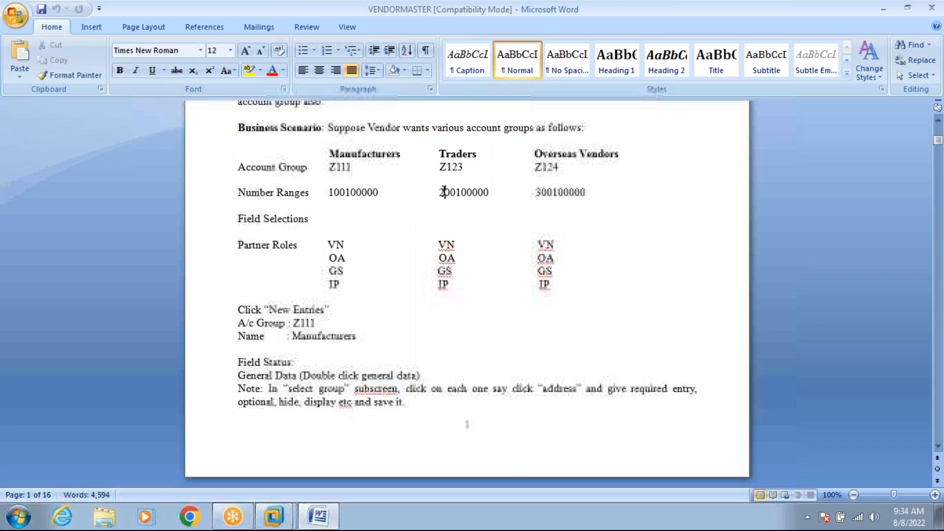
click(541, 194)
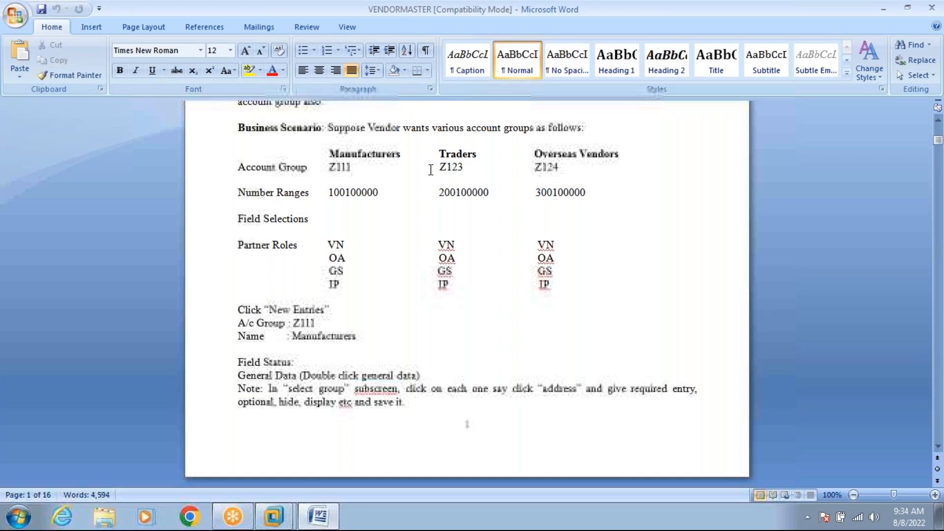
click(361, 167)
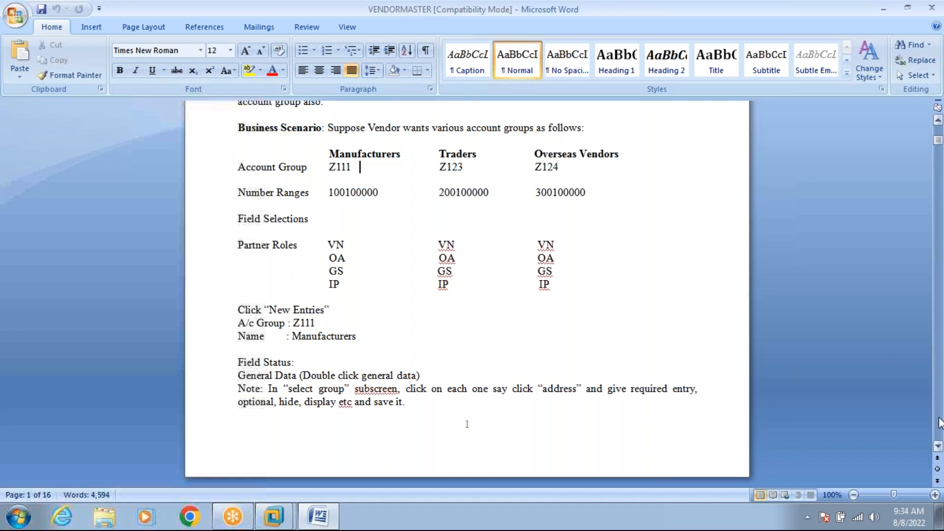
click(939, 422)
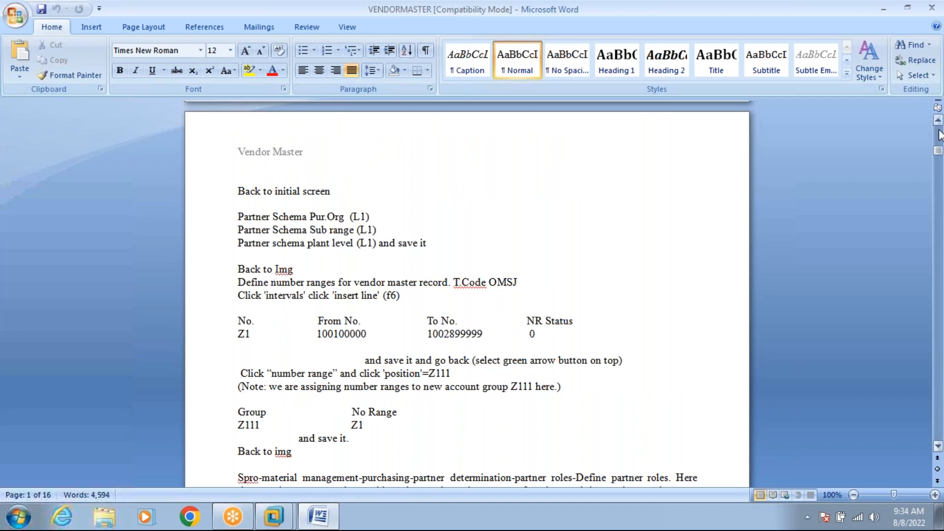
click(938, 135)
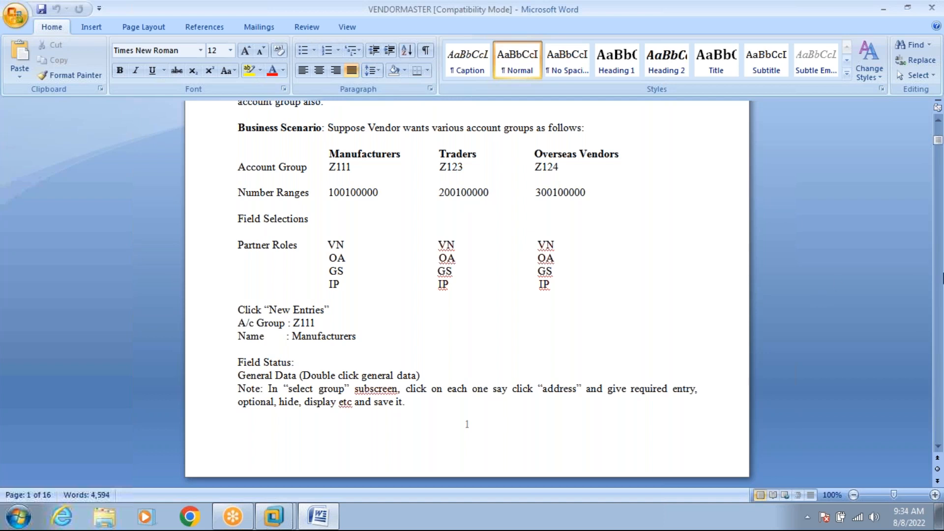
click(939, 396)
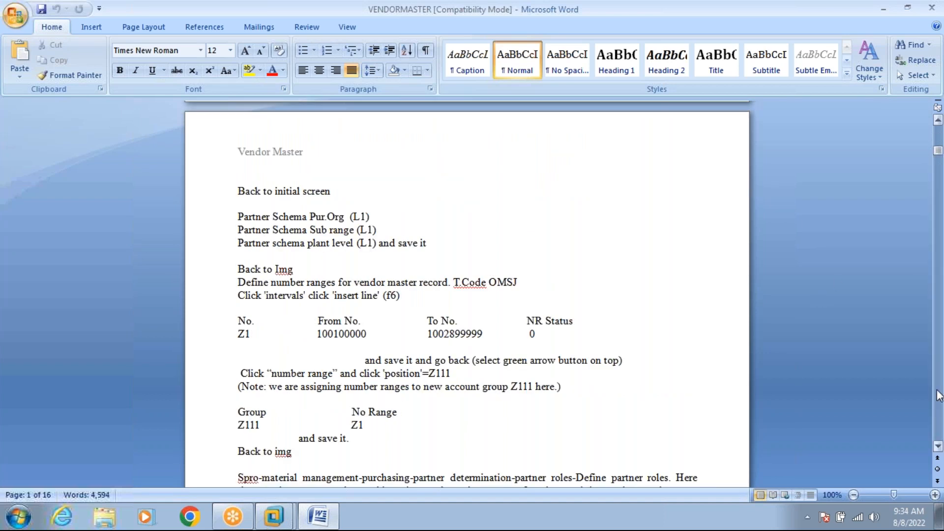
click(939, 395)
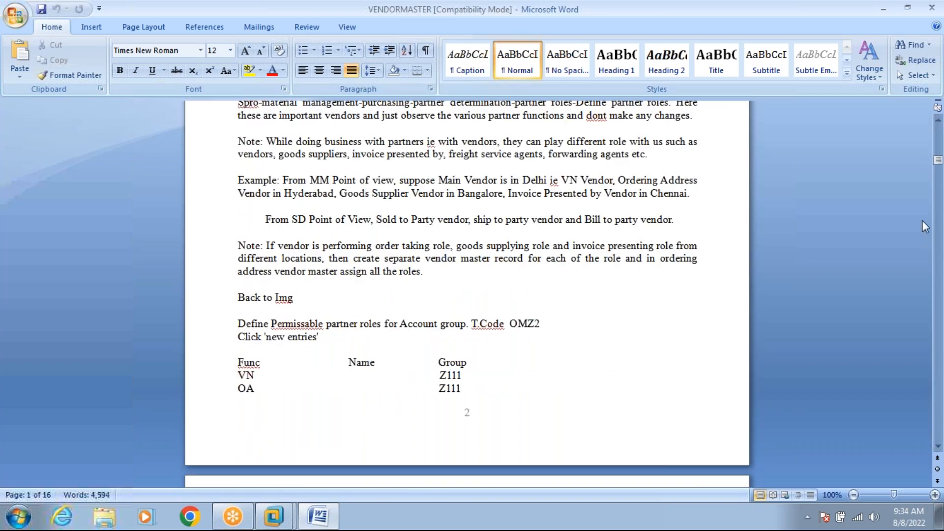
click(938, 122)
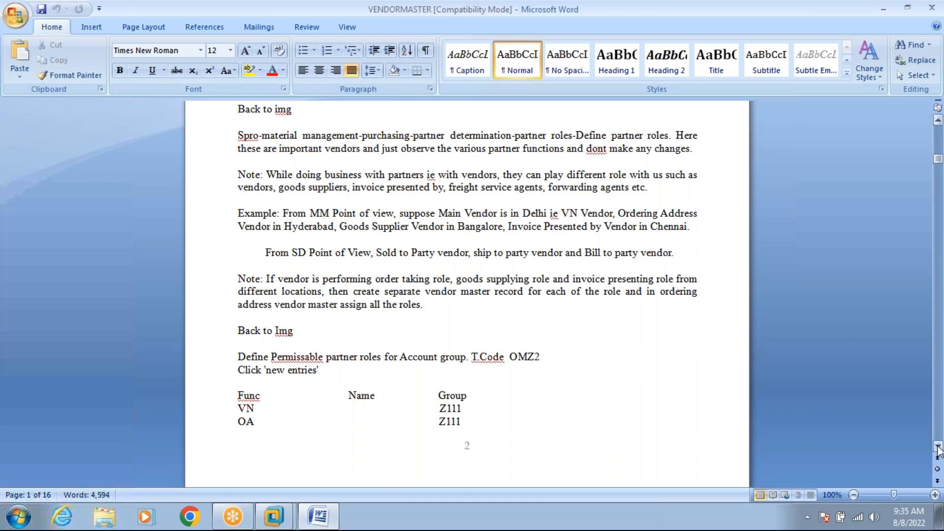
click(938, 447)
click(938, 446)
click(938, 447)
scroll(937, 450, down, 4)
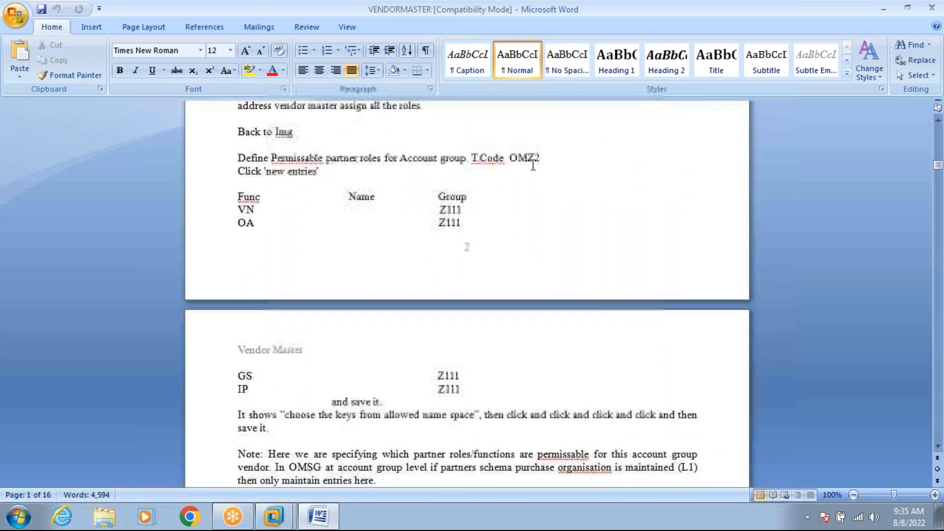
Replace 'T.Code OMZ2' with 'Menu Path.: spro-sap ref img-materials management-purchasing-partner determination-partner roles-'.
key(BackSpace)
key(BackSpace)
key(BackSpace)
key(BackSpace)
key(BackSpace)
key(BackSpace)
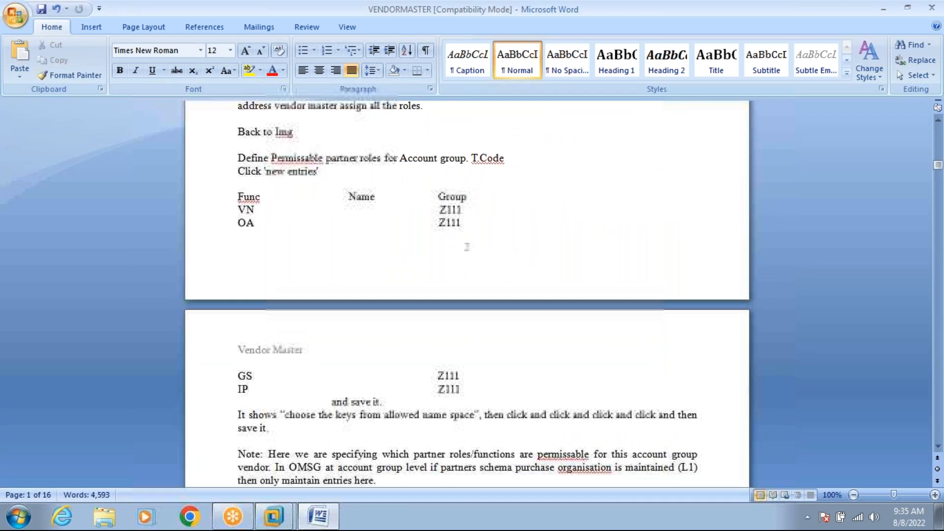
key(BackSpace)
key(BackSpace)
key(BackSpace)
key(BackSpace)
key(BackSpace)
key(BackSpace)
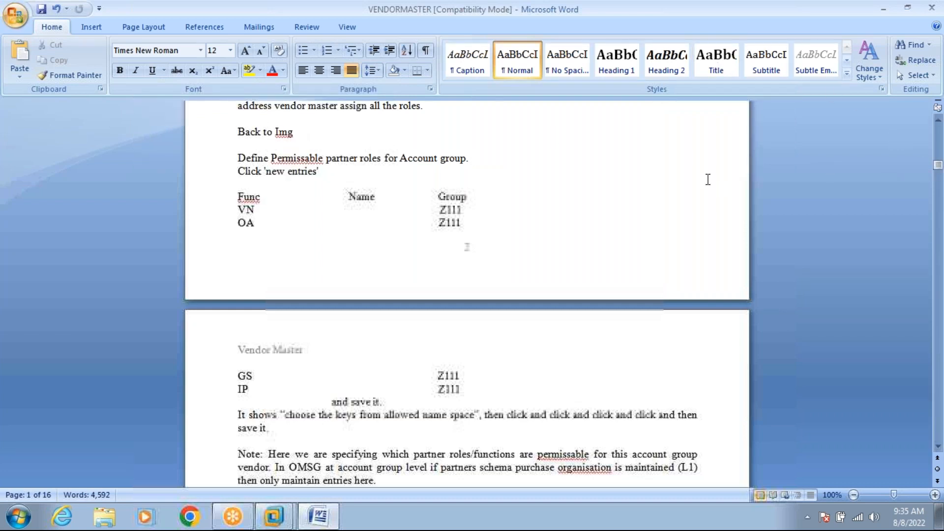
text(Menu )
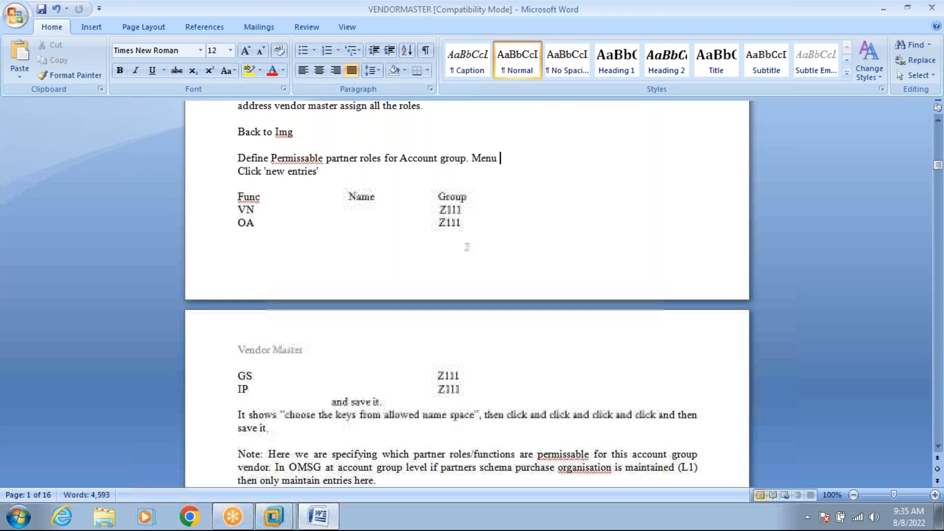
text(Path.)
text(: )
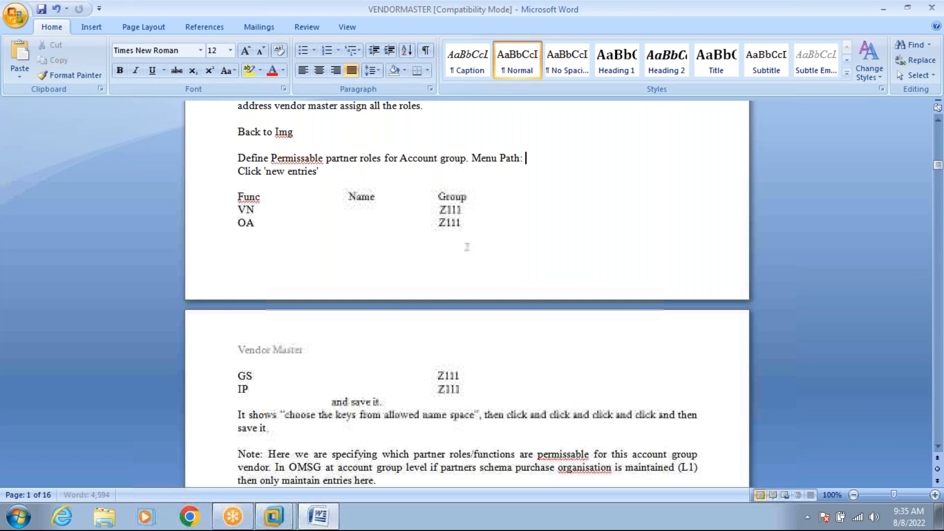
text(spro-sap ref im)
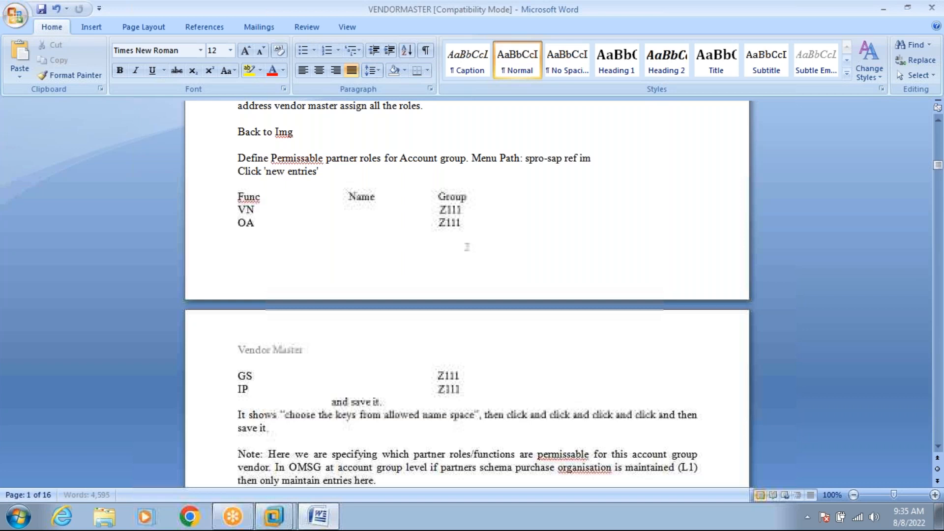
text(g-)
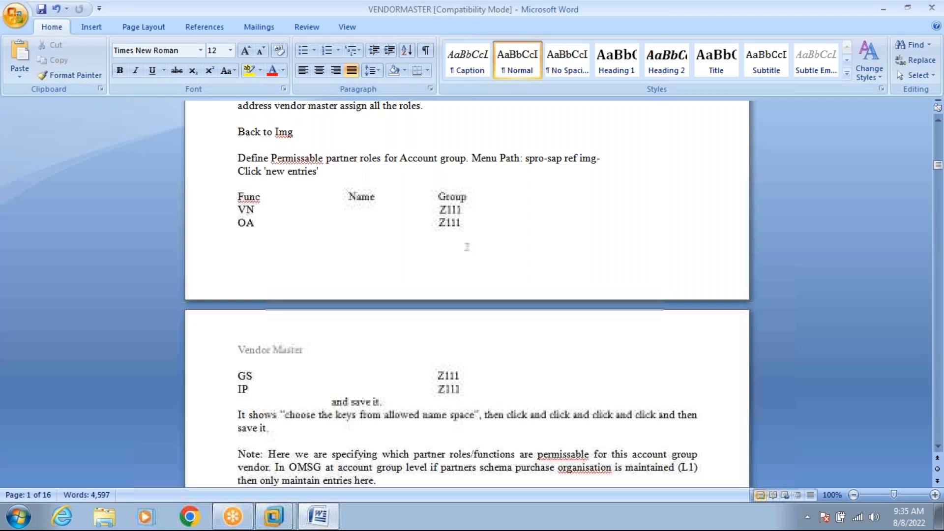
text(materials m)
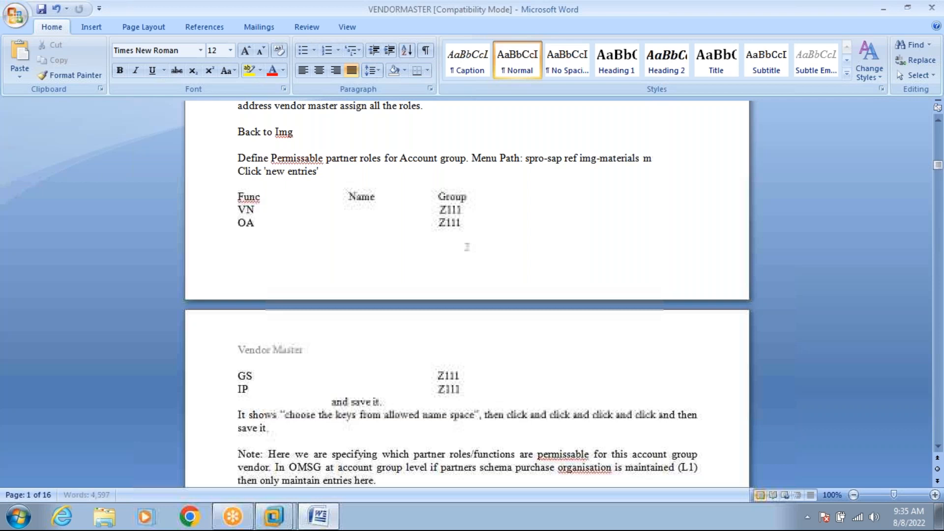
text(anage)
text(ment-purchasing-partner de)
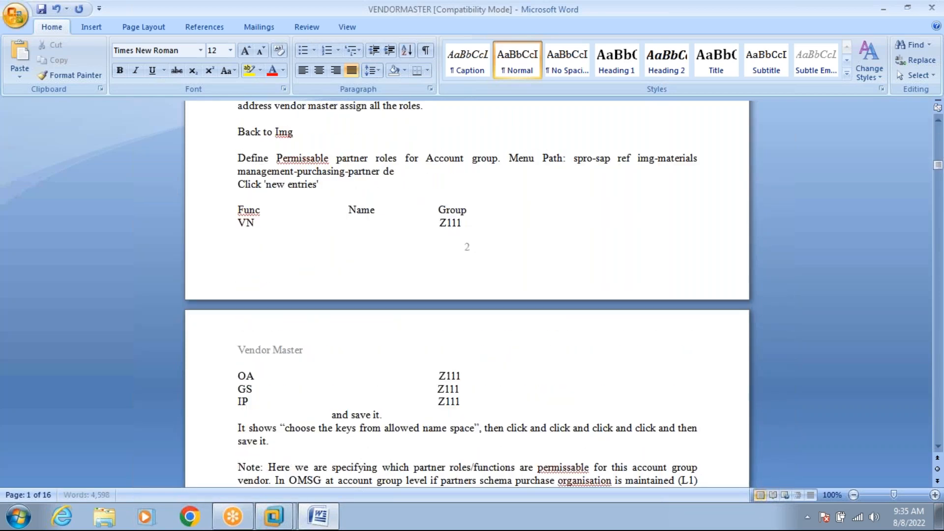
text(termination-[ar)
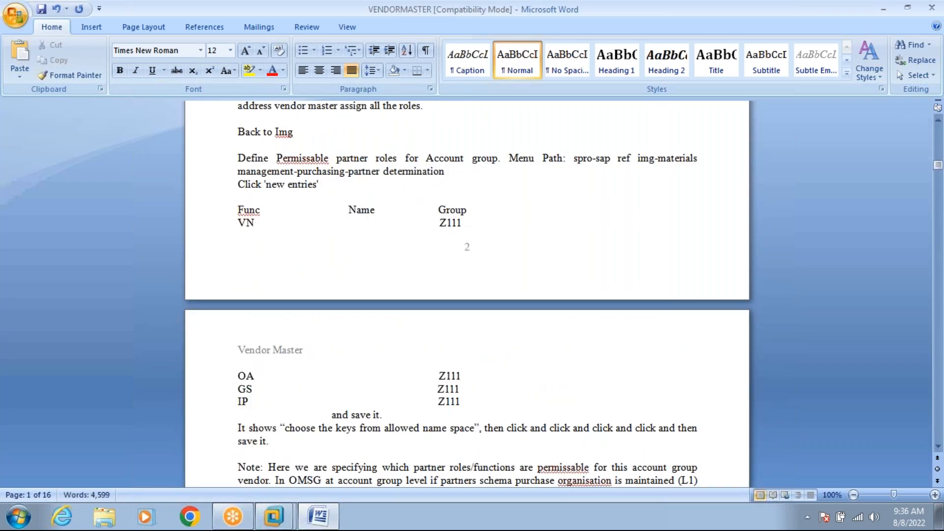
key(BackSpace)
key(BackSpace)
key(BackSpace)
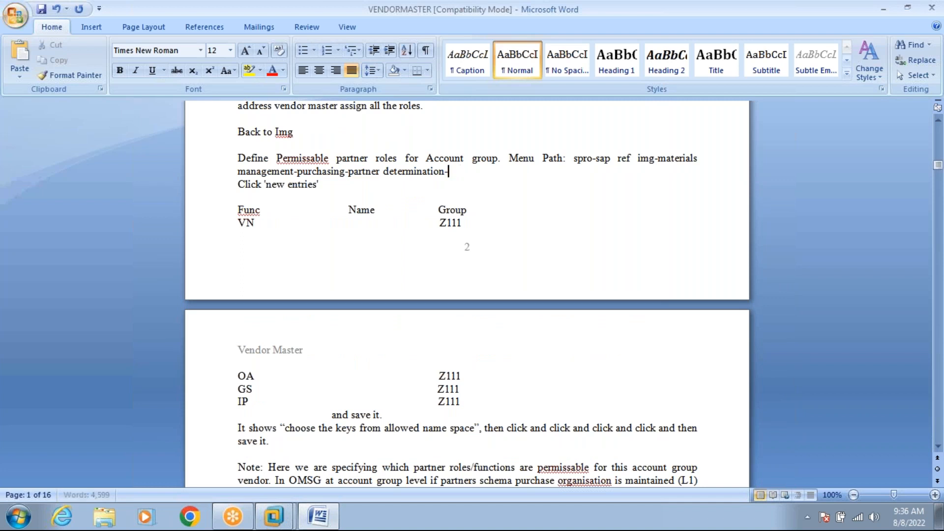
text(partner roles-)
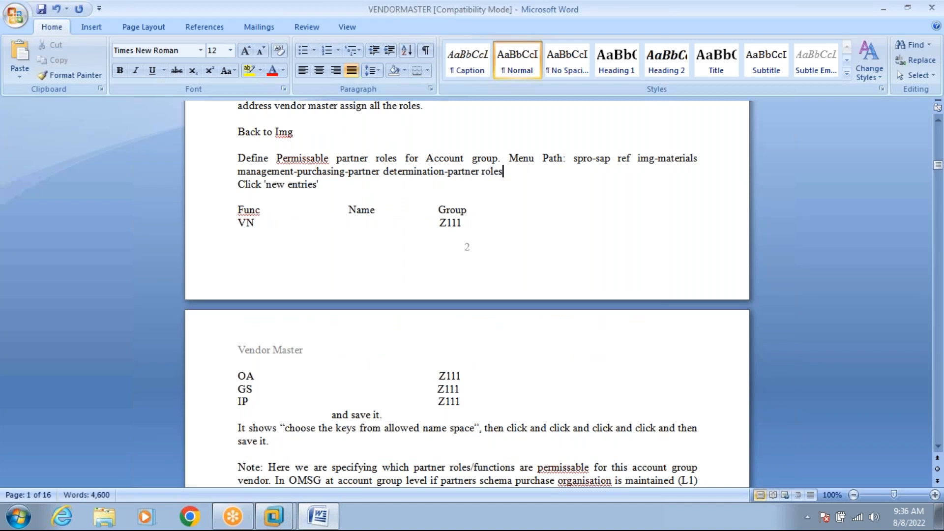
mouse_move(272, 516)
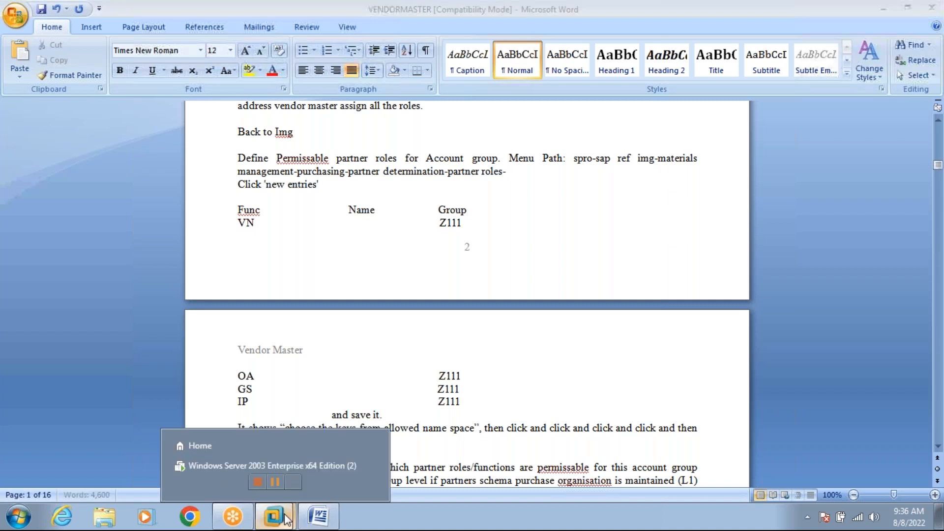
Close the account group list in SAP and open the SAP Reference IMG via SPRO.
click(276, 460)
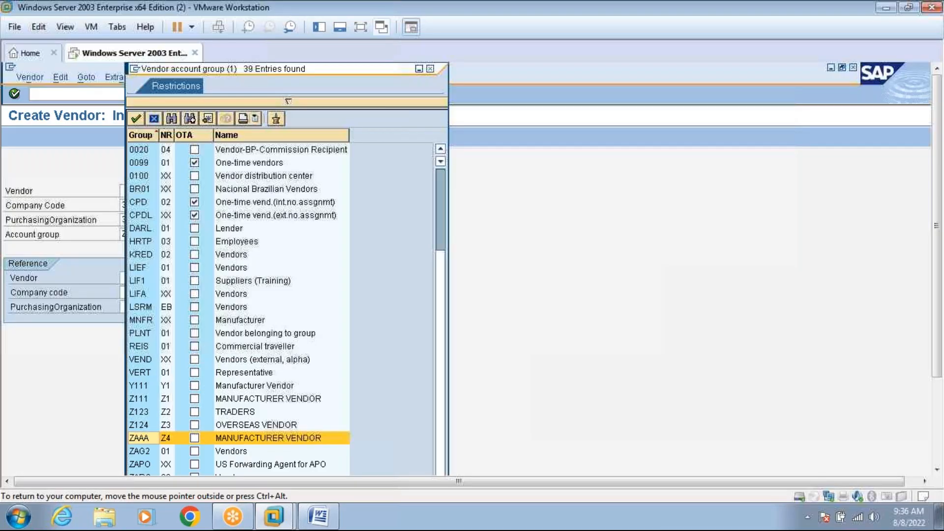
click(430, 69)
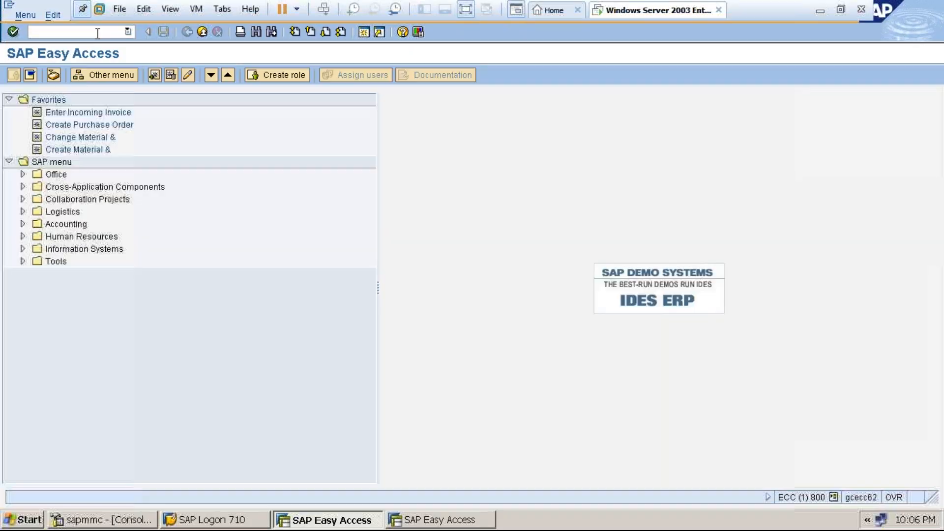
text(spro)
key(Return)
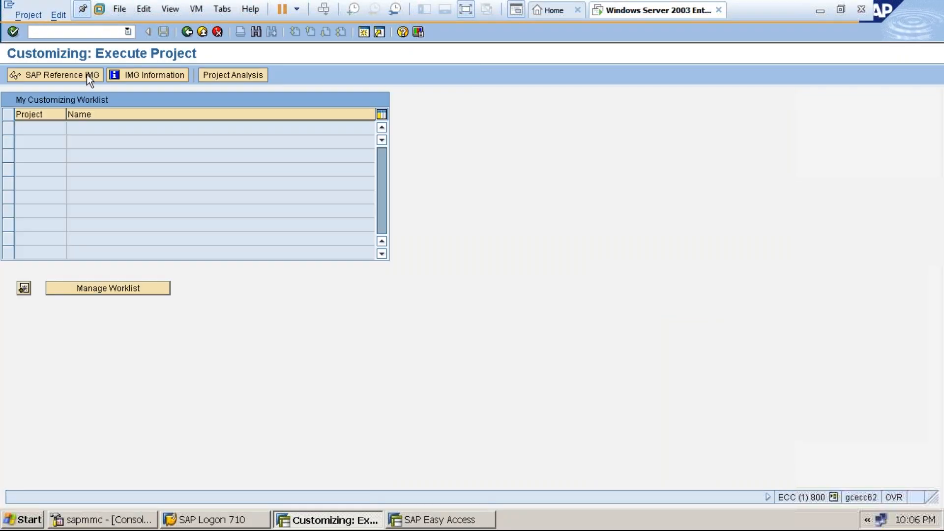
click(79, 76)
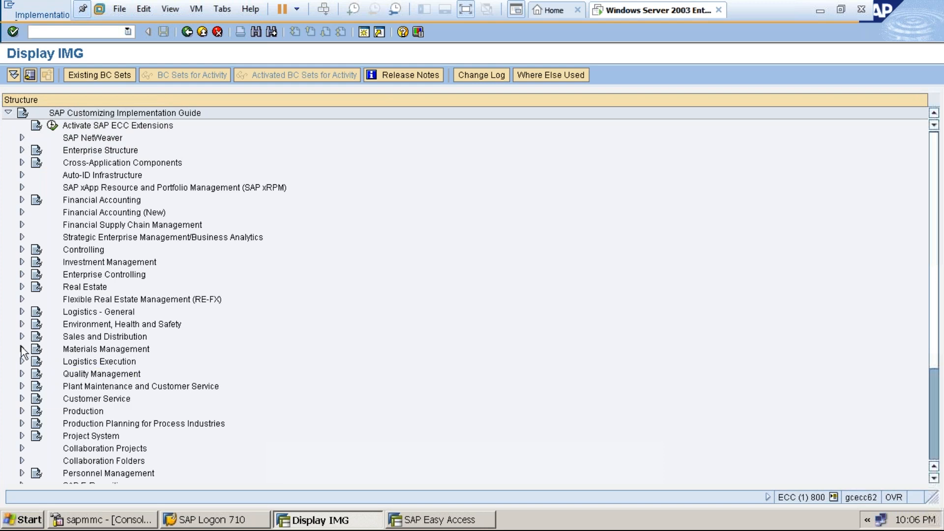
Expand Materials Management > Purchasing > Partner Determination > Partner Roles in the IMG tree.
click(22, 348)
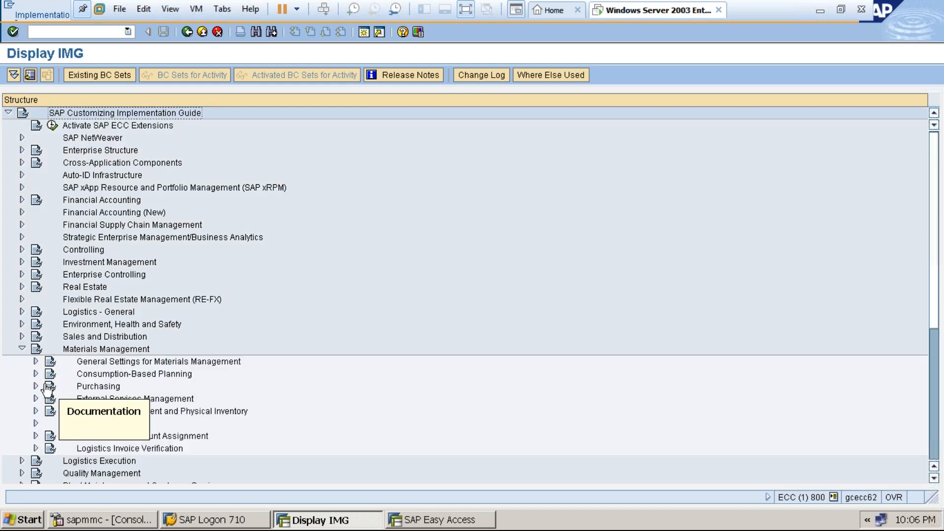
click(37, 385)
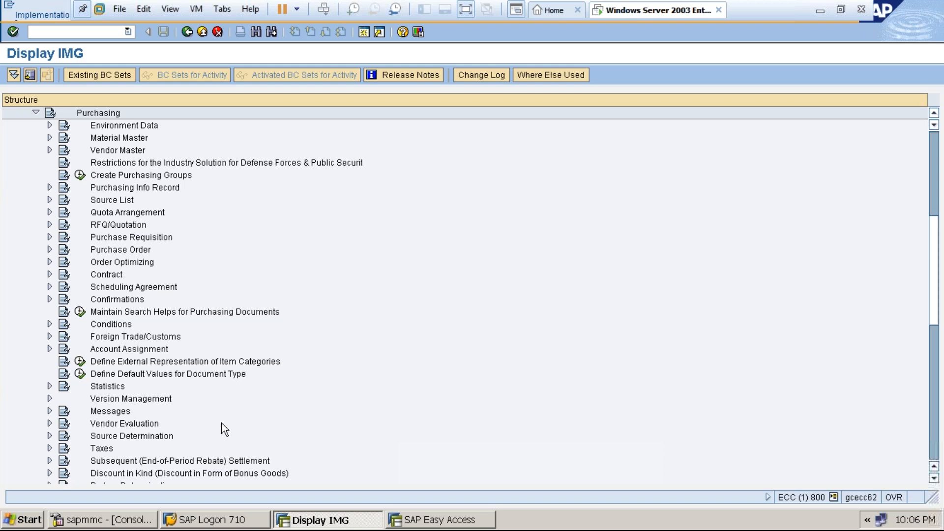
click(933, 478)
click(933, 479)
click(934, 478)
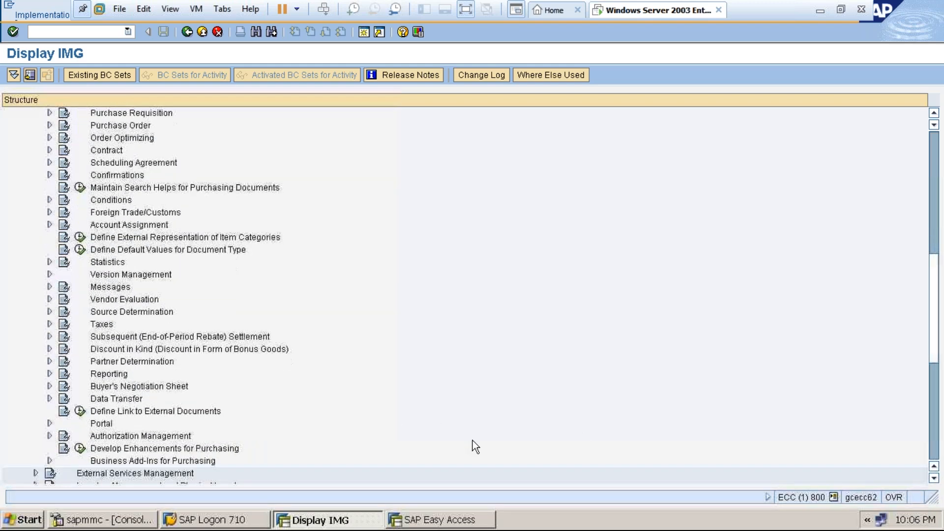
click(50, 361)
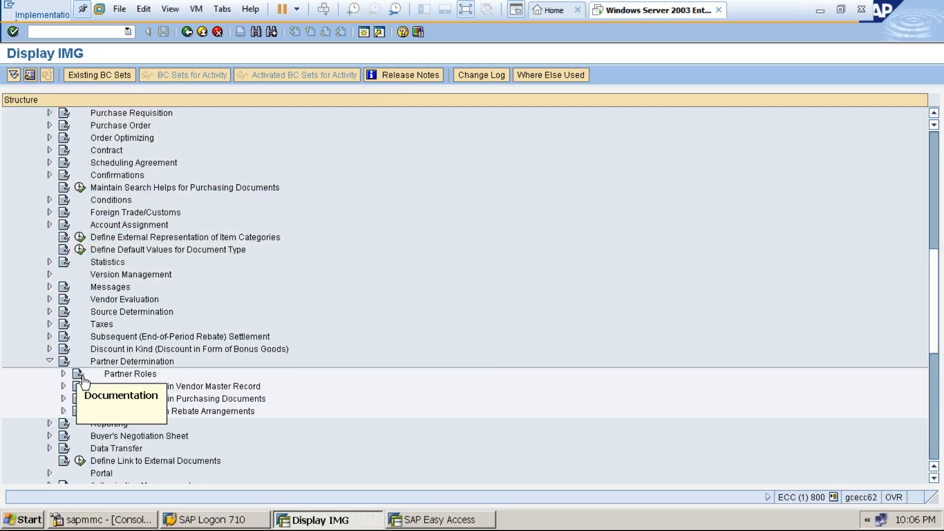
click(64, 373)
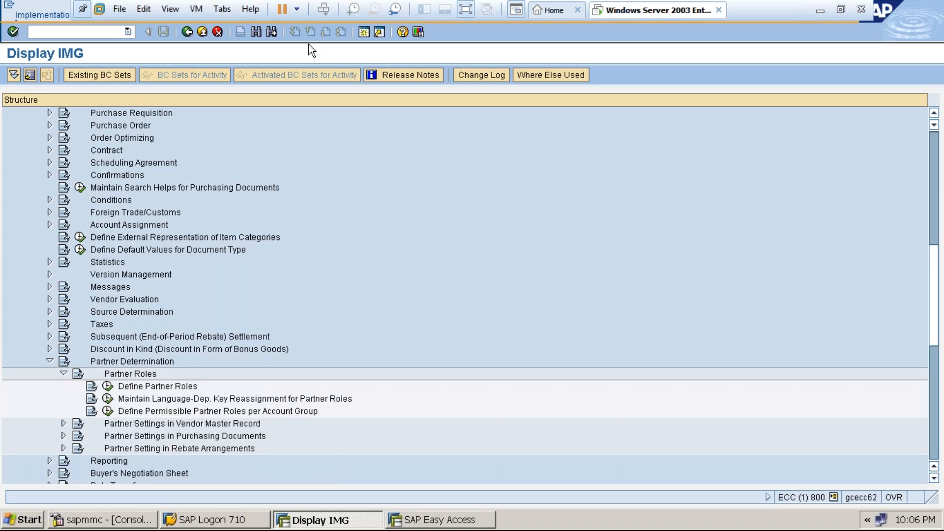
click(467, 11)
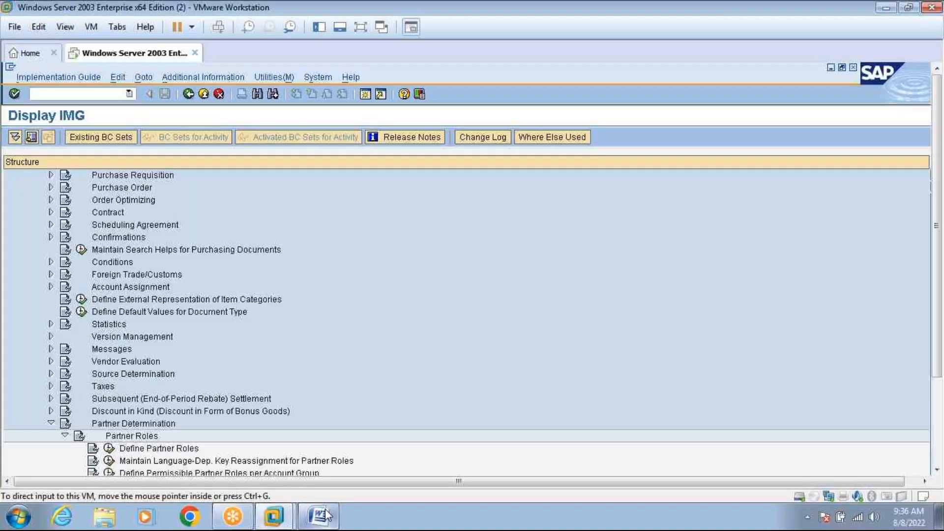
Add 'Define Permissable Partner Roles per Account' to the menu path, checking the IMG wording.
click(322, 515)
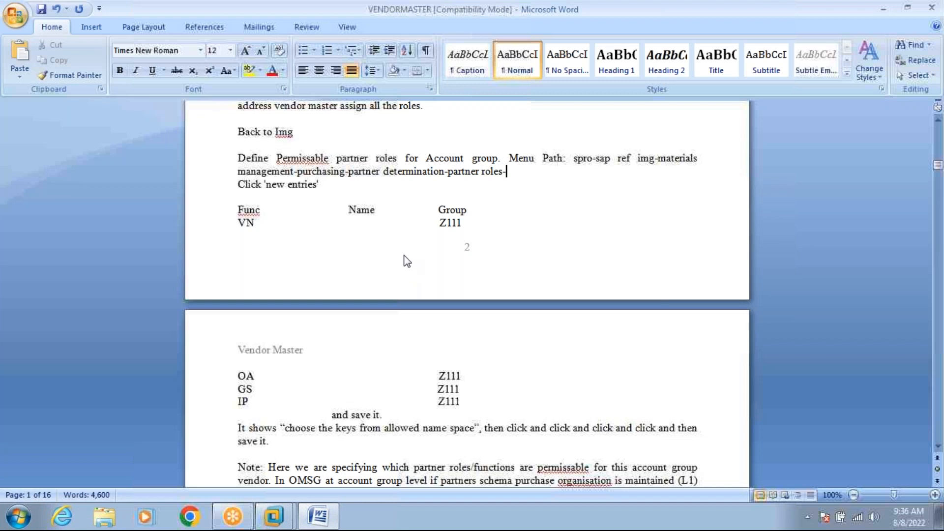
text(Def)
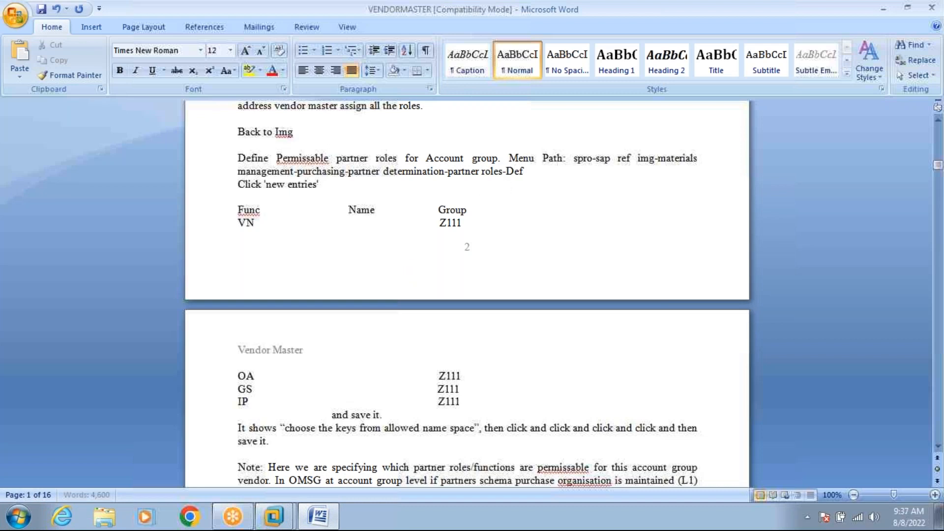
text(ine Permiss)
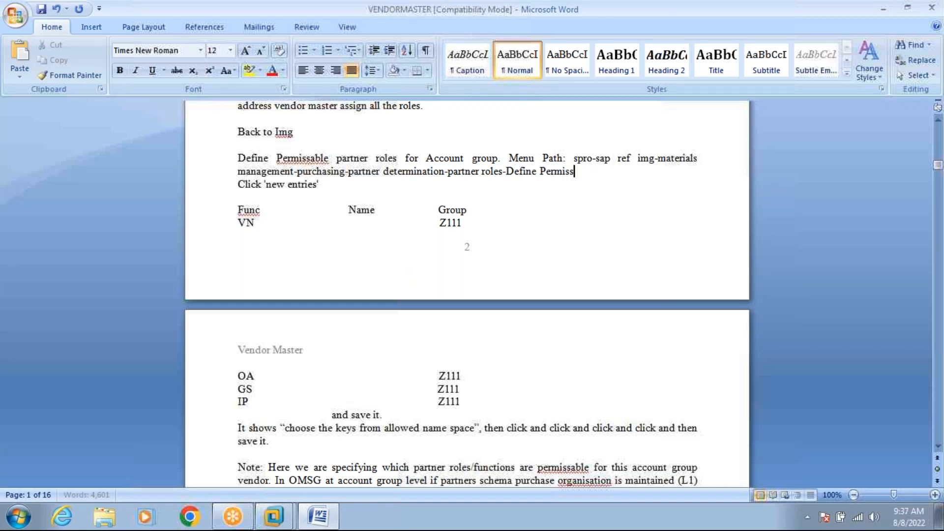
text(able Partner Roles)
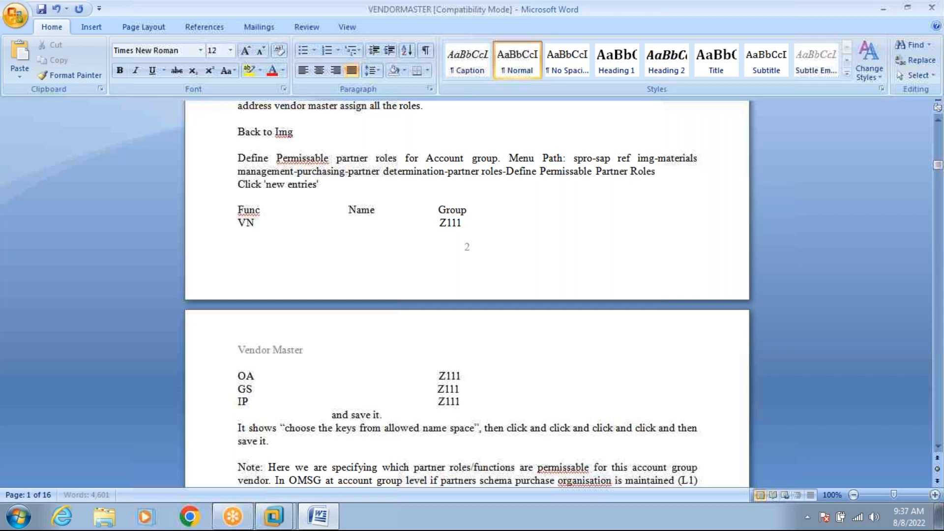
text( per Account)
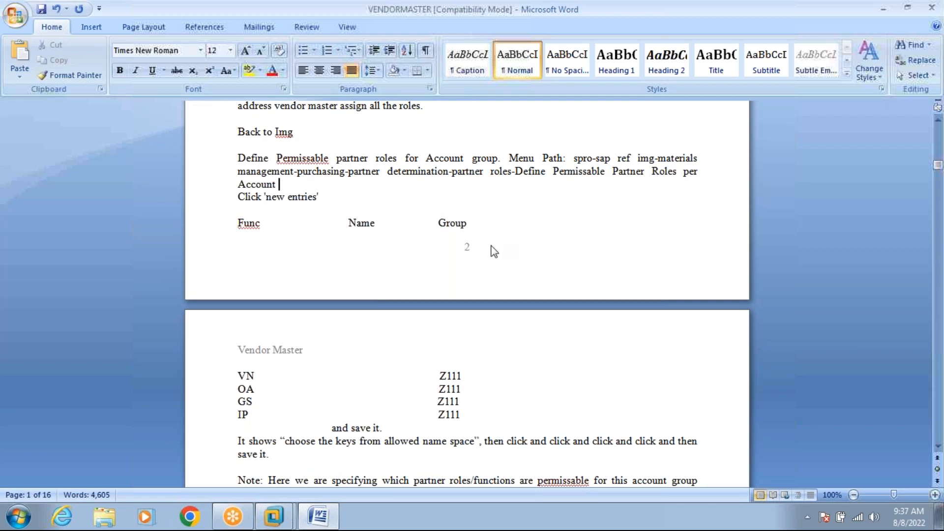
click(284, 521)
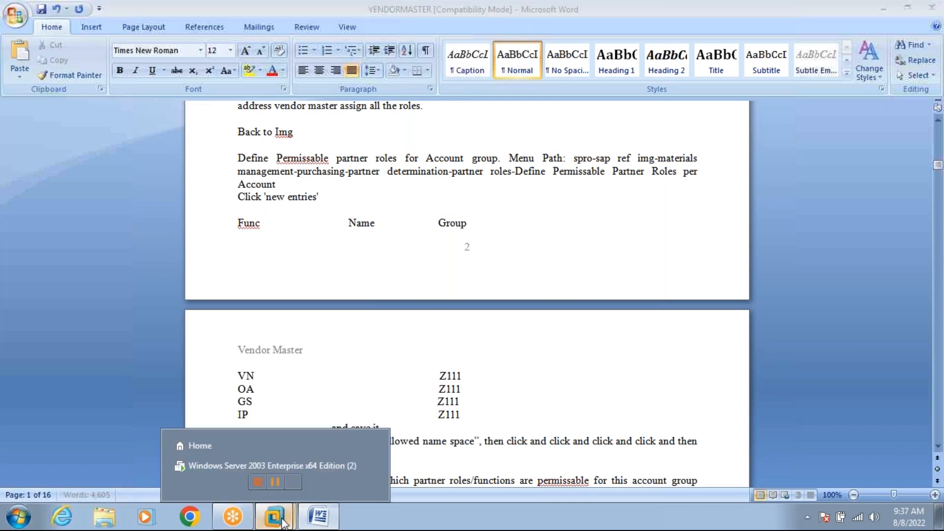
click(290, 468)
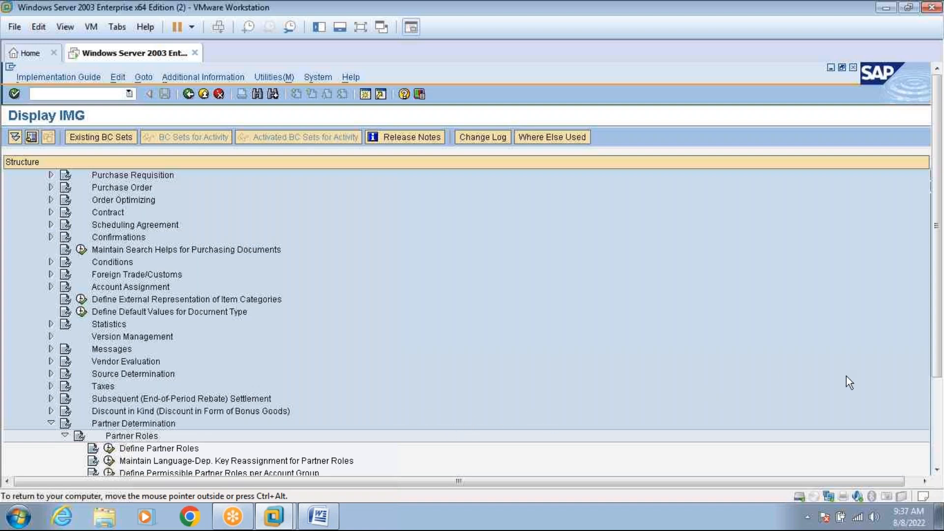
click(936, 470)
drag(936, 469, 936, 473)
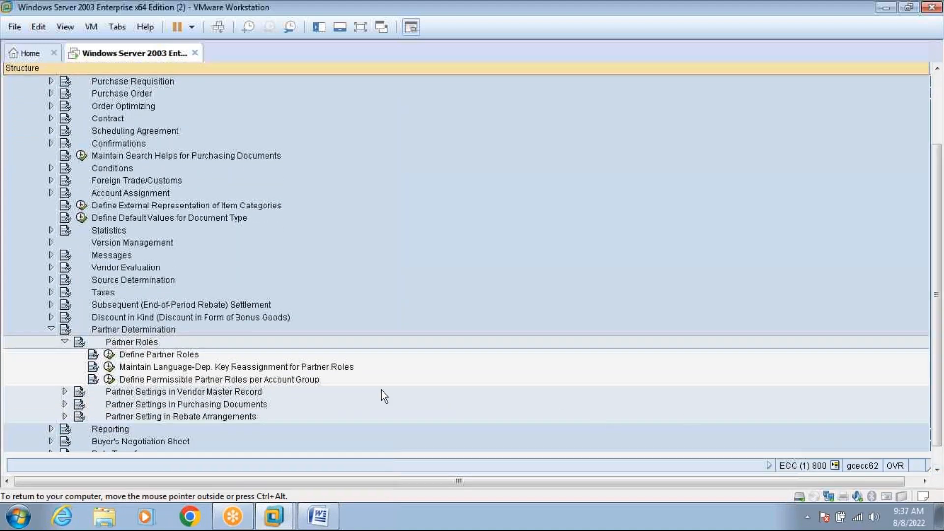
Finish the line with 'Group:' and save the VENDORMASTER document.
click(311, 519)
text(Gr)
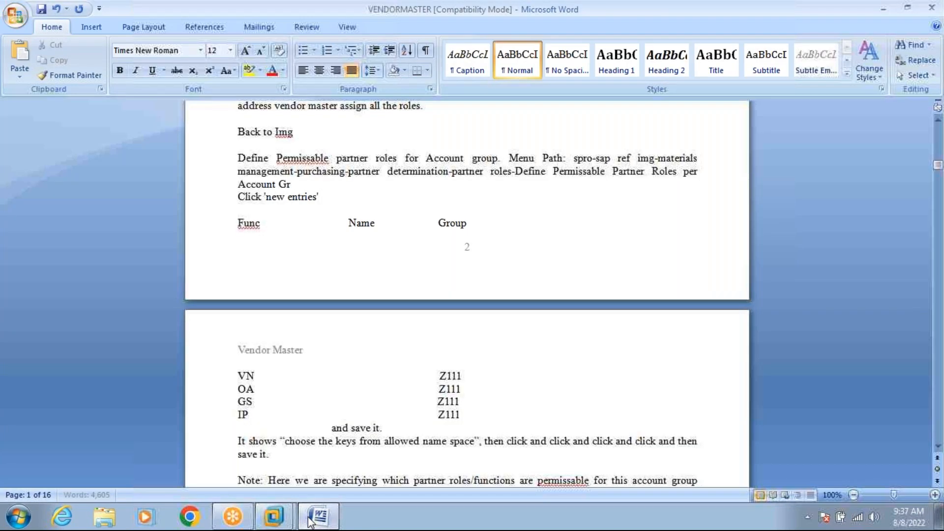
text(oup:)
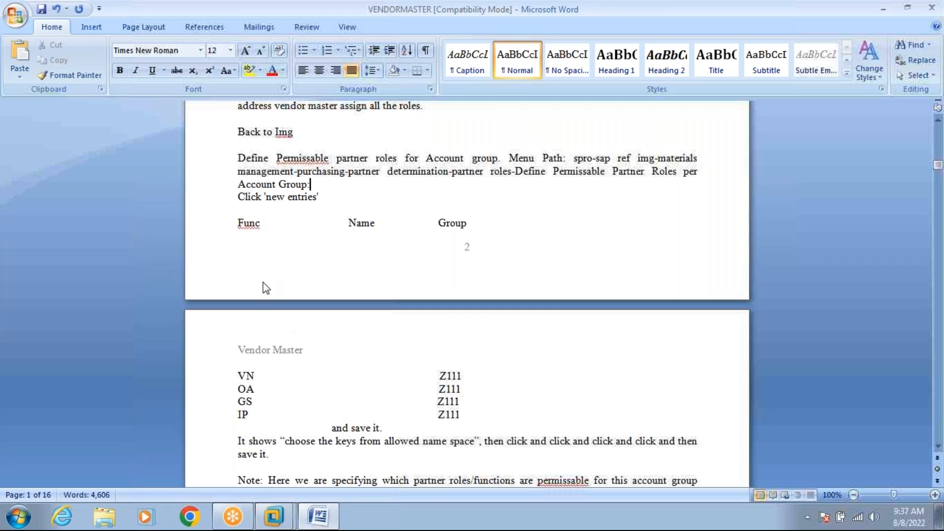
click(42, 9)
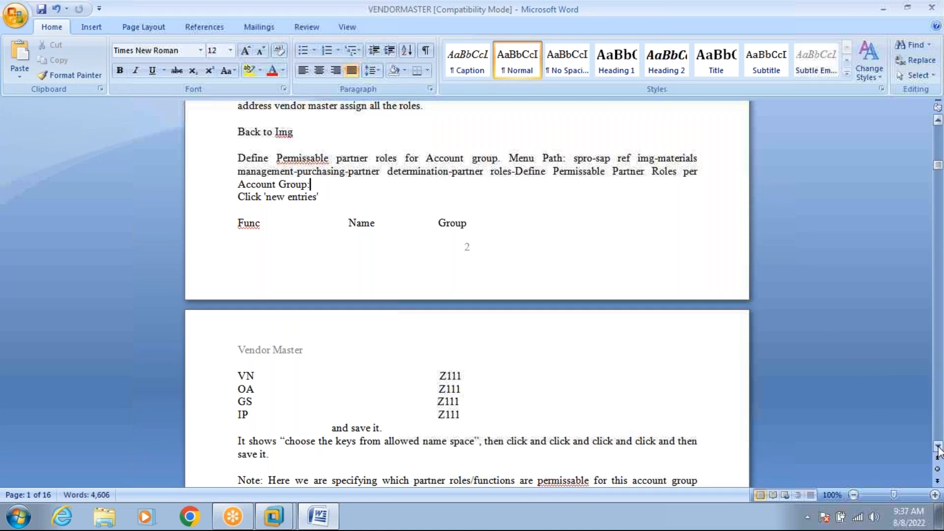
Scroll the VENDORMASTER notes down to PARTNER FUNCTIONS Step 1, creating the main VN vendor with XK01.
click(938, 447)
scroll(937, 447, down, 5)
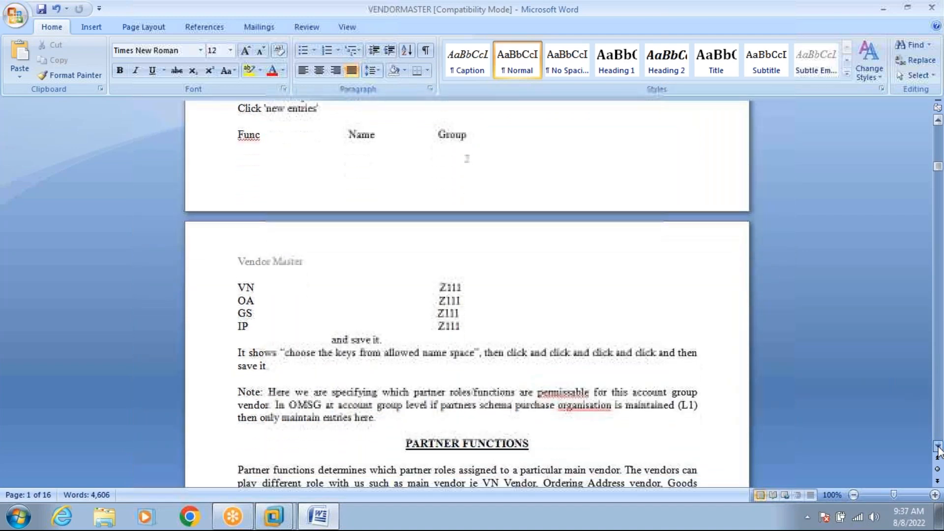
scroll(938, 447, down, 5)
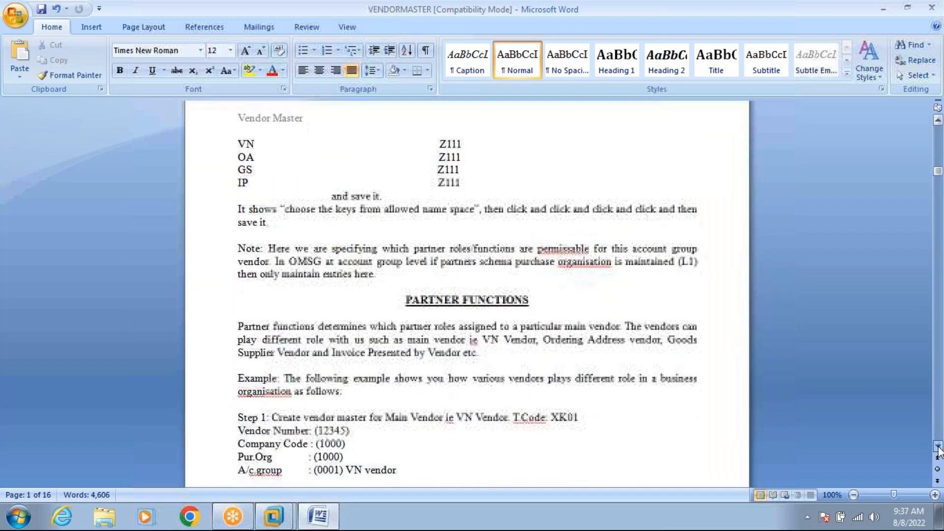
scroll(938, 447, down, 4)
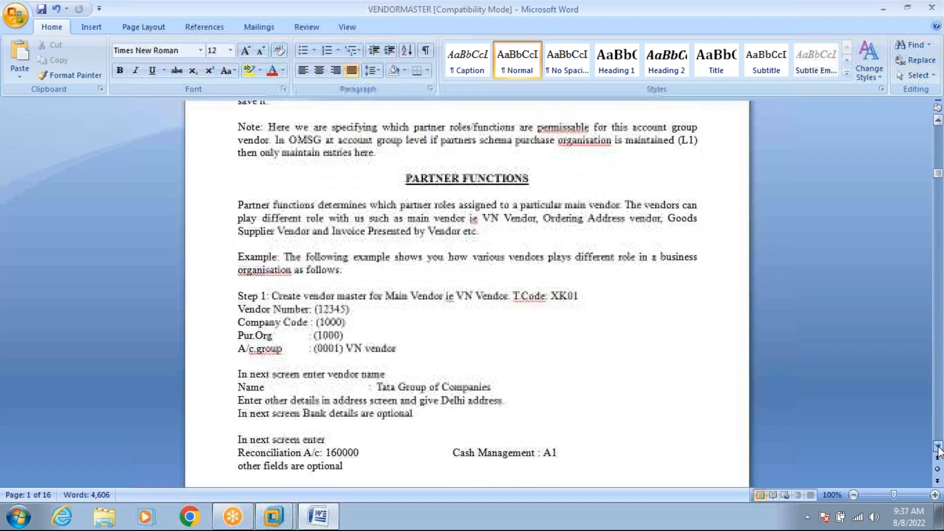
scroll(937, 448, down, 1)
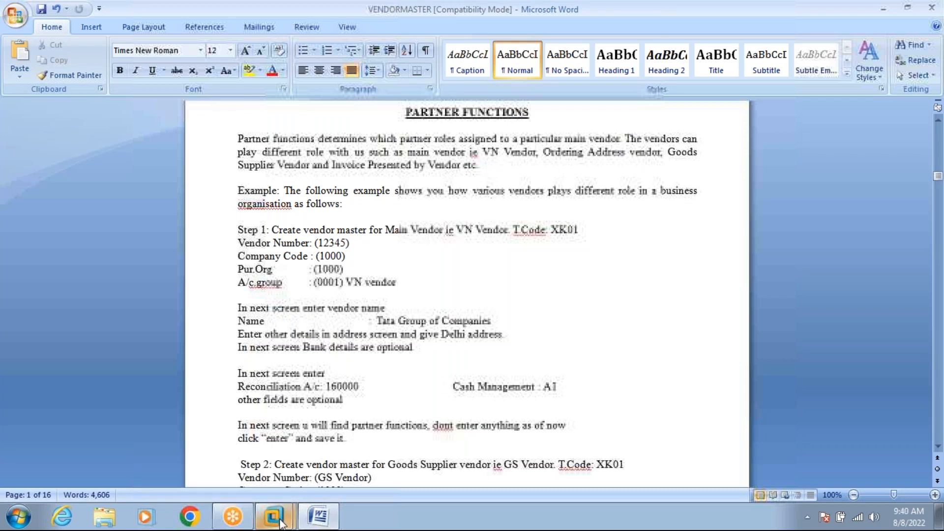
Leave the IMG and start vendor creation with XK01, checking the Word notes.
mouse_move(273, 515)
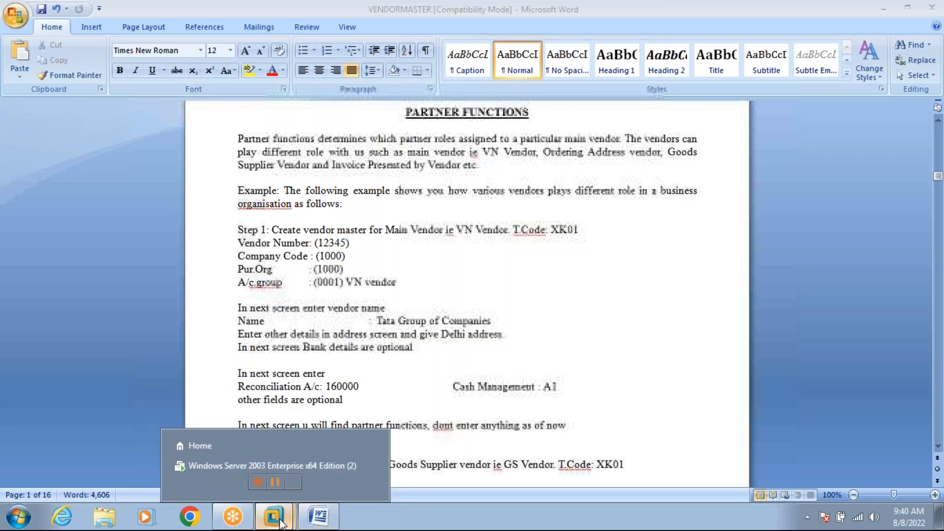
click(278, 465)
click(360, 28)
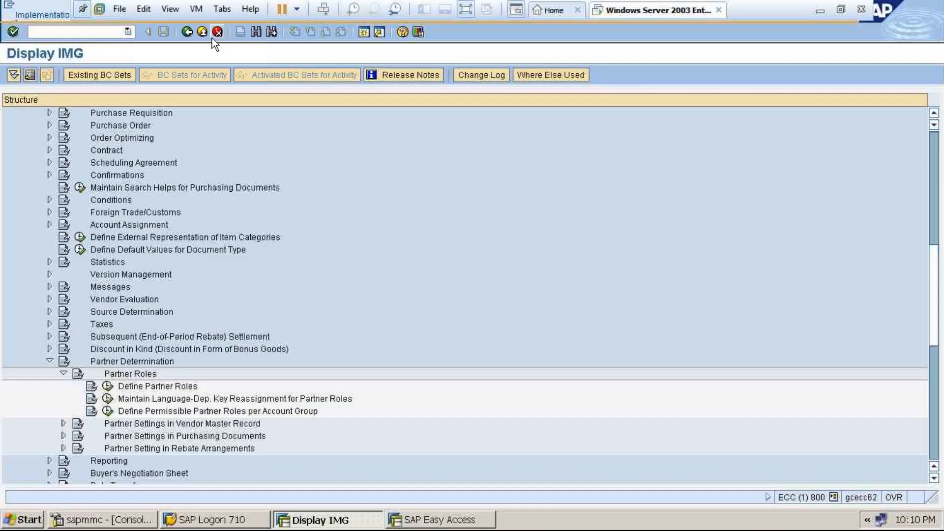
click(212, 34)
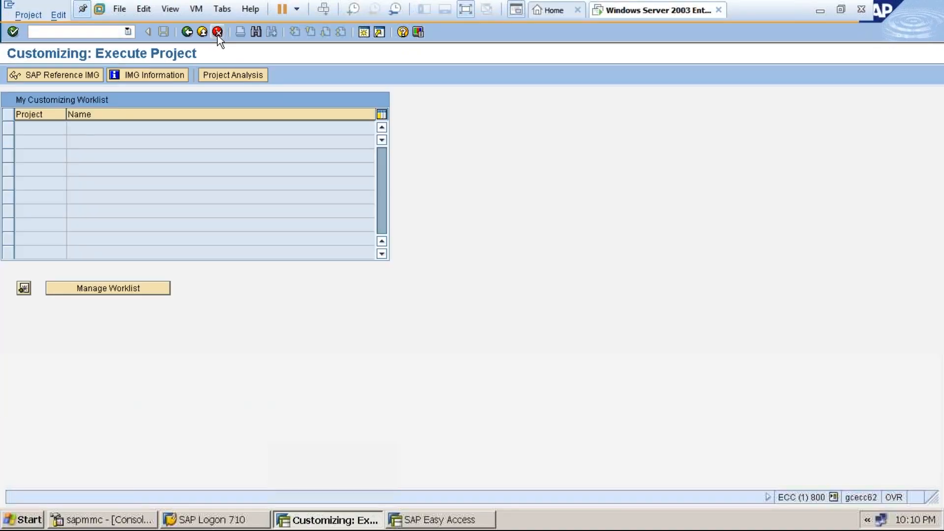
click(217, 32)
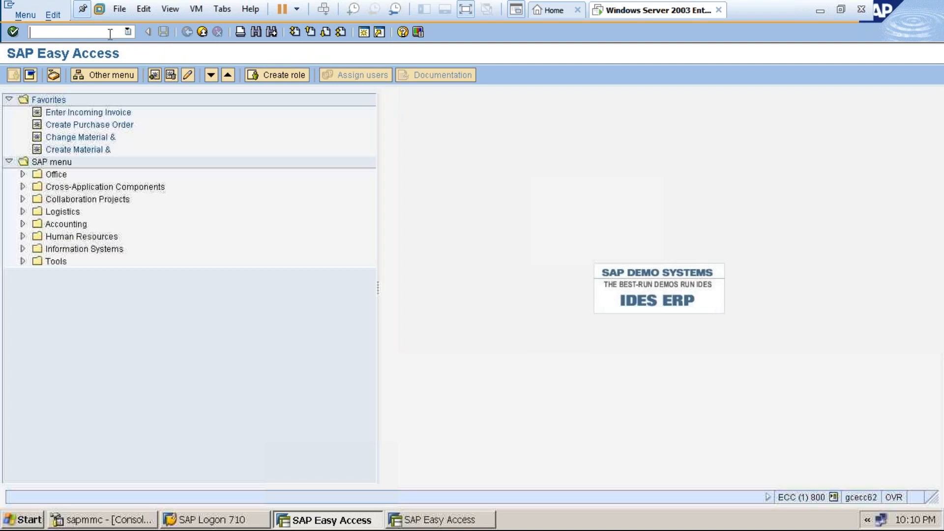
text(xk01)
key(Return)
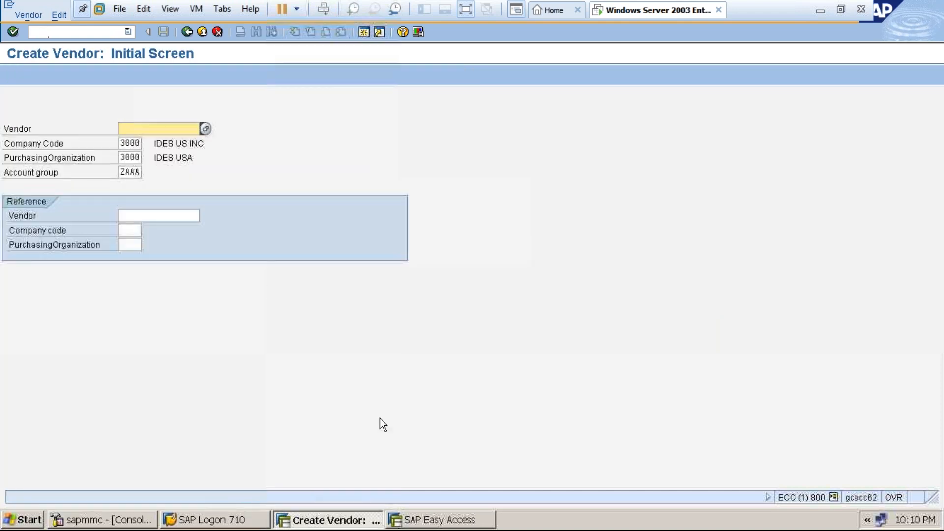
click(466, 10)
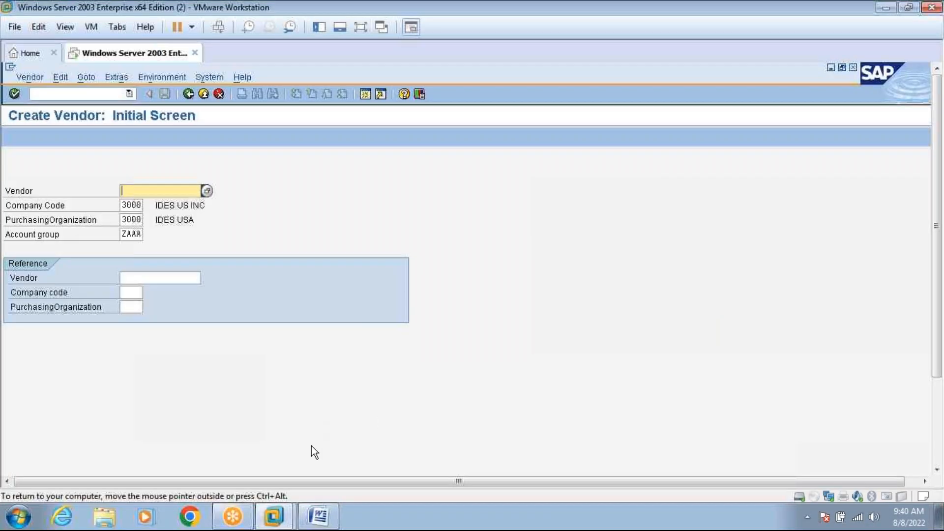
click(318, 516)
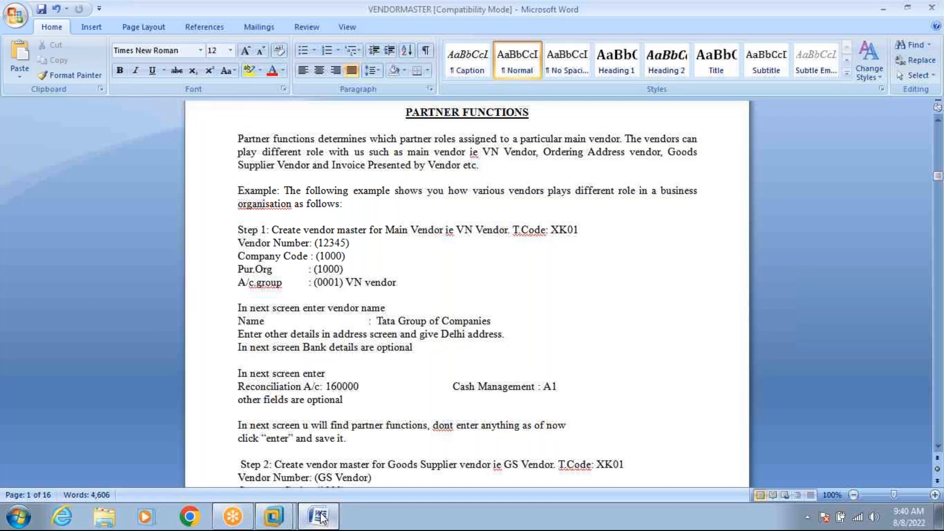
click(321, 517)
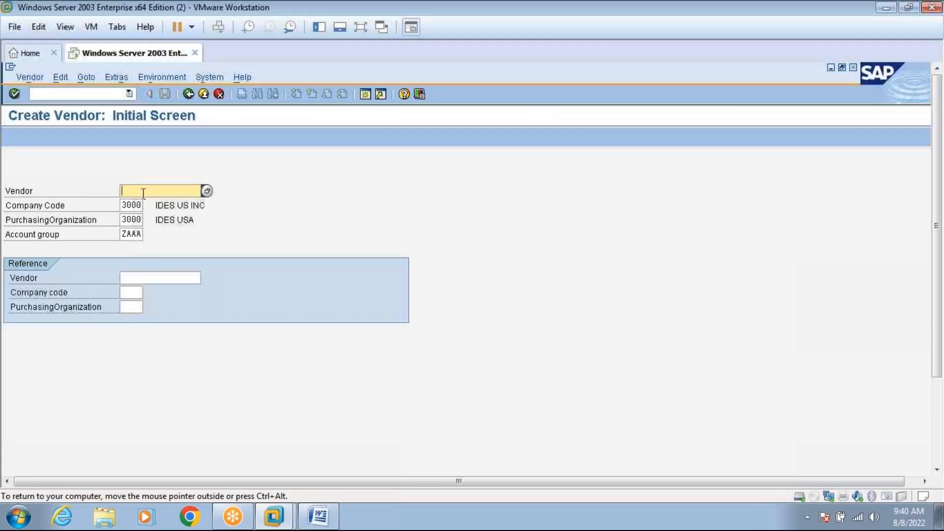
Enter HARLEY VN VENDOR in the Vendor field.
text(VN)
key(BackSpace)
key(BackSpace)
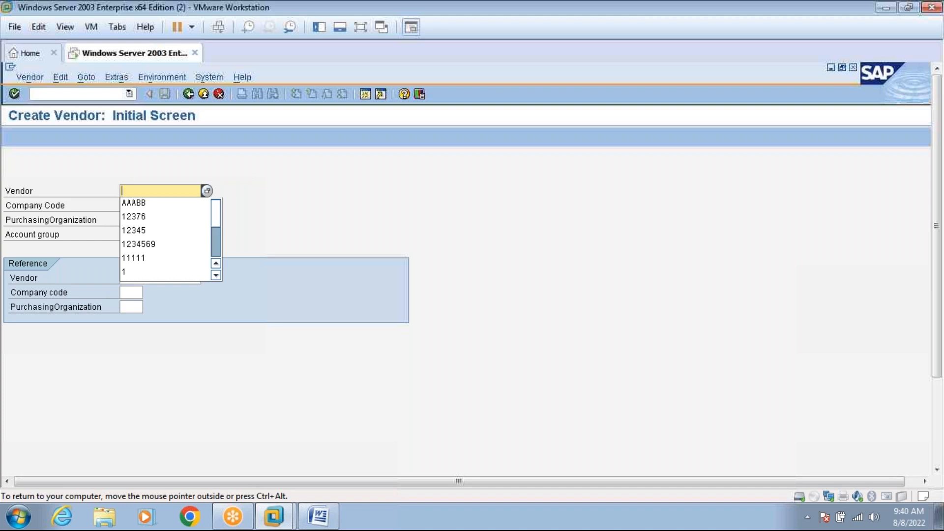
text(HARLEY VN VENDOR)
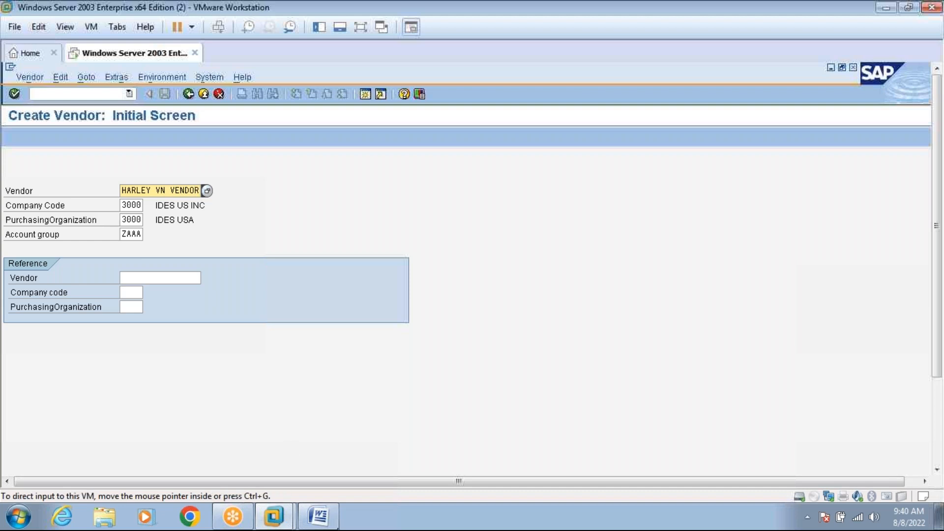
click(330, 524)
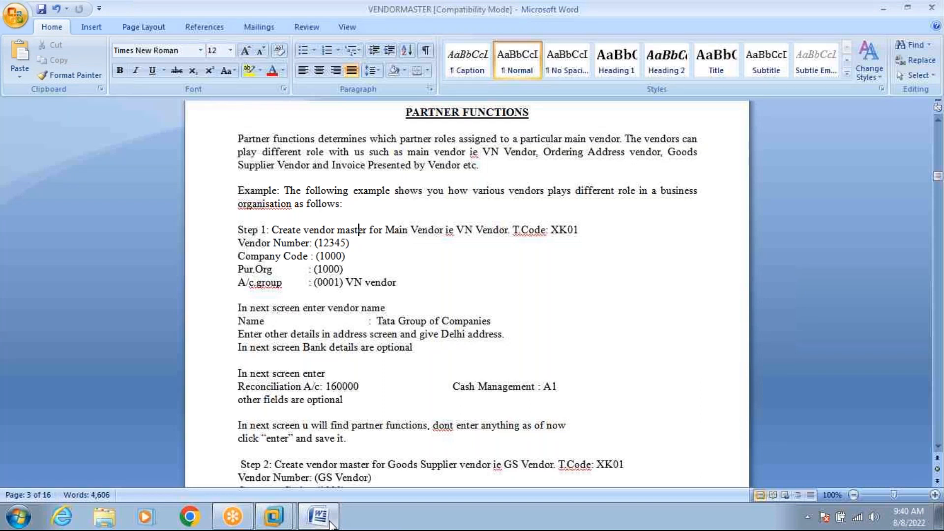
click(314, 514)
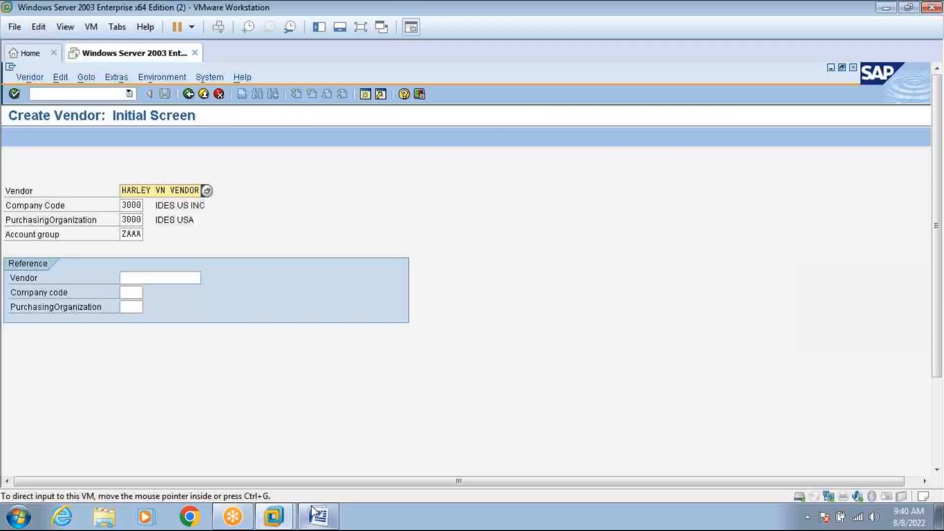
Change company code and purchasing organization from 3000 to 1000.
click(123, 205)
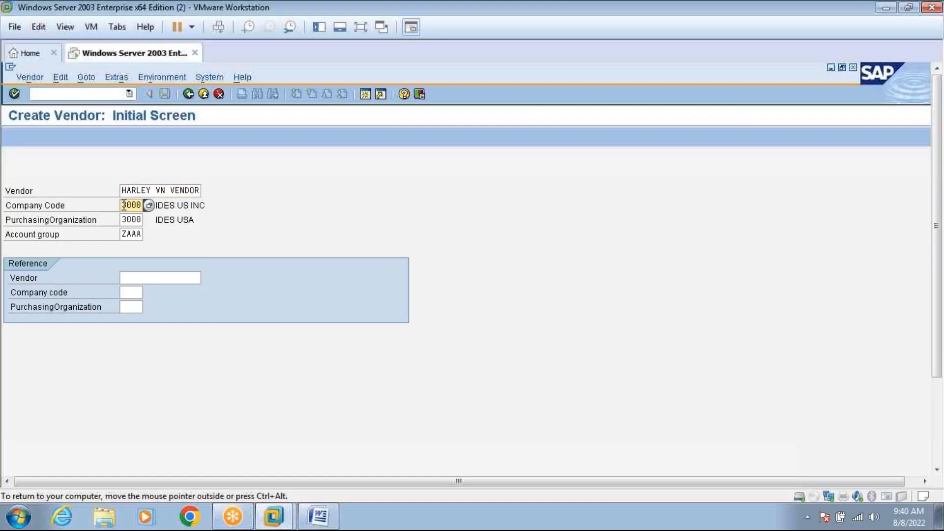
key(Delete)
key(Delete)
key(Delete)
key(Delete)
text(1000)
click(124, 219)
key(Delete)
key(Delete)
key(Delete)
key(Delete)
text(1000)
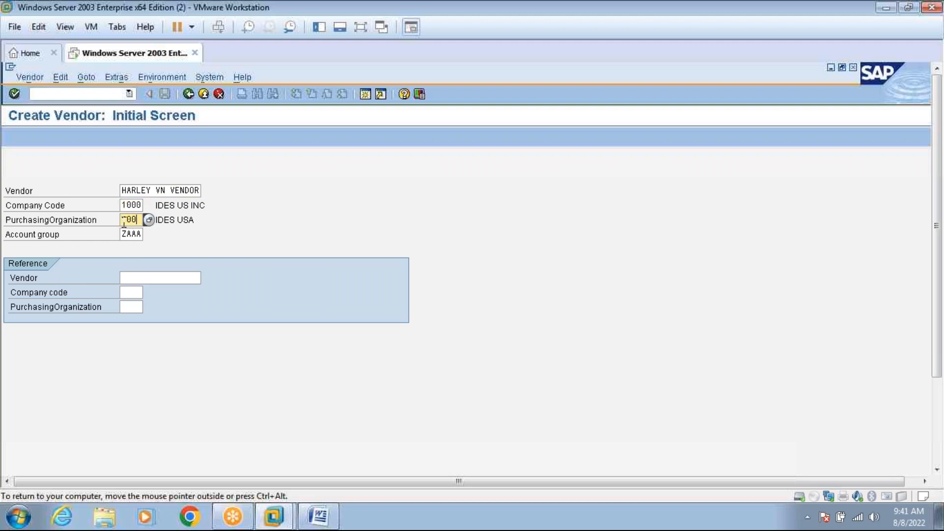
Choose account group 0001 Vendors from the F4 list and confirm the initial screen.
click(318, 516)
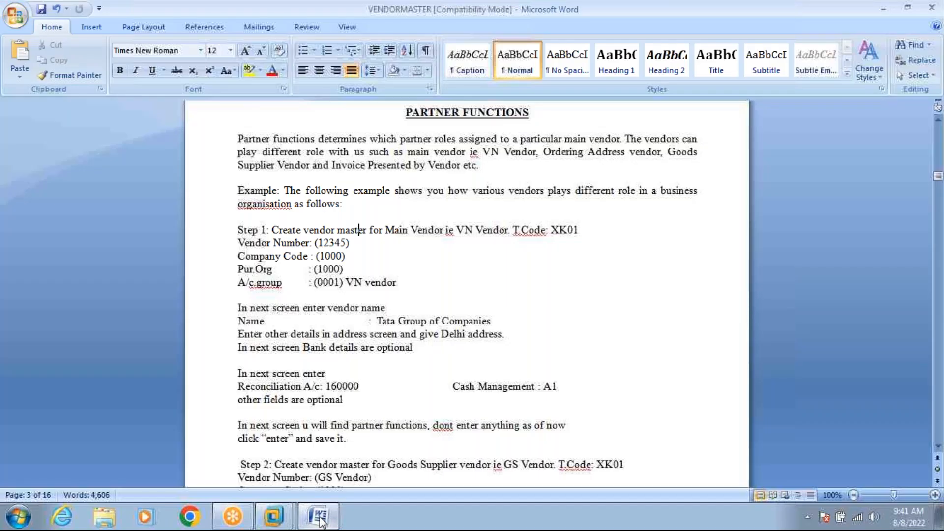
click(319, 516)
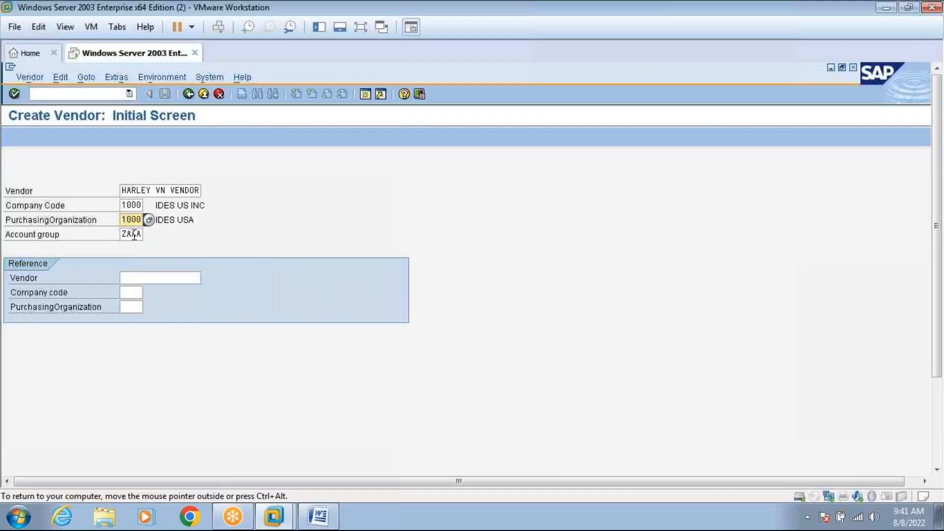
click(144, 234)
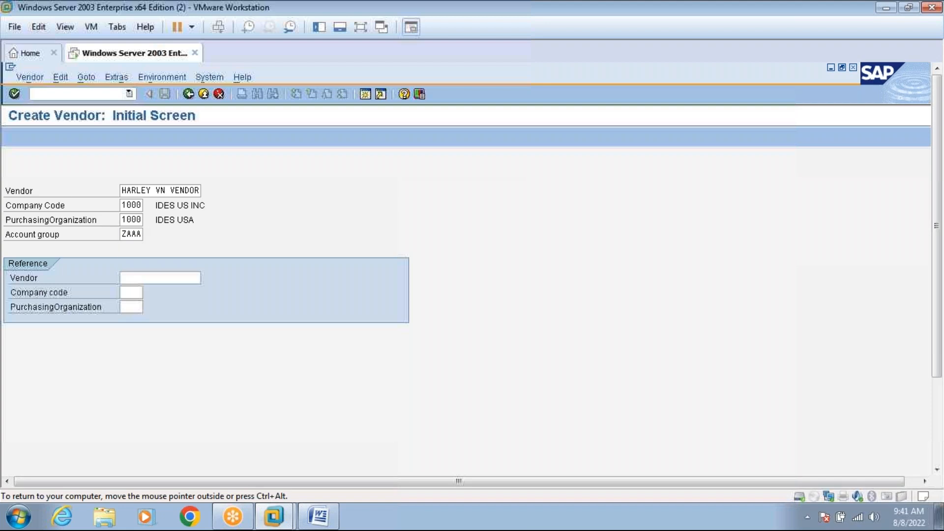
key(F4)
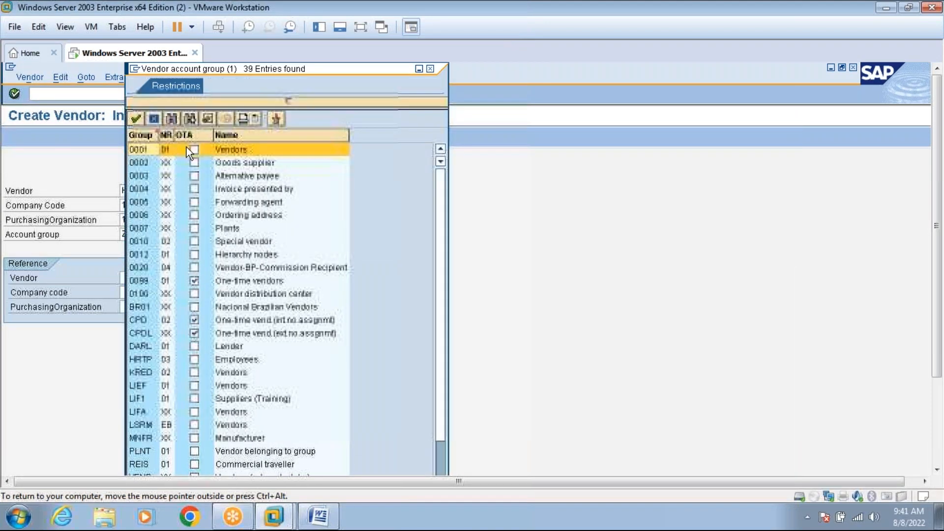
double_click(143, 149)
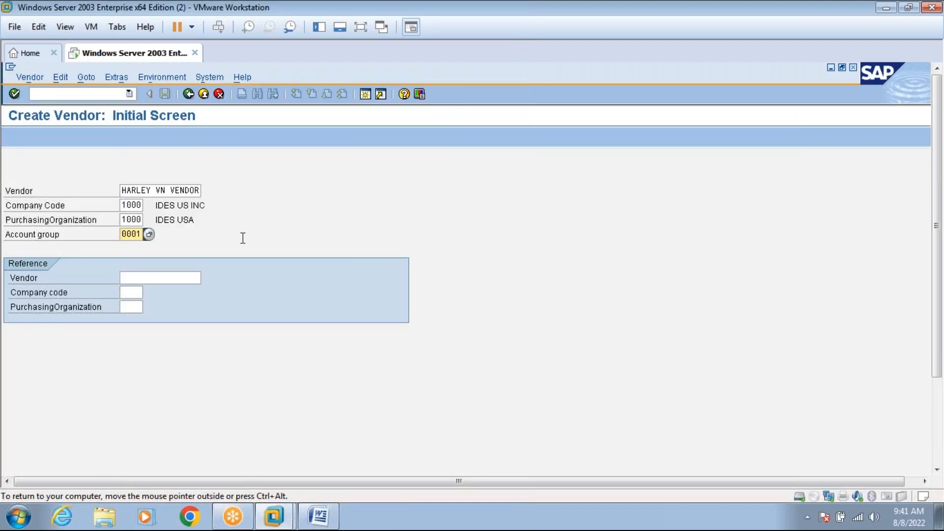
key(Return)
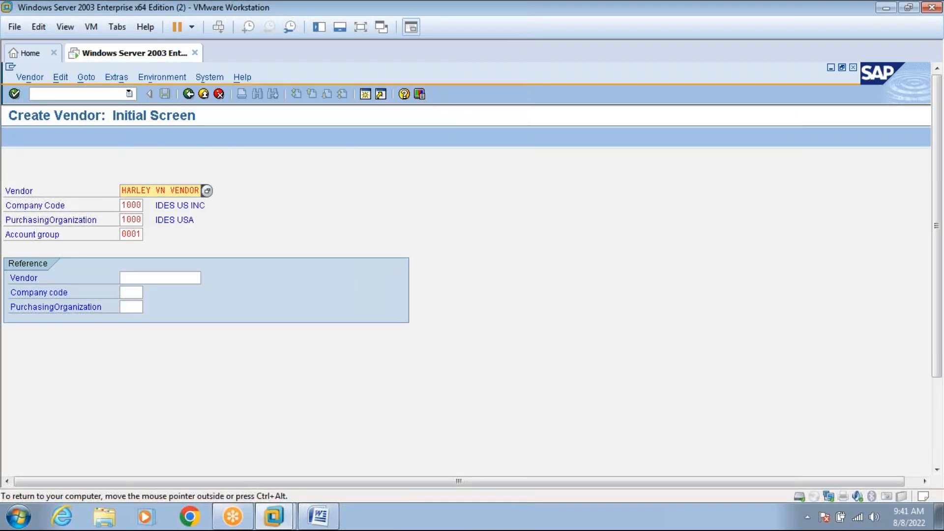
Replace the rejected vendor name with vendor number 1357 and continue to the address screen.
click(361, 28)
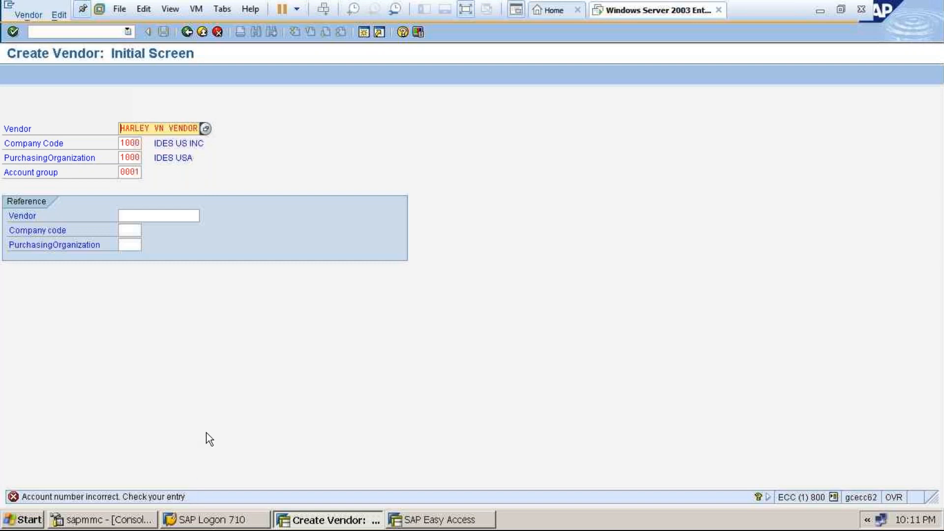
click(154, 127)
key(BackSpace)
key(BackSpace)
key(BackSpace)
key(BackSpace)
key(BackSpace)
key(BackSpace)
key(Delete)
key(Delete)
key(Delete)
key(Delete)
key(Delete)
key(Delete)
key(Delete)
key(Delete)
key(Delete)
key(Delete)
text(1357)
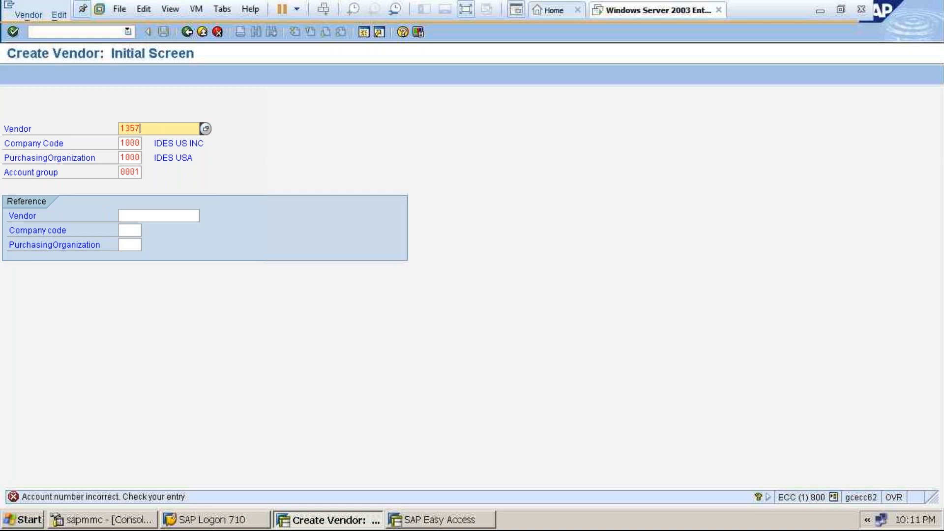
key(Return)
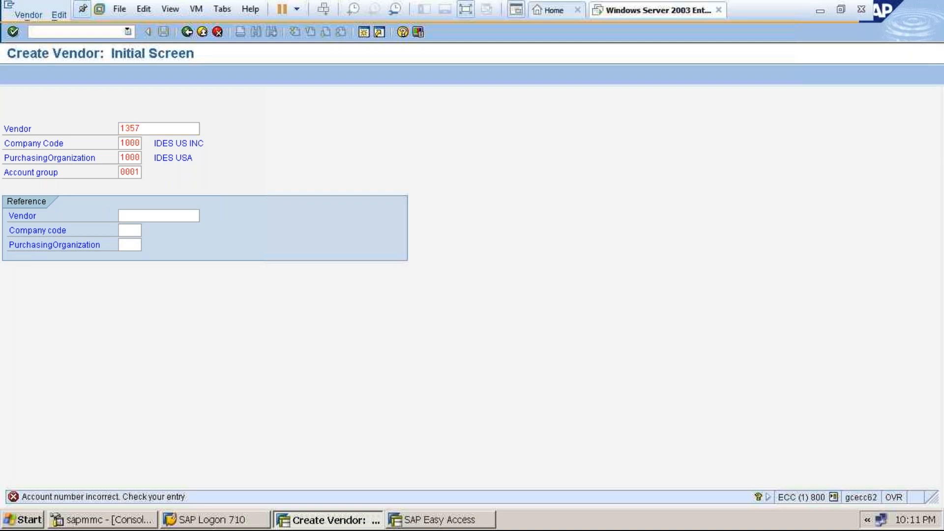
Set title Company, name HARLEY DAVIDSON MAIN VENDOR, name 2 VN VENDOR, and search term HARLEY DAVIDSON.
click(171, 158)
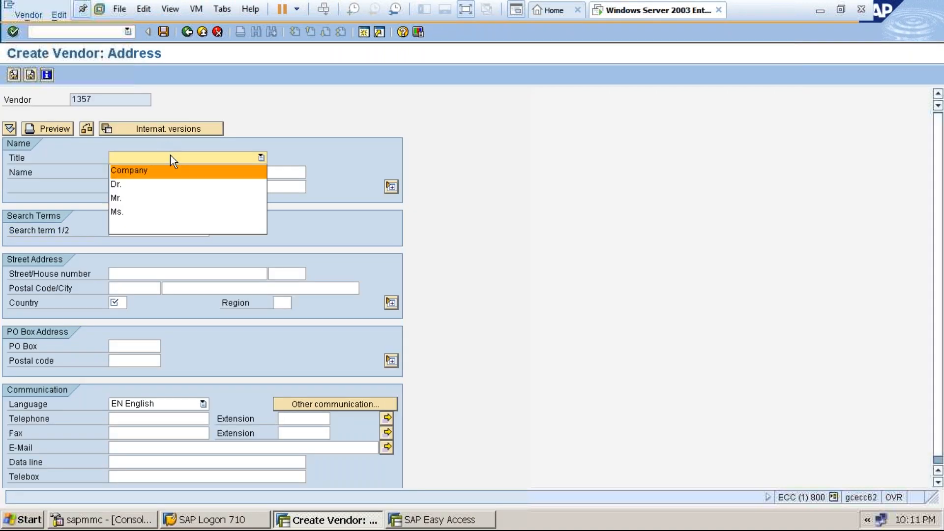
click(161, 170)
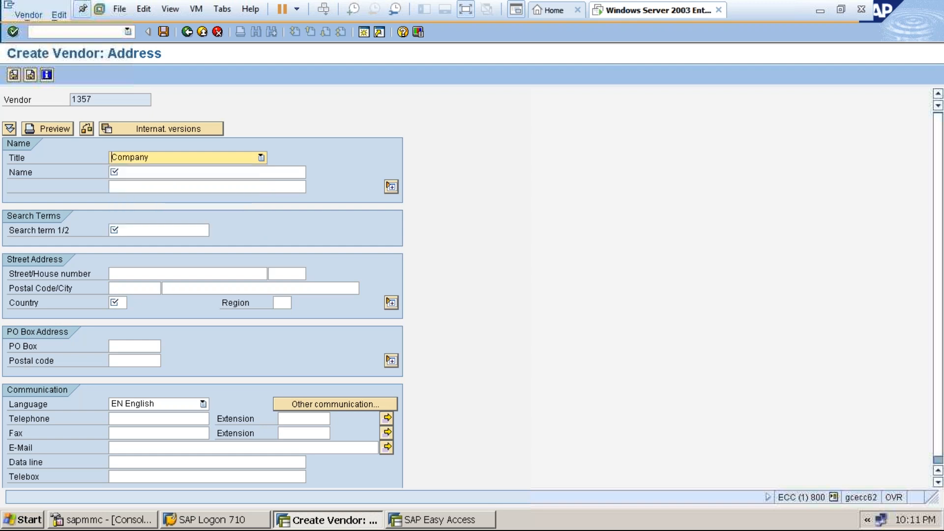
key(Tab)
text(HARLEY)
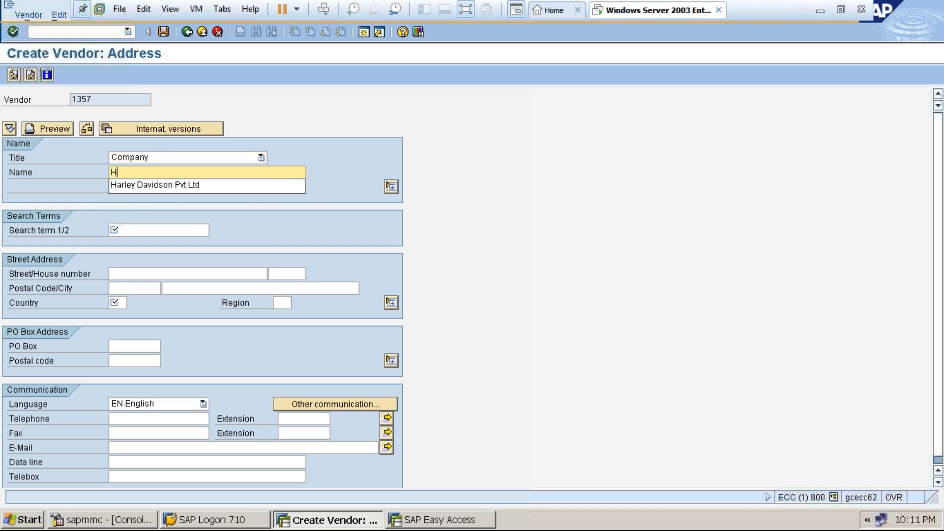
text(IDSON MAIN VENDOR)
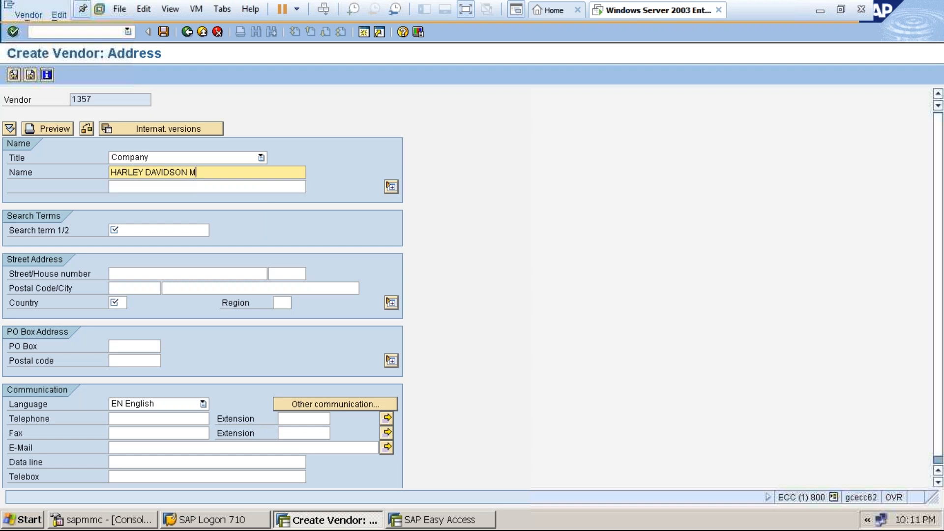
click(157, 187)
text(VN VENDOR)
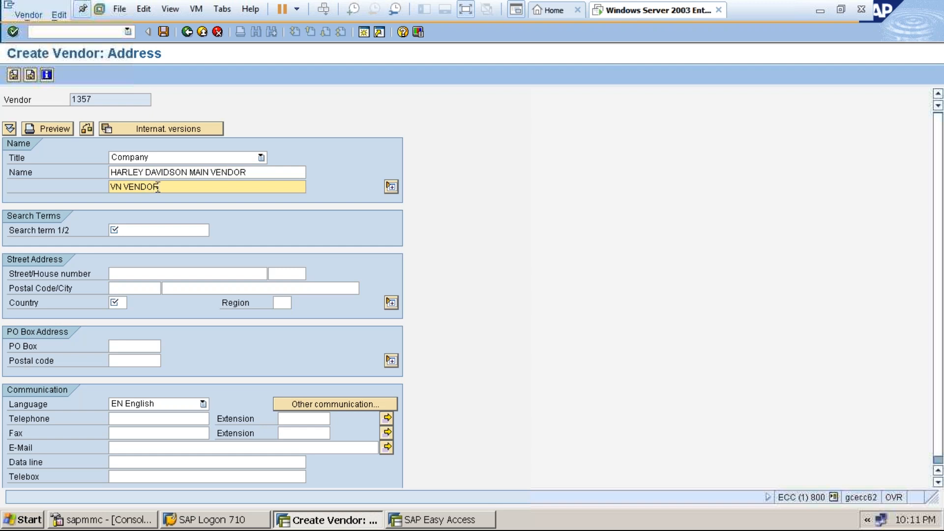
click(153, 229)
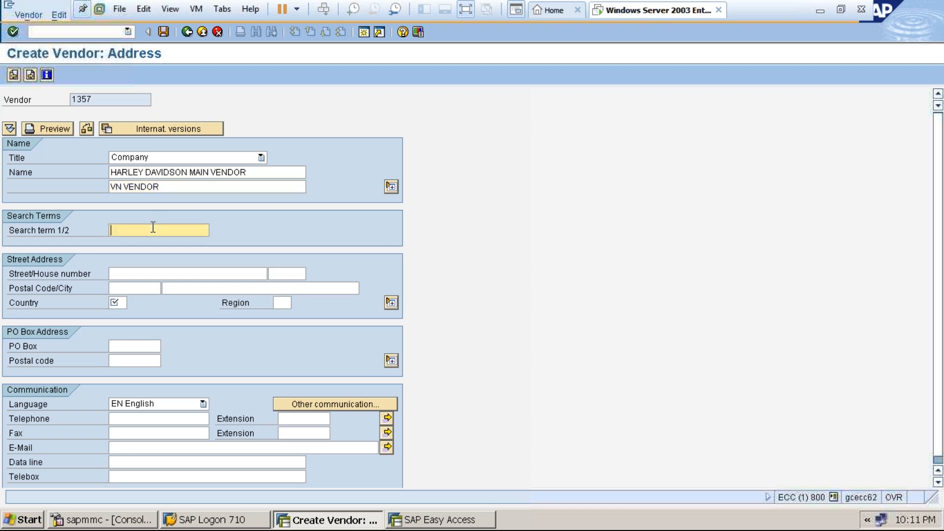
text(HARLEY DAVIDSON)
key(BackSpace)
key(BackSpace)
key(BackSpace)
text(VN VENDOR)
Check the Word reference notes before filling in the street address.
click(154, 274)
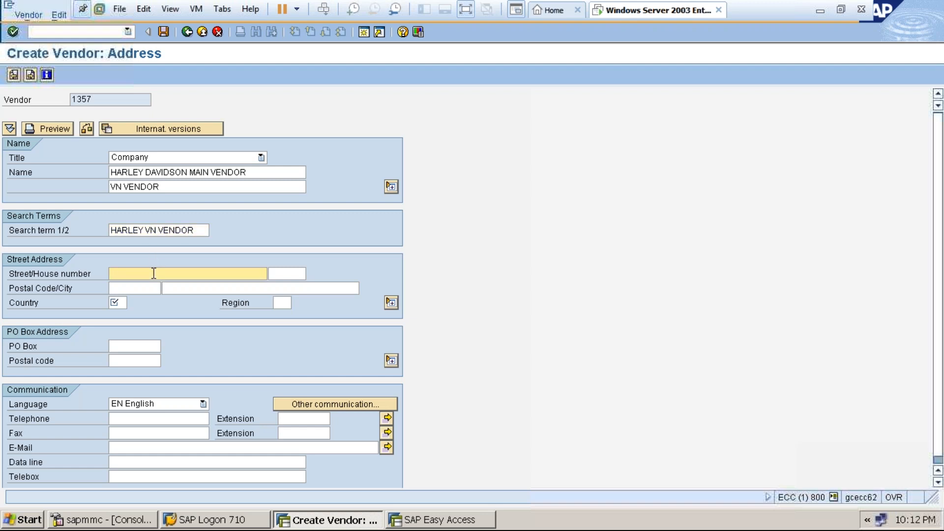
click(466, 11)
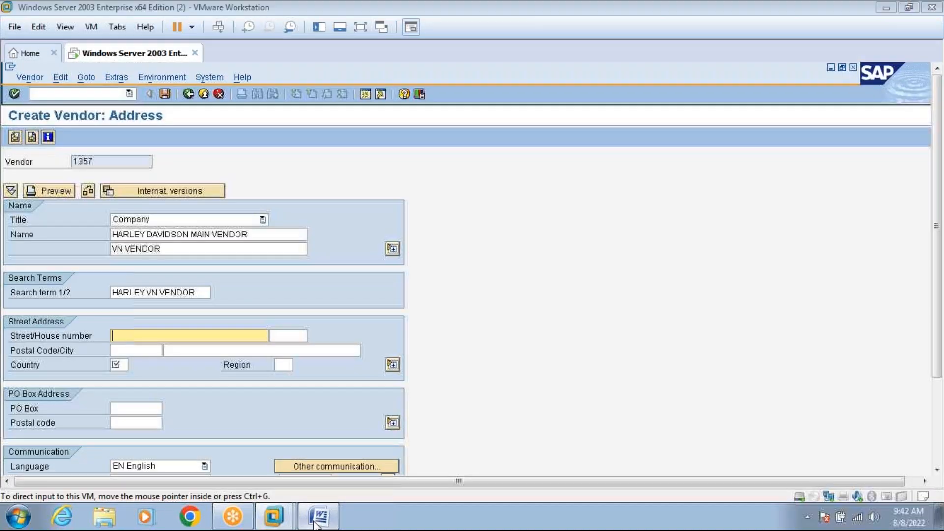
click(316, 517)
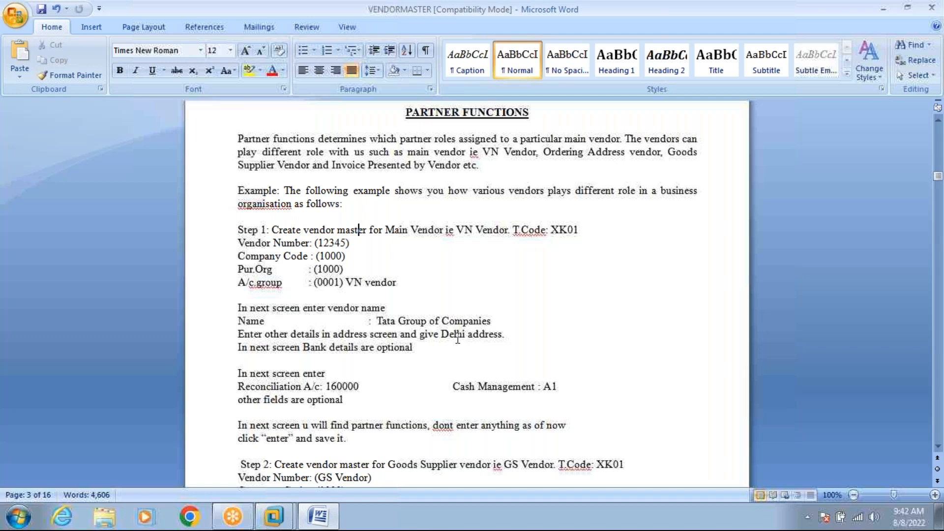
click(333, 522)
click(332, 522)
click(325, 521)
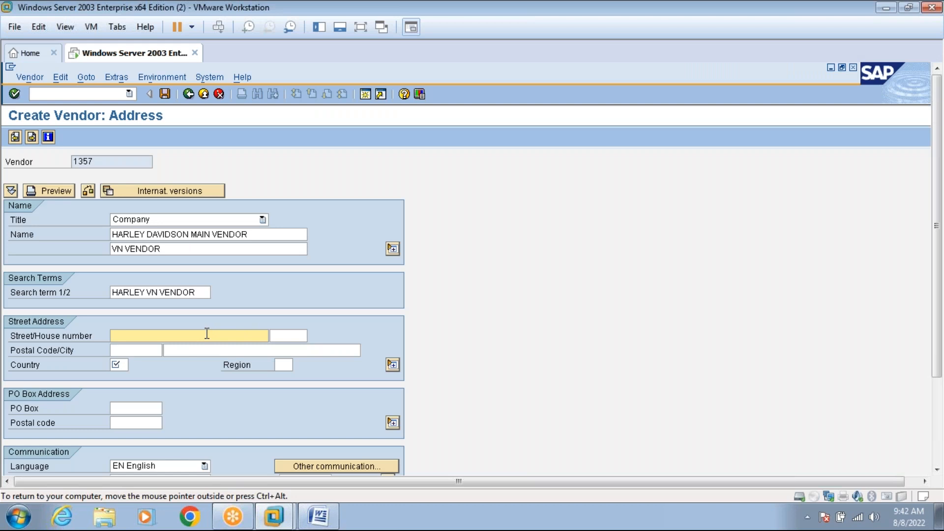
Enter street DELHI, postal code 500005 and country IN.
text(DELHI)
click(154, 350)
text(500005)
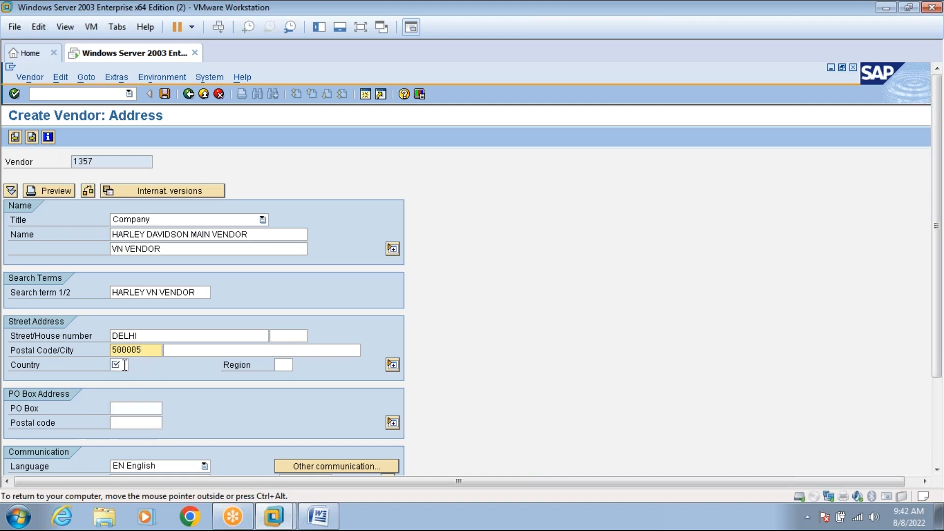
click(125, 365)
text(IN)
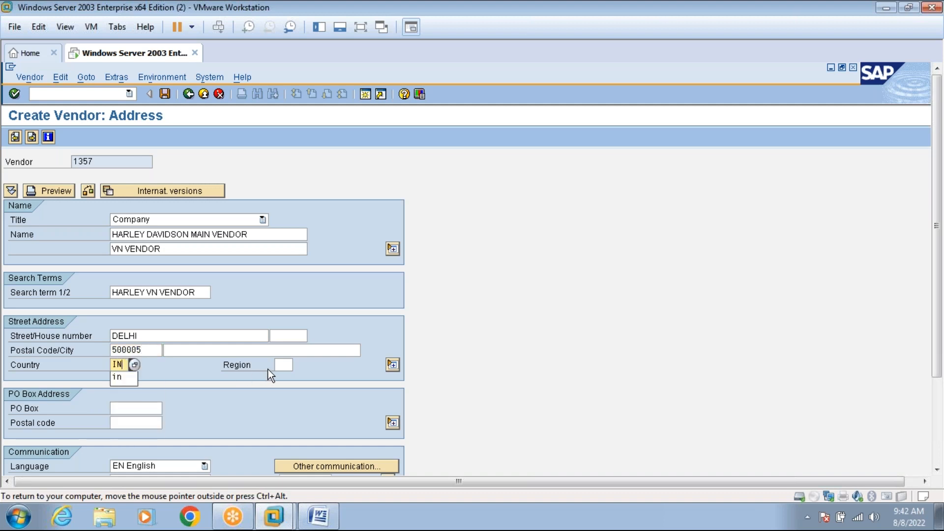
Search the region list for Delhi, select it, and confirm the address.
click(281, 364)
click(298, 364)
click(326, 163)
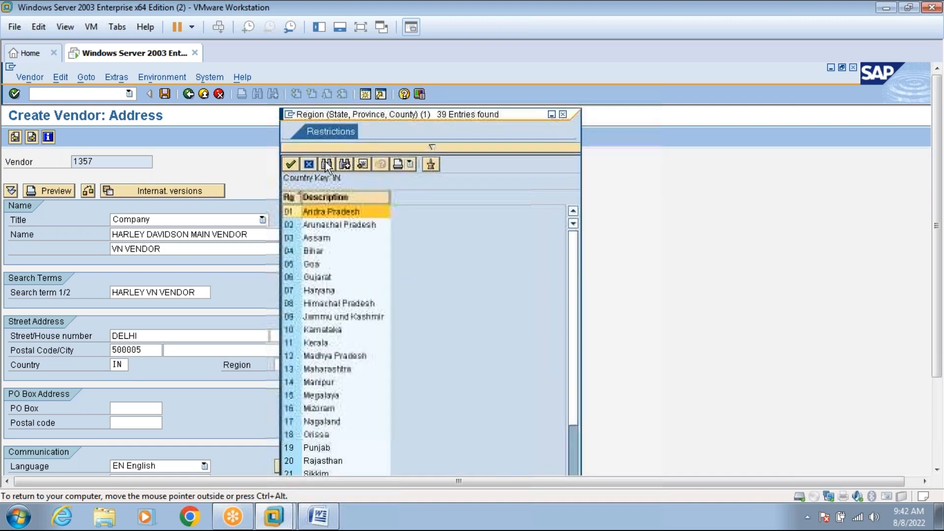
text(DELHI)
key(Return)
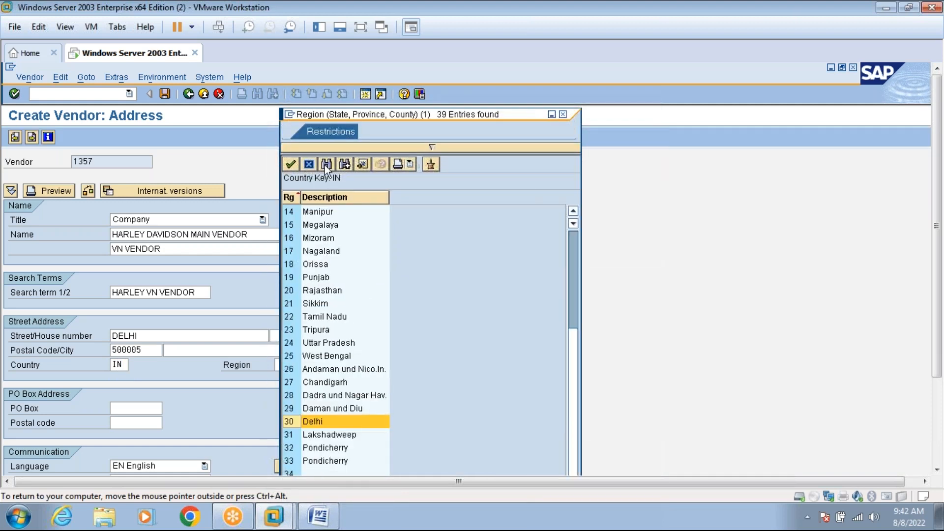
double_click(294, 426)
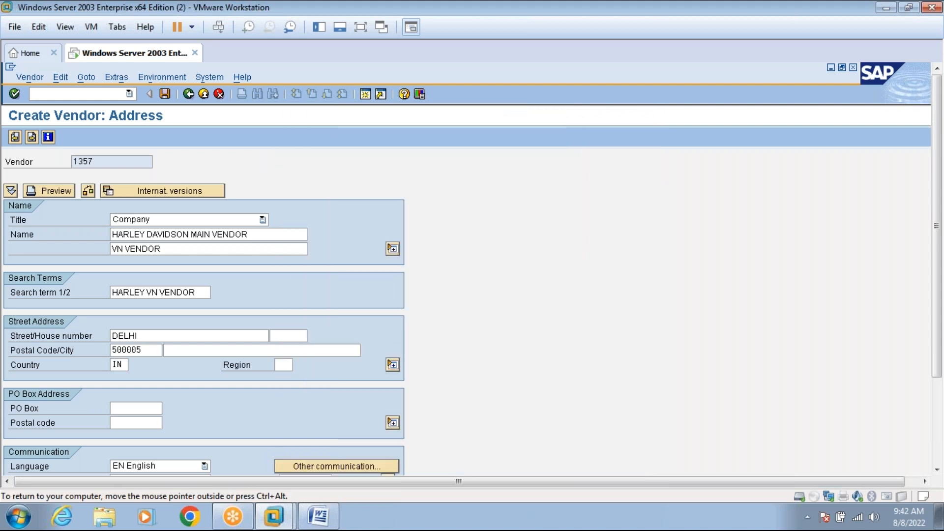
key(Return)
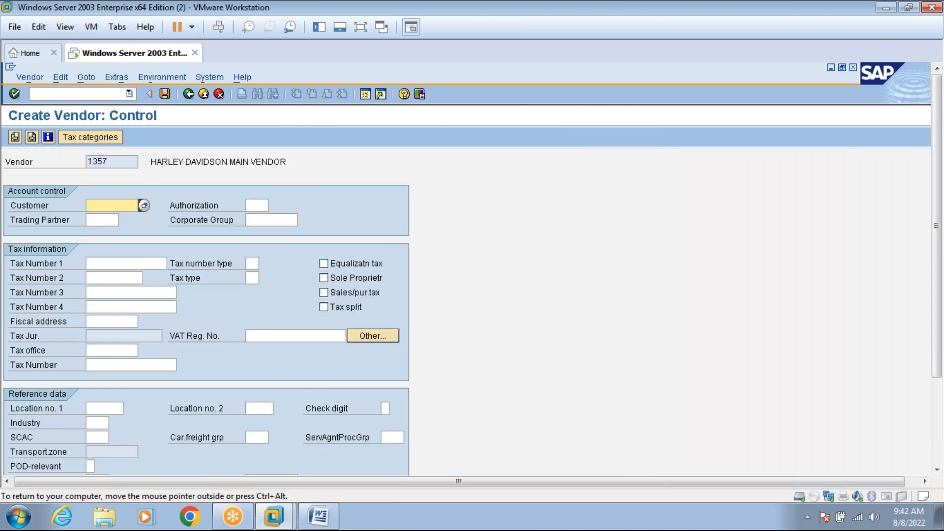
On the payment transaction screen, set bank country IN and correct the bank key to ICICI.
key(Return)
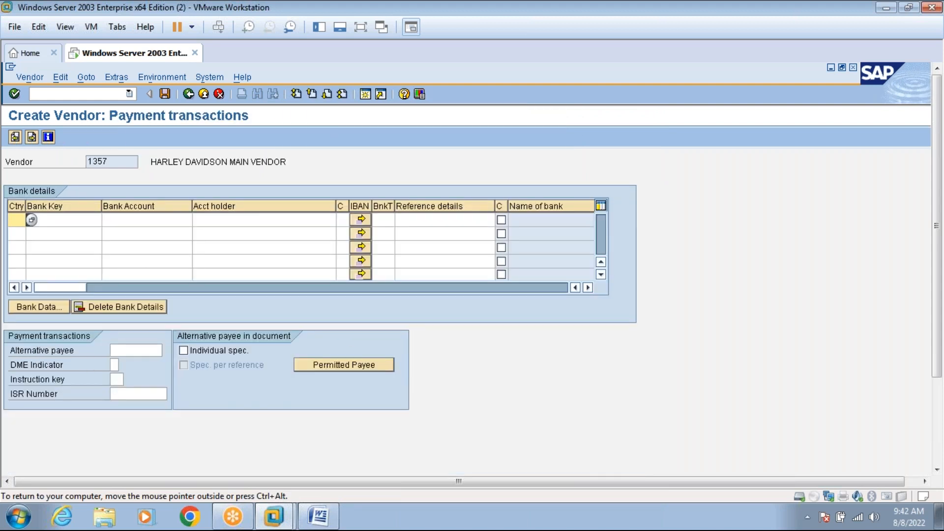
text(IN)
click(78, 220)
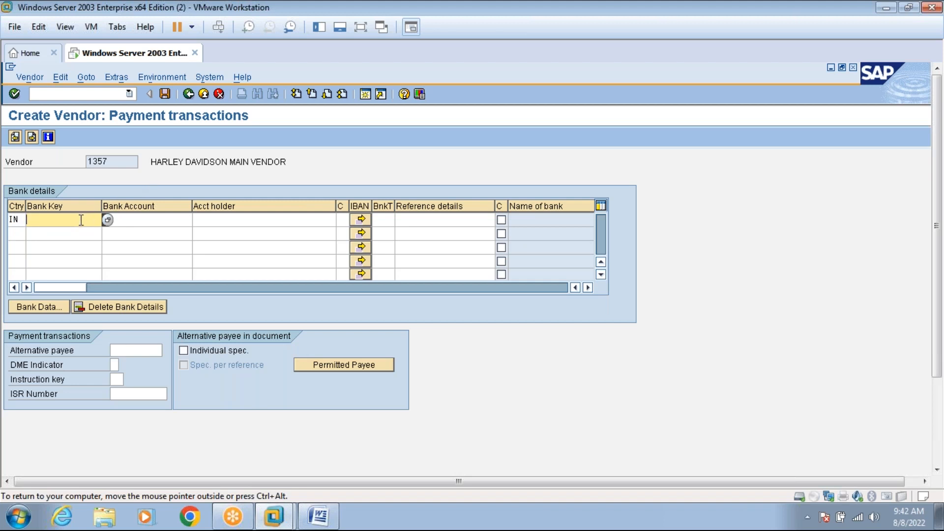
text(43943894343)
click(148, 222)
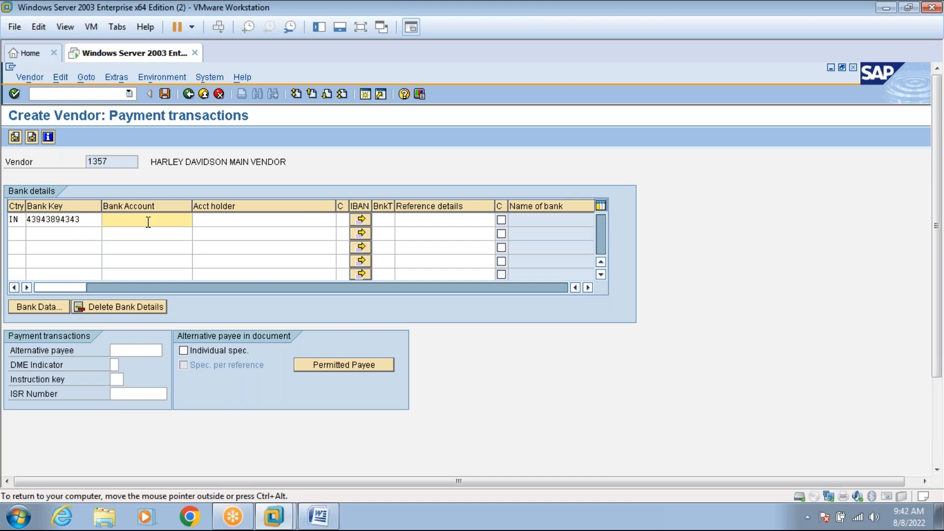
key(BackSpace)
click(91, 222)
key(BackSpace)
key(BackSpace)
key(BackSpace)
key(BackSpace)
key(BackSpace)
key(BackSpace)
key(BackSpace)
key(BackSpace)
key(BackSpace)
key(BackSpace)
key(BackSpace)
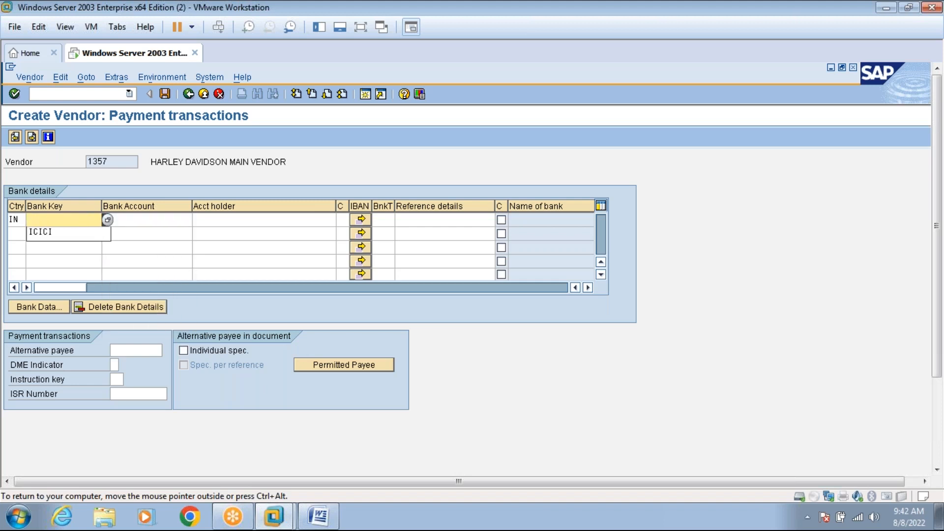
click(81, 238)
Enter the bank account number and account holder's name, then go to the accounting information.
click(129, 220)
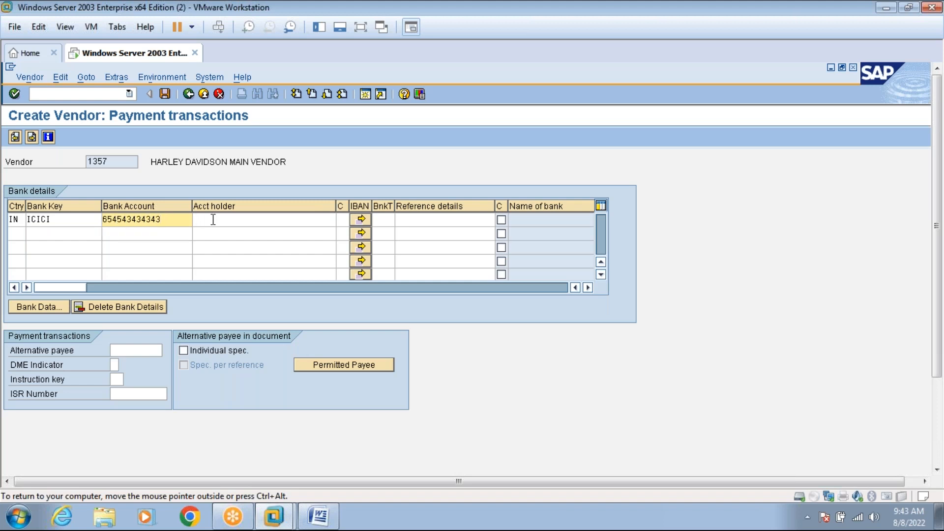
click(213, 220)
text(ASIF)
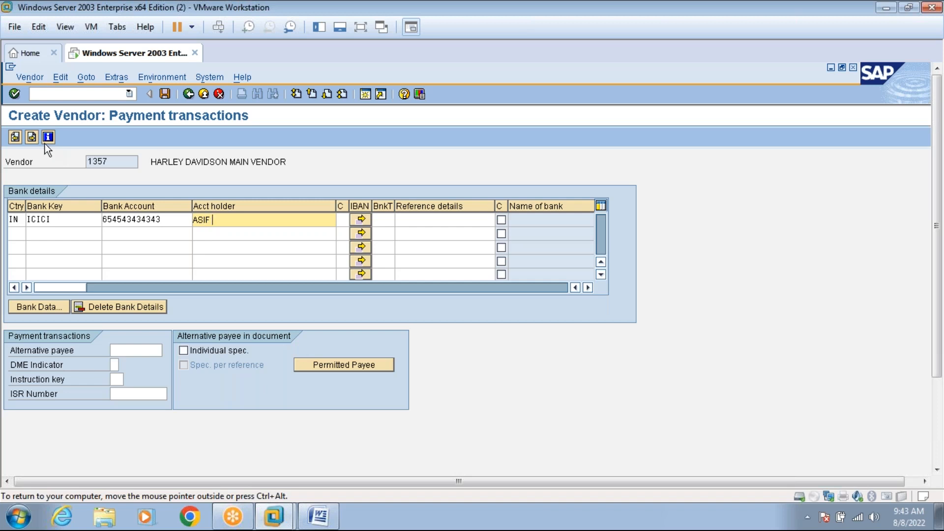
click(31, 136)
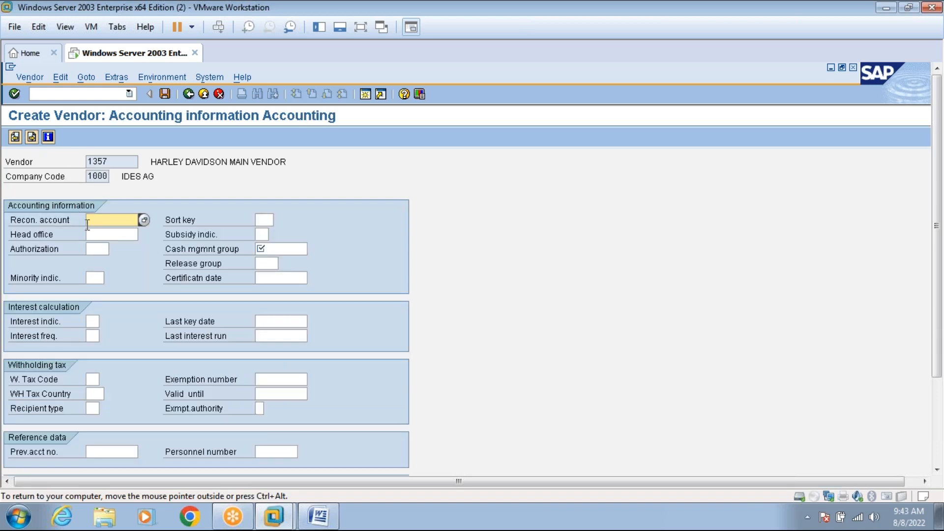
Choose reconciliation account 160000 from the history, then list all available reconciliation accounts.
click(99, 220)
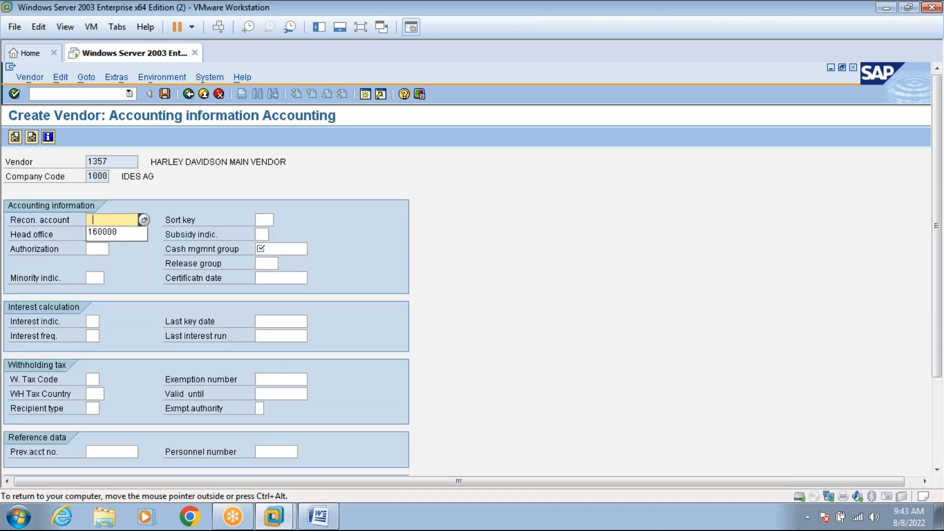
click(100, 232)
click(274, 247)
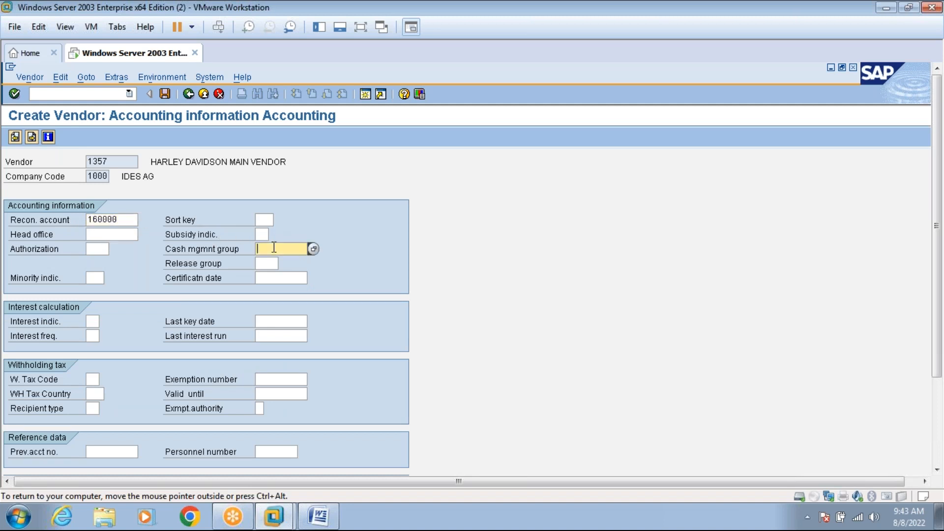
click(132, 217)
click(145, 219)
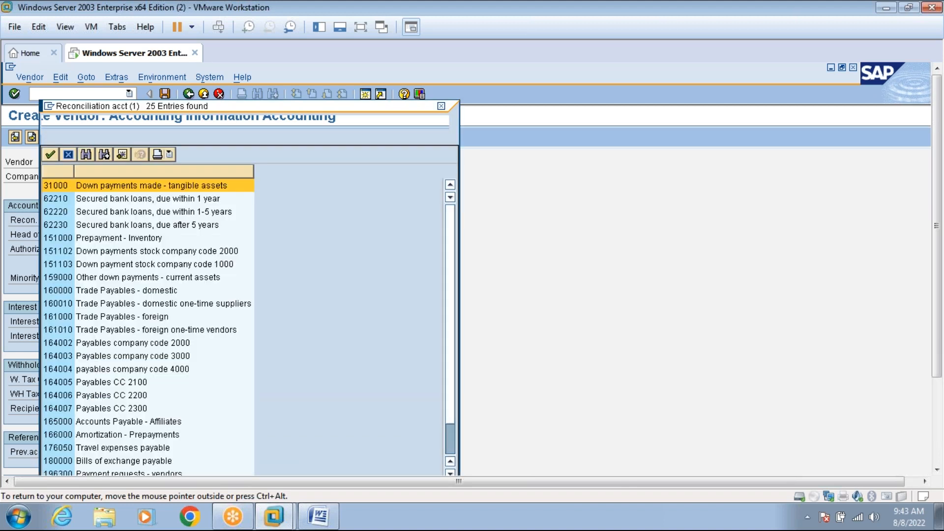
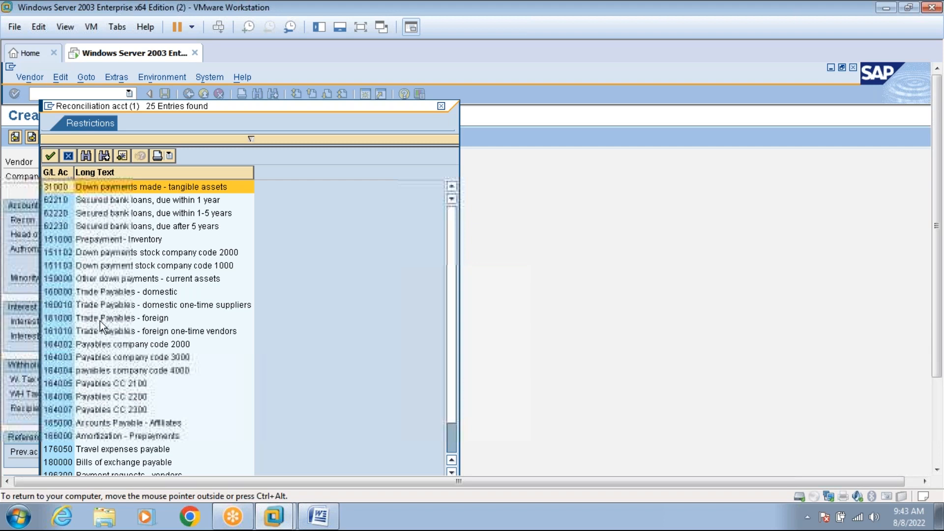
Apply 160000 Trade Payables - domestic as reconciliation account and enter cash management group A1.
click(98, 293)
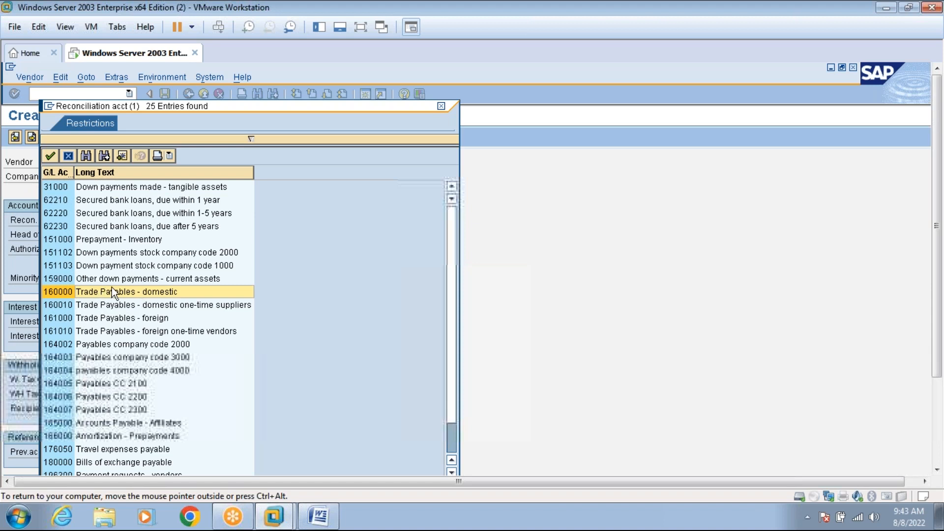
click(440, 107)
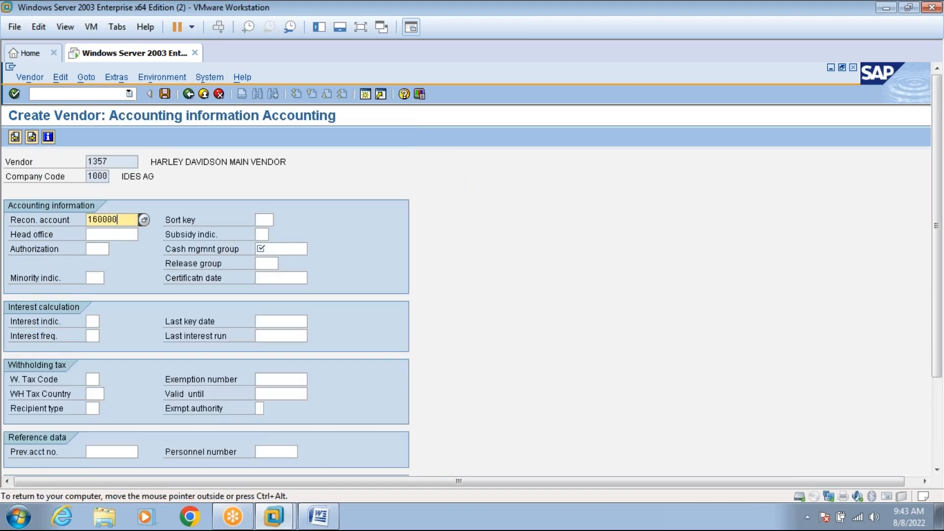
click(288, 251)
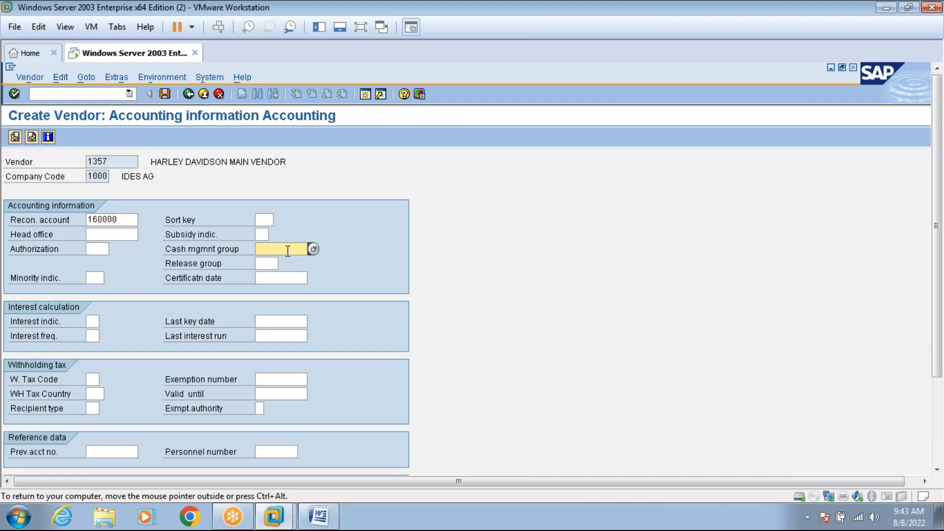
text(A1)
Advance through the accounting screens and set order currency INR to reach partner functions.
key(Return)
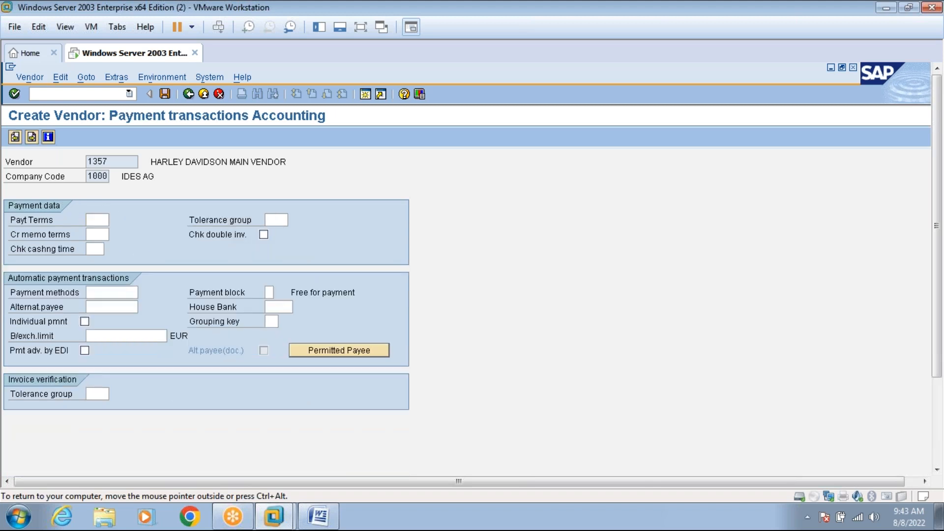
key(Return)
key(Return)
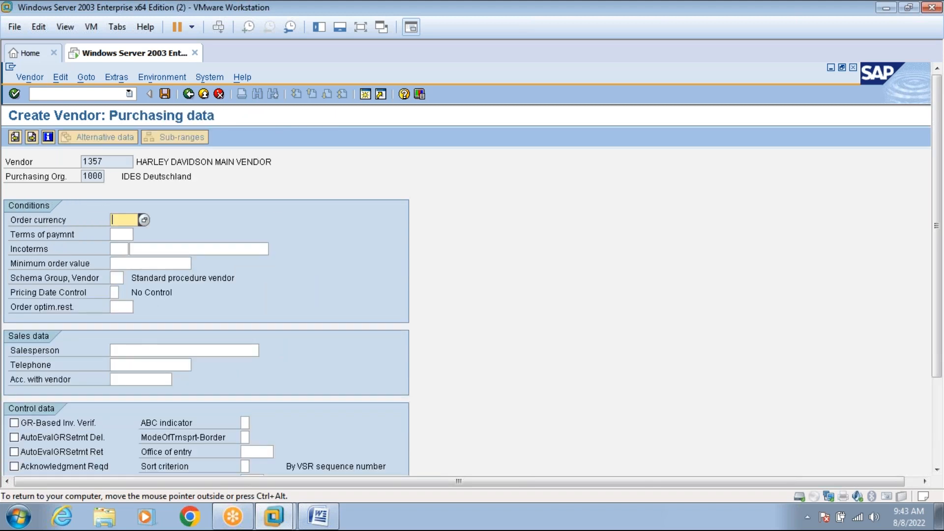
text(INR)
key(Return)
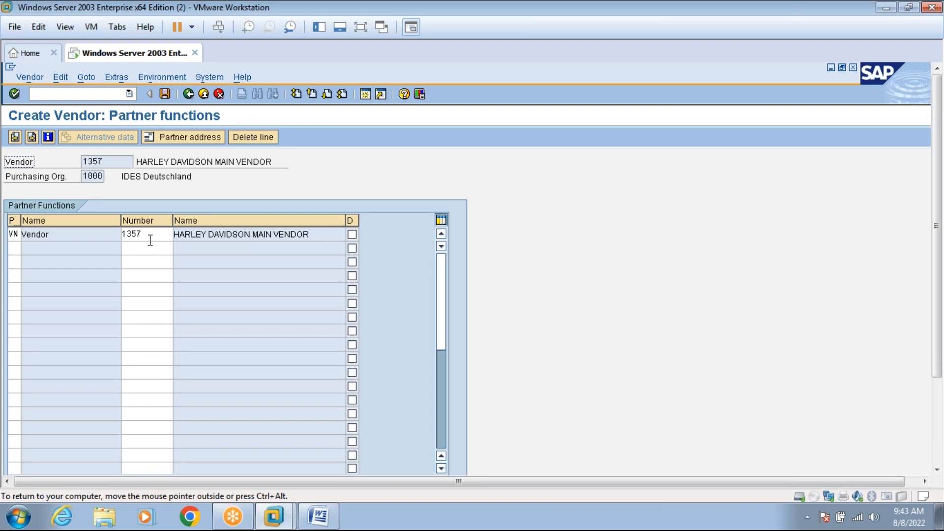
Save vendor 1357.
click(164, 95)
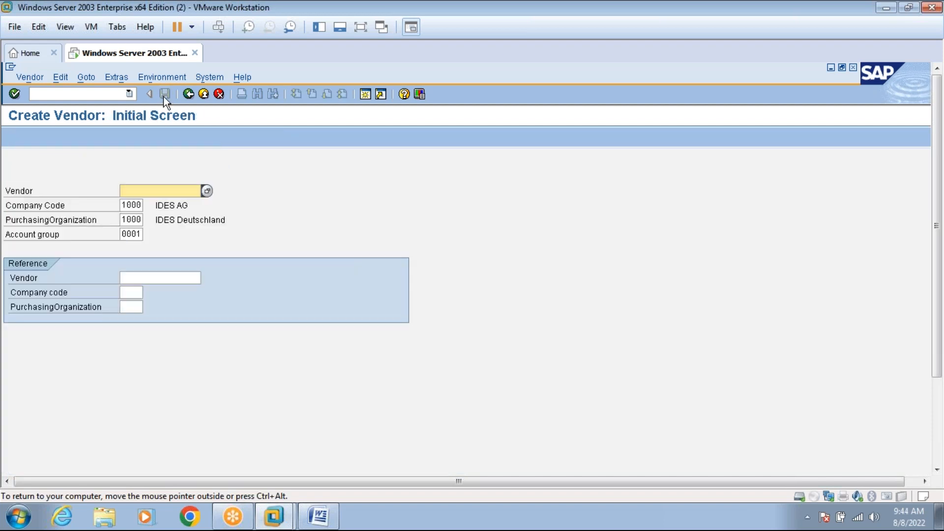
click(362, 28)
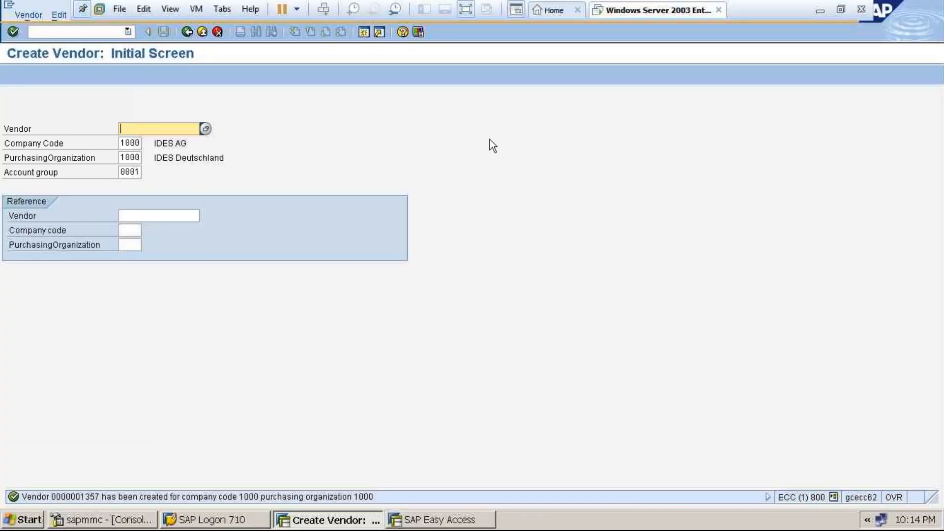
click(466, 10)
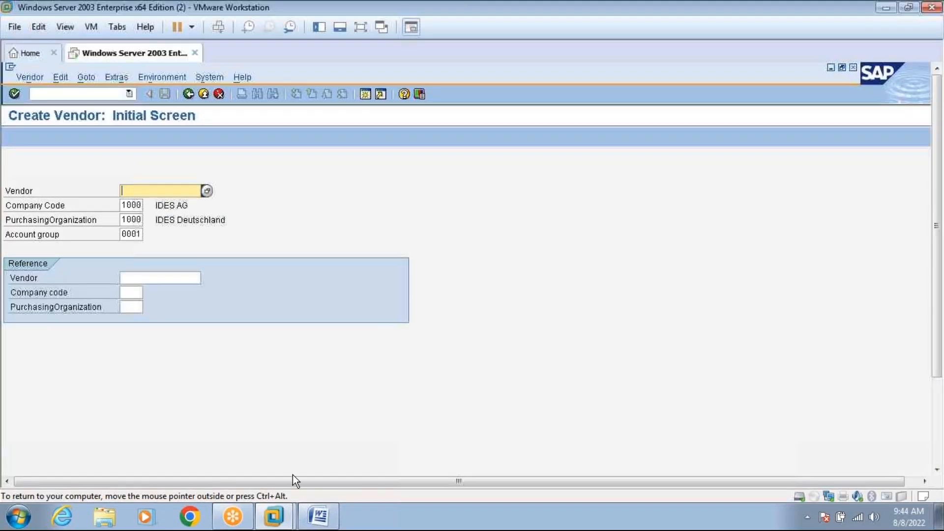
Read the VENDORMASTER Step 2 goods supplier notes and Bangalore address, then return to SAP.
click(317, 517)
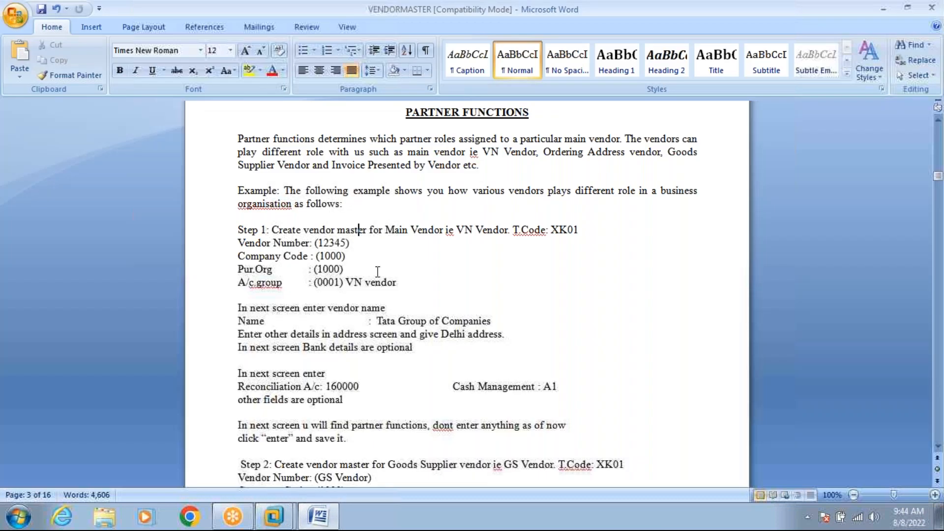
click(457, 334)
scroll(937, 448, down, 3)
scroll(938, 447, down, 6)
scroll(938, 447, down, 2)
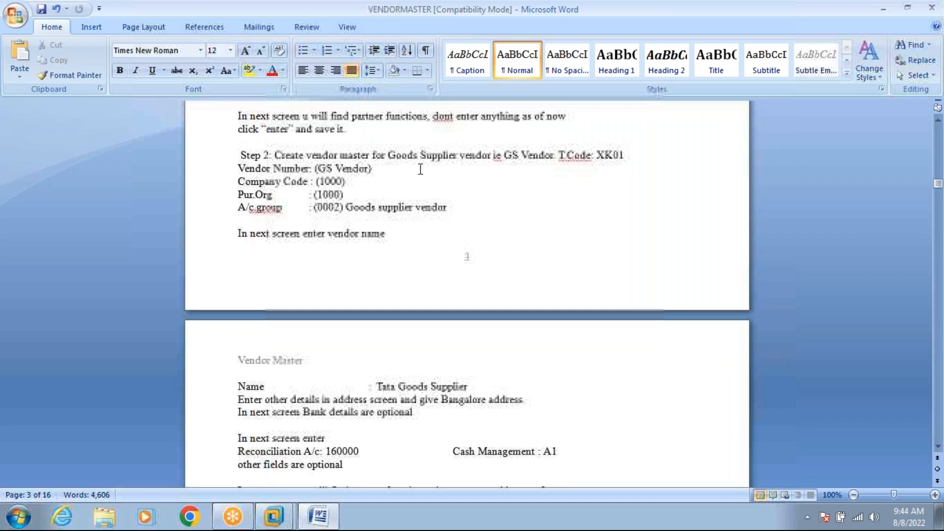
click(414, 155)
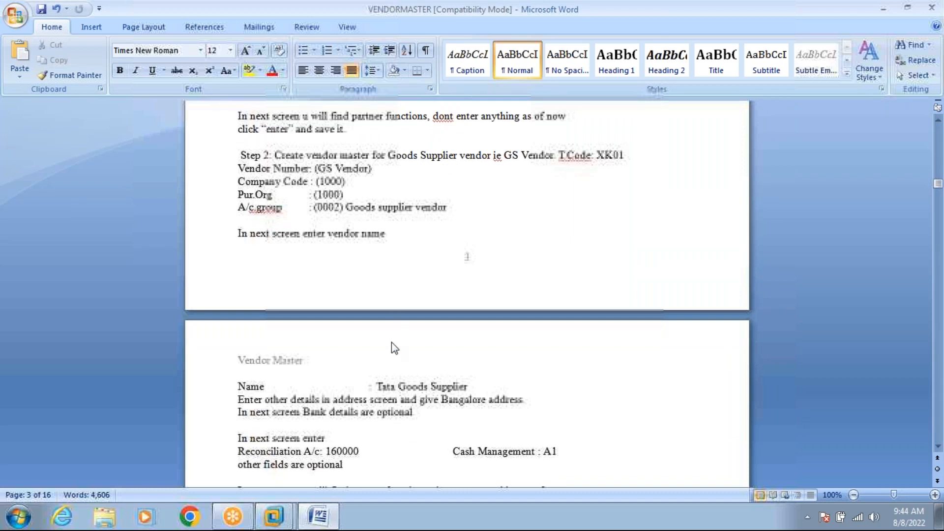
click(469, 399)
mouse_move(273, 517)
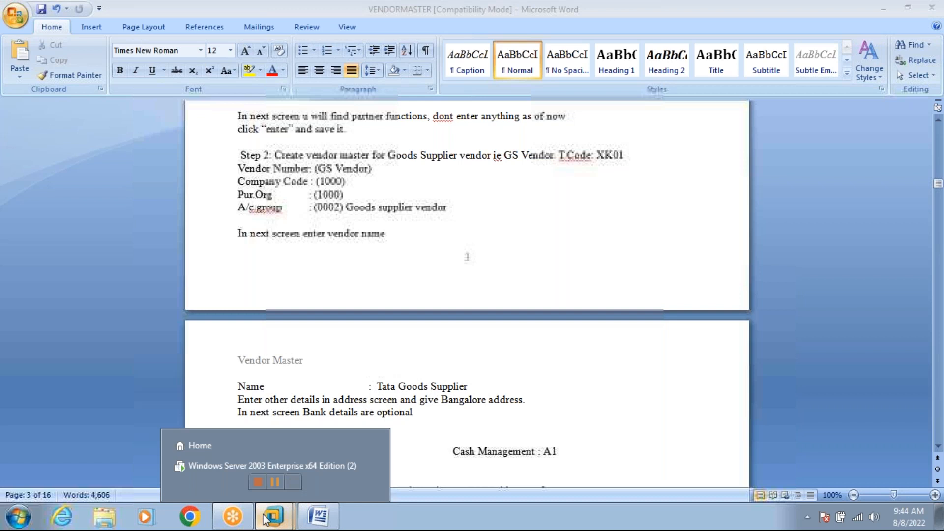
click(264, 464)
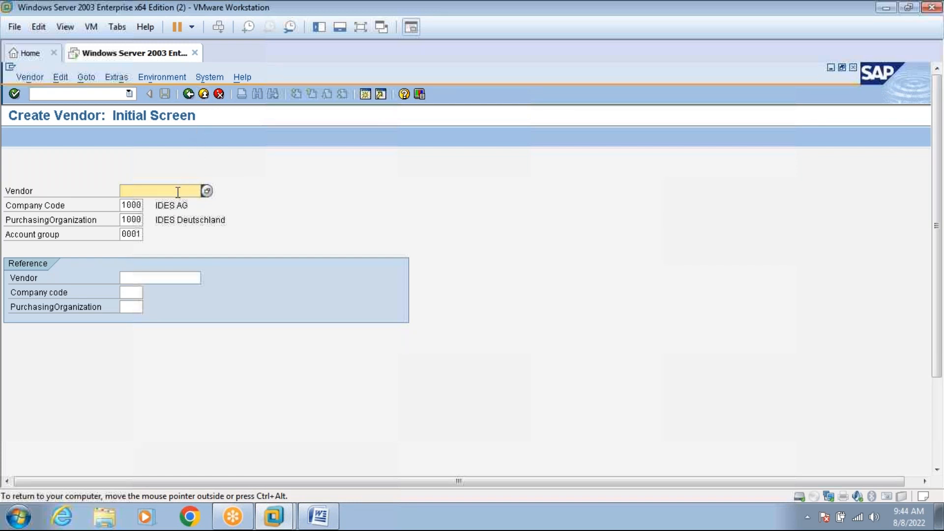
Enter HARLEY GS VENDOR in the Vendor field, fixing the typo.
text(HAR)
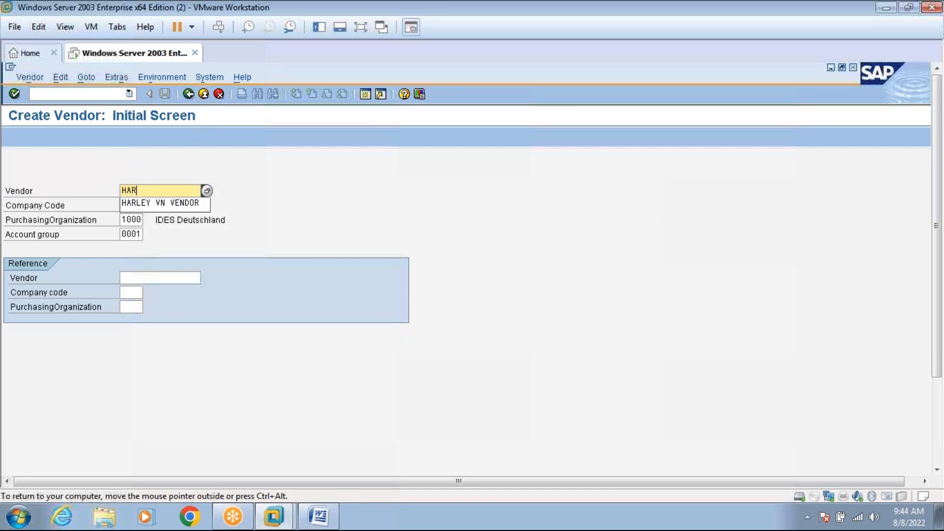
text(LEY GS VENDR)
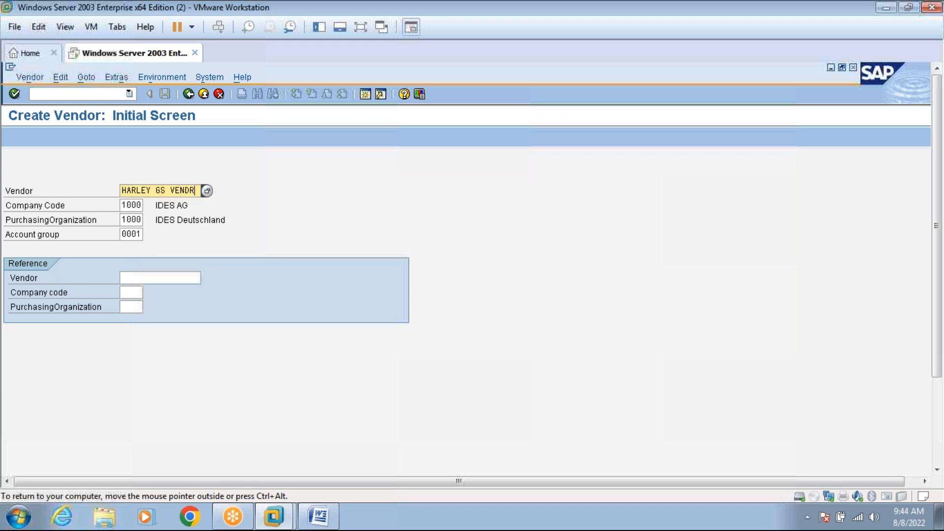
key(BackSpace)
text(OR)
Choose account group 0002 Goods supplier from the F4 list.
click(140, 234)
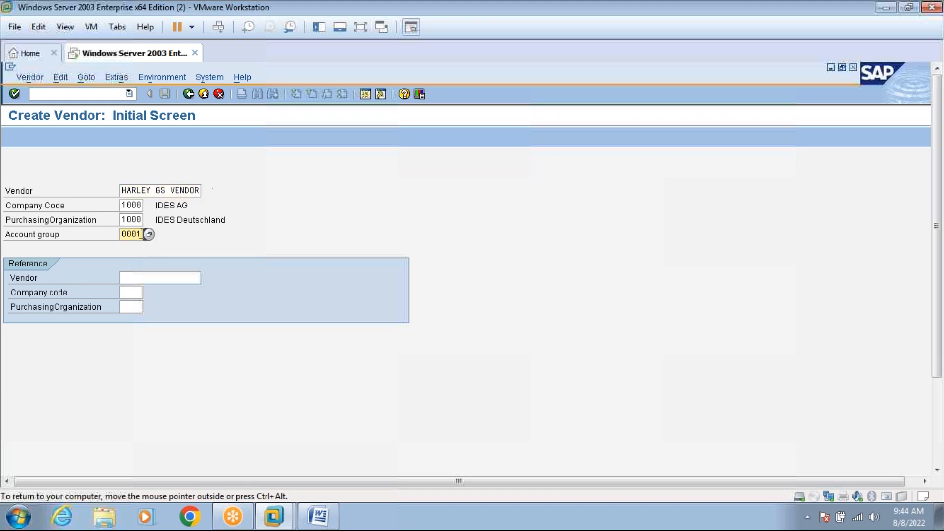
key(F4)
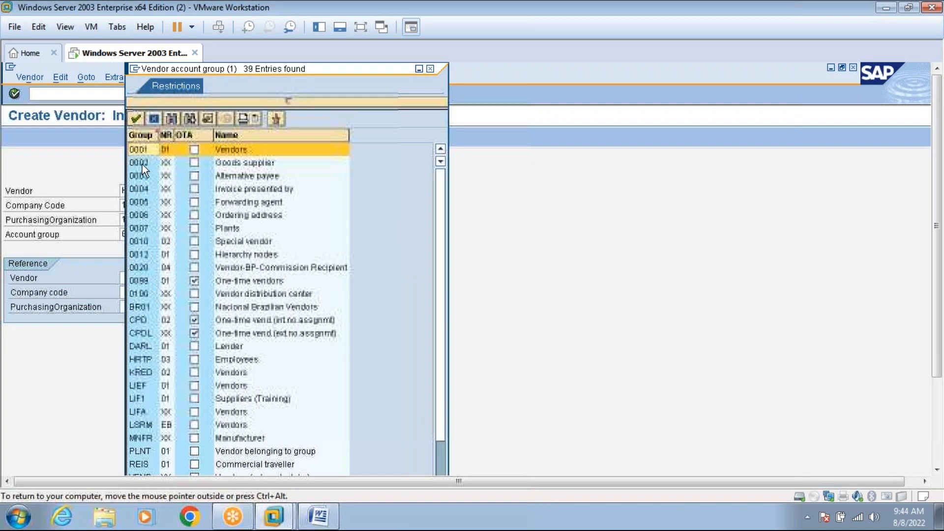
click(167, 166)
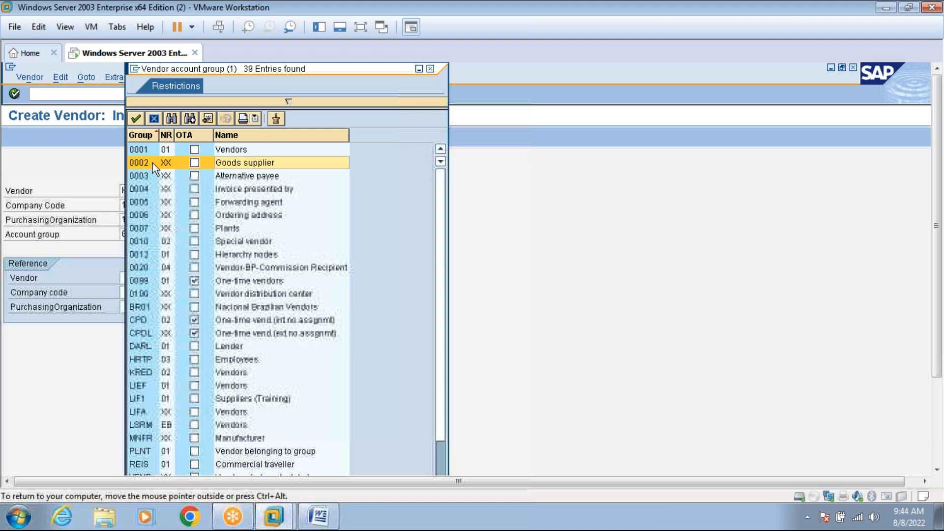
double_click(152, 163)
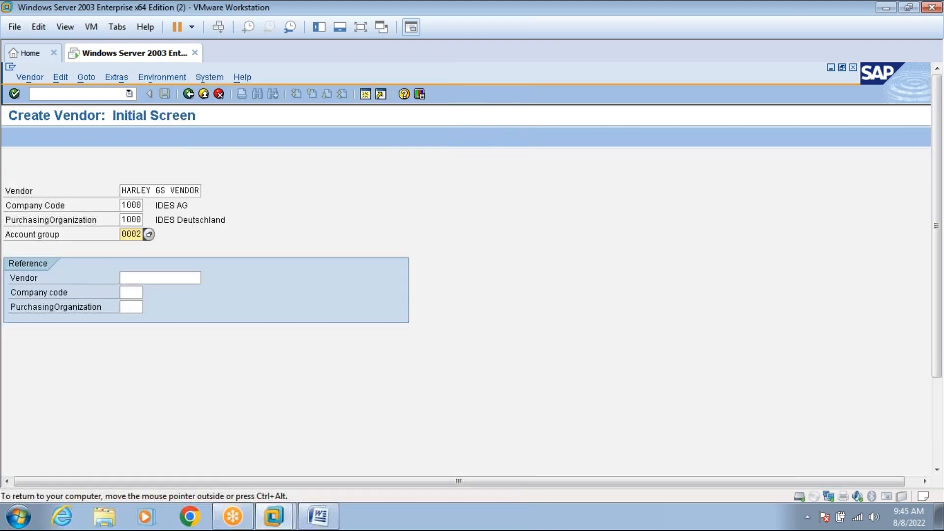
Replace the vendor name with a number, trying 123 and then 22222.
click(361, 27)
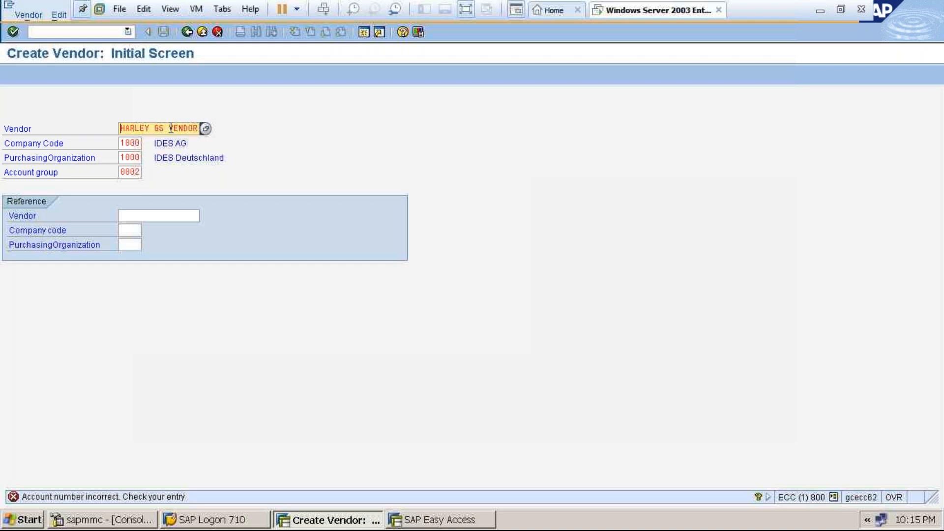
key(BackSpace)
key(BackSpace)
key(BackSpace)
key(BackSpace)
key(BackSpace)
key(BackSpace)
text(123)
key(Return)
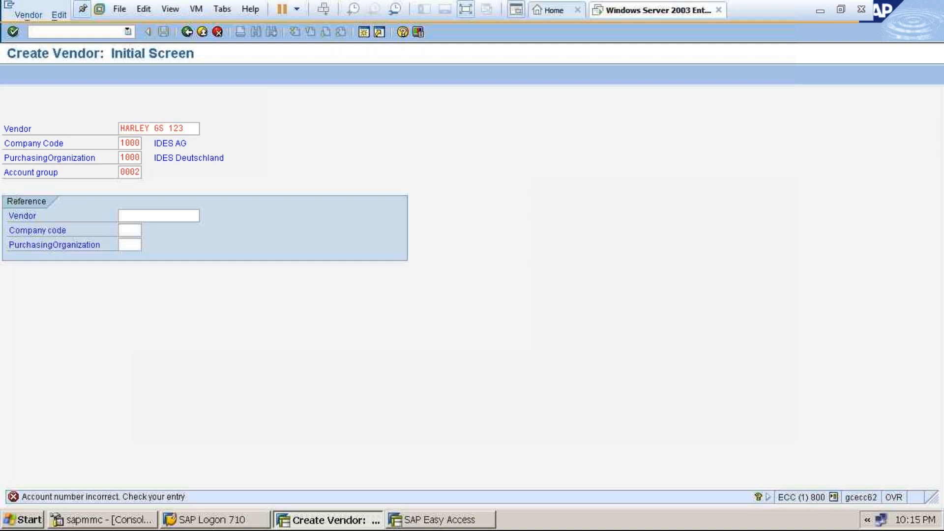
click(185, 129)
key(BackSpace)
key(BackSpace)
key(BackSpace)
key(BackSpace)
key(BackSpace)
key(BackSpace)
key(BackSpace)
key(BackSpace)
key(BackSpace)
key(BackSpace)
key(BackSpace)
key(BackSpace)
key(BackSpace)
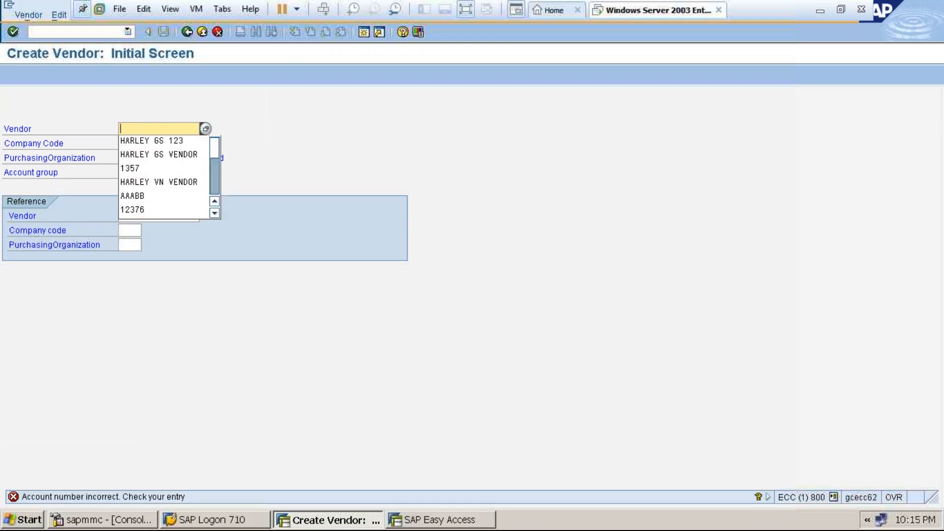
text(22222)
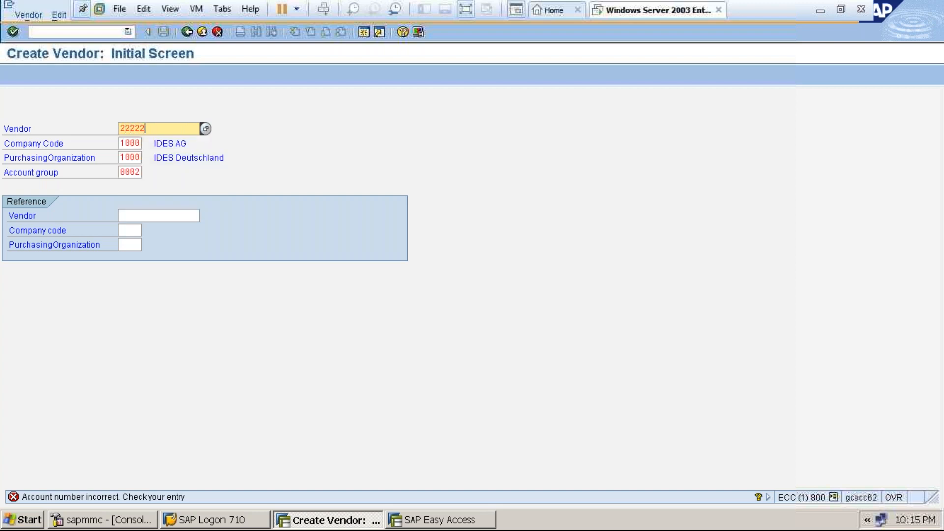
key(Return)
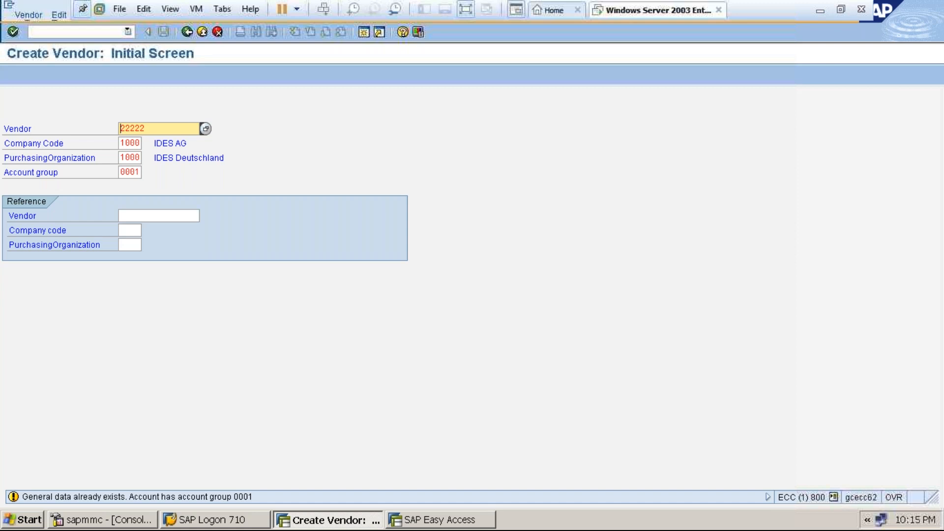
After rejected numbers 22222 and 1999, enter vendor number 2929 and proceed to the address.
key(Return)
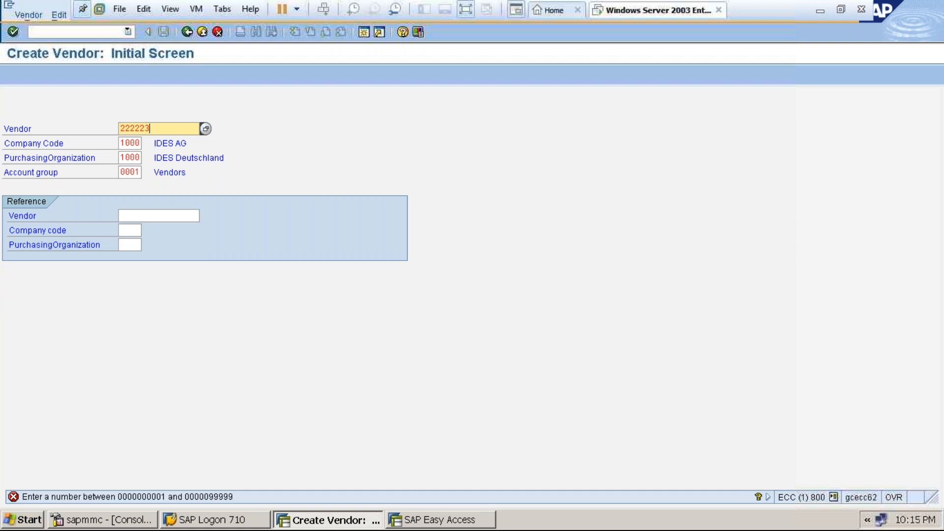
key(BackSpace)
key(BackSpace)
key(BackSpace)
key(BackSpace)
key(BackSpace)
key(BackSpace)
text(1999)
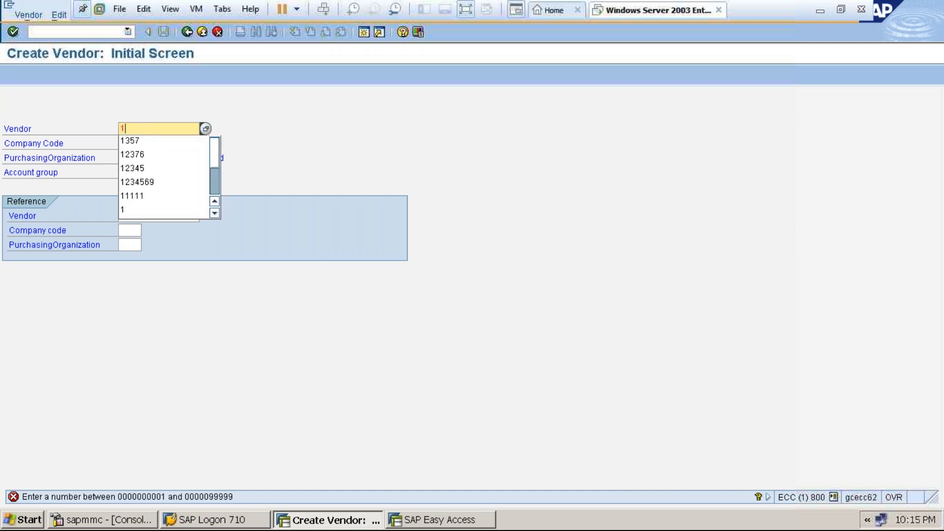
key(Return)
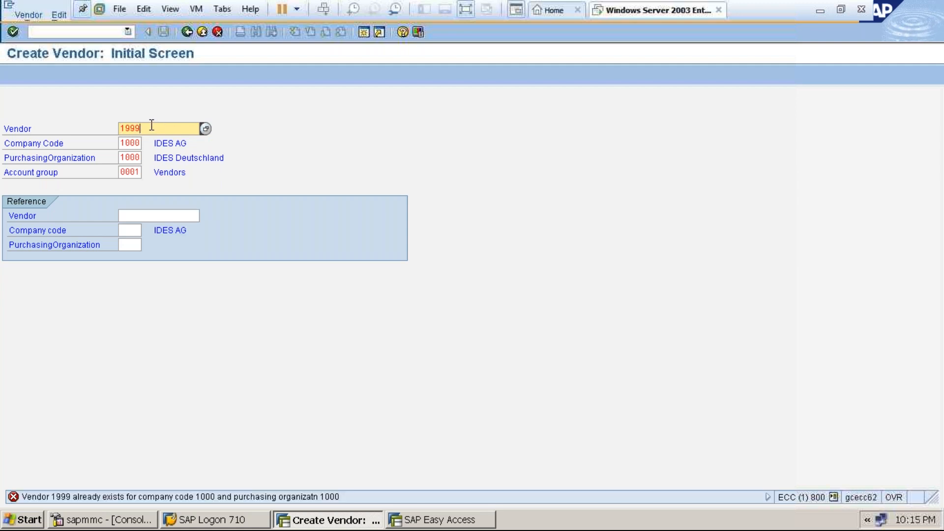
key(BackSpace)
key(BackSpace)
key(BackSpace)
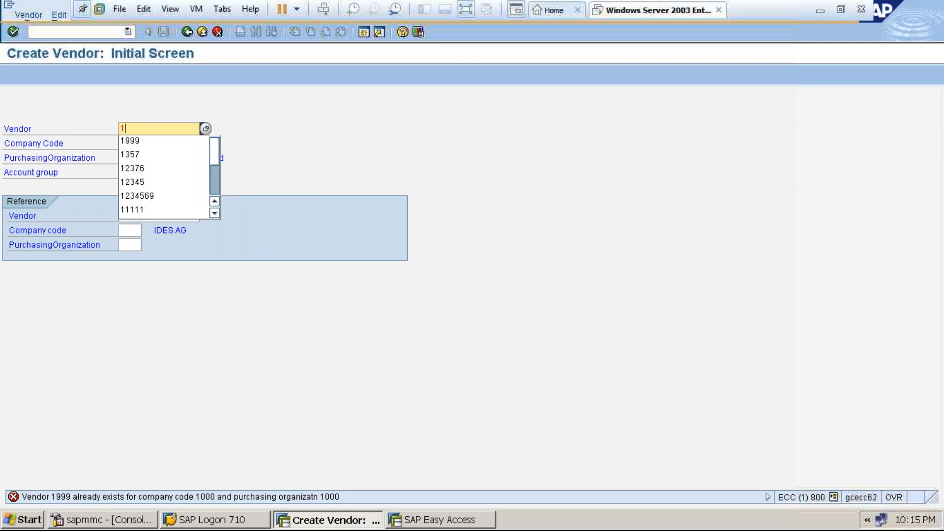
key(BackSpace)
text(2)
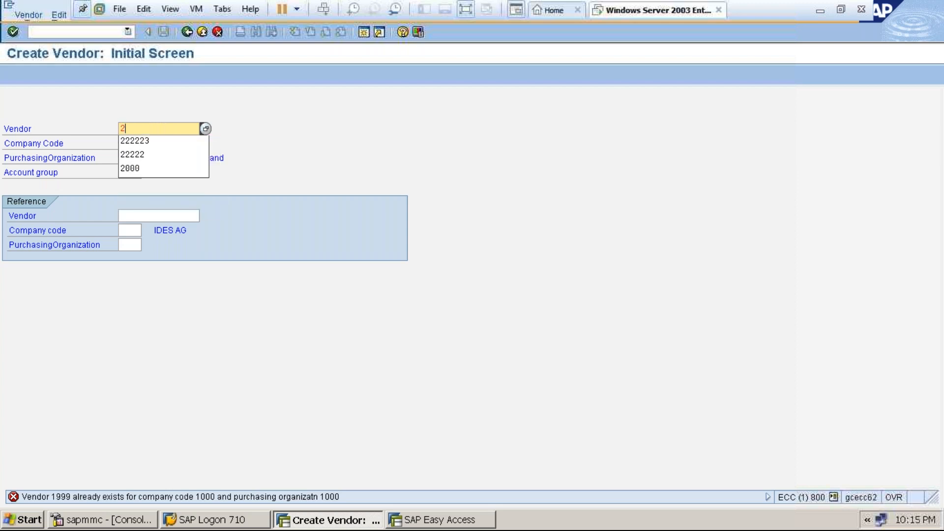
text(929)
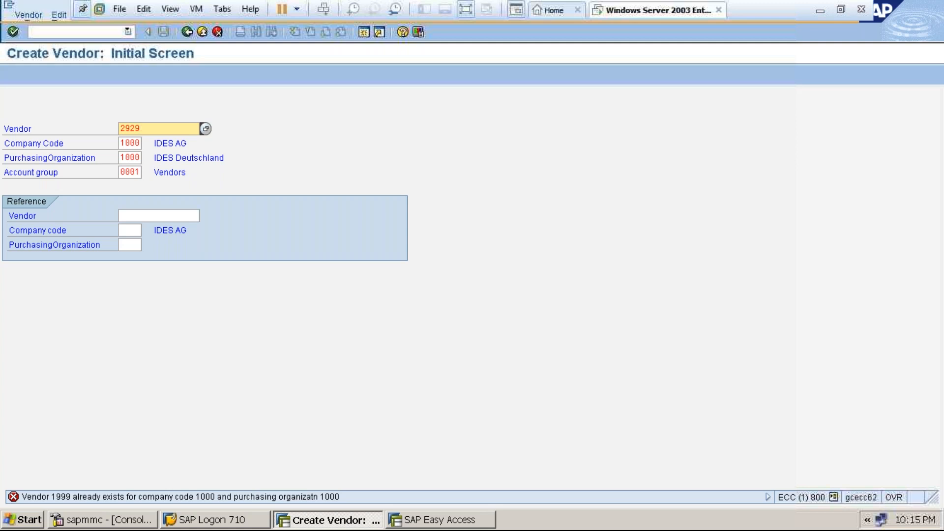
key(Return)
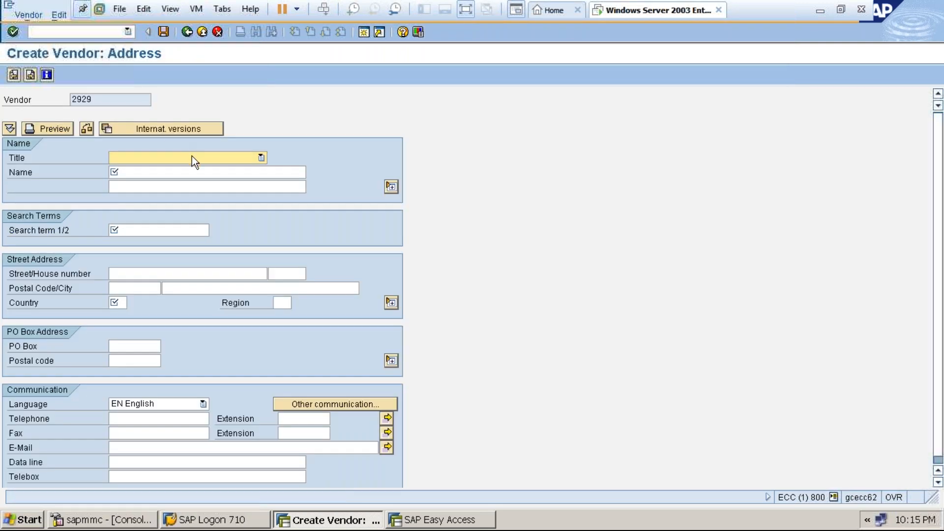
Set title Company, names HARLEY GS VENDOR and HARLEY DAVIDSON GS VENDOR, search term HARLEY GS VENDOR.
click(192, 158)
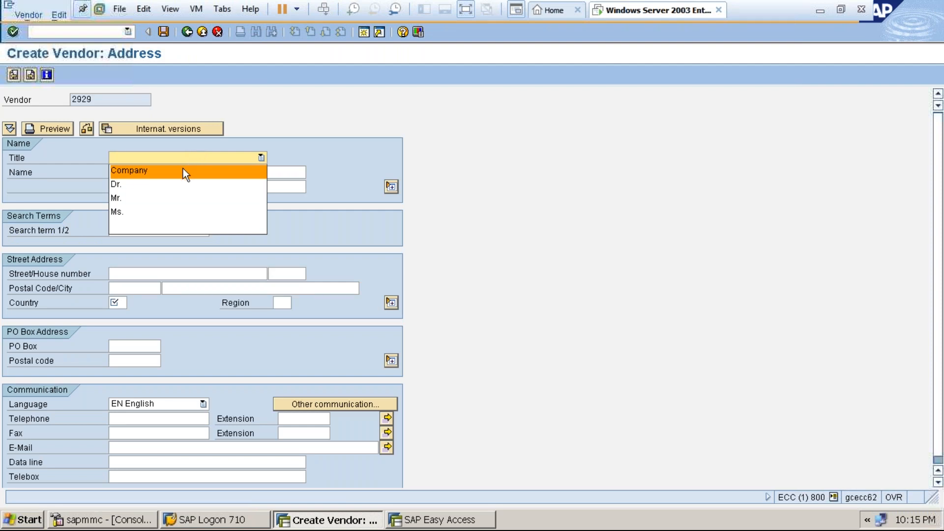
click(183, 170)
click(180, 172)
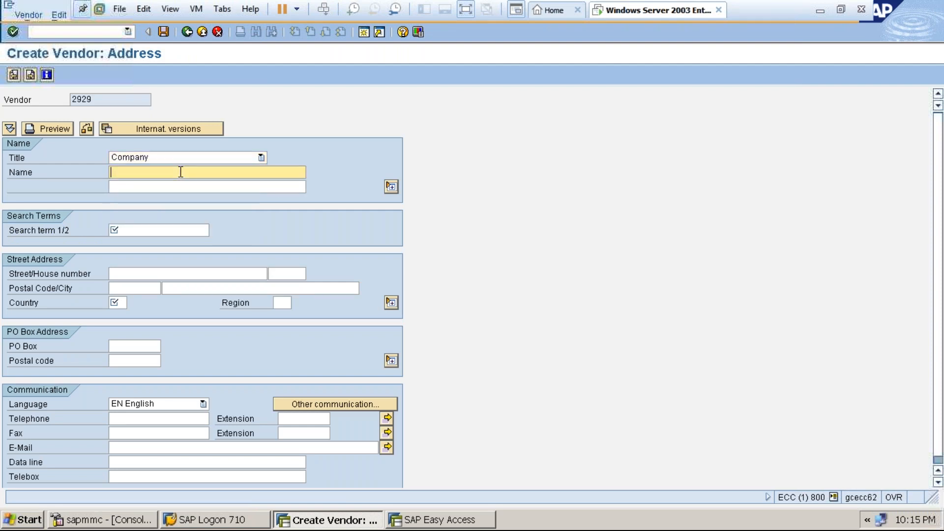
text(HARLEY )
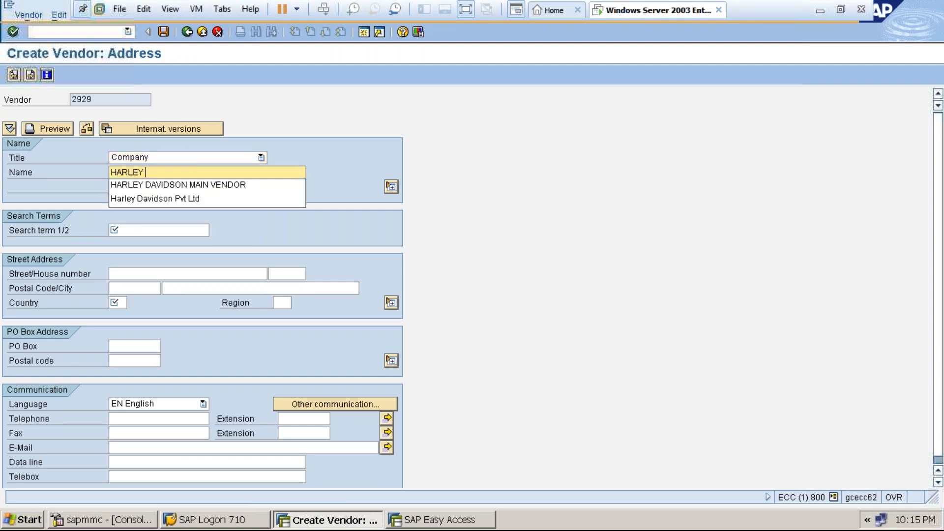
text(GS)
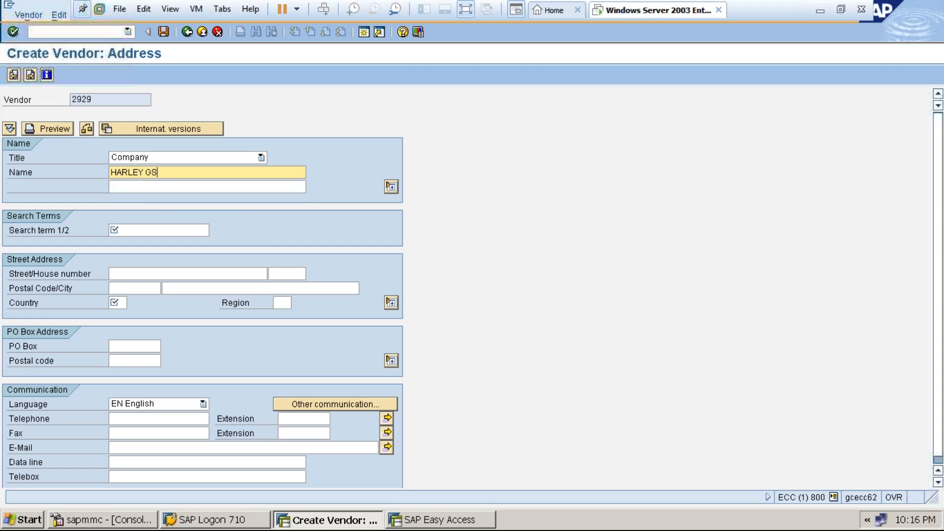
text( VENDOR)
click(176, 187)
text(GOODS)
key(BackSpace)
key(BackSpace)
key(BackSpace)
key(BackSpace)
key(BackSpace)
text(HARLEY DAVIDSON GS VENDOR)
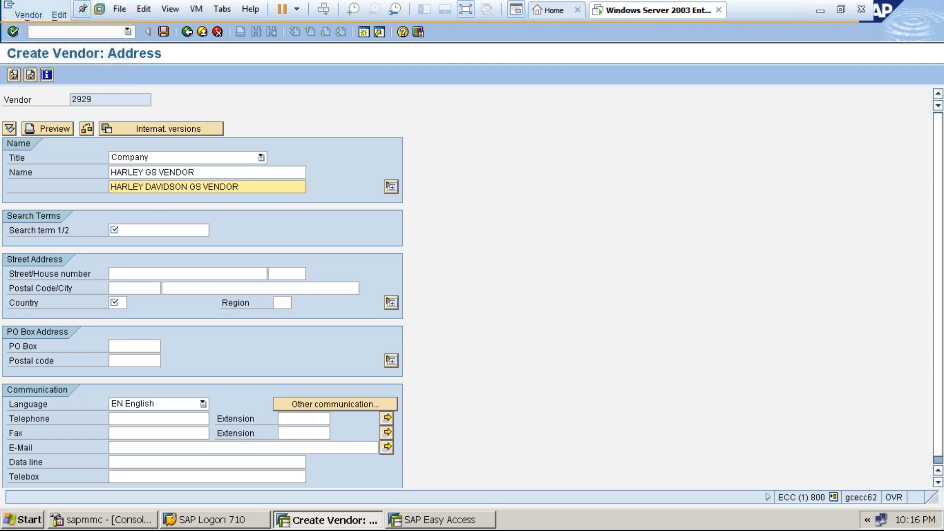
click(160, 229)
text(HARLEY)
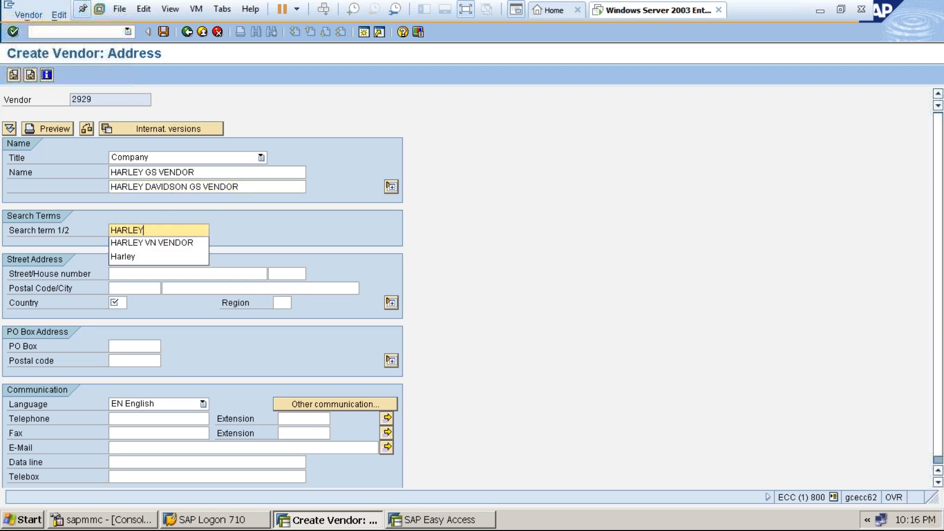
text( GS VENDOR)
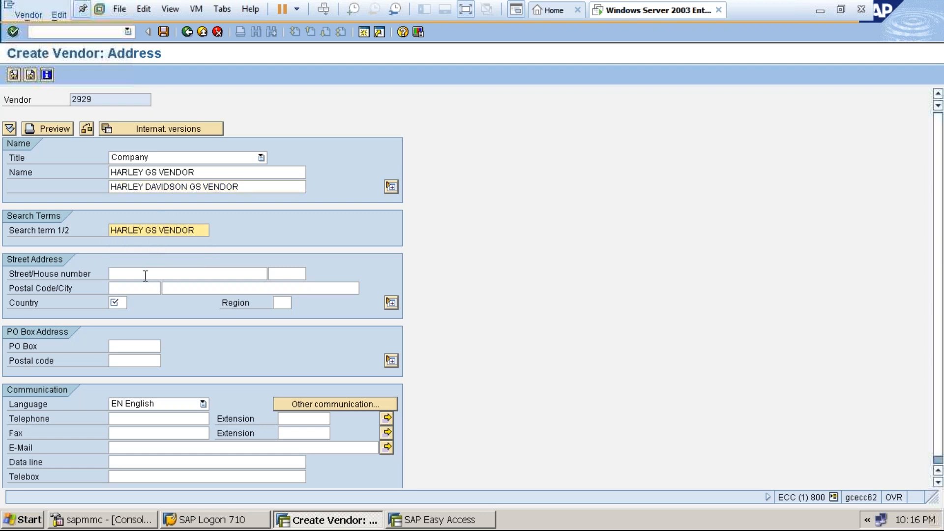
Enter street BANGALORE, postal code 500002, country IN and region Karnataka, then continue.
click(148, 272)
text(BANGALORE)
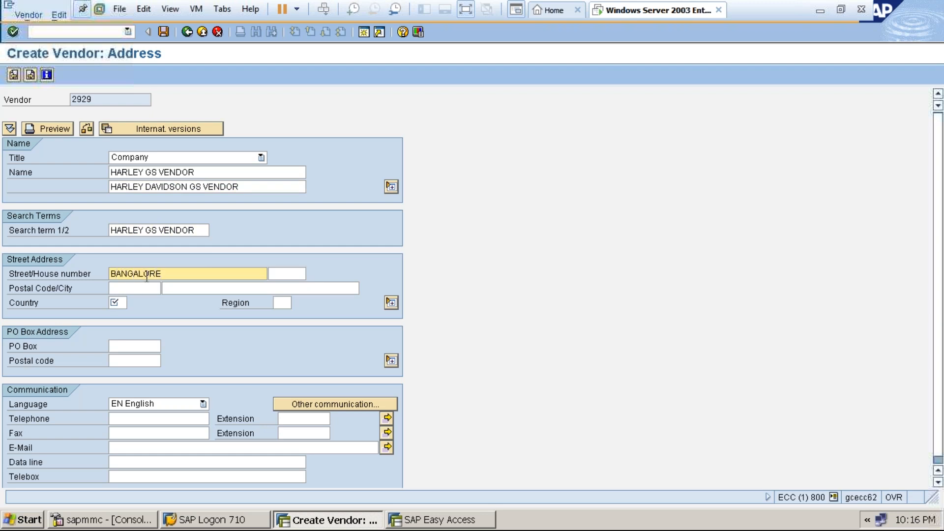
click(142, 287)
text(500002)
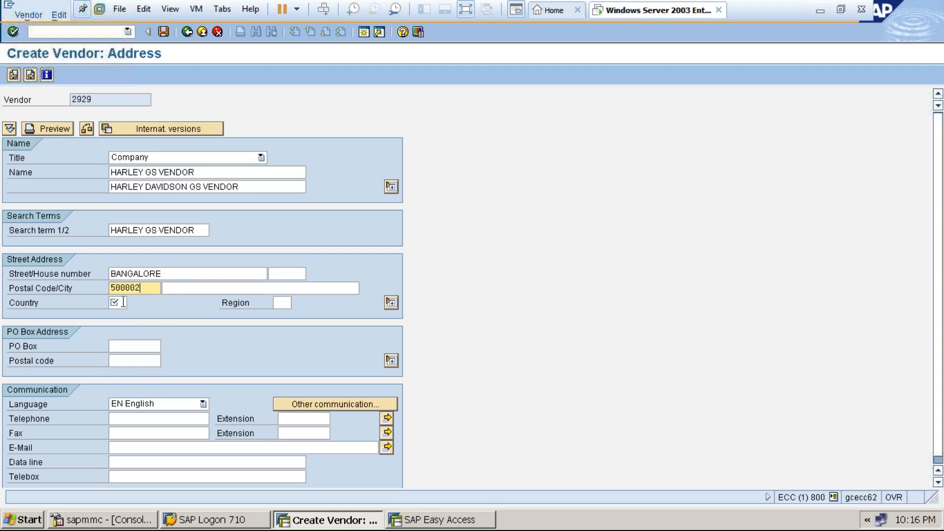
click(124, 303)
text(IN)
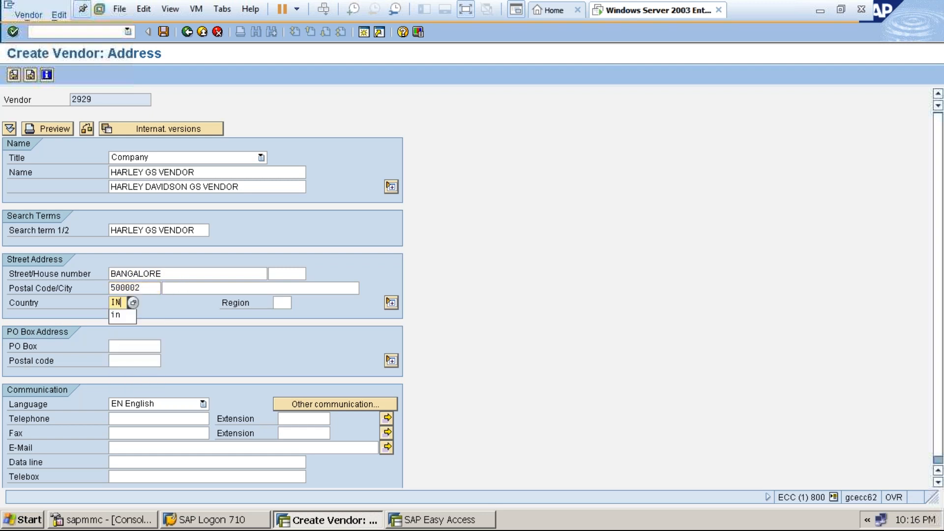
click(284, 301)
click(297, 302)
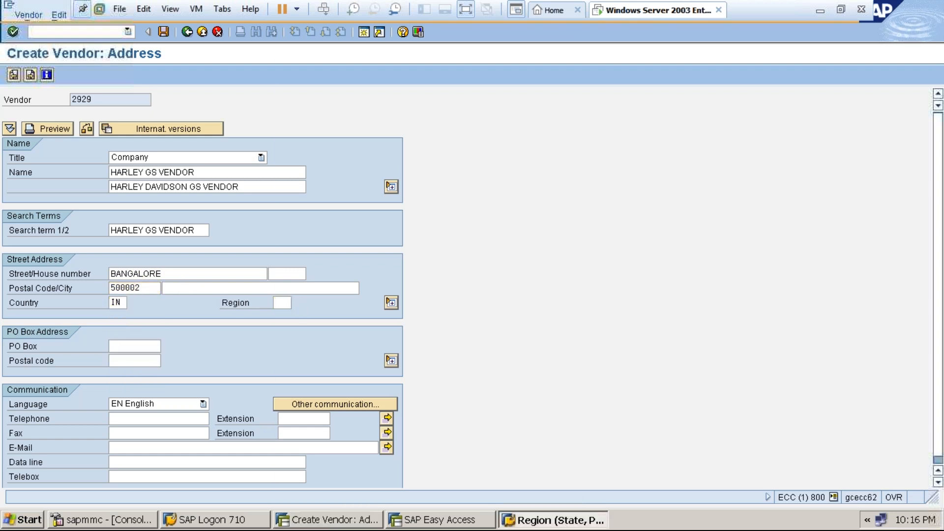
click(323, 101)
text(KARNA)
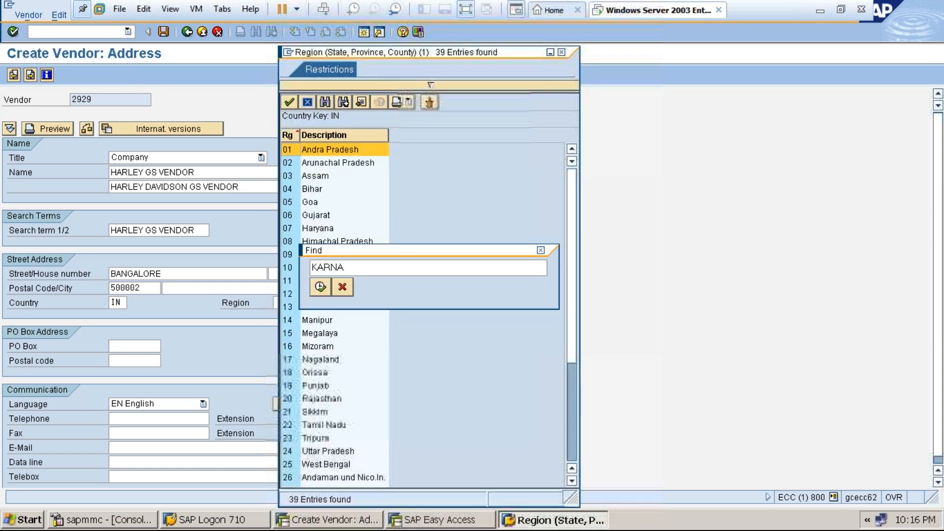
key(Return)
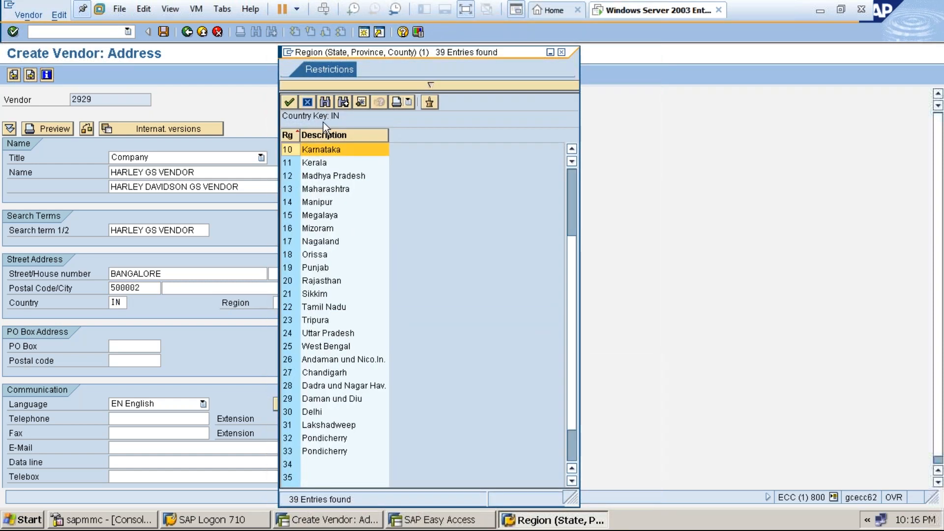
double_click(313, 151)
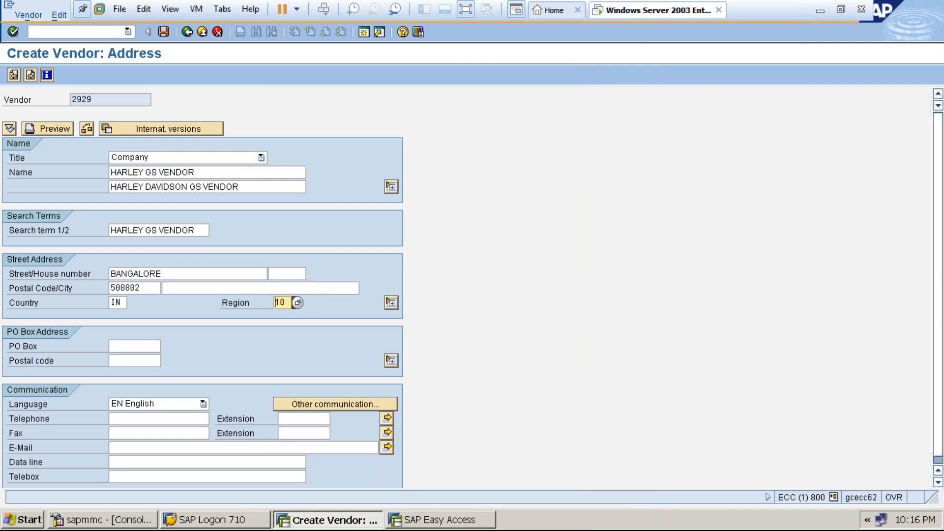
key(Return)
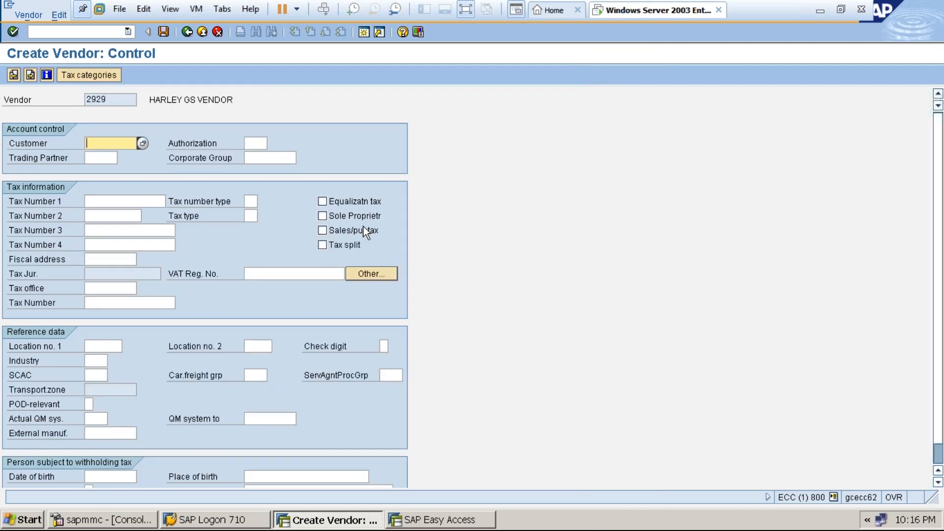
Enter bank key ICICI, the bank account number and the account holder's name.
key(Return)
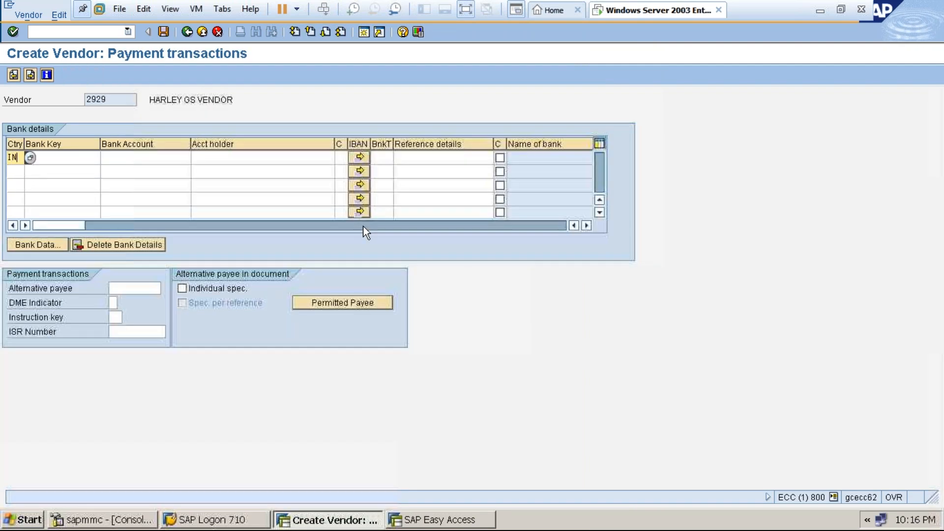
click(78, 158)
text(ICICI)
click(122, 159)
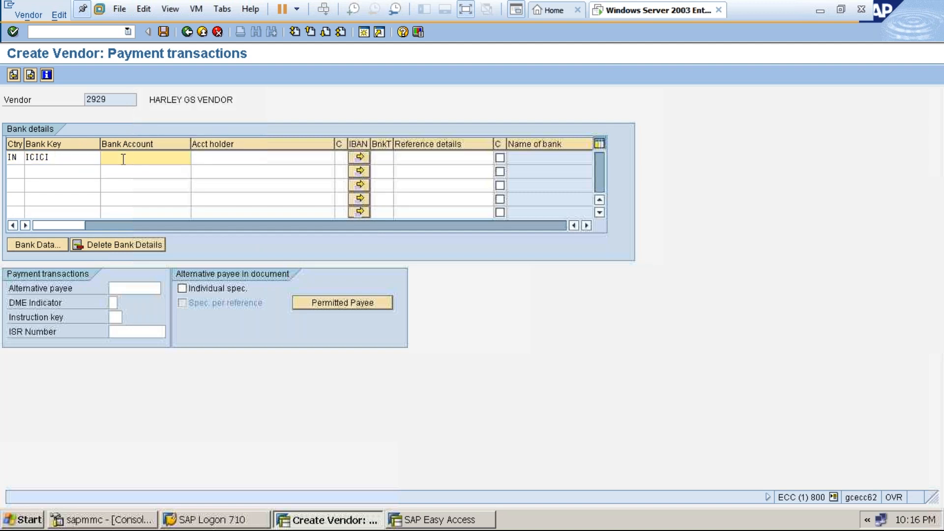
text(544343434343)
click(214, 160)
text(ASIF)
key(BackSpace)
key(BackSpace)
key(BackSpace)
key(BackSpace)
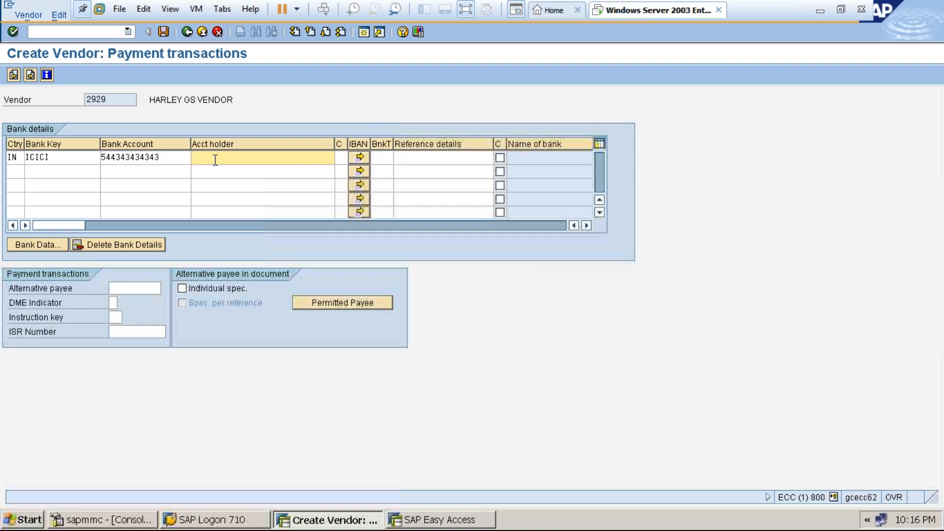
text(RAJESH)
Set reconciliation account 160000, cash management group A1 and the order currency.
click(30, 74)
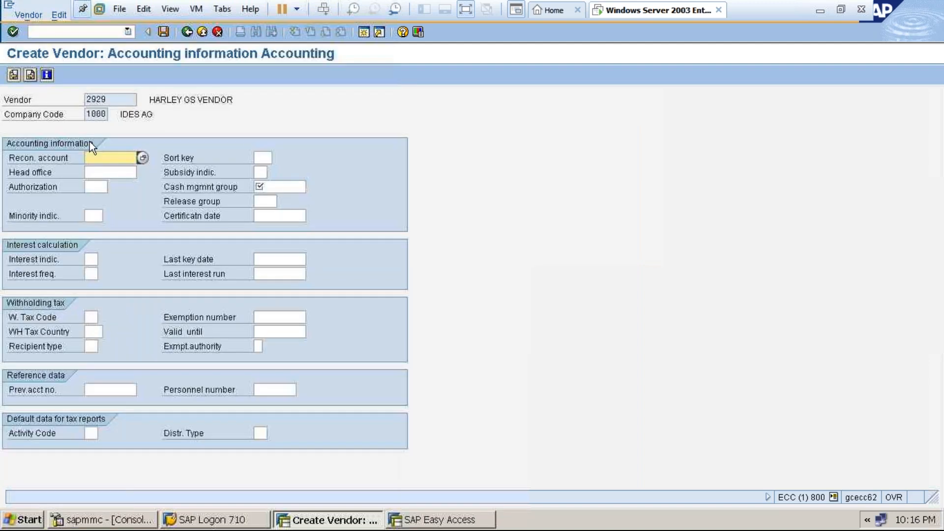
click(106, 161)
click(108, 170)
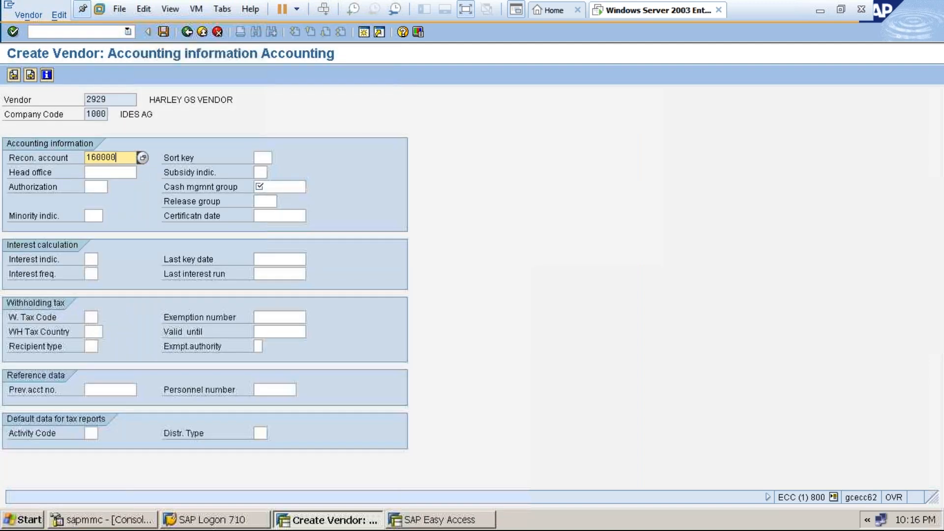
click(266, 186)
click(266, 199)
key(Return)
key(Return)
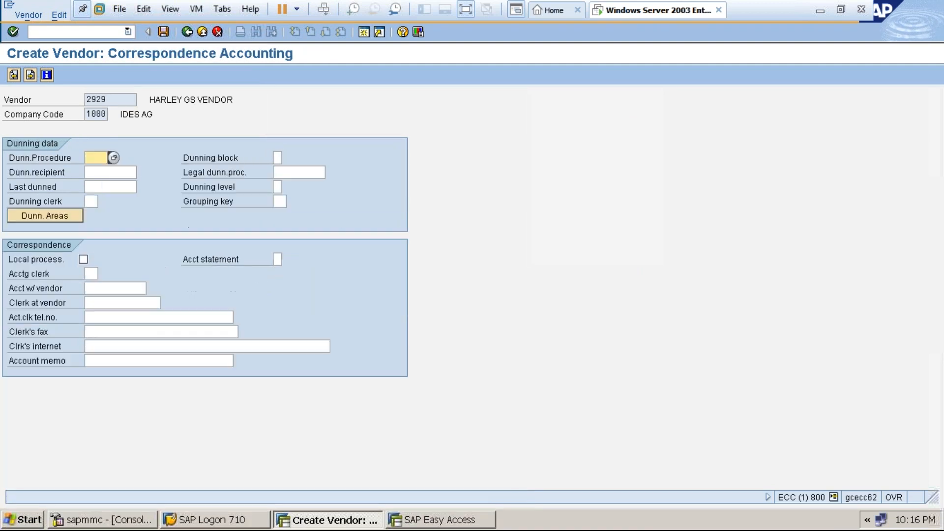
key(Return)
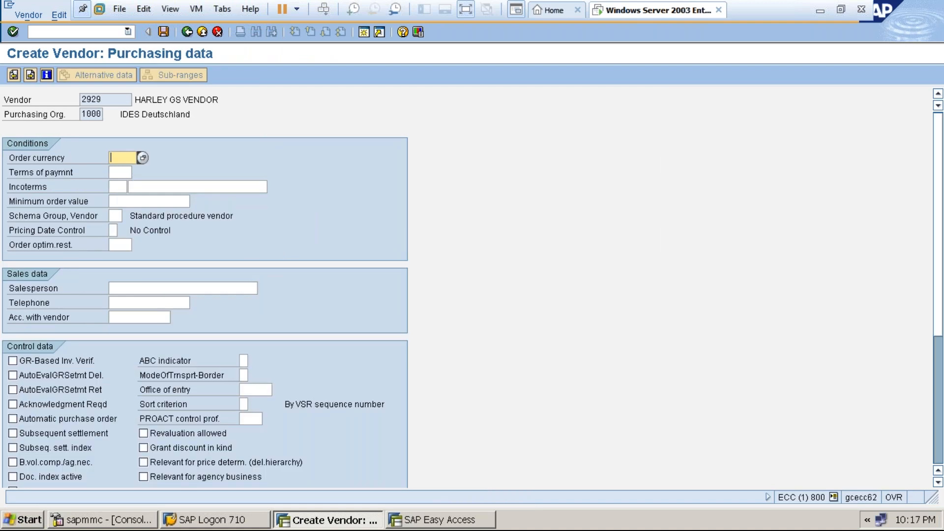
text(EUR)
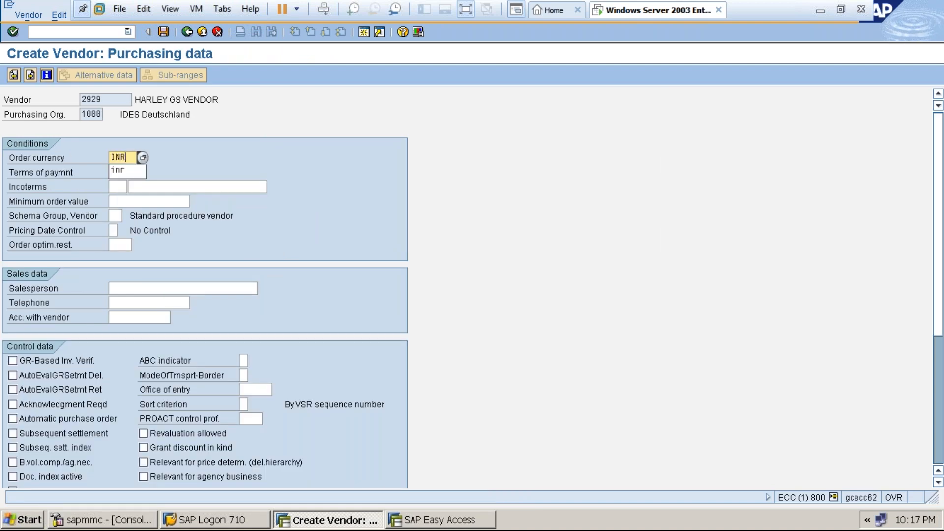
key(Return)
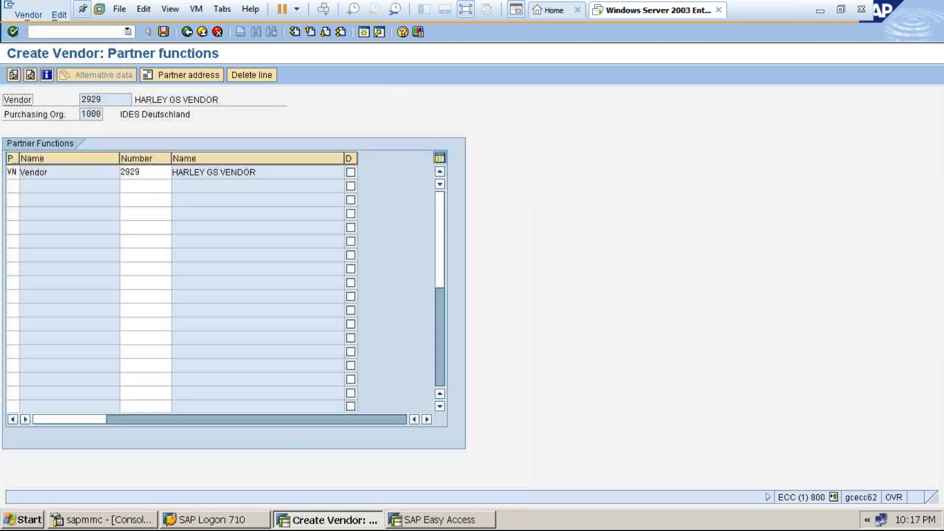
Scroll the VENDORMASTER document to Steps 3 and 4, then return to SAP partner functions.
click(466, 10)
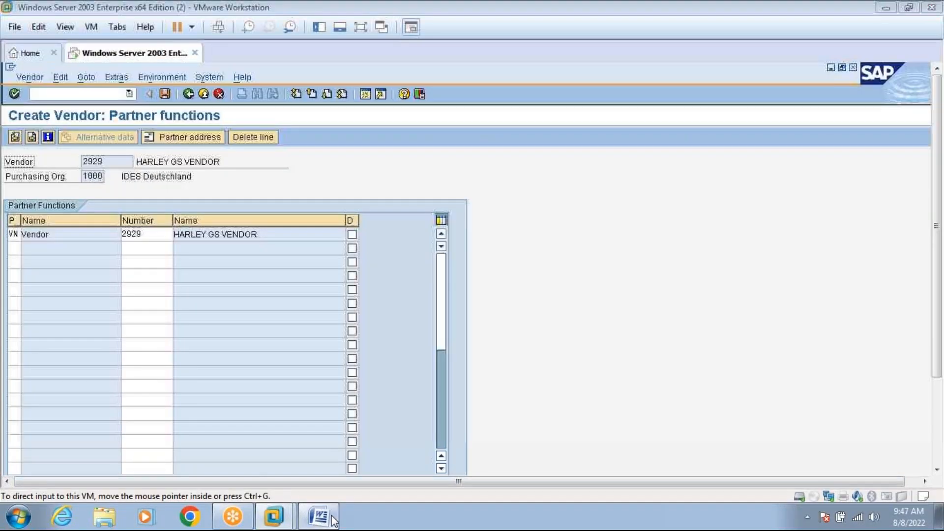
click(319, 516)
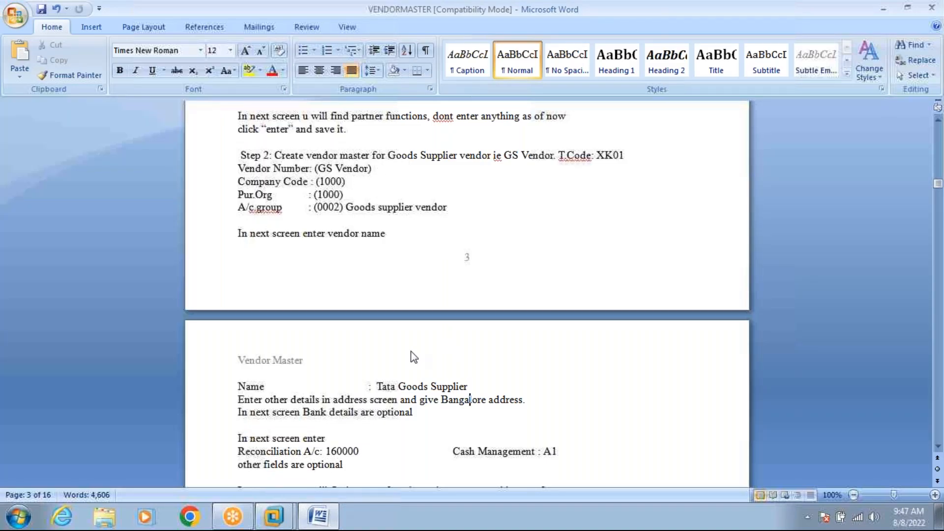
click(937, 446)
click(937, 446)
click(936, 446)
click(936, 447)
click(937, 447)
click(937, 446)
click(937, 446)
click(937, 446)
click(936, 447)
click(936, 446)
click(936, 447)
click(937, 446)
click(936, 447)
click(937, 447)
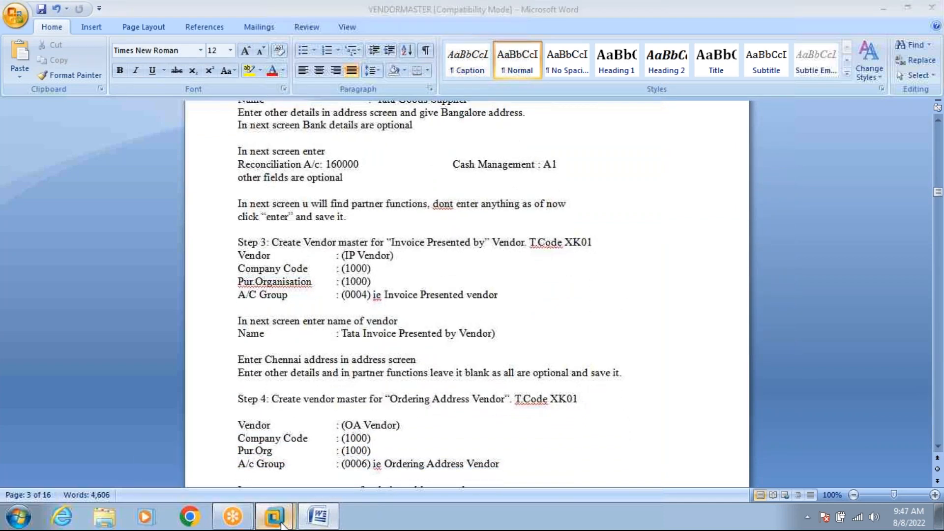
mouse_move(282, 525)
click(282, 461)
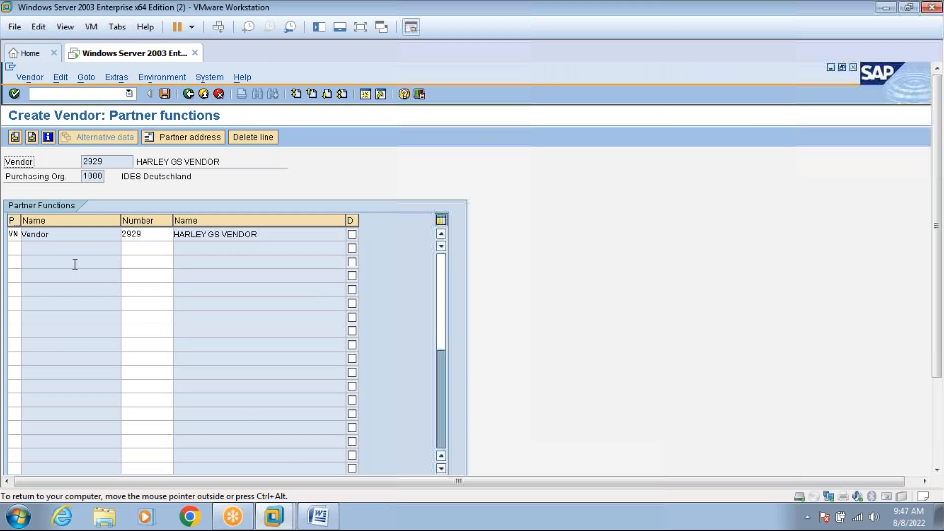
Save vendor 2929, answering Yes to the 'Last data screen reached' prompt.
click(166, 96)
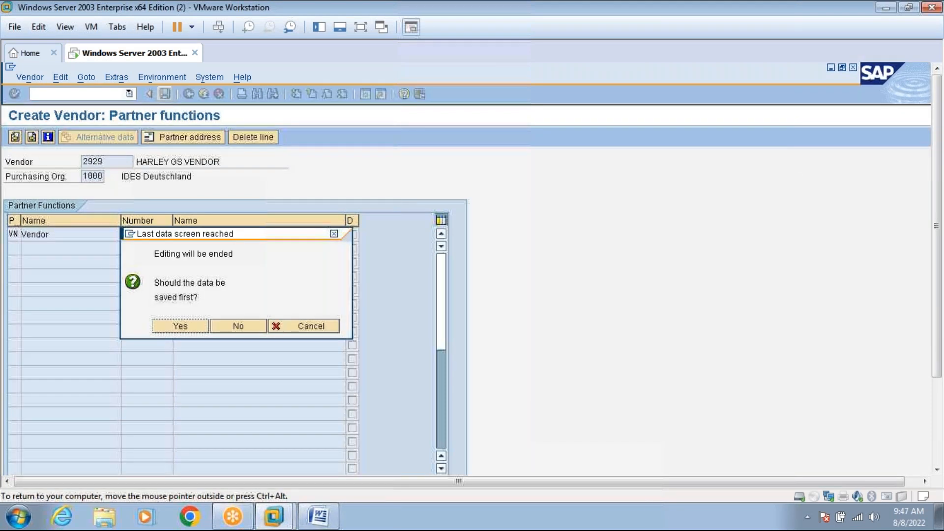
click(187, 330)
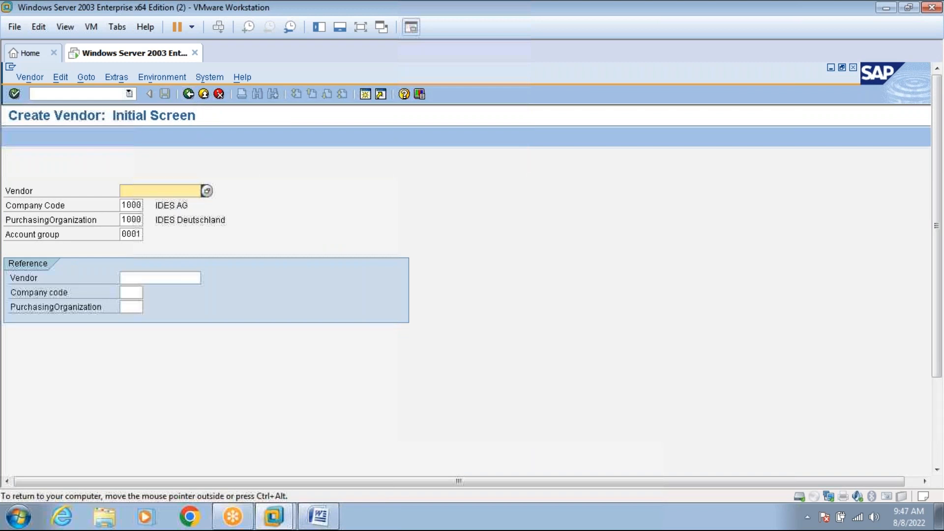
click(360, 28)
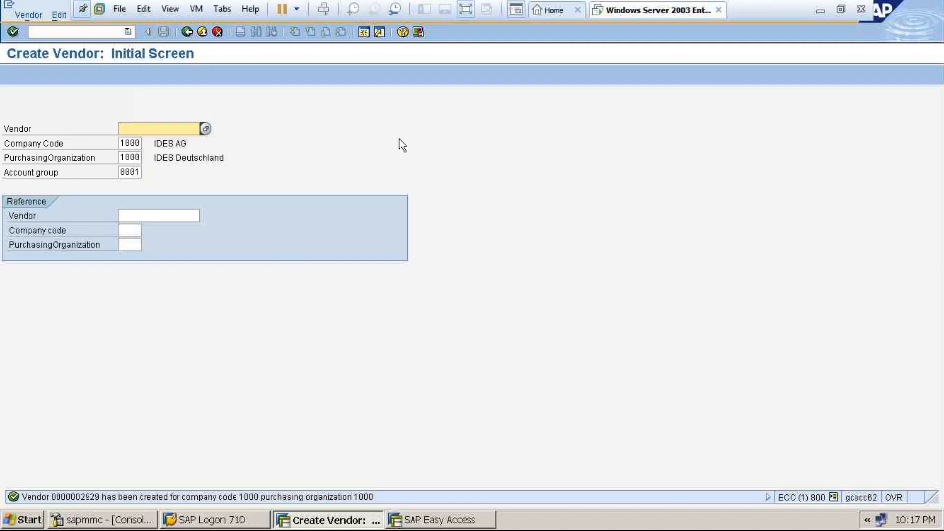
click(470, 11)
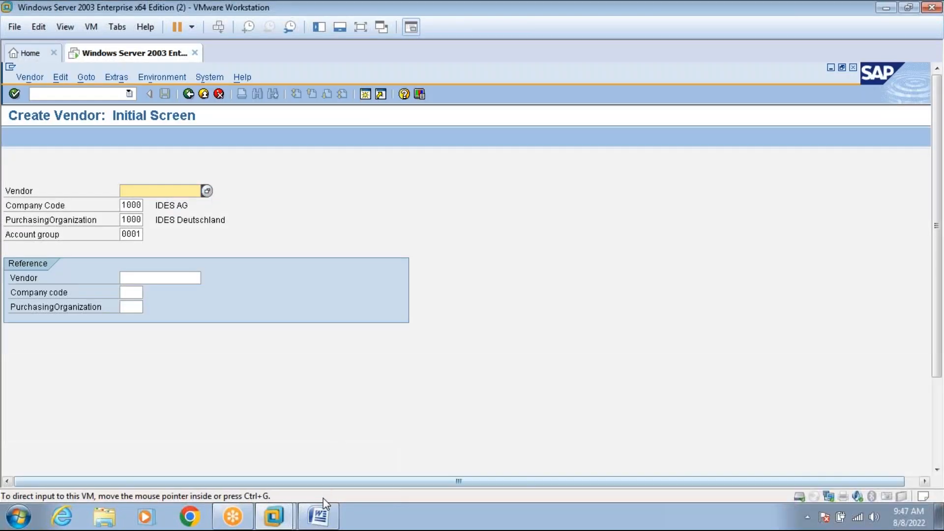
Check the Step 3 IP vendor notes in Word, then exit Create Vendor to SAP Easy Access.
click(322, 515)
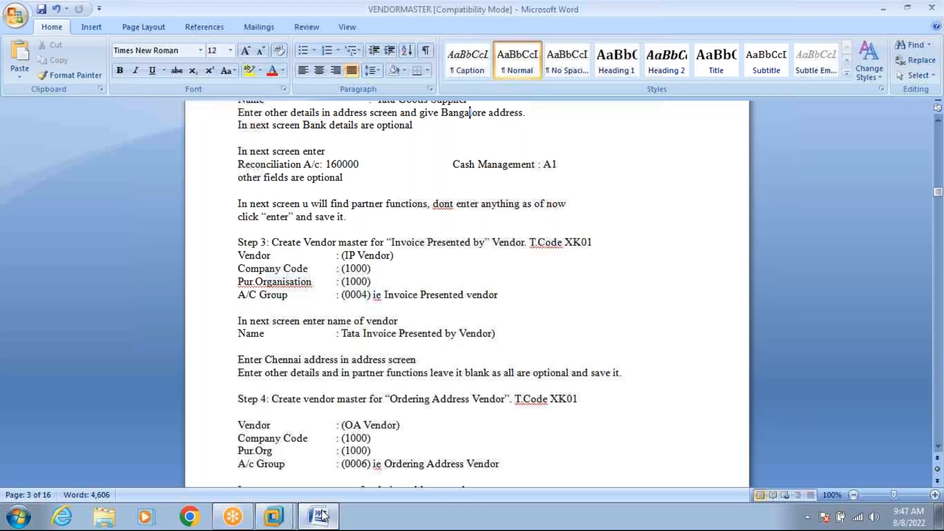
click(336, 253)
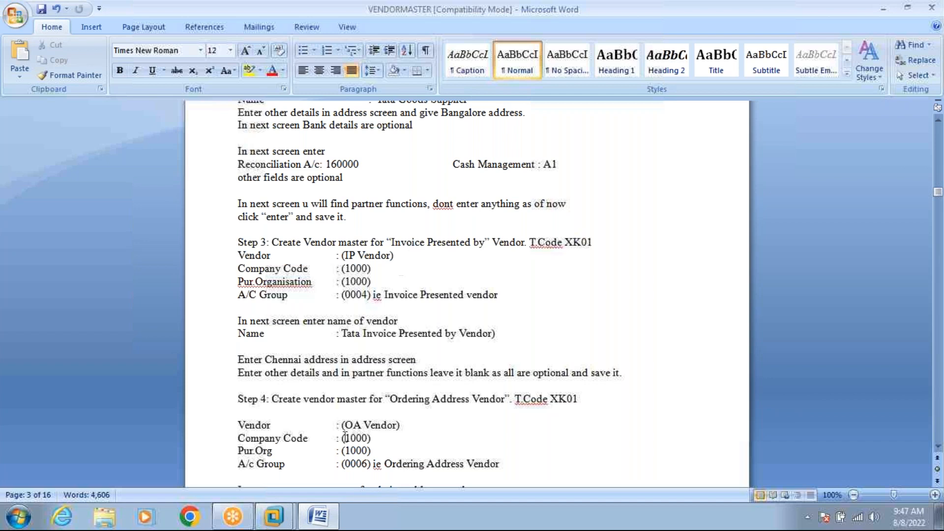
mouse_move(290, 508)
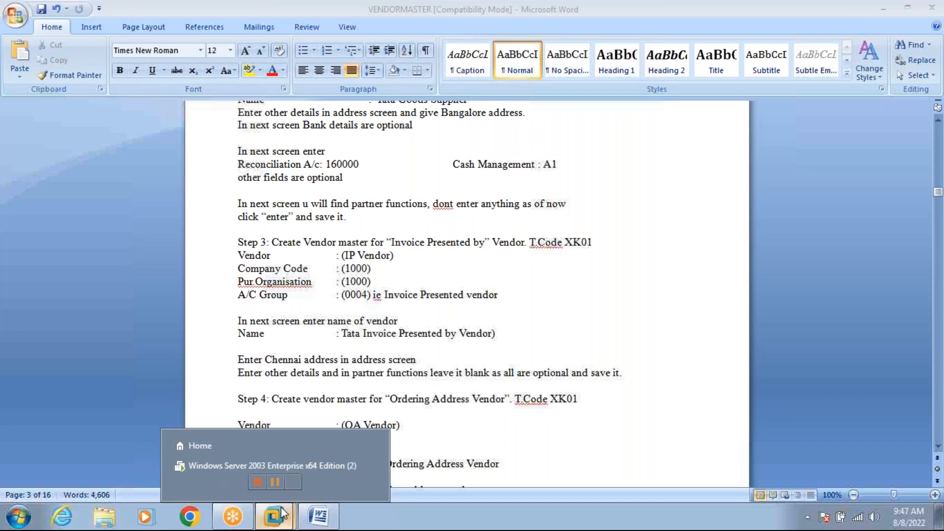
click(290, 461)
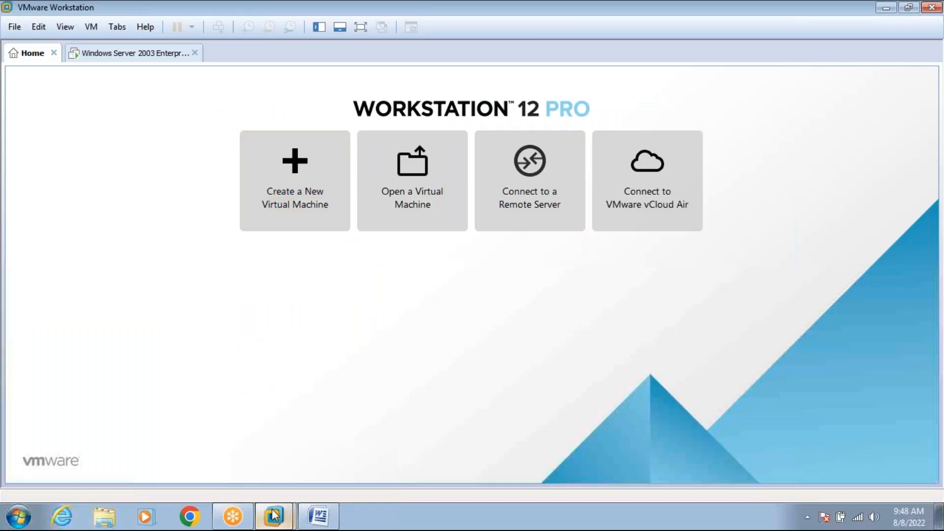
mouse_move(273, 516)
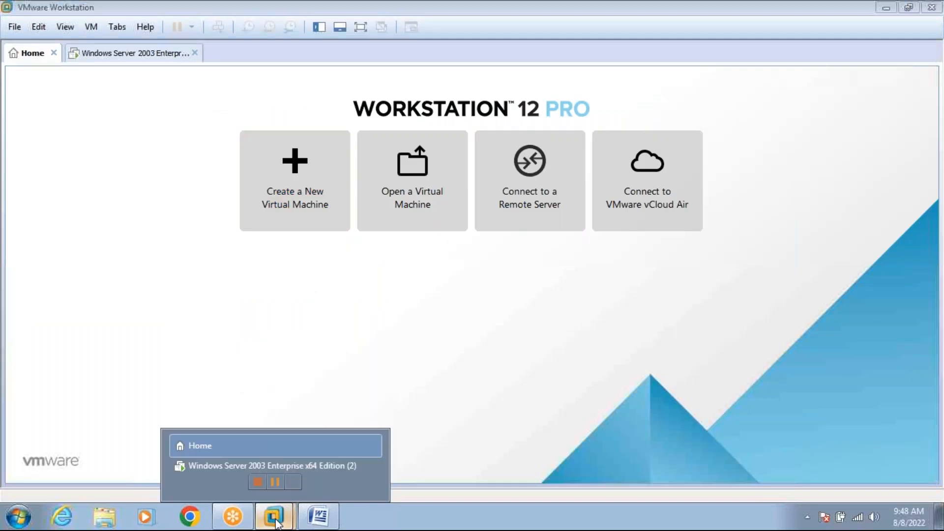
click(282, 465)
click(204, 94)
Start XK01 for vendor HARLEY IP VENDOR with account group 0004 Invoice presented by.
text(XK0)
key(Return)
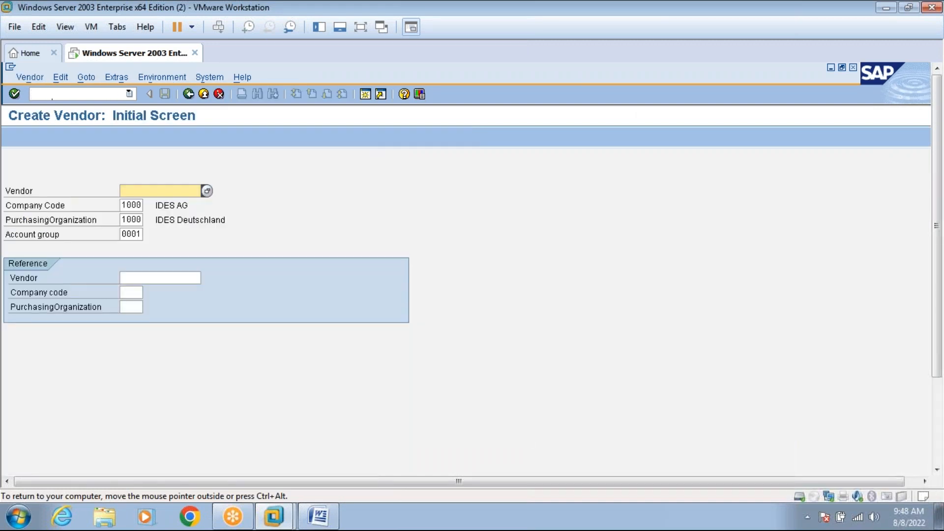
text(HAR)
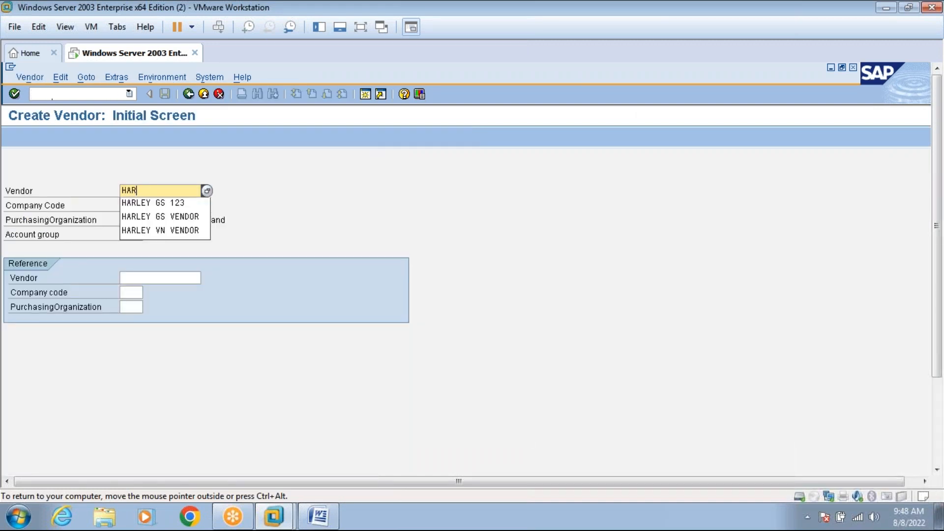
text(LEY IP VENDOR)
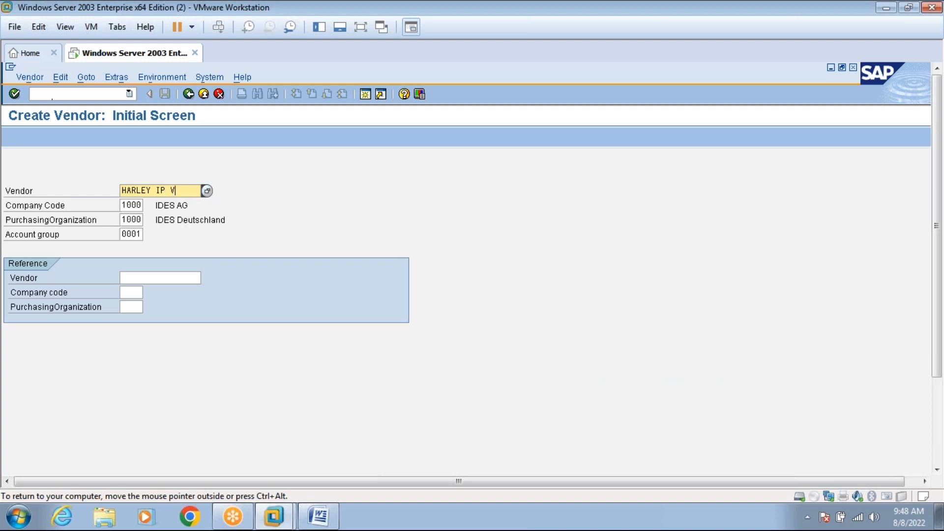
click(139, 234)
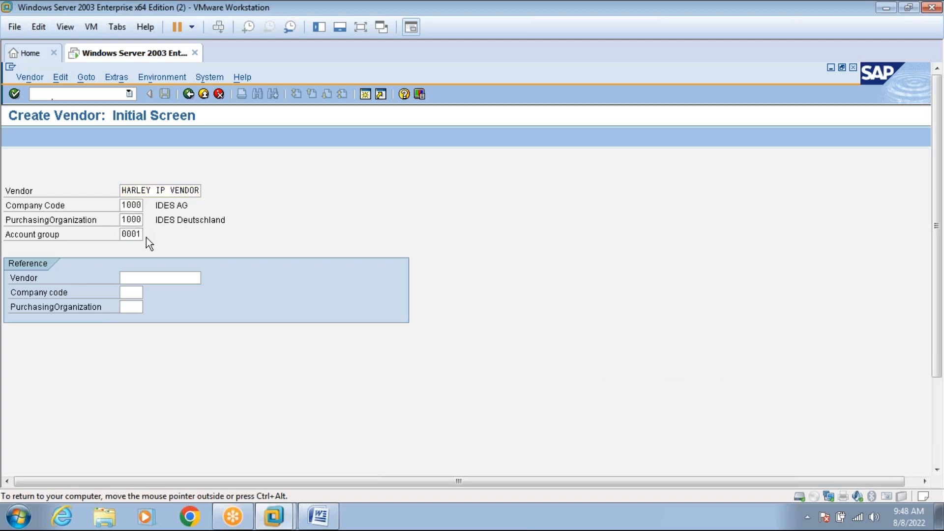
click(146, 235)
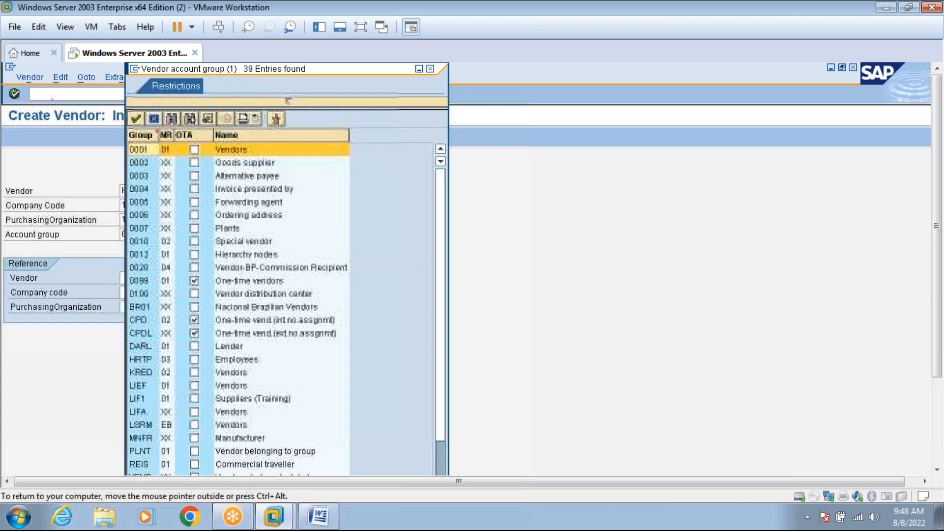
double_click(228, 187)
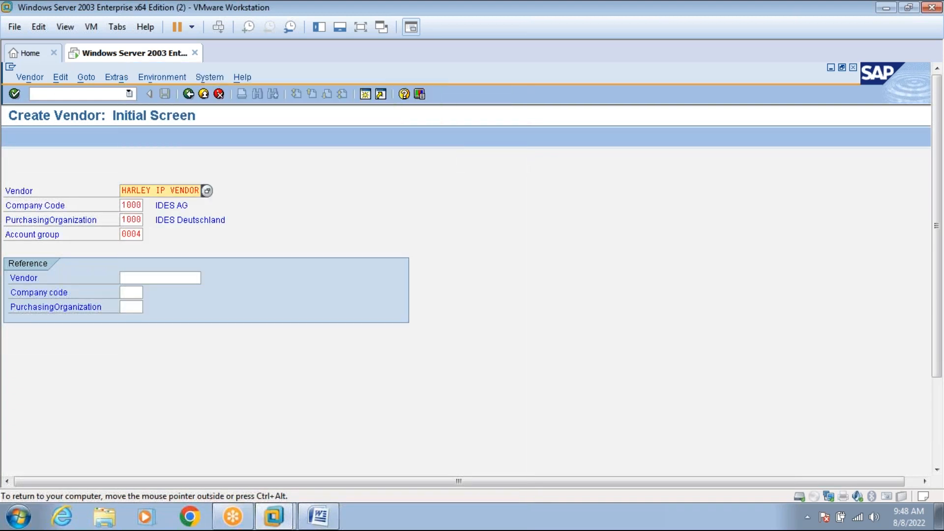
Replace the rejected vendor entry with vendor number 3333 and submit it.
click(361, 27)
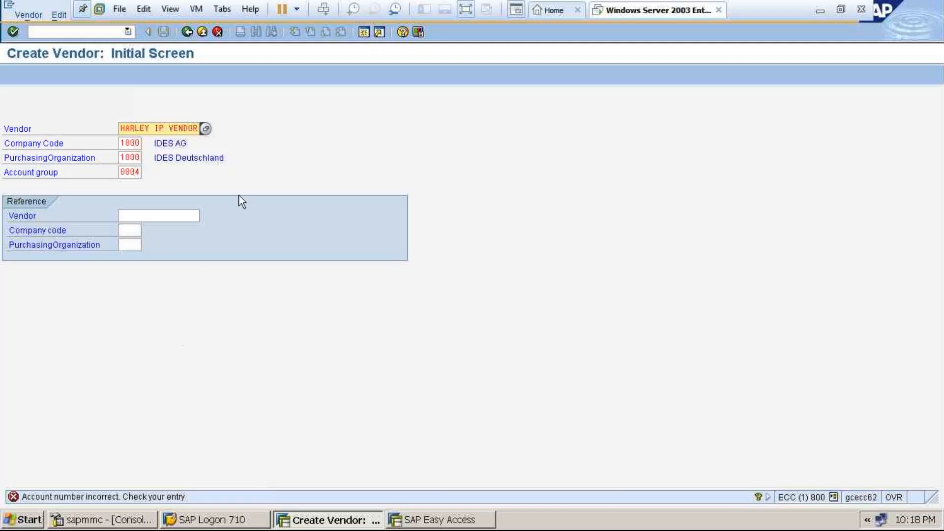
click(170, 128)
key(BackSpace)
key(Delete)
key(Delete)
key(Delete)
key(Delete)
key(Delete)
key(Delete)
key(BackSpace)
key(BackSpace)
key(BackSpace)
key(BackSpace)
key(BackSpace)
key(BackSpace)
key(BackSpace)
key(BackSpace)
key(BackSpace)
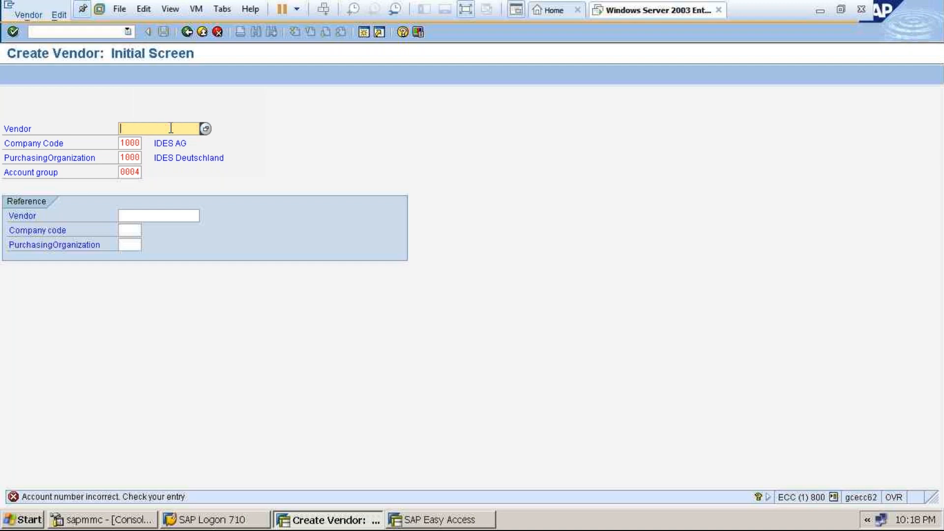
text(3333)
key(Return)
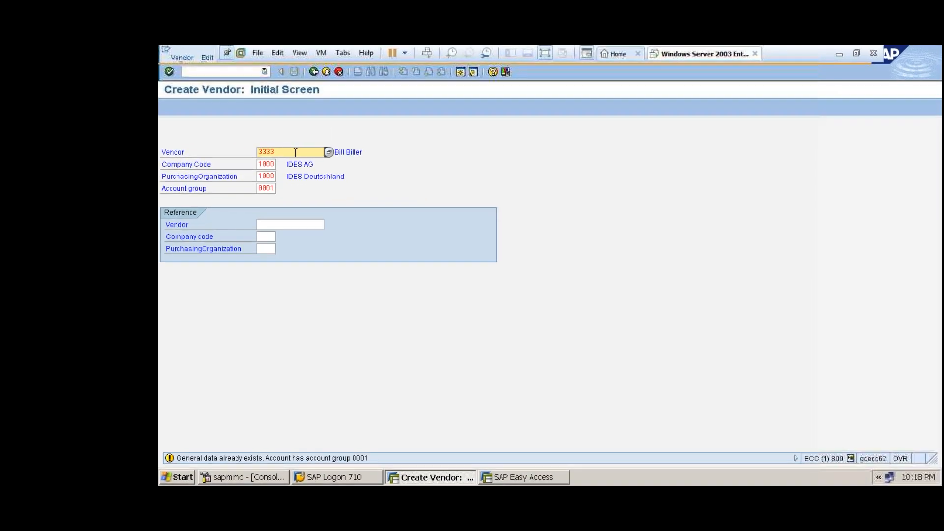
Try vendor numbers 3457 and 4444, then settle on 1267 to reach the address screen.
key(BackSpace)
key(BackSpace)
key(BackSpace)
key(BackSpace)
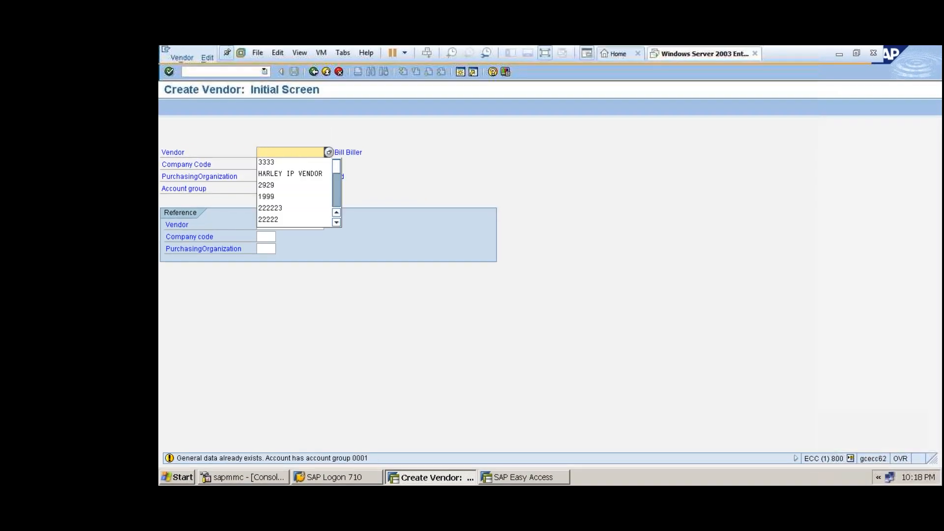
text(345)
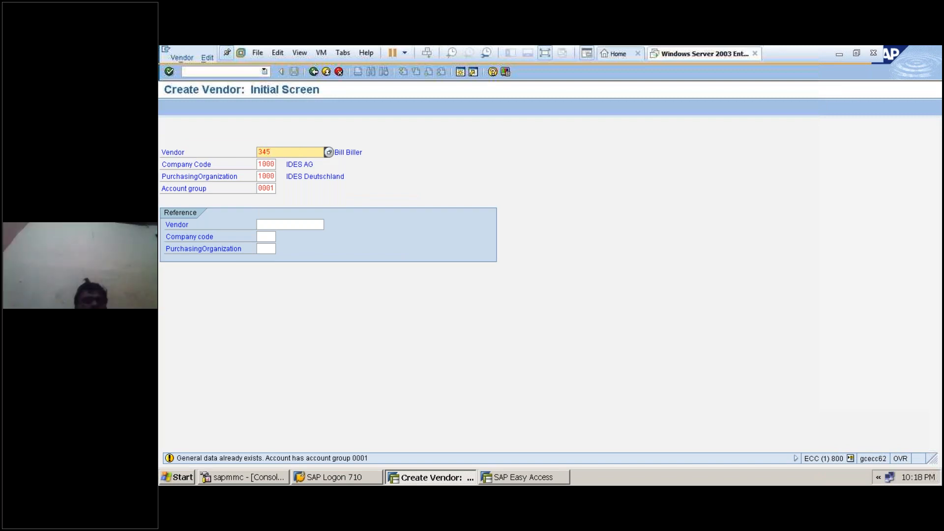
text(7)
key(Return)
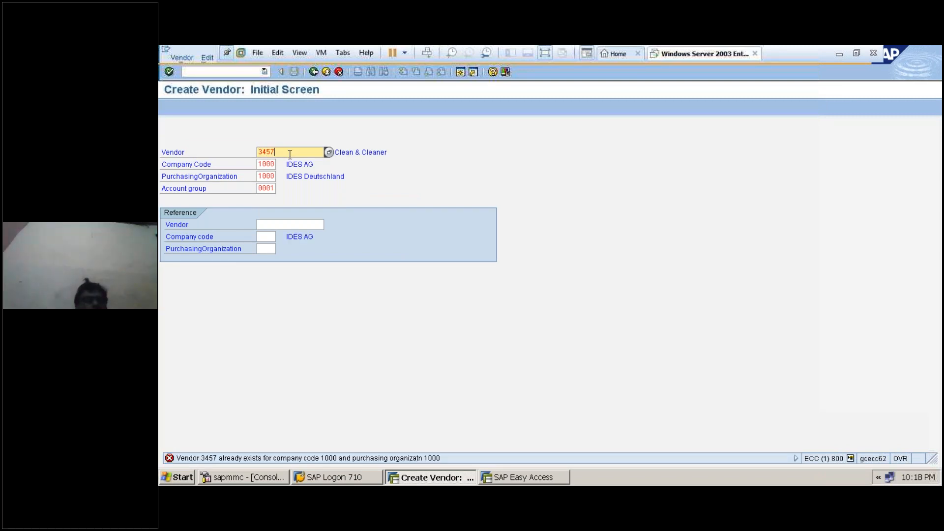
key(BackSpace)
key(BackSpace)
key(BackSpace)
key(BackSpace)
text(4444)
key(Return)
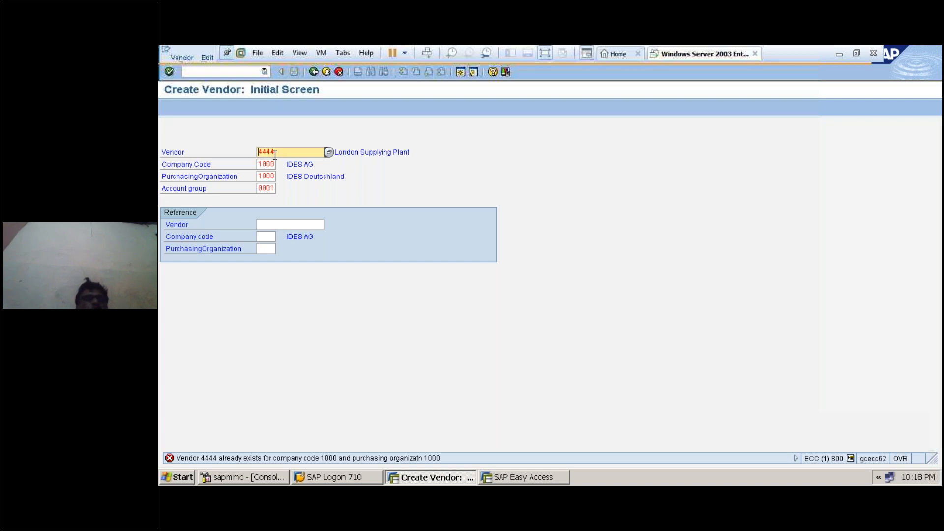
key(BackSpace)
key(BackSpace)
key(BackSpace)
key(BackSpace)
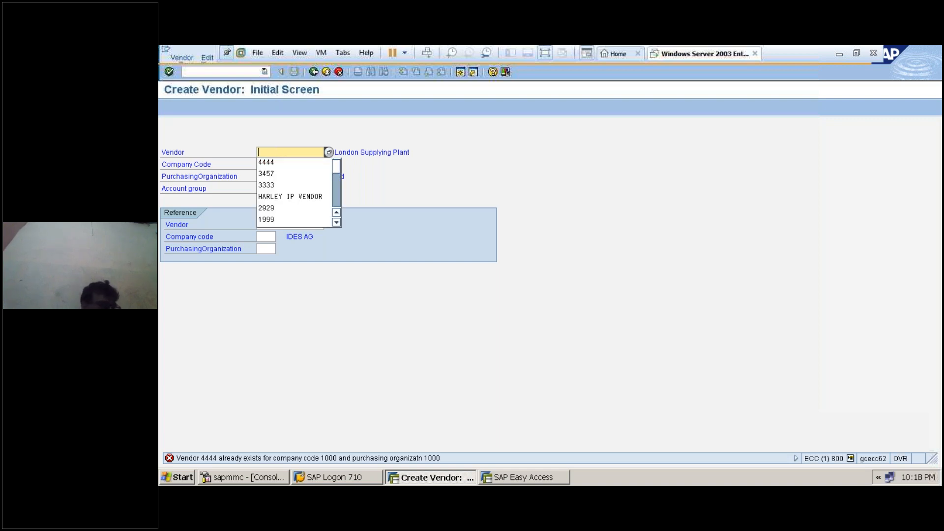
text(126)
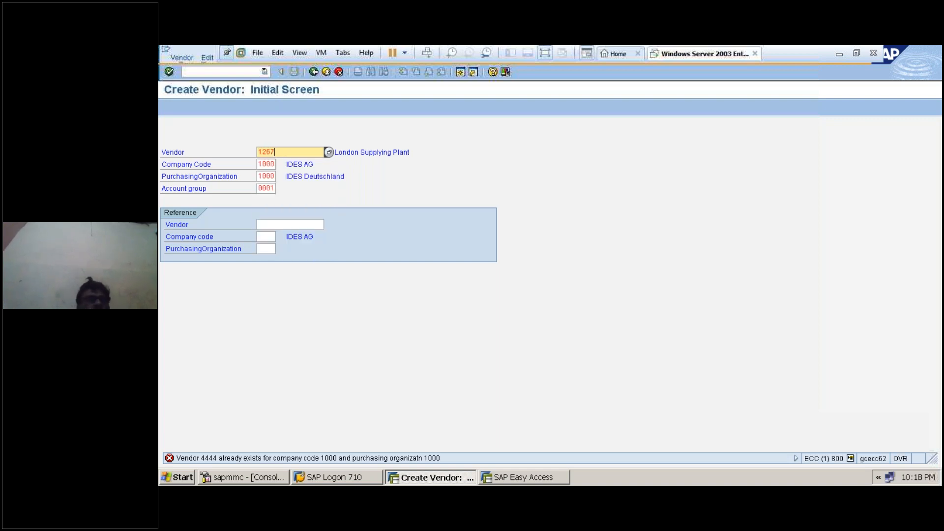
text(7)
key(Return)
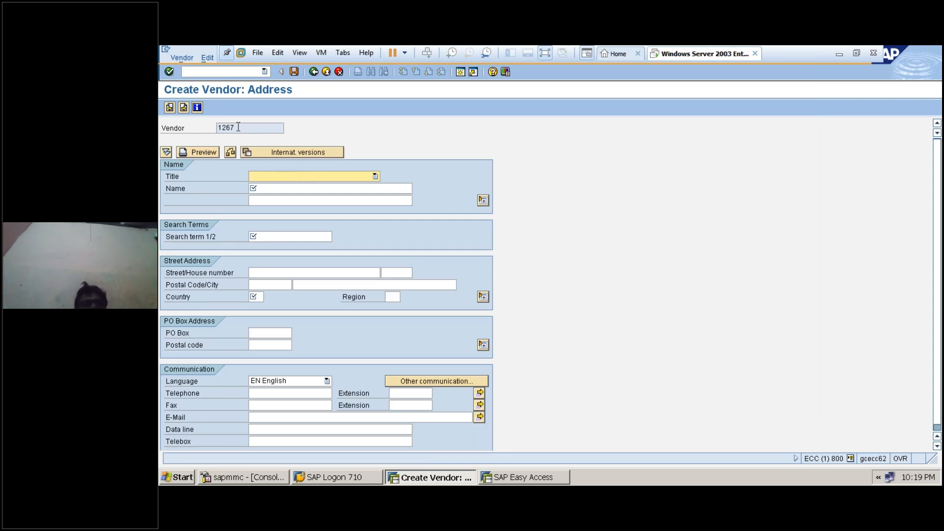
Set title Company, name HARLEY DAVIDSON IP VENDOR, name 2 and search term HARLEY IP VENDOR.
click(310, 180)
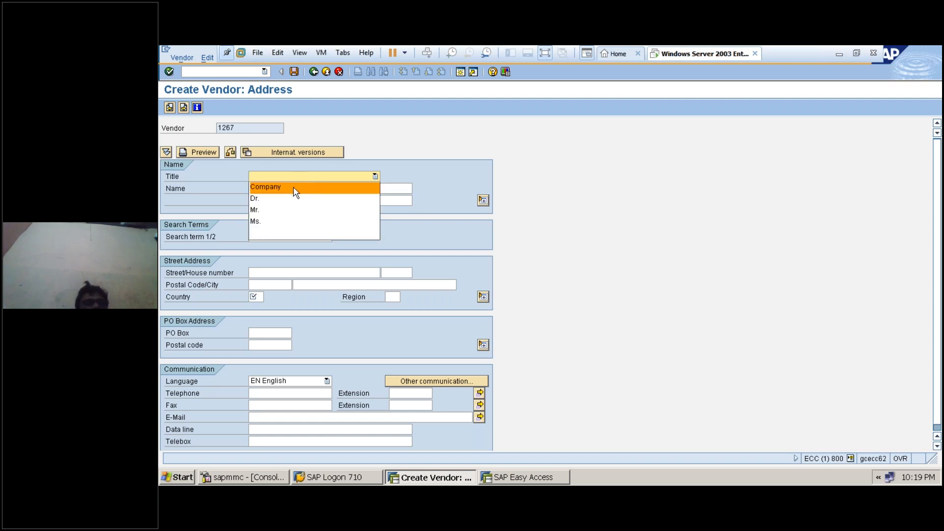
key(Return)
key(Tab)
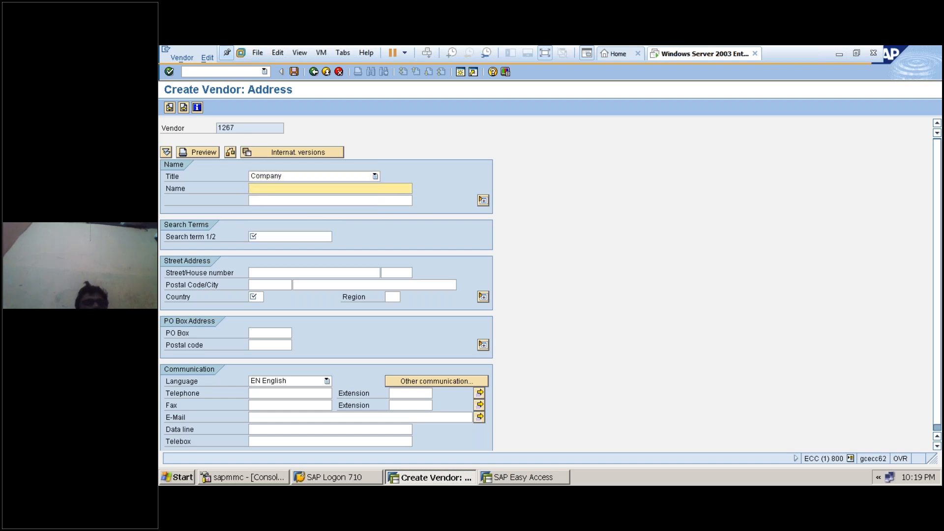
text(HARLEY IDAVIDSON)
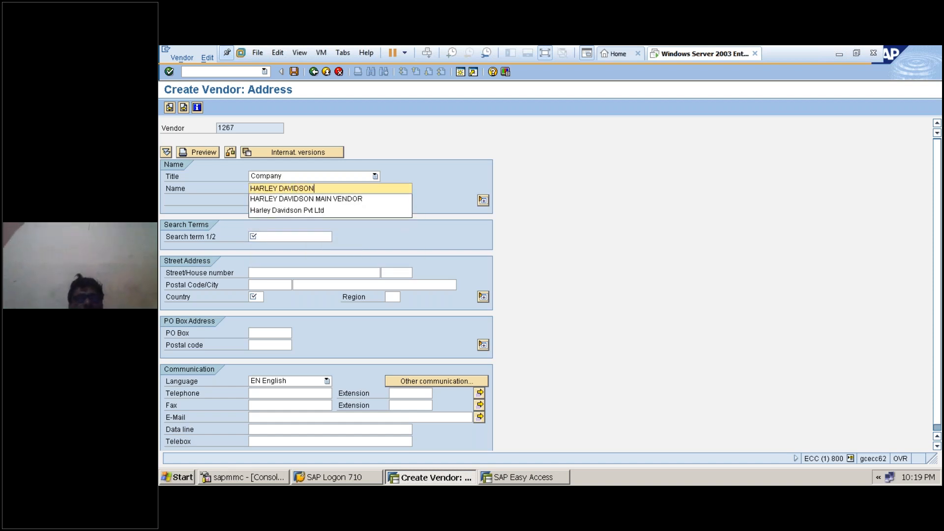
text( IP VENDOR)
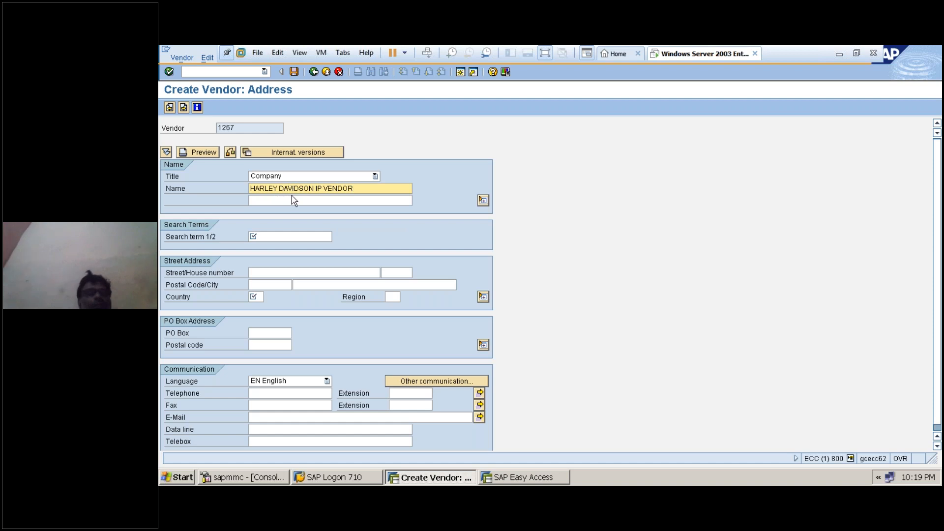
click(289, 199)
text(HARLEY IP VENDOR)
click(291, 233)
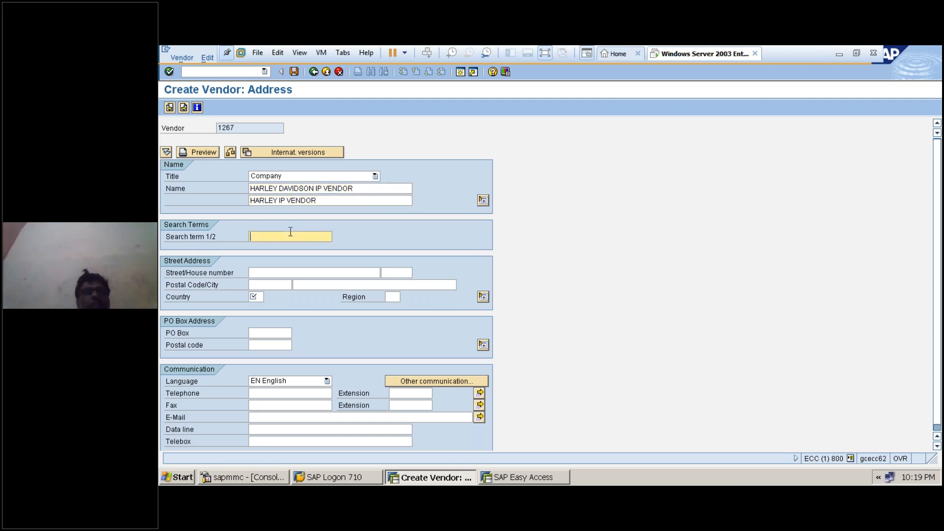
text(HARLEY)
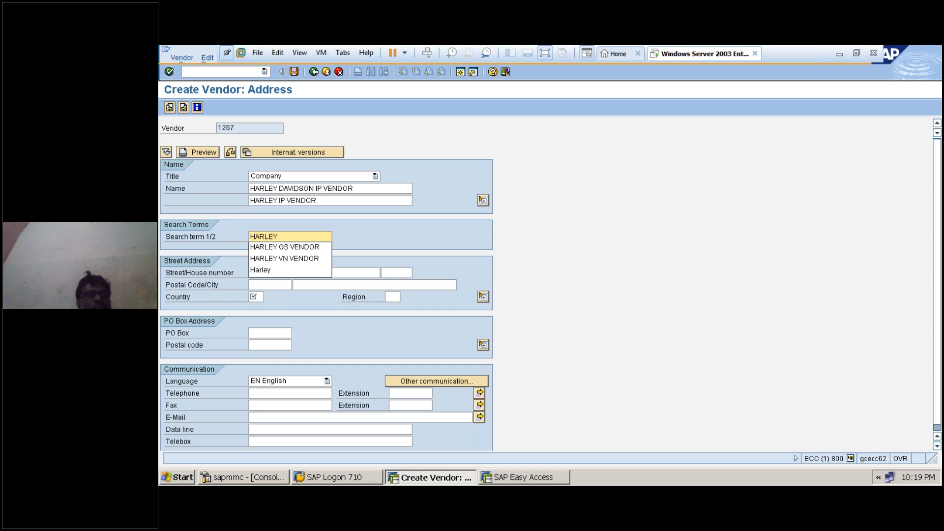
text(IP VENDOR)
click(284, 271)
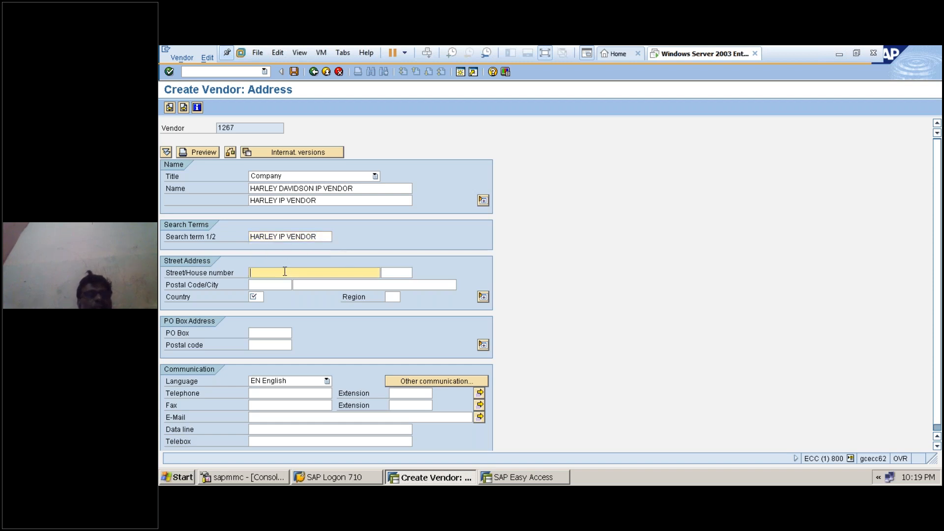
click(548, 54)
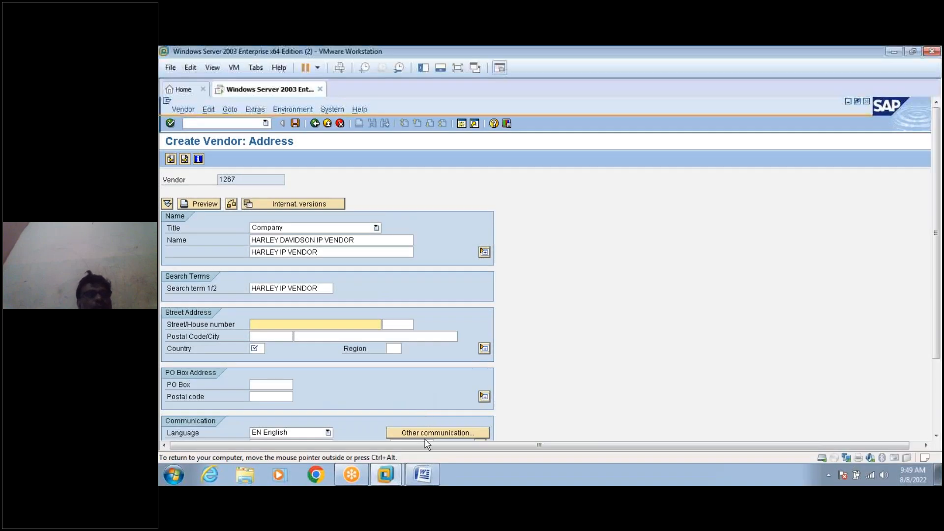
click(423, 474)
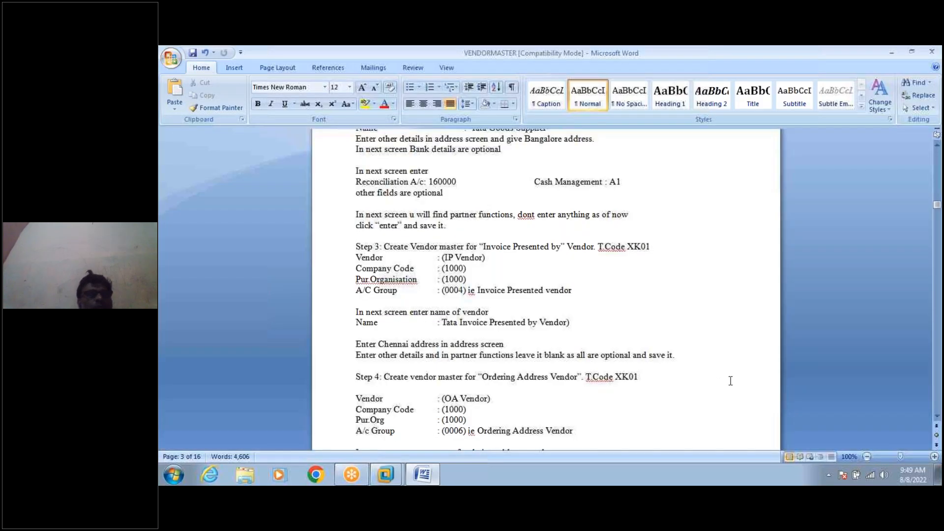
click(937, 416)
scroll(937, 417, down, 2)
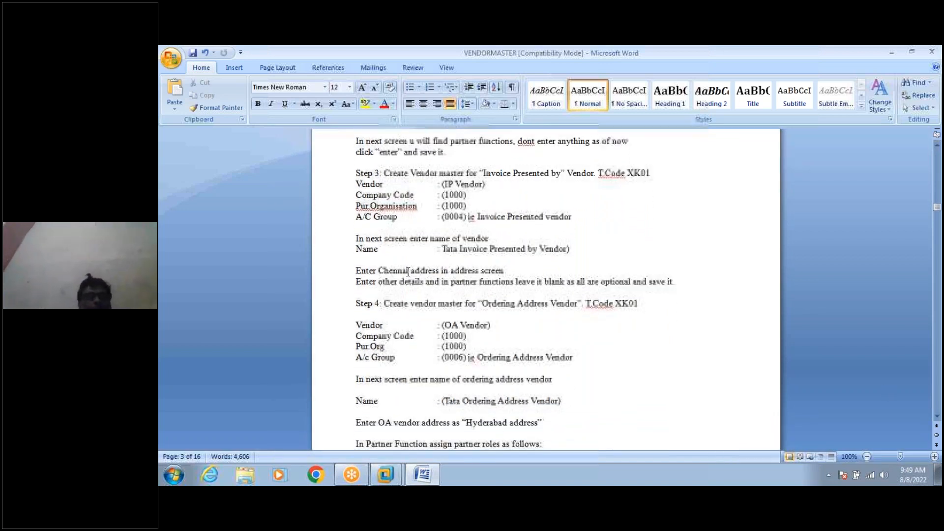
click(423, 475)
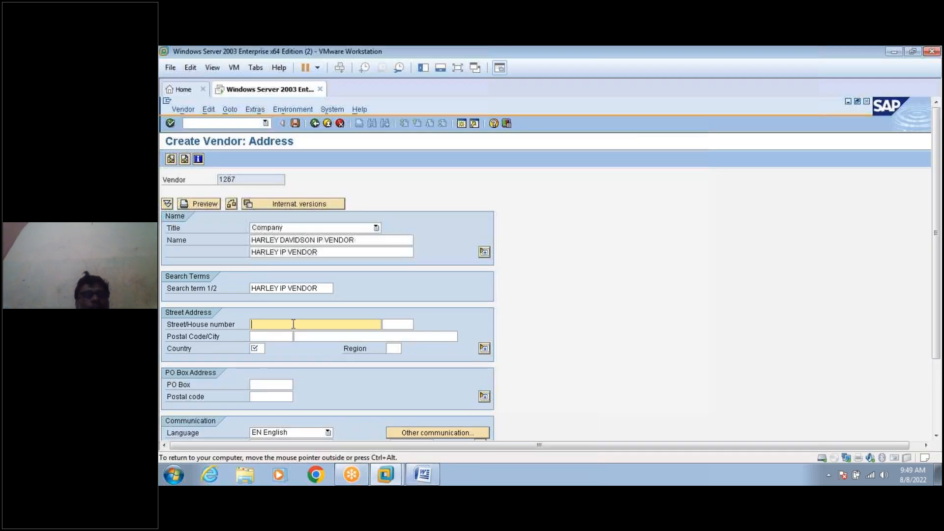
Enter street CHENNAI, postal code 500003 and country IN.
text(HENNAI)
click(262, 337)
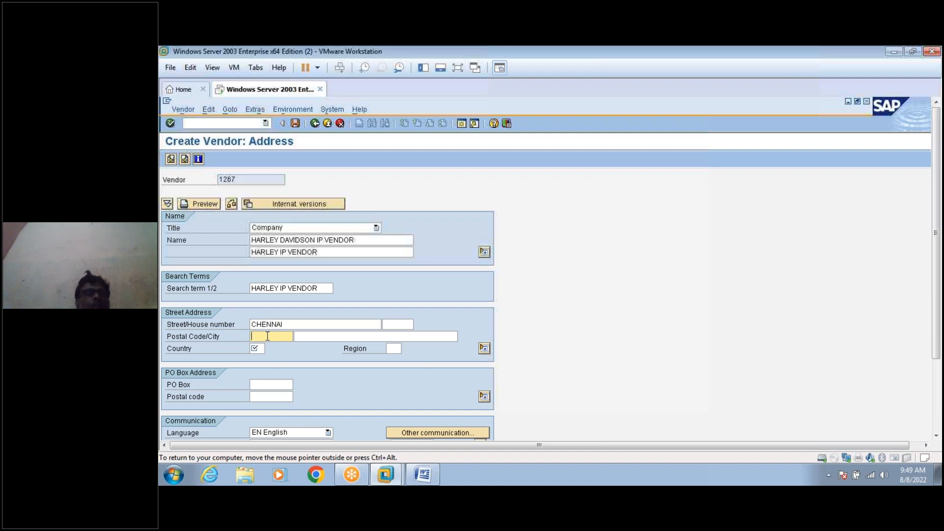
text(500003)
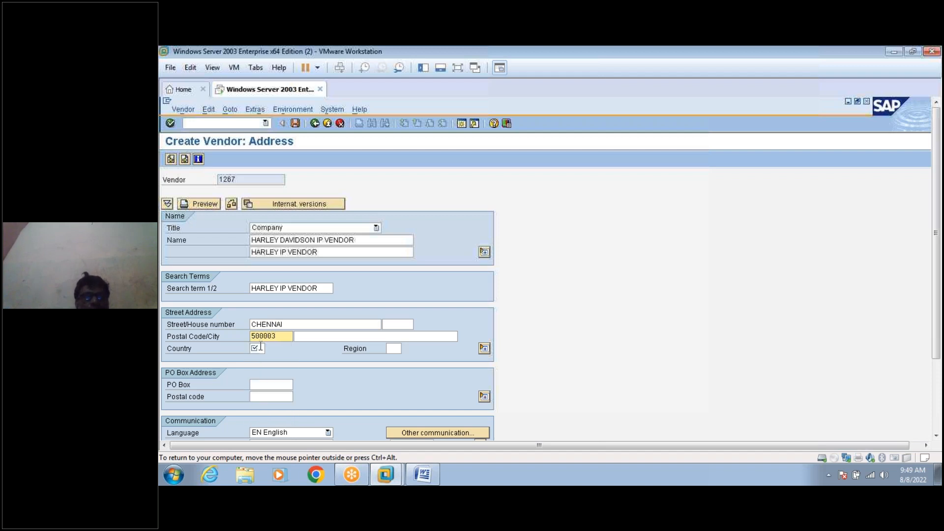
click(260, 348)
text(IN)
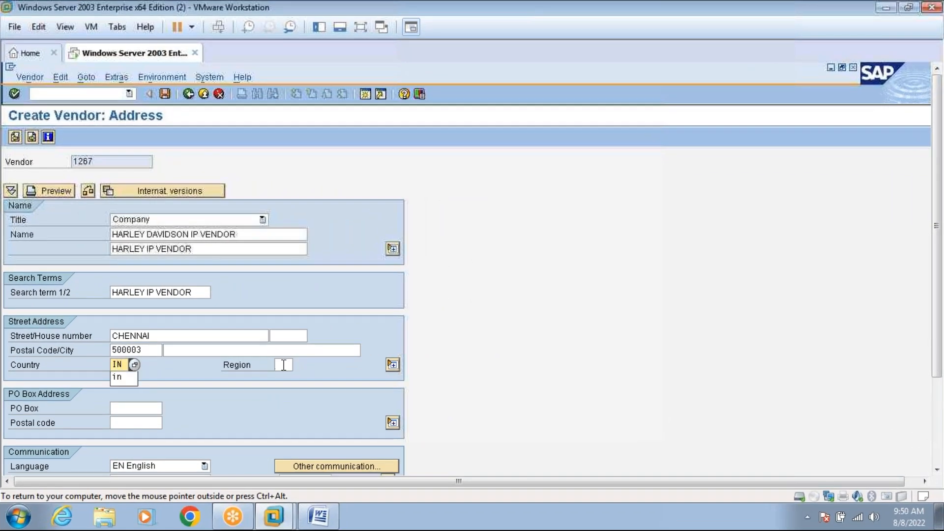
Find and select region 22 Tamil Nadu, then confirm the address.
click(283, 365)
click(298, 365)
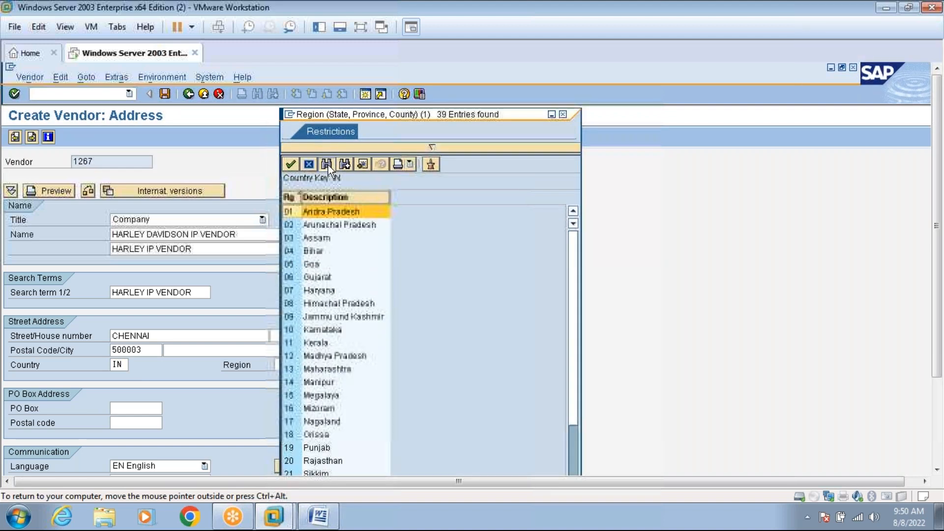
click(327, 164)
text(CHENNAI)
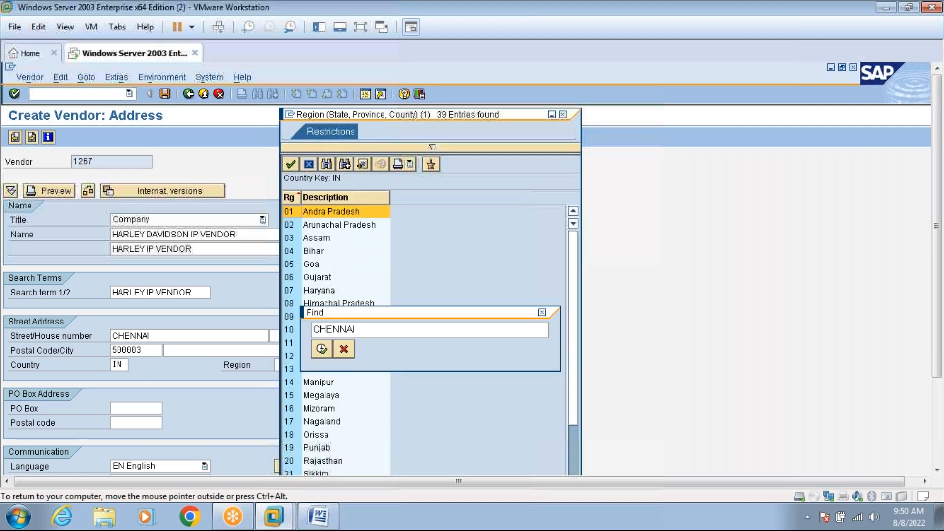
key(Return)
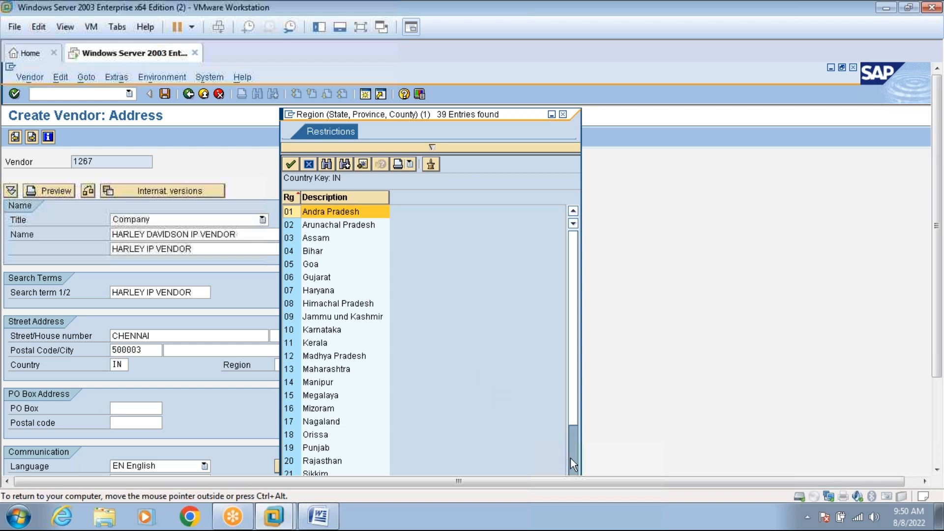
click(327, 164)
key(Delete)
key(Delete)
key(Delete)
key(Delete)
key(Delete)
key(Delete)
key(Delete)
text(TAMIL)
key(Return)
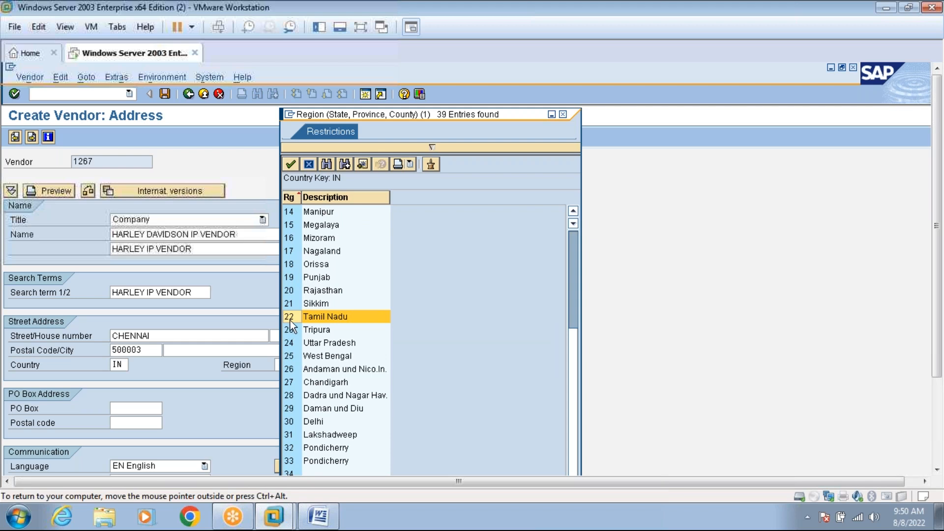
double_click(294, 318)
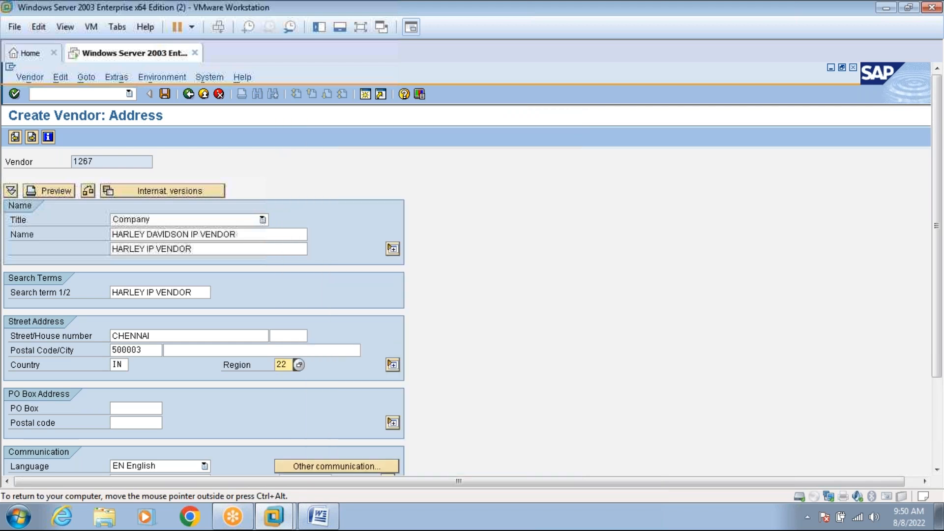
key(Return)
key(Return)
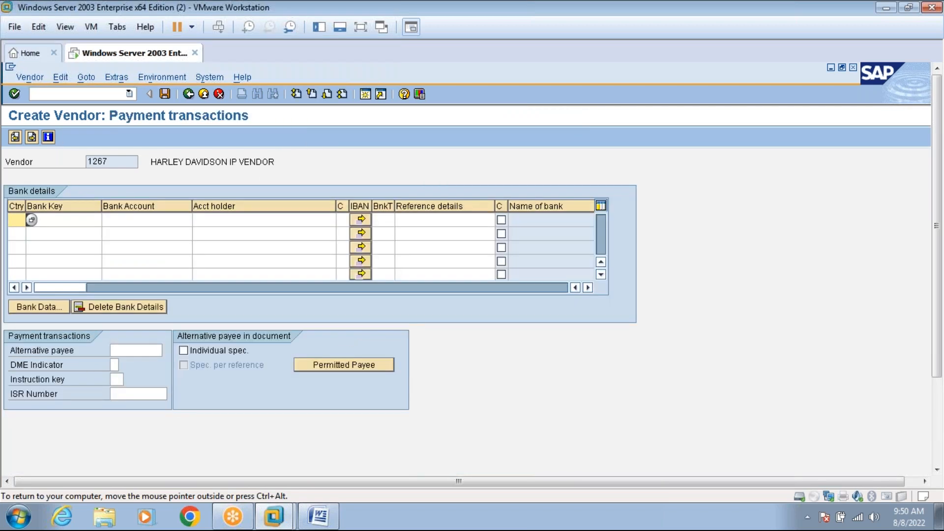
Add a bank row: country IN, bank key ICICI, the account number and the account holder's name.
text(IN)
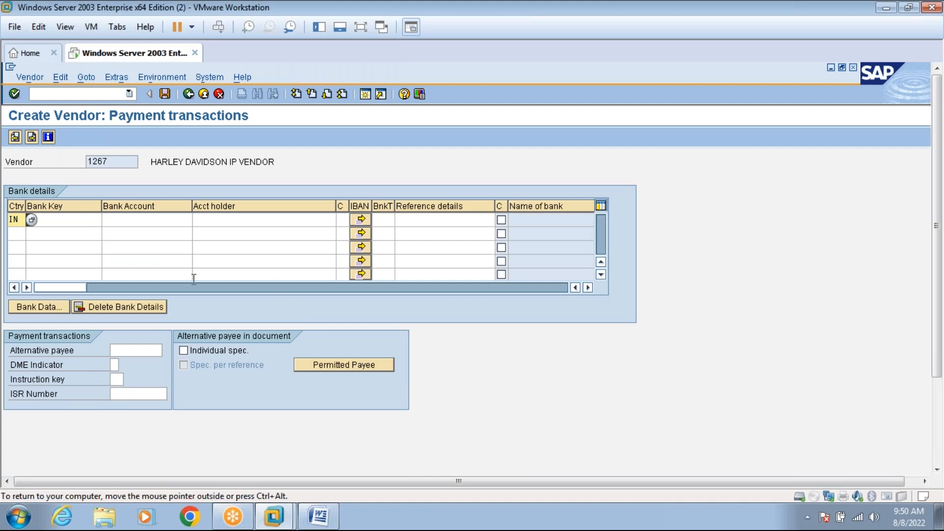
click(85, 224)
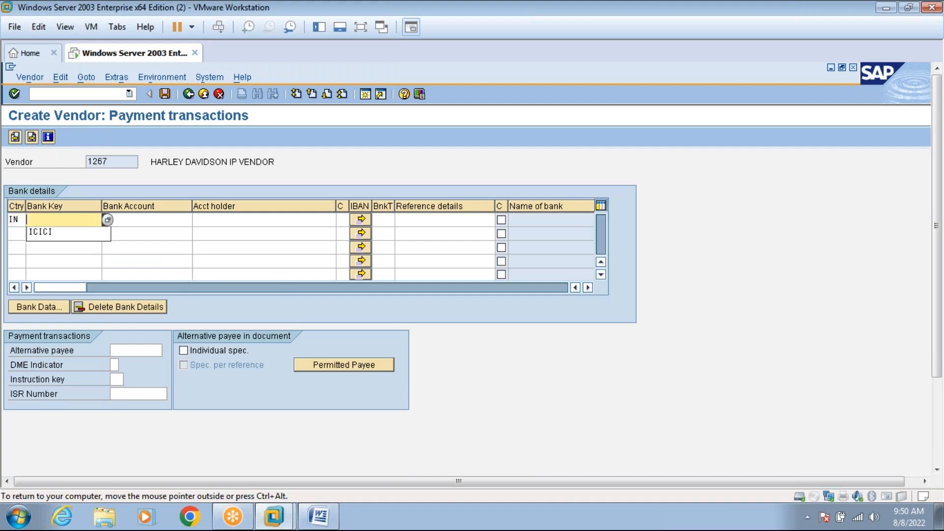
click(80, 234)
click(134, 219)
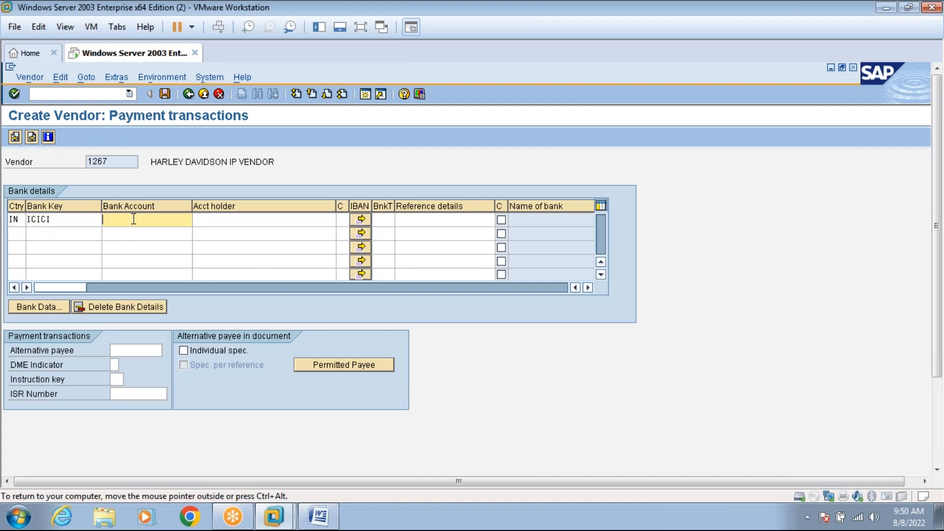
text(4545434343432)
click(222, 222)
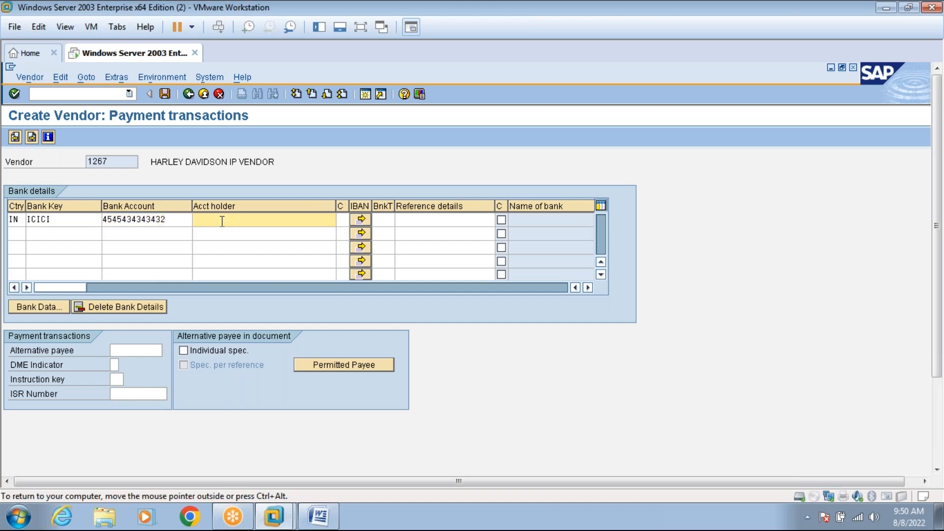
text(PRAKASH)
Set reconciliation account 160000 and cash management group a1.
click(32, 136)
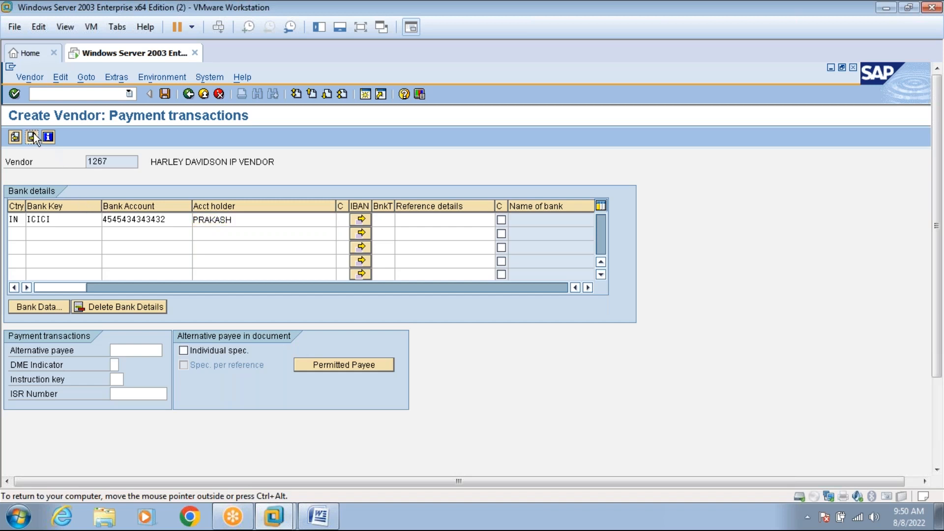
click(107, 220)
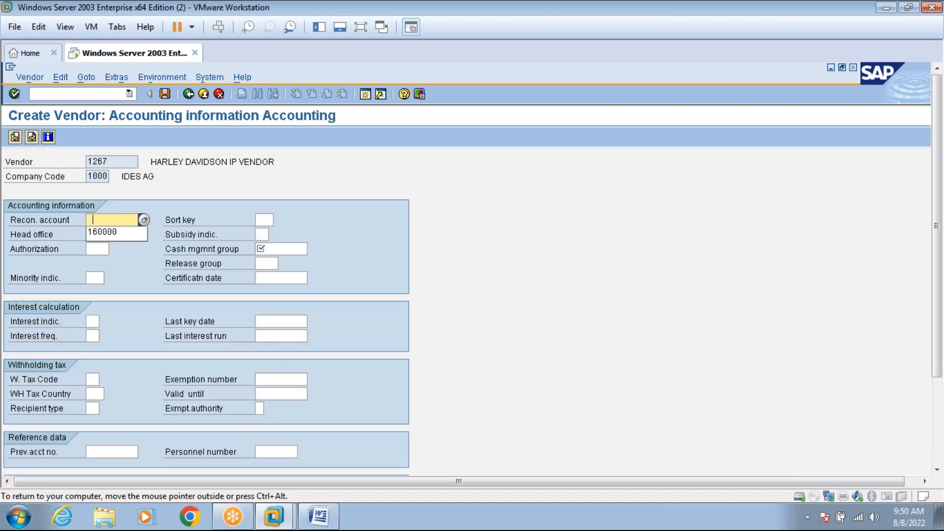
click(112, 234)
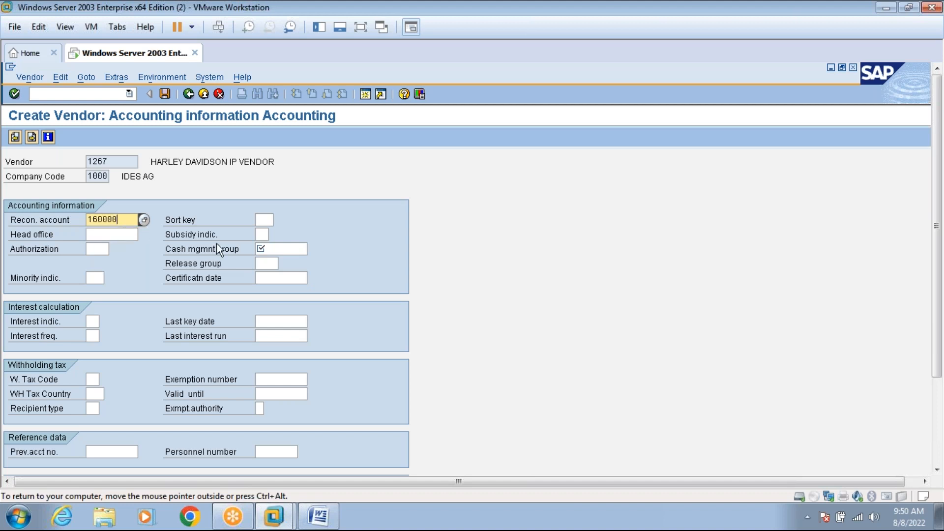
click(268, 248)
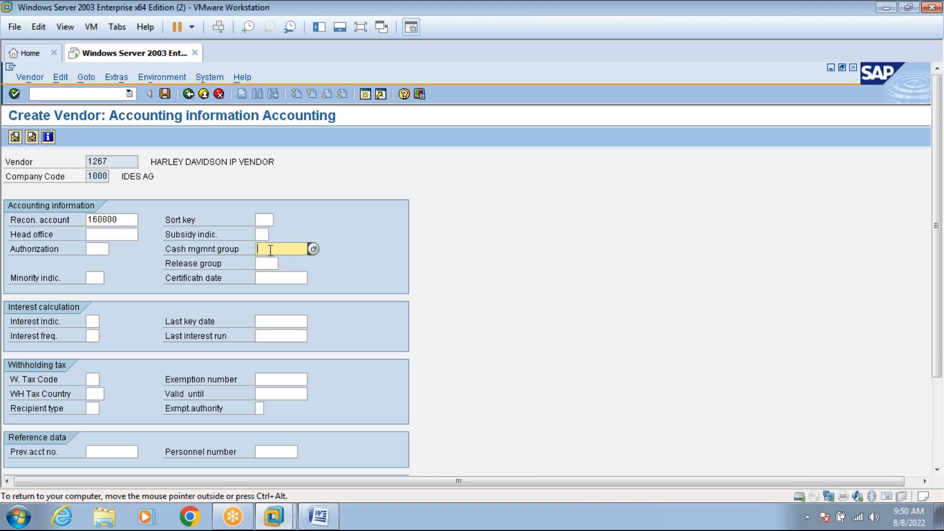
key(BackSpace)
click(267, 261)
key(Return)
Enter order currency USD and save vendor 1267.
key(Return)
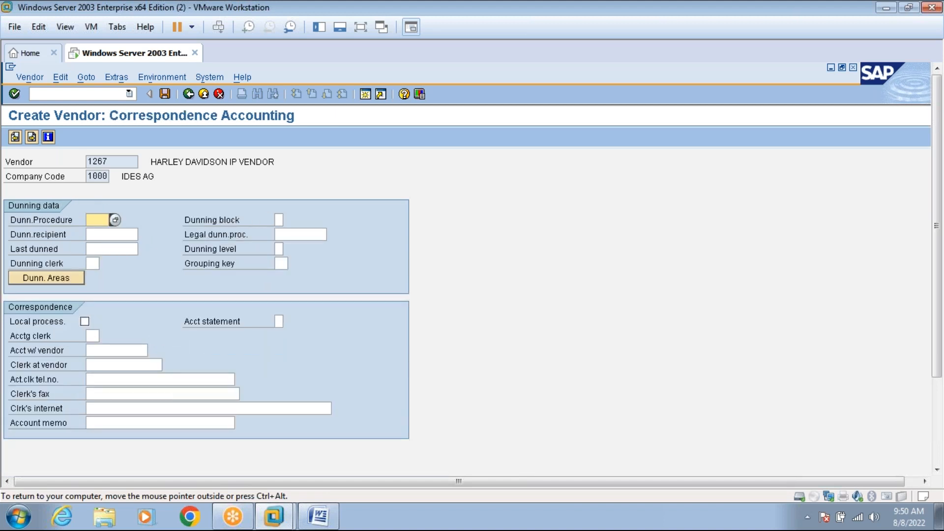
key(Return)
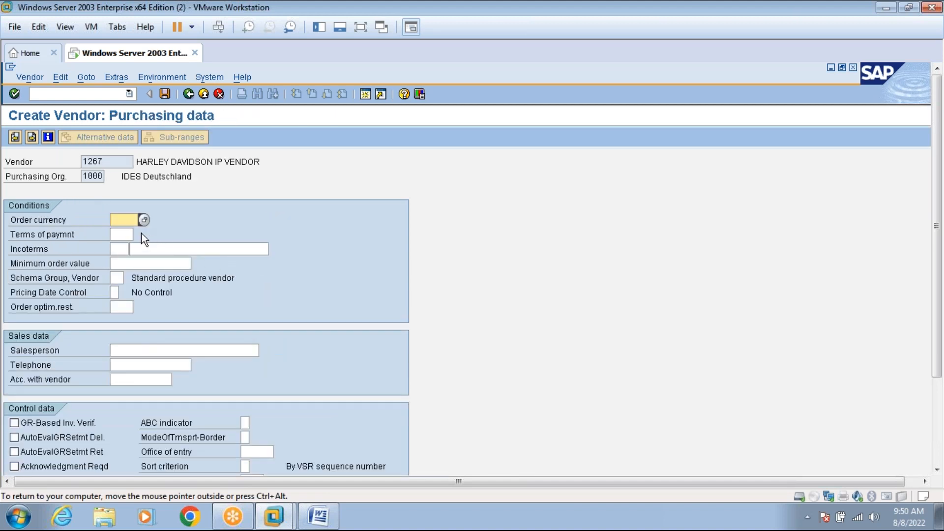
text(USD)
key(Return)
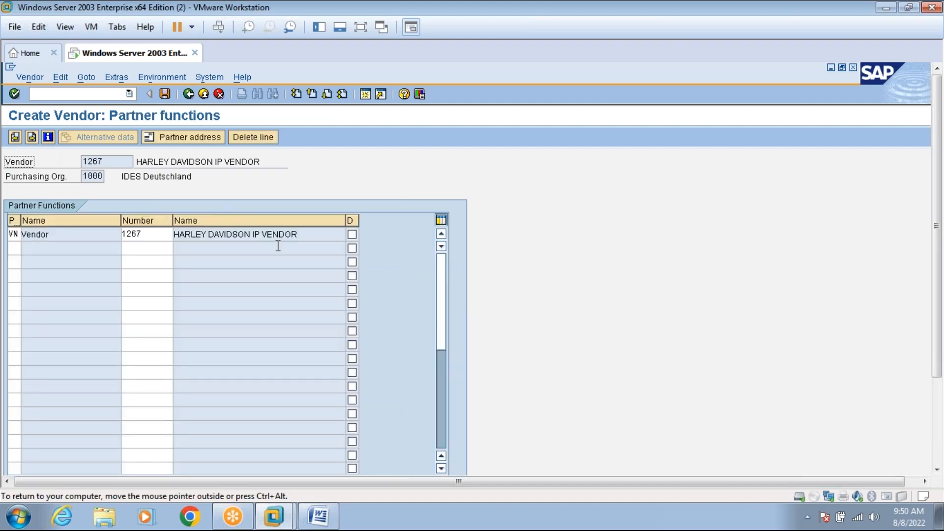
click(165, 94)
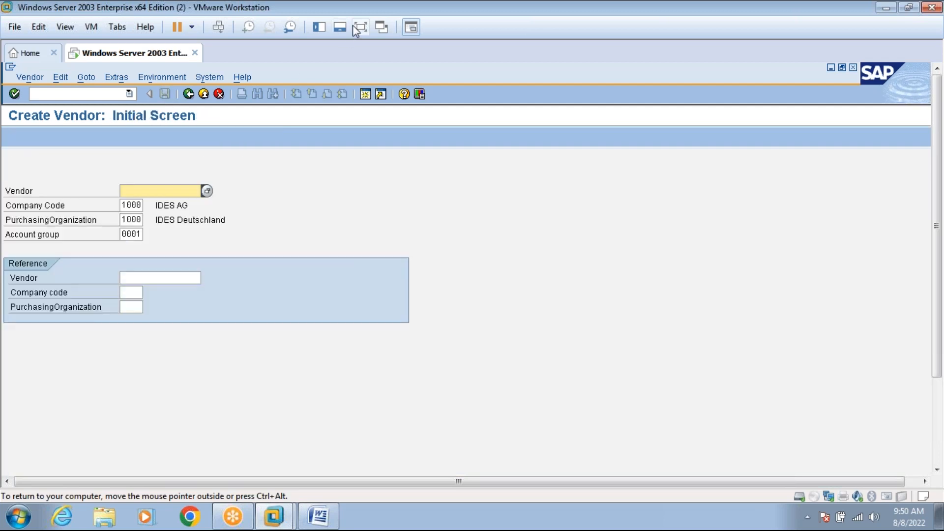
click(360, 29)
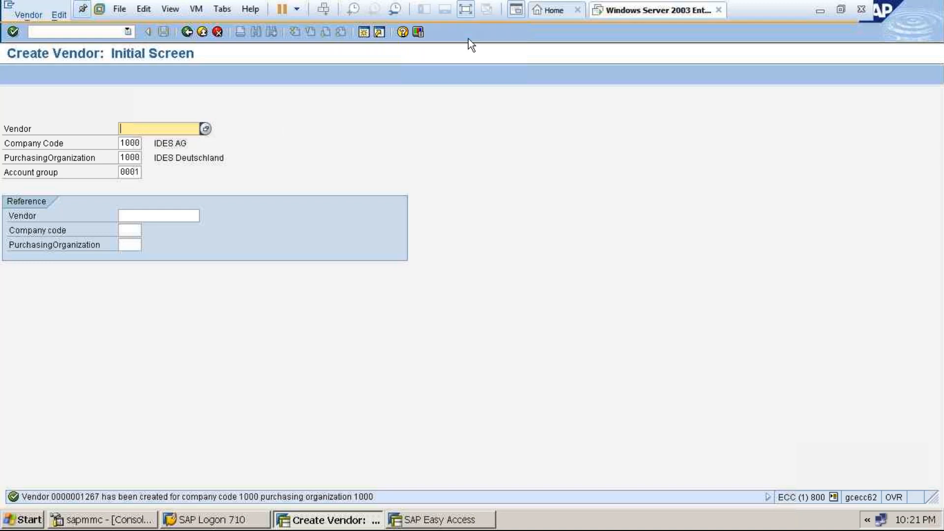
click(466, 10)
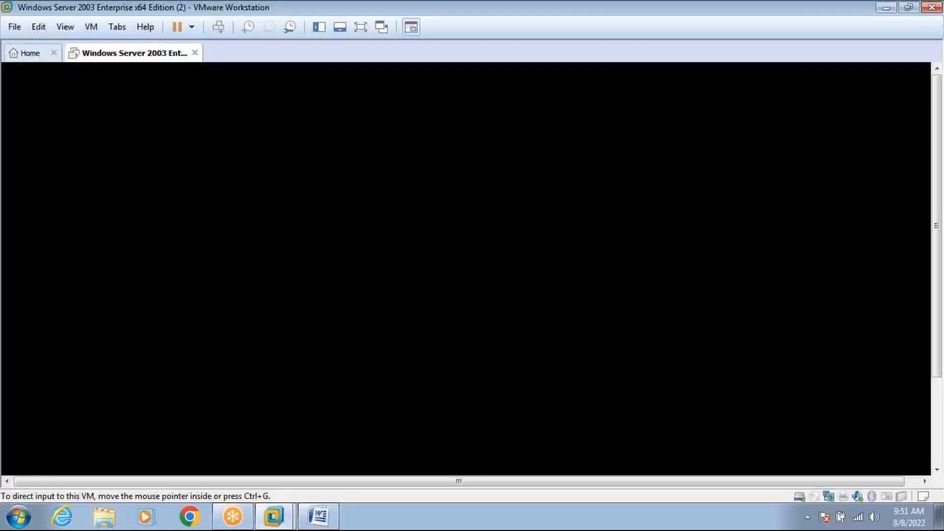
click(323, 524)
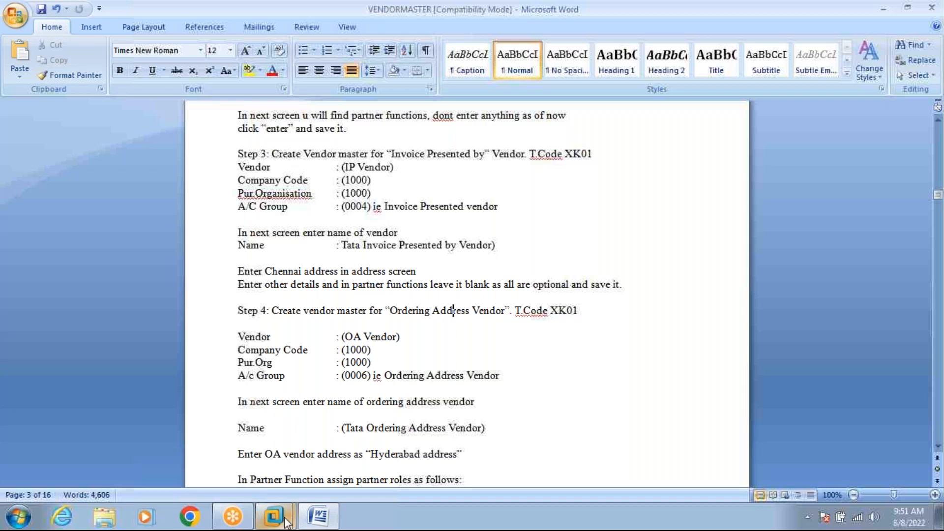
mouse_move(273, 517)
click(254, 465)
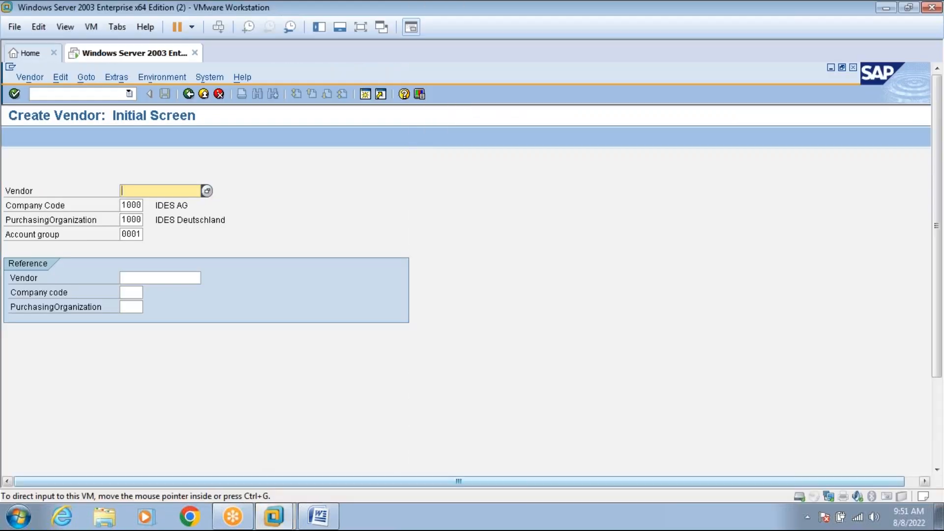
click(361, 27)
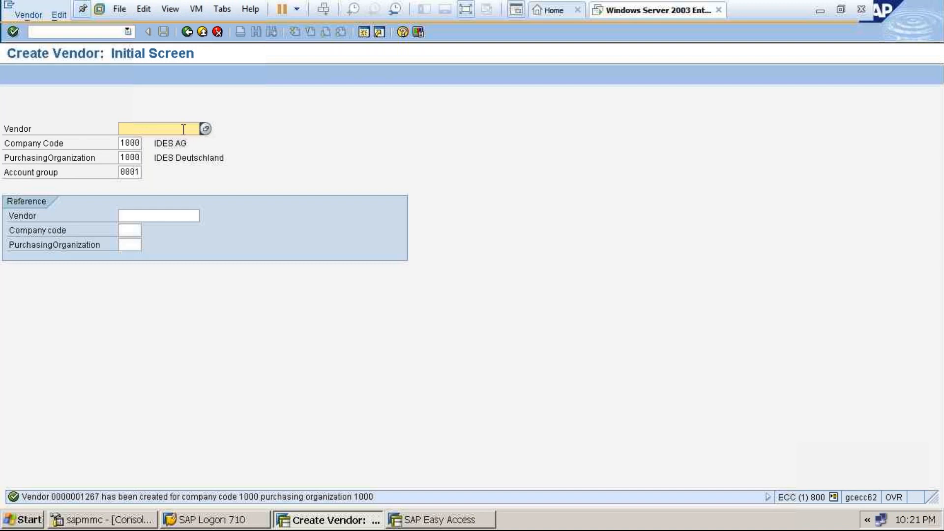
Enter vendor HARLEY OA VENDOR with account group 0006 Ordering address.
text(HAREL)
key(BackSpace)
key(BackSpace)
text(LEY )
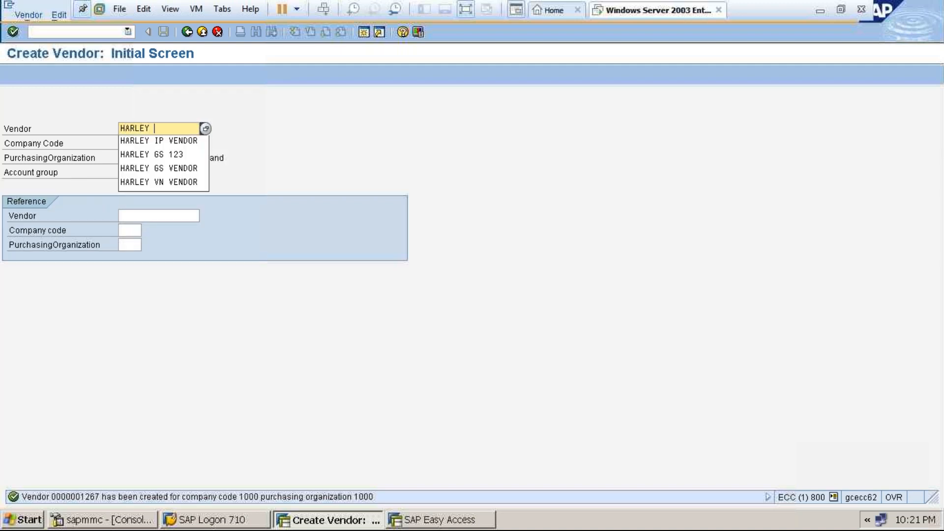
text(OA VENDOR)
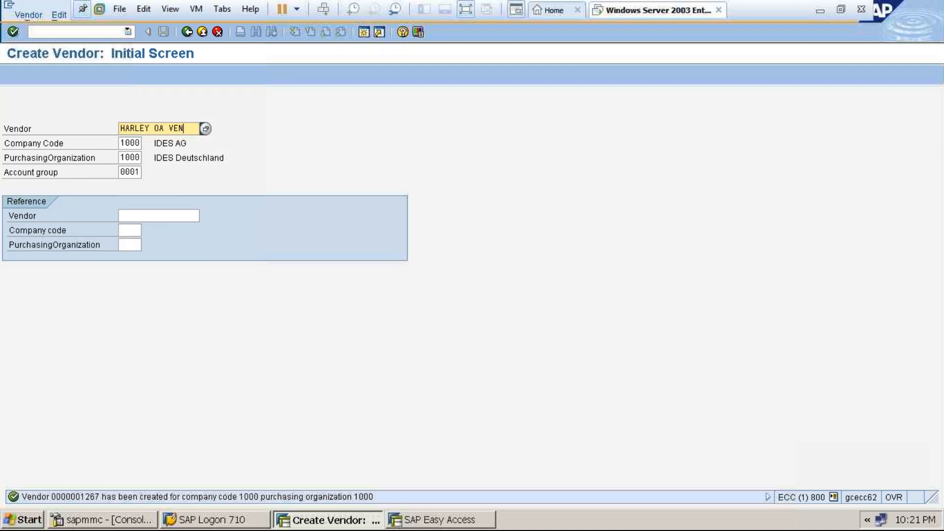
click(134, 172)
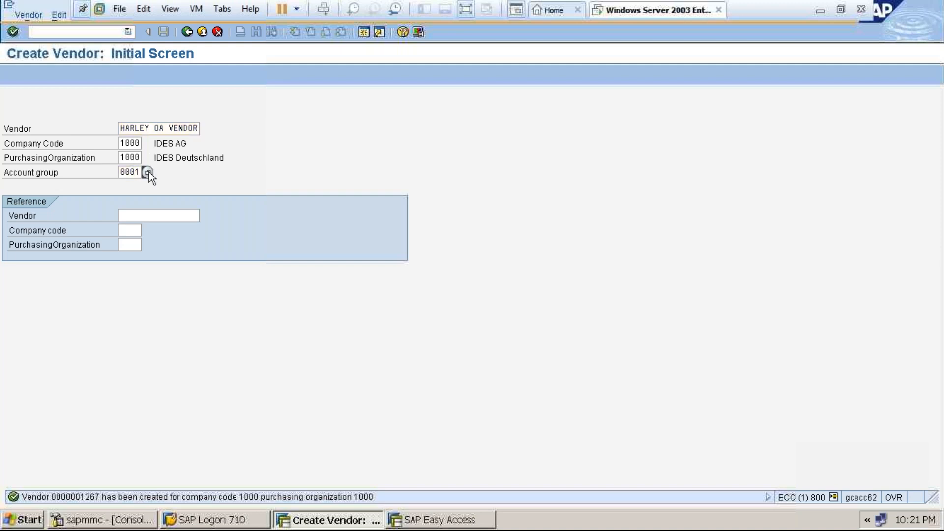
click(147, 172)
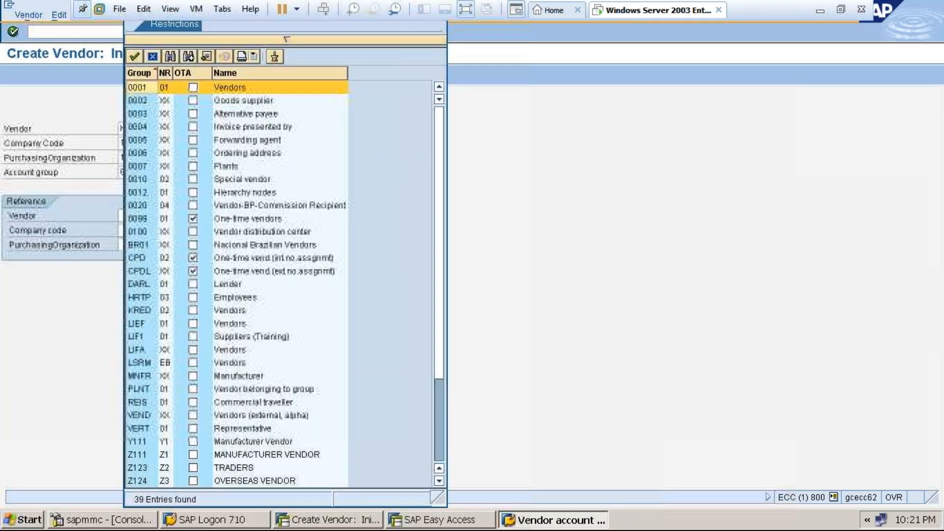
double_click(141, 154)
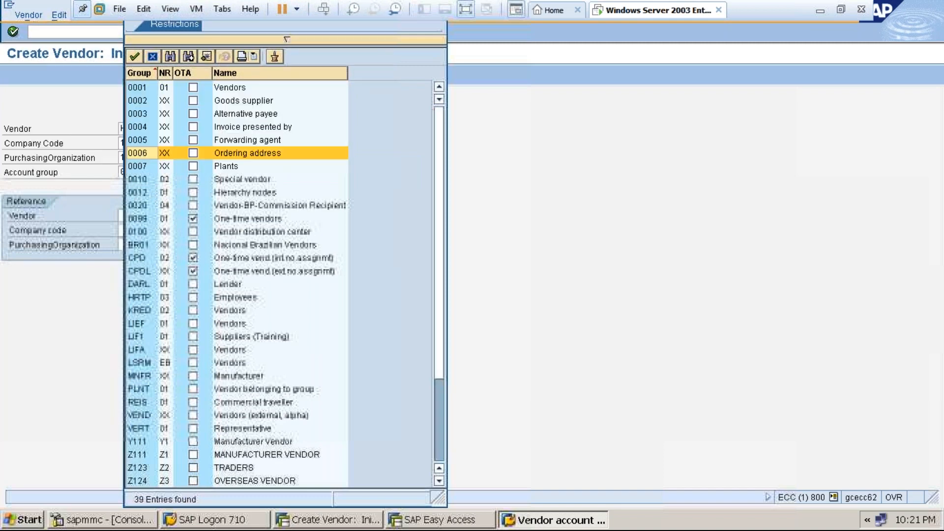
key(Return)
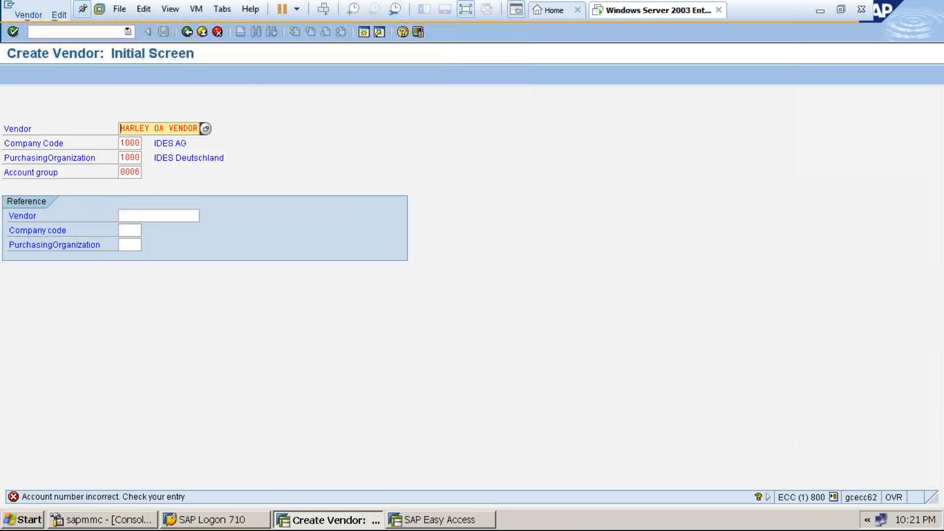
After rejections, try vendor 7899, then use HARLEY OA to reach the address screen.
key(BackSpace)
key(BackSpace)
key(BackSpace)
key(BackSpace)
key(BackSpace)
key(BackSpace)
key(BackSpace)
key(BackSpace)
key(BackSpace)
key(BackSpace)
key(BackSpace)
key(BackSpace)
key(BackSpace)
key(BackSpace)
key(BackSpace)
key(BackSpace)
text(7899)
key(Return)
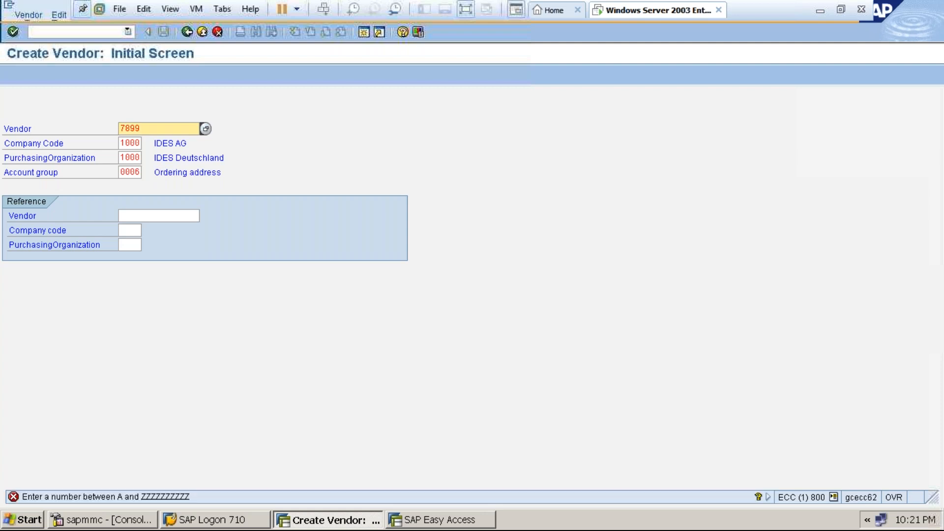
click(178, 129)
key(BackSpace)
key(BackSpace)
key(BackSpace)
key(BackSpace)
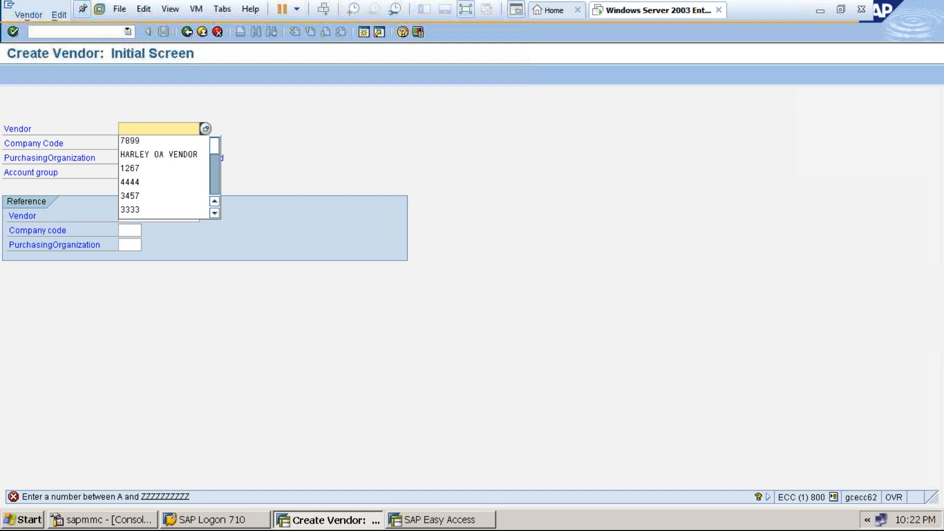
text(HARLEY)
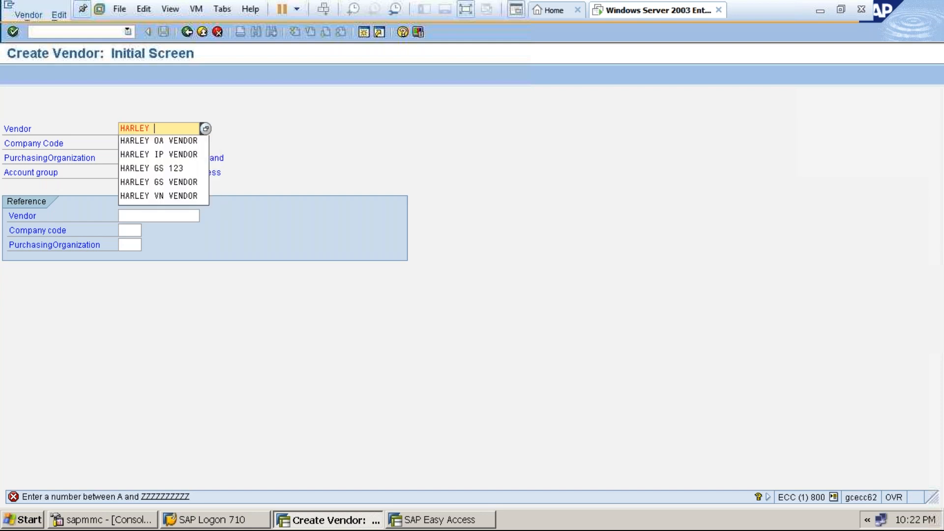
text( OA)
key(Return)
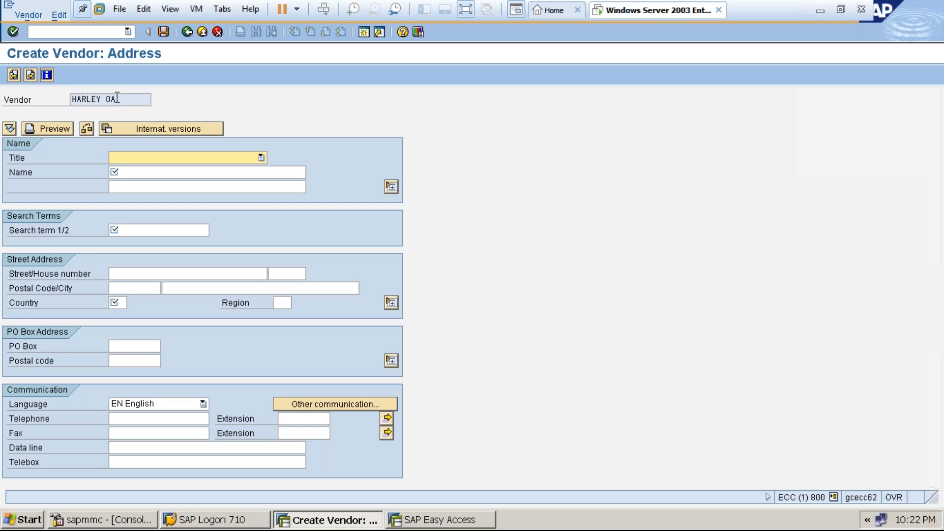
Set title Company, names HARLEY ORDERING ADDRESS VENDOR / HARLEY OA VENDOR, search term HARLEY OA.
click(155, 159)
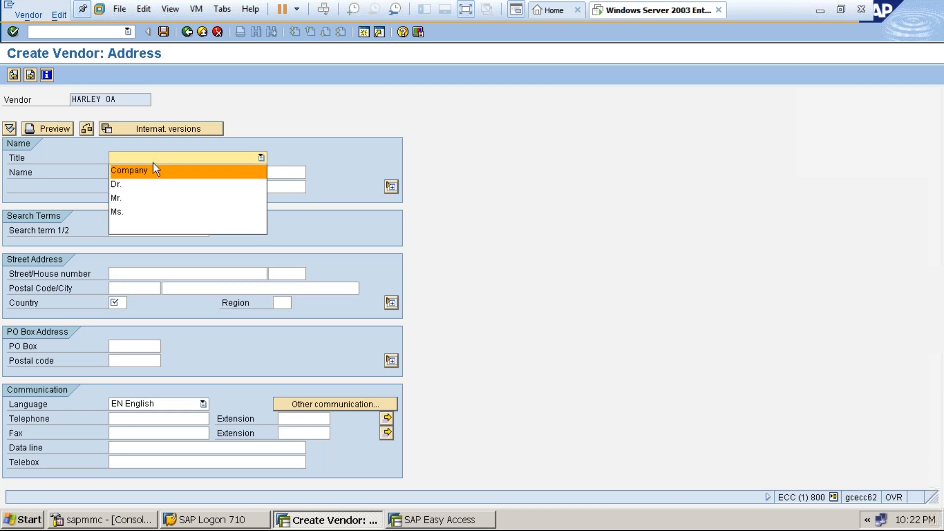
click(150, 170)
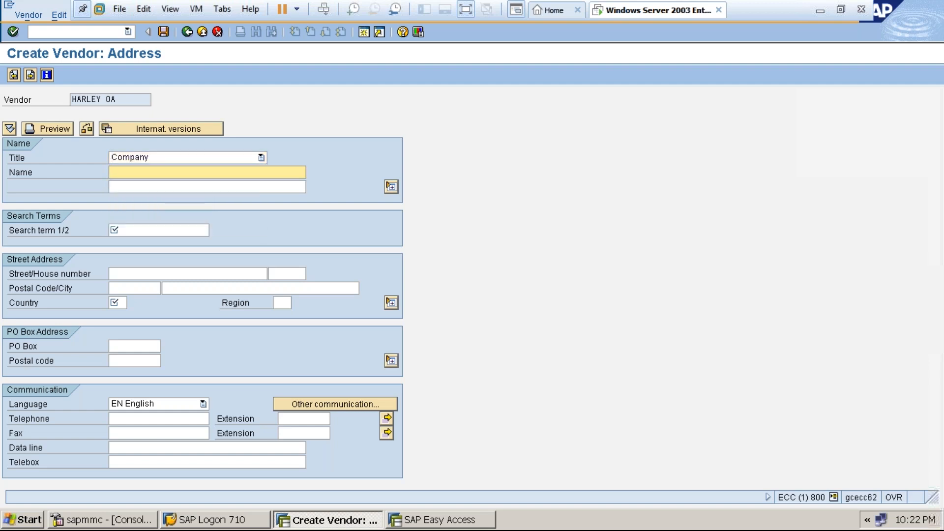
text(HARLEY ORDERING A)
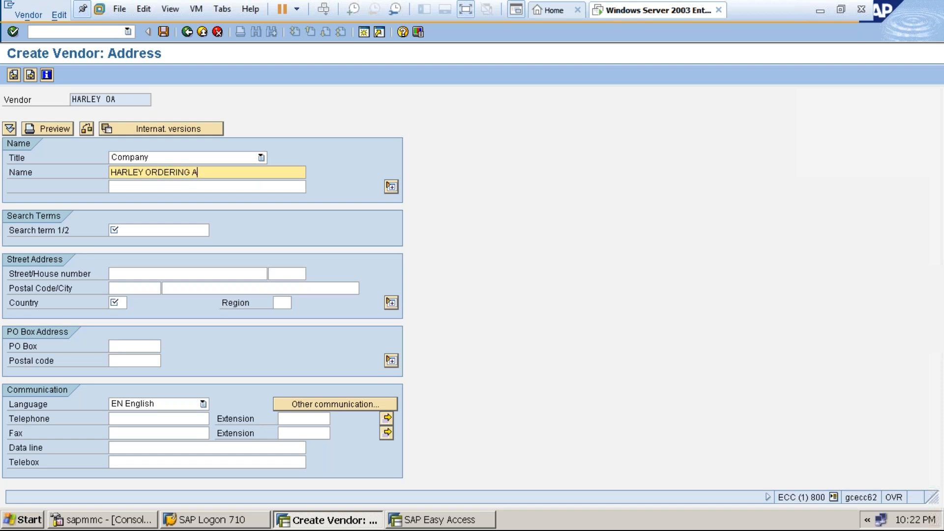
text(DDRESS VENDOR)
click(148, 186)
text(HARLEY OA V)
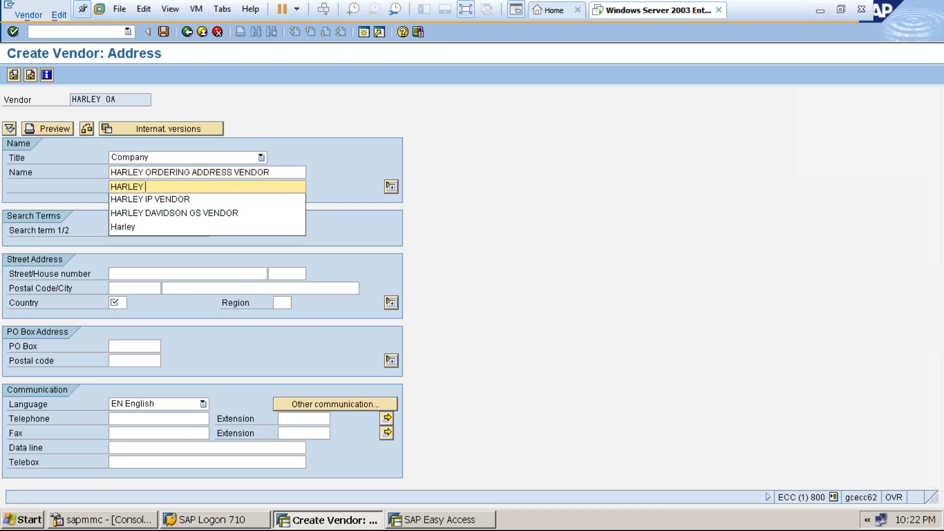
text(ENDOR)
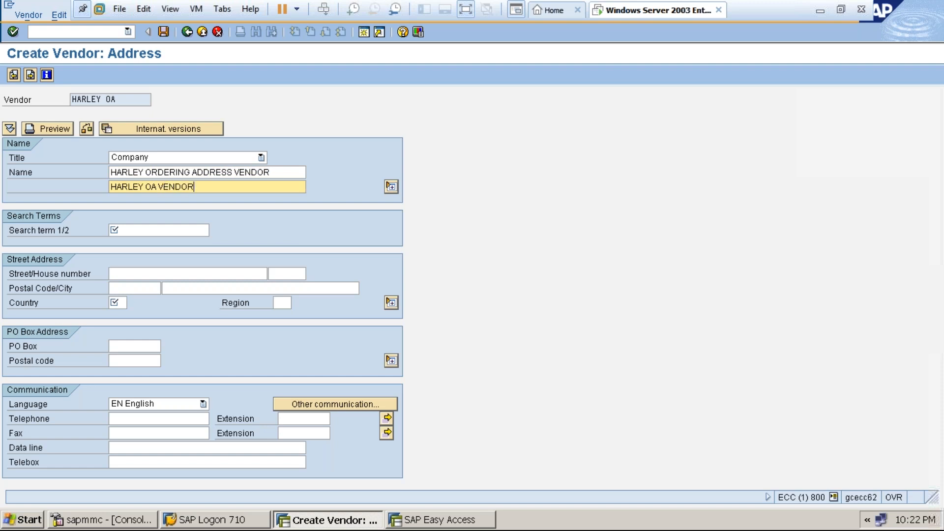
click(141, 228)
text(HARLEY OA)
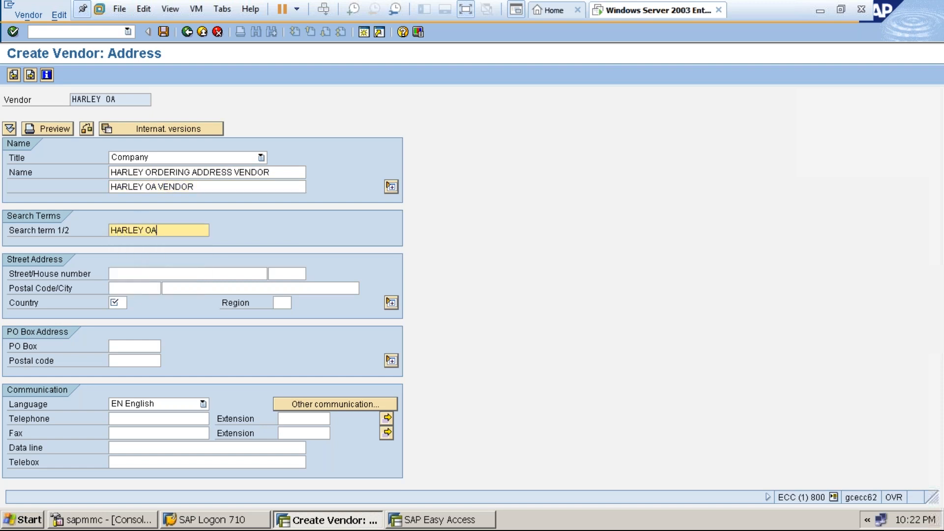
click(147, 274)
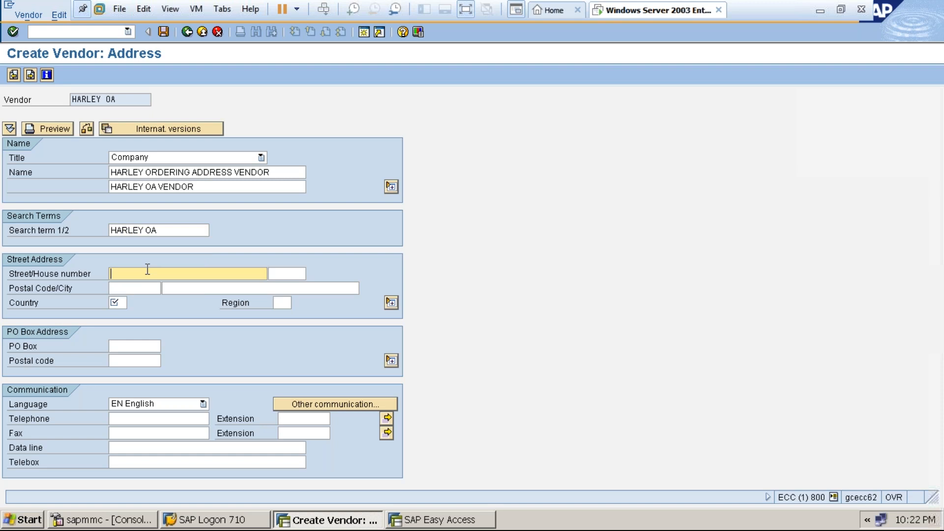
Switch to the VENDORMASTER notes in Word and scroll to Step 4's partner-role table.
click(468, 10)
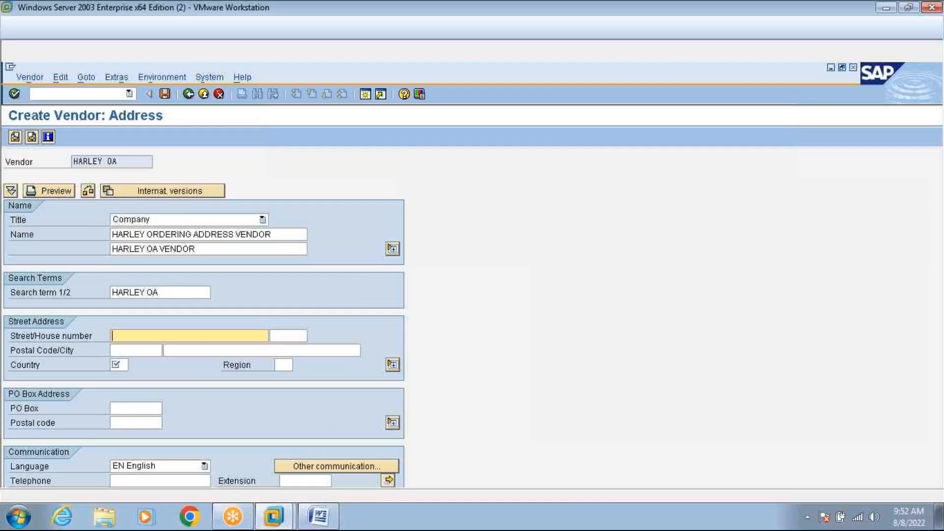
click(320, 516)
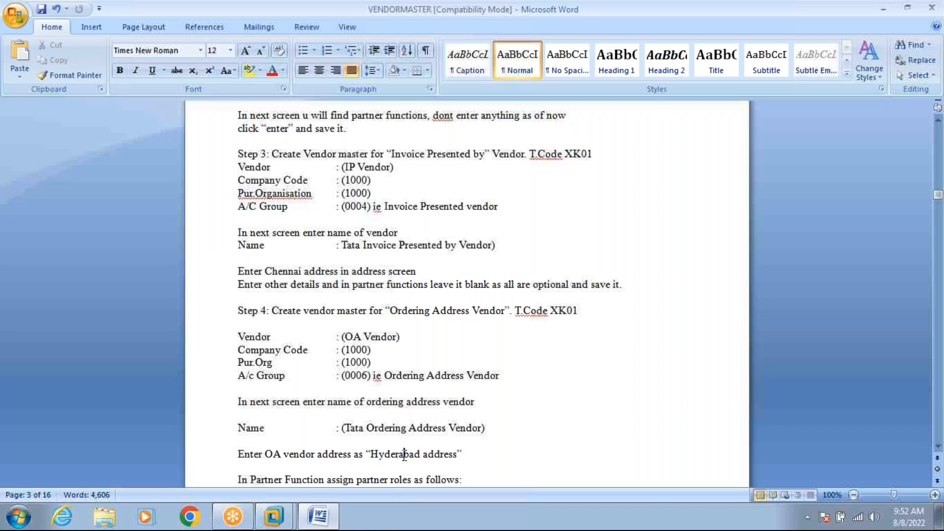
click(937, 447)
click(937, 447)
click(937, 447)
click(937, 447)
click(936, 447)
click(937, 447)
click(936, 447)
click(937, 447)
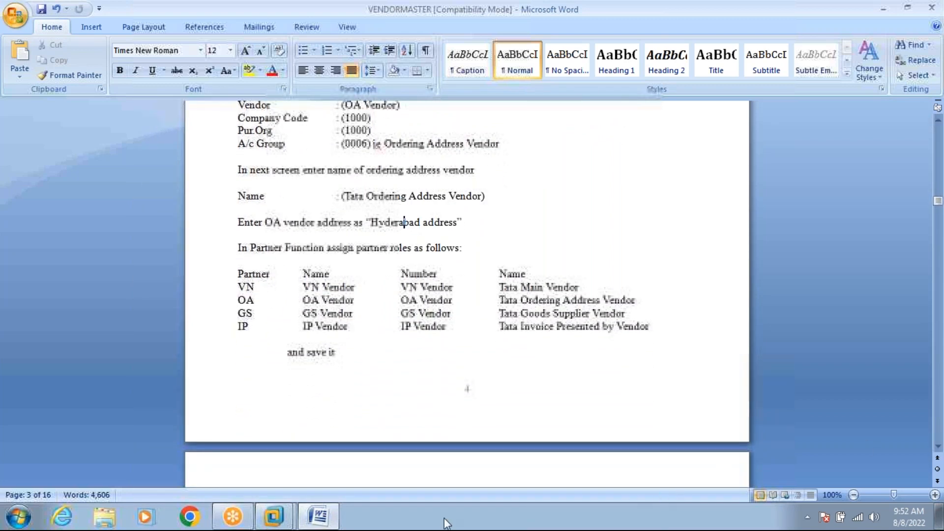
Enter address HYDERABAD, postal code 500003, country IN, region TG, and continue to Control data.
click(318, 517)
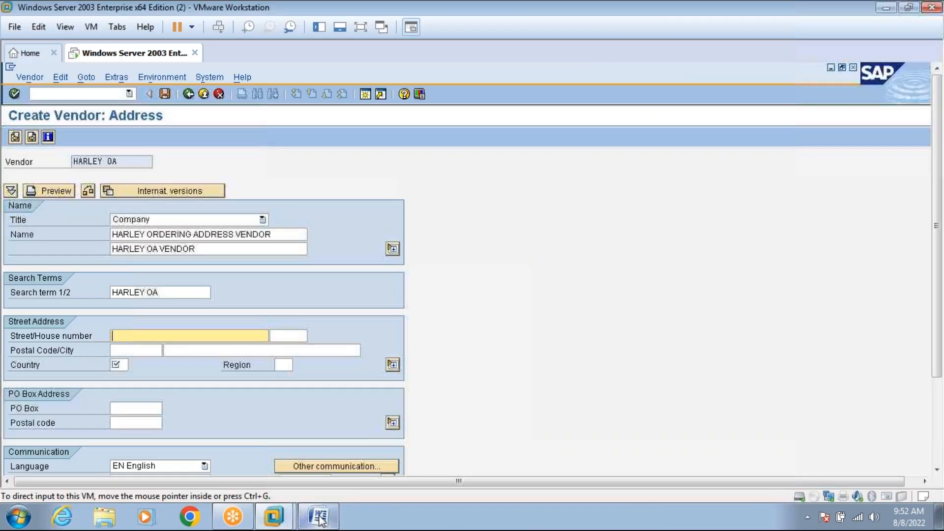
text(HYDERABAD)
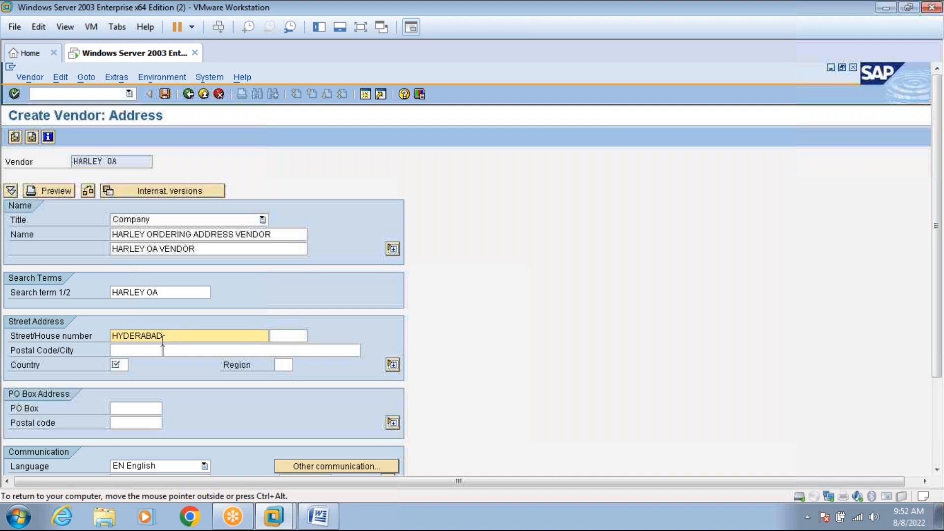
click(139, 352)
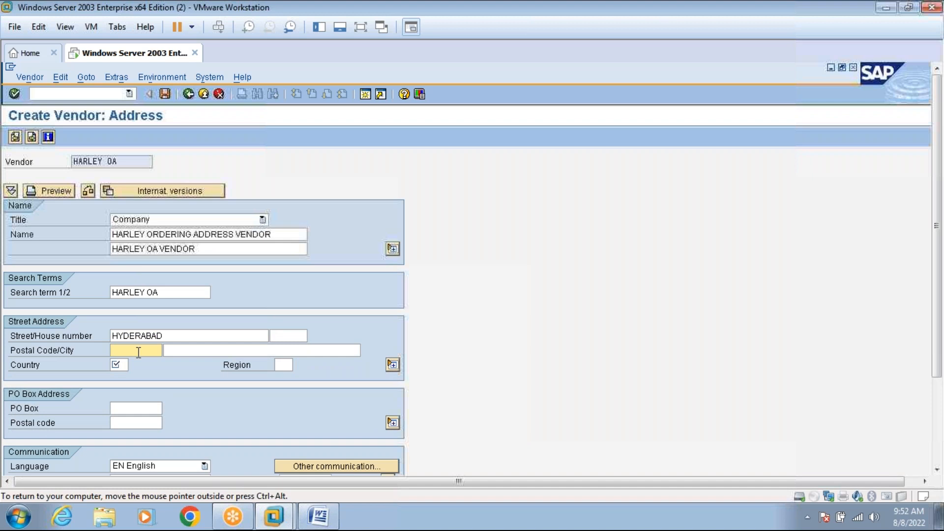
text(500003)
click(123, 364)
text(IN)
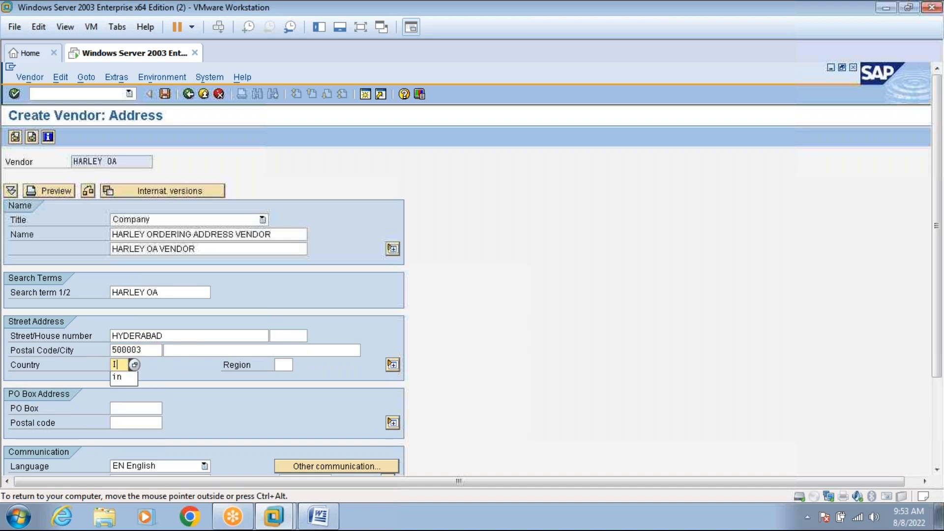
click(284, 365)
text(TG)
key(Return)
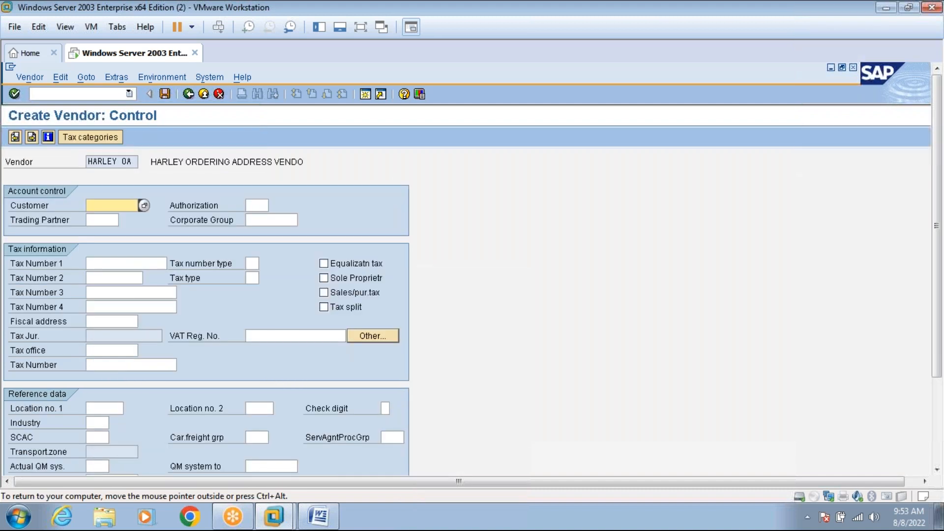
Add a bank row with country IN, bank key ICICI, an account number and account holder.
key(Return)
text(IN)
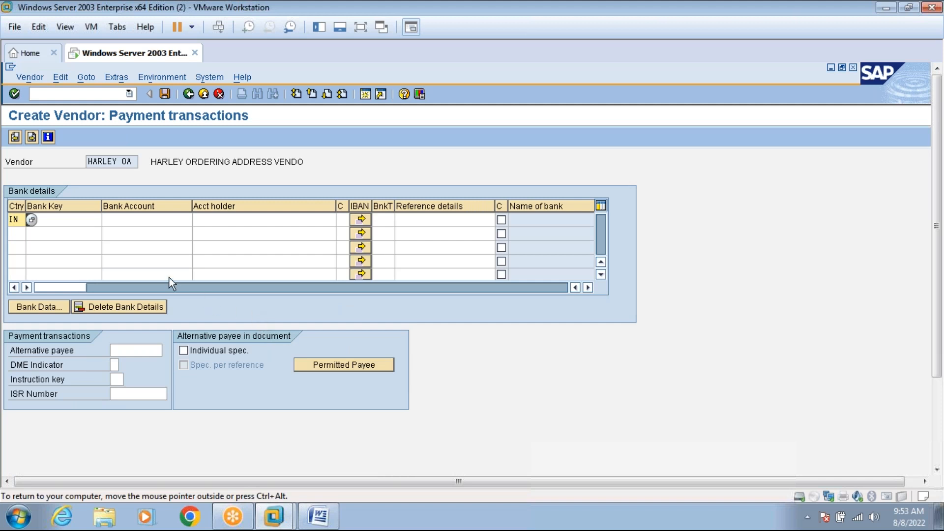
click(89, 219)
click(86, 233)
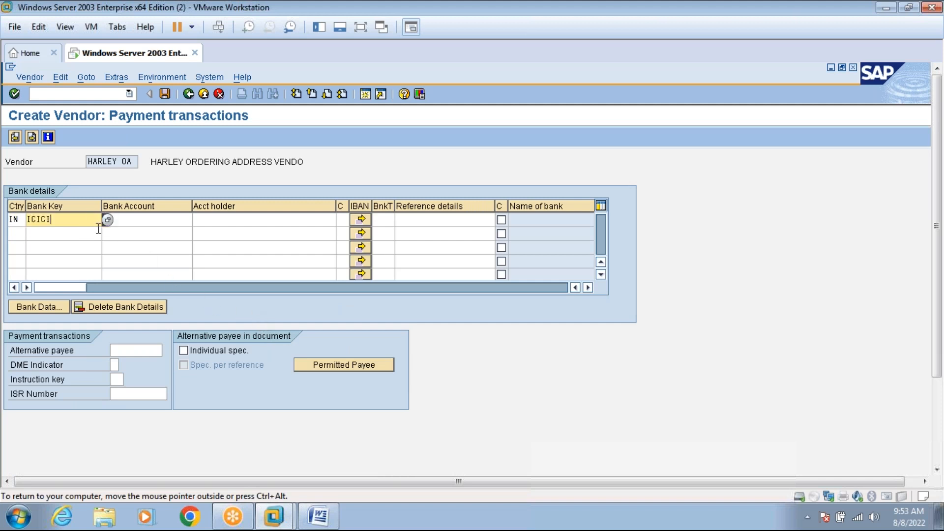
click(134, 220)
text(75545443434)
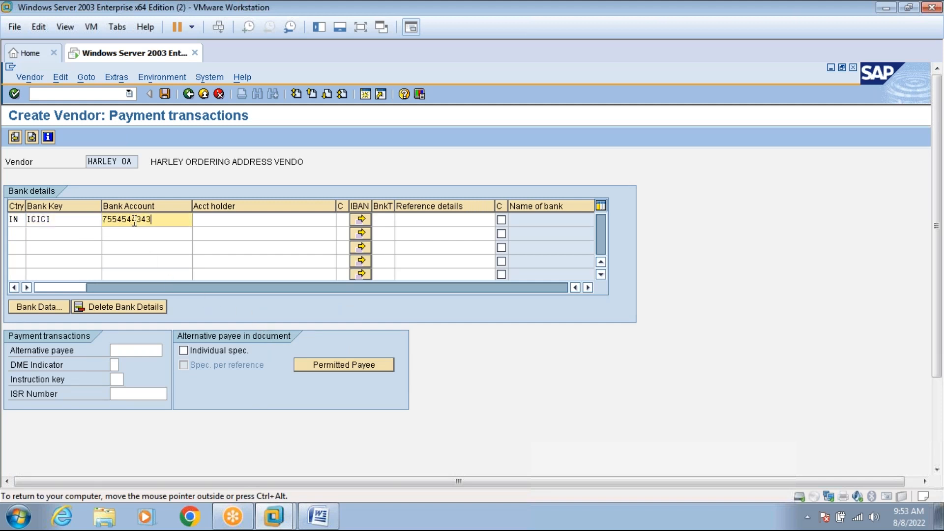
click(214, 219)
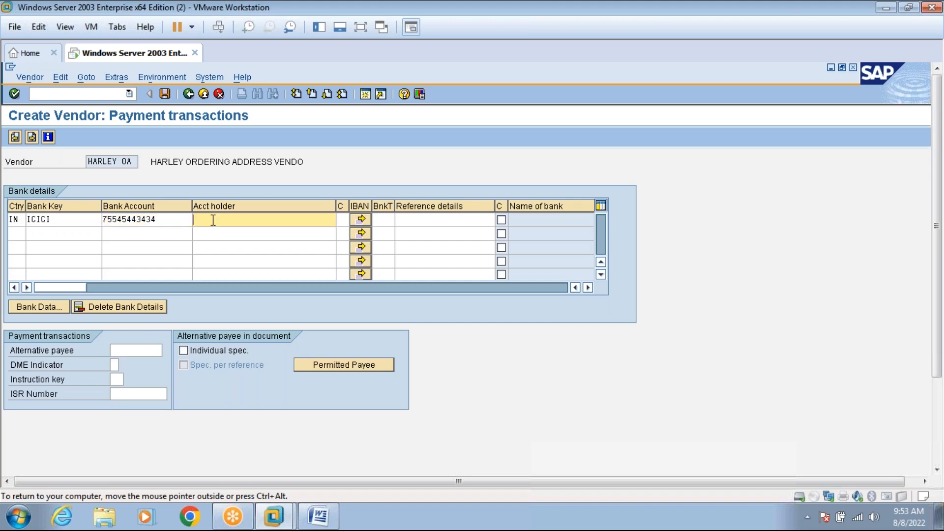
text(AQEBB)
click(34, 136)
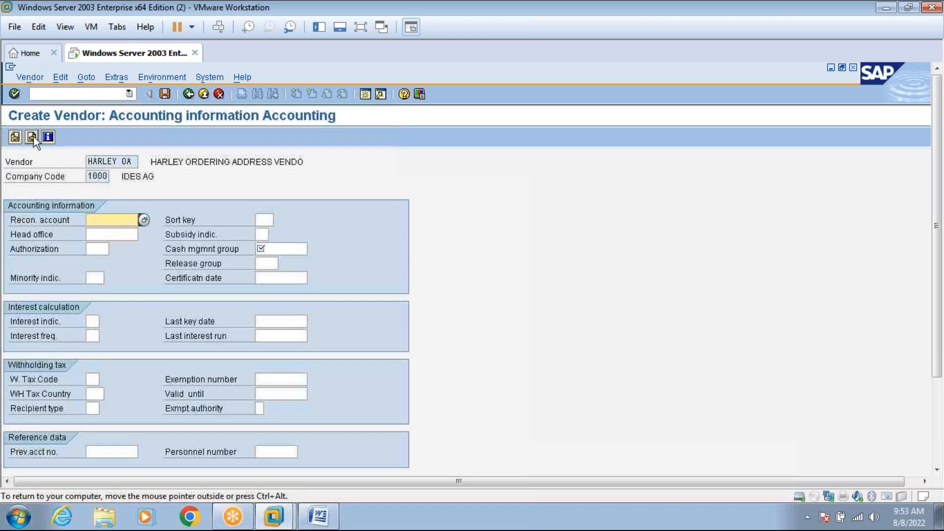
Set reconciliation account 160000 and cash management group a1.
text(1)
click(103, 236)
click(263, 249)
text(a)
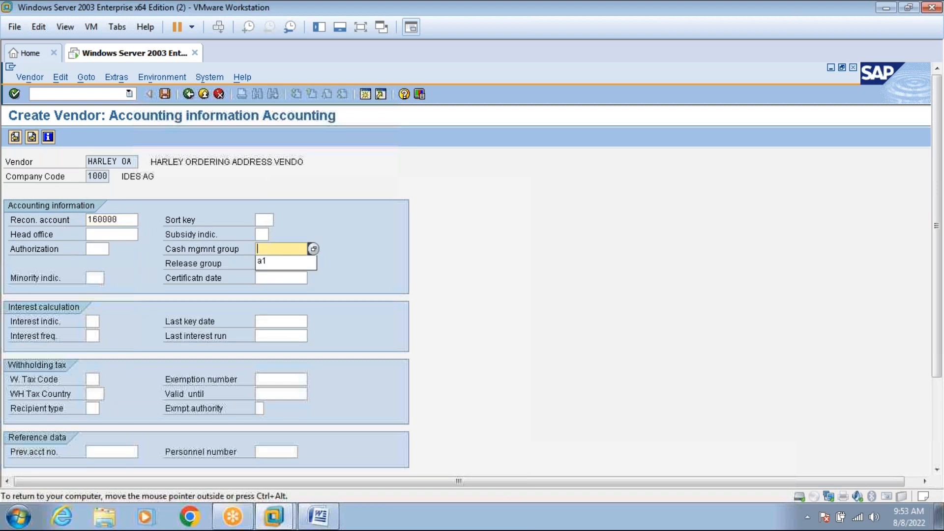
click(267, 260)
key(Return)
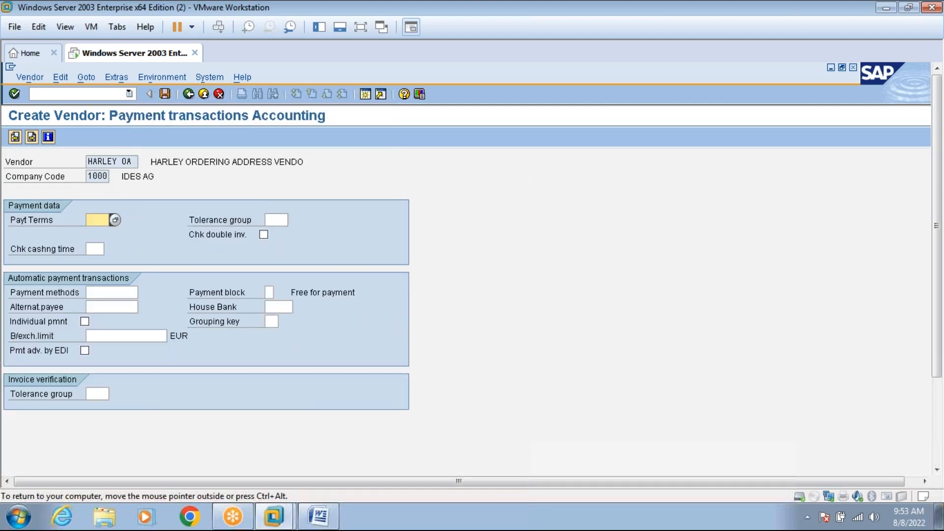
key(Return)
key(Return)
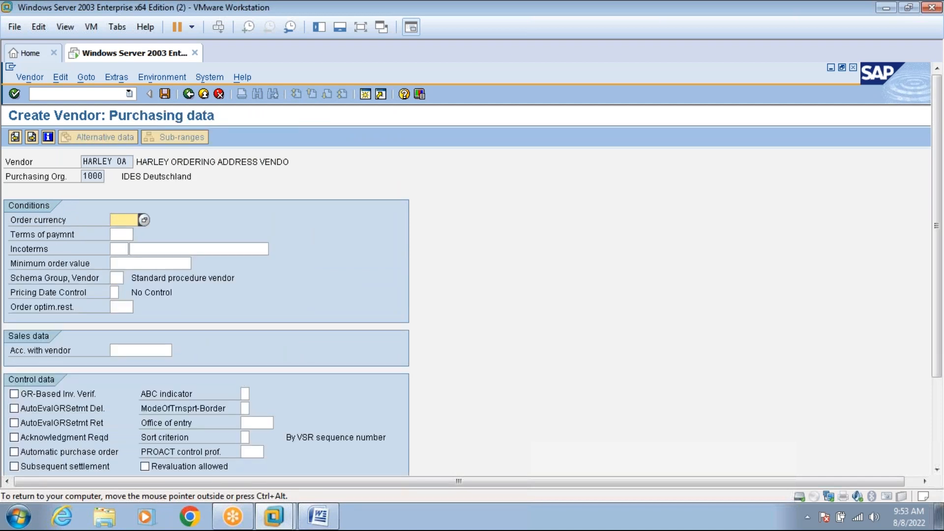
Enter order currency INR and continue to Partner functions.
text(INR)
key(Return)
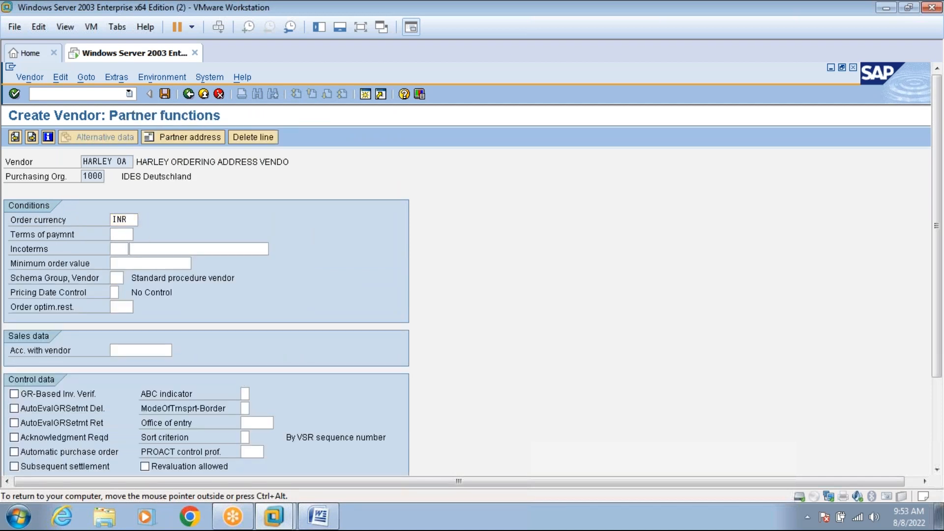
key(Return)
Enter partner roles VN and OA in the first two rows, checking the Word notes.
click(14, 235)
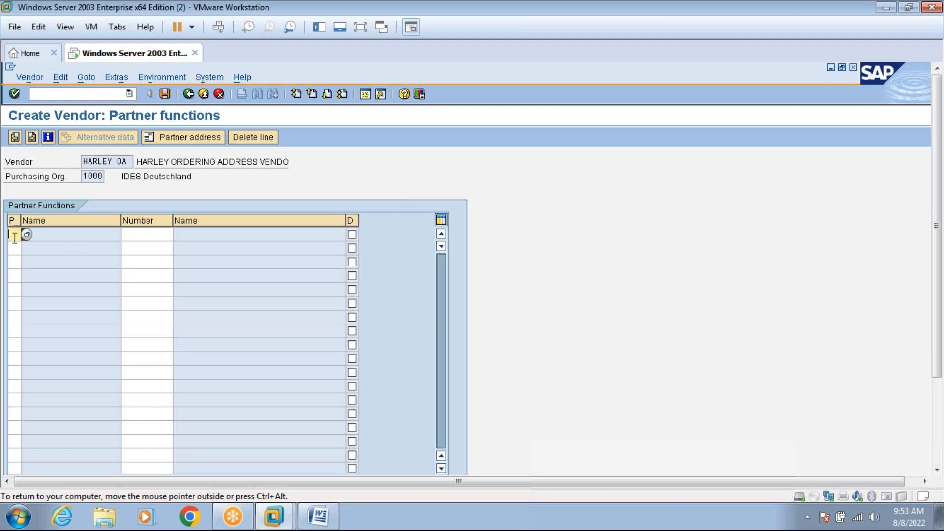
click(317, 516)
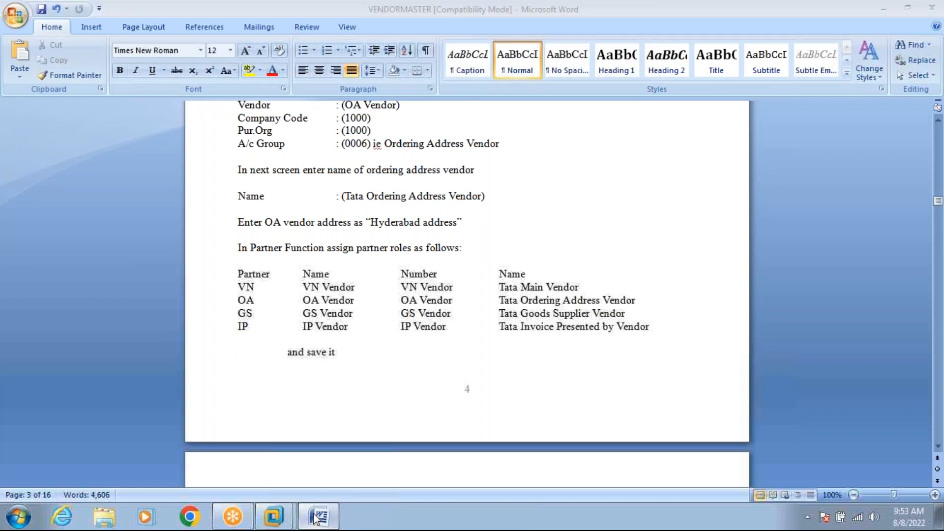
click(317, 516)
text(VN)
click(13, 247)
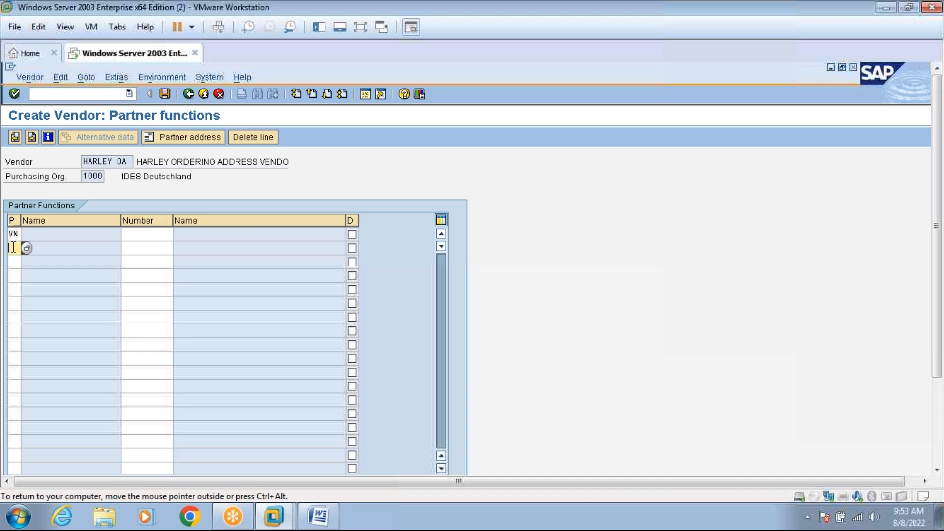
text(OA)
Add partner roles GS and IP in the third and fourth rows and validate.
click(13, 261)
click(320, 516)
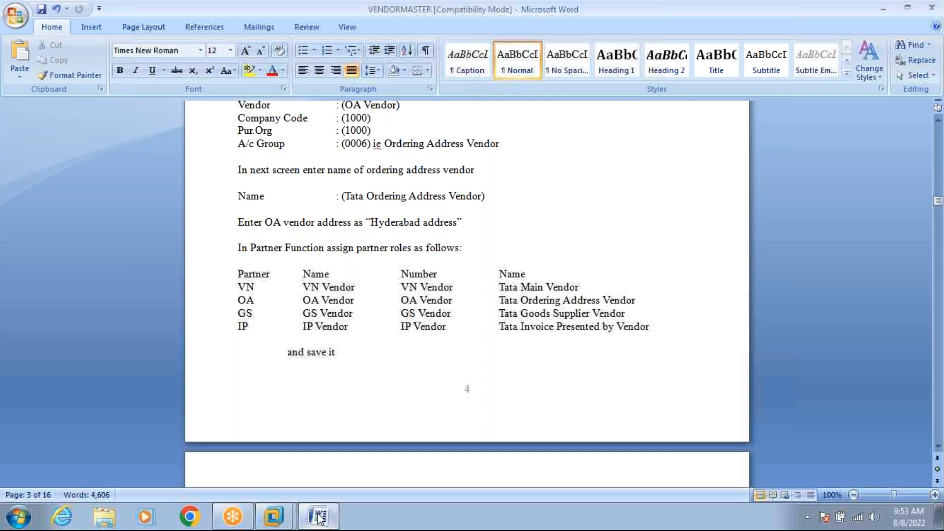
click(320, 516)
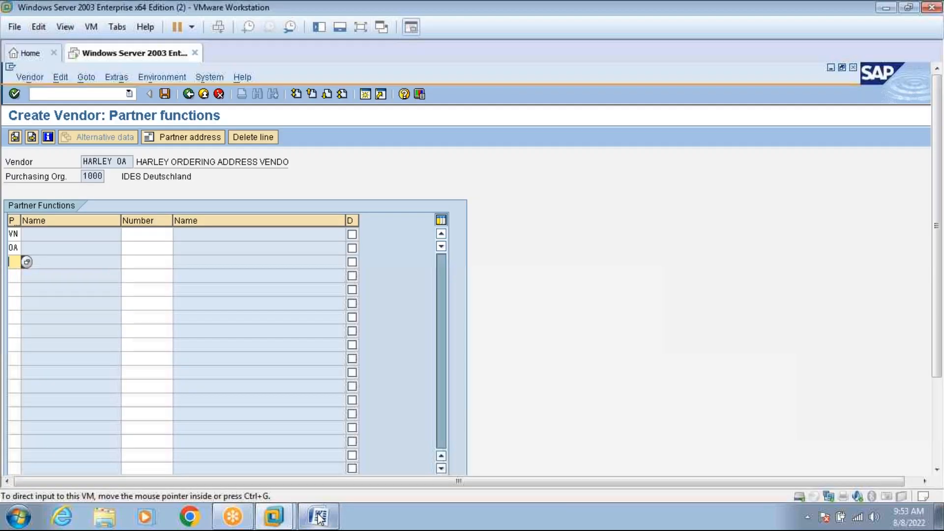
text(GS)
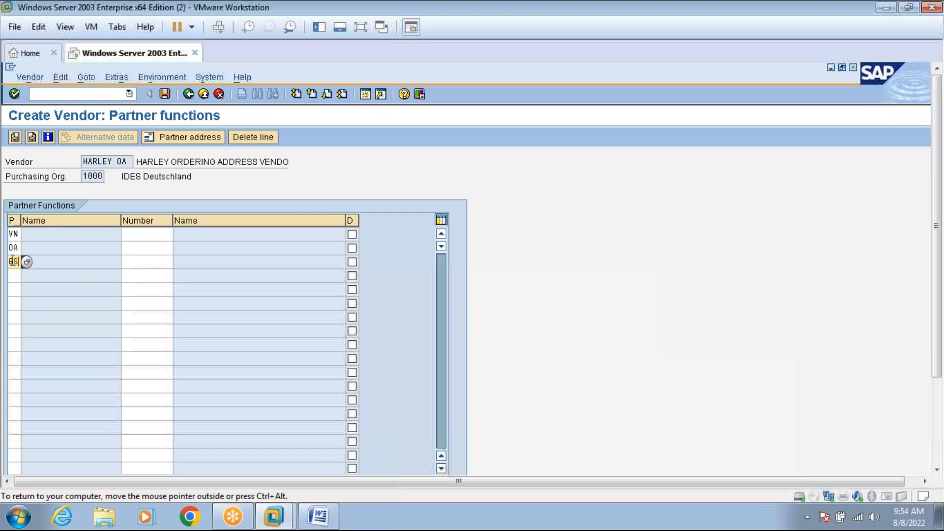
click(14, 275)
text(I)
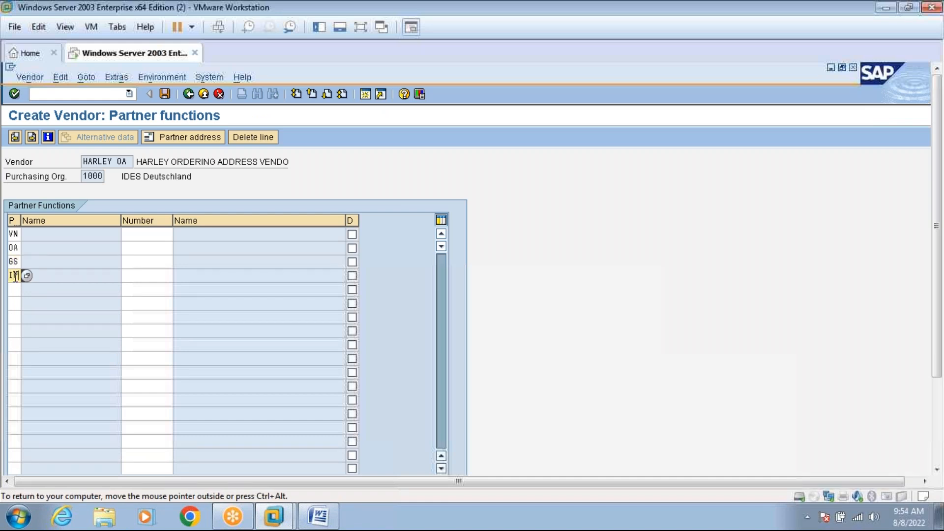
text(P)
key(Return)
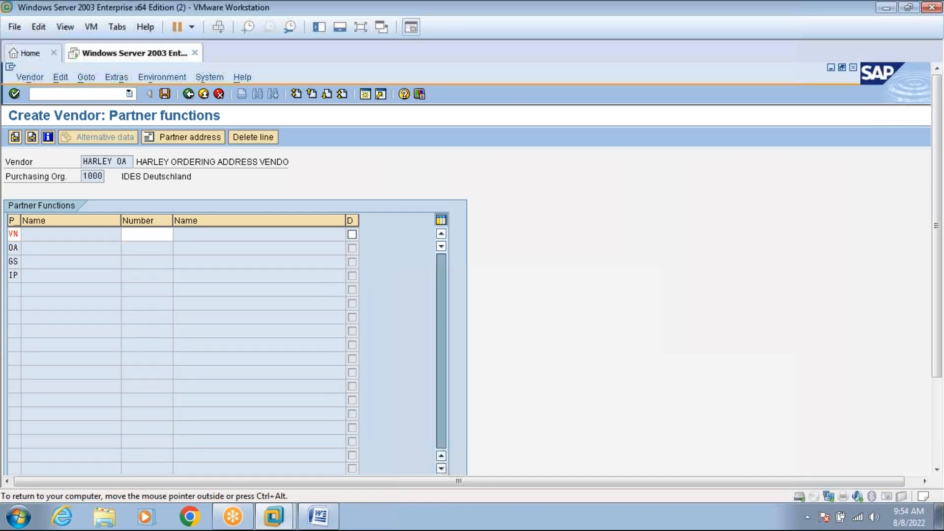
click(160, 235)
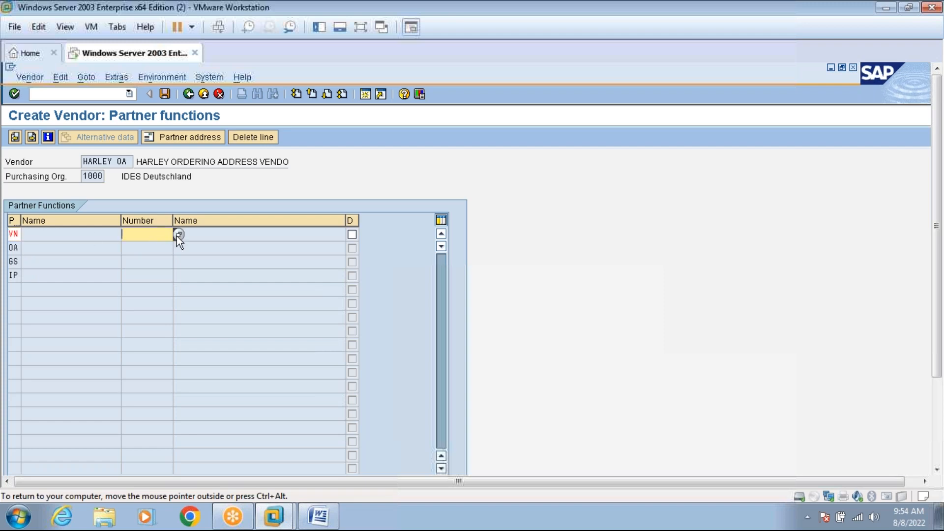
click(318, 520)
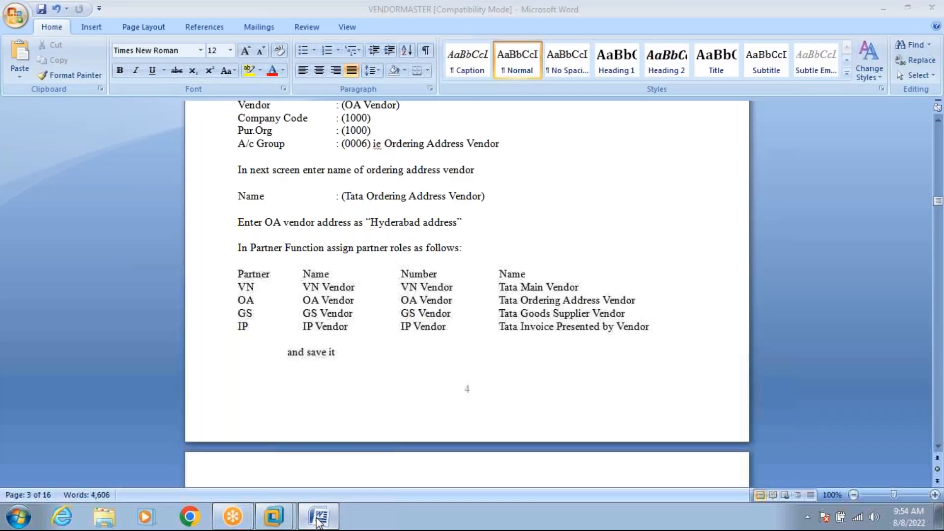
click(318, 520)
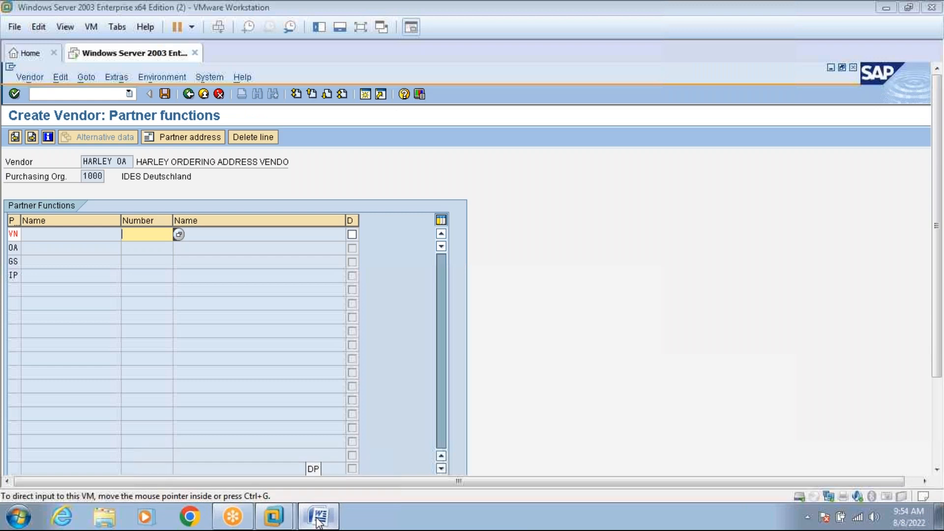
click(318, 520)
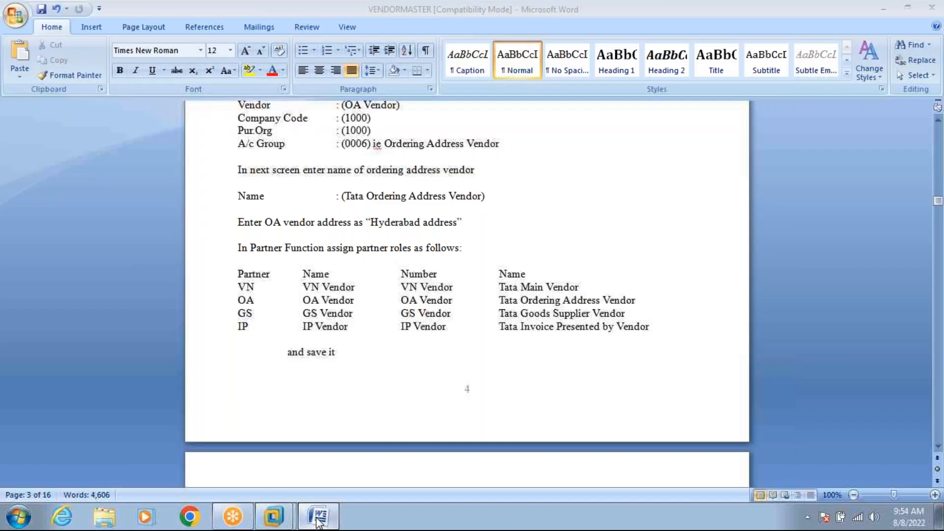
click(318, 520)
text(VN VENDOR)
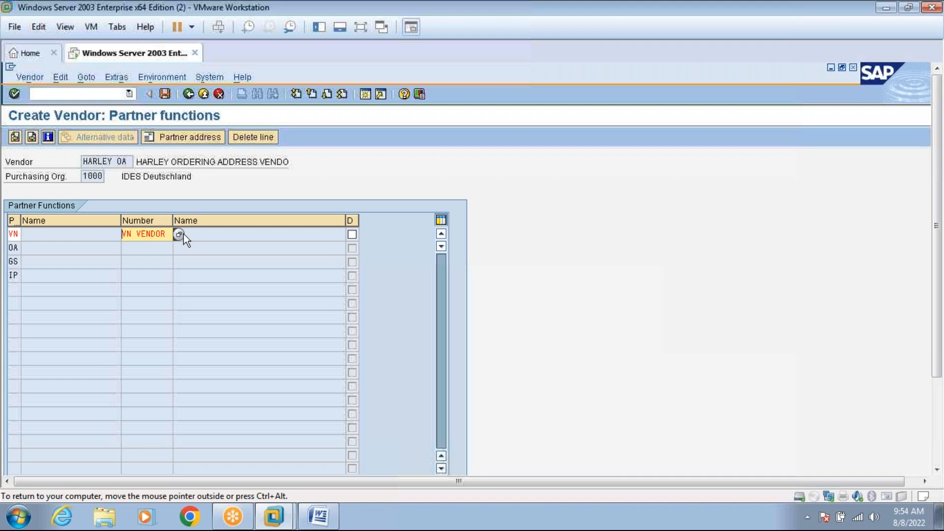
click(361, 28)
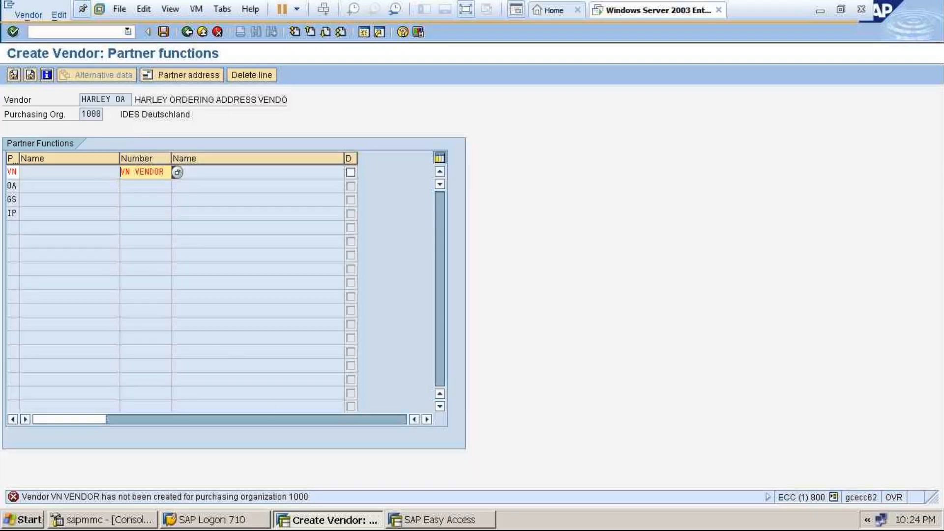
click(166, 172)
key(BackSpace)
key(BackSpace)
key(BackSpace)
key(BackSpace)
key(BackSpace)
key(BackSpace)
key(BackSpace)
key(BackSpace)
key(BackSpace)
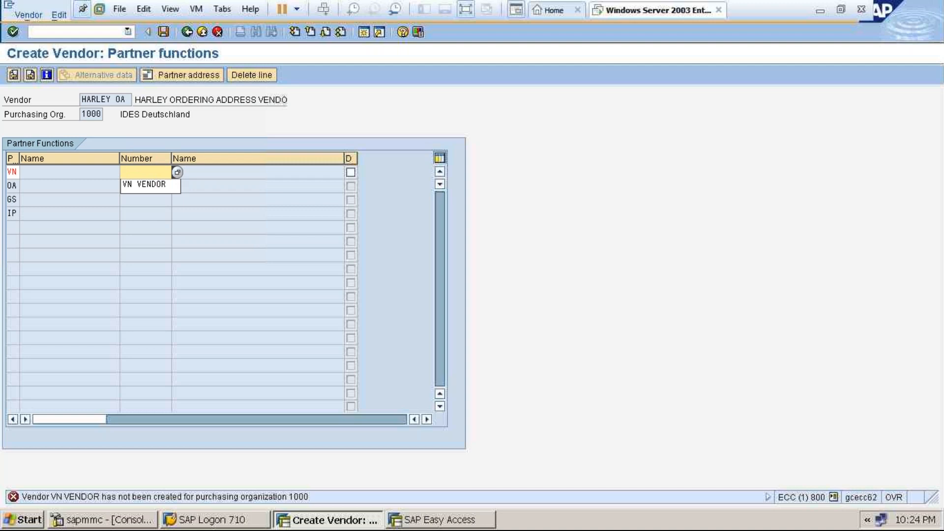
click(156, 172)
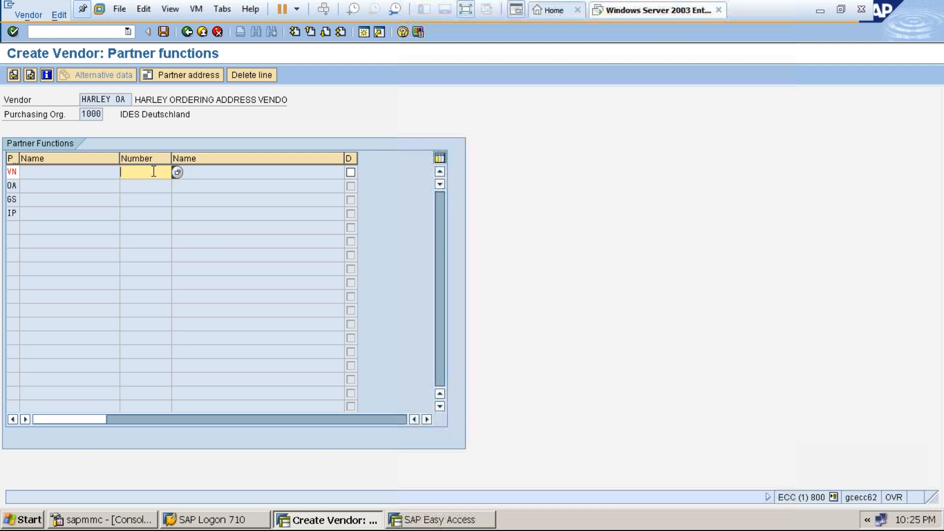
click(464, 10)
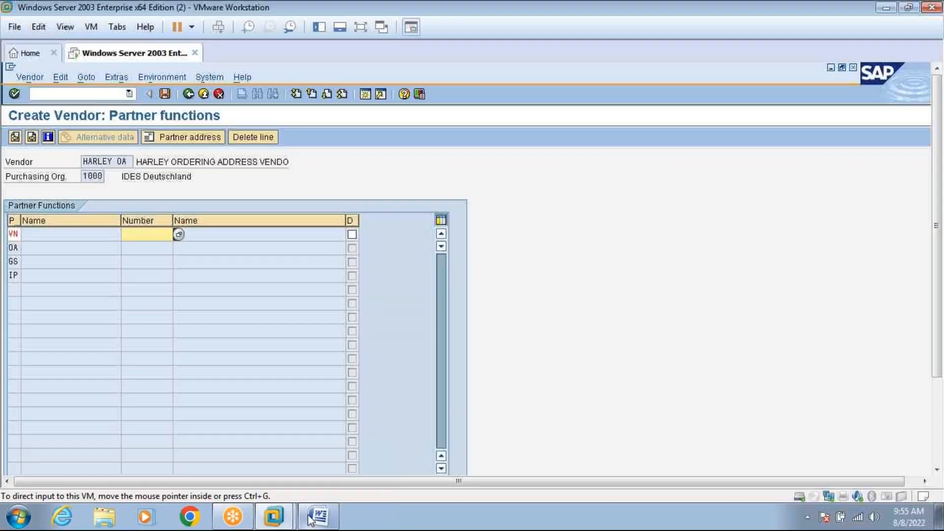
Scroll the VENDORMASTER notes in Word to Step 1 for the main VN vendor, then return to SAP.
click(317, 516)
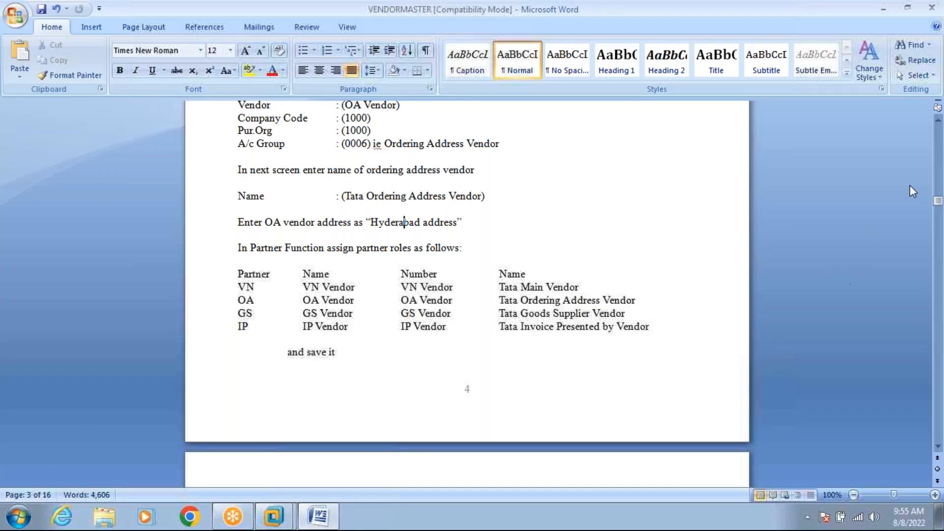
drag(937, 206, 939, 182)
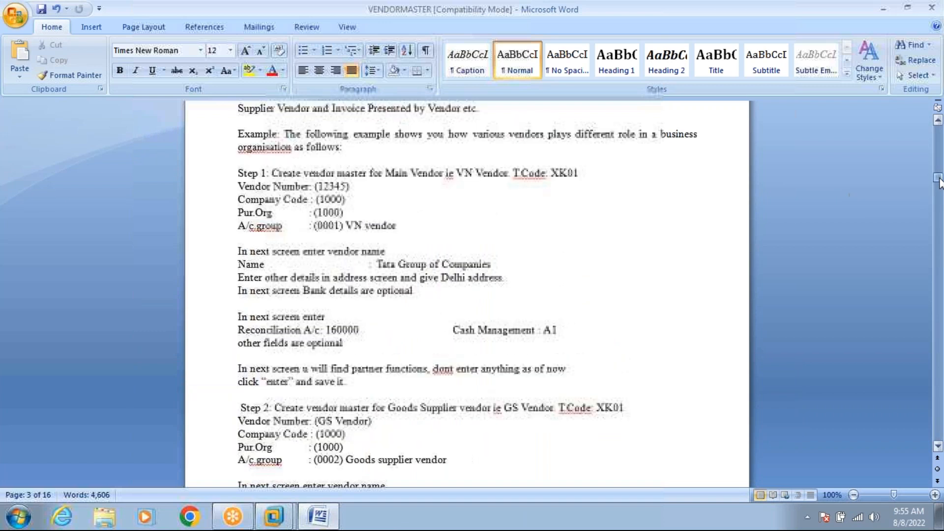
click(466, 173)
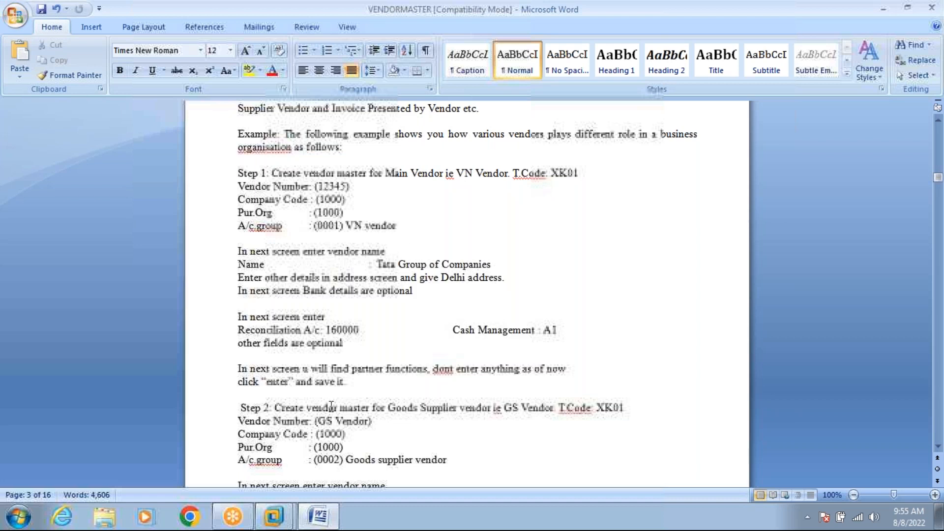
mouse_move(287, 521)
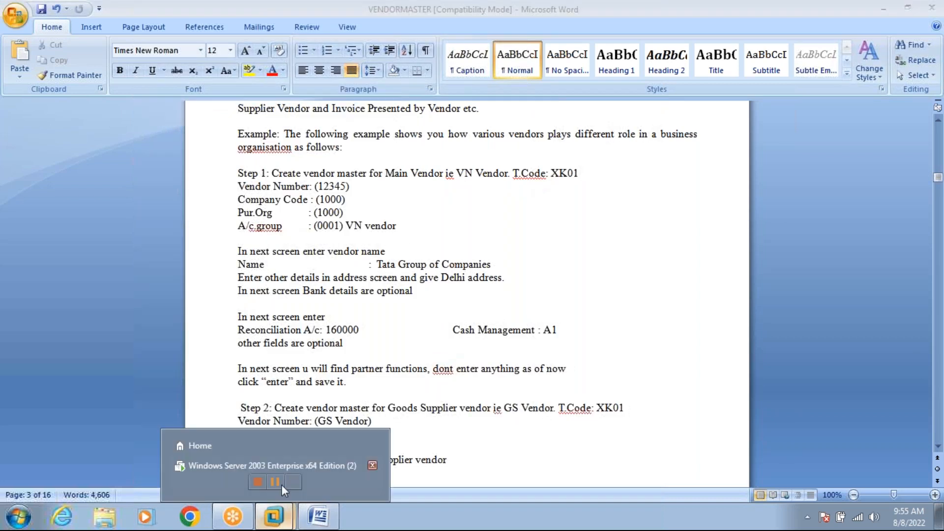
click(281, 467)
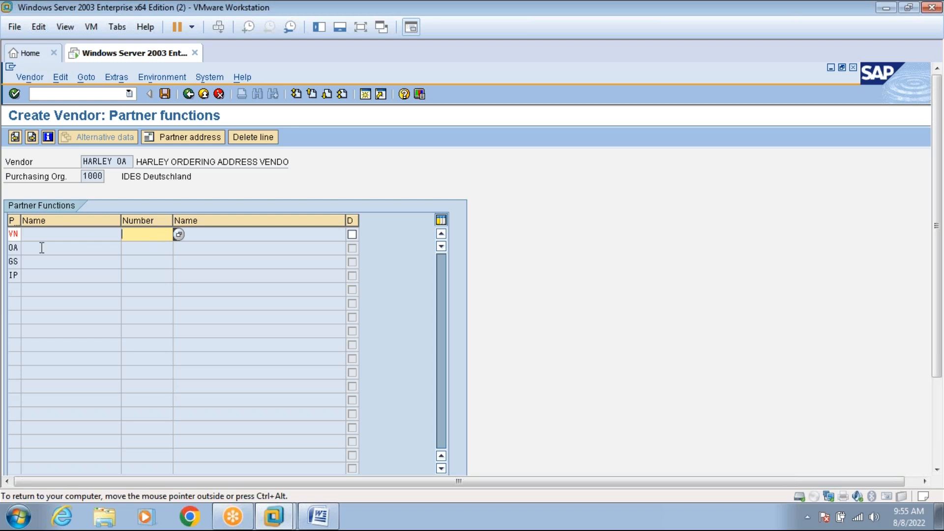
Review the GS, IP and VN partner rows of HARLEY OA, then start a second SAP session.
click(15, 262)
click(13, 275)
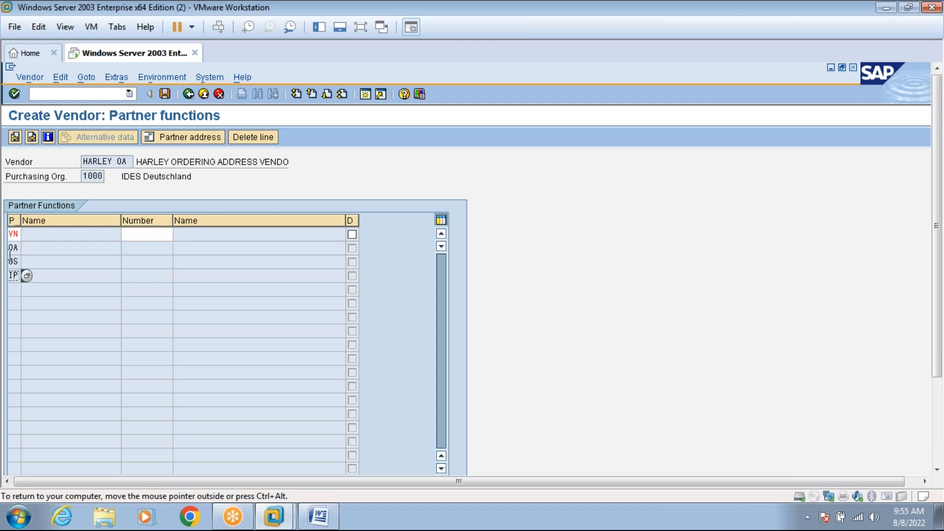
click(166, 235)
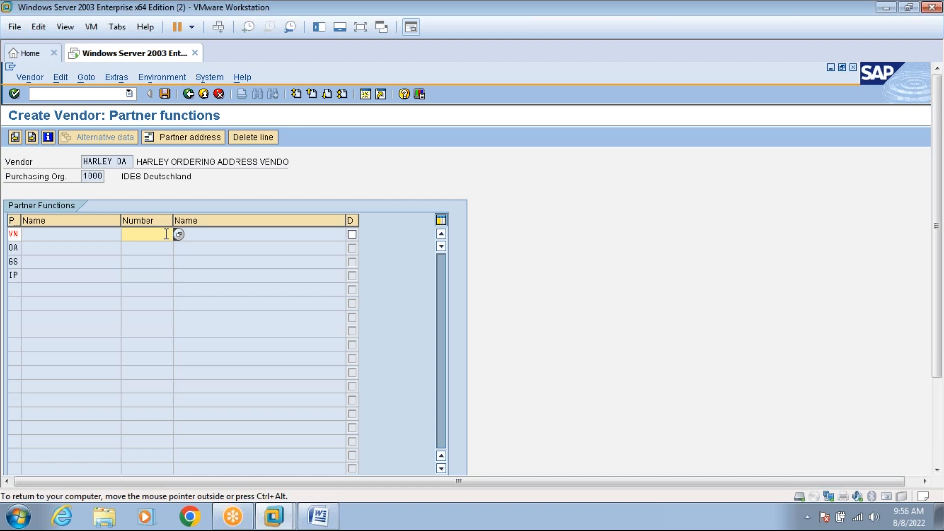
click(362, 98)
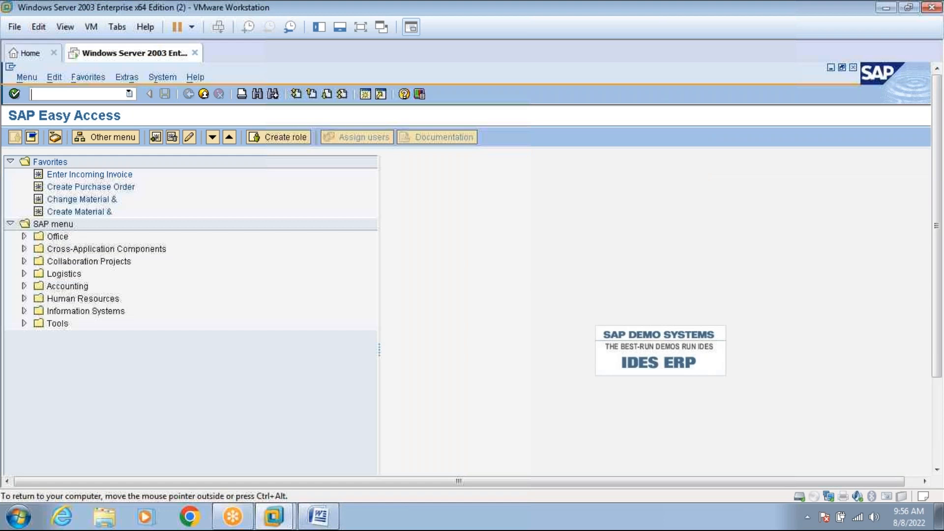
Run the vendor list report with search term VN and account group 0001 Vendors.
text(MK01)
key(Return)
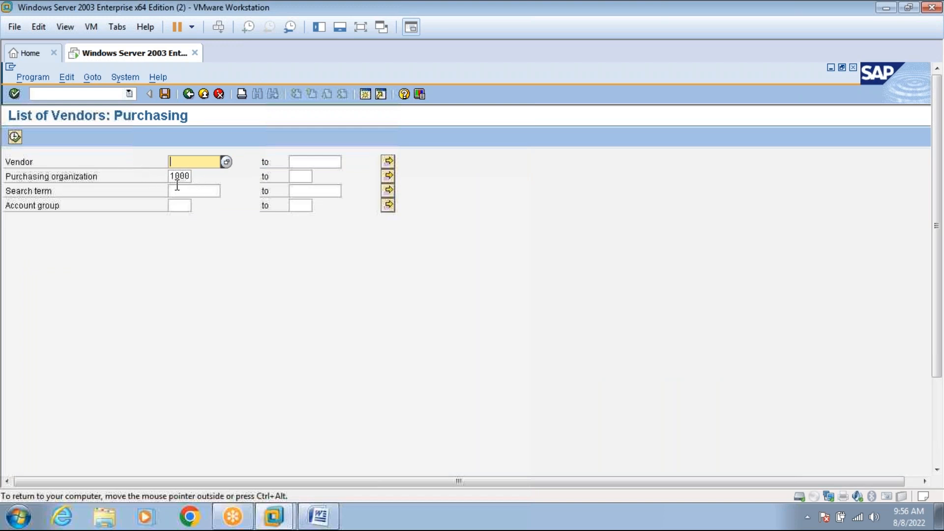
click(176, 187)
click(324, 519)
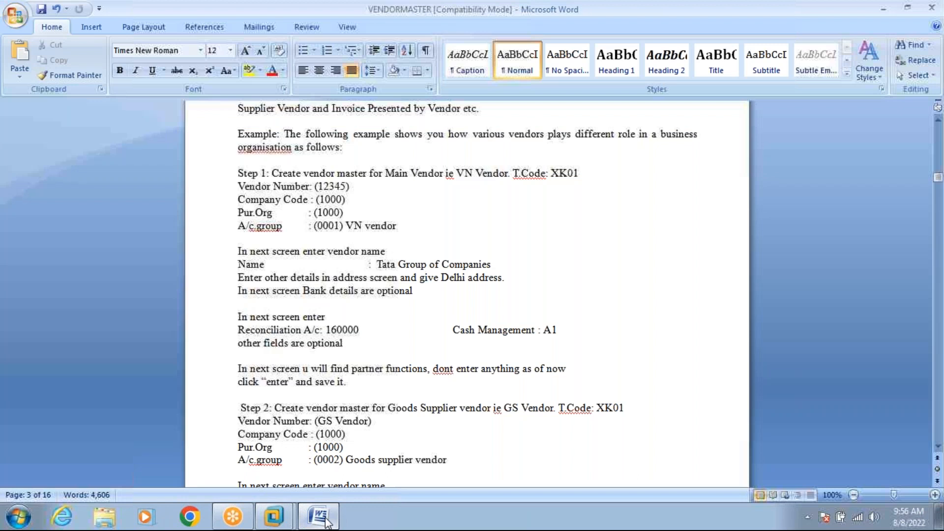
click(324, 519)
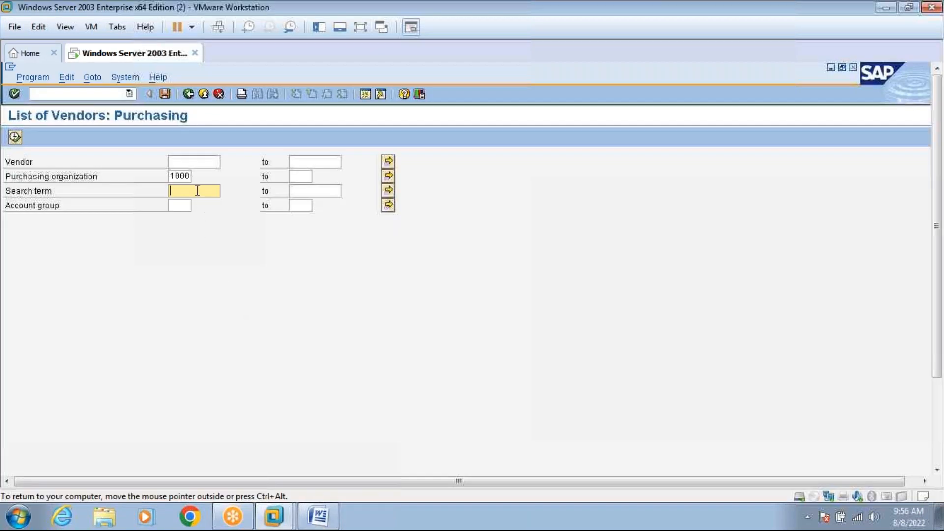
text(VN)
click(189, 206)
click(197, 205)
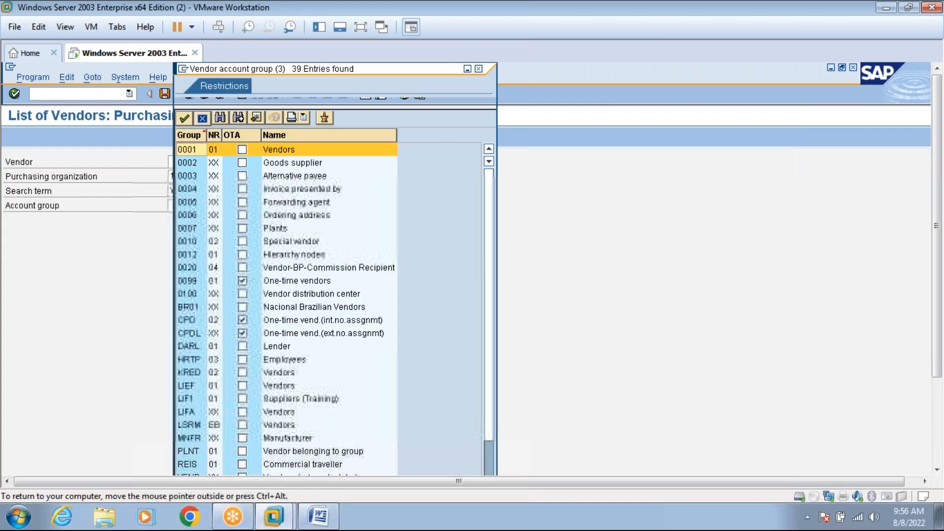
double_click(190, 149)
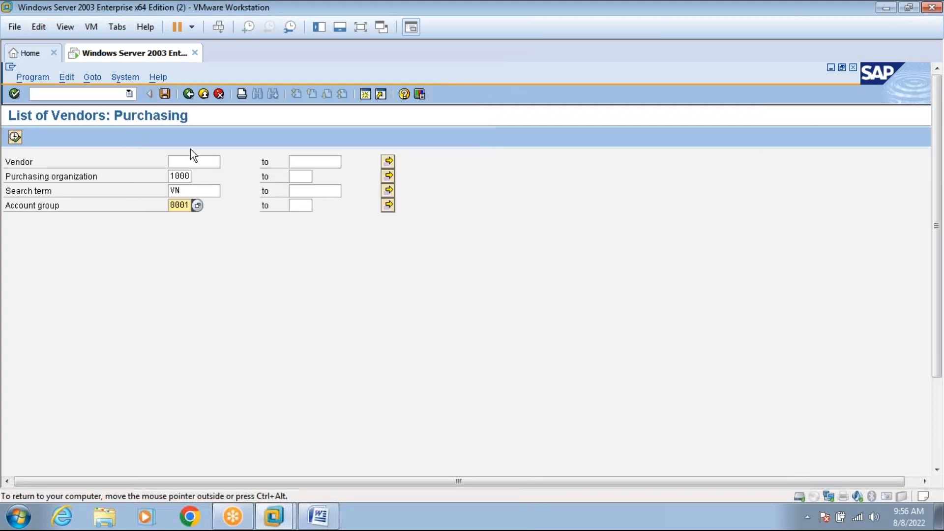
click(14, 137)
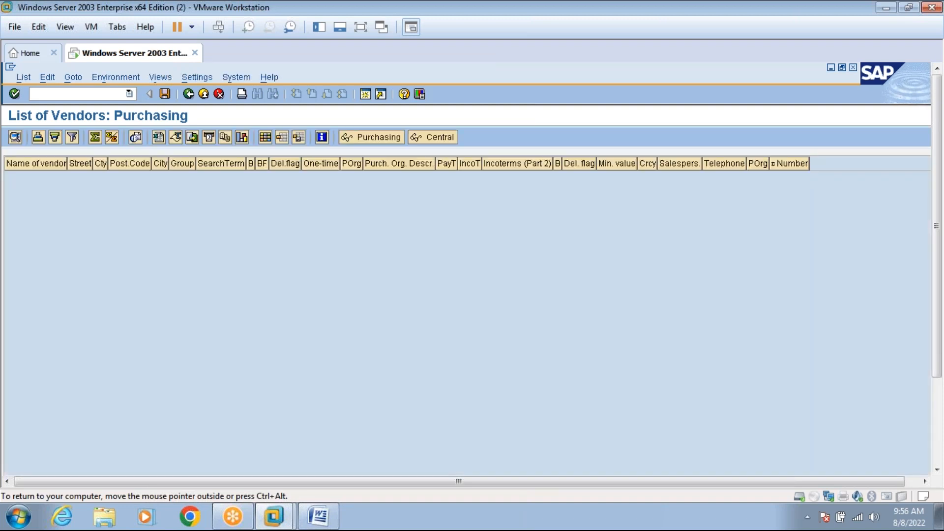
Rerun the report for account group 0001 alone, without a search term.
click(189, 94)
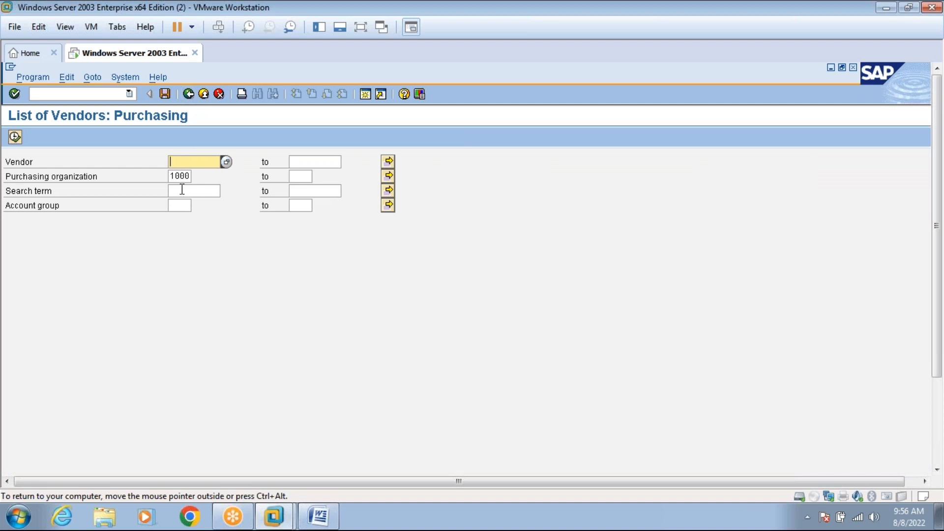
click(182, 190)
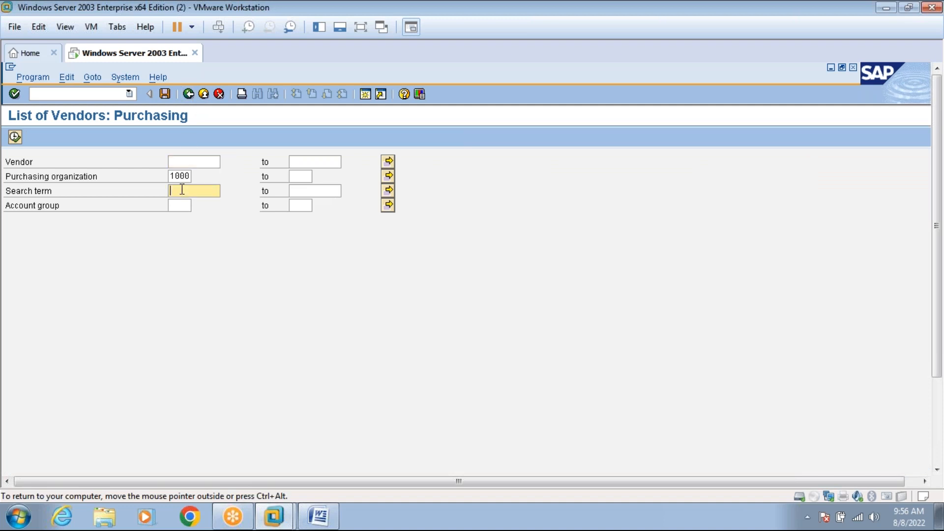
click(182, 210)
click(198, 206)
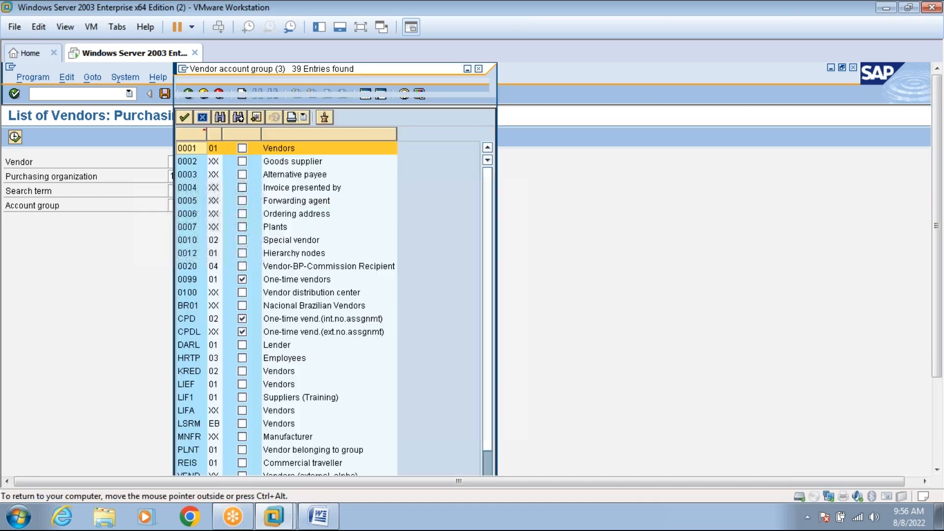
double_click(194, 149)
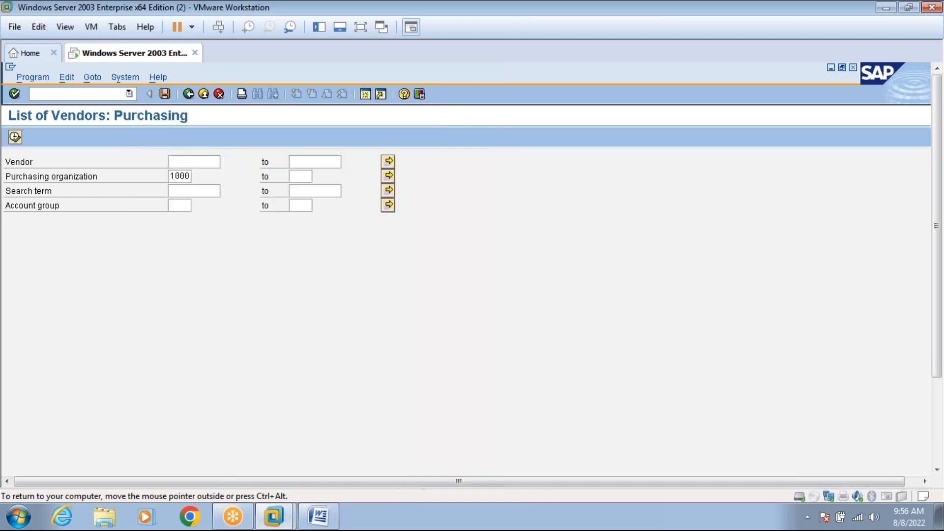
click(15, 137)
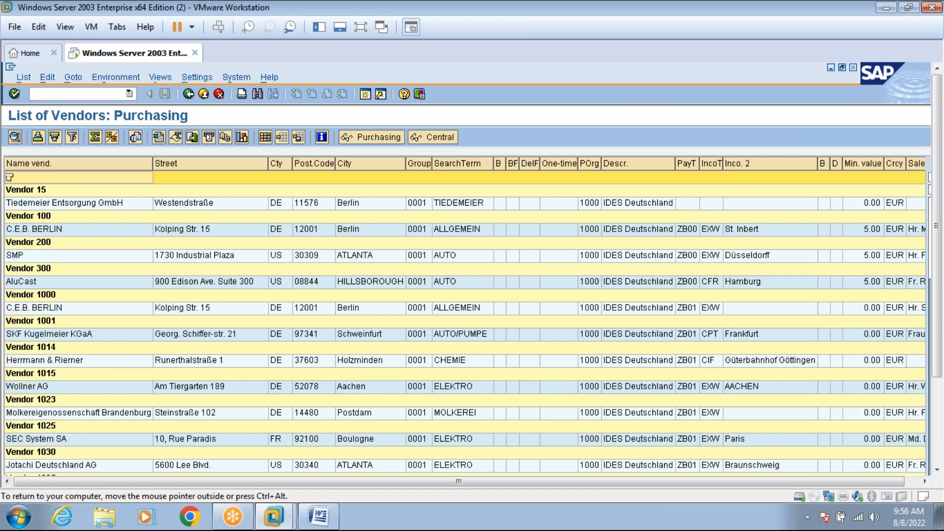
Rerun the vendor list for vendor 1357, confirming HARLEY DAVIDSON MAIN VENDOR, DELHI.
click(939, 423)
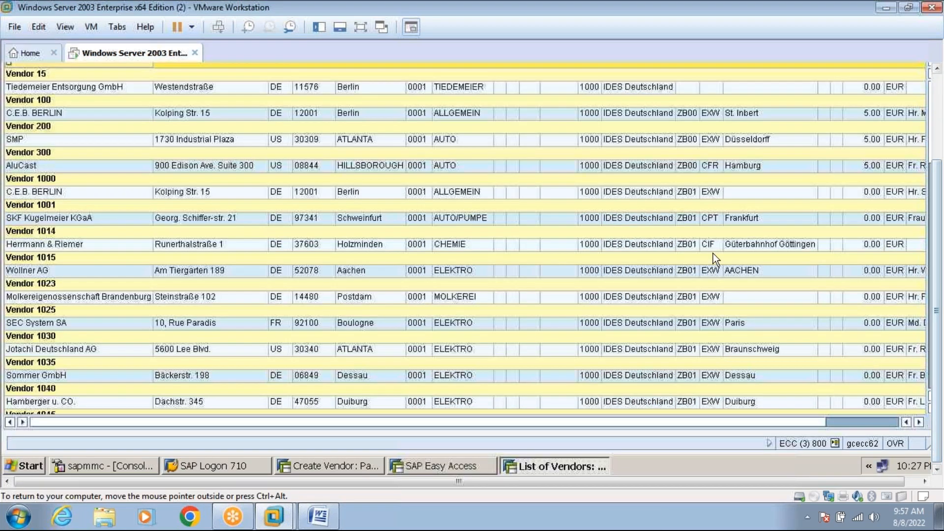
click(361, 27)
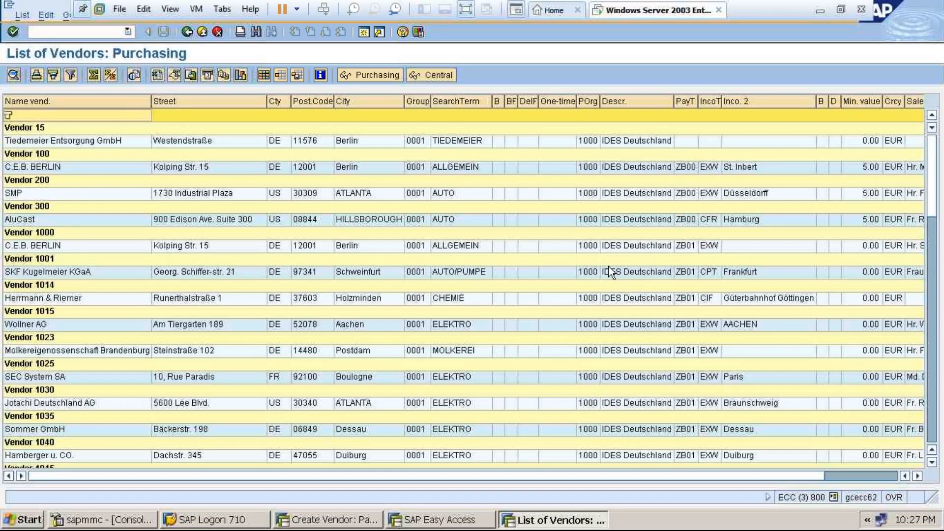
click(187, 33)
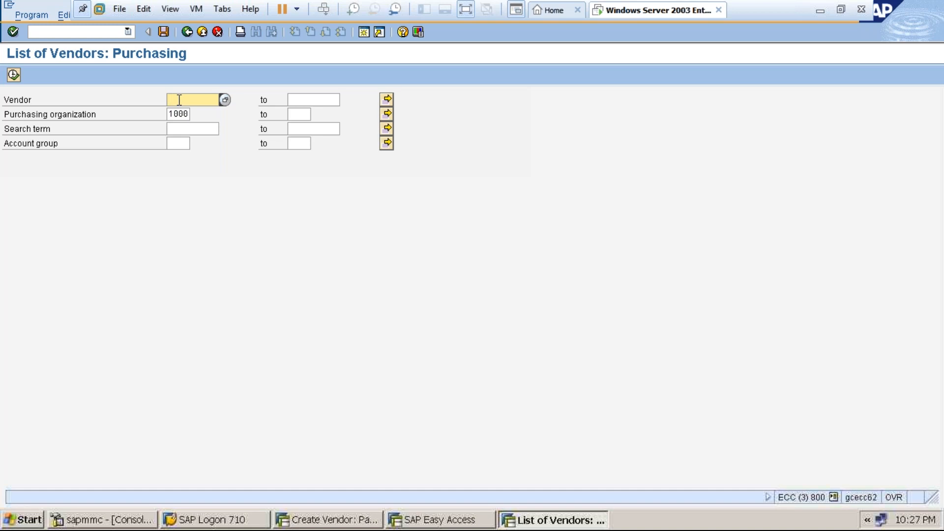
text(1357)
click(13, 75)
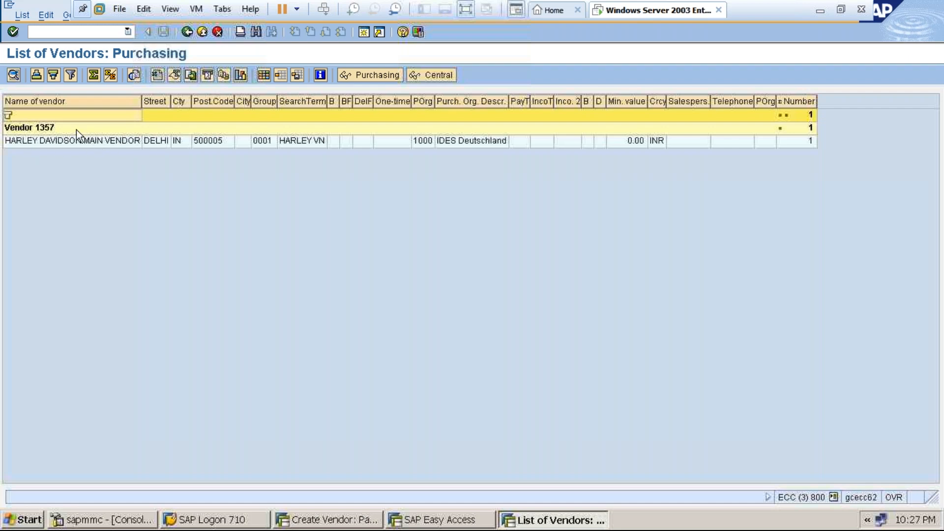
click(411, 521)
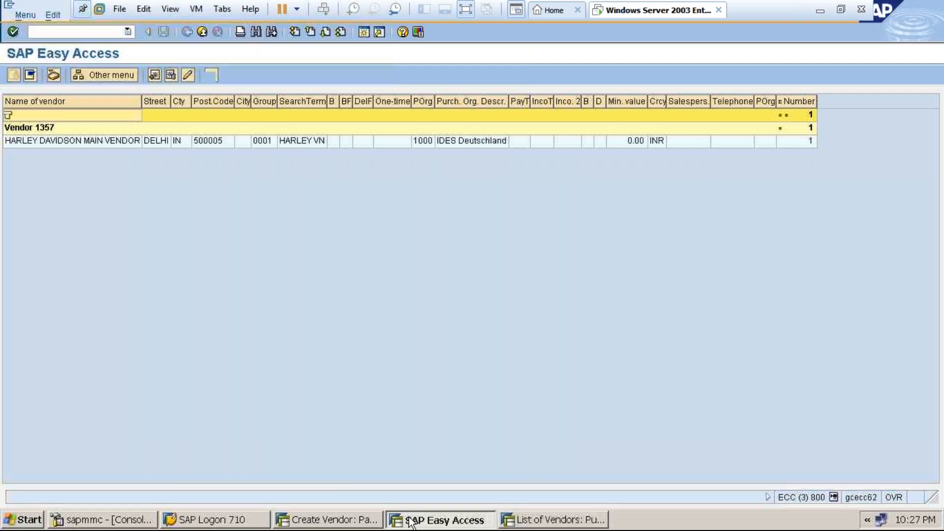
Enter vendor 1357 as HARLEY OA's VN partner number and confirm it.
click(369, 520)
text(1357)
key(Return)
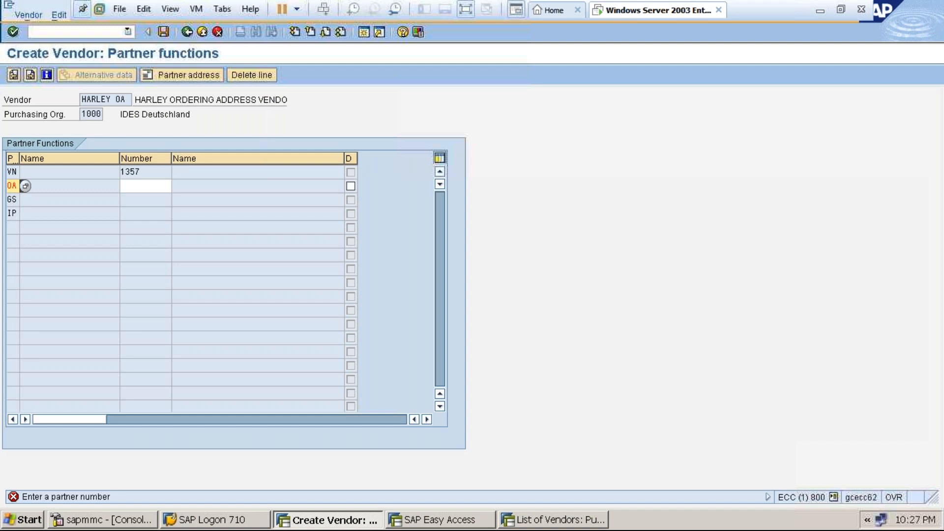
key(Return)
click(469, 11)
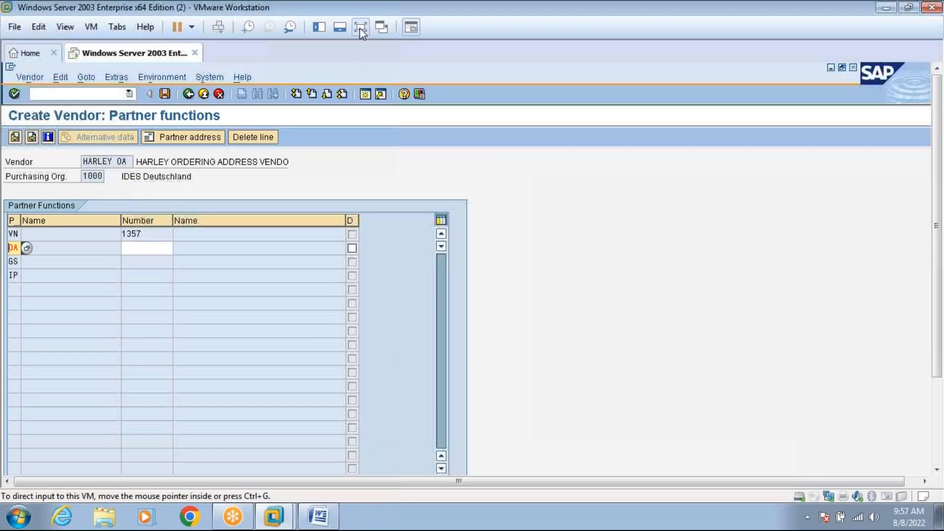
click(360, 27)
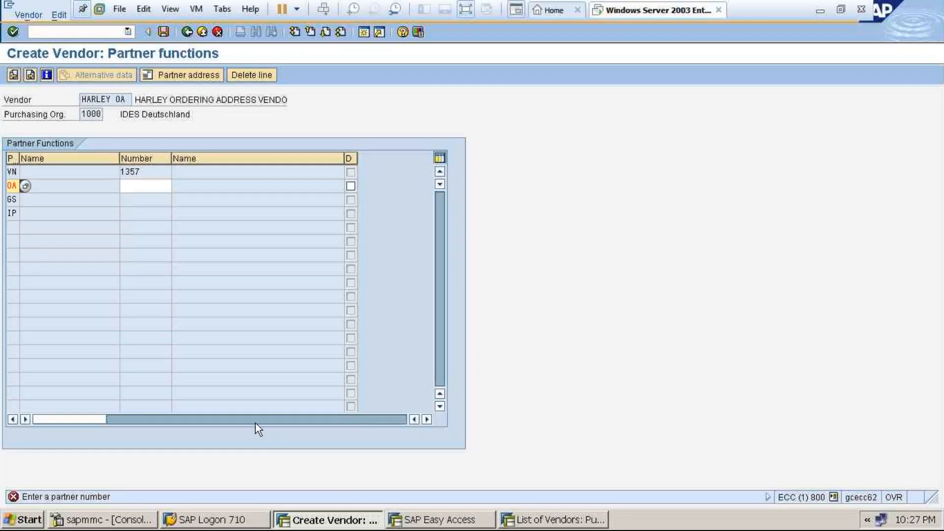
click(148, 185)
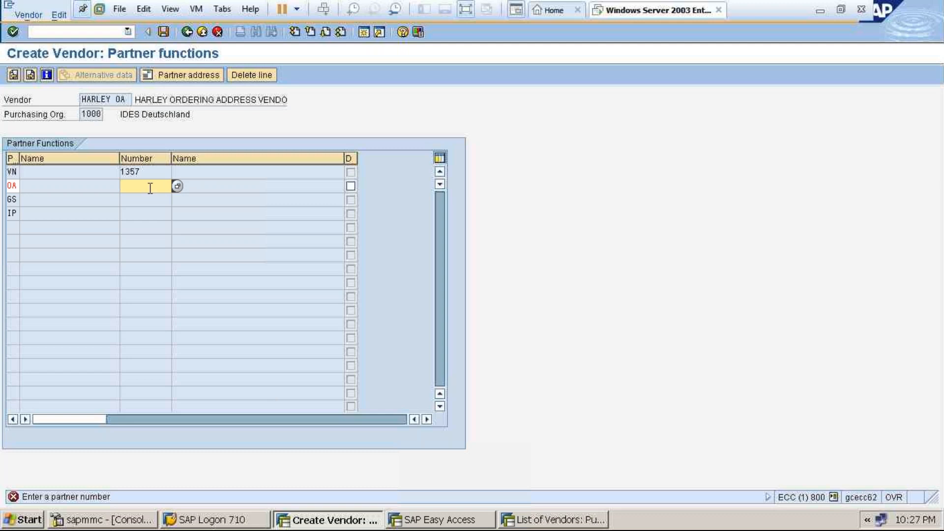
Run the vendor list for vendor 2929 showing HARLEY GS VENDOR, then go back to selection.
click(551, 522)
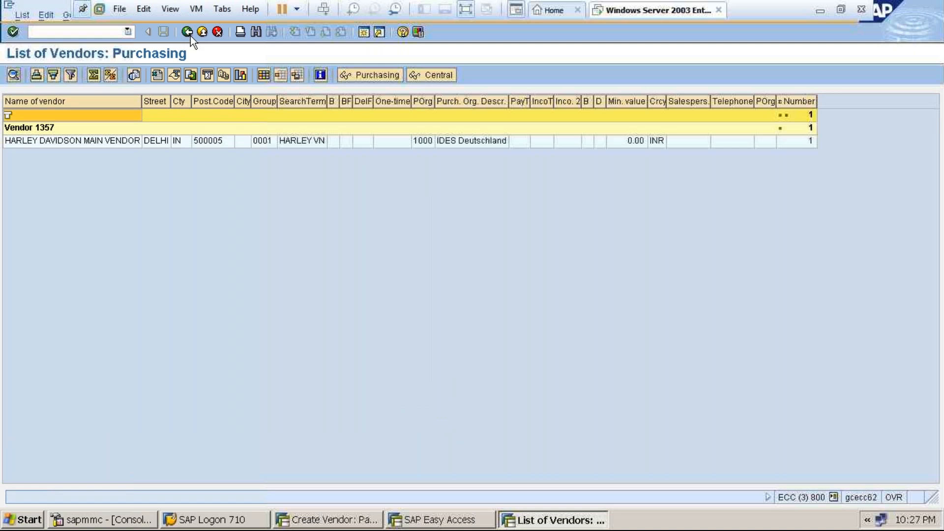
click(187, 32)
text(2929)
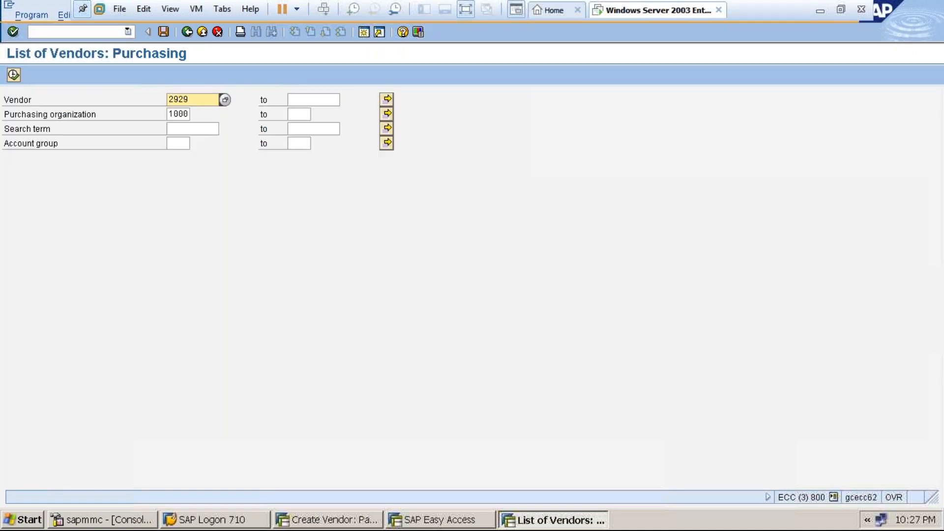
click(14, 74)
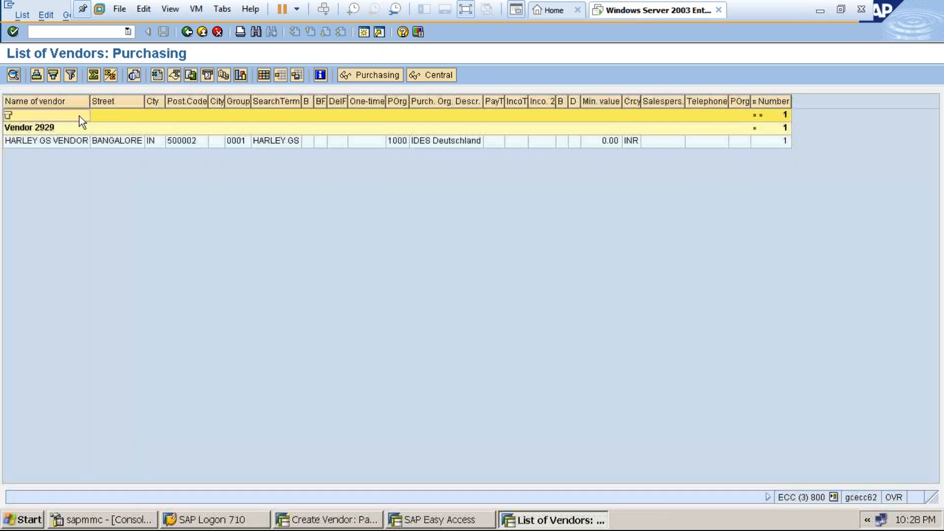
click(187, 32)
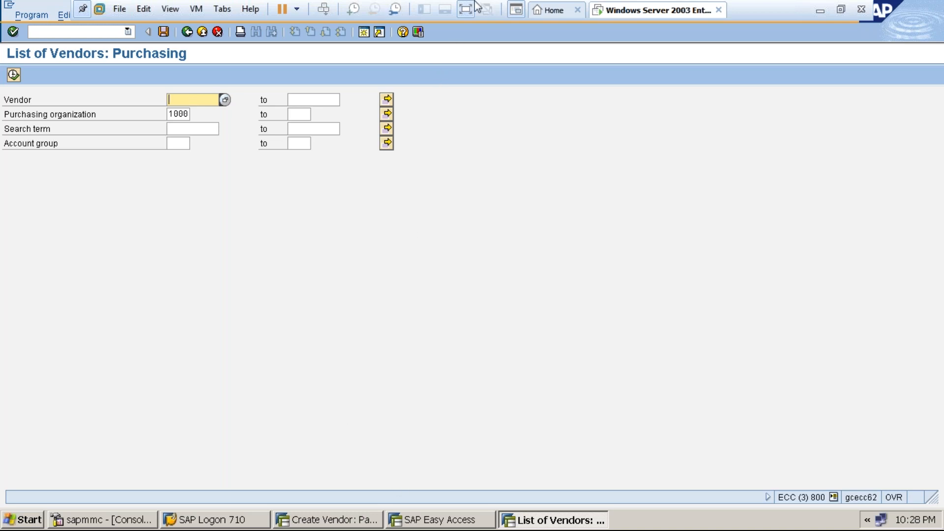
click(465, 13)
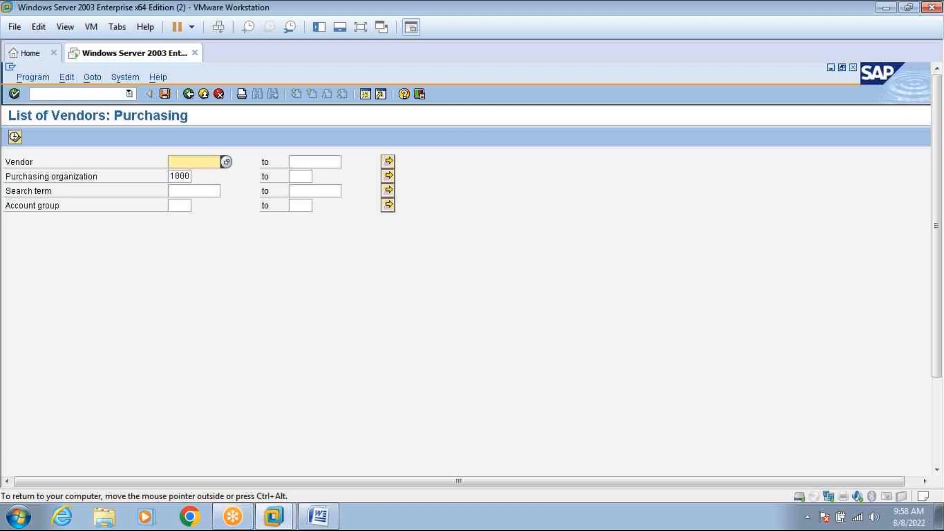
Read the Word notes' Step 2 on the account group 0002 goods supplier, then return to SAP.
click(320, 524)
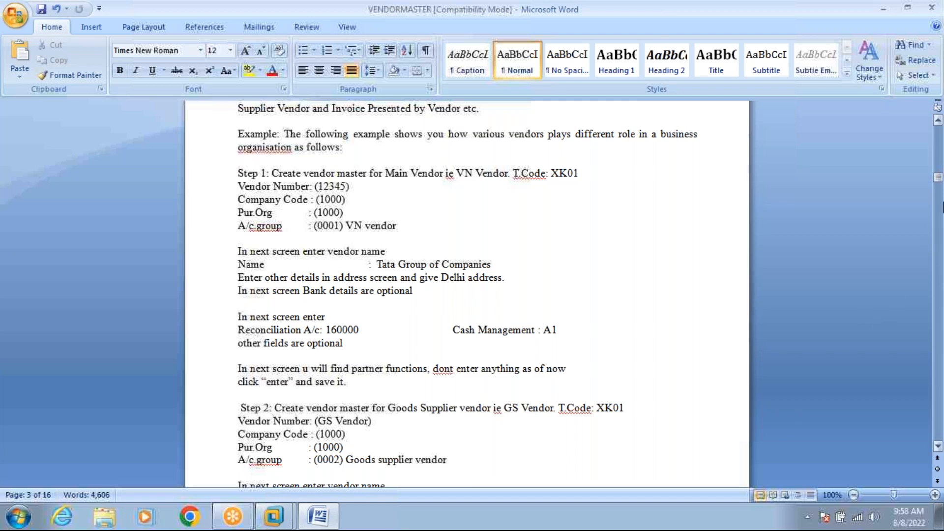
drag(938, 179, 938, 182)
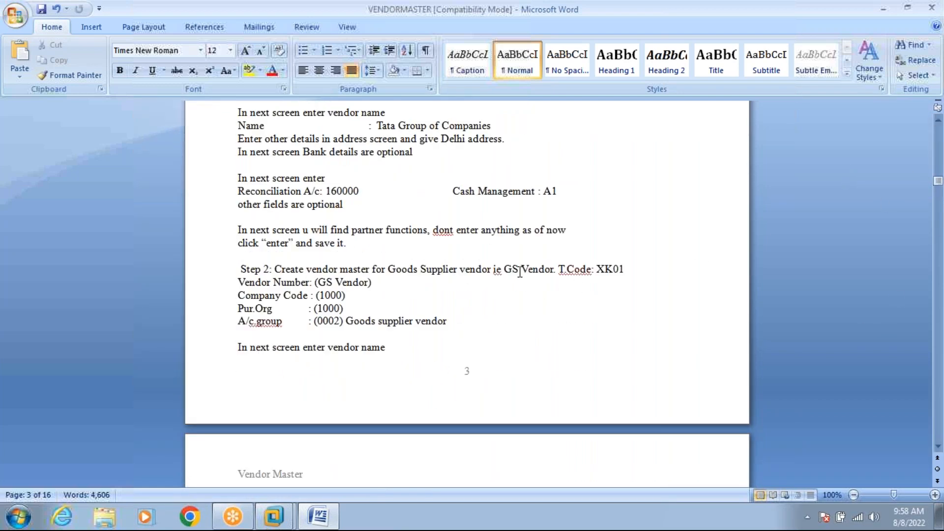
click(273, 517)
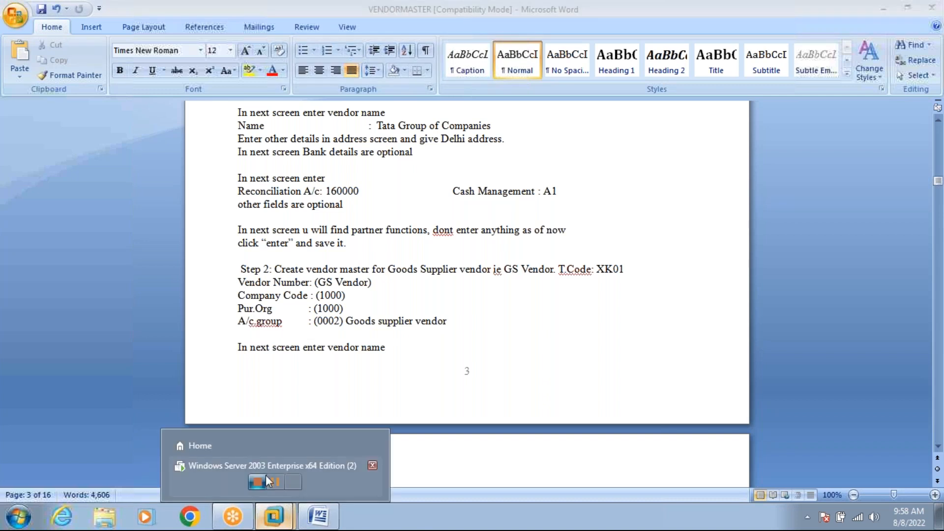
click(266, 488)
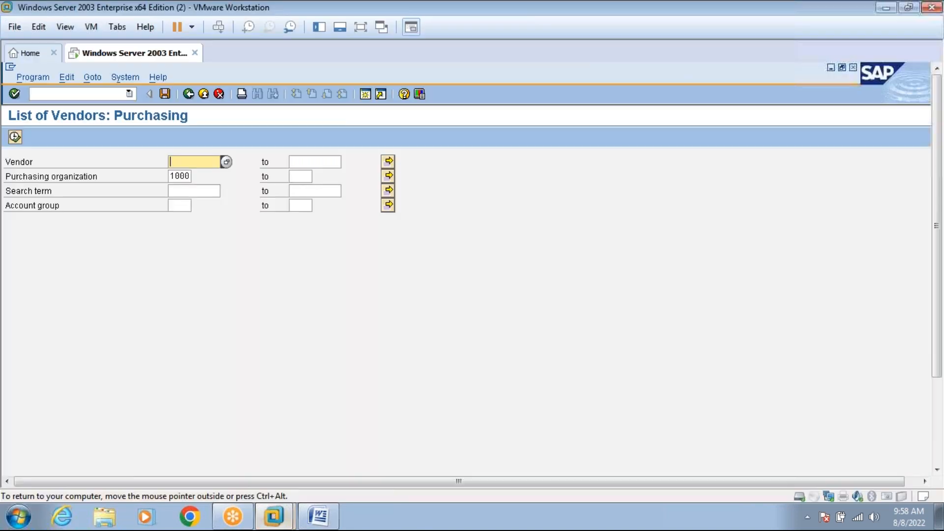
Run the vendor list with search term G* and account group 0002 Goods supplier.
click(177, 191)
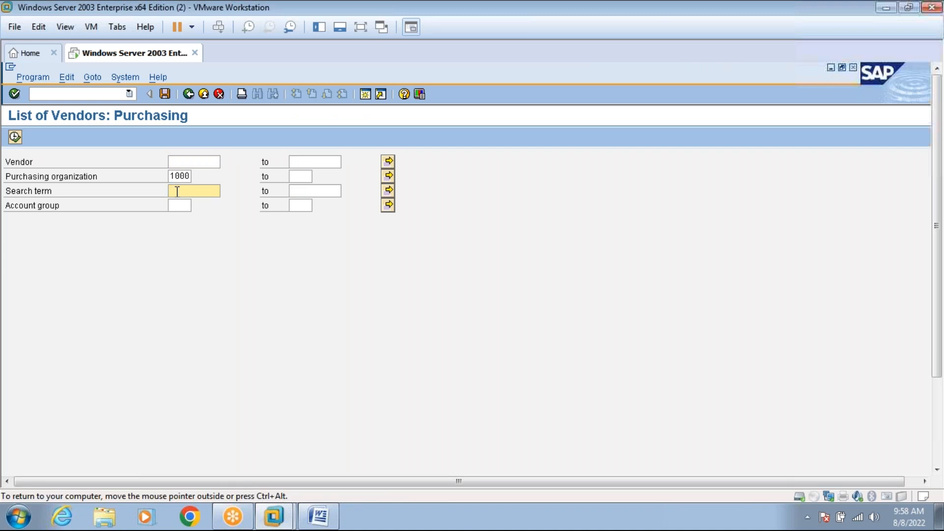
text(G*)
click(187, 206)
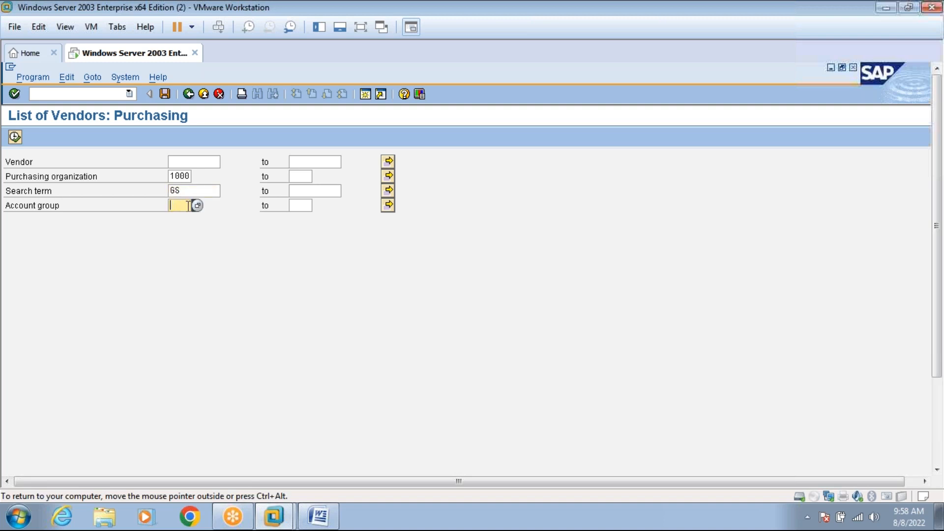
click(197, 206)
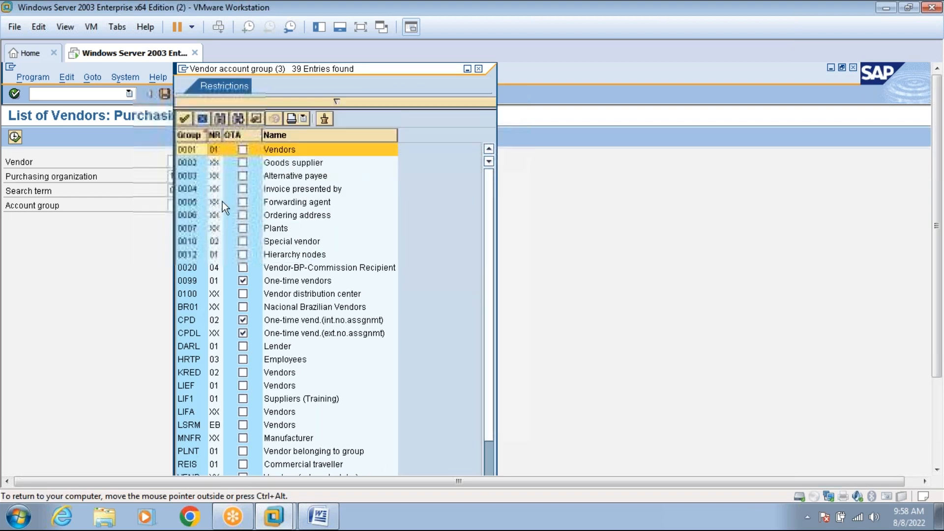
double_click(194, 163)
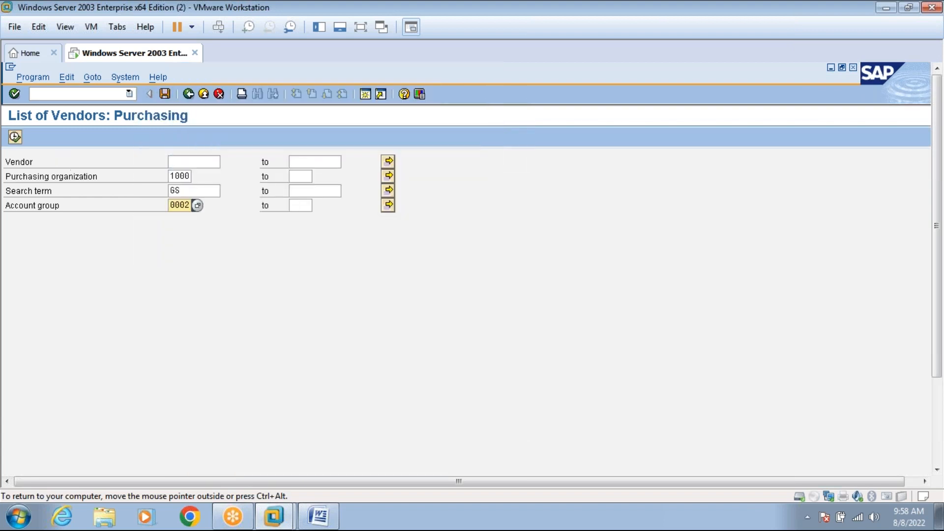
click(22, 136)
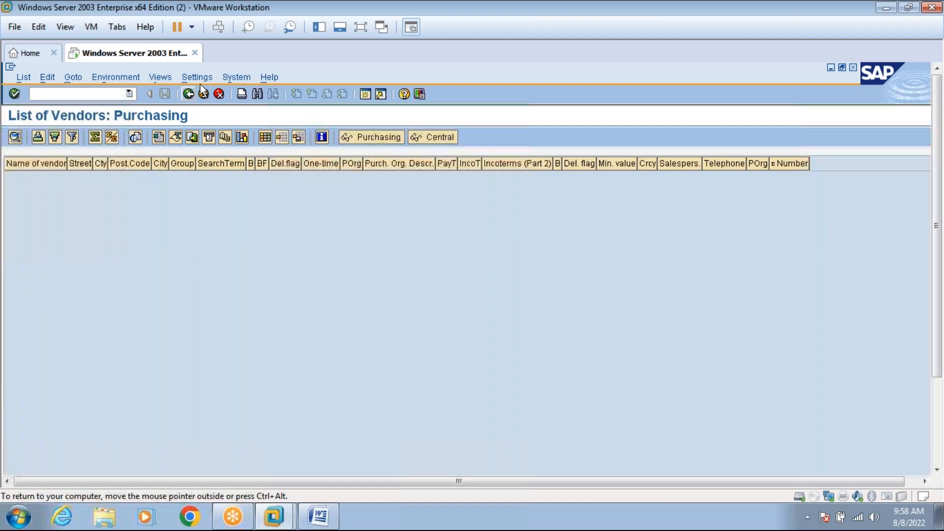
Rerun the report for account group 0002 alone, listing GS VENDOR and TATA GS.
click(188, 94)
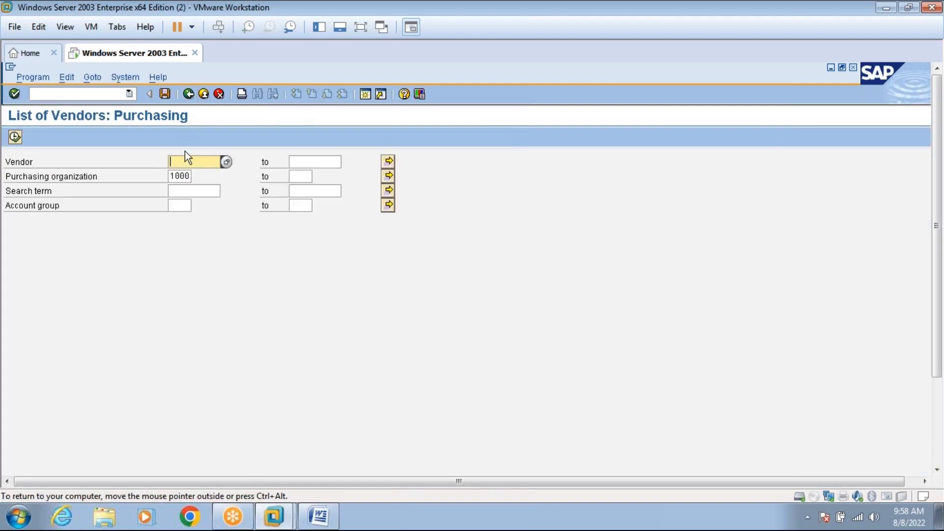
click(186, 192)
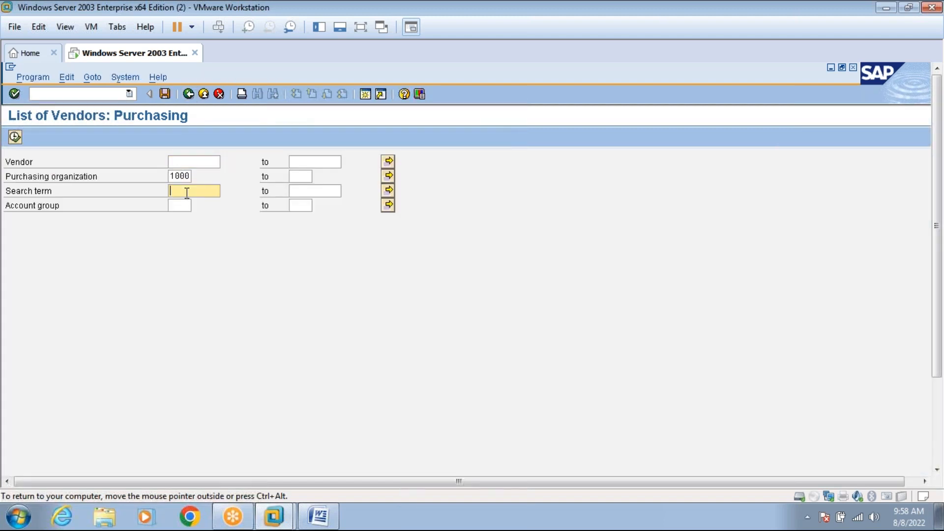
click(182, 205)
click(196, 206)
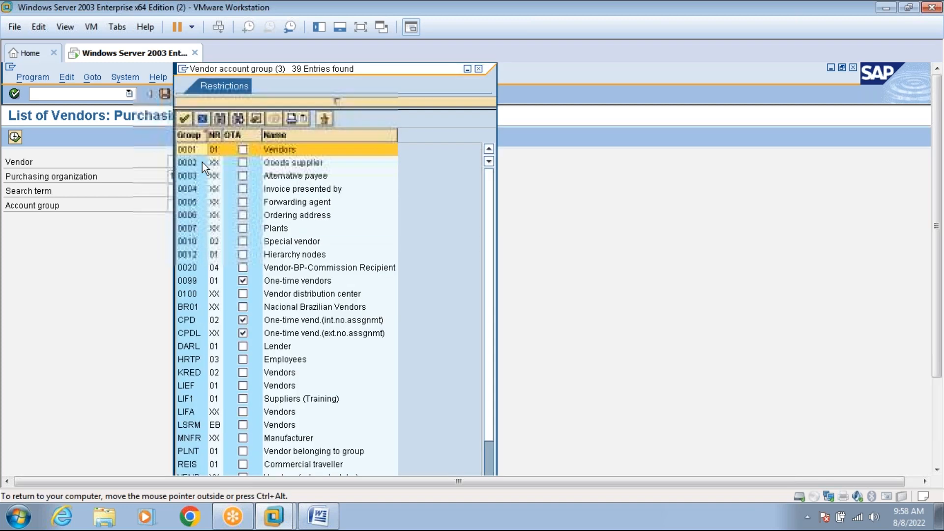
double_click(192, 164)
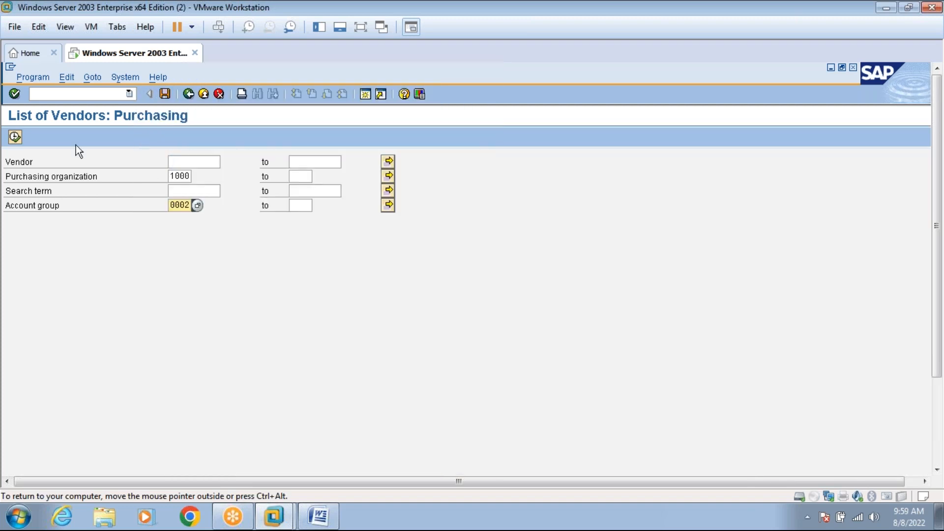
click(15, 137)
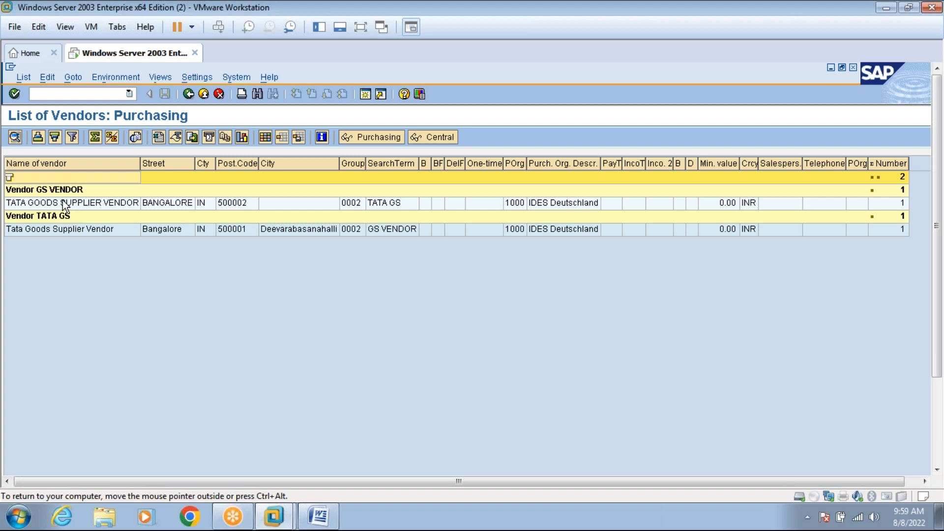
Search account group 0002 vendors for HARLEY GS; the list comes back empty.
click(189, 94)
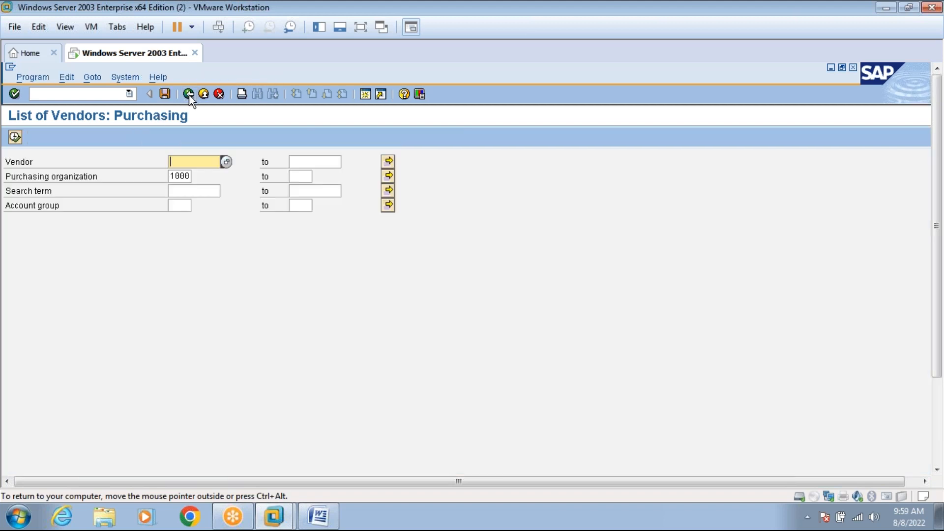
click(191, 193)
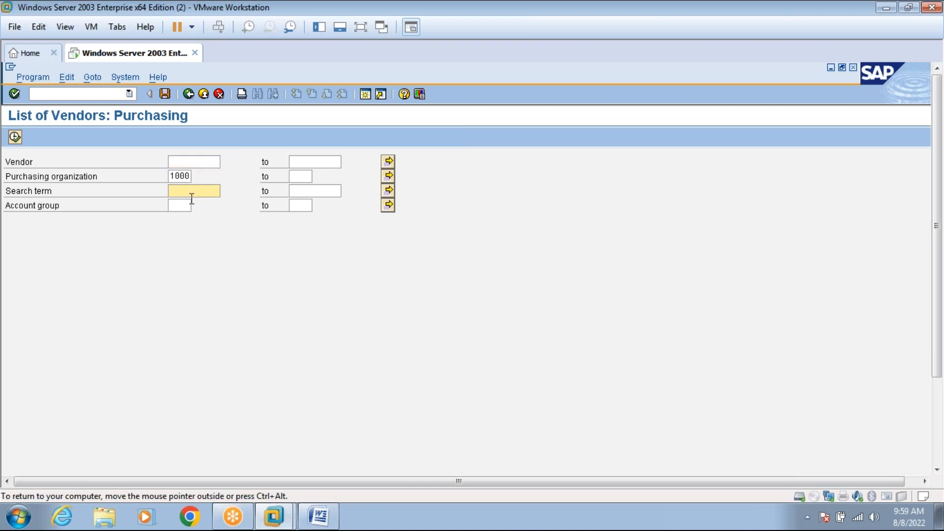
click(318, 518)
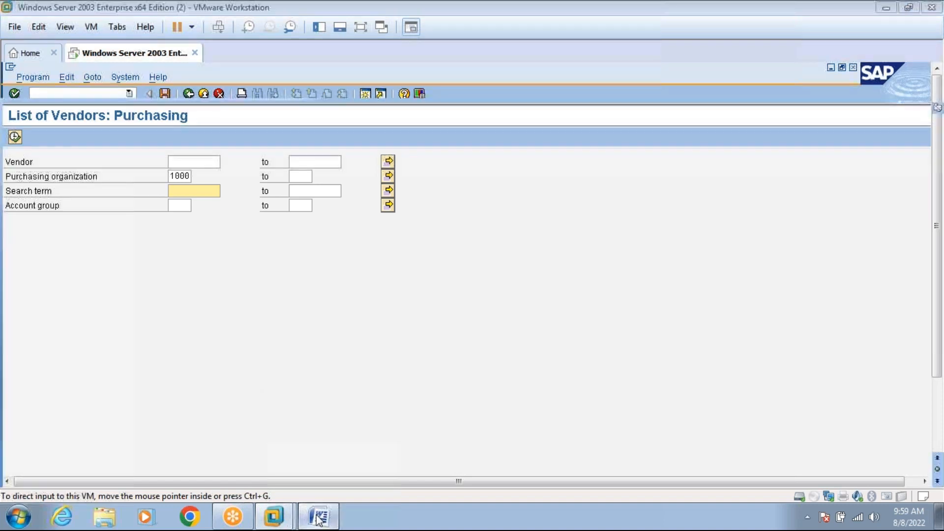
click(319, 518)
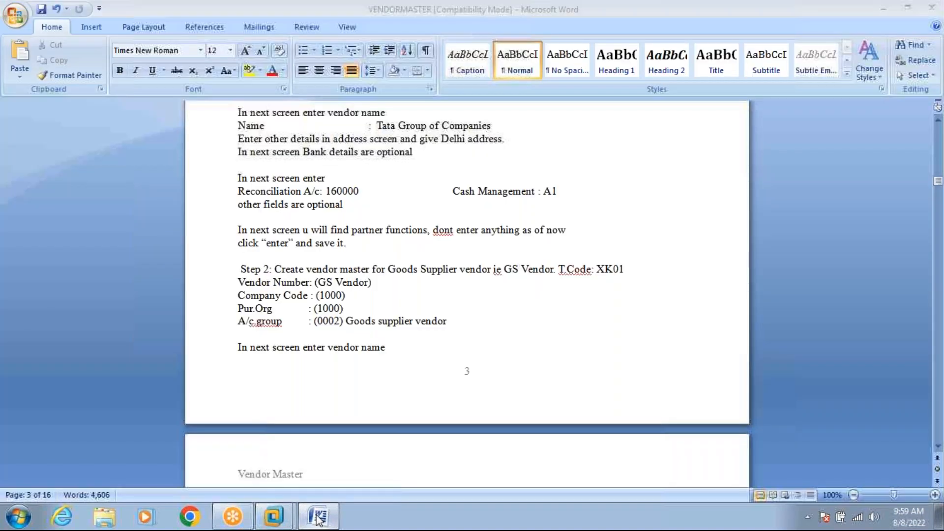
text(GS)
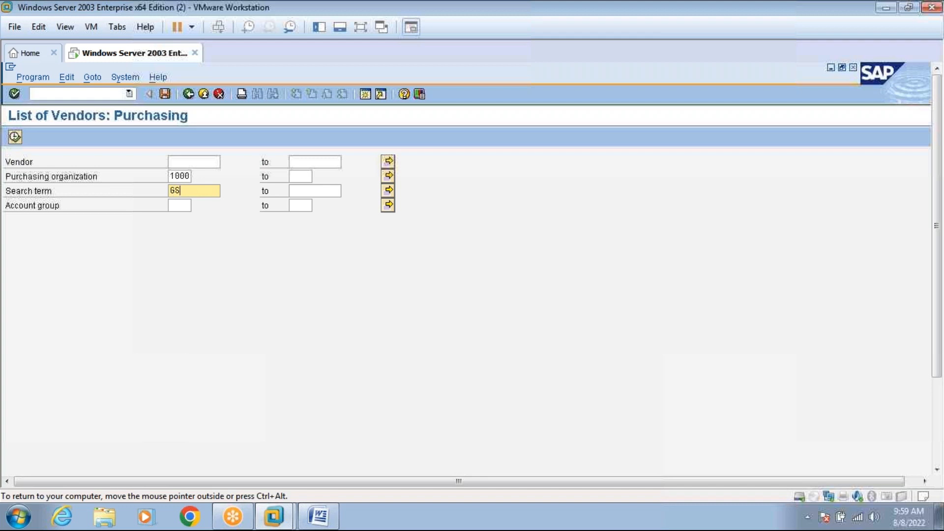
key(BackSpace)
key(BackSpace)
text(HARLEY GS)
click(190, 205)
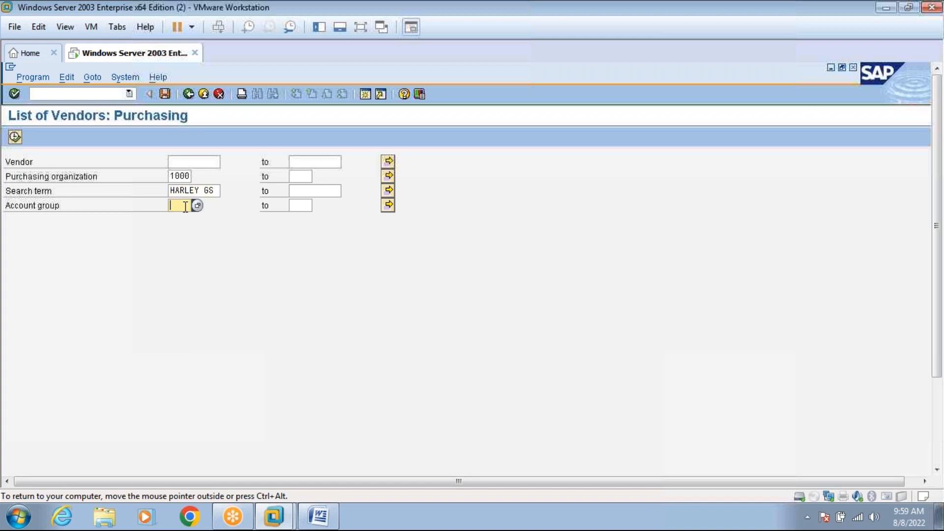
click(195, 206)
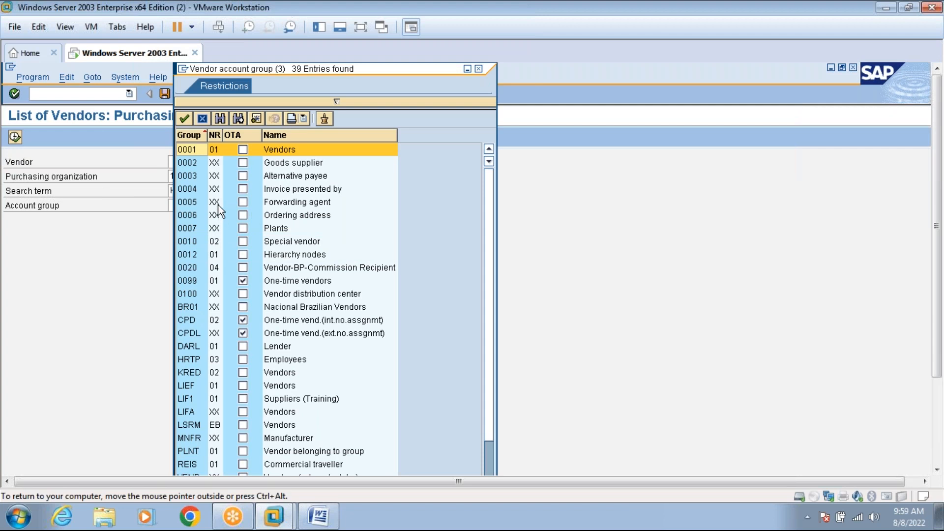
double_click(190, 163)
click(15, 137)
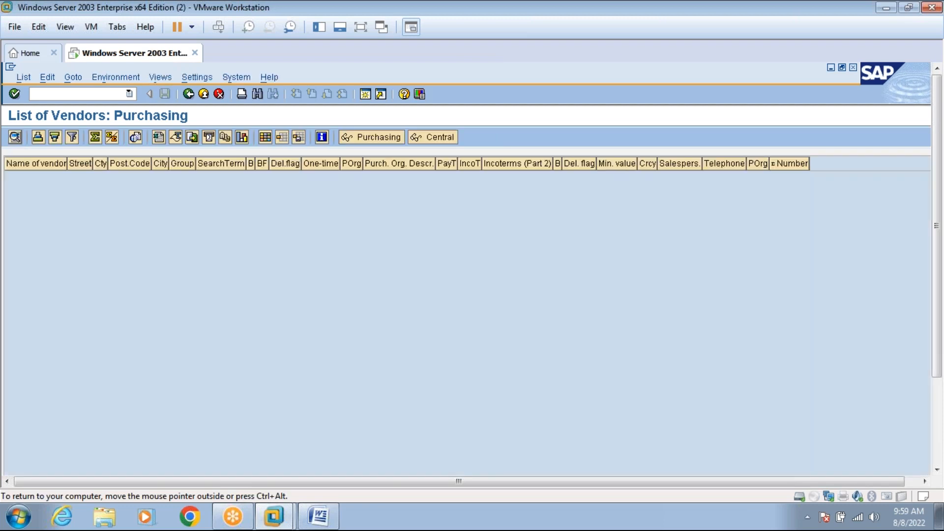
click(189, 94)
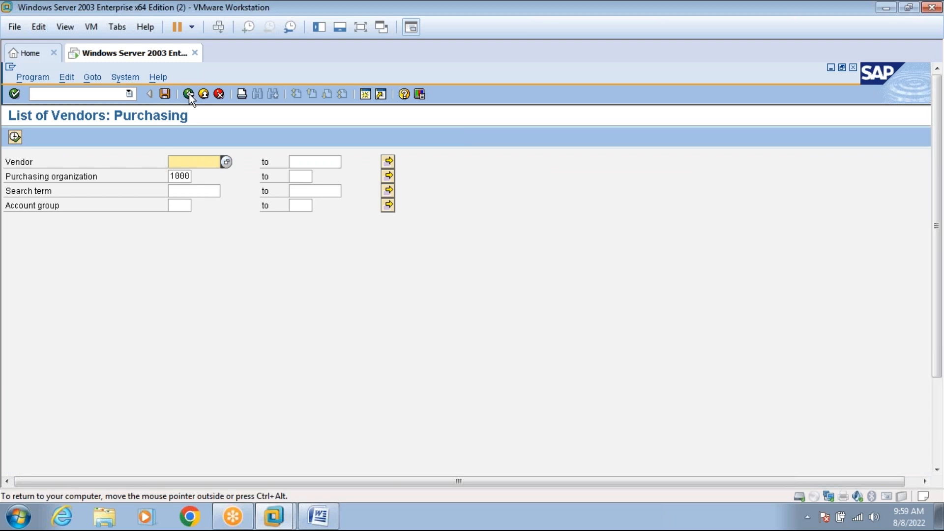
Run the vendor list for search term HARLEY, which returns an empty list.
click(176, 191)
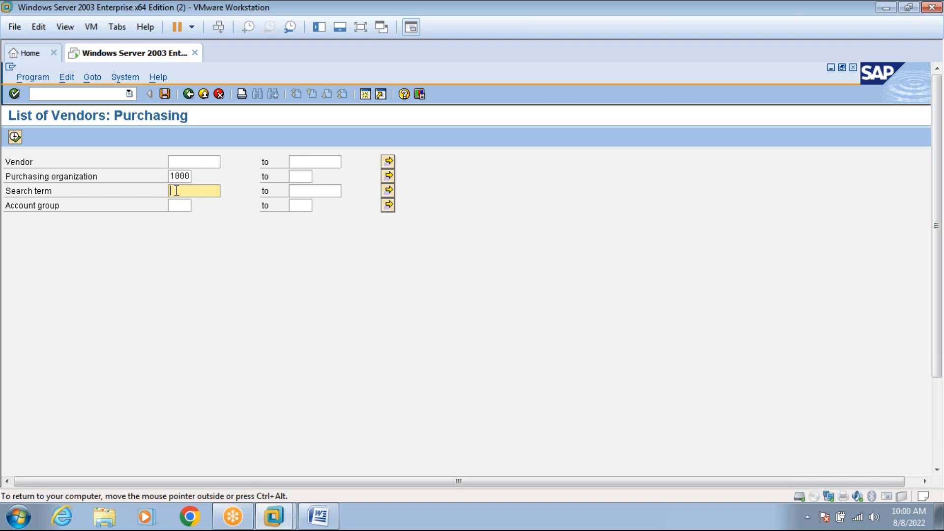
text(HARLEY)
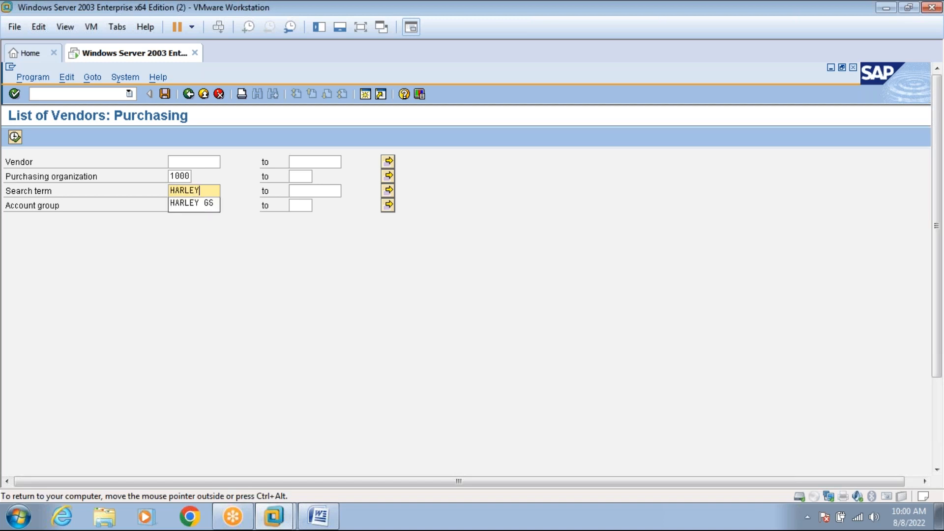
click(14, 137)
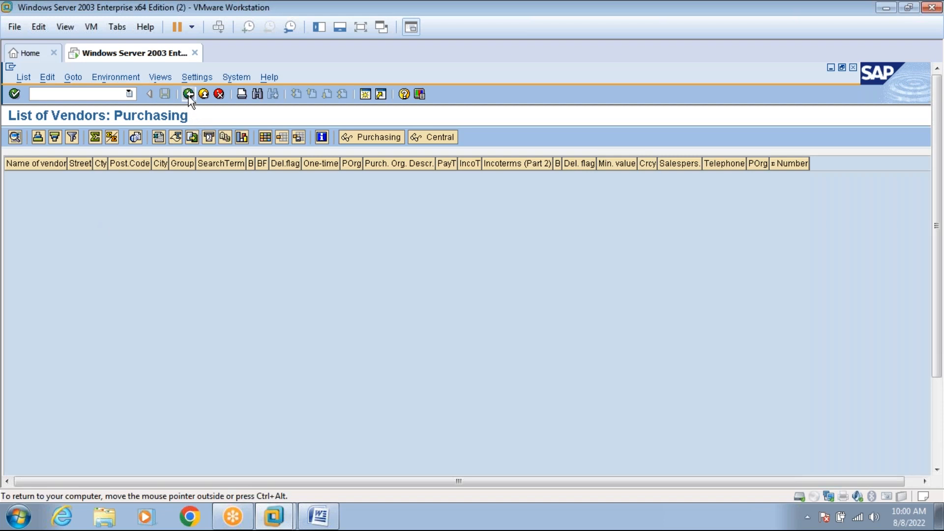
click(188, 94)
List account group 0002 vendors, showing the two Tata goods suppliers, then go back.
click(192, 190)
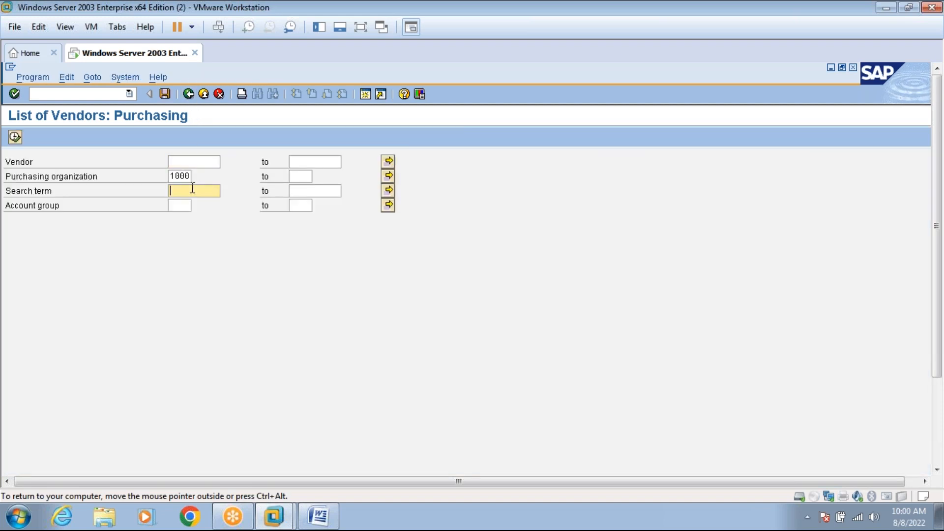
click(187, 205)
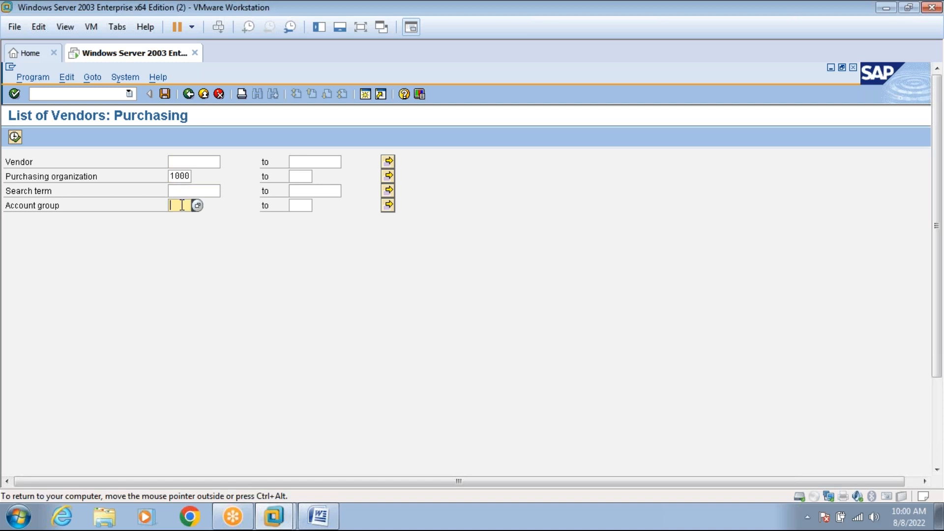
click(198, 206)
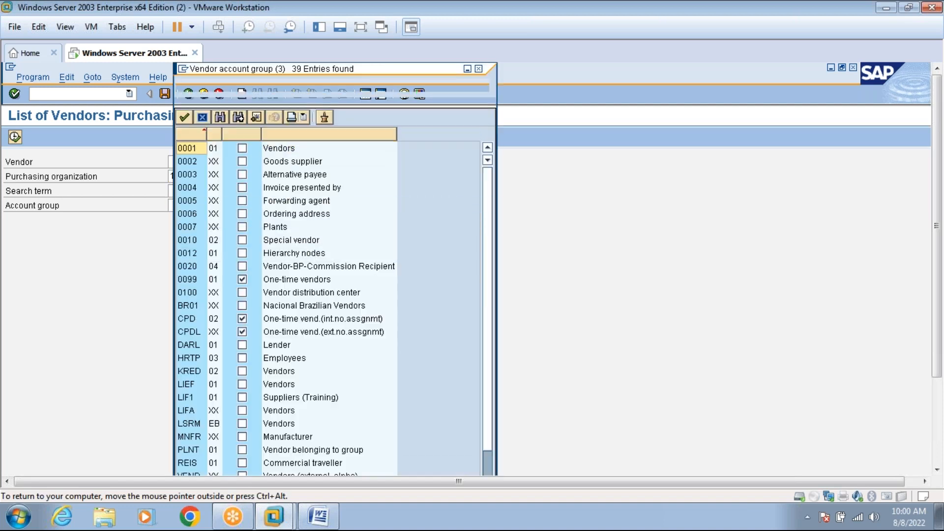
double_click(199, 162)
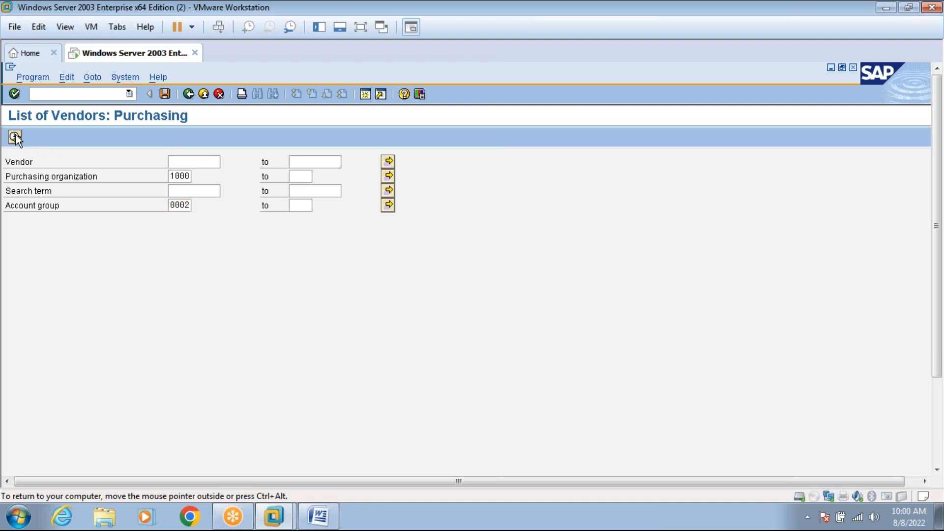
key(F8)
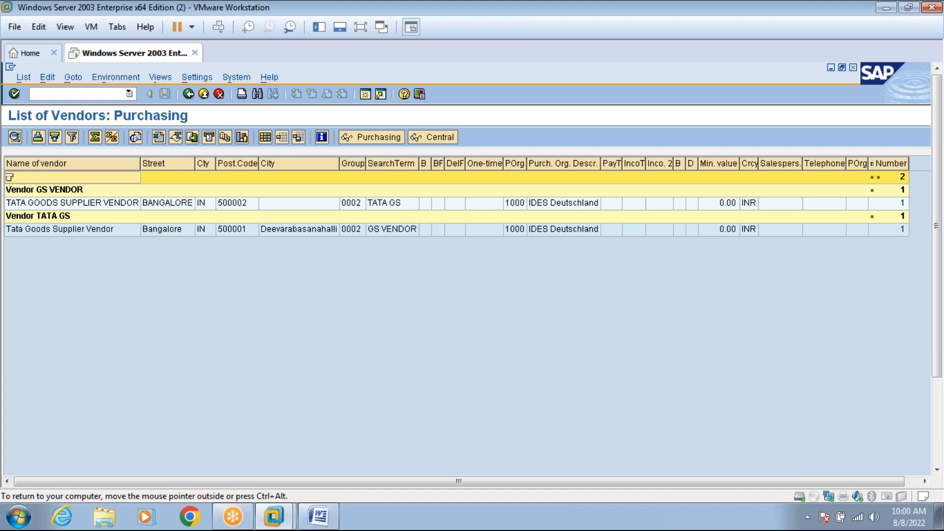
click(188, 94)
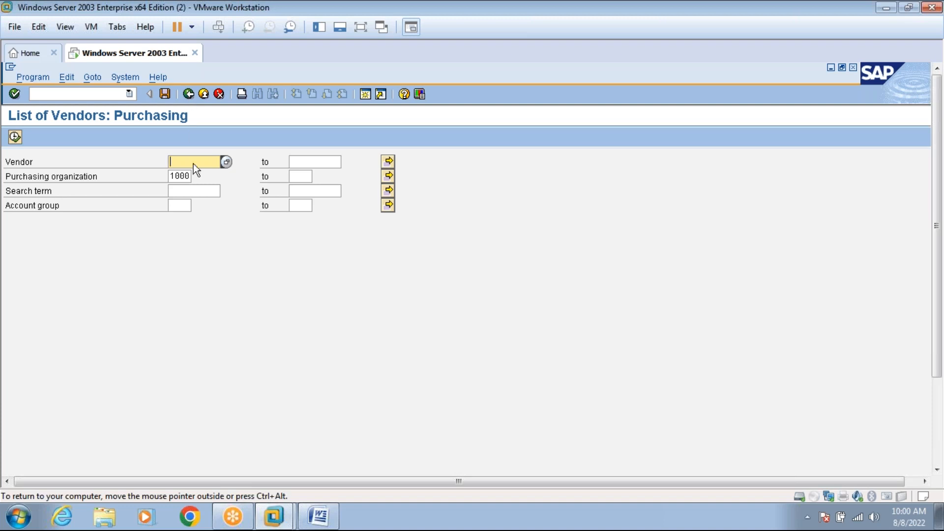
Open the vendor number search help from the Vendor field and search for term HARLEY.
click(197, 189)
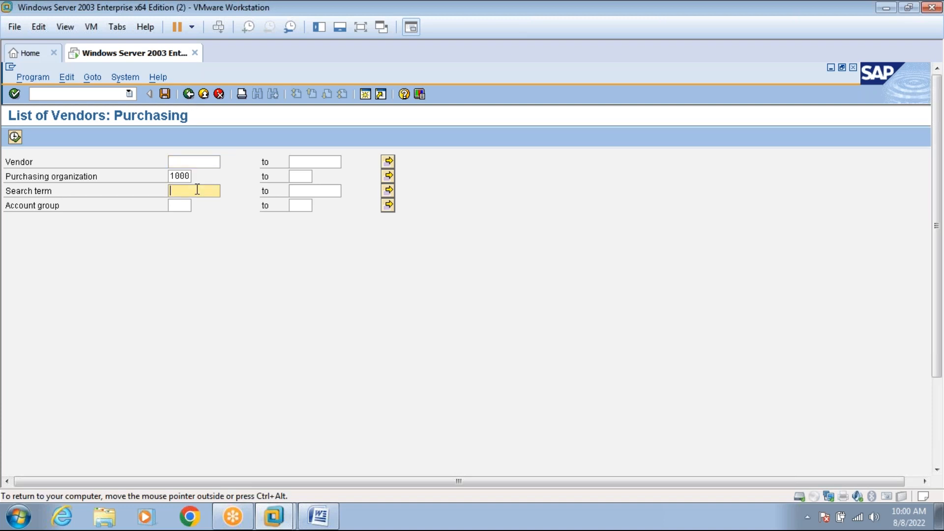
click(183, 162)
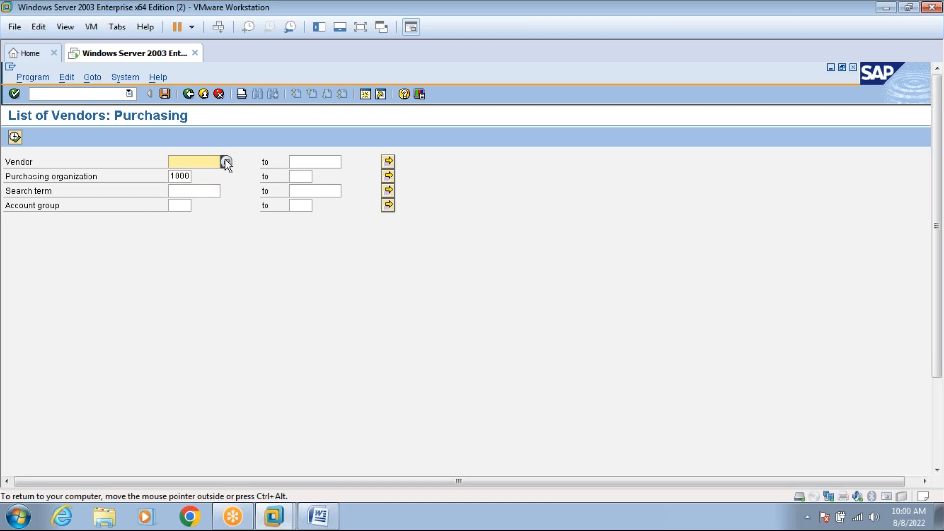
click(226, 161)
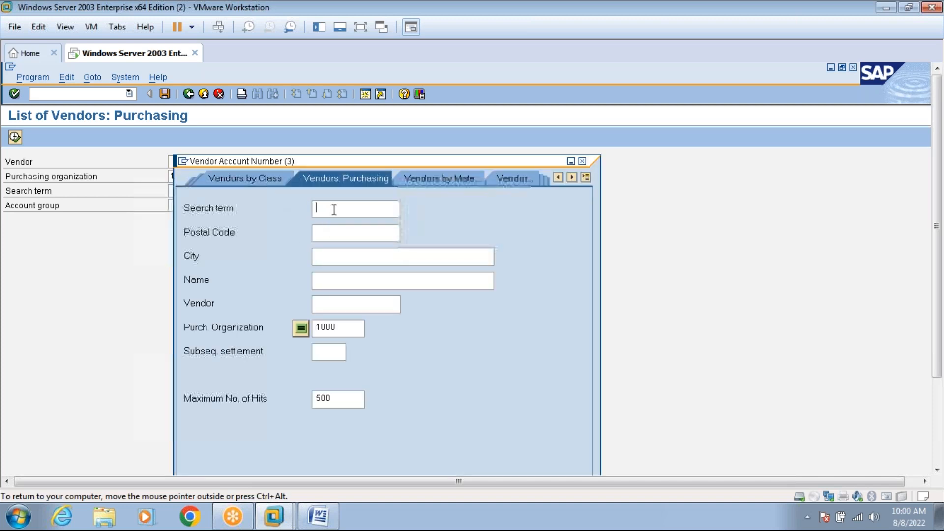
text(HARLEY)
drag(483, 161, 408, 63)
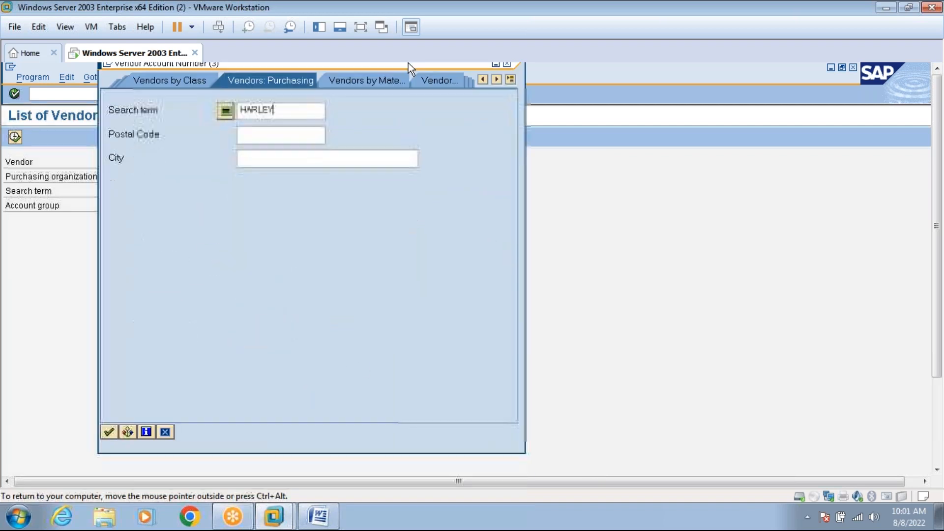
click(109, 432)
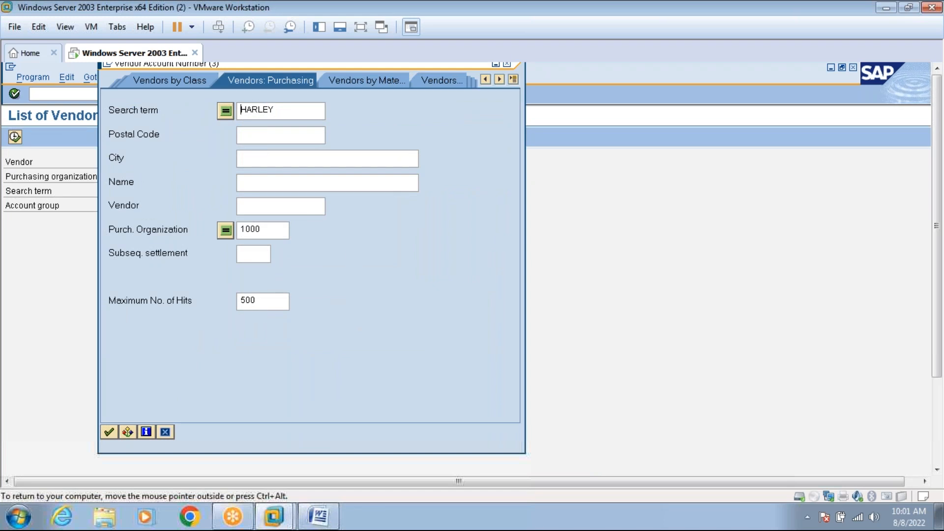
Remove the 500 maximum-hits limit and rerun the vendor search with search term GS.
click(263, 299)
key(BackSpace)
key(BackSpace)
key(BackSpace)
click(109, 433)
key(BackSpace)
key(BackSpace)
key(BackSpace)
key(BackSpace)
key(BackSpace)
key(BackSpace)
text(GS)
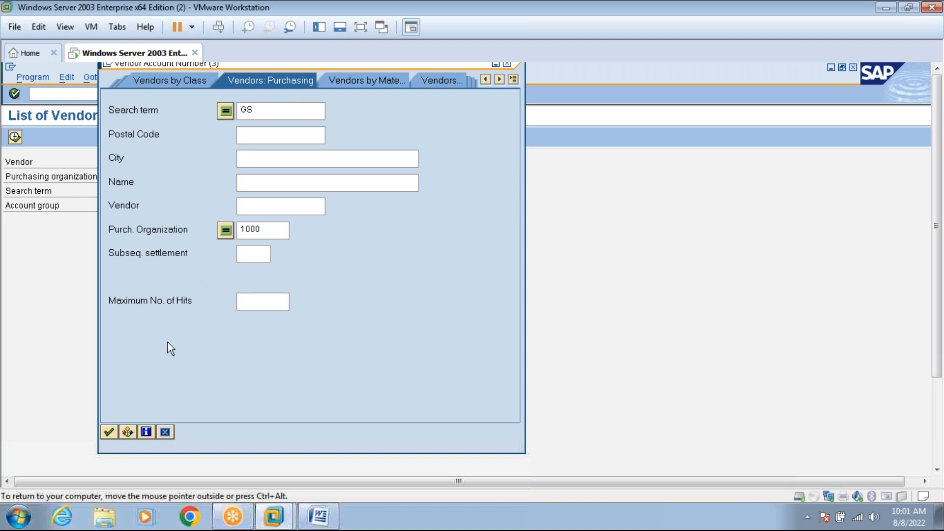
click(109, 432)
Check the address in the Word document, then search vendors by city BANGALORE with term GS cleared.
click(322, 516)
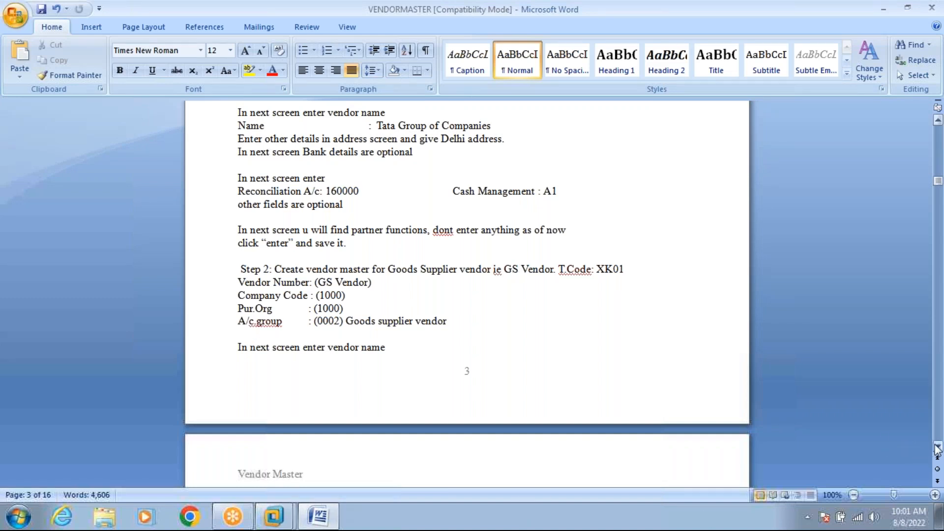
drag(936, 448, 936, 448)
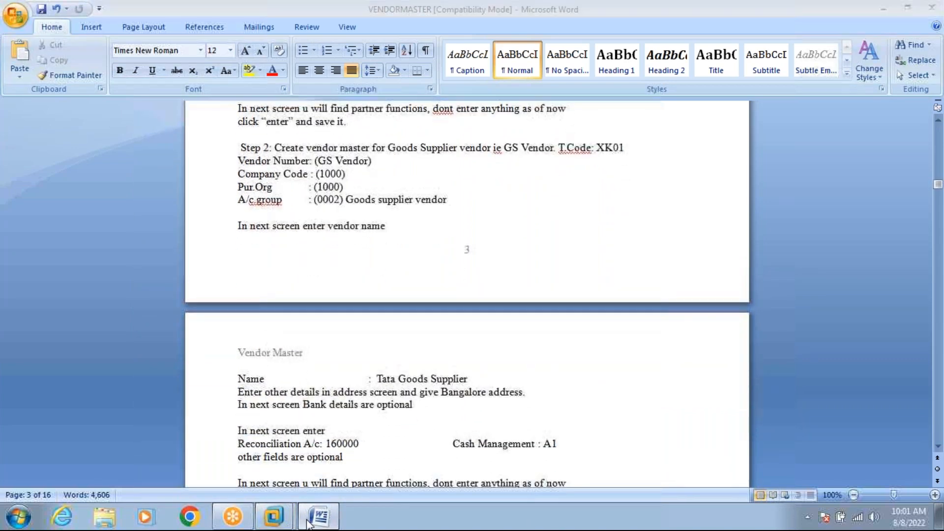
click(309, 522)
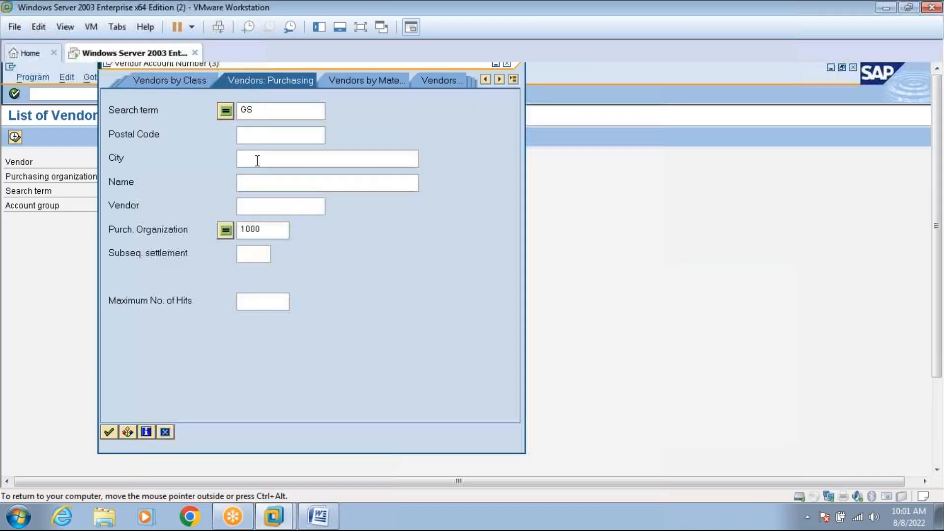
text(GALORE)
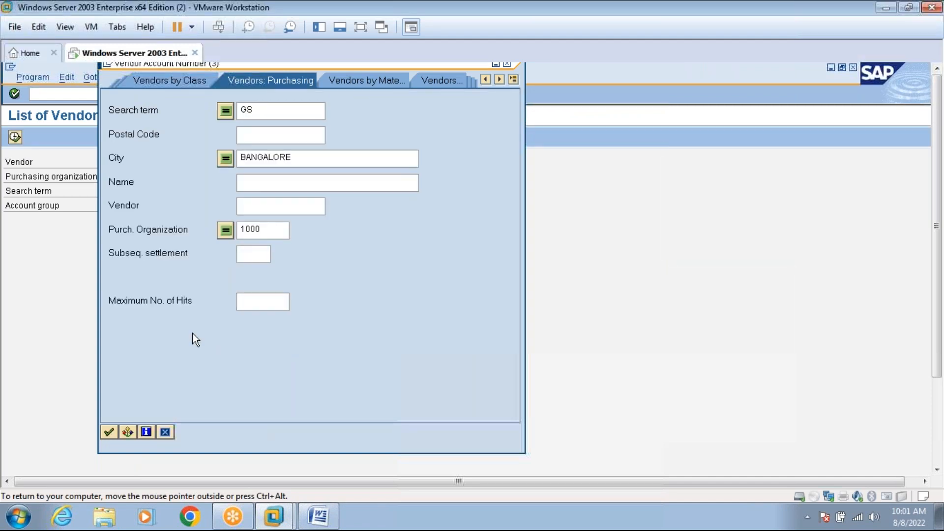
click(109, 433)
click(267, 110)
key(BackSpace)
key(BackSpace)
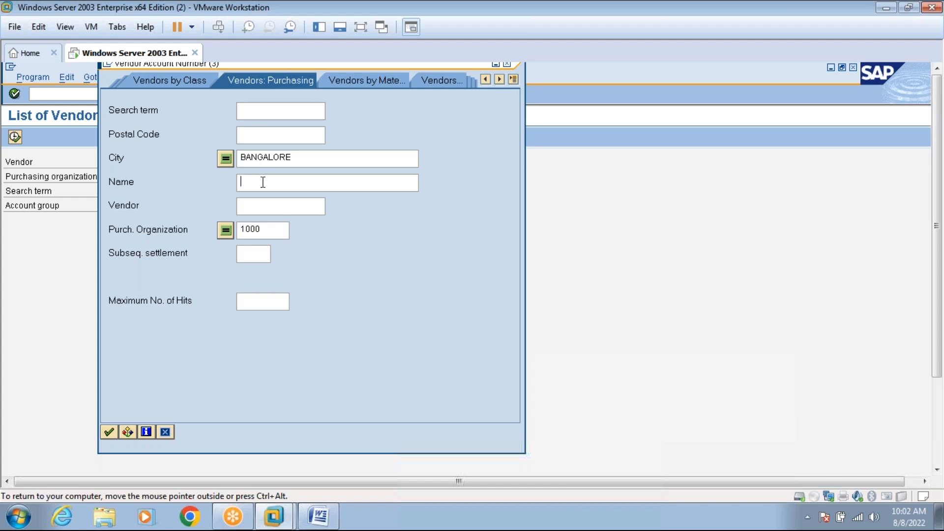
click(109, 436)
Rerun the city search, then close the search help and exit the List of Vendors report.
click(361, 25)
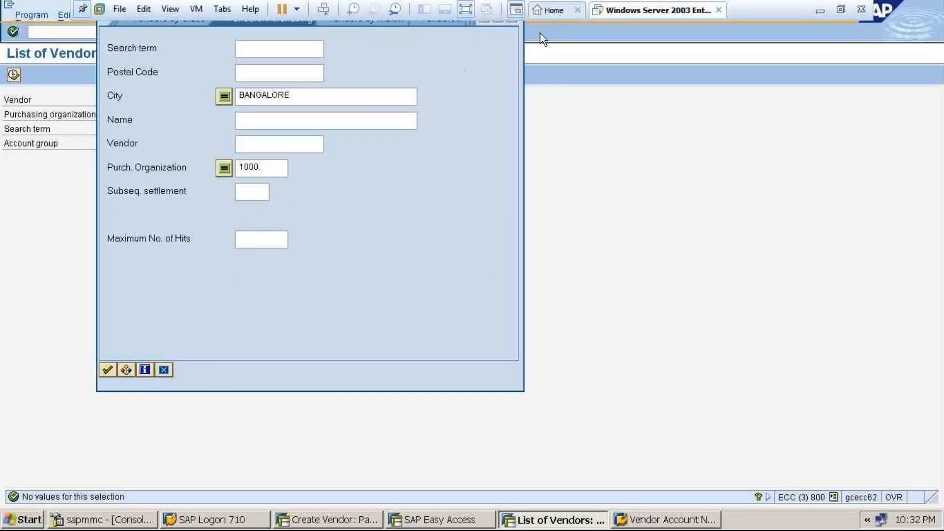
click(109, 369)
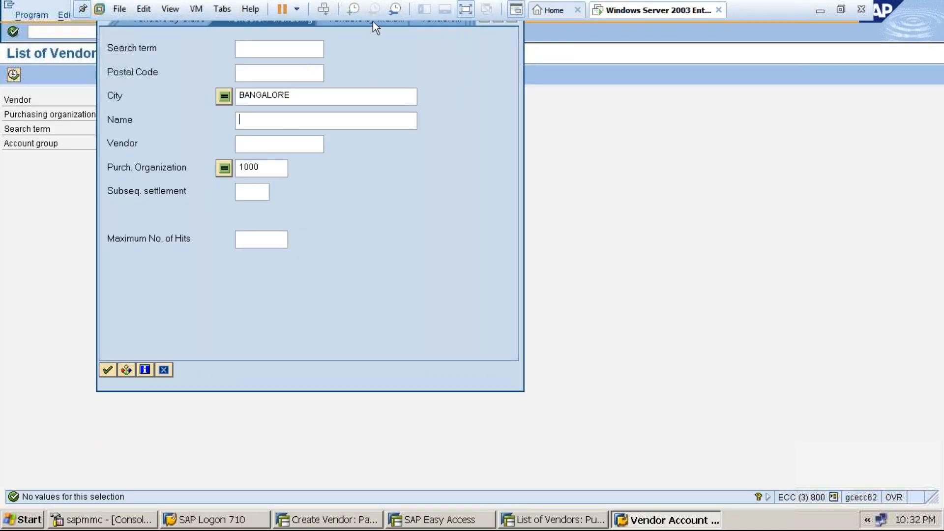
click(465, 10)
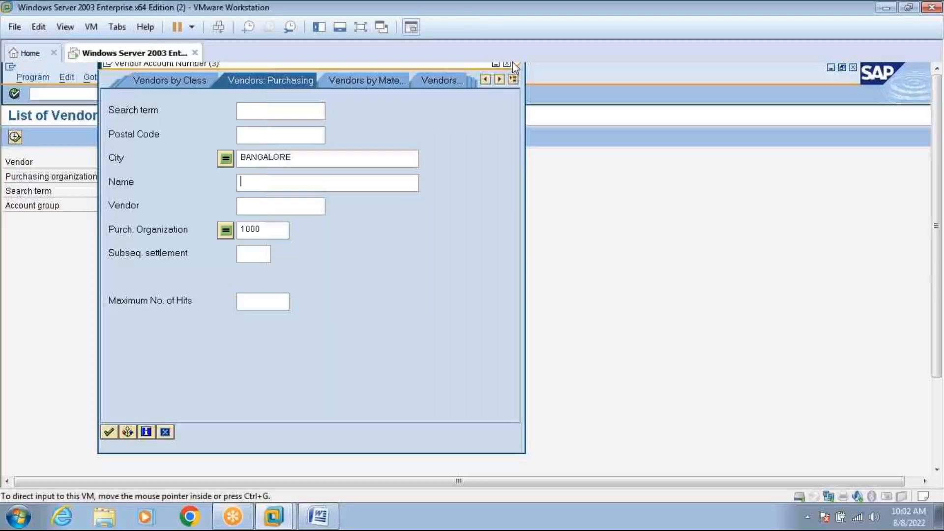
click(507, 65)
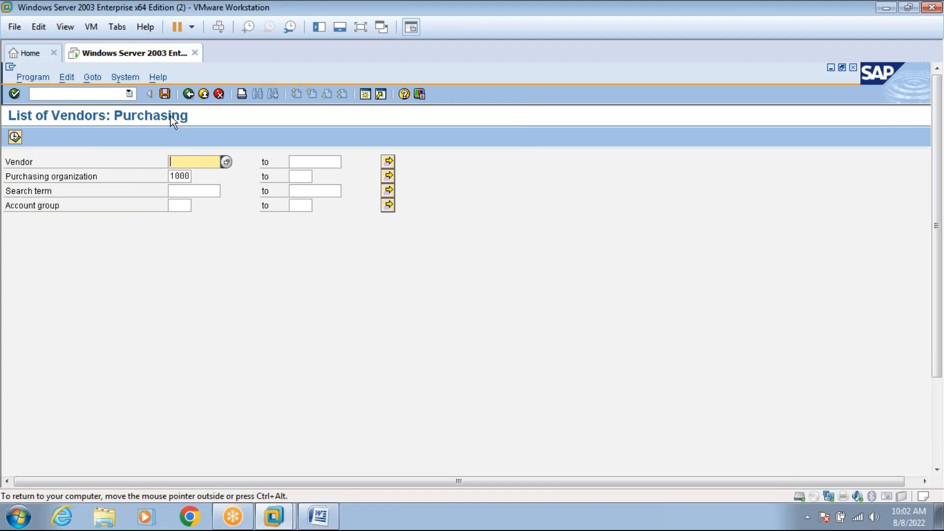
click(205, 94)
click(206, 94)
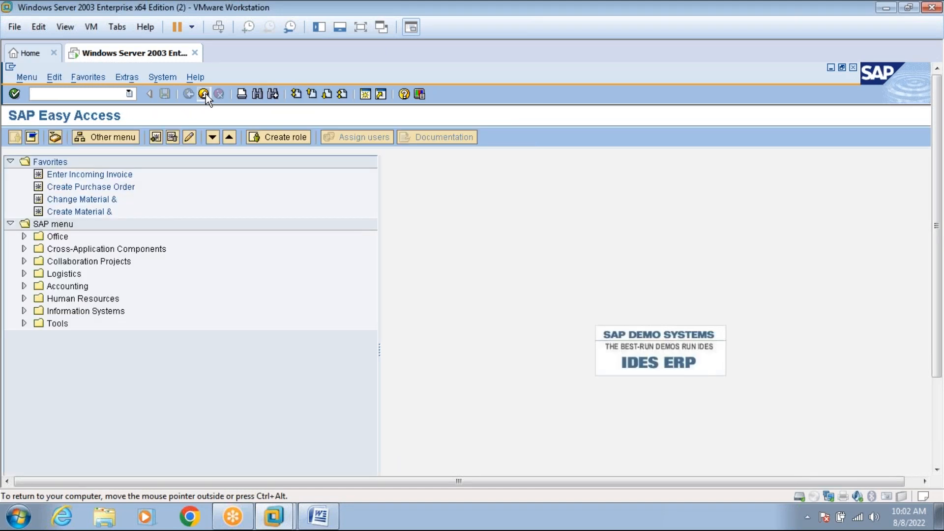
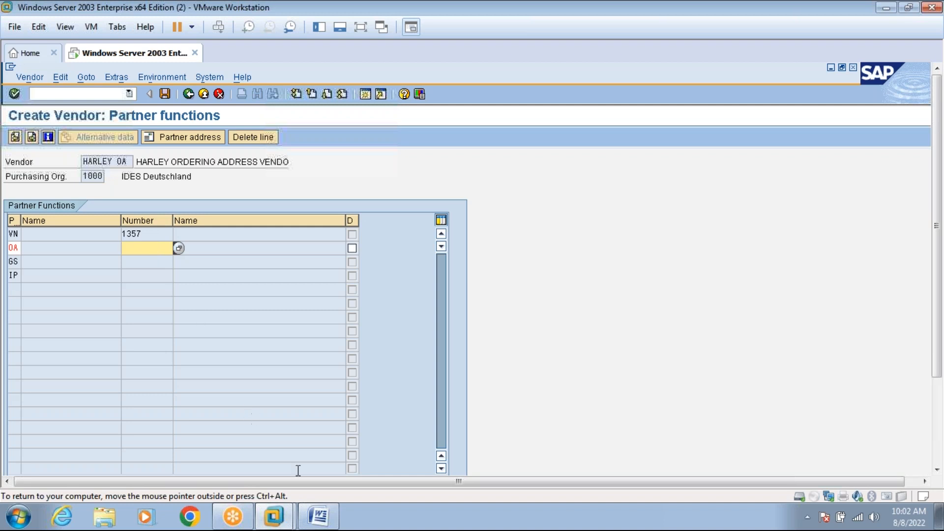
Check the vendor master notes document, then return to the SAP virtual machine.
mouse_move(319, 514)
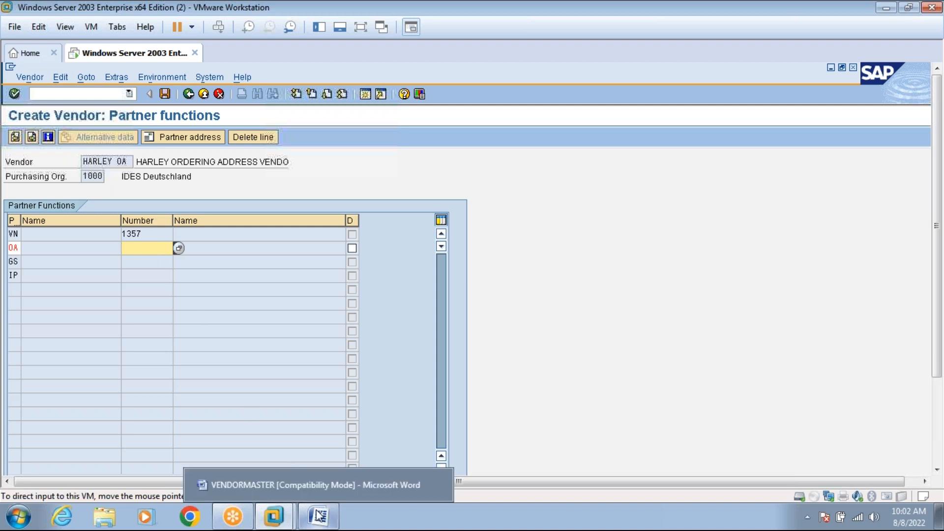
click(320, 515)
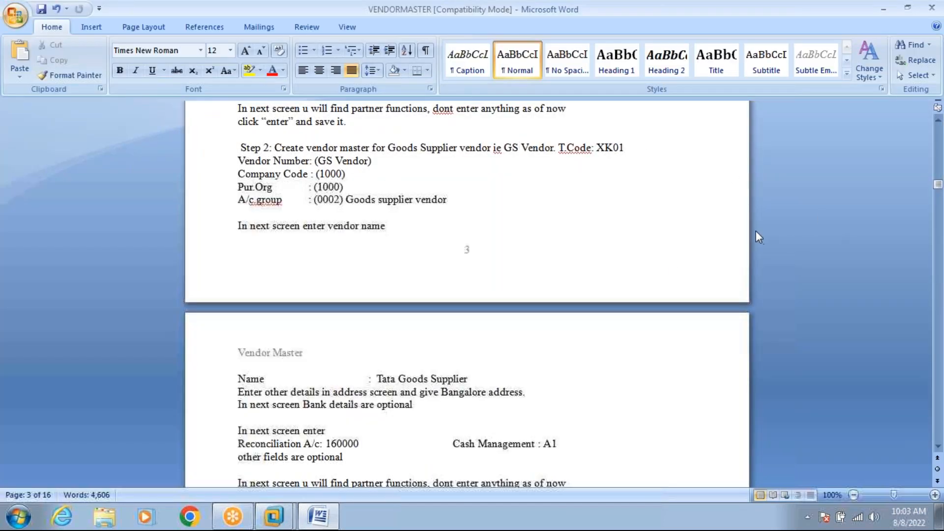
mouse_move(288, 522)
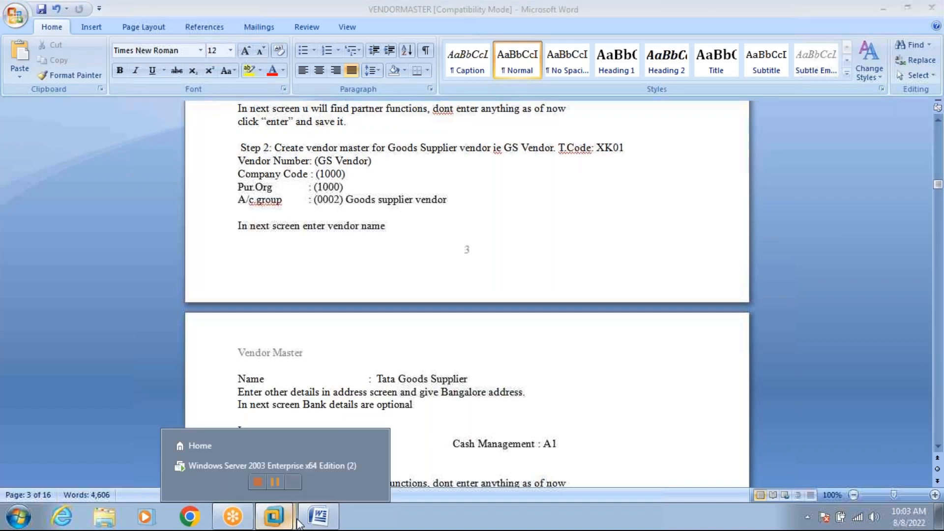
click(307, 471)
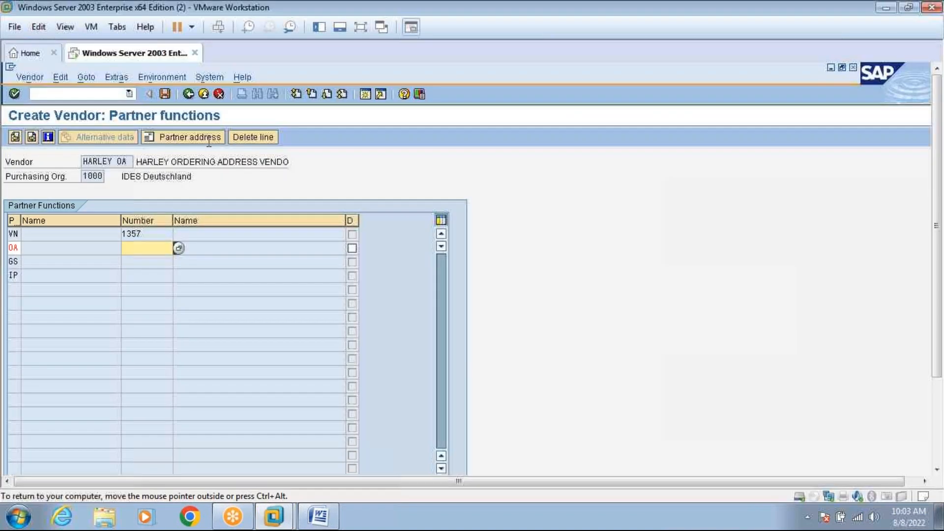
In a second session, run MKVZ listing vendors in account group 0006 (Ordering address).
click(367, 93)
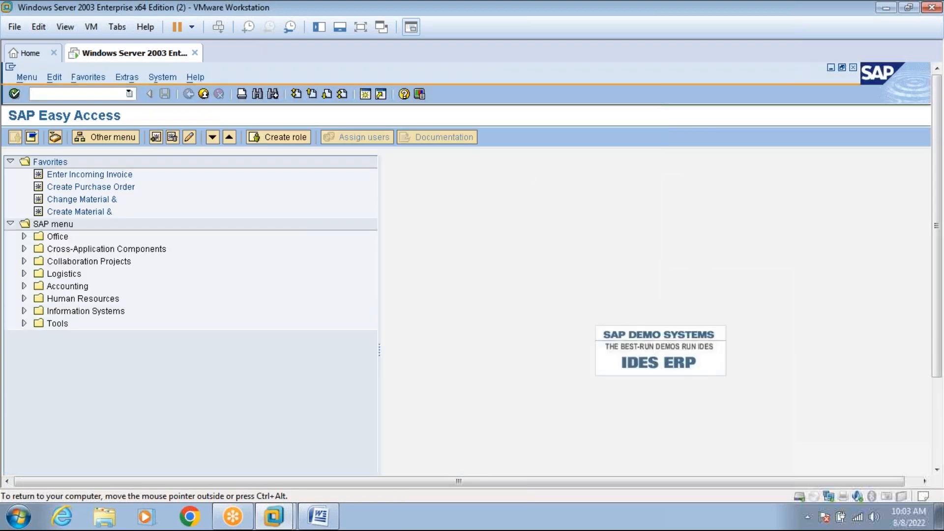
text(MKVZ)
key(Return)
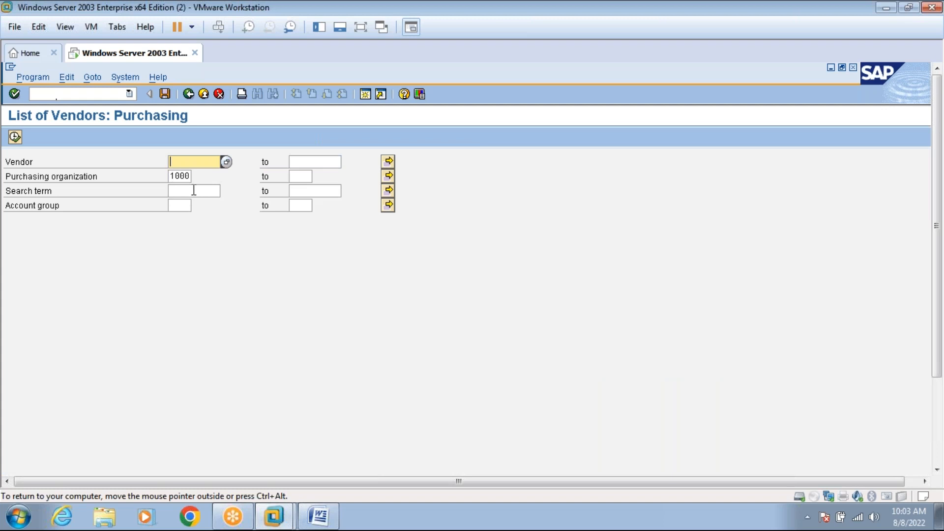
click(194, 192)
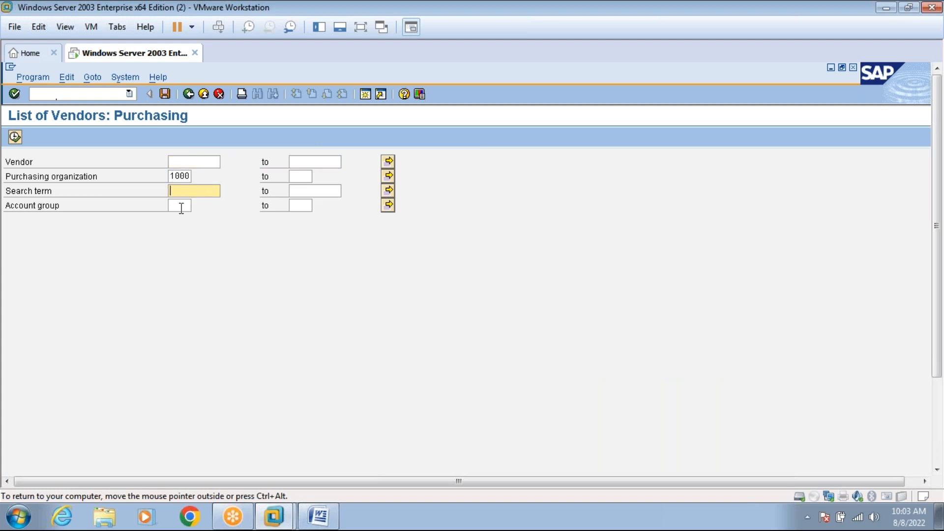
click(181, 207)
click(197, 206)
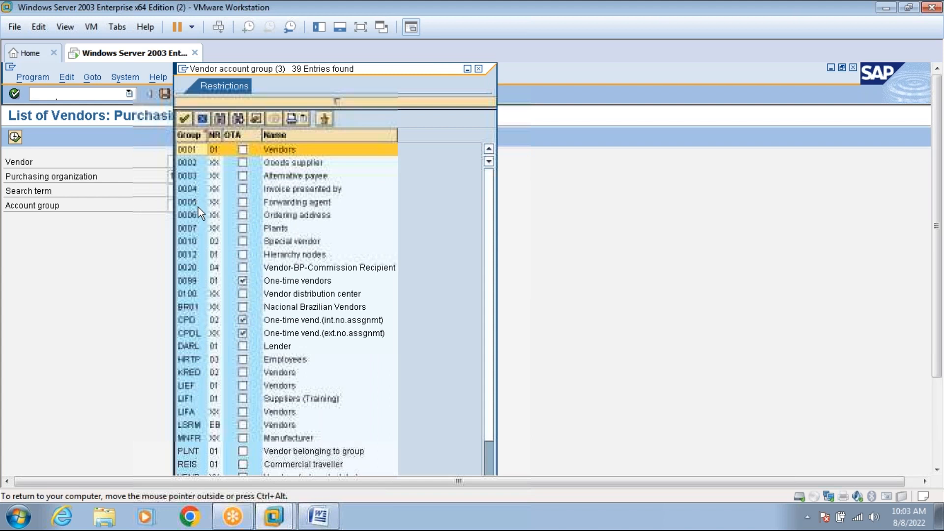
double_click(191, 214)
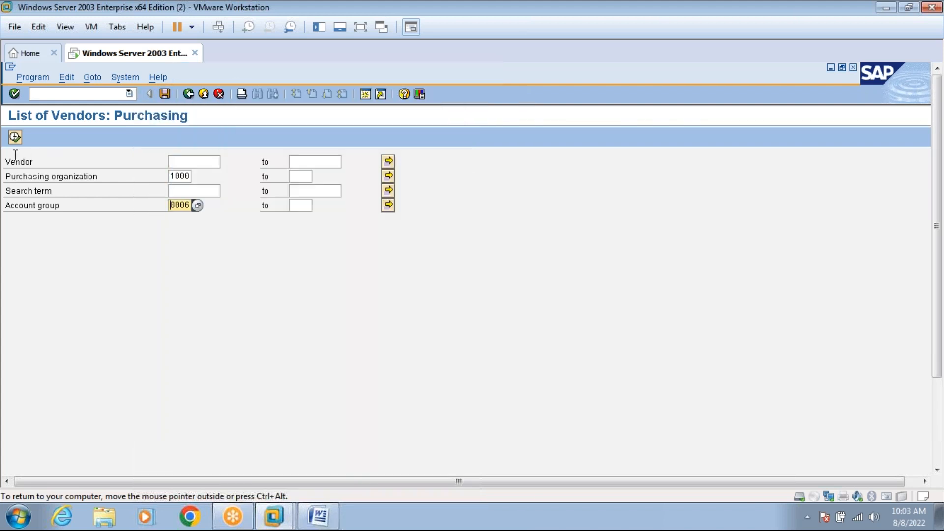
click(15, 137)
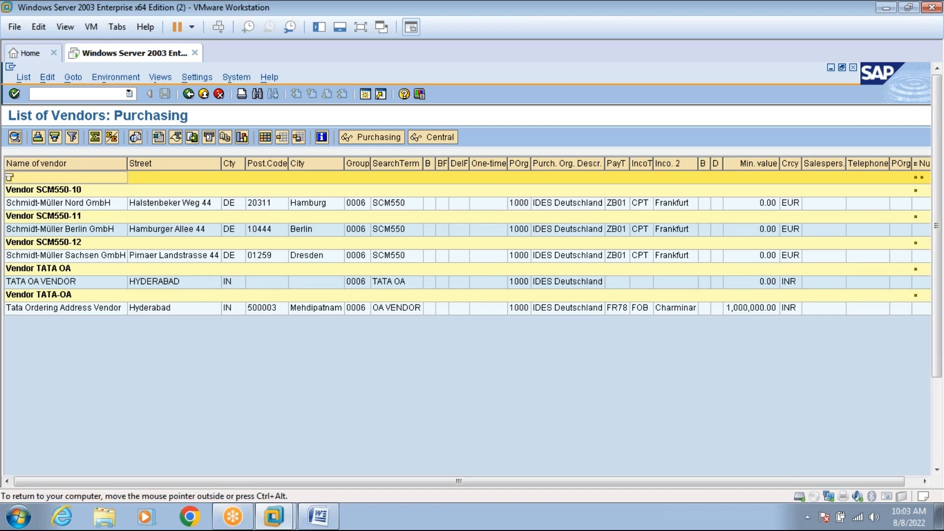
Return to the selection screen, review the account group list again, then close the session.
click(188, 93)
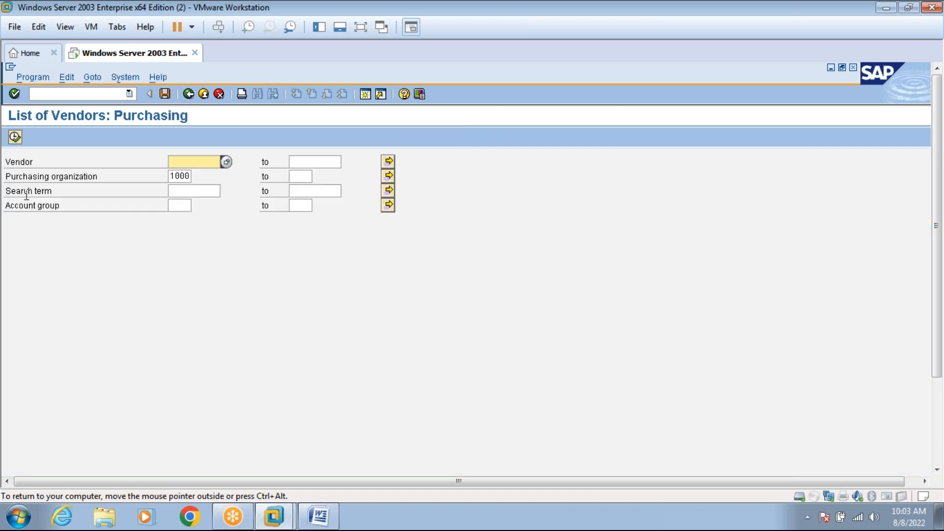
click(178, 206)
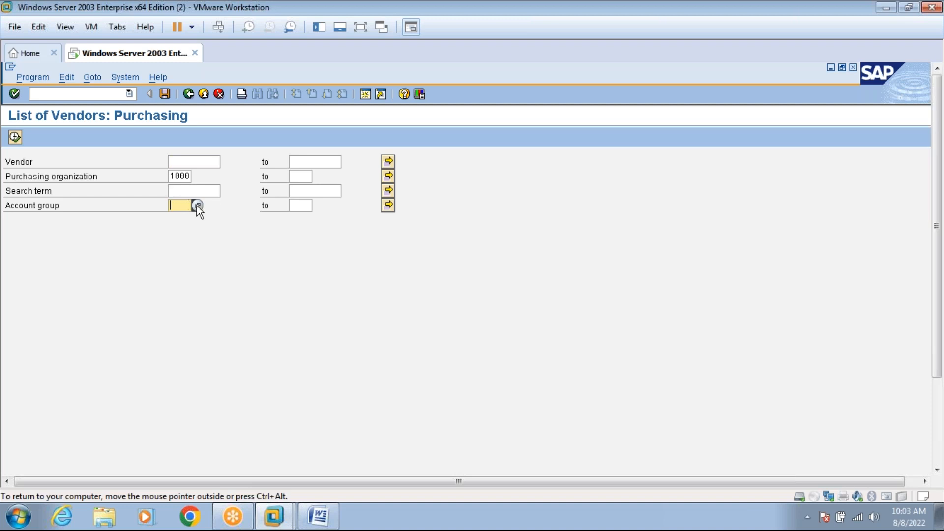
click(196, 205)
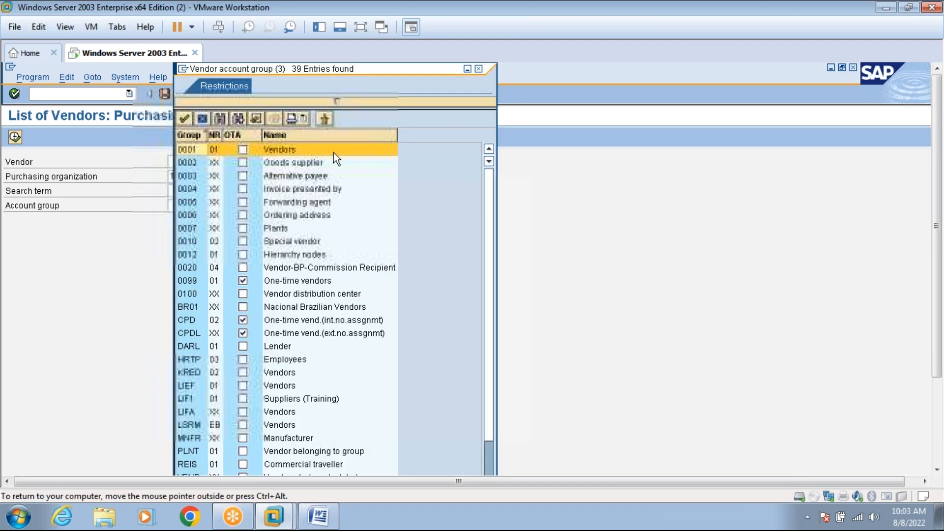
click(479, 69)
click(204, 96)
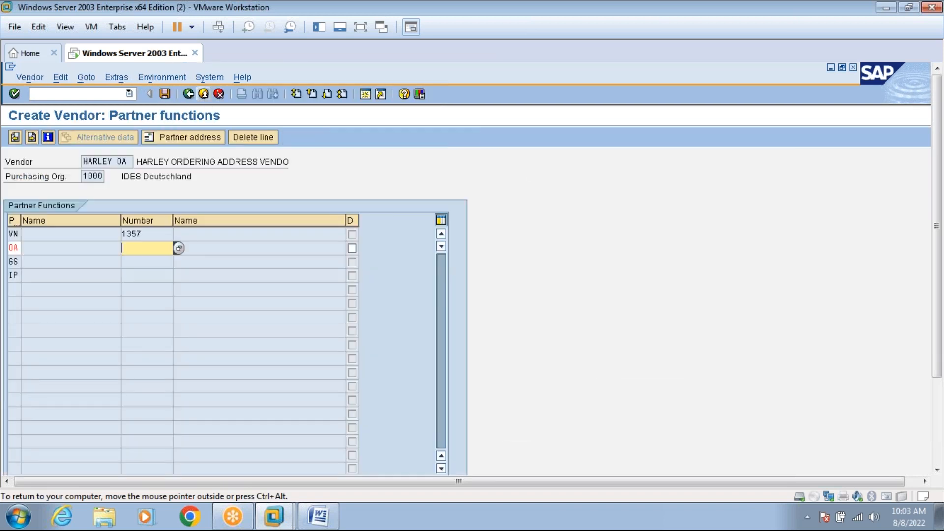
Enter 1267 as the partner number for the OA partner function.
click(179, 249)
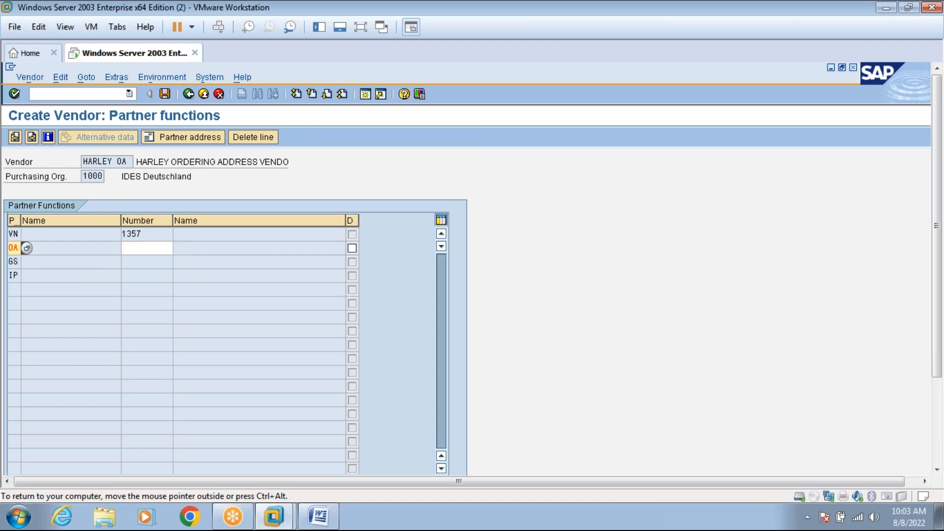
click(146, 250)
text(1267)
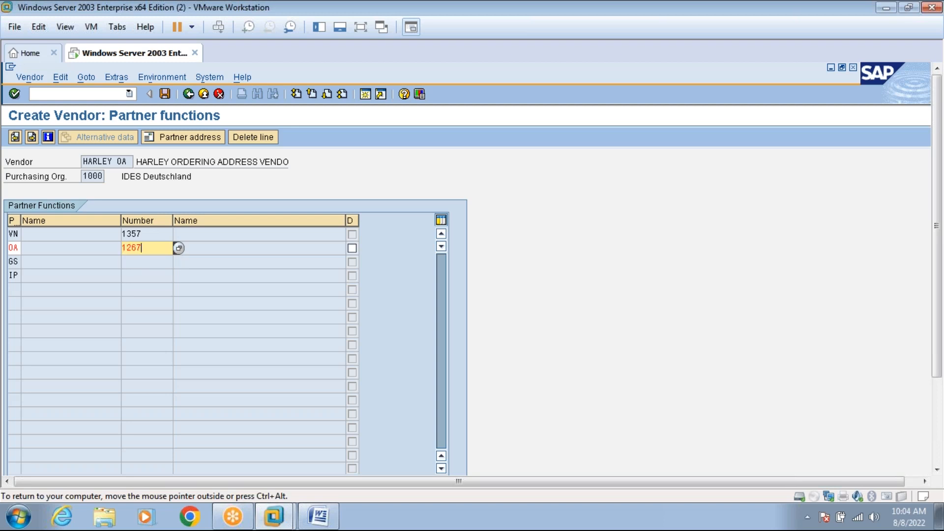
key(Return)
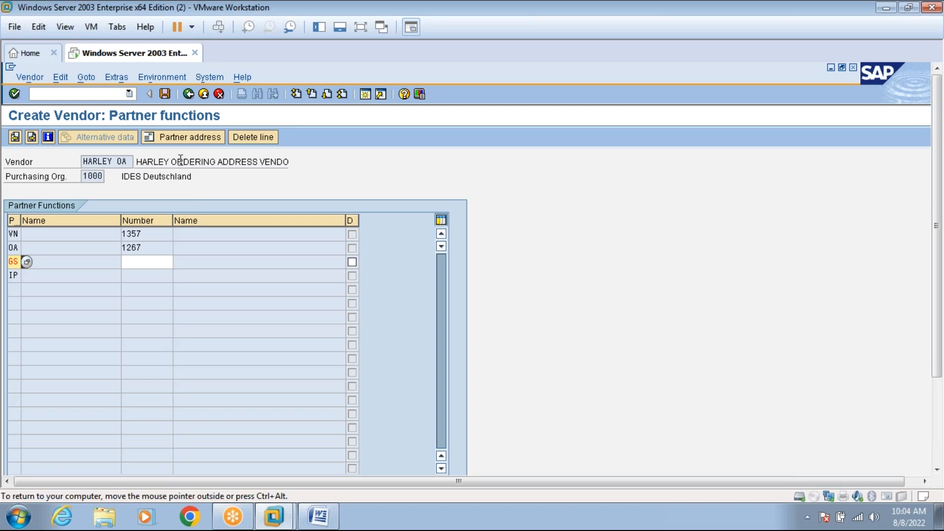
In a new session, run MKVZ to list vendor 1267.
click(365, 94)
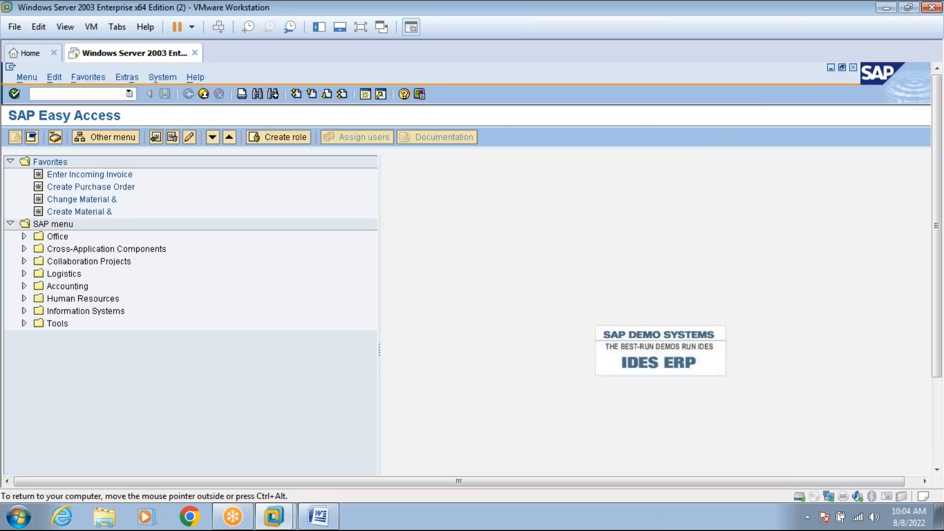
text(MKVZ)
key(Return)
text(1267)
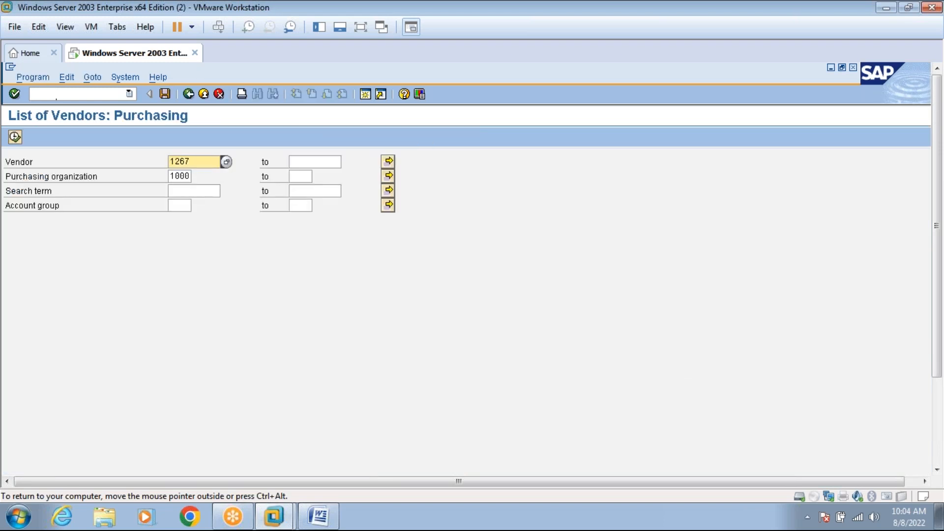
click(15, 139)
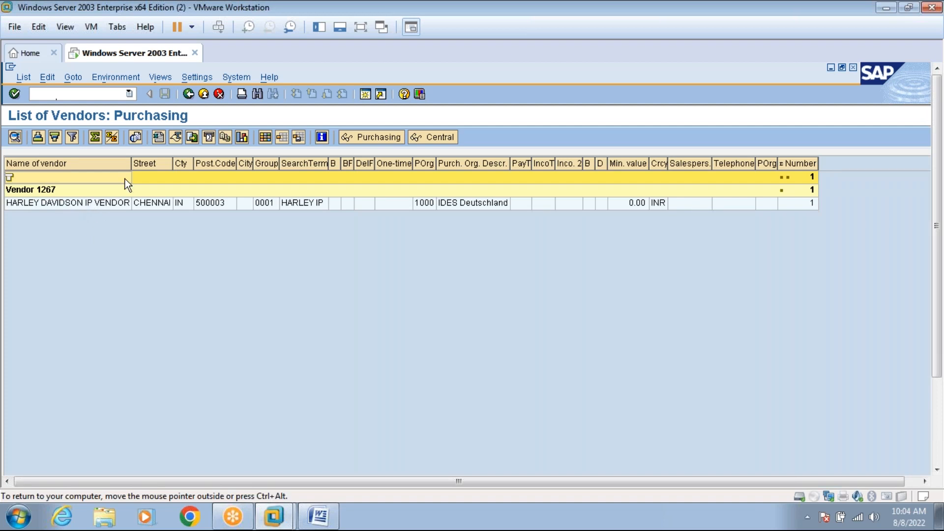
Rerun the MKVZ vendor list for HARLEY OA, then go back to the selection screen.
click(189, 93)
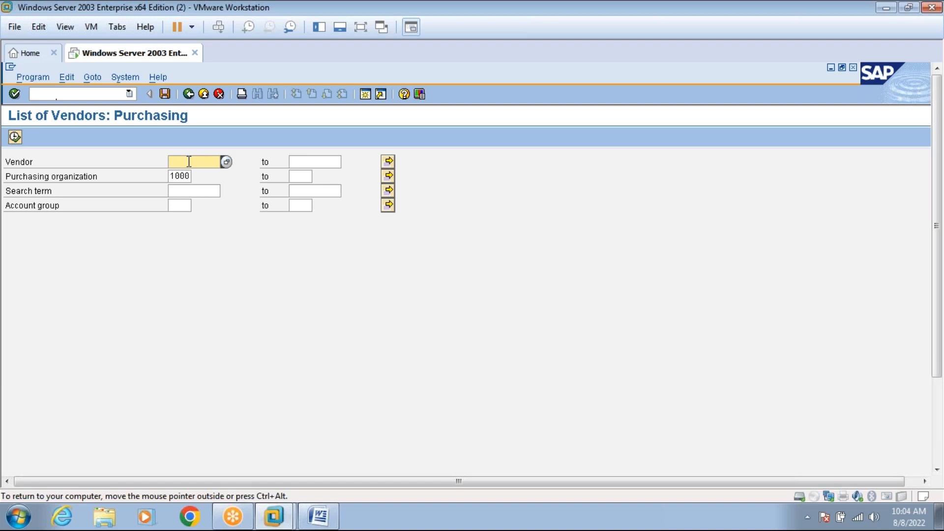
text(HARLEY AO)
key(BackSpace)
key(BackSpace)
text(OA)
click(15, 136)
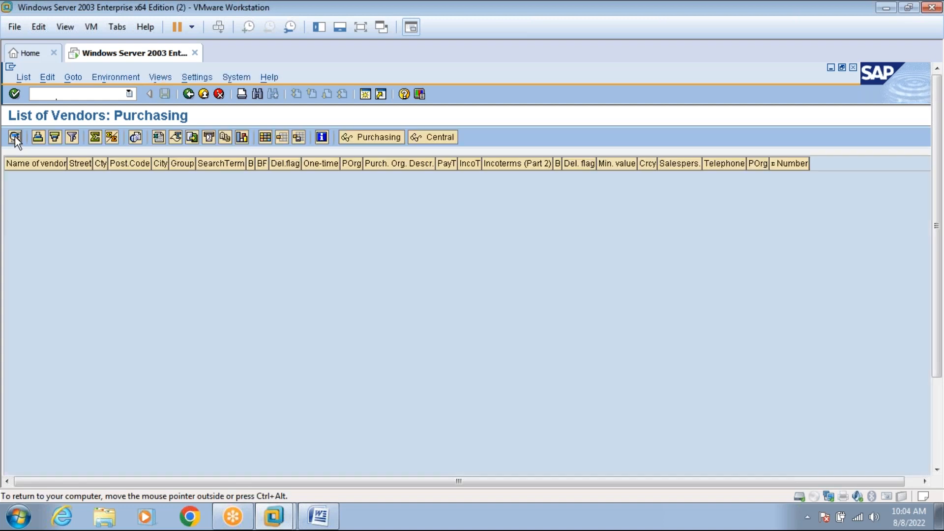
click(187, 93)
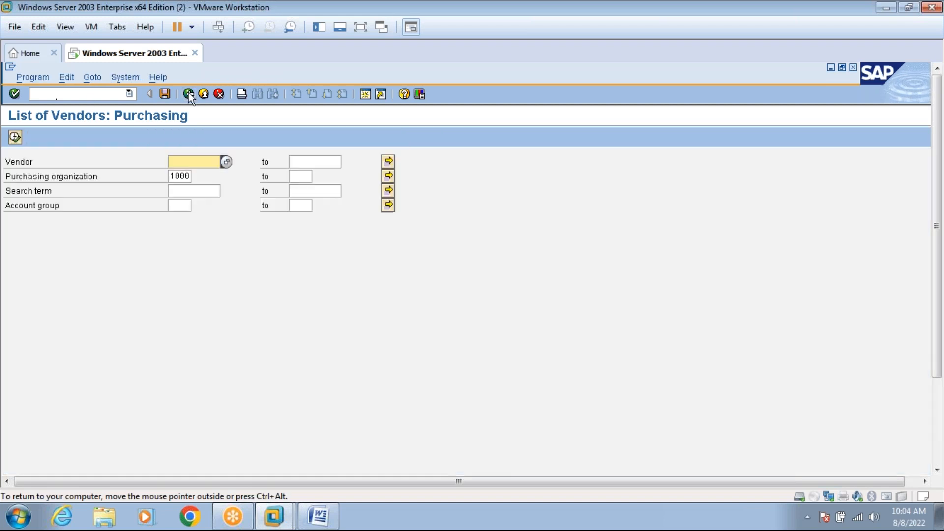
Check the vendor master notes, then return to the SAP virtual machine.
click(319, 516)
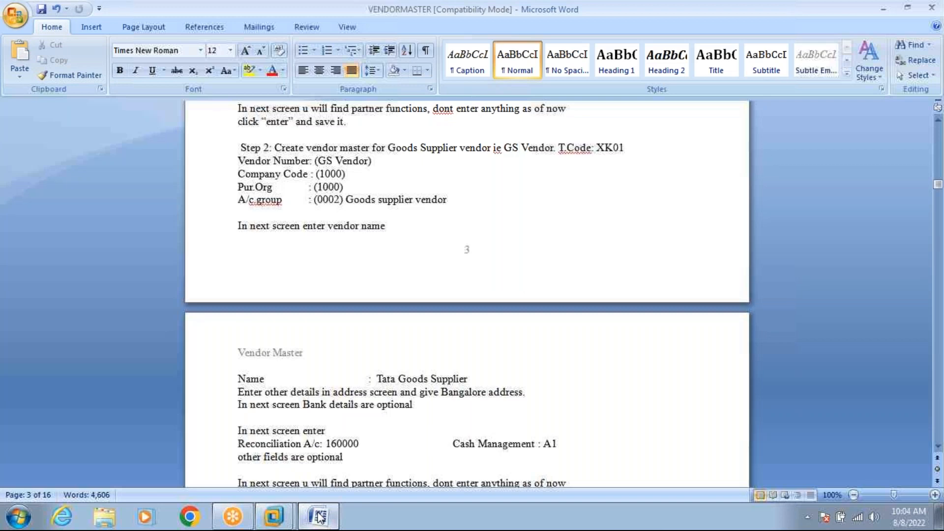
click(288, 515)
mouse_move(284, 515)
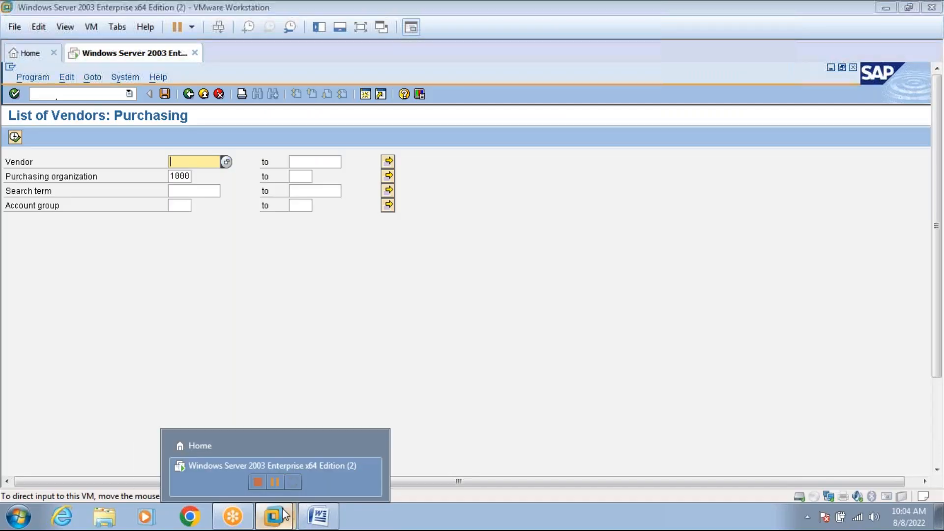
click(267, 467)
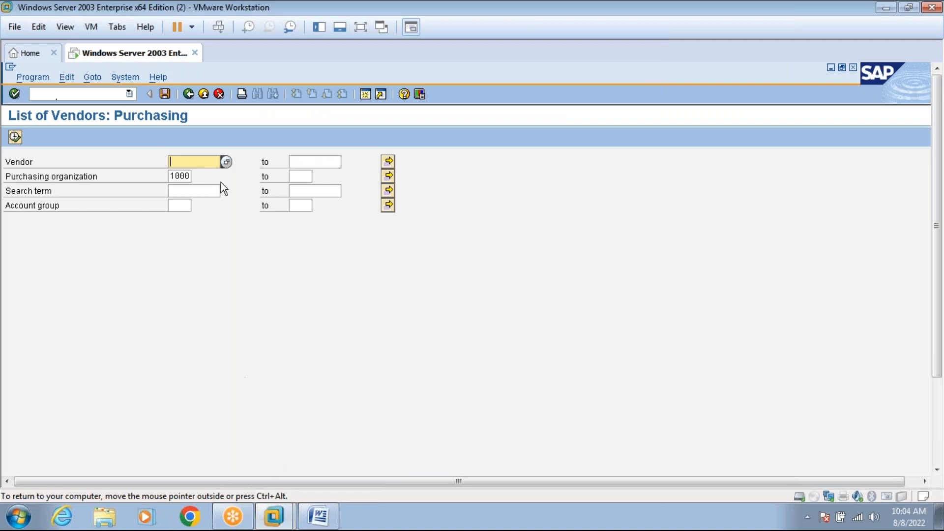
In full screen, exit the HARLEY OA Create Vendor screen, confirming quit without saving.
click(360, 28)
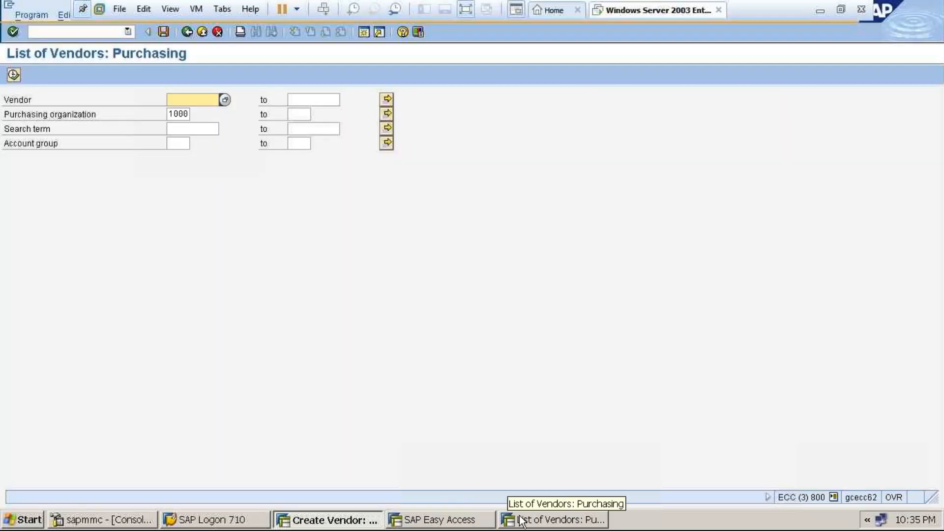
click(519, 519)
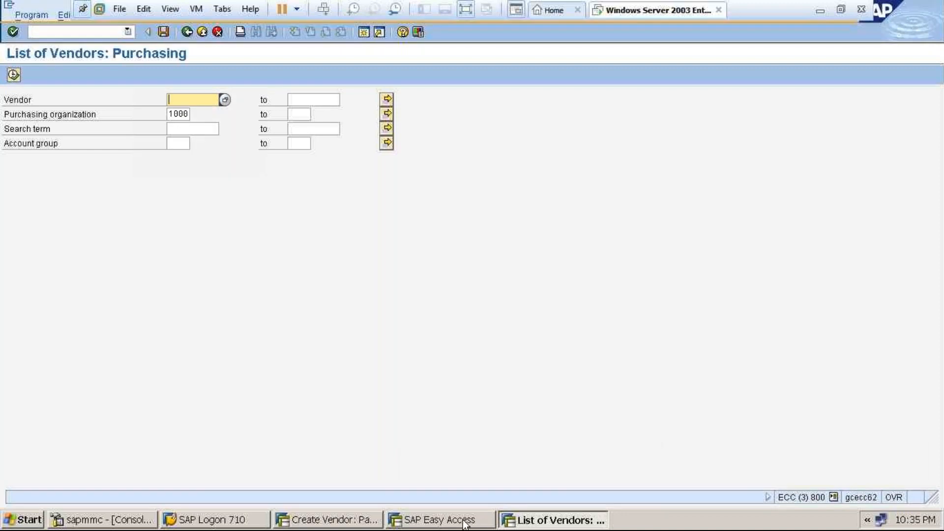
click(377, 519)
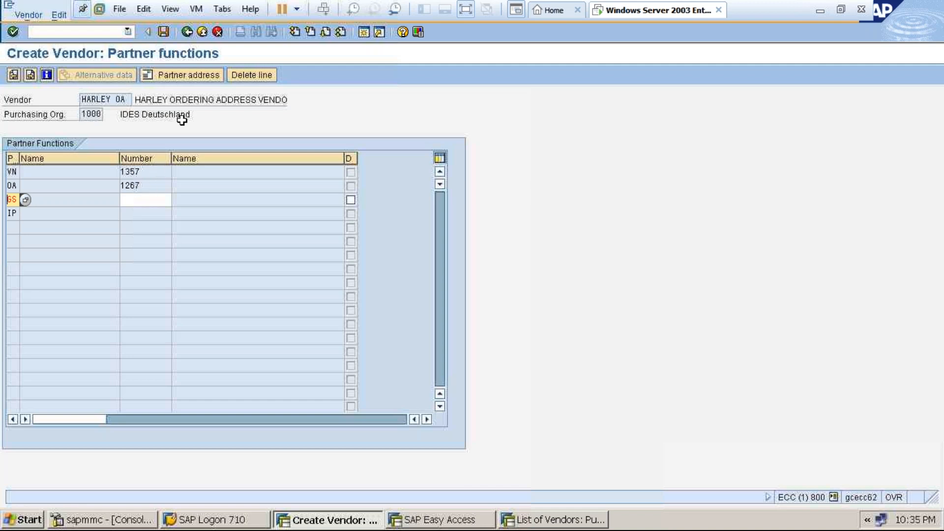
click(202, 34)
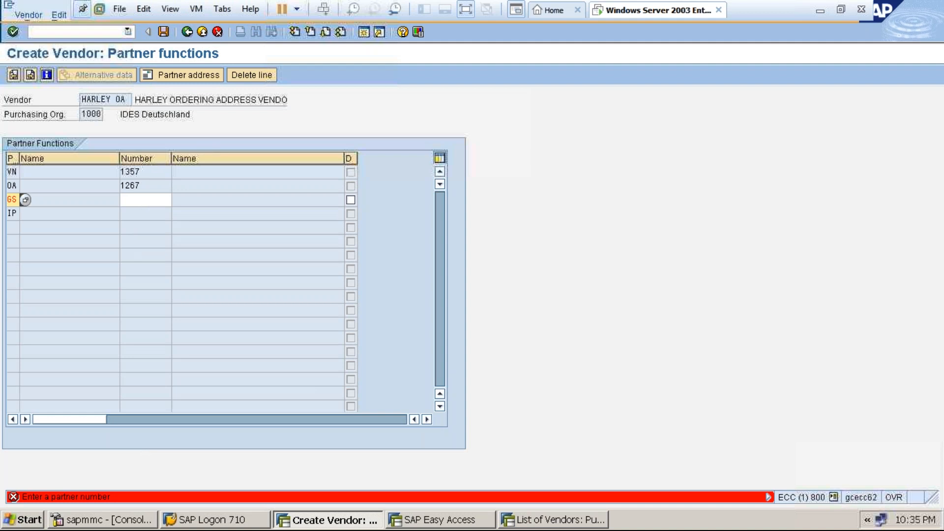
click(219, 32)
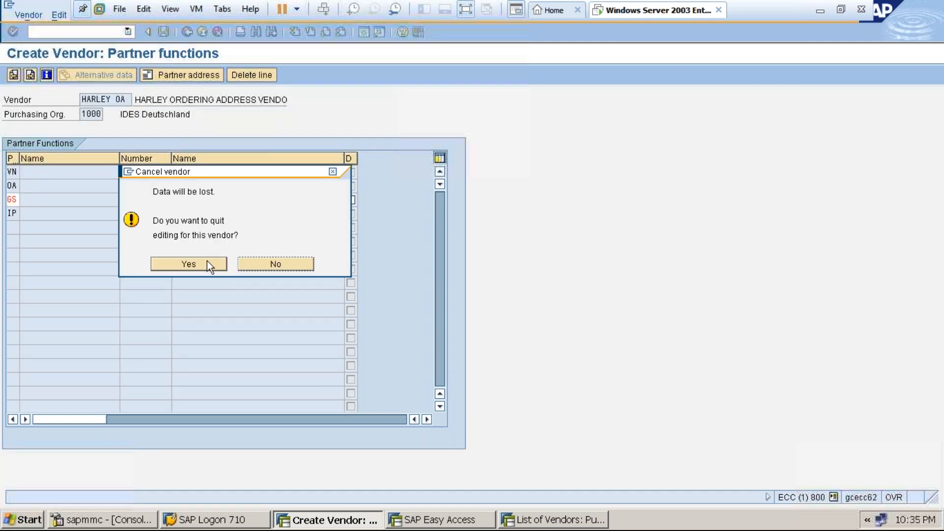
click(207, 264)
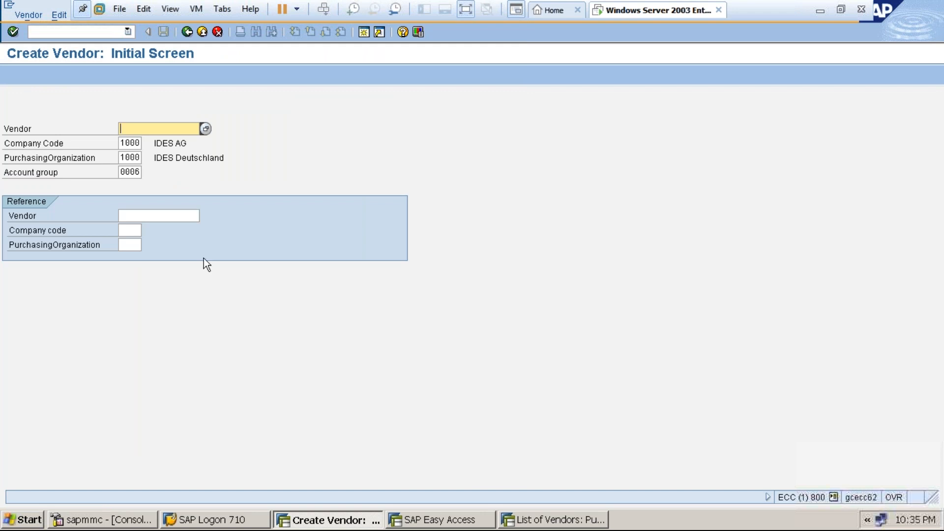
Choose account group 0006 Ordering address and vendor HARLEY OA, reaching the address screen.
click(135, 173)
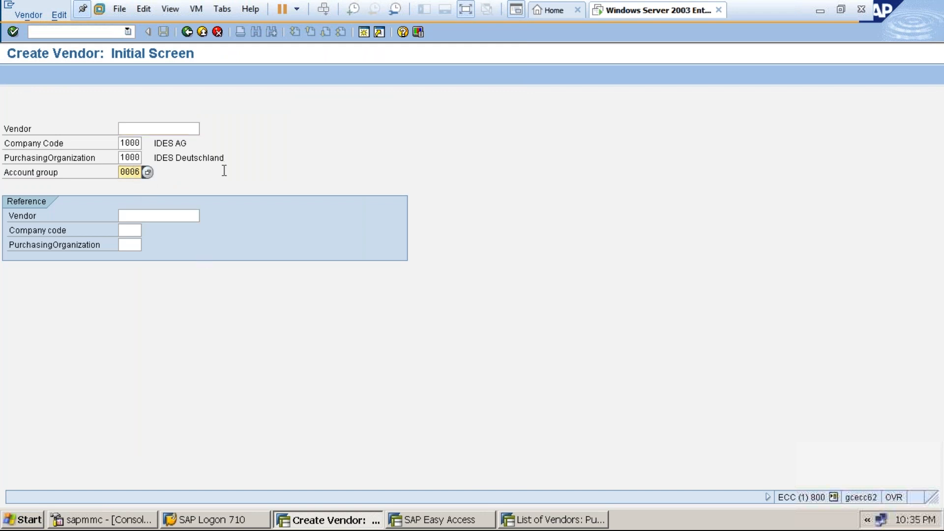
click(147, 172)
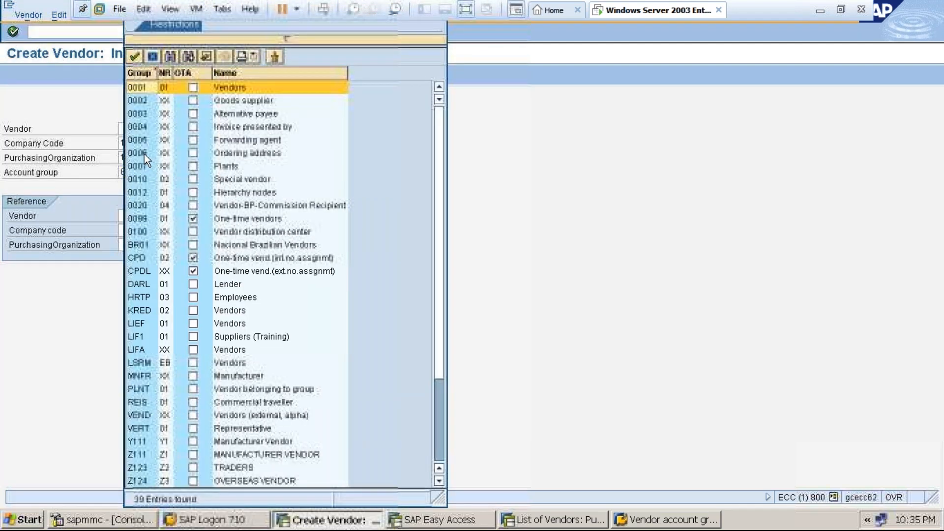
click(144, 155)
click(143, 154)
key(Return)
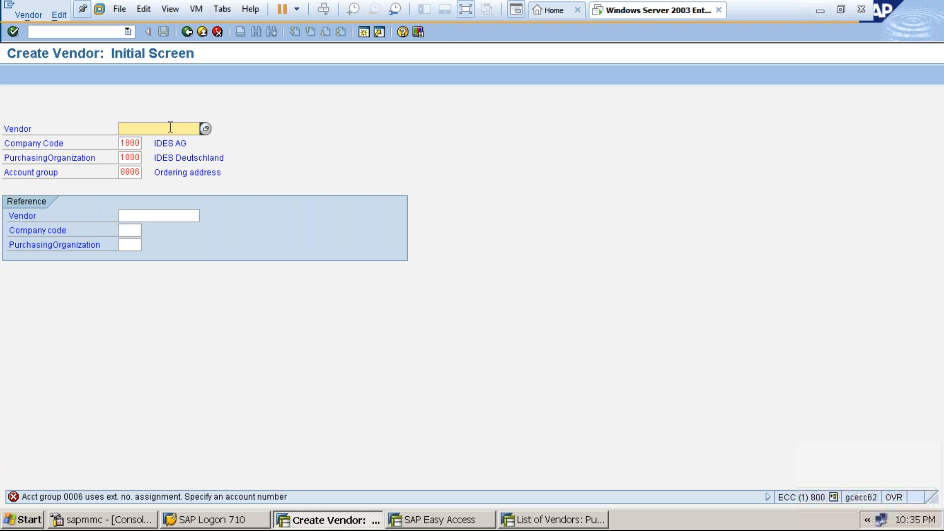
text(HARLEY OA)
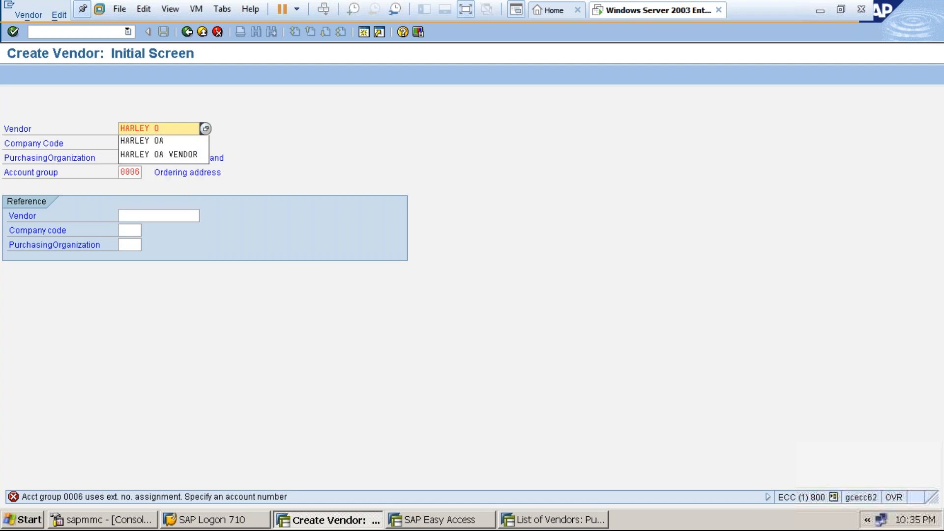
key(Return)
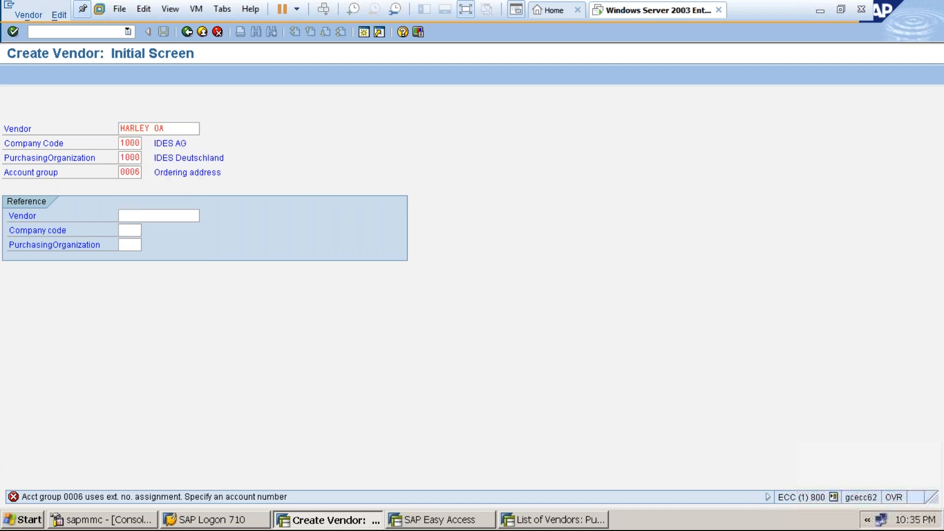
key(Return)
Set title Company and name HARLEY ORDERING ADDRESS VENDOR.
click(184, 157)
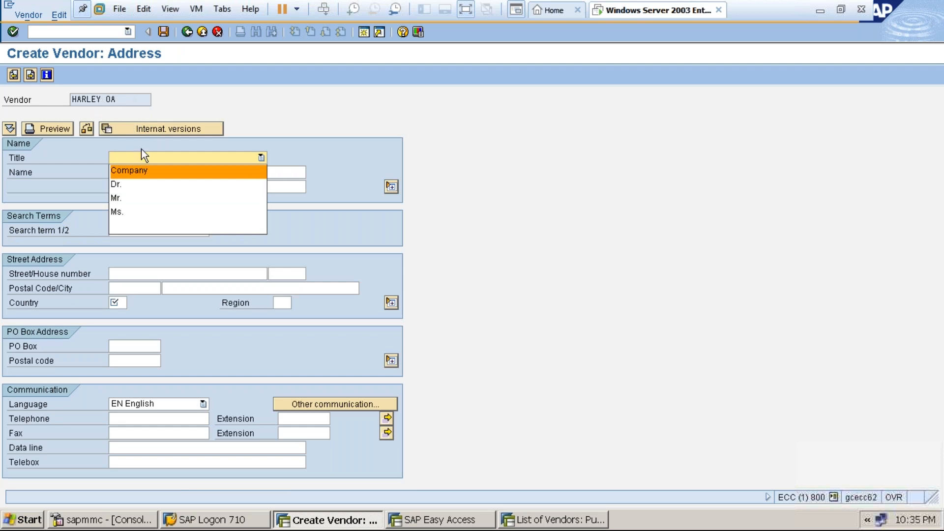
click(149, 171)
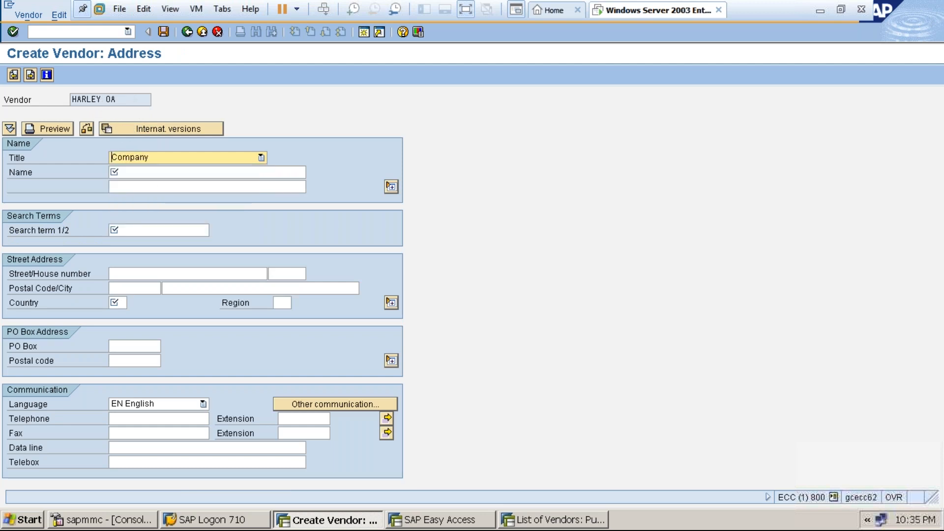
click(149, 174)
text(HARLE)
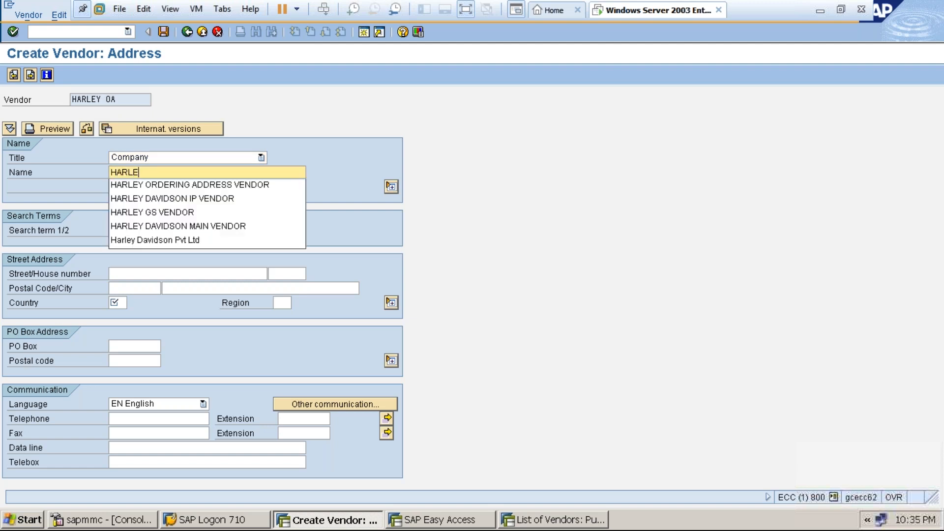
text(Y O)
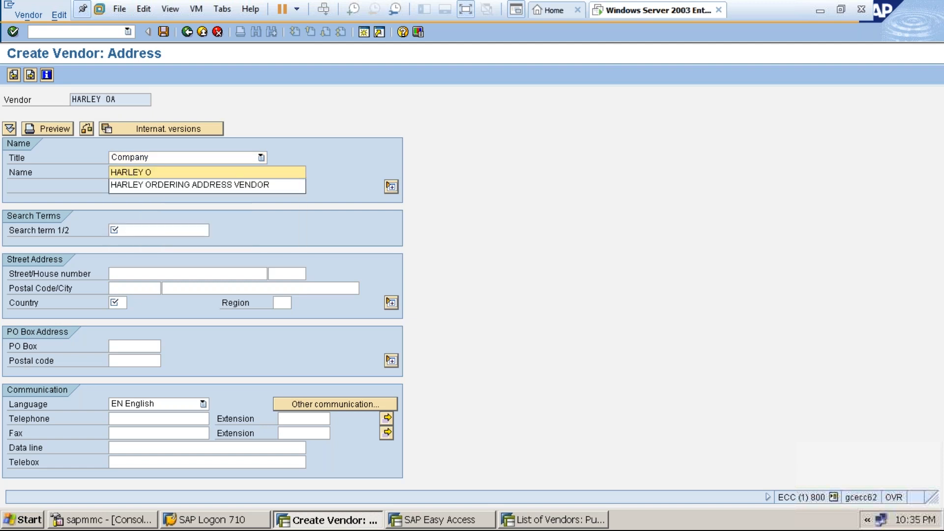
click(158, 187)
key(Tab)
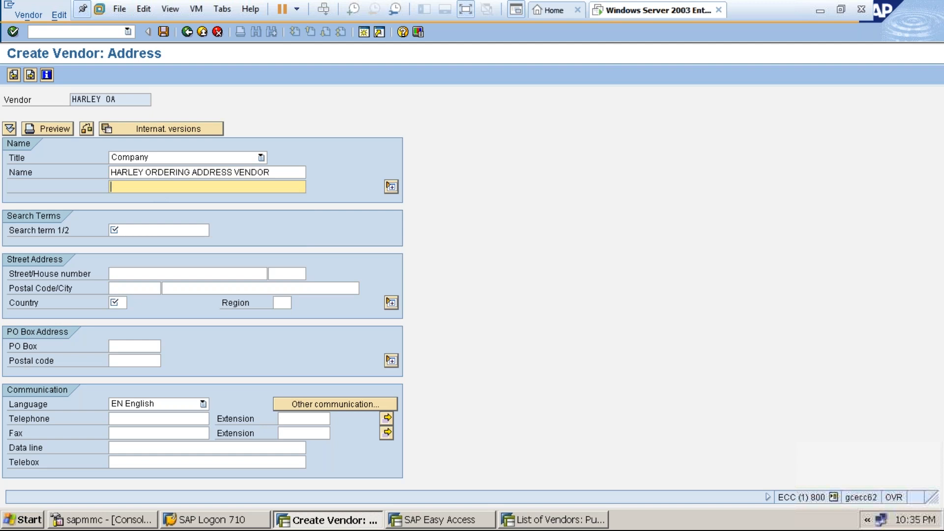
Exit vendor creation without saving and restart transaction XK01.
click(202, 31)
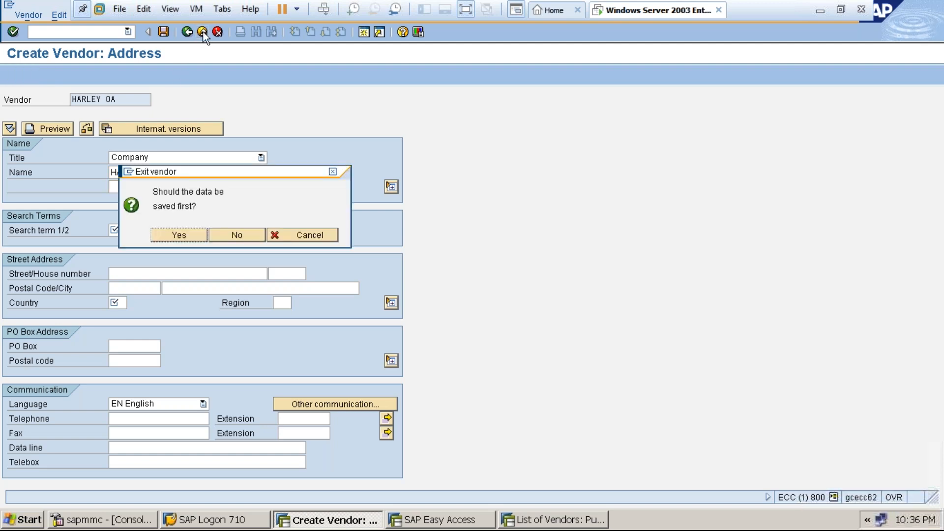
click(237, 235)
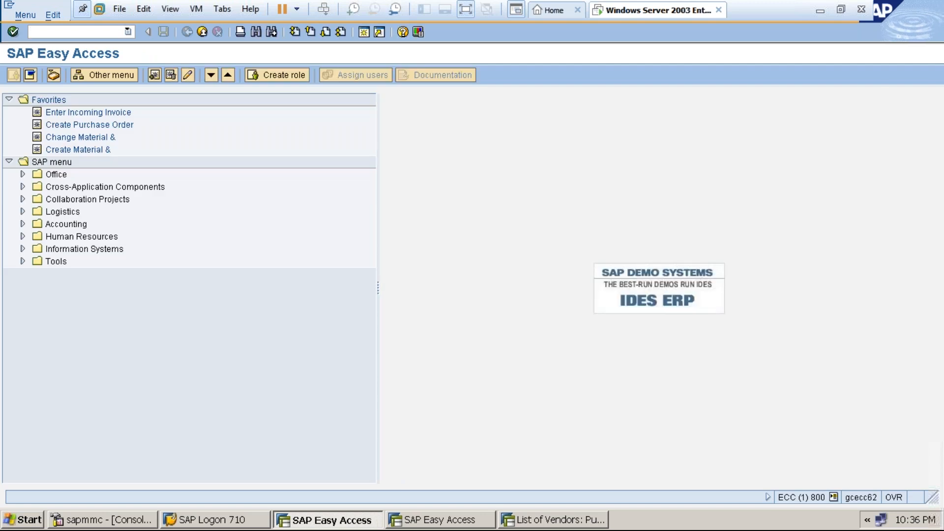
click(96, 32)
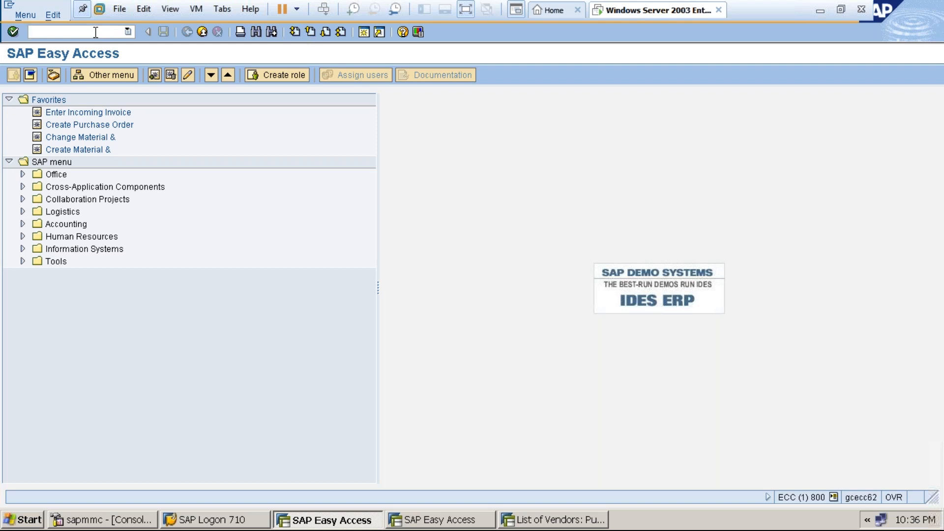
text(xk01)
key(Return)
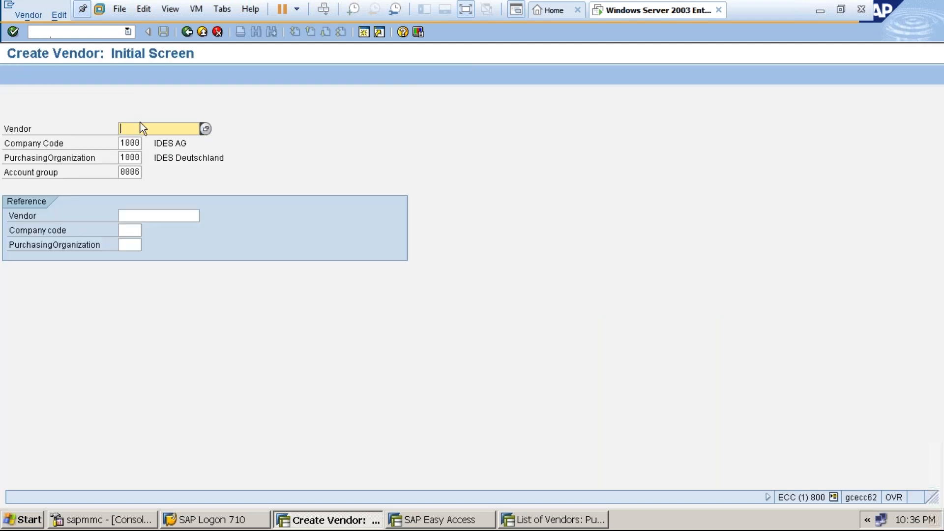
Enter vendor HARLEY OA with account group 0006 Ordering address and continue to the address screen.
click(141, 128)
click(143, 141)
click(136, 171)
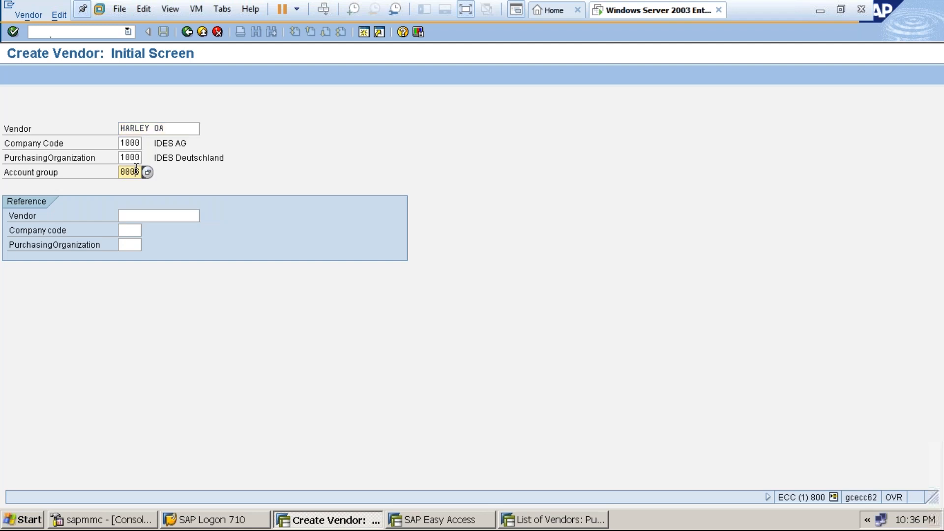
click(146, 172)
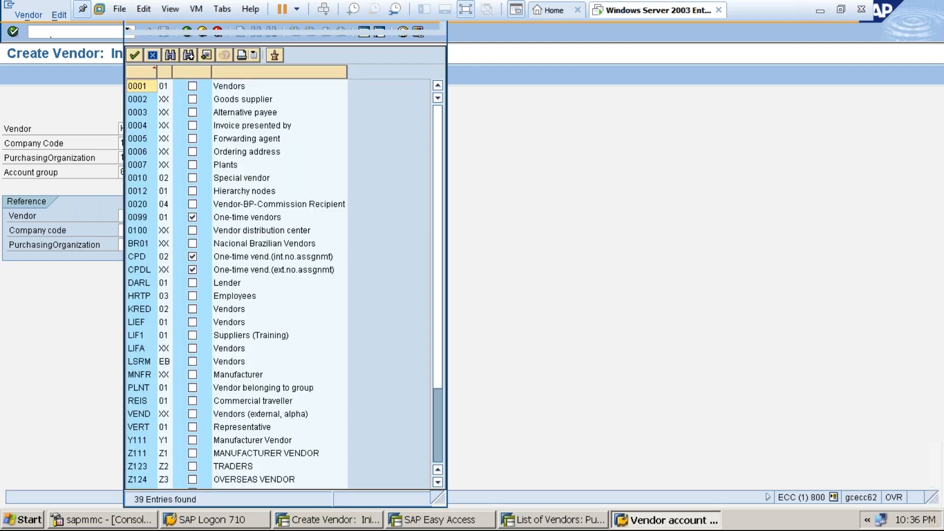
click(143, 152)
double_click(142, 152)
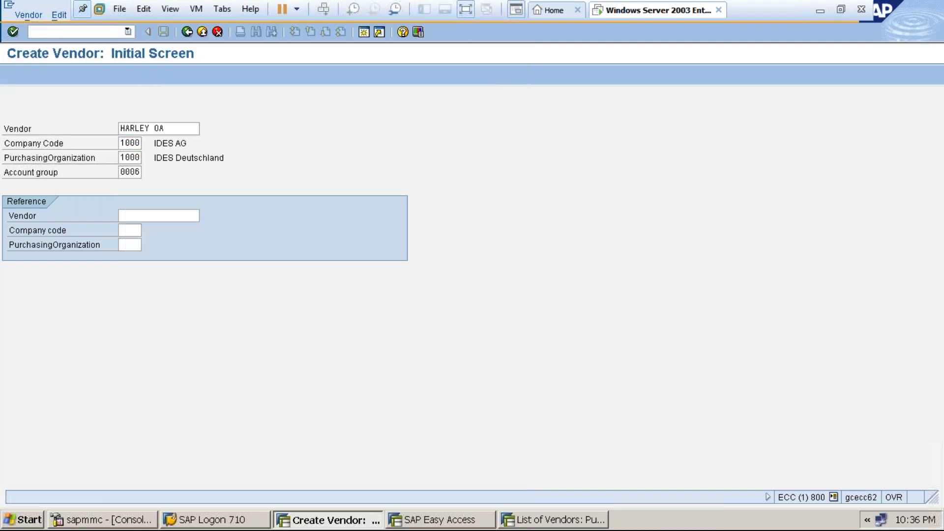
key(Return)
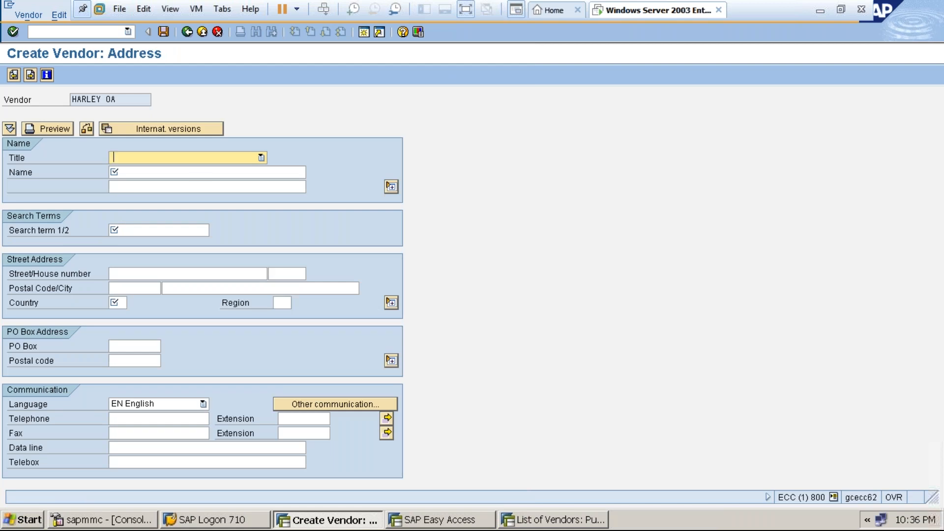
Set title Company and name HARLEY ORDERING ADDRESS VENDOR, then leave VMware full-screen mode.
click(140, 158)
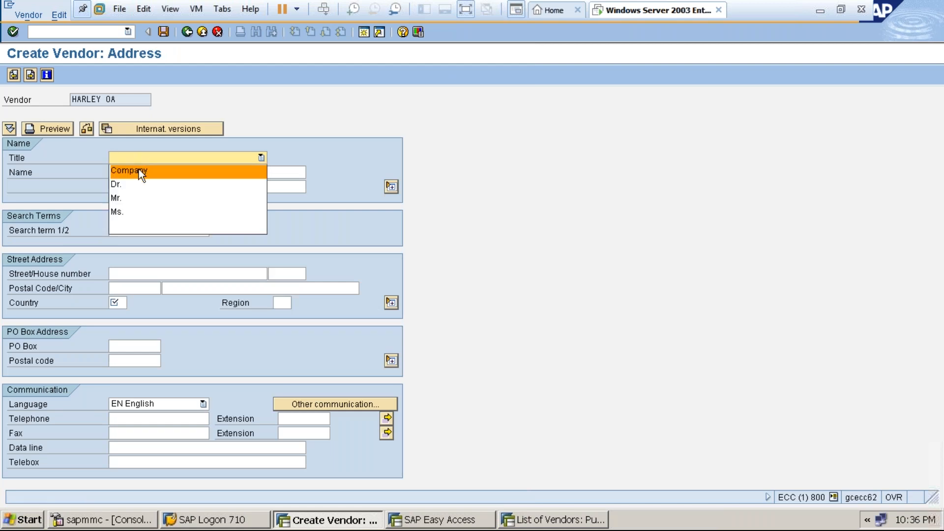
double_click(138, 170)
click(140, 185)
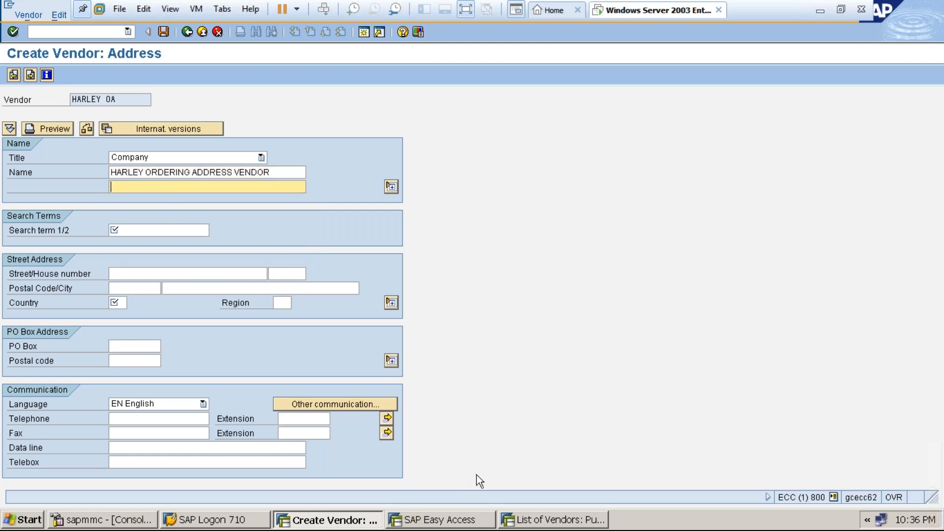
click(466, 11)
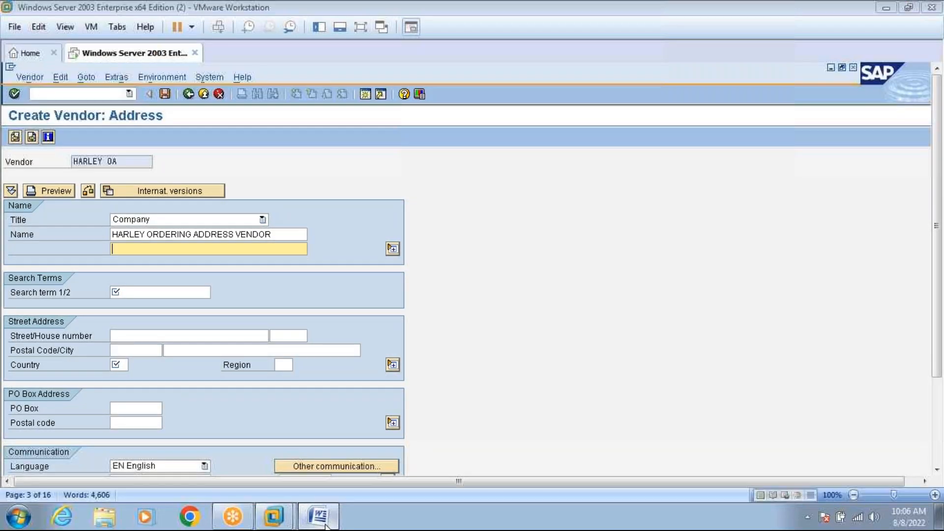
click(325, 525)
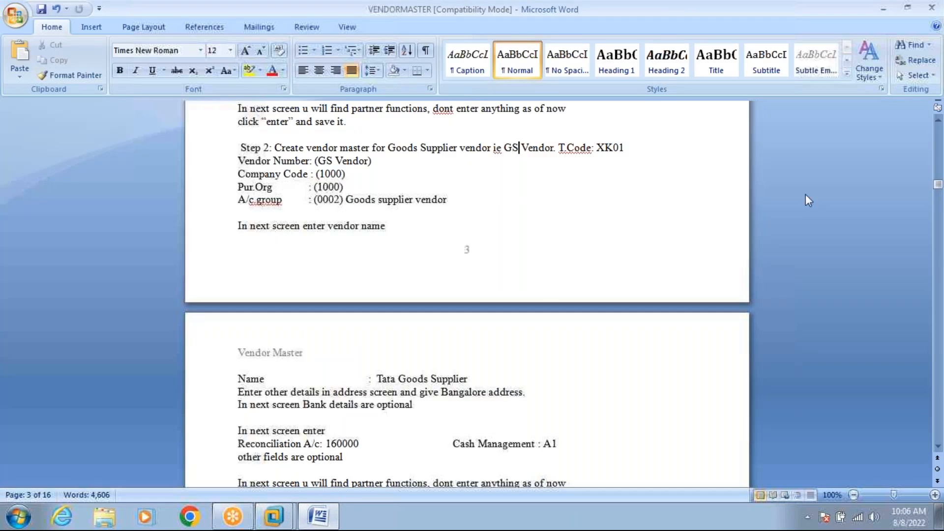
Scroll VENDORMASTER to Step 4's Hyderabad ordering-address details, then return to SAP.
drag(938, 184, 937, 195)
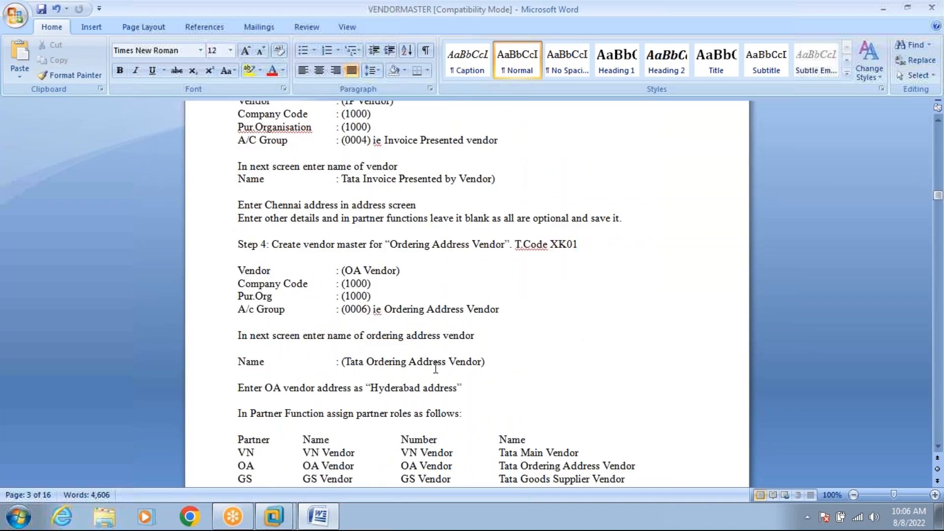
click(320, 517)
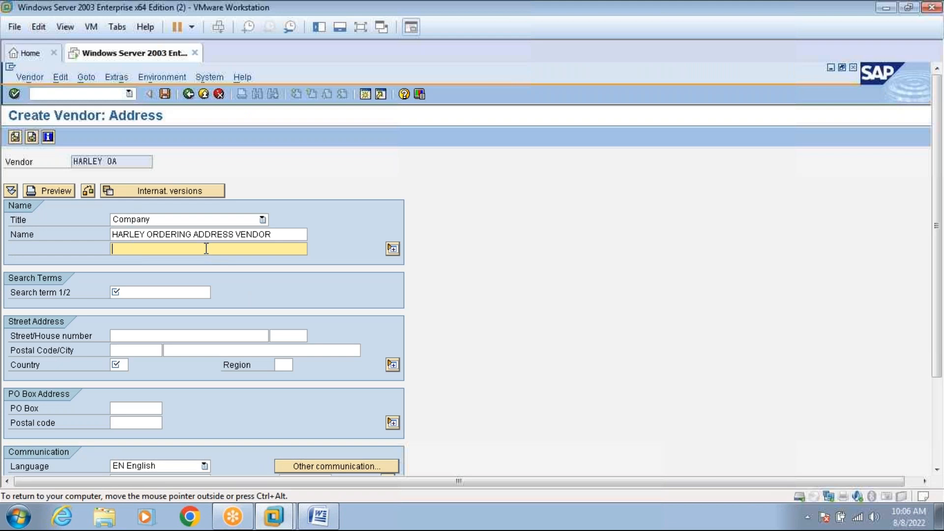
Enter name line HYDERABAD MEHDIPATNAM, search term HARLEY OA, street MEHDIPATNAM, country IN, region TG.
text(HYDERABAD MEHDIPATNAM)
click(181, 293)
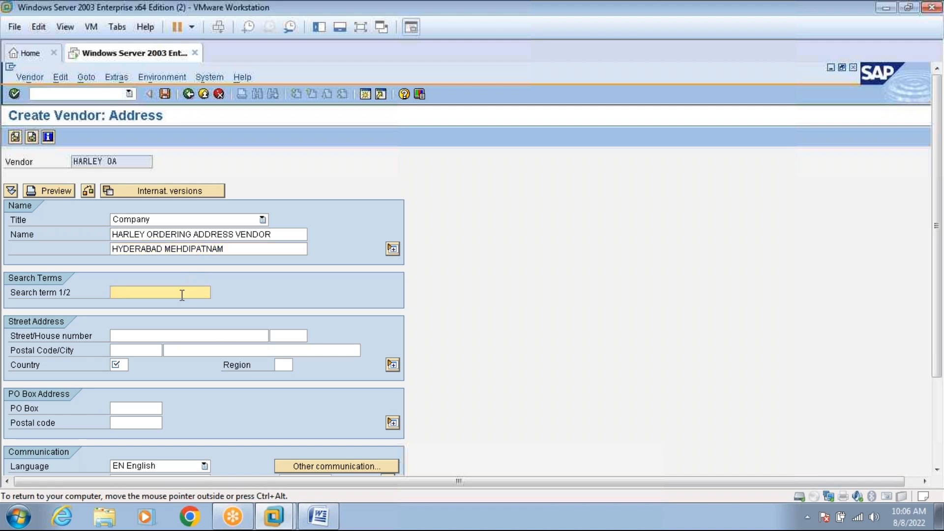
text(HARLEY OA)
click(163, 334)
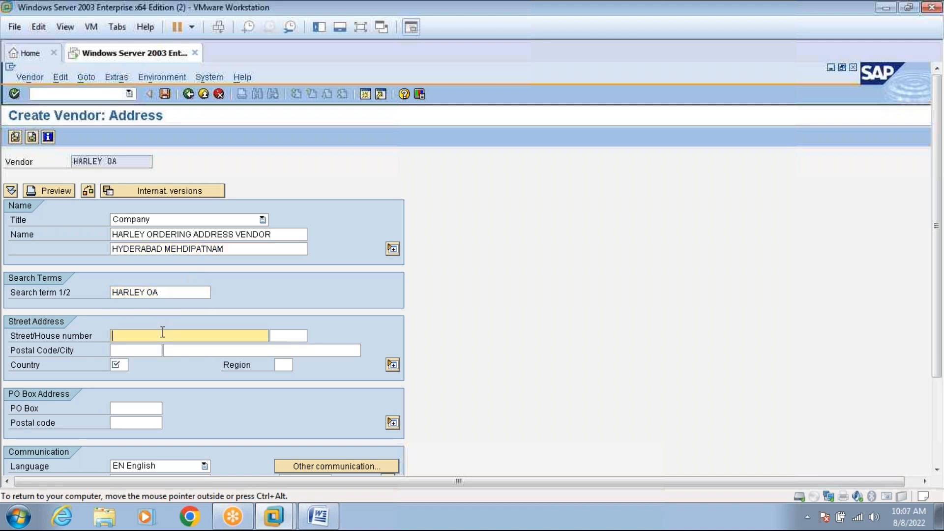
text(MEHDIPATNAM)
click(124, 366)
text(IN)
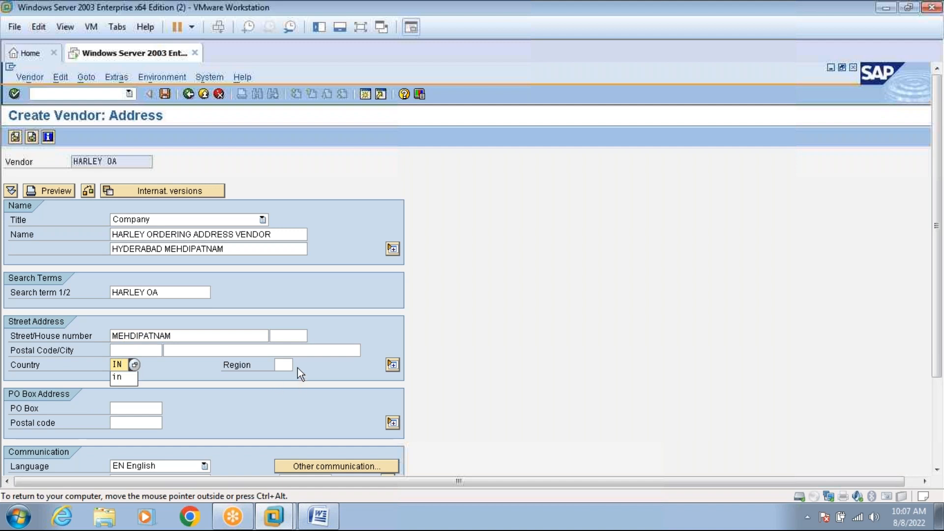
click(281, 365)
text(TG)
key(Return)
key(Return)
key(Return)
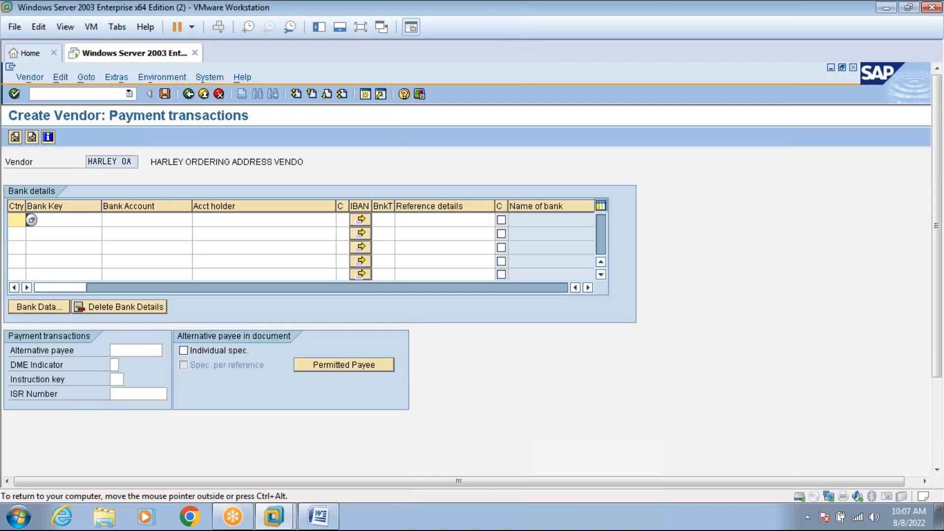
Enter bank key ICICI for country IN, the bank account number and the account holder name.
text(IN)
text(ICICI)
key(Tab)
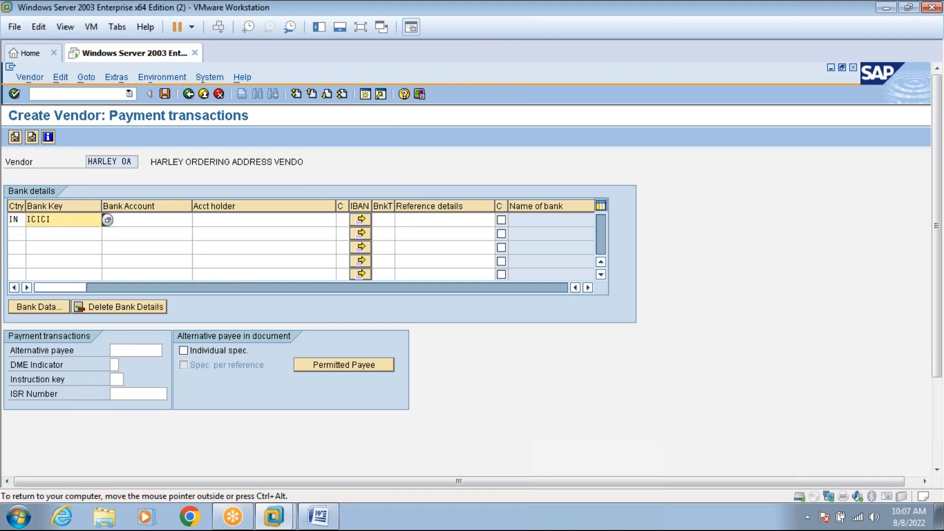
click(130, 219)
text(343434343)
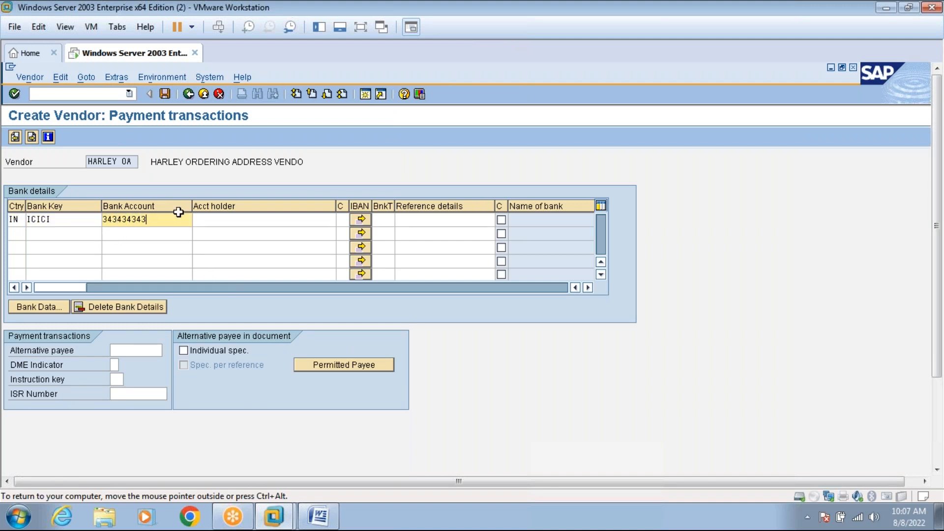
click(219, 219)
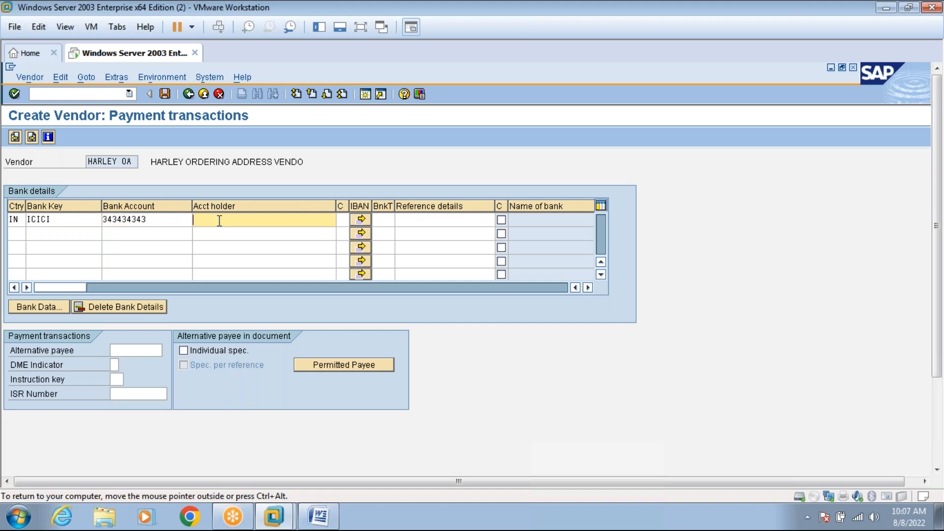
text(PRAKASH)
Set reconciliation account 160000, cash management group a1 and order currency EUR.
click(29, 140)
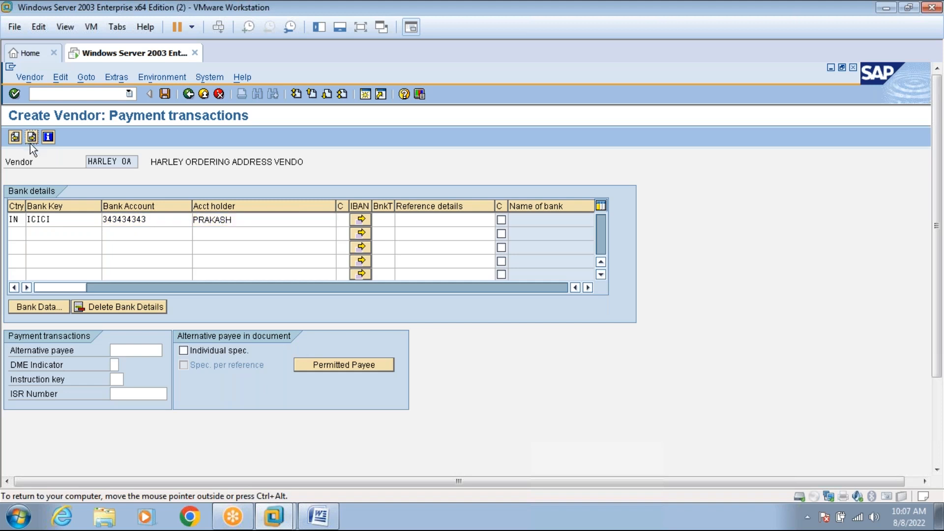
key(BackSpace)
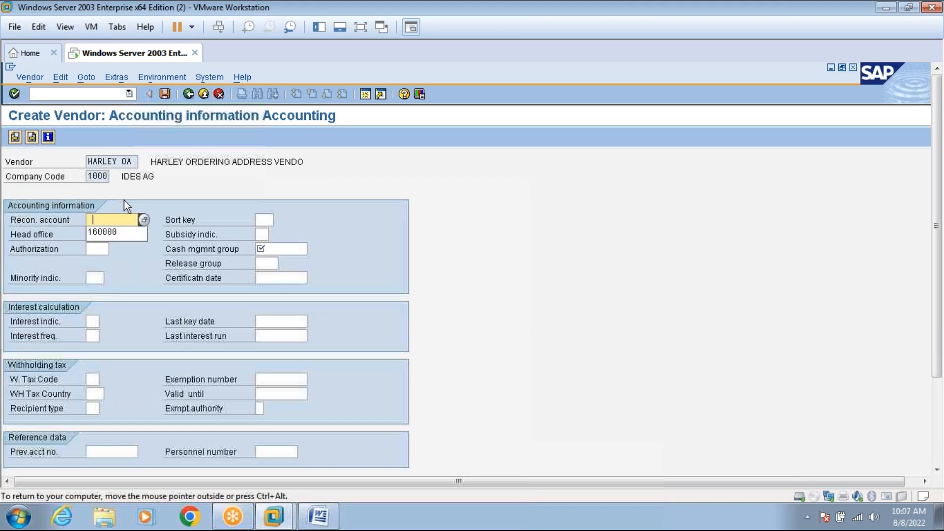
click(110, 234)
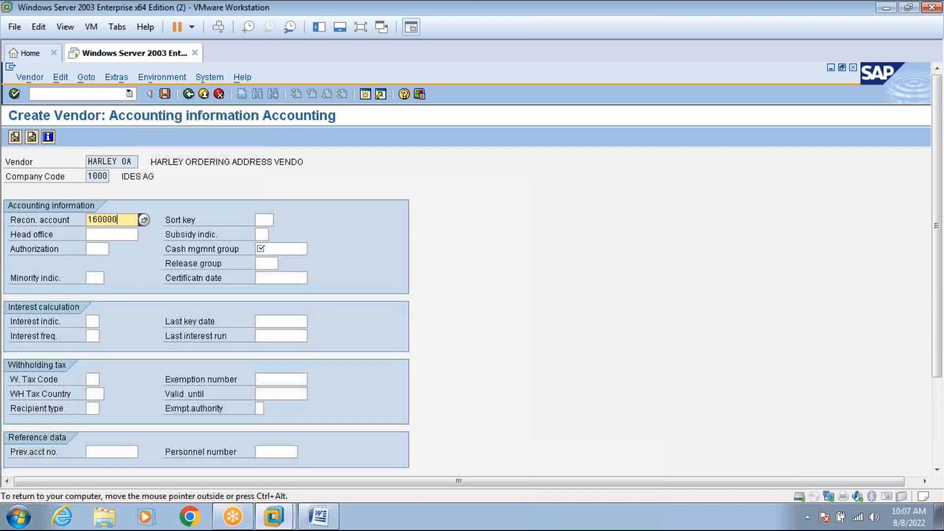
click(258, 249)
click(270, 262)
key(Return)
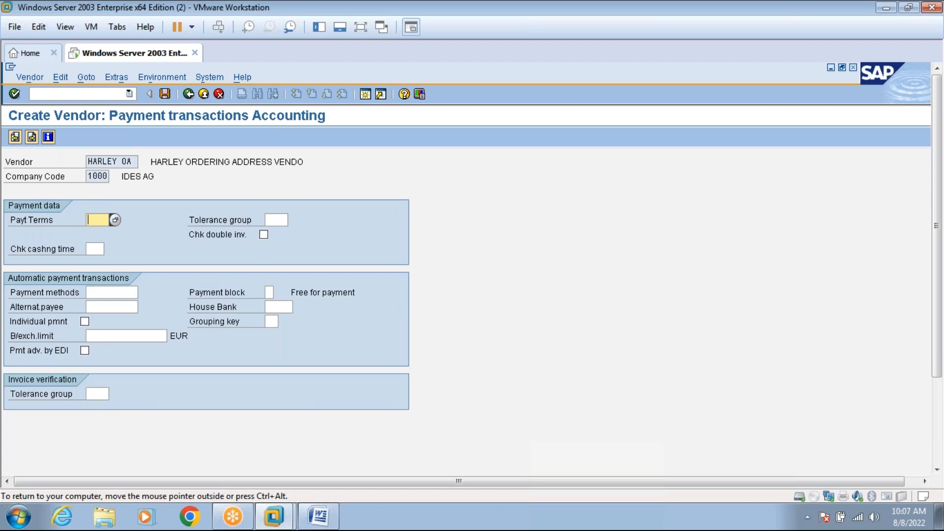
key(Return)
key(Return)
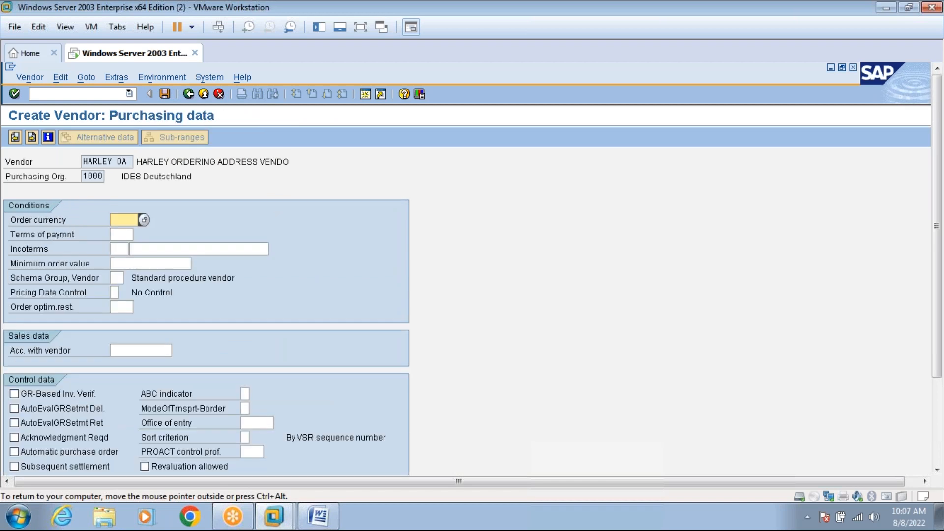
text(EUR)
key(Return)
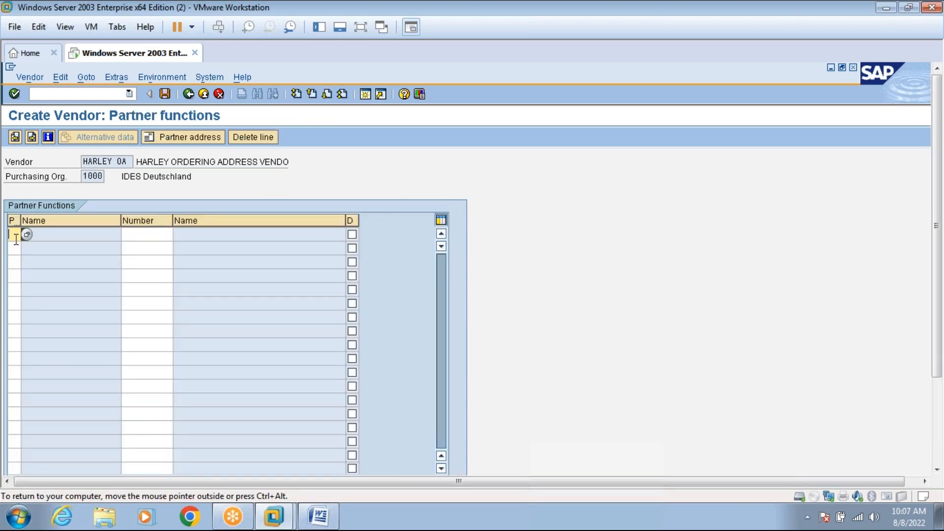
Enter partner function VN in row 1 and browse earlier entries for its partner number.
text(VN)
click(154, 231)
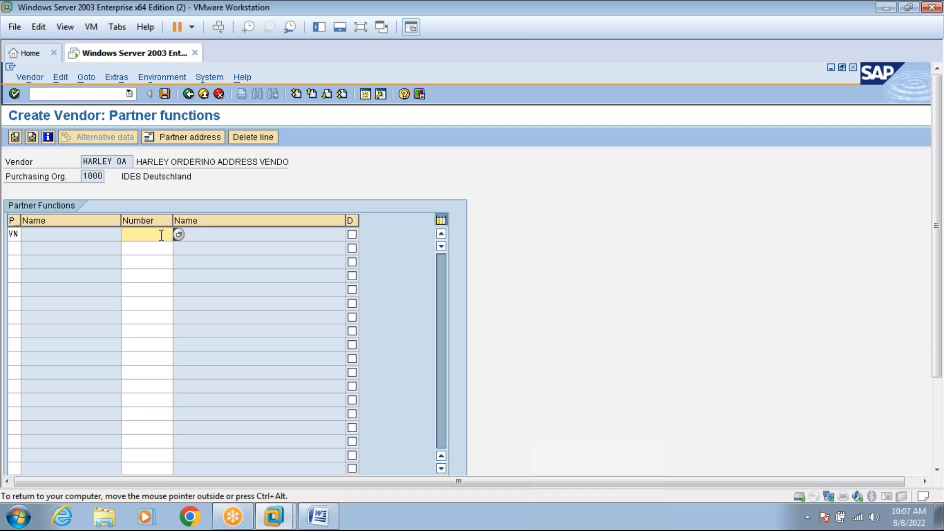
text(1)
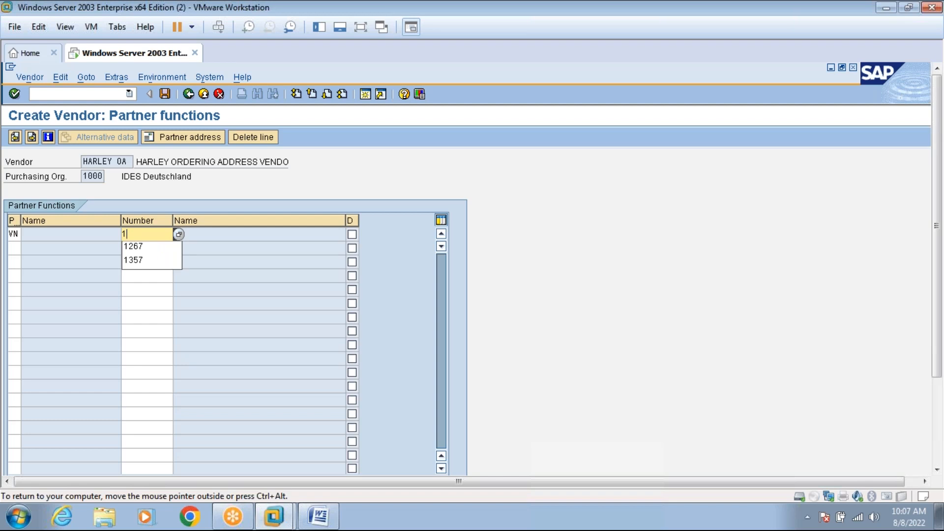
key(BackSpace)
key(Down)
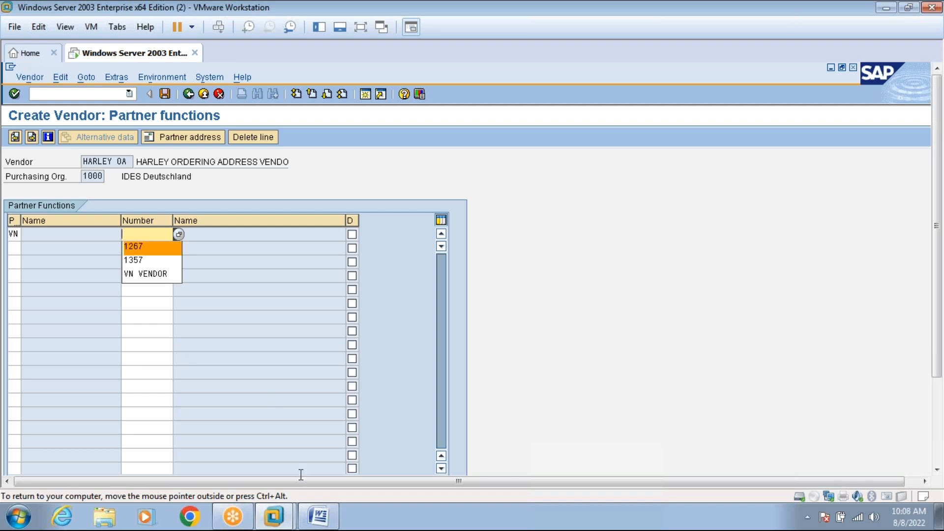
Check the VENDORMASTER notes in Word, then set the VN partner's number to vendor 1357.
mouse_move(318, 514)
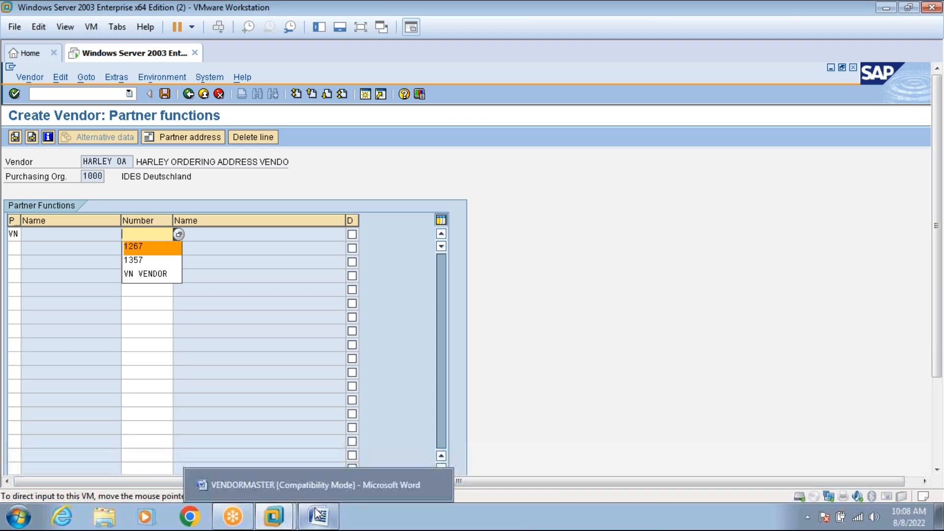
click(318, 515)
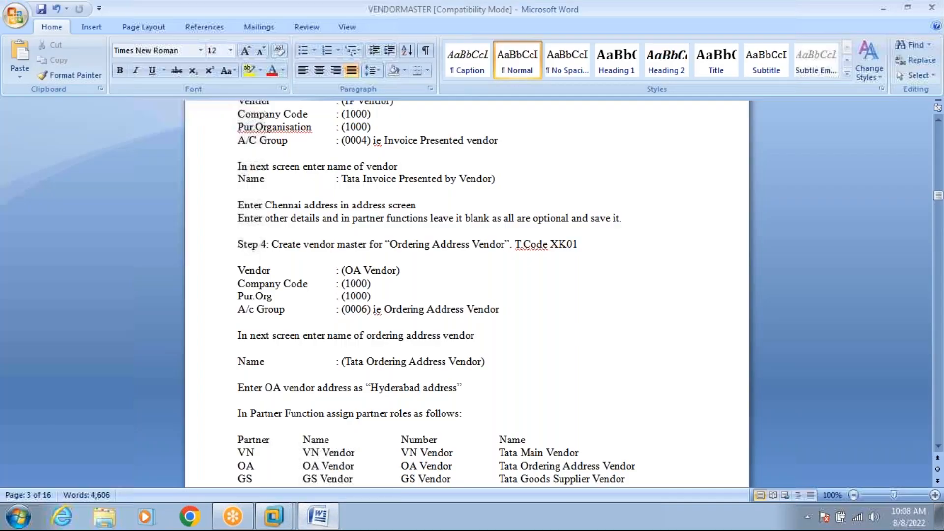
drag(938, 199, 940, 183)
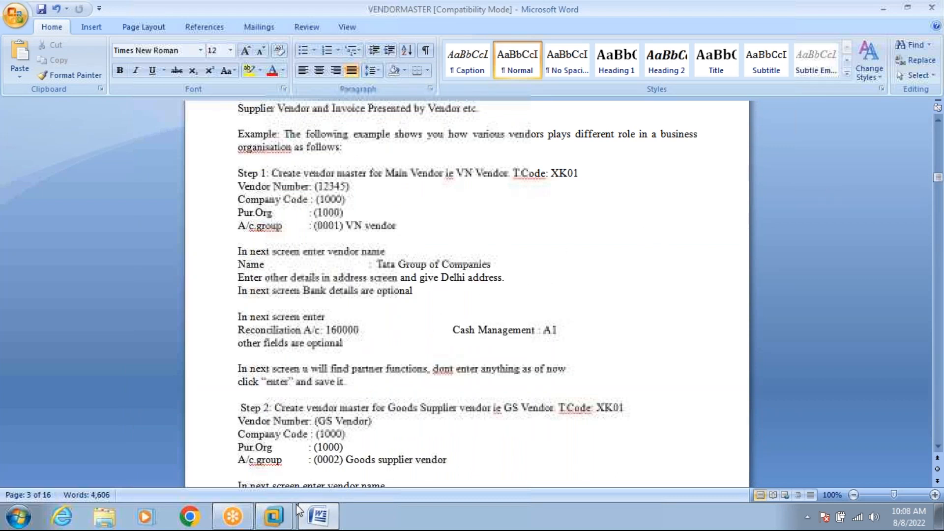
mouse_move(289, 521)
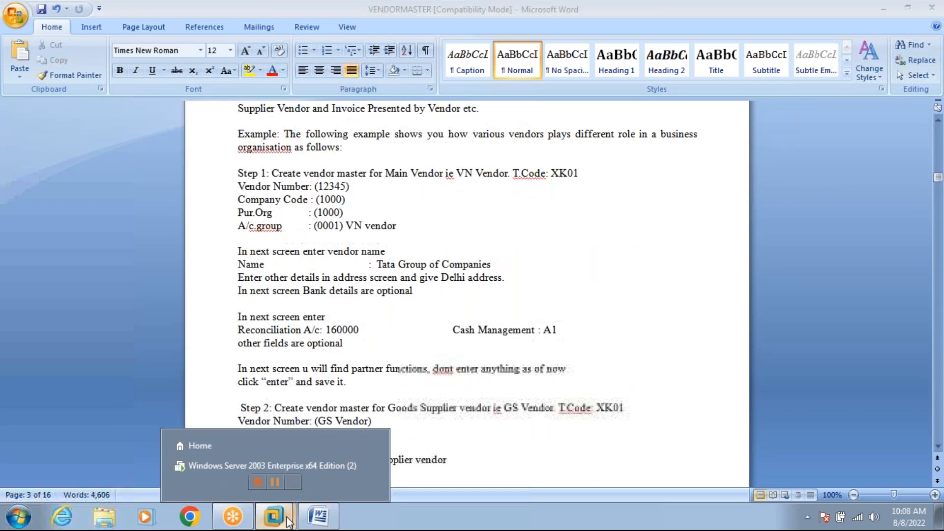
click(270, 465)
click(141, 258)
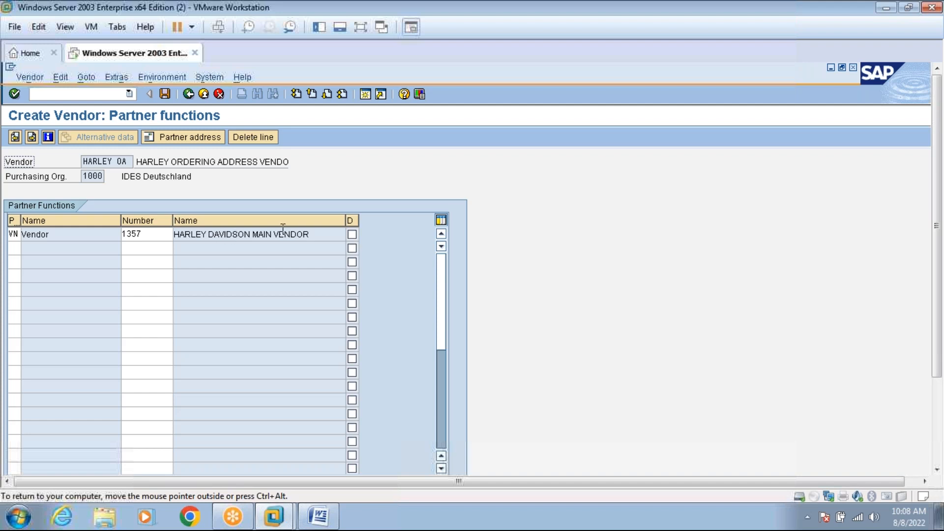
Add a second partner row with role GS (Goods Supplier) and number 2929.
click(15, 248)
text(IP)
click(139, 249)
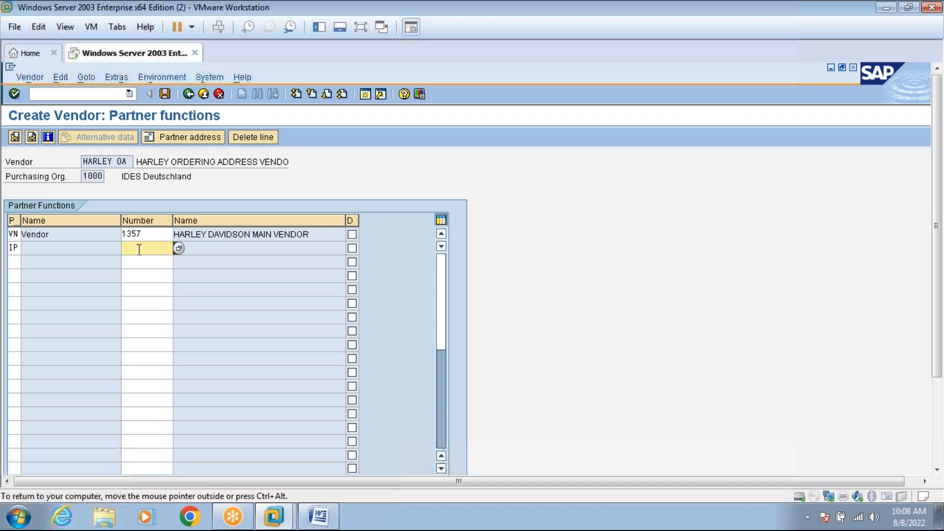
click(178, 248)
click(323, 515)
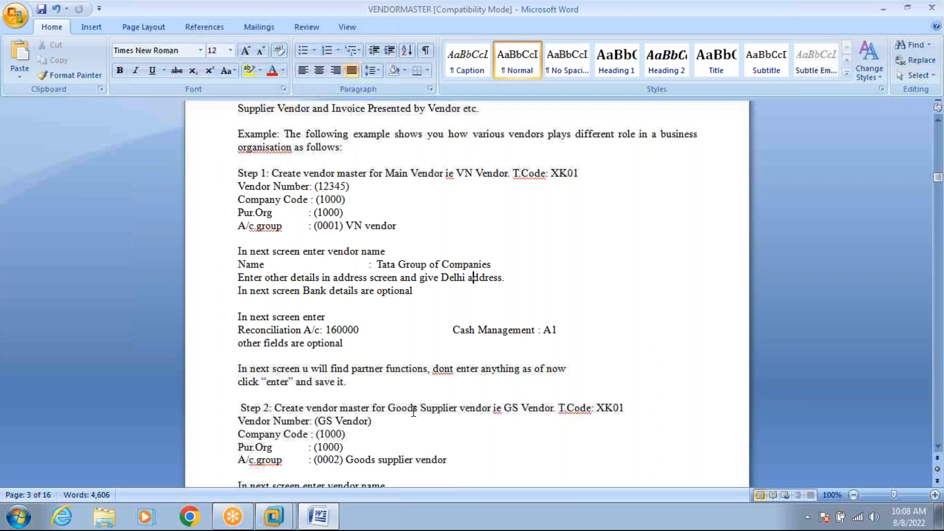
click(324, 517)
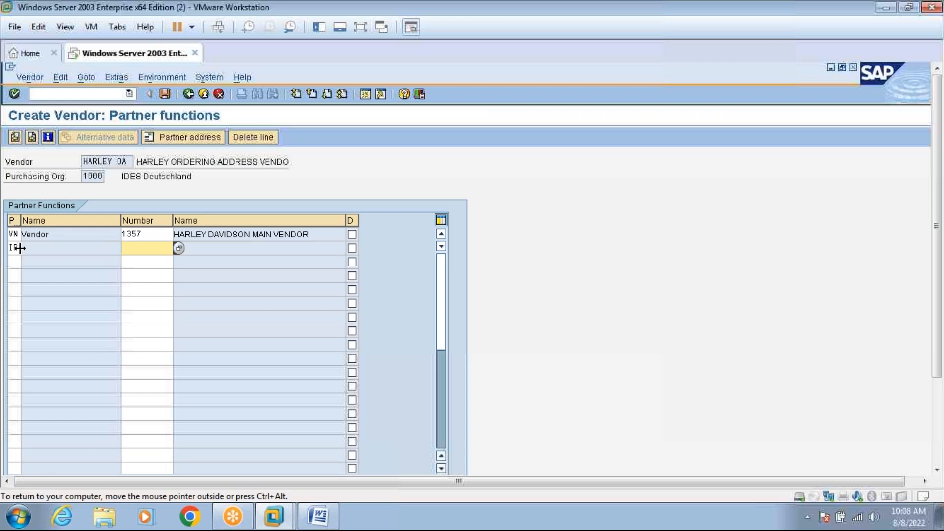
click(18, 247)
key(BackSpace)
key(BackSpace)
text(GS)
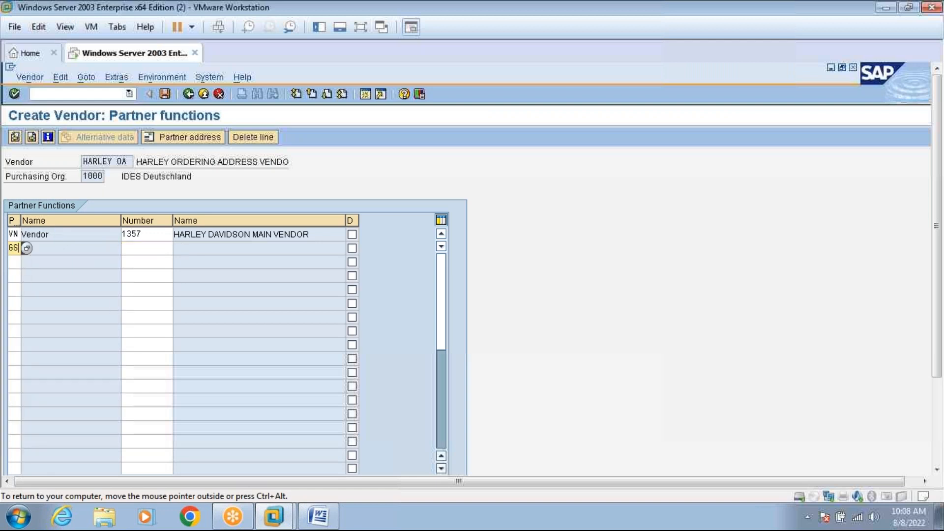
click(141, 252)
text(2929)
key(Return)
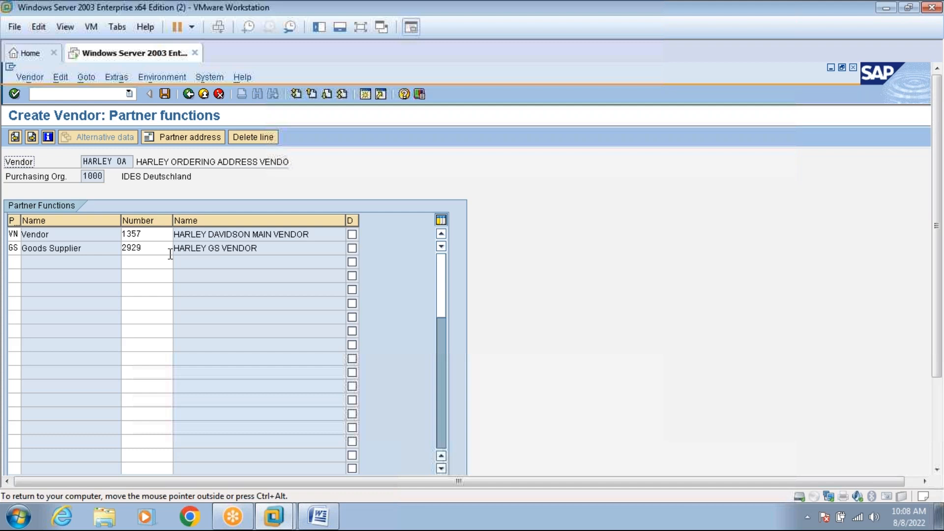
After checking the Word notes, add a third partner row with role IP and number 1267.
click(17, 262)
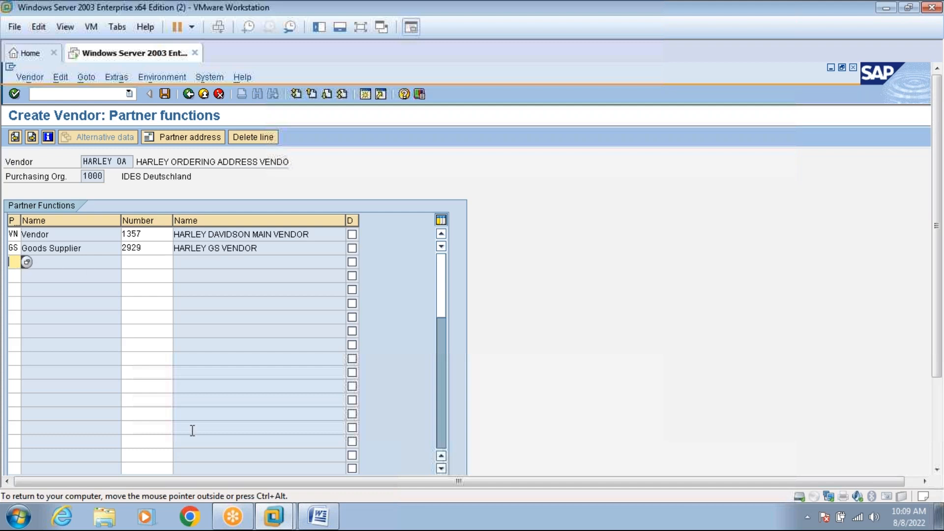
click(318, 516)
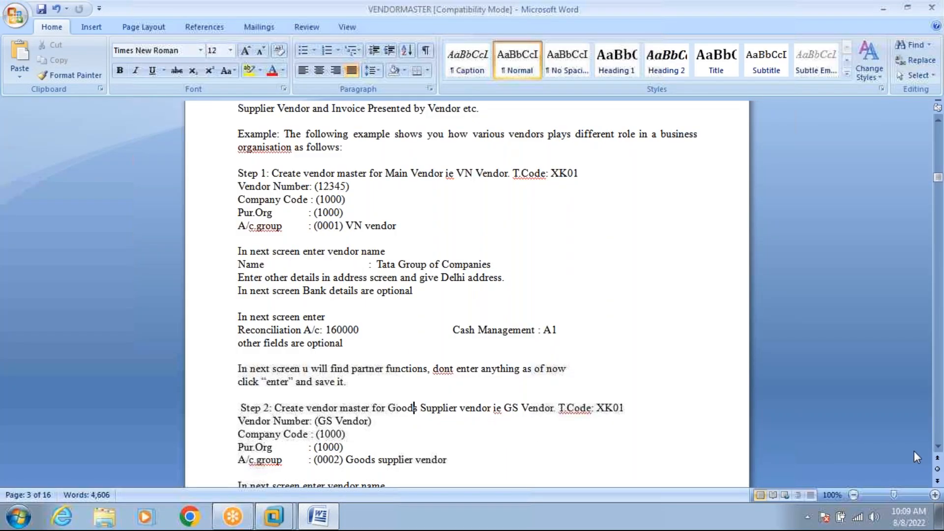
drag(937, 449, 937, 449)
triple_click(930, 446)
double_click(930, 445)
click(317, 517)
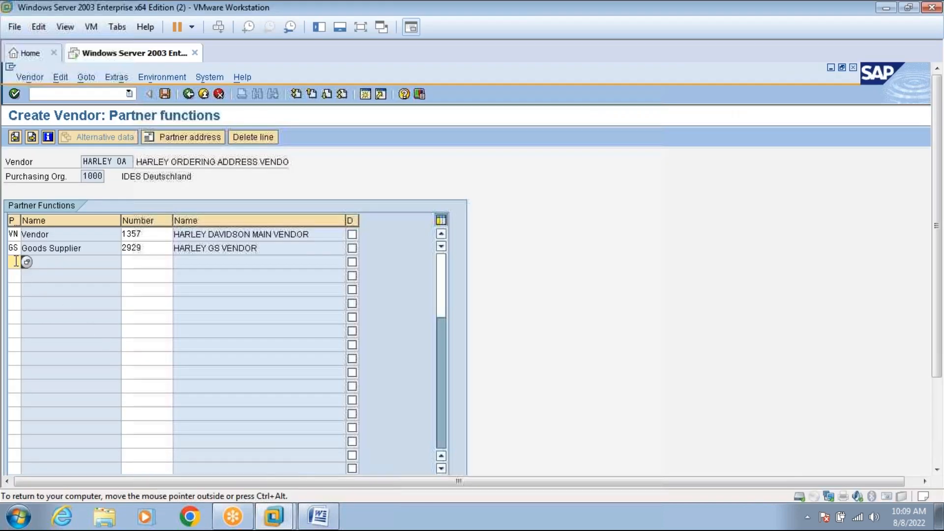
text(IP)
click(146, 263)
text(1)
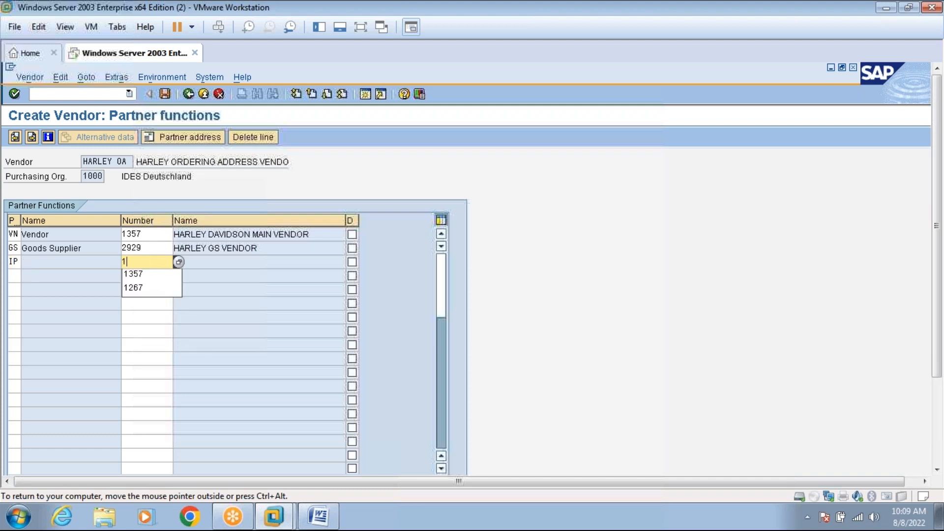
text(267)
key(Return)
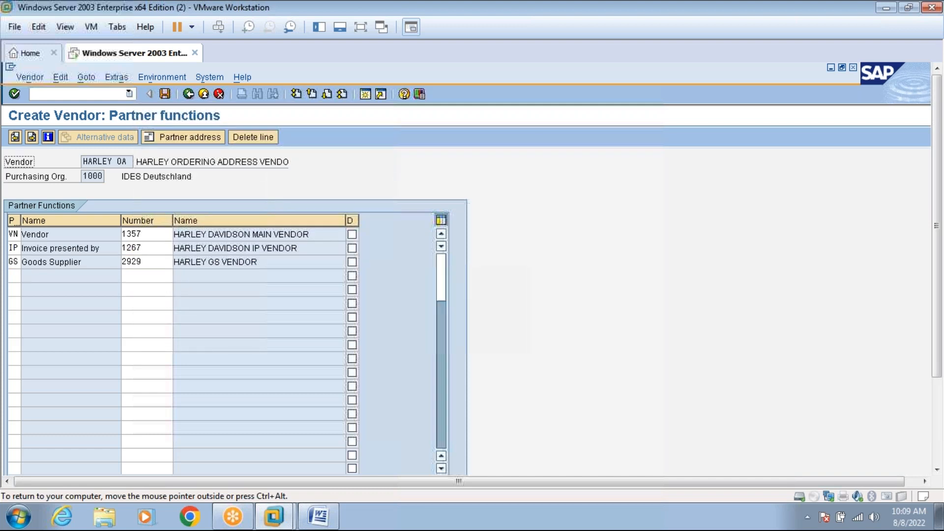
click(151, 263)
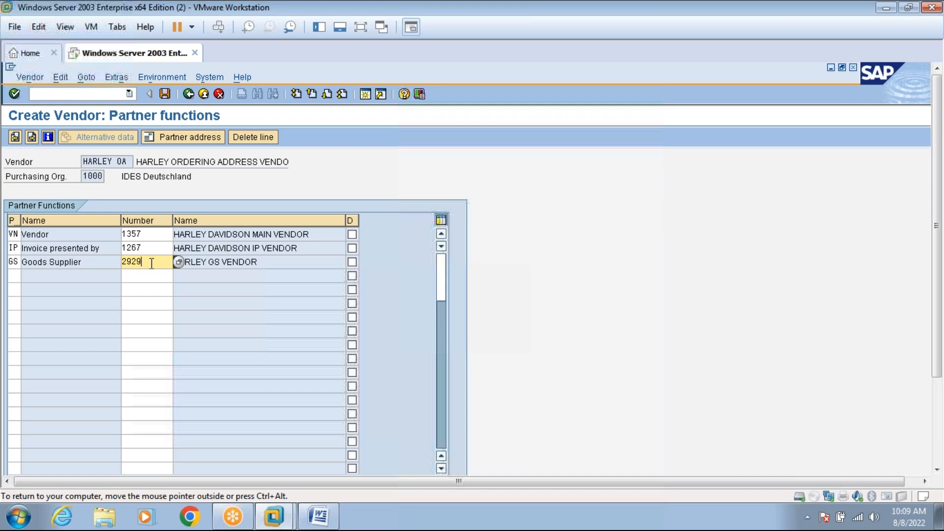
Add a fourth partner row OA with number HARLEY OA and end data entry.
click(14, 276)
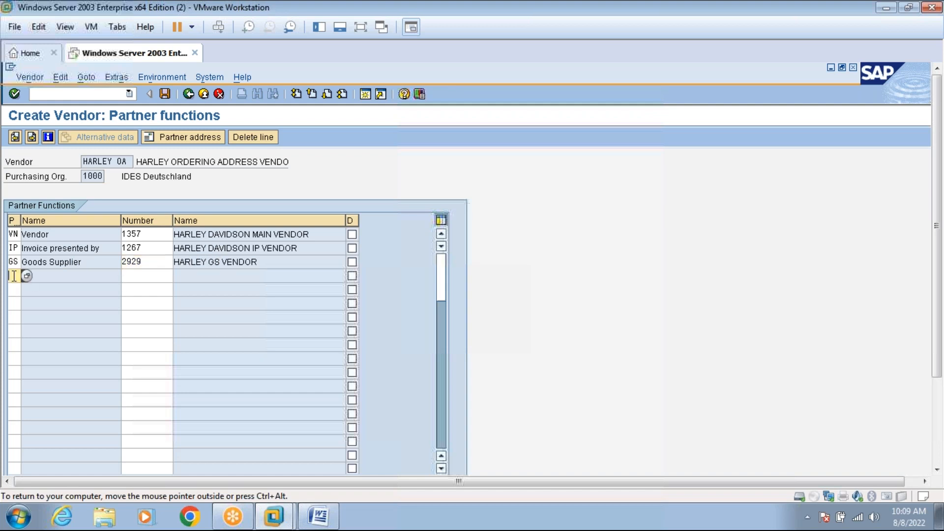
text(OA)
click(143, 275)
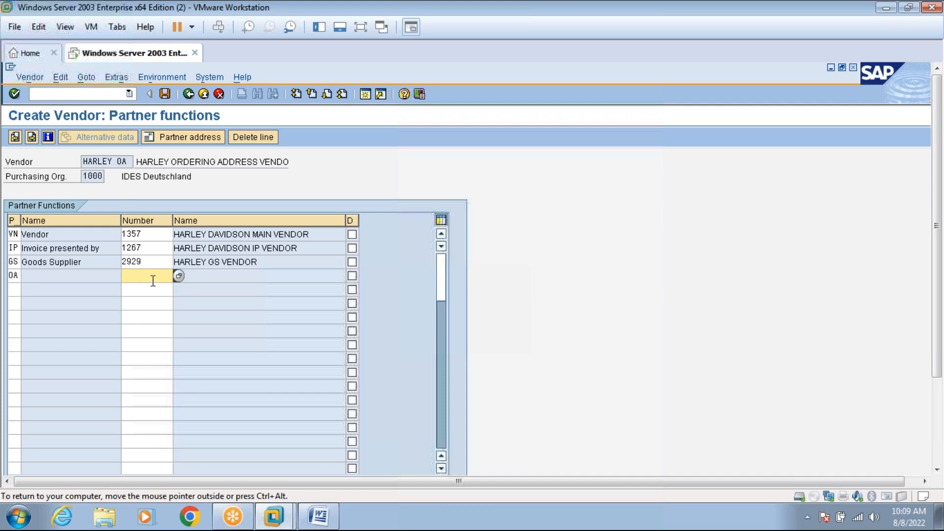
text(HARLEY OA)
key(Return)
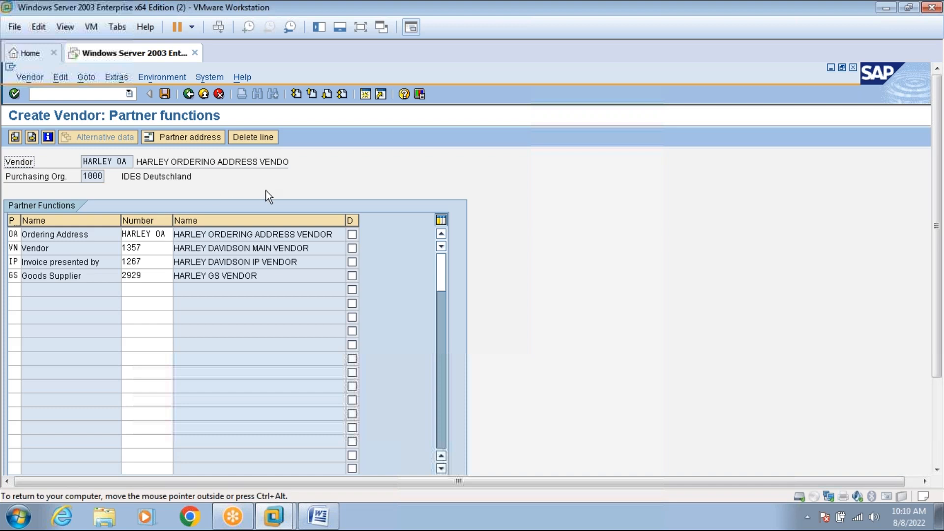
key(Return)
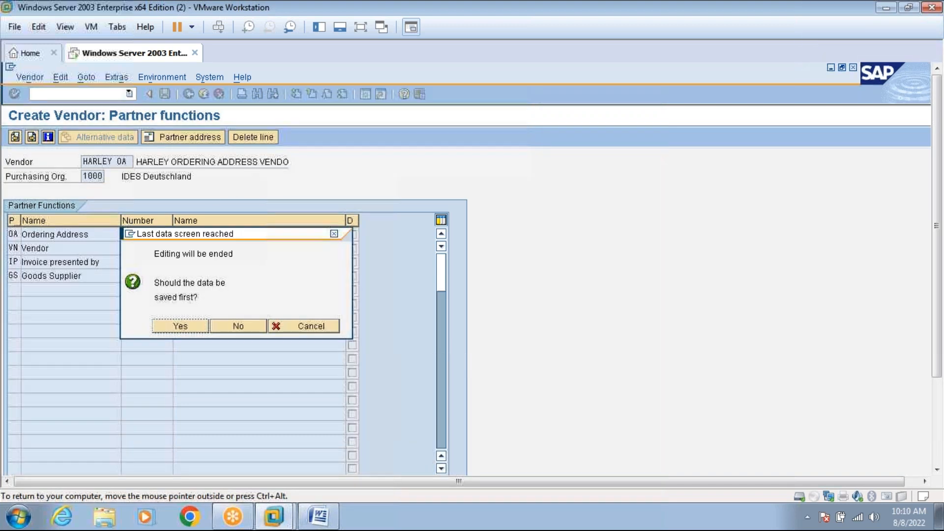
Confirm saving vendor HARLEY OA, then move to the List of Vendors window and the Word notes.
click(180, 326)
click(360, 27)
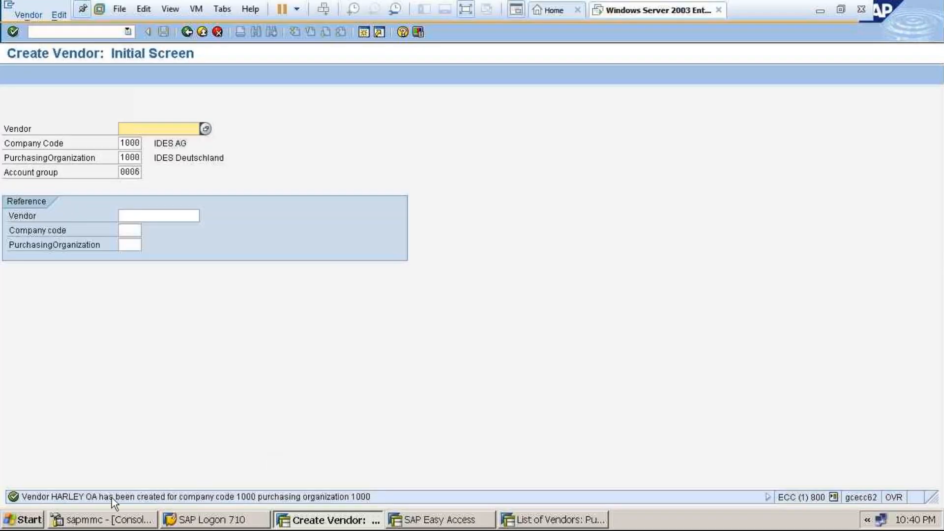
click(533, 520)
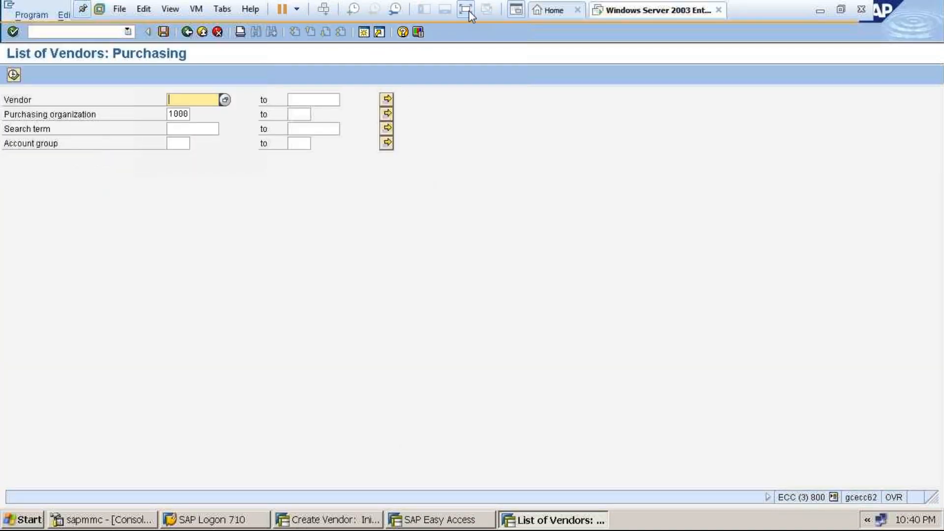
click(468, 8)
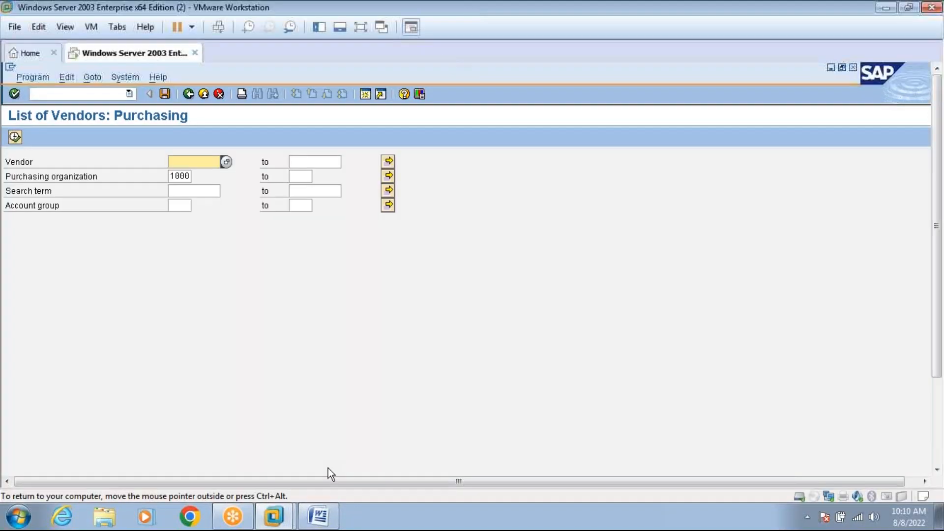
click(318, 517)
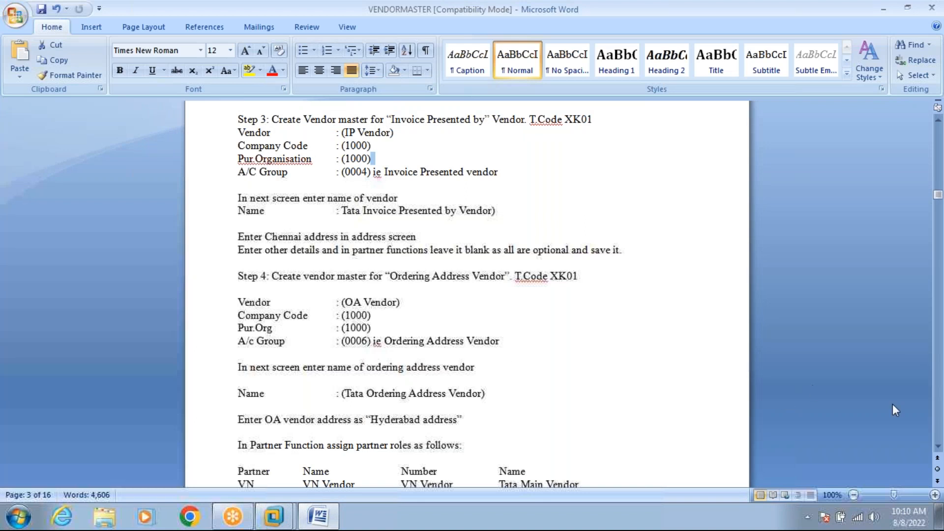
Scroll the Word vendor notes down to Step 5.
scroll(939, 450, down, 2)
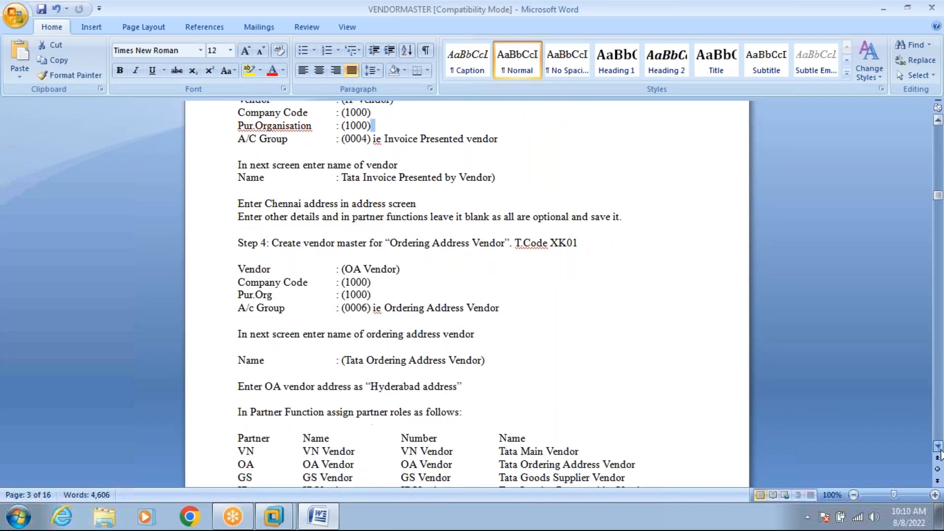
scroll(938, 449, down, 3)
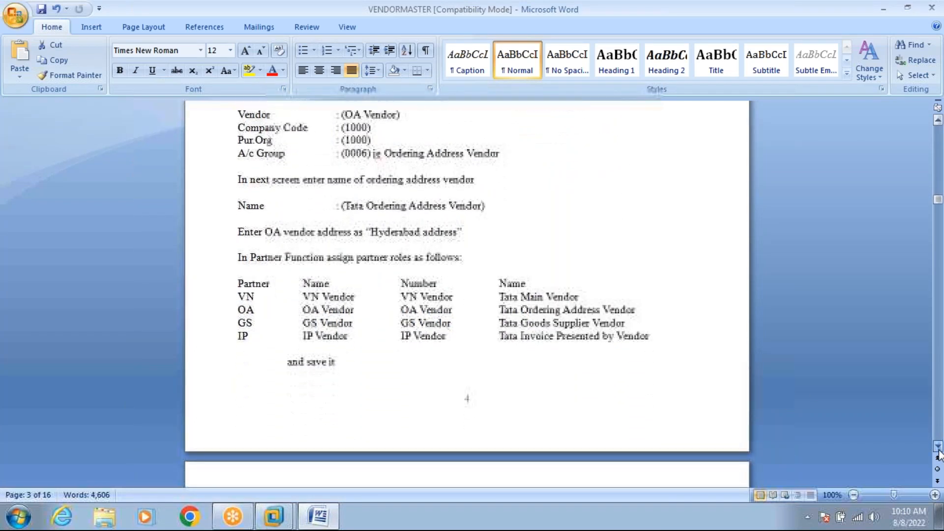
scroll(939, 452, down, 6)
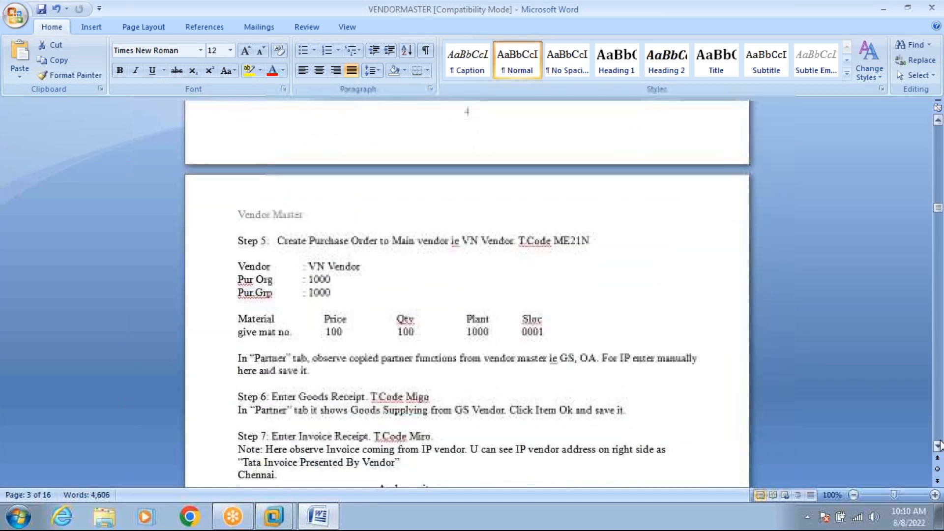
click(938, 445)
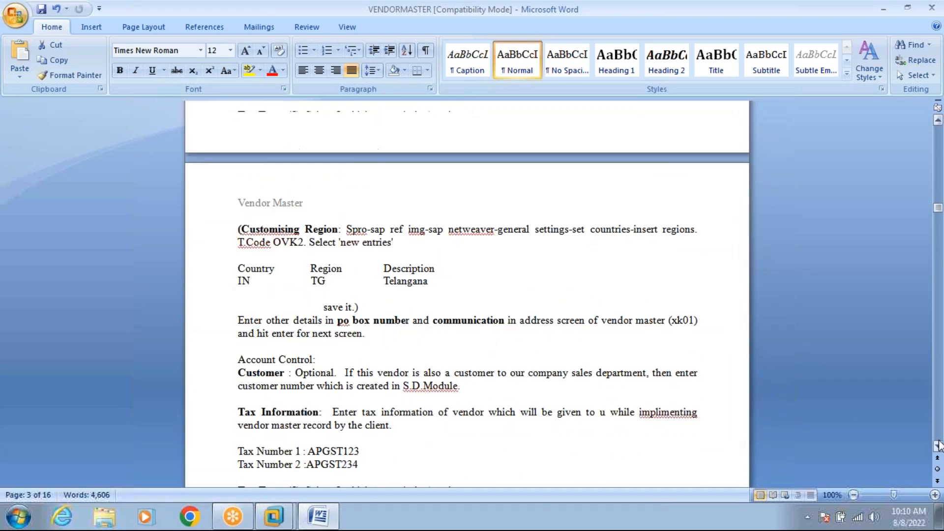
click(937, 159)
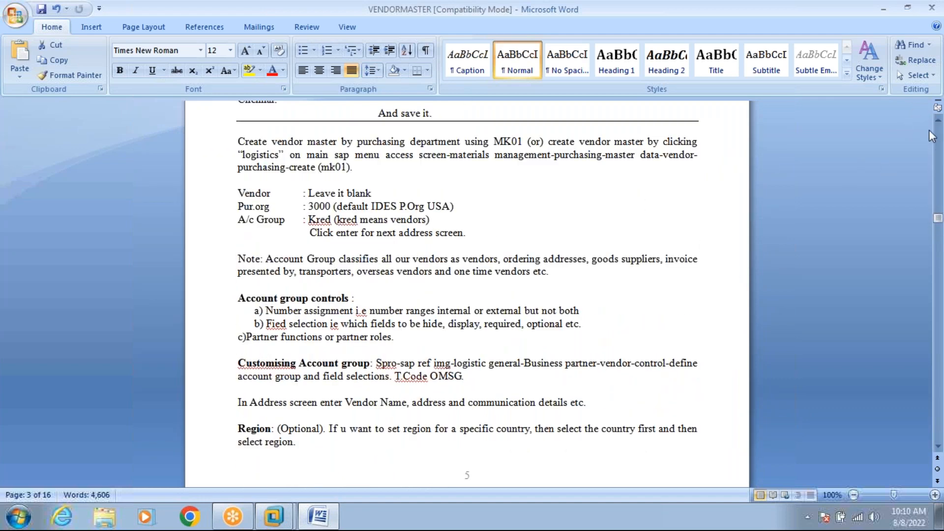
click(939, 153)
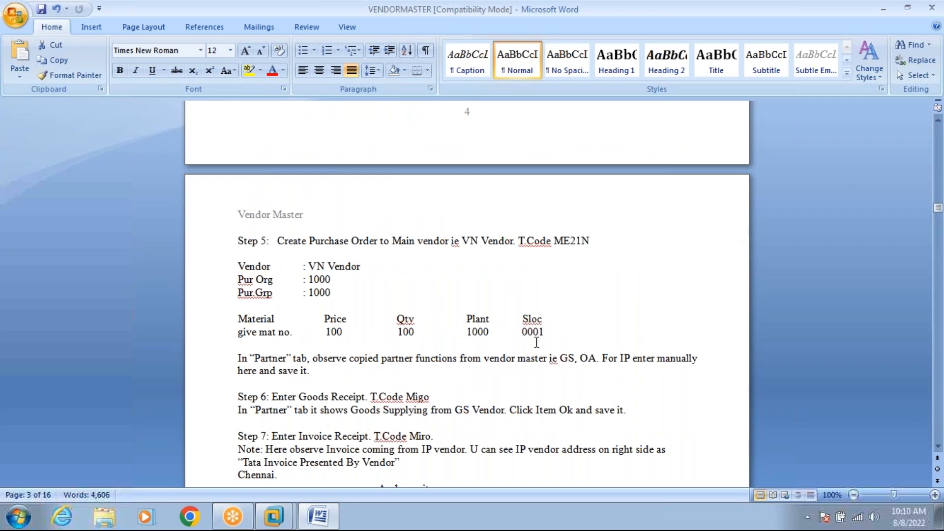
Exit the SAP vendor list and start transaction ME21N to create a purchase order.
mouse_move(285, 516)
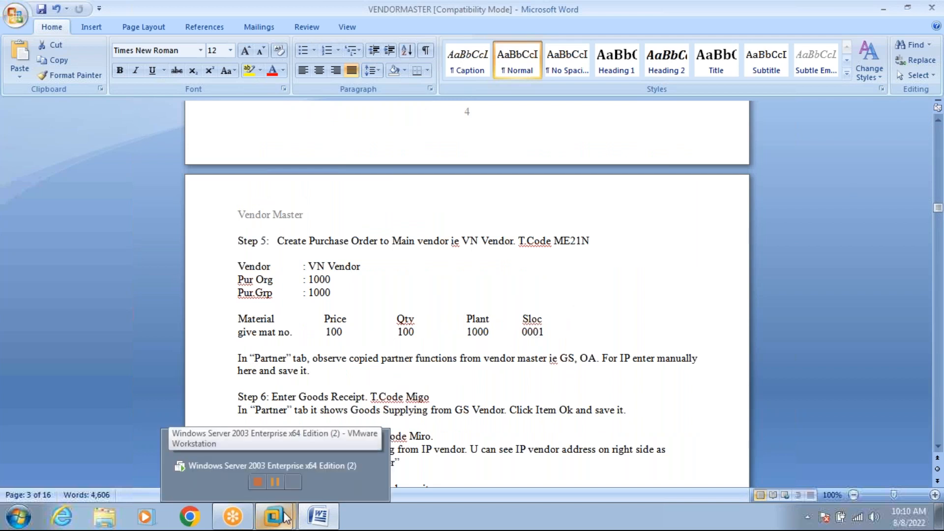
click(273, 464)
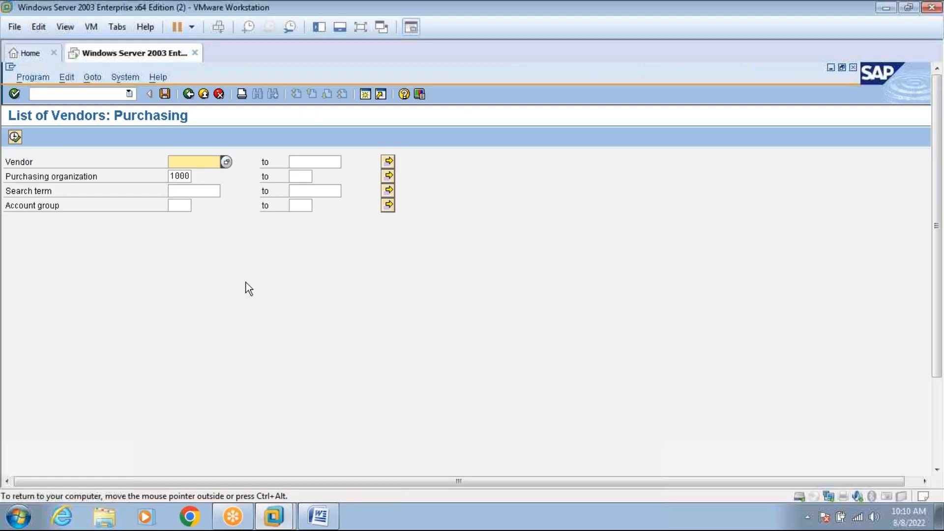
click(204, 94)
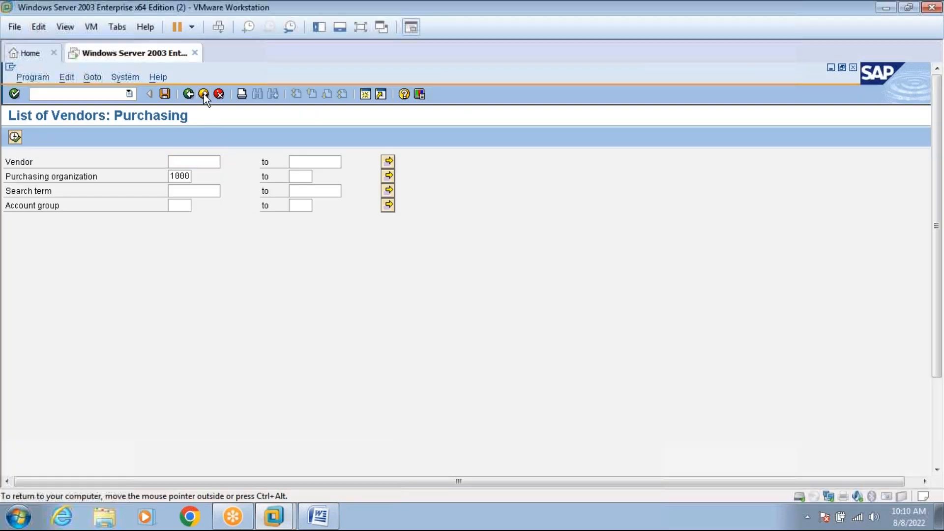
text(ME21N)
key(Return)
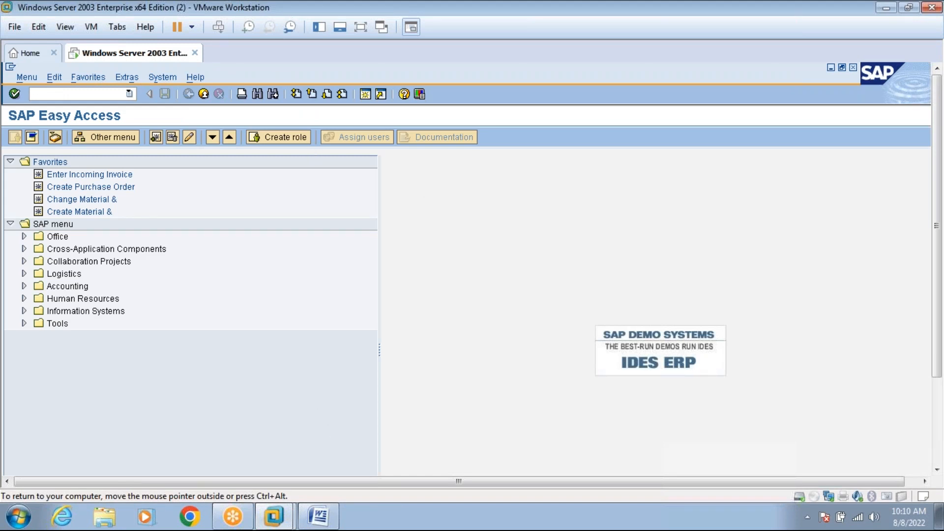
Consult the Word vendor master notes for the purchase order's organizational data.
click(319, 516)
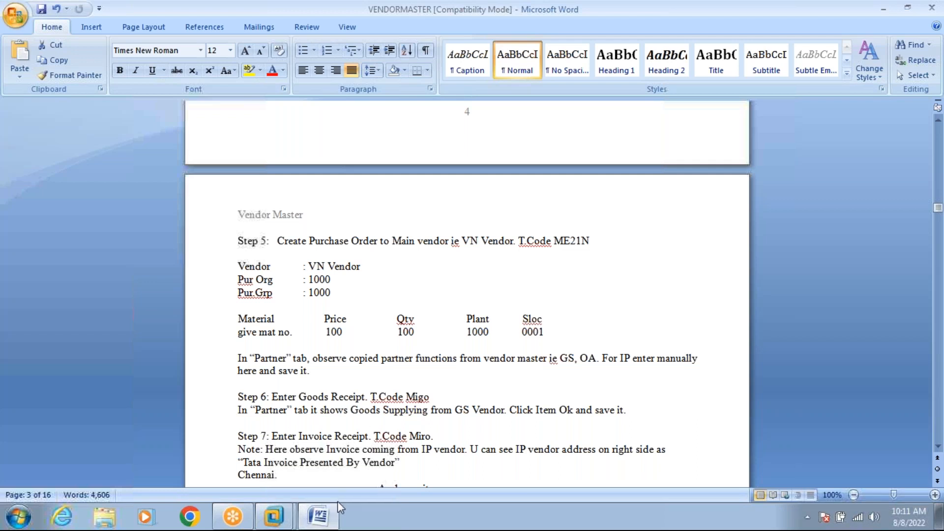
click(329, 523)
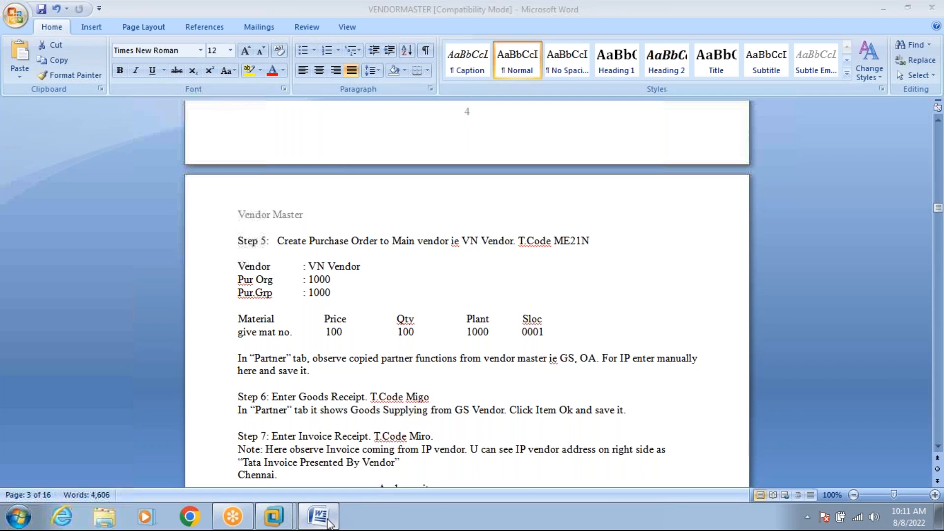
click(329, 523)
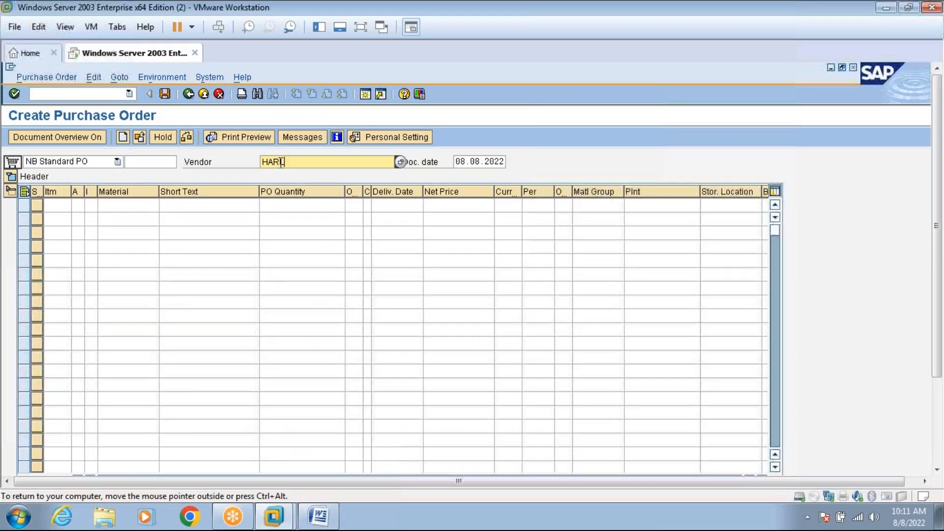
click(321, 520)
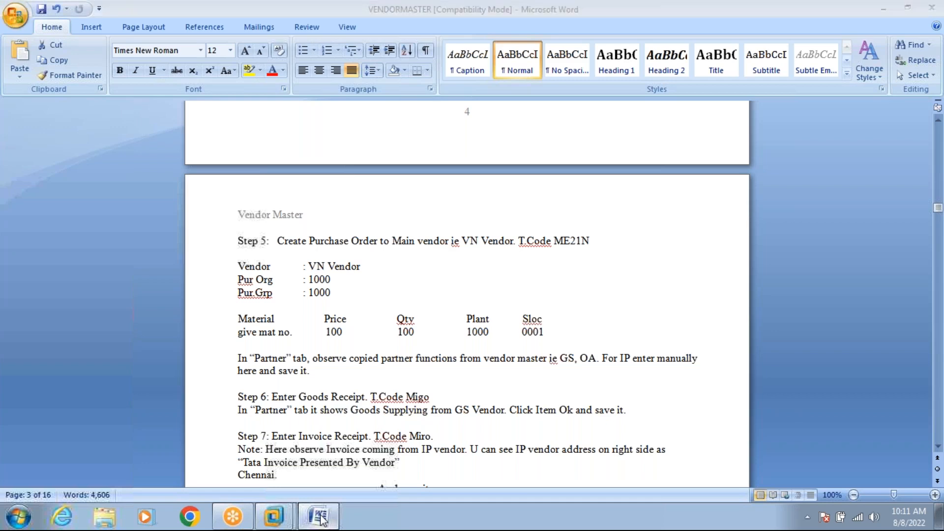
click(320, 519)
Enter purchasing organization 1000 and purchasing group 000, confirming so company code 1000 fills in.
text(1000)
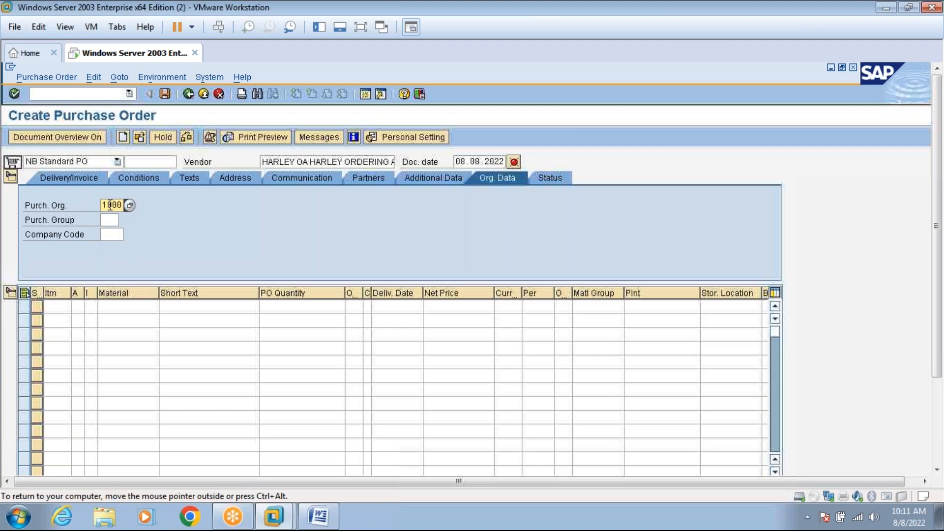
click(111, 219)
text(00)
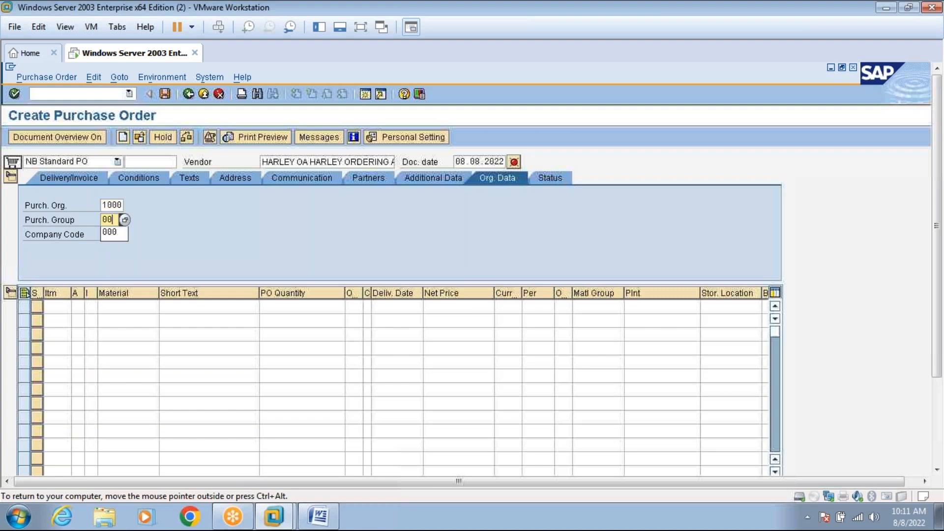
text(0)
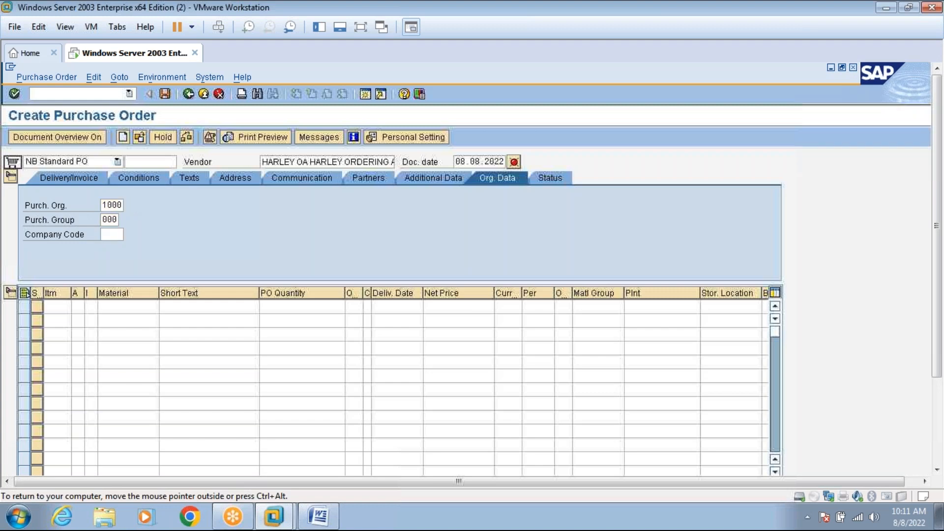
key(Return)
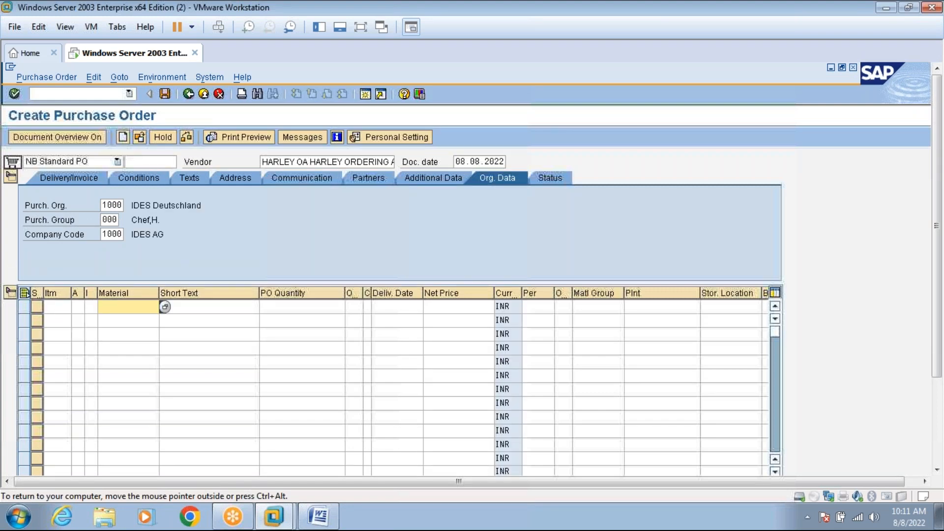
click(312, 520)
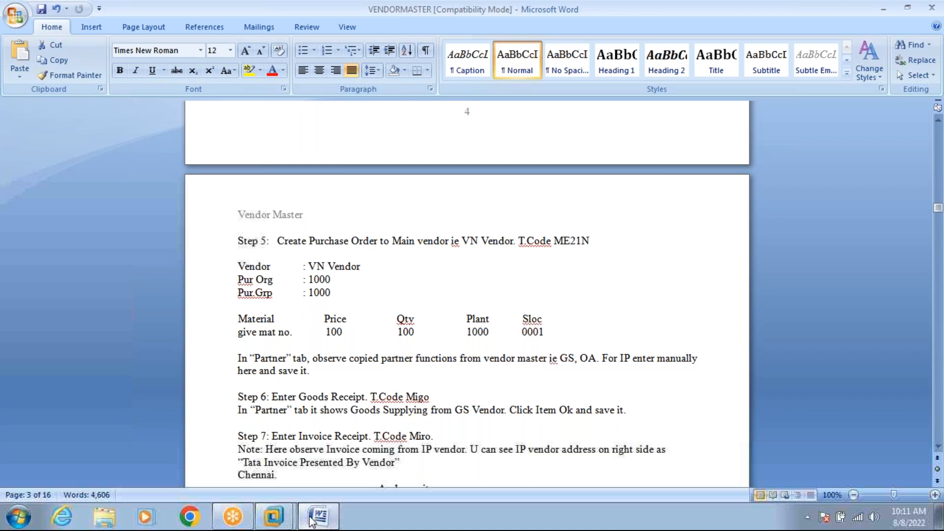
click(312, 522)
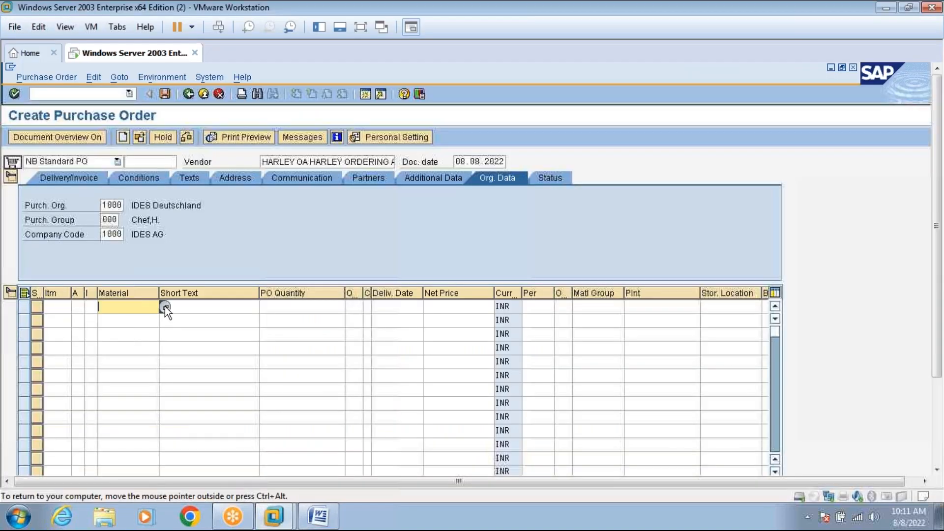
Open the material search help and choose the Plant Material by Description search.
click(165, 307)
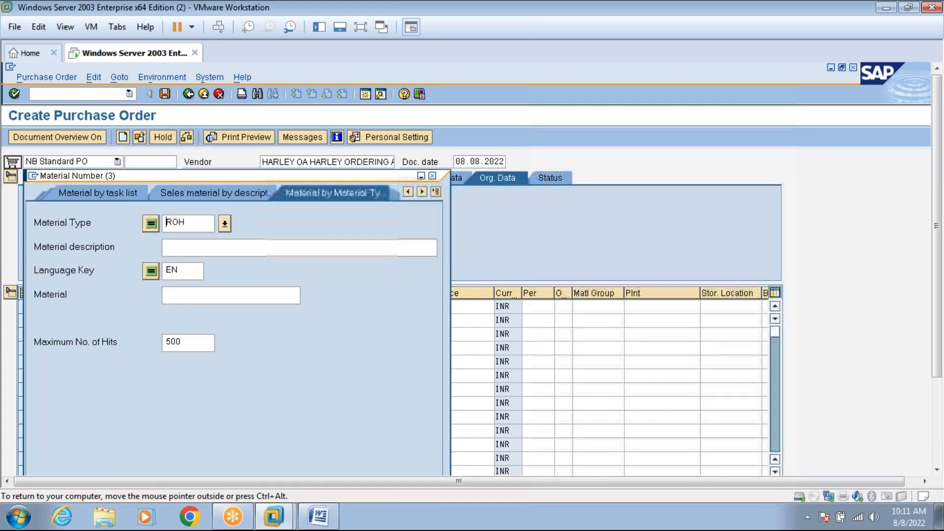
click(435, 192)
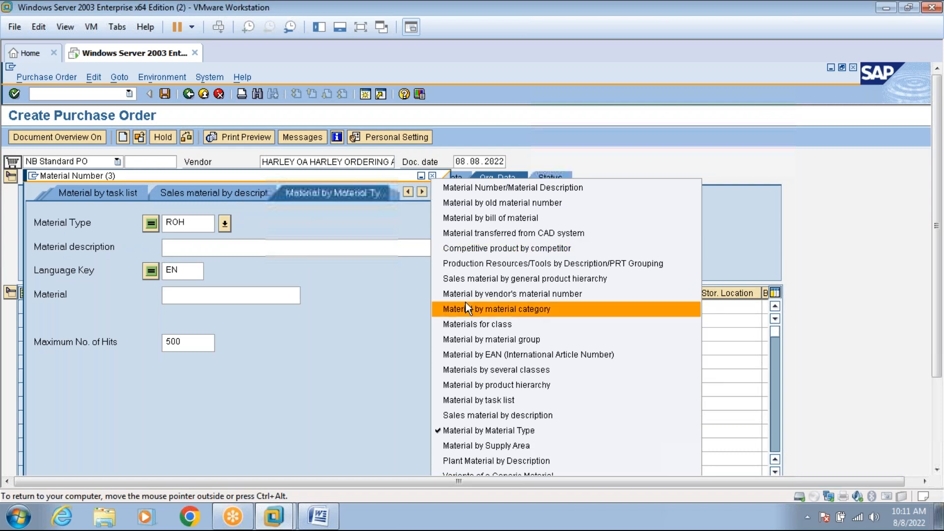
click(469, 339)
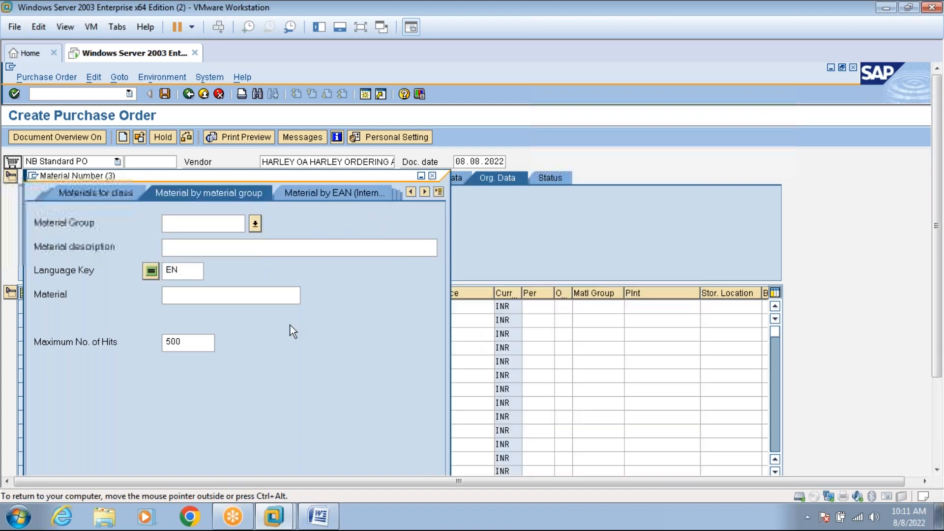
click(439, 193)
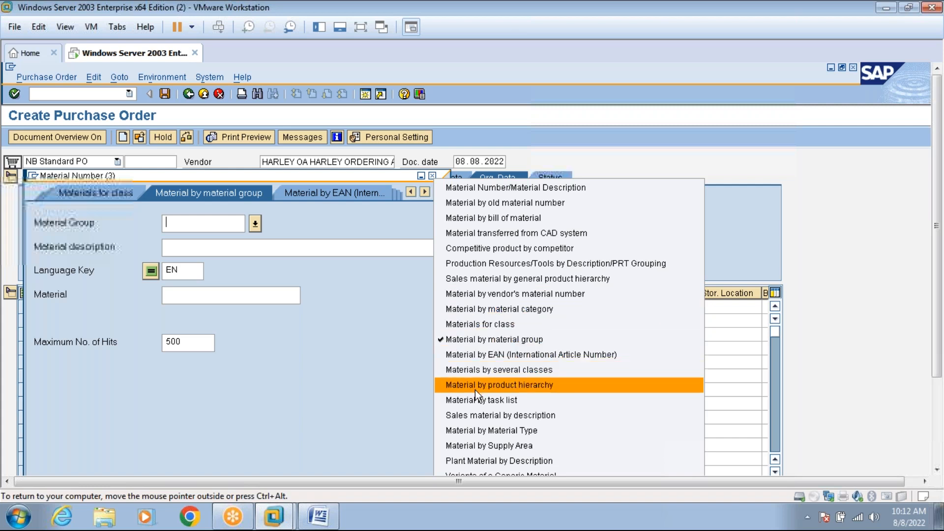
click(480, 429)
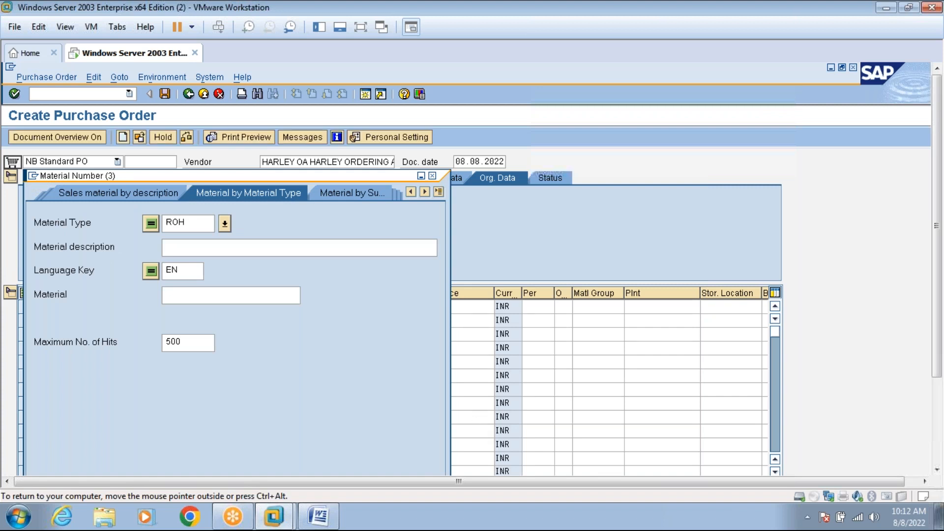
click(431, 192)
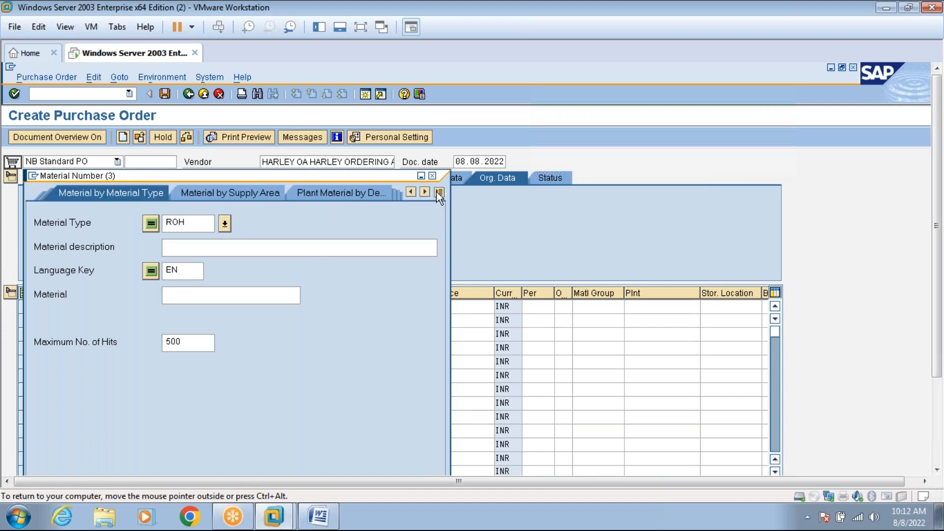
click(438, 191)
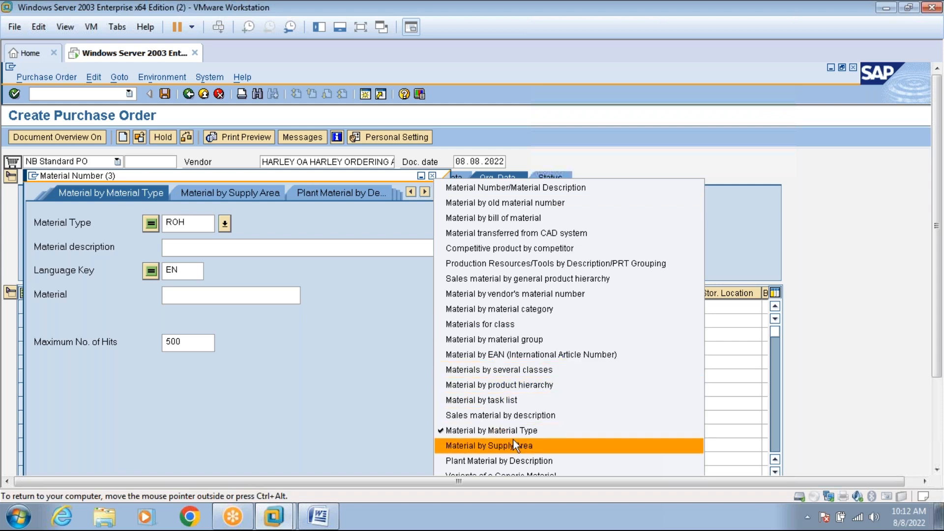
click(517, 462)
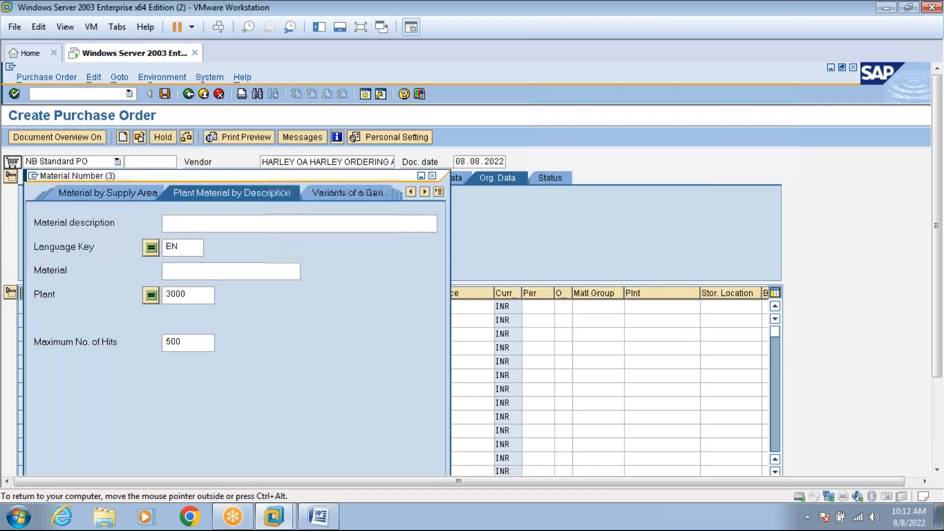
Search materials for plant 1000 and pick ACID (1547) for the first item.
click(196, 294)
key(BackSpace)
key(BackSpace)
key(BackSpace)
key(BackSpace)
text(1000)
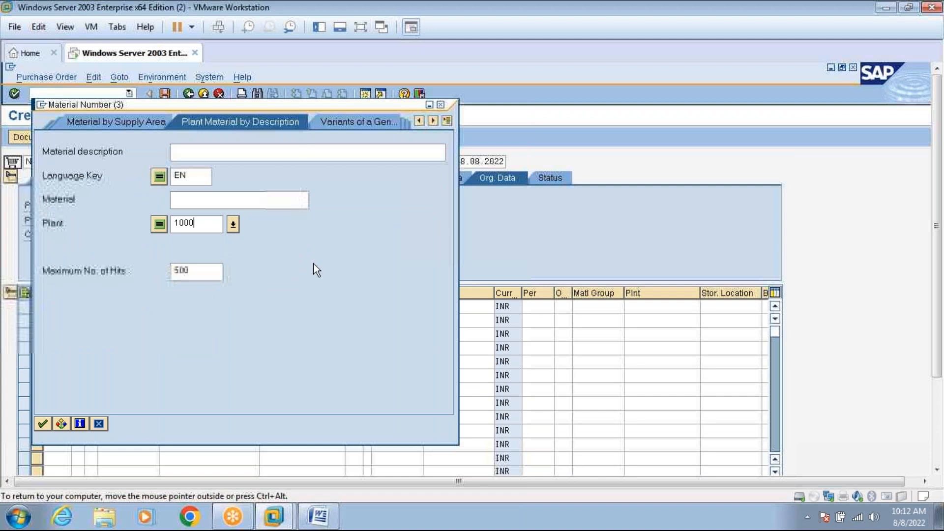
click(44, 422)
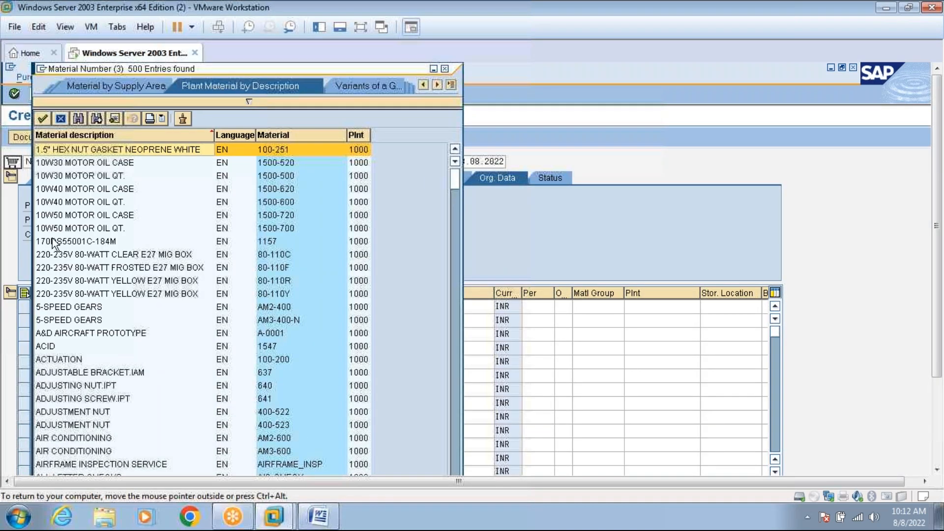
double_click(63, 347)
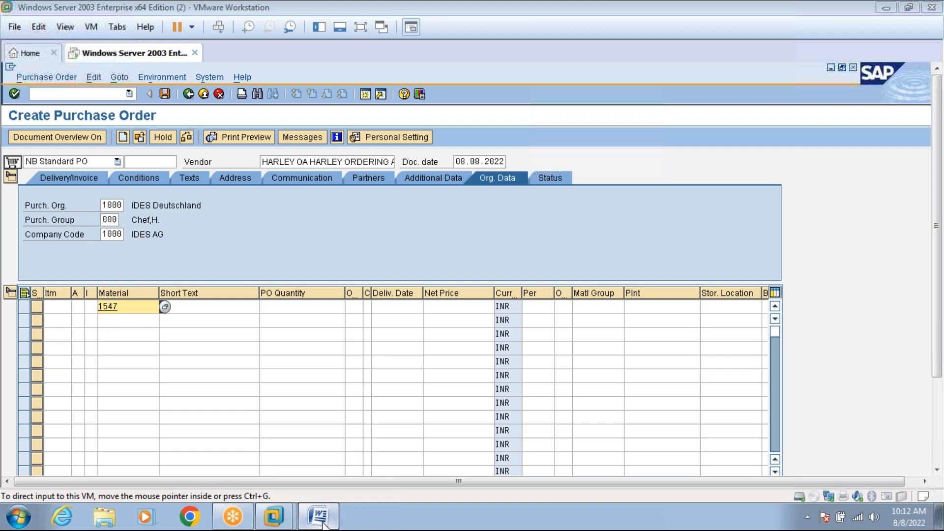
Glance at the Word vendor notes, then minimize Word to reveal the SAP purchase order.
click(323, 524)
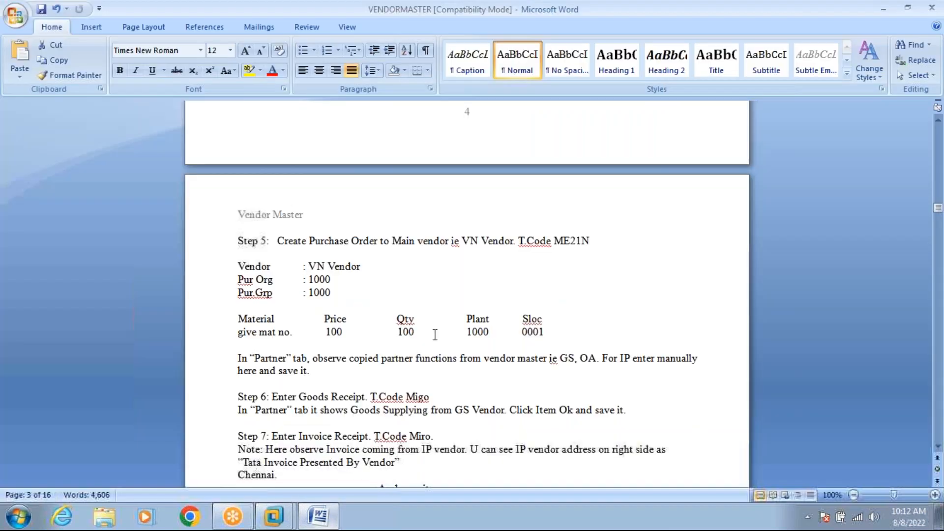
click(326, 522)
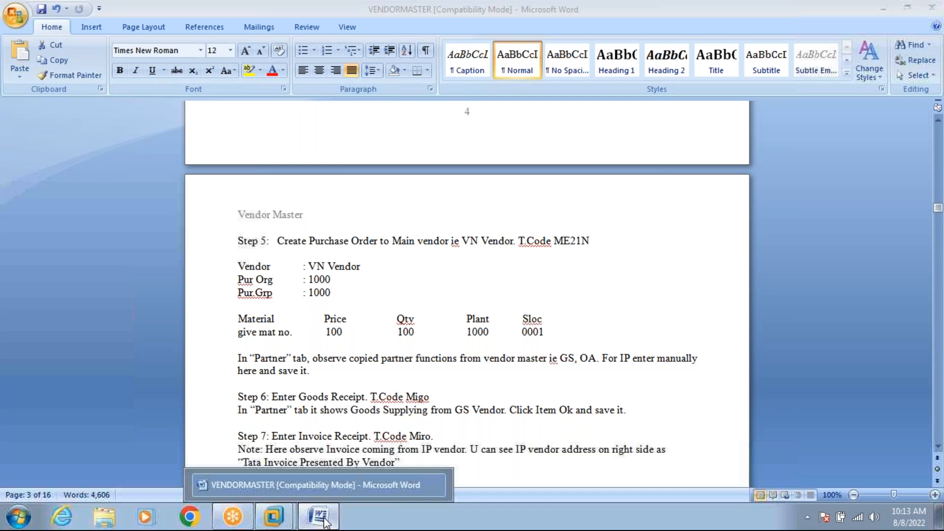
click(325, 522)
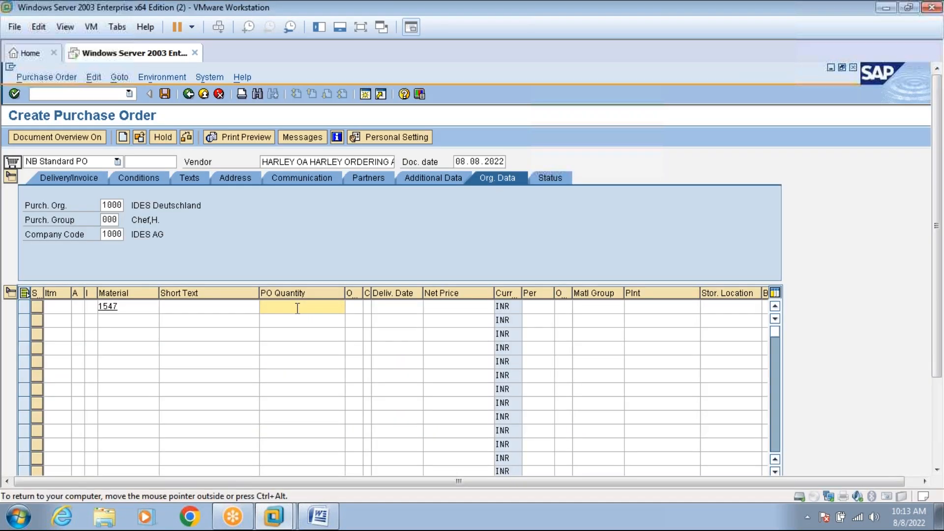
Enter PO quantity 100 for item 10 so price 100, plant 1000 and storage location 0001 fill in.
text(10)
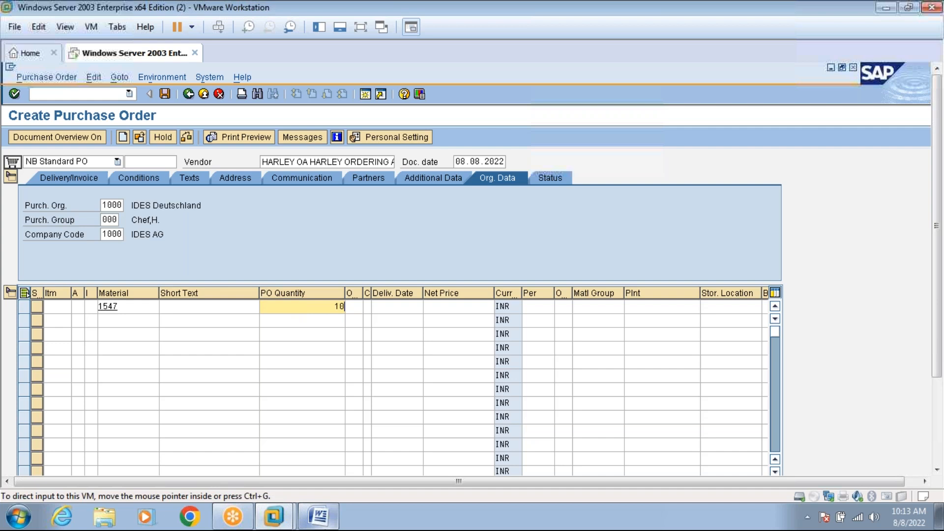
text(0)
key(Return)
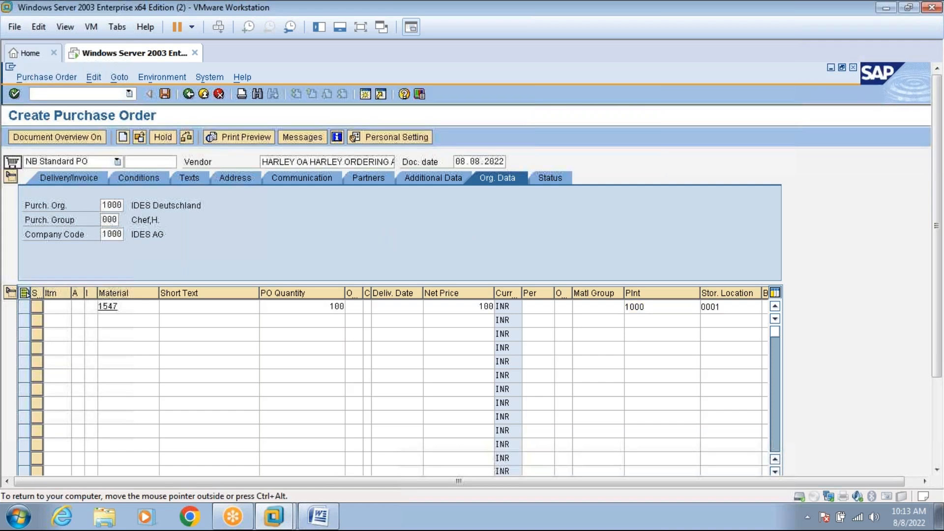
click(318, 516)
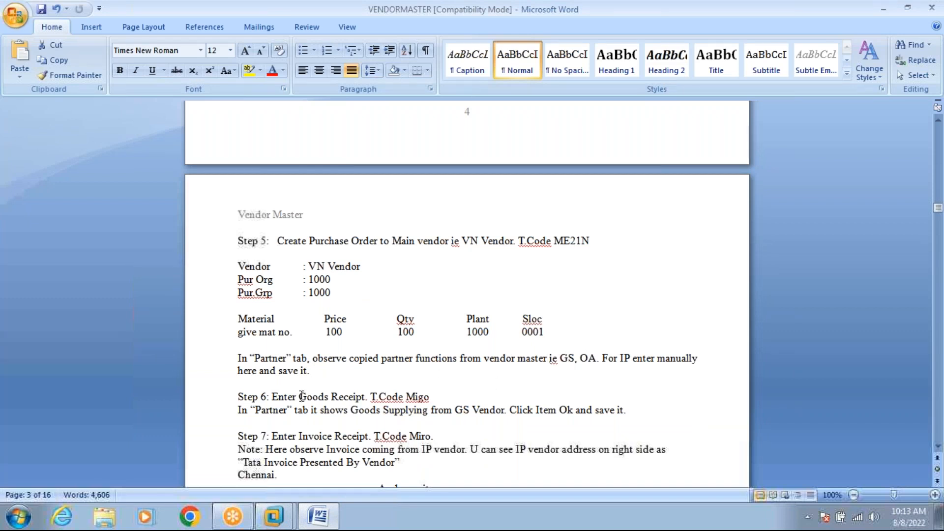
click(329, 522)
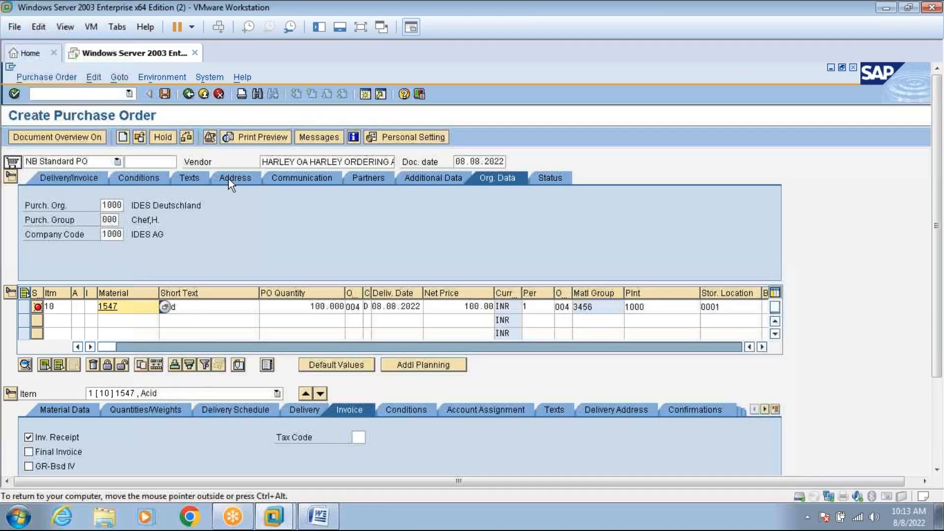
Show the VM full screen to read material 1547's 'Blocked for Purchasing' error.
click(361, 28)
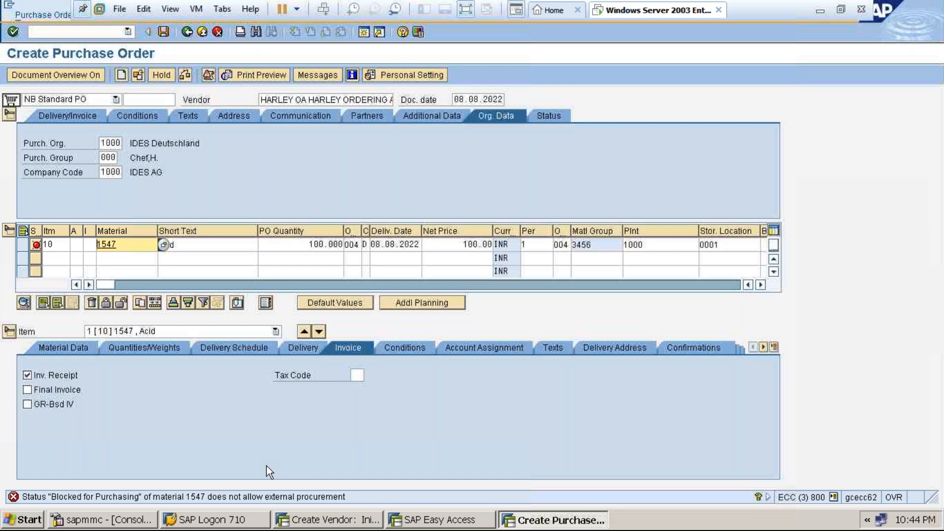
In a new session, open material 1547 in MM02 for plant 1000, storage location 0001.
click(365, 30)
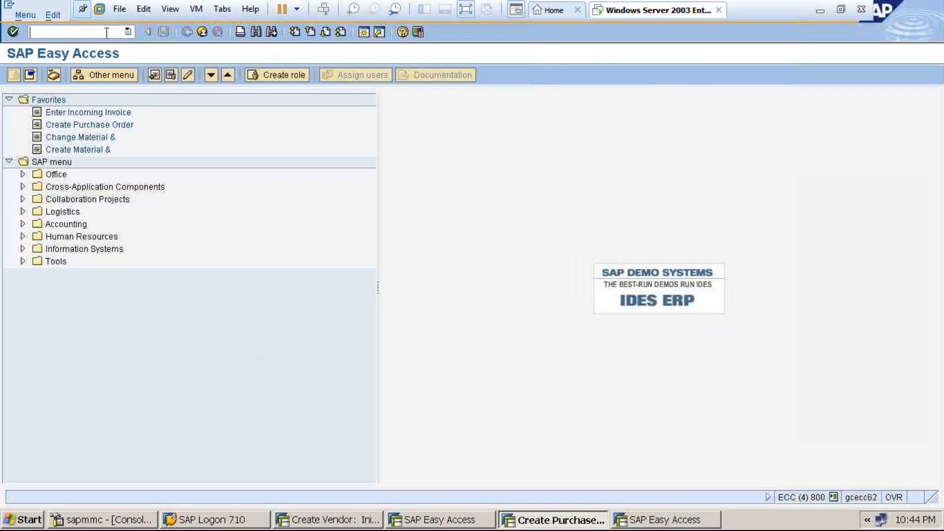
text(MM02)
key(Return)
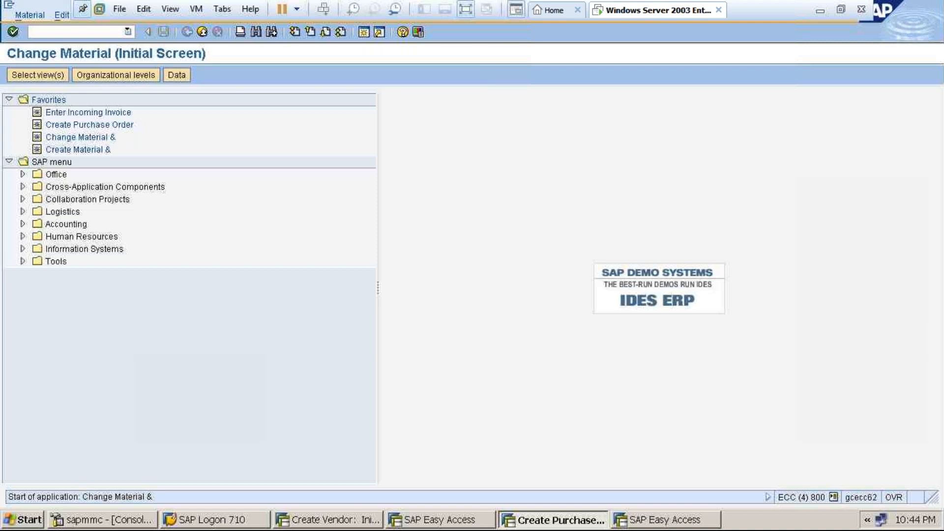
key(Return)
key(Tab)
text(0001)
key(Return)
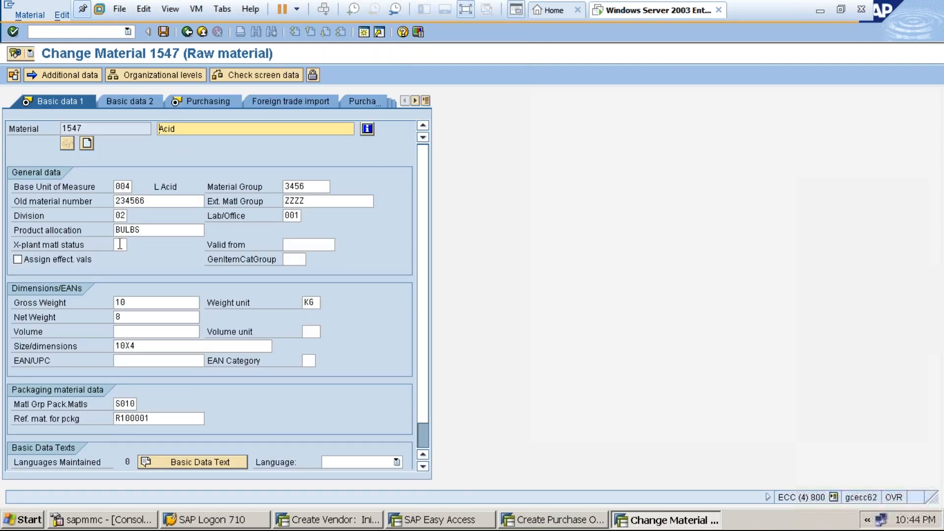
Clear plant-specific material status BP on the Purchasing view and save the material.
click(193, 102)
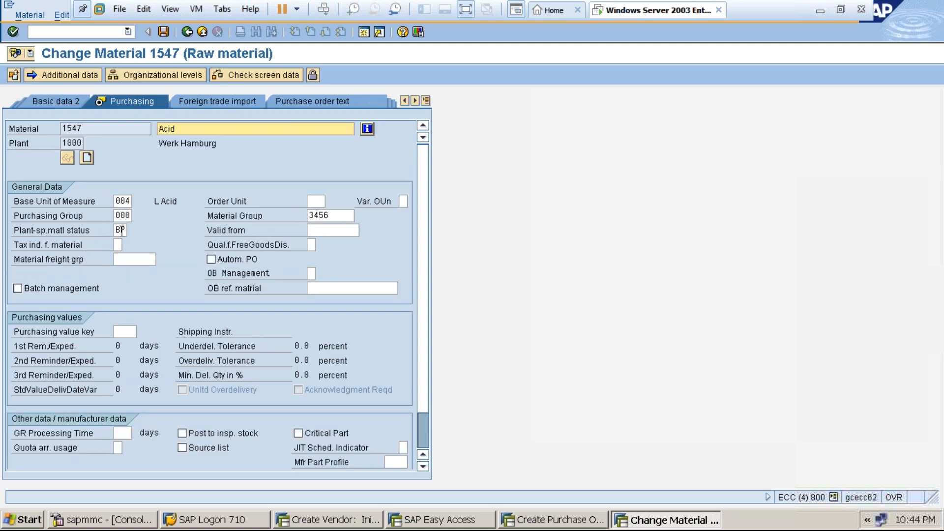
click(121, 230)
key(BackSpace)
key(BackSpace)
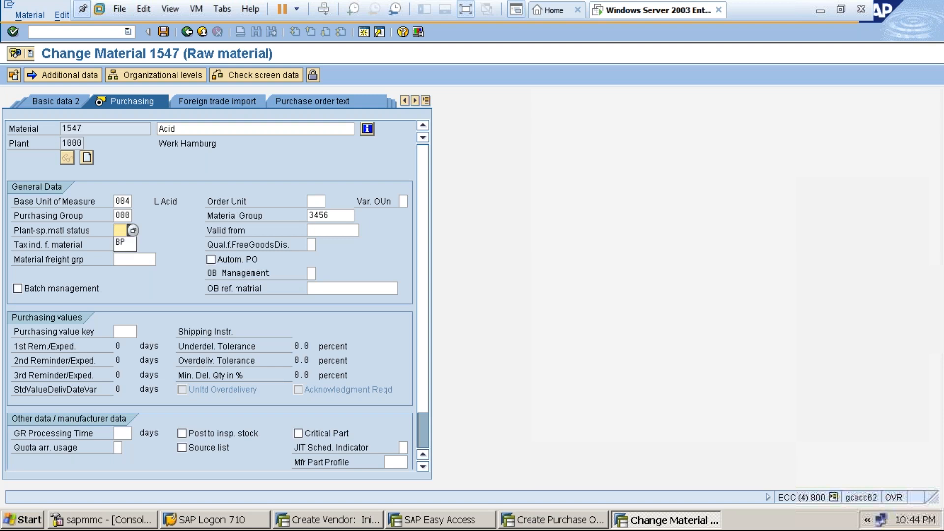
key(Return)
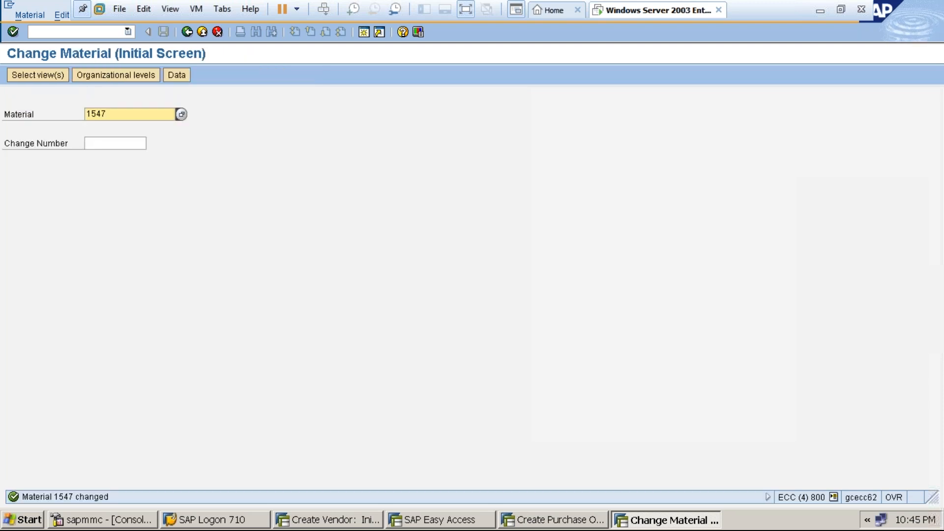
click(202, 31)
Close the extra session, discard the unsaved purchase order draft and restart ME21N.
click(202, 31)
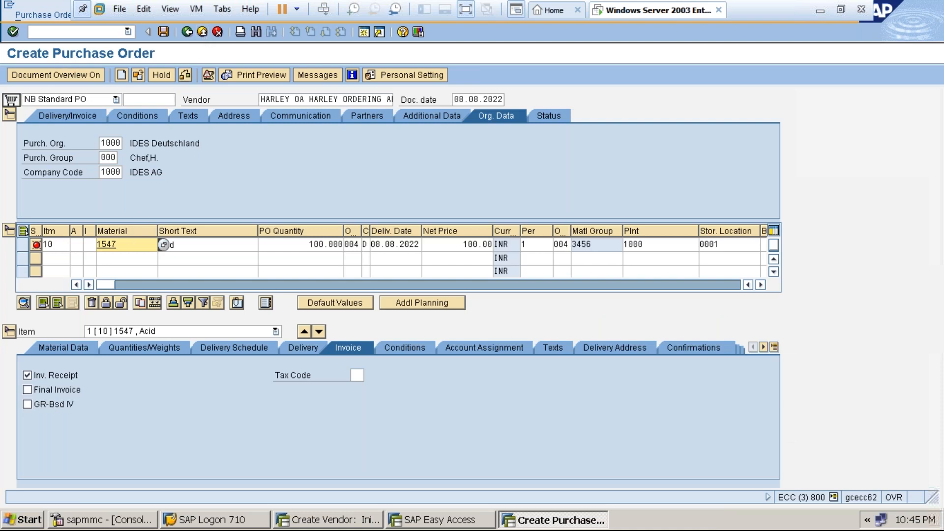
click(206, 33)
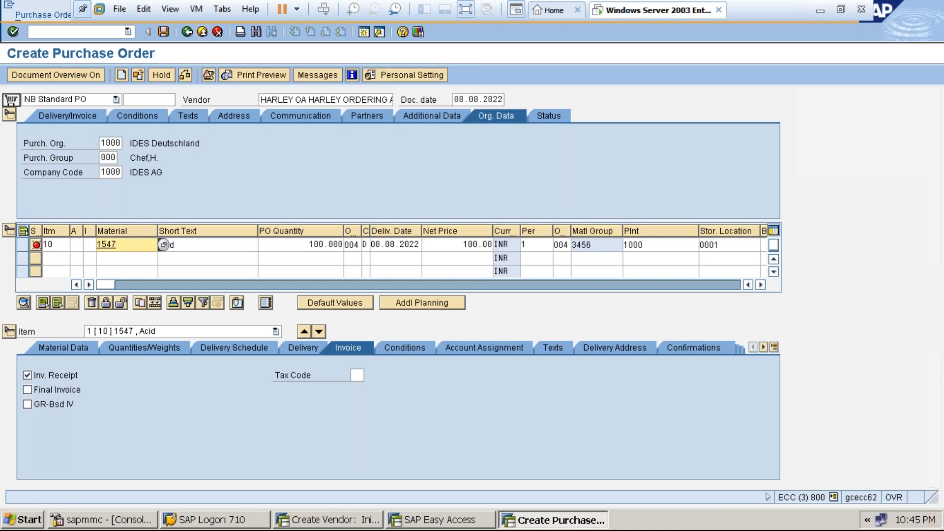
click(216, 33)
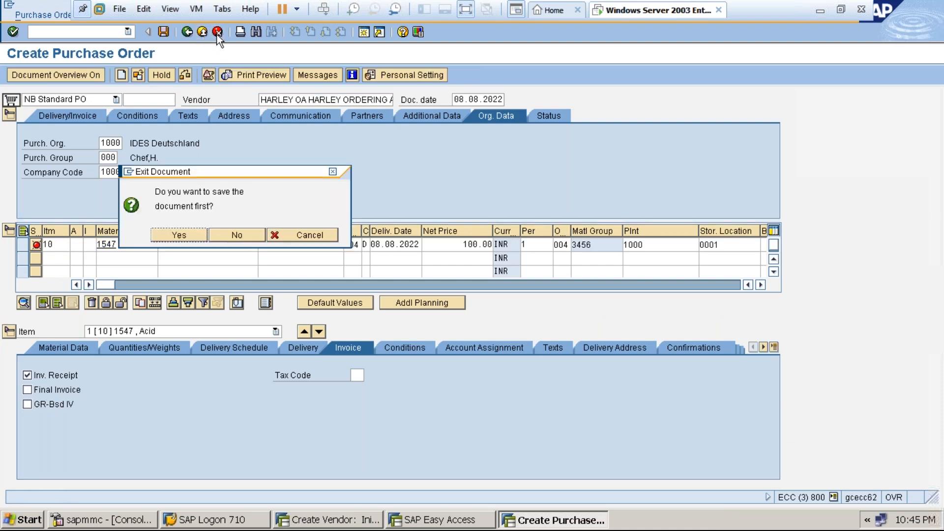
click(226, 234)
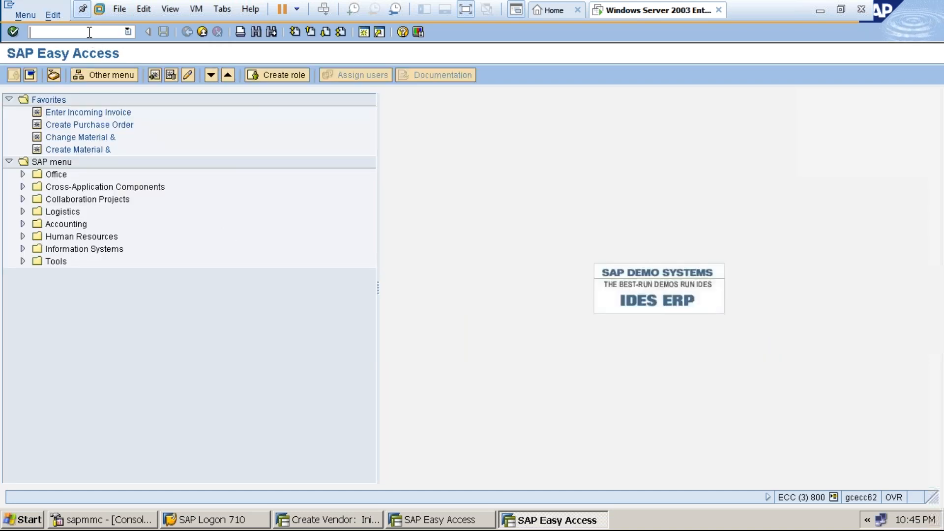
text(ME21N)
key(Return)
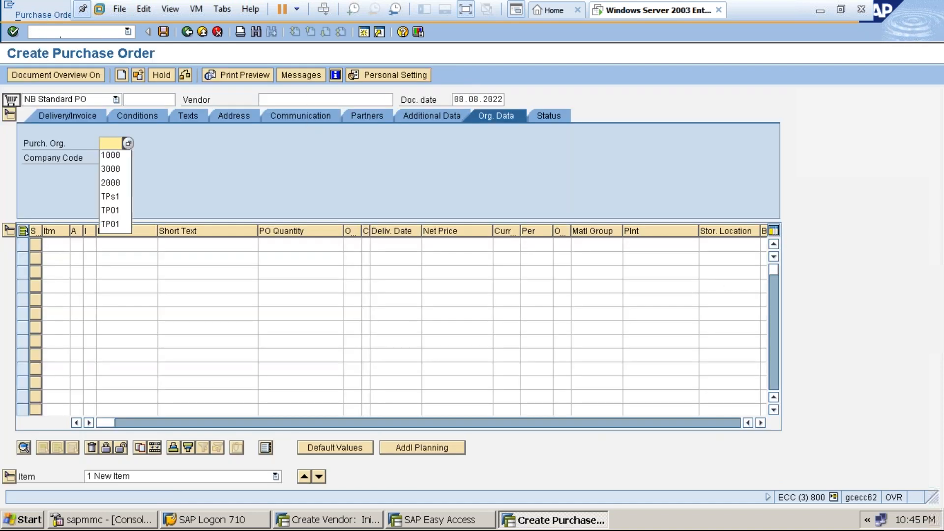
Enter vendor HARLEY OA, purchasing organization 1000 and purchasing group PRA in the header.
click(300, 100)
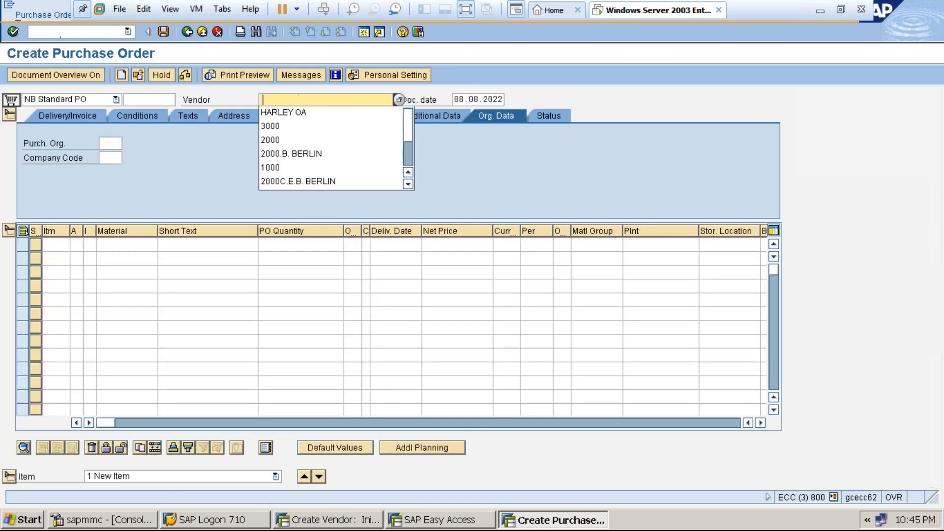
click(296, 112)
key(Return)
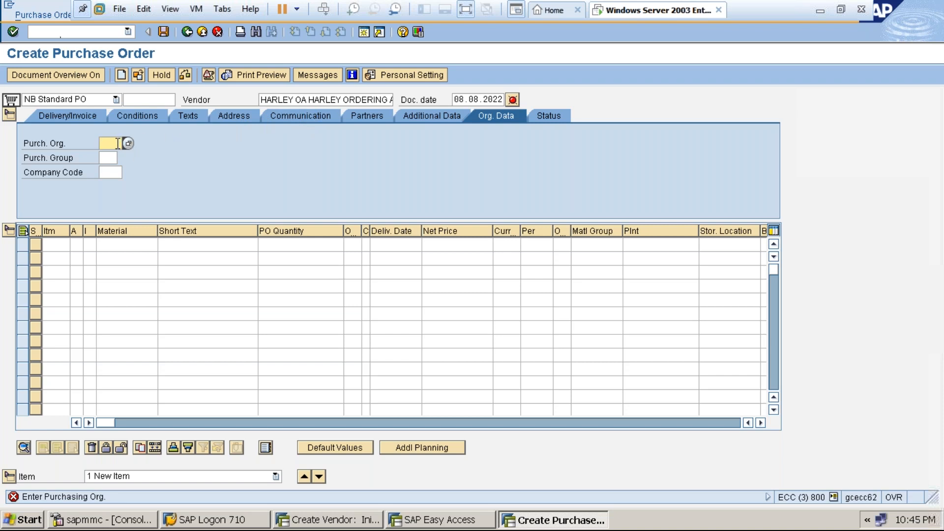
text(1000)
click(108, 157)
text(PRA)
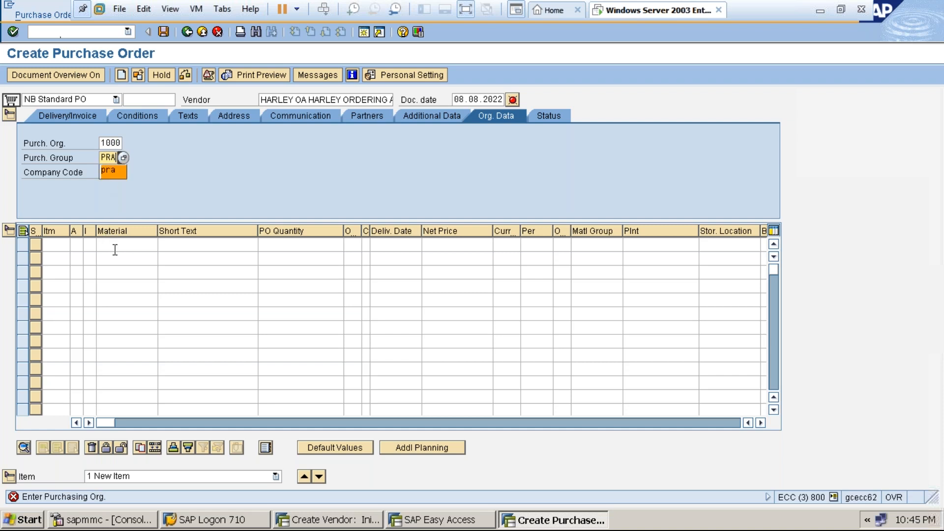
key(Return)
key(Return)
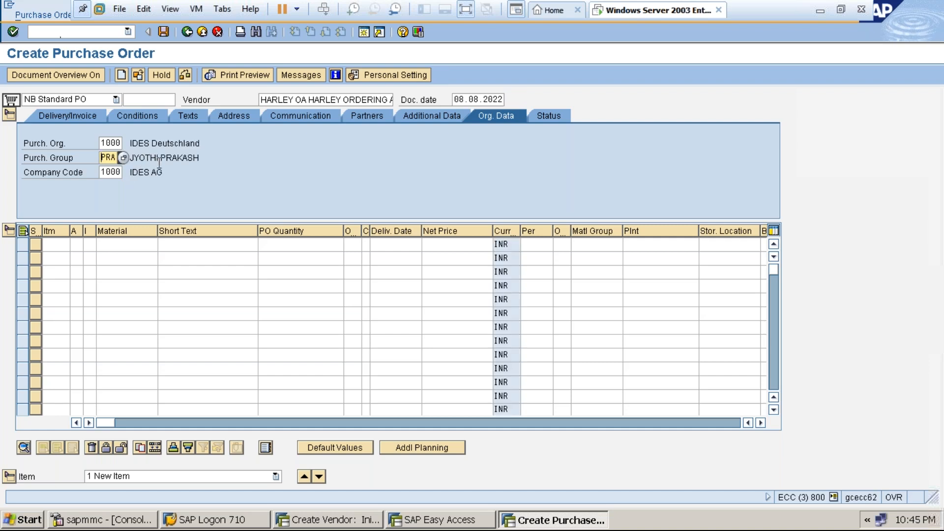
Add item 10: 100 of material 1547 at price 100, plant 1000, storage location 0001.
click(110, 243)
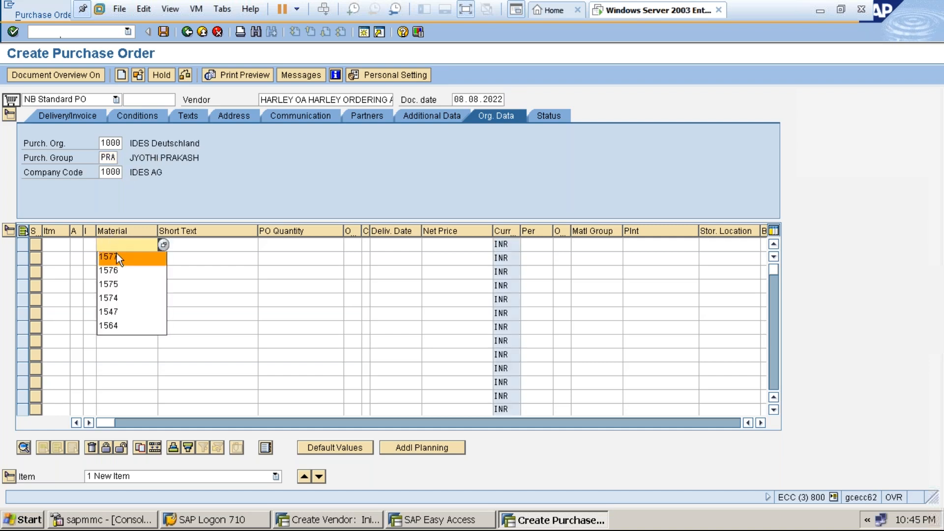
click(119, 312)
click(287, 243)
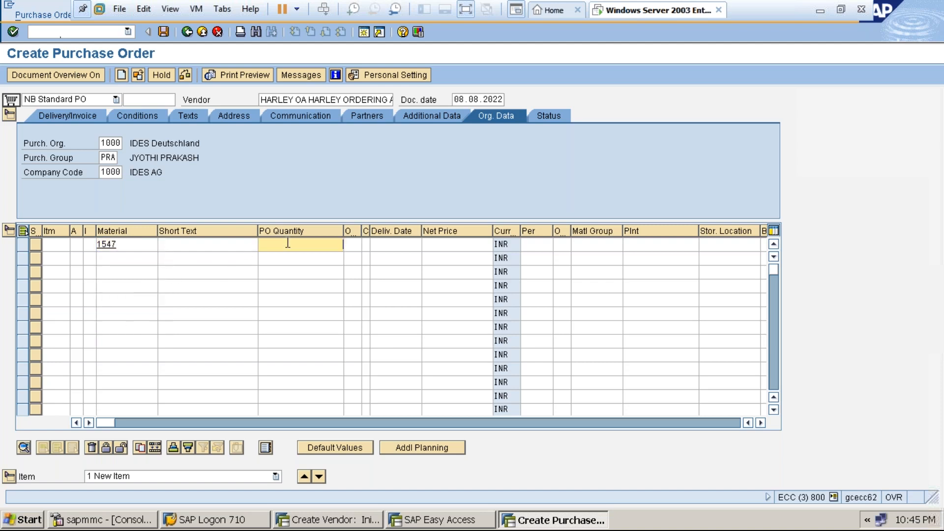
text(100)
click(448, 243)
text(100)
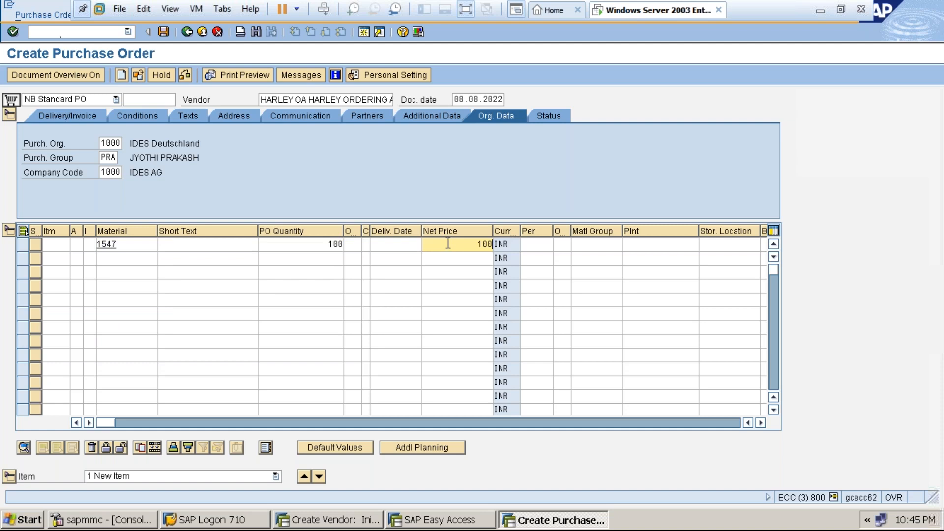
click(634, 244)
text(1000)
click(721, 245)
text(0001)
key(Return)
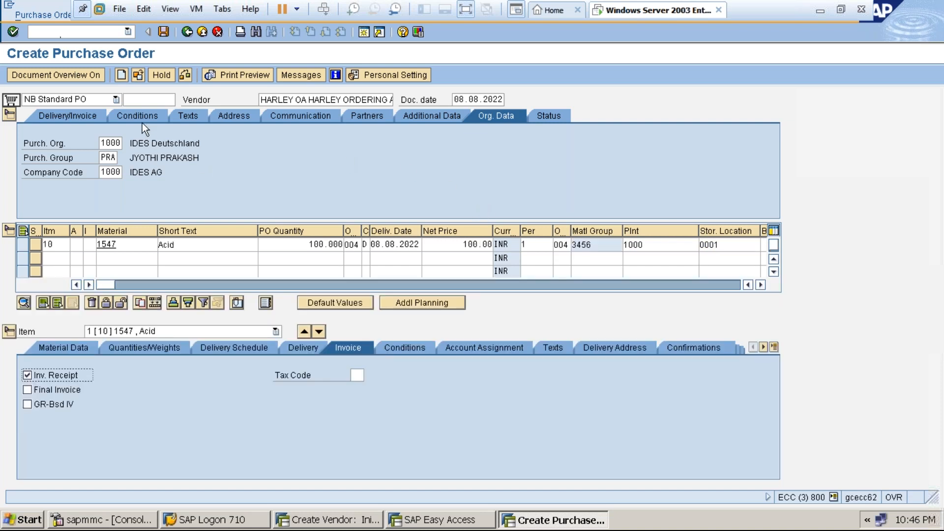
Review the Address, Delivery/Invoice, Additional Data and Partners tabs, showing partners OA, VN 1357 and GS 2929.
click(232, 116)
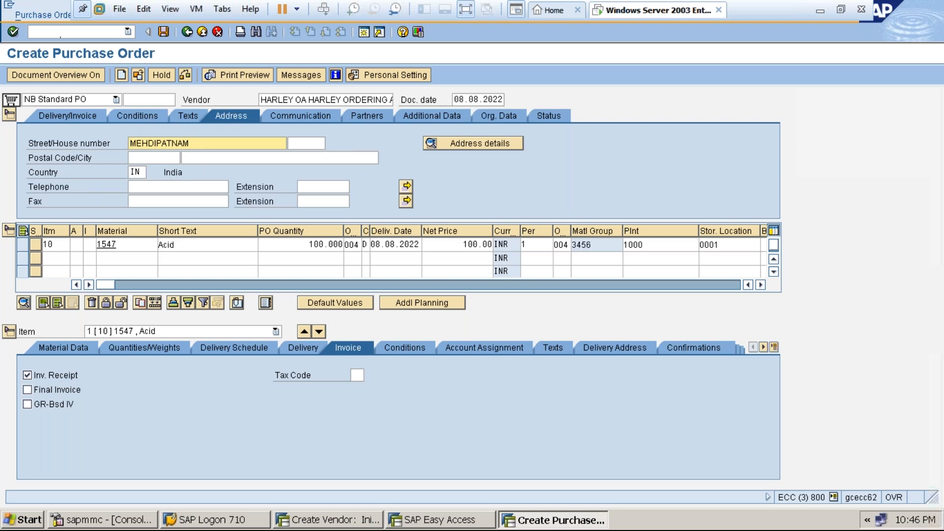
click(89, 114)
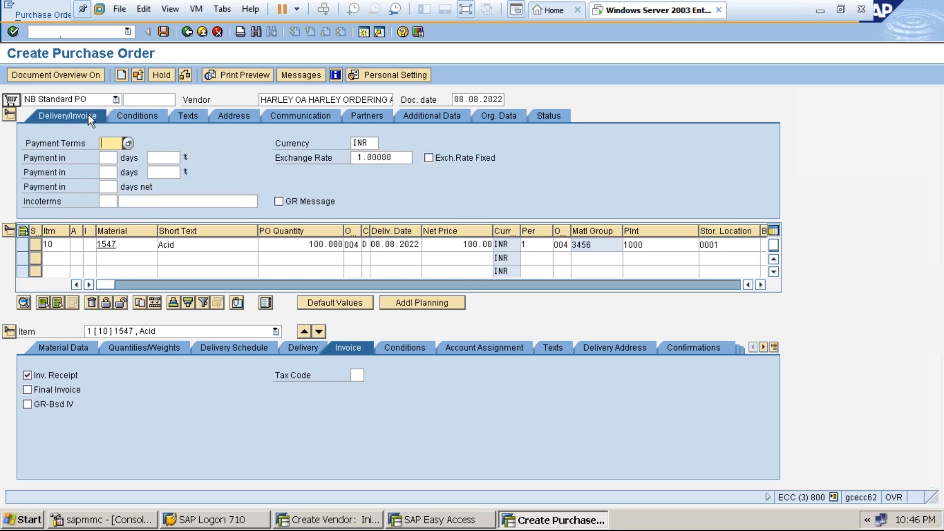
click(430, 117)
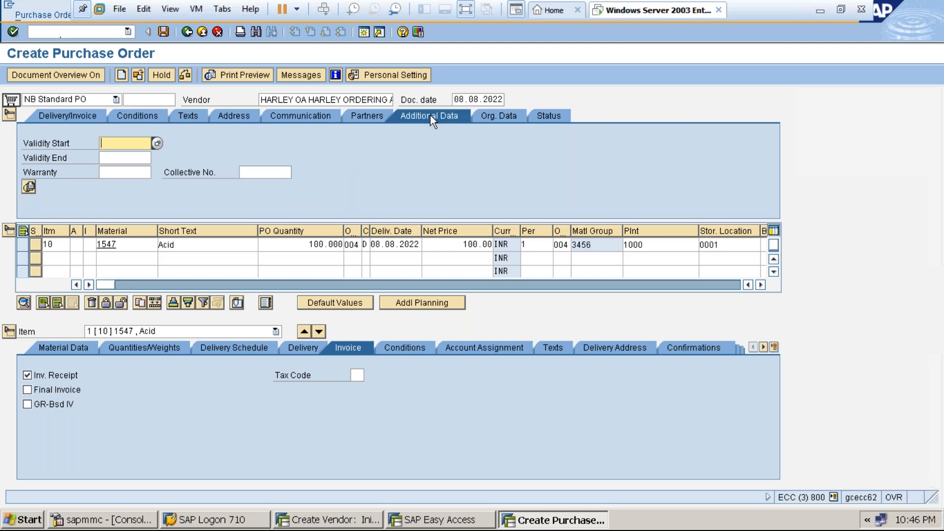
click(381, 116)
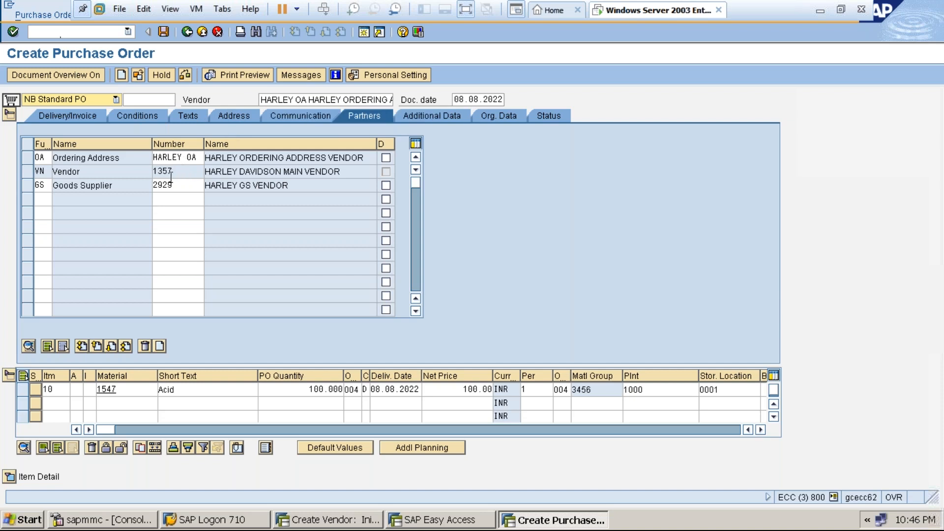
Add an IP (Invoice presented by) partner row with vendor number 1267.
click(46, 201)
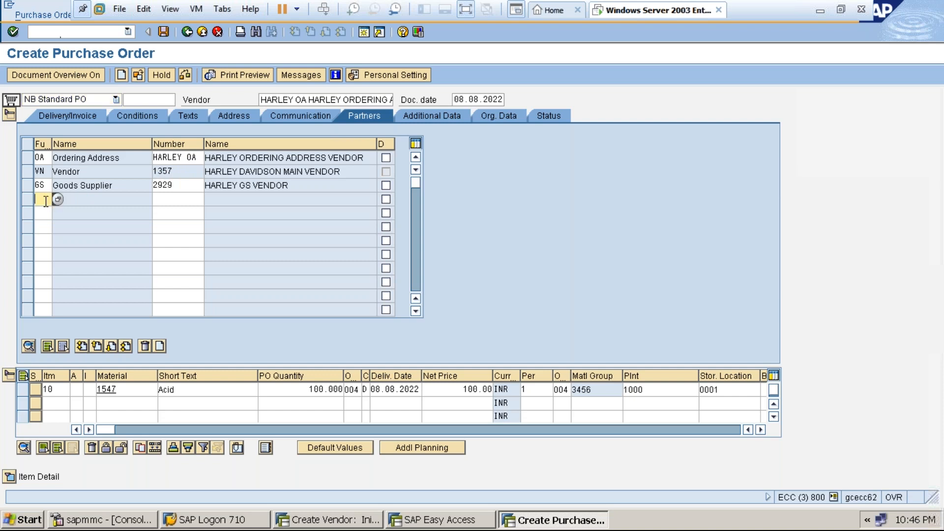
text(IP)
click(180, 204)
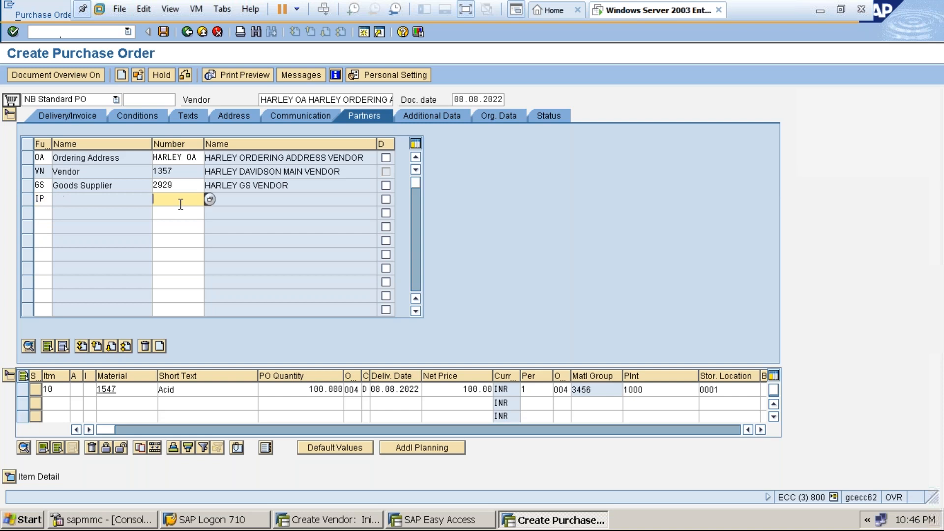
click(209, 201)
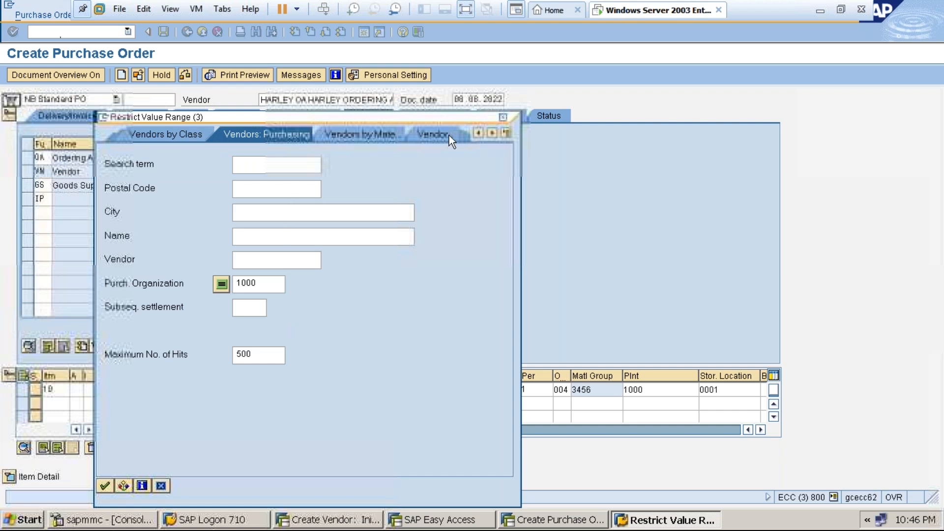
click(502, 119)
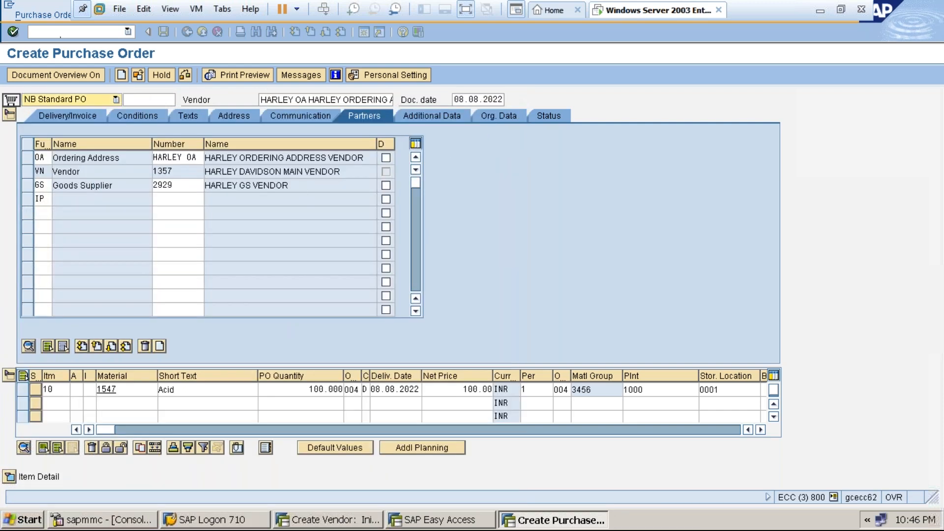
click(180, 198)
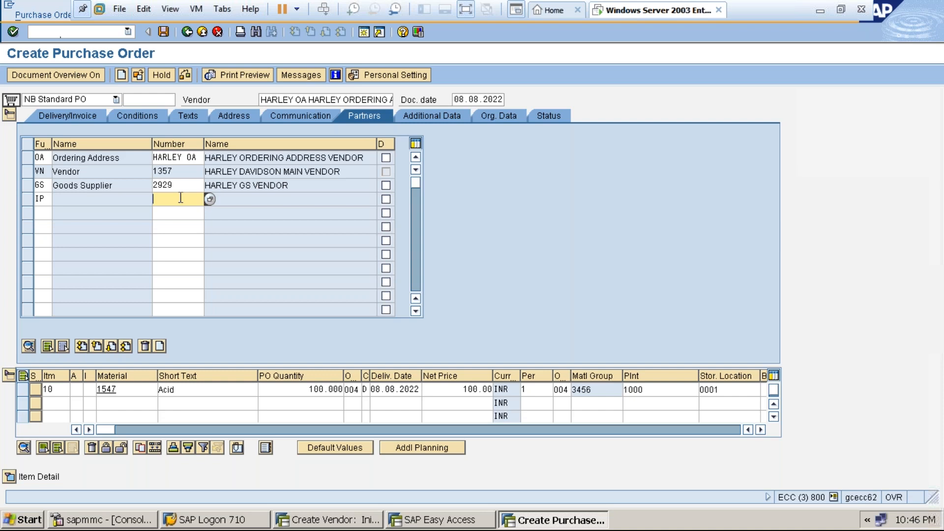
text(1267)
key(Return)
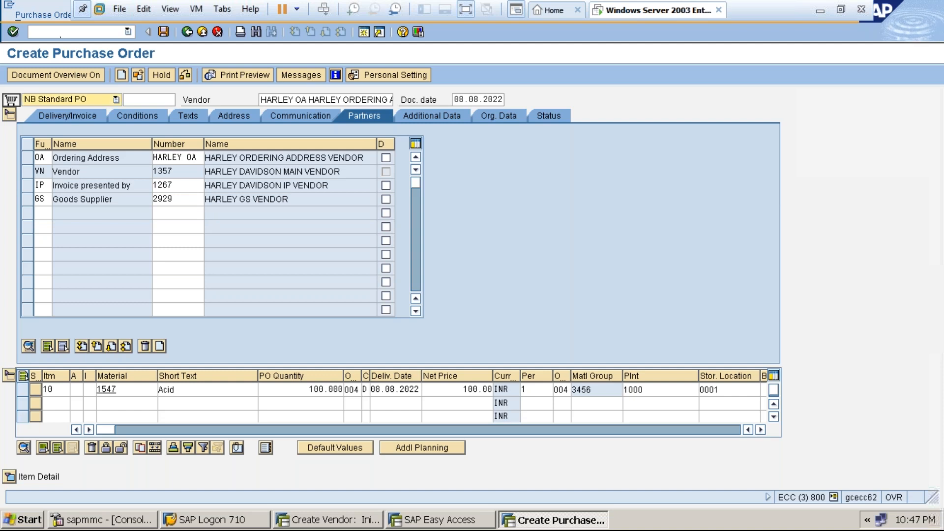
Check the Goods Supplier, IP 1267 and ordering address partners, then save the purchase order.
click(184, 201)
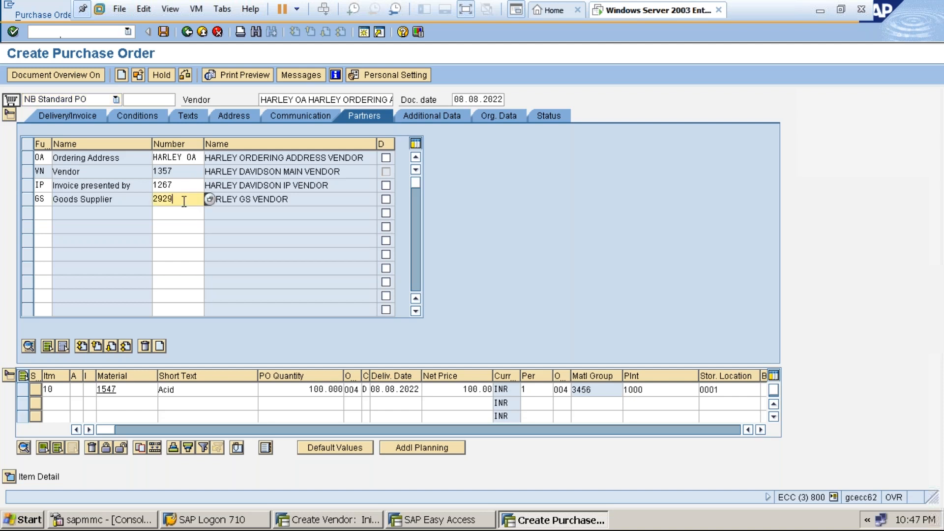
click(185, 183)
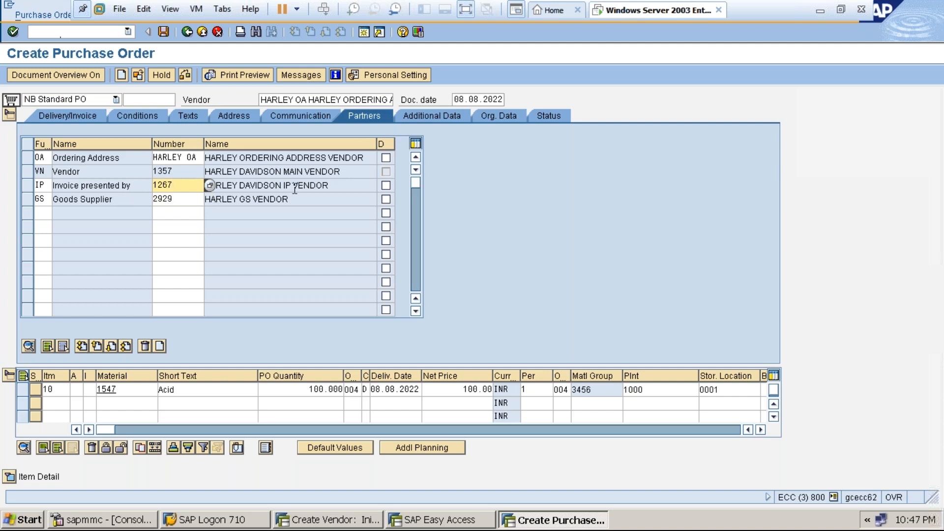
click(176, 158)
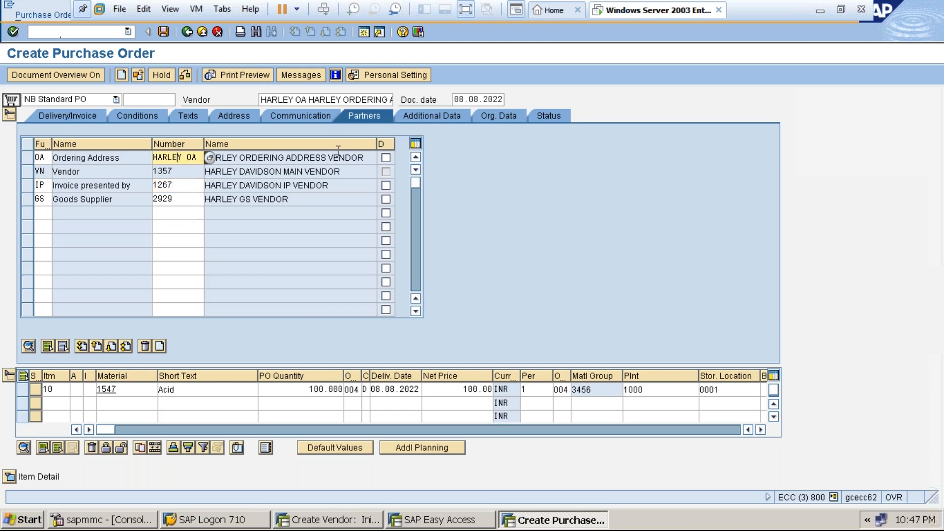
click(164, 31)
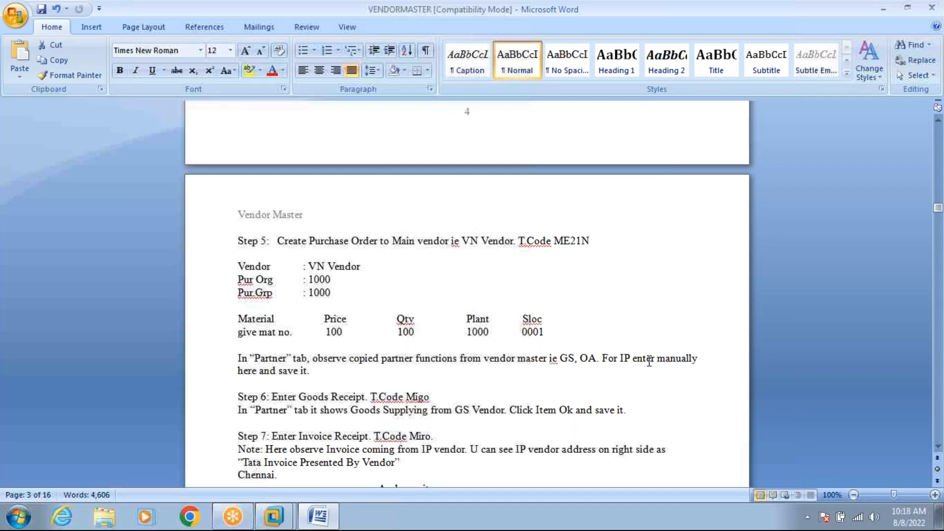
Scroll the VENDORMASTER notes to Step 6, goods receipt via Migo, then return to the SAP VM.
click(260, 370)
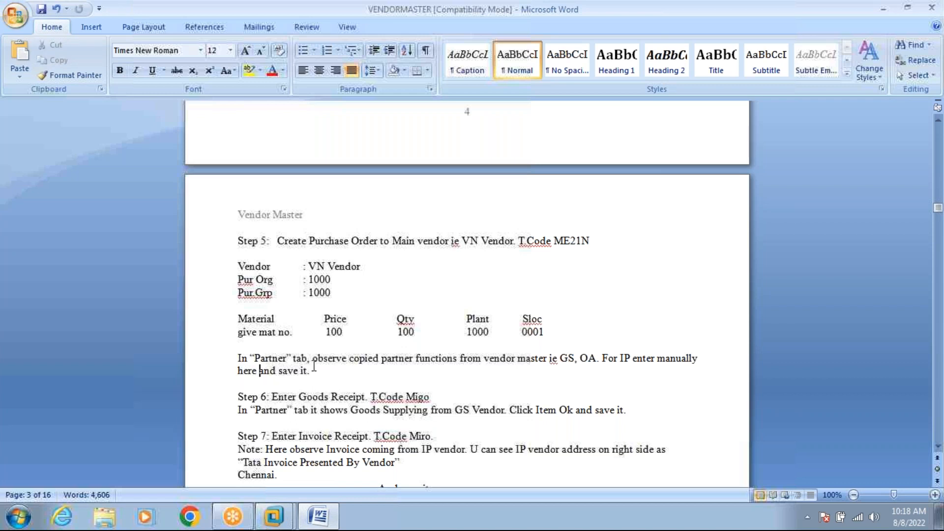
click(314, 409)
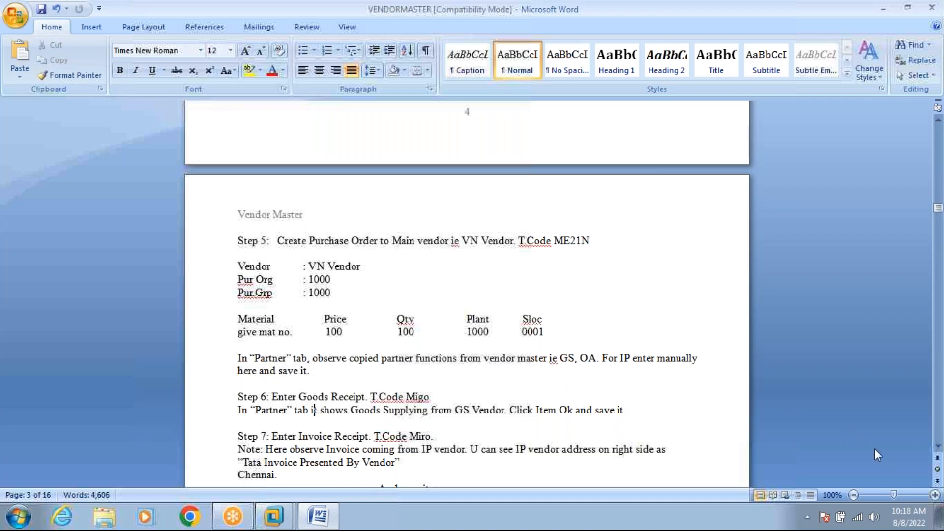
click(937, 446)
click(938, 446)
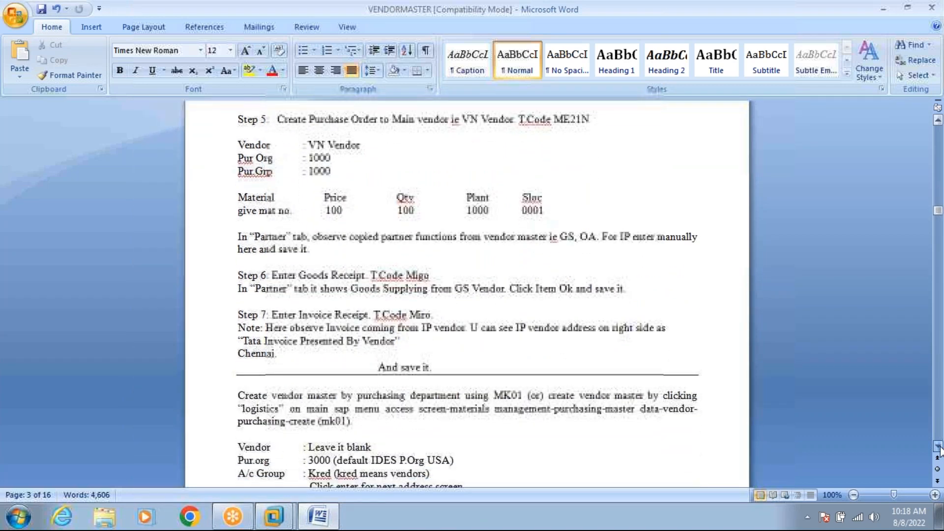
click(939, 446)
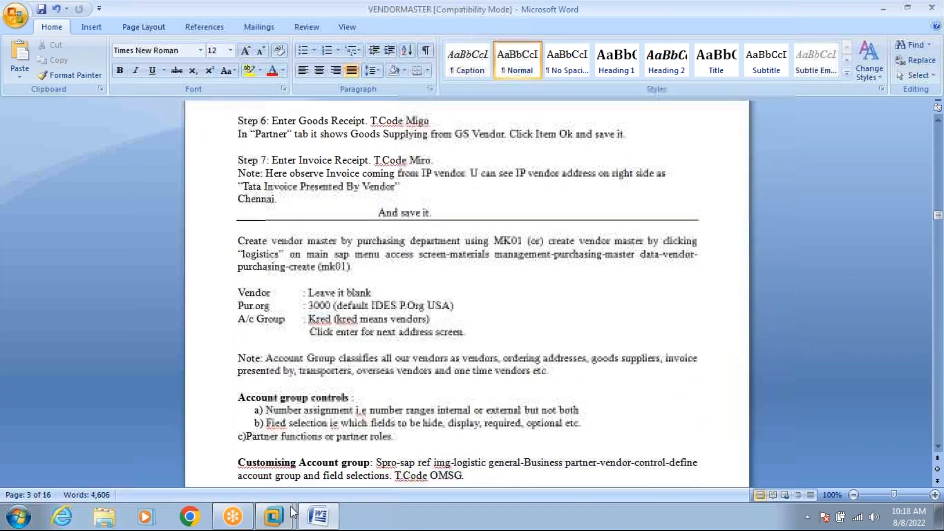
mouse_move(273, 516)
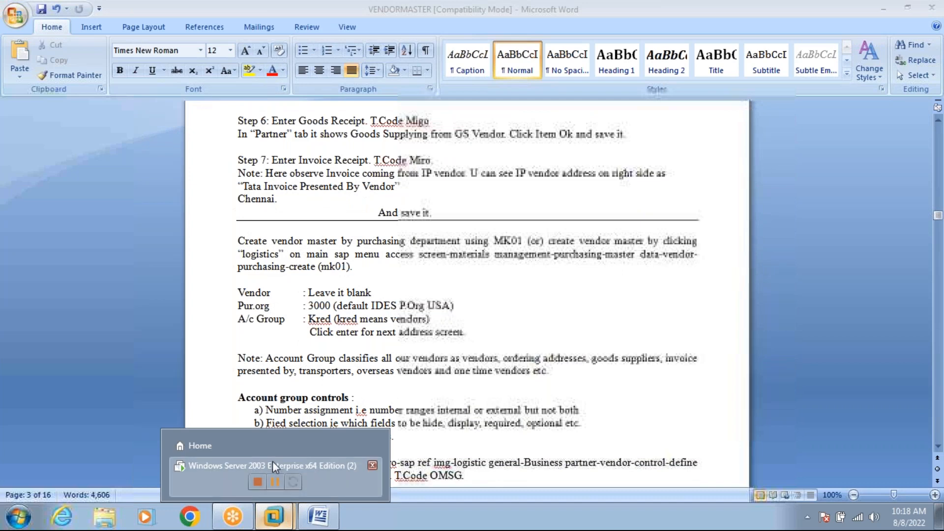
click(273, 465)
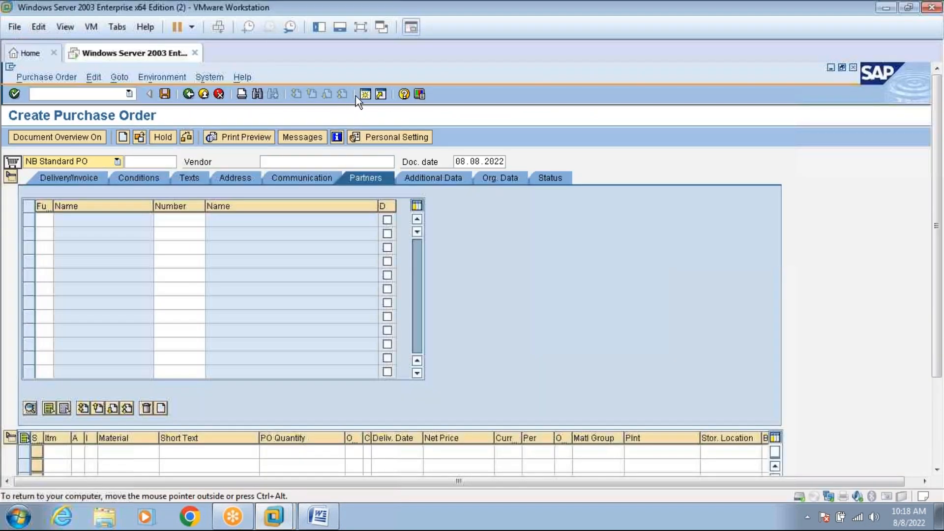
click(361, 29)
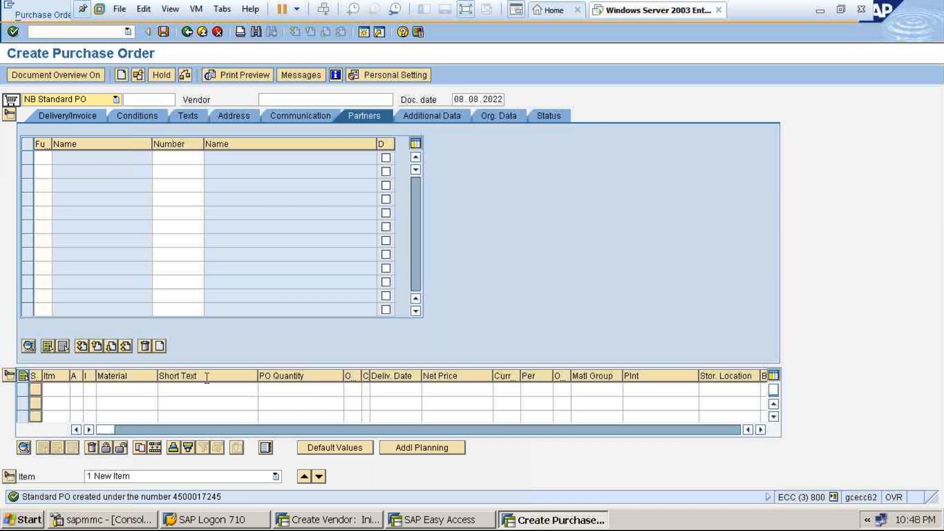
click(204, 35)
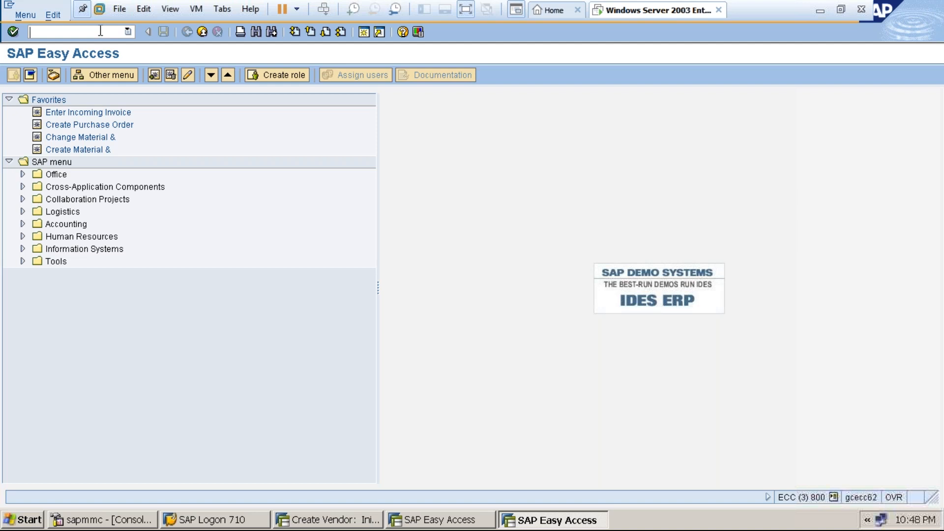
text(me21n)
key(Return)
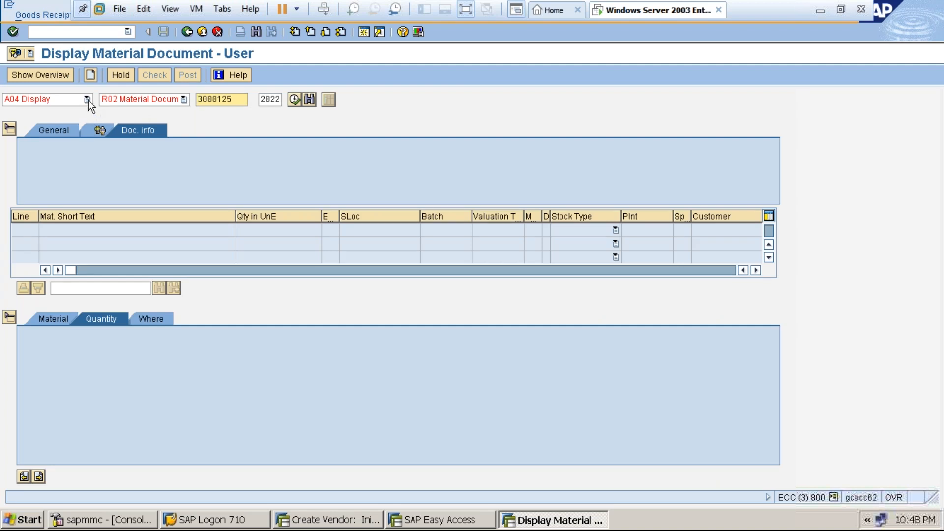
click(87, 99)
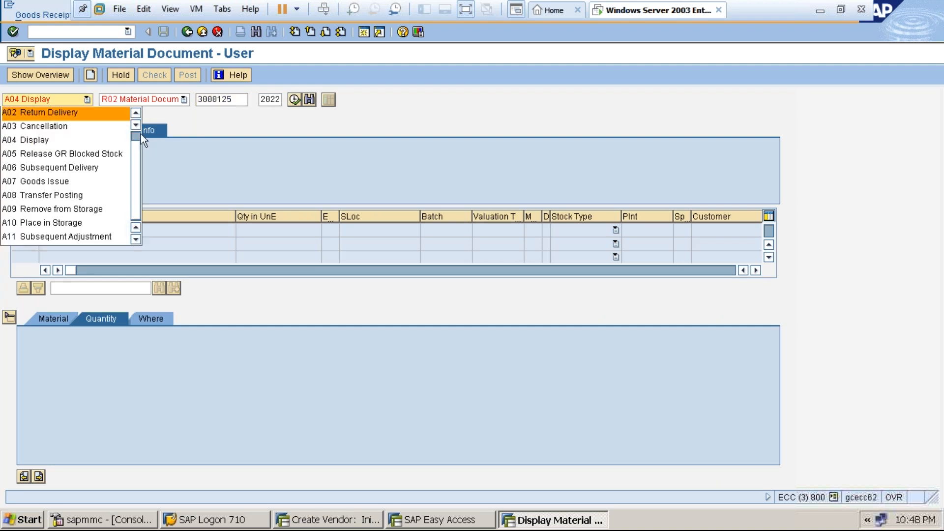
scroll(136, 133, up, 1)
click(72, 114)
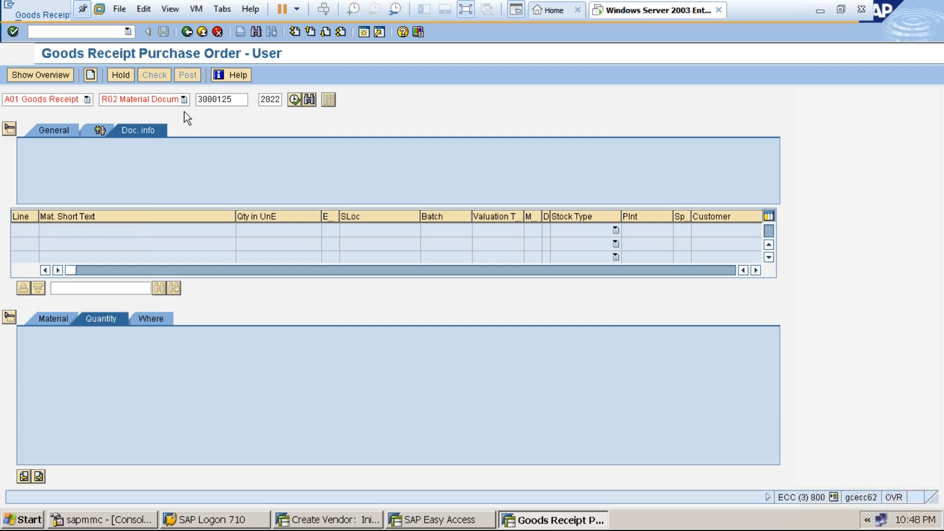
click(217, 112)
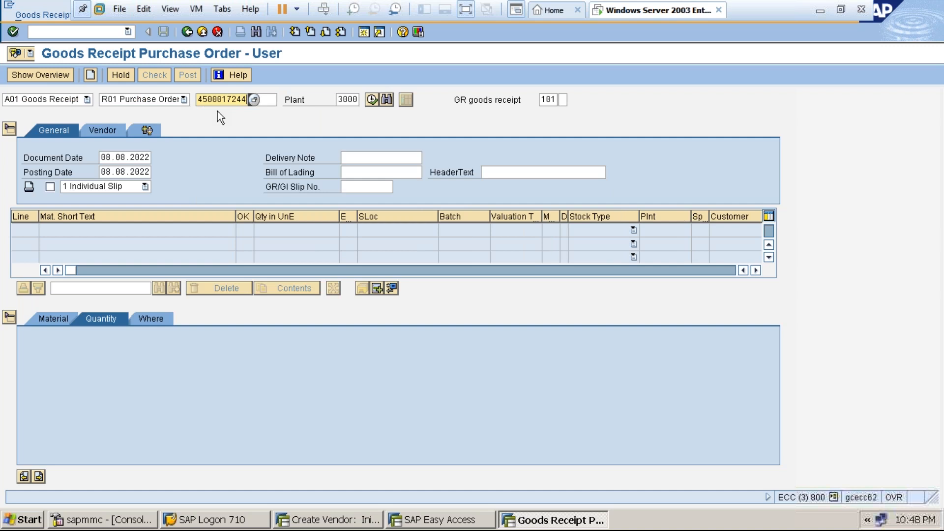
key(BackSpace)
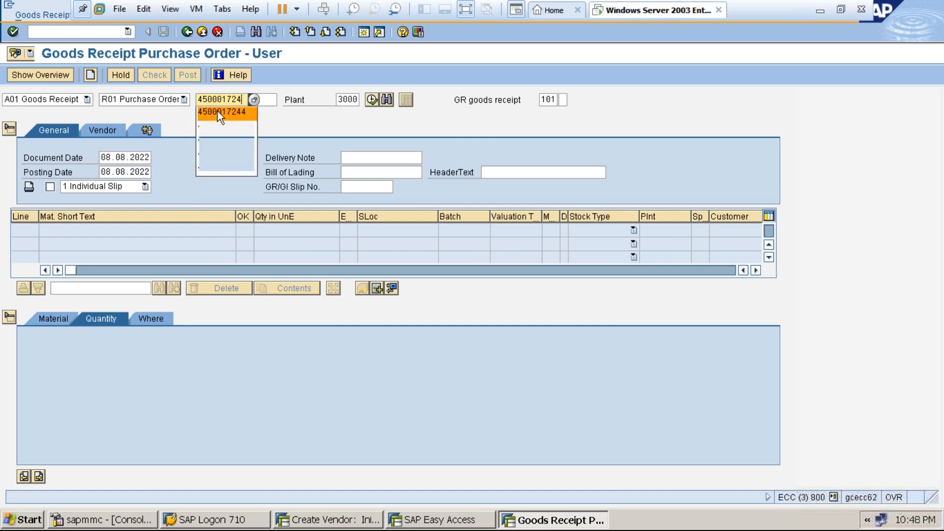
text(5)
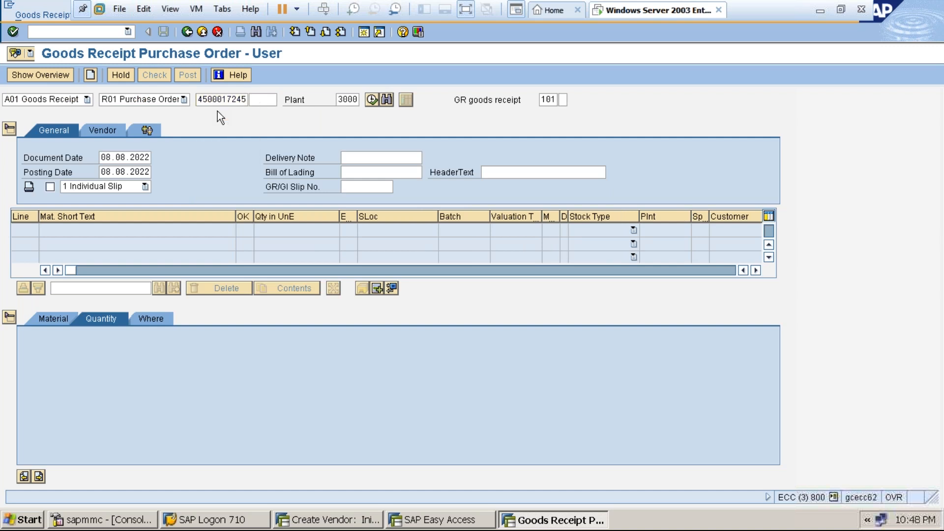
key(Return)
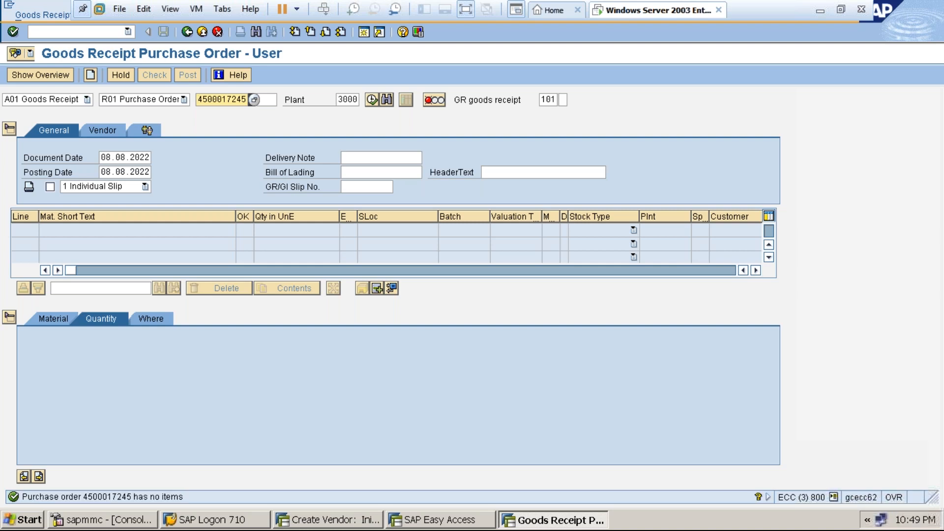
click(339, 100)
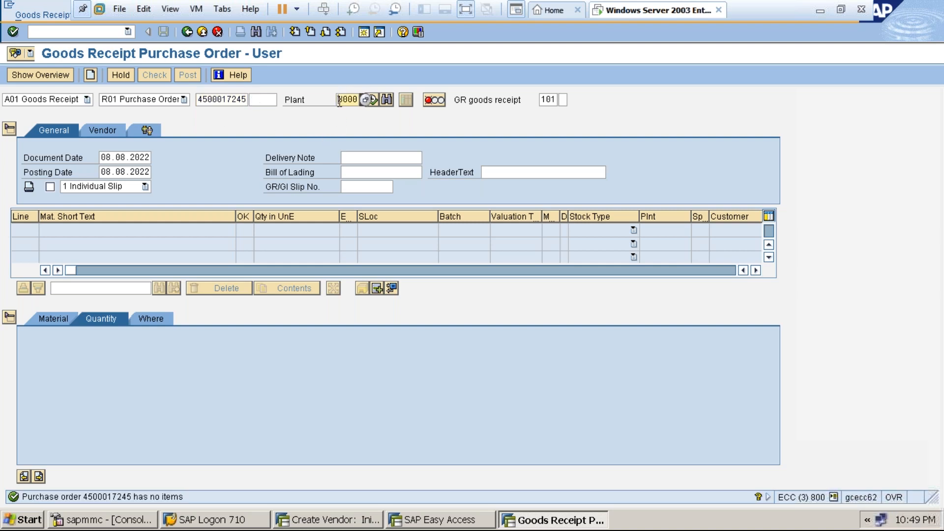
key(Delete)
key(Delete)
key(Delete)
key(Delete)
text(1000)
key(Return)
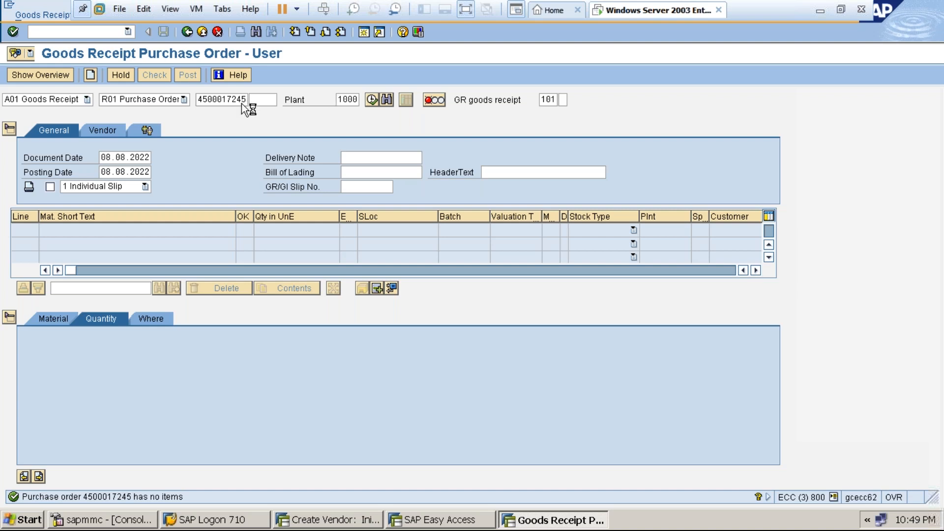
Load the Acid item, verify supplying vendor 2929 on the Partner tab, mark Item OK and post.
click(369, 100)
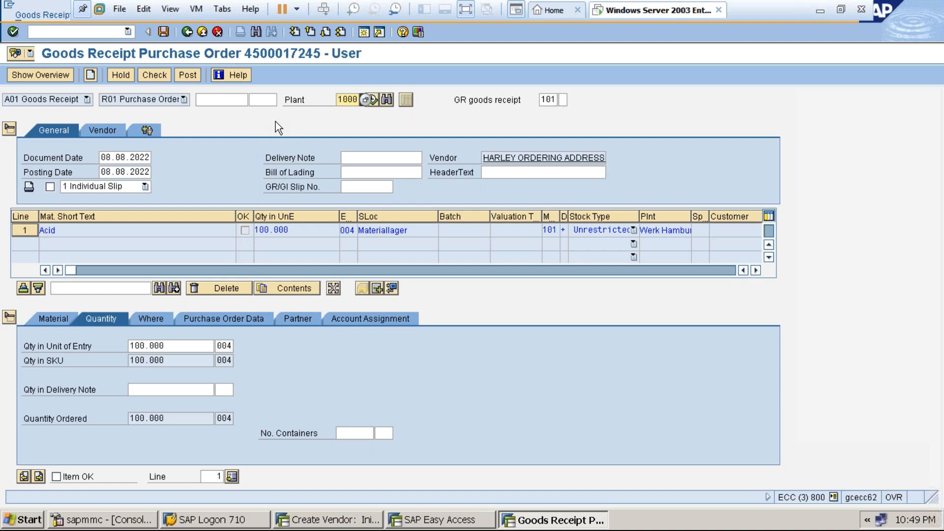
click(297, 318)
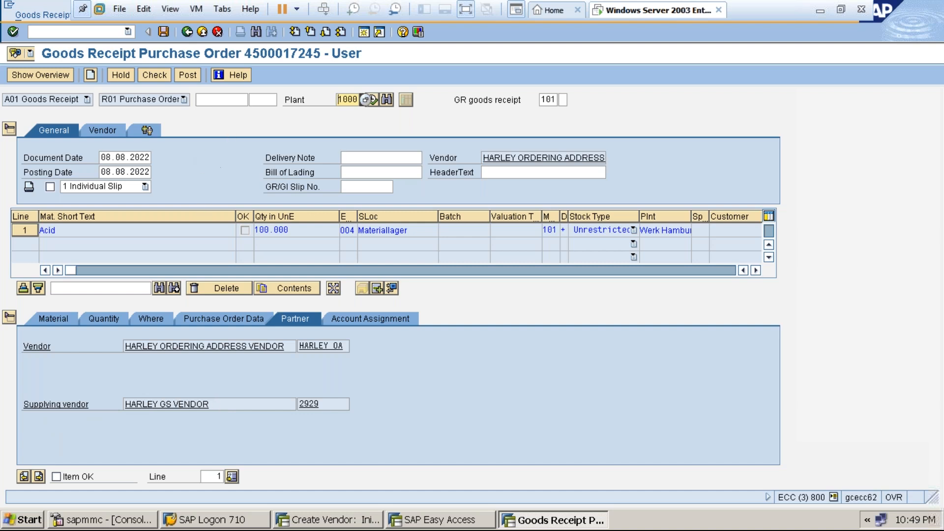
click(219, 406)
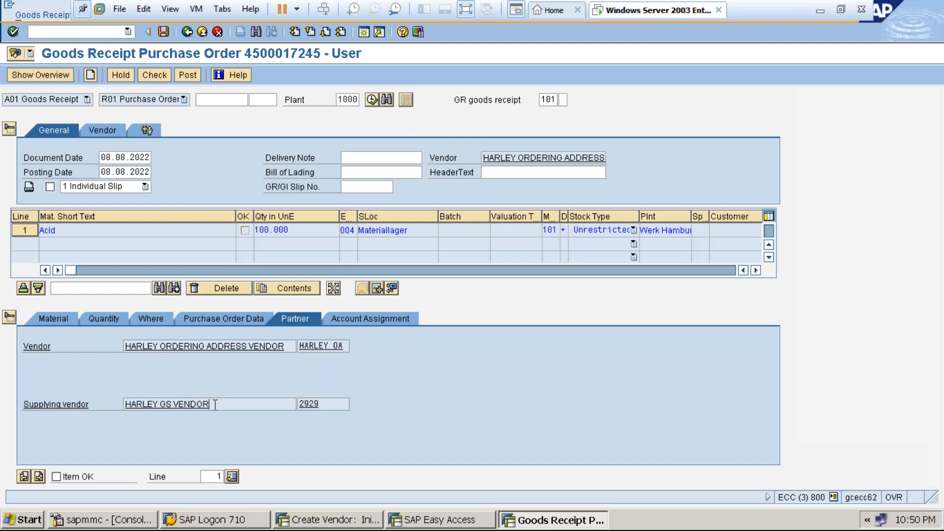
click(325, 404)
click(57, 477)
click(163, 32)
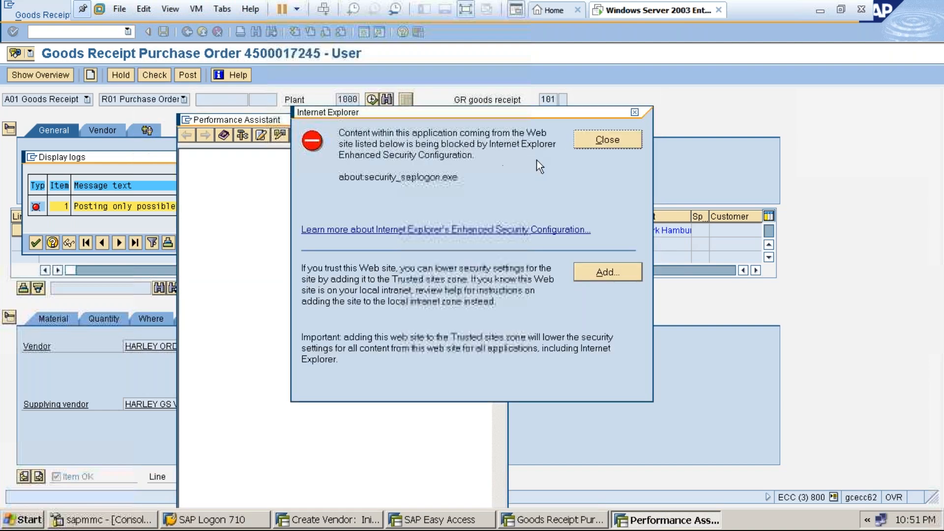
Dismiss the browser security warning, the posting error help text and the error log.
click(600, 137)
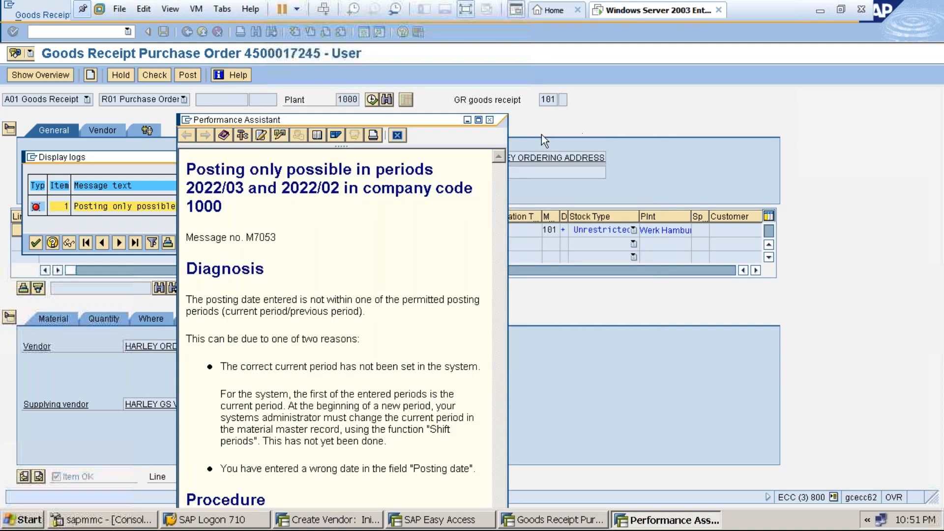
click(489, 120)
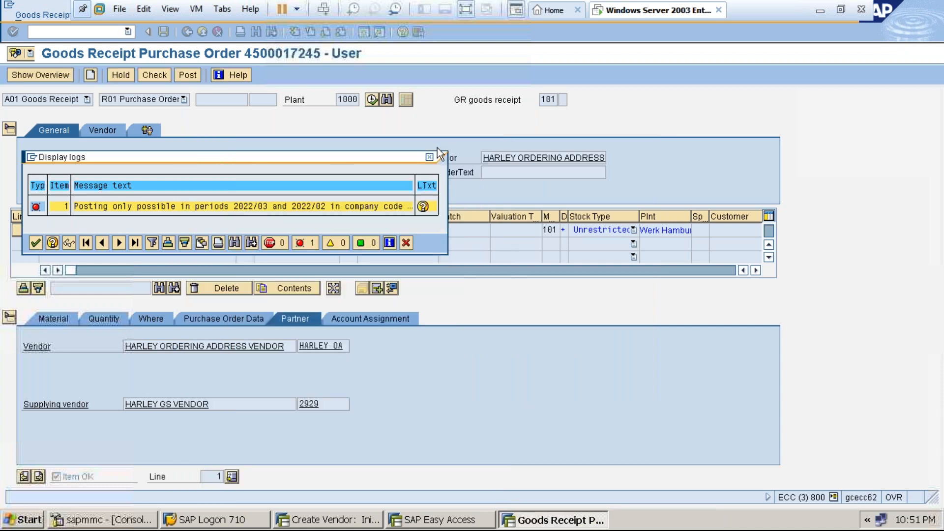
click(429, 158)
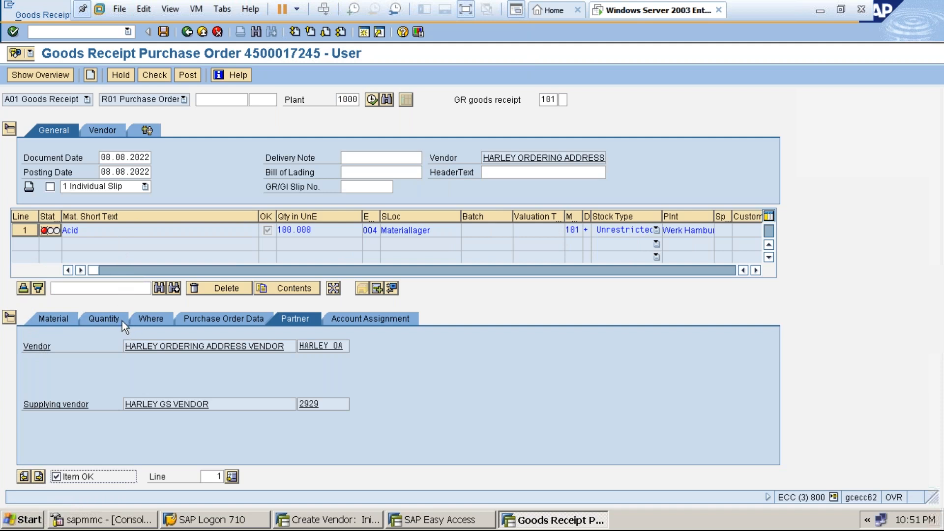
Select material 1547 on the item's Material tab and start a new SAP session.
click(54, 320)
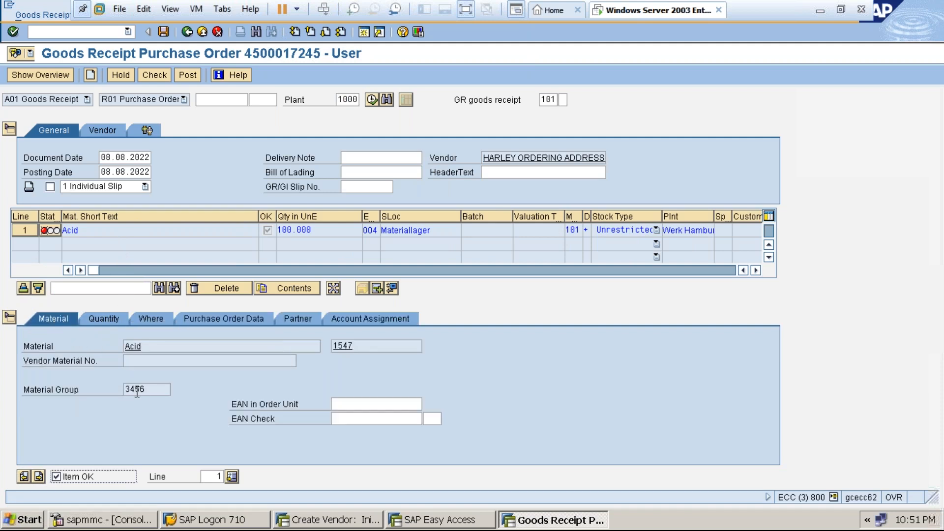
click(354, 345)
click(363, 36)
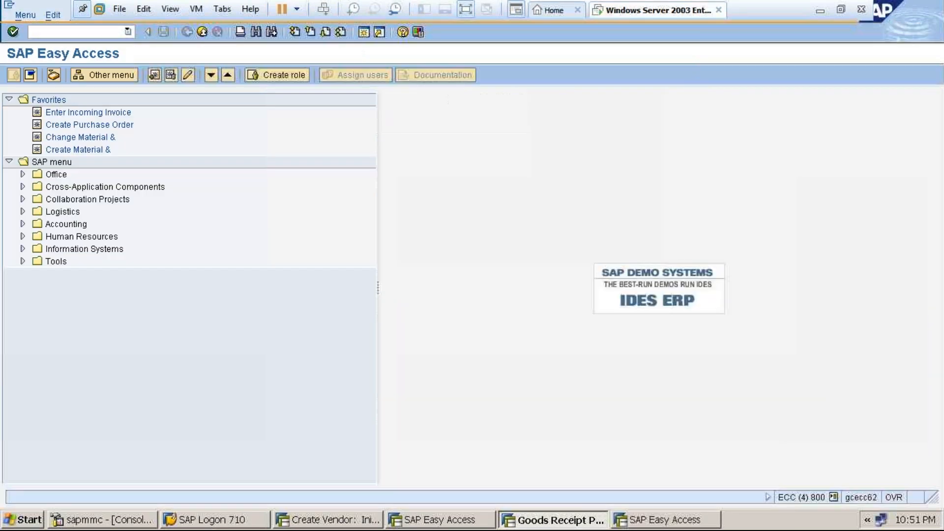
Run MM02 for material 1547 with plant 1000 and storage location 0001, dismissing the lock error.
text(MM02)
key(Return)
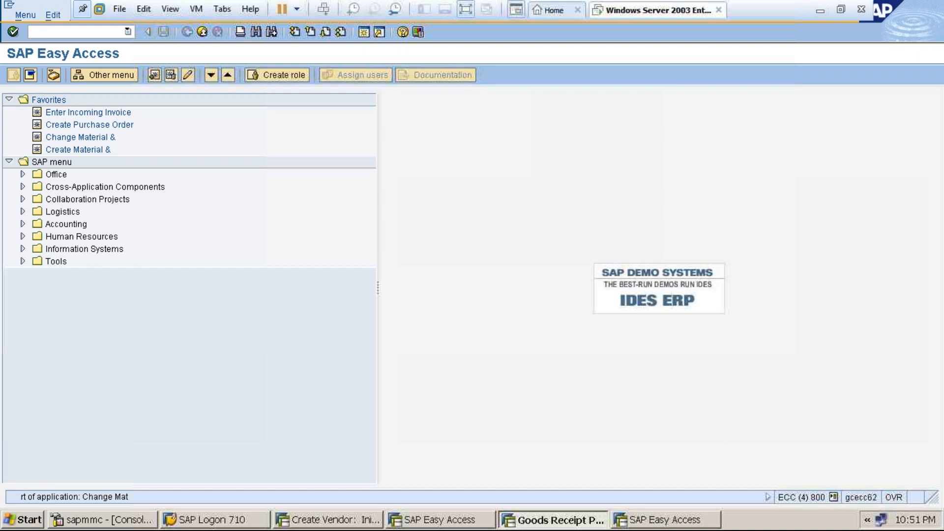
key(Return)
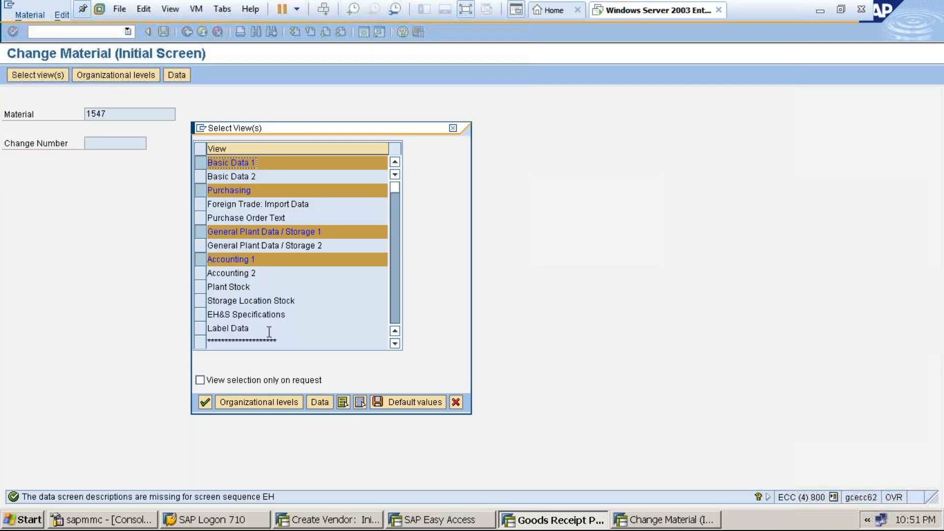
click(272, 401)
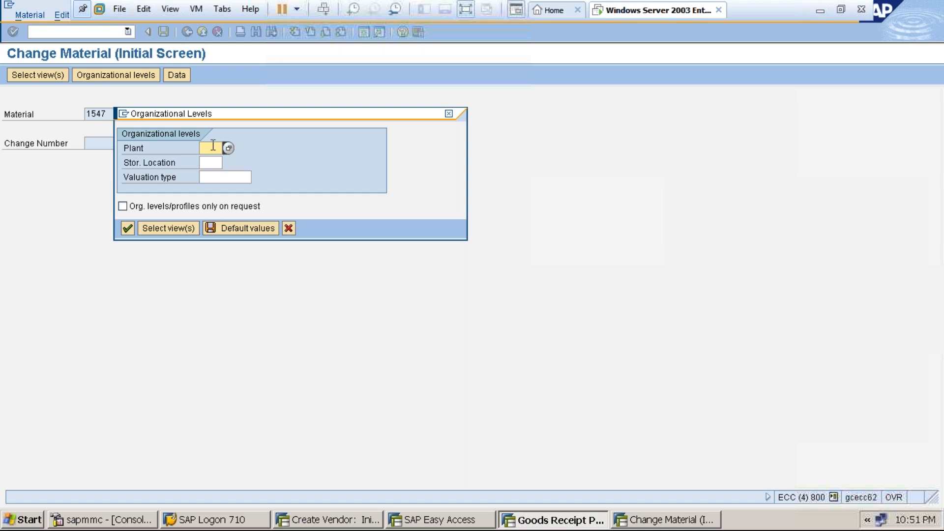
text(1000)
click(212, 162)
text(0001)
key(Return)
key(Return)
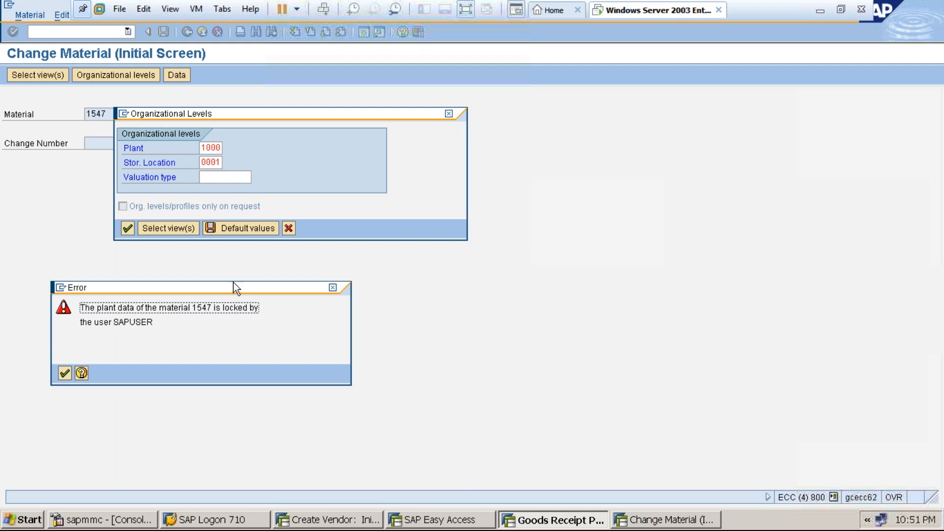
click(332, 287)
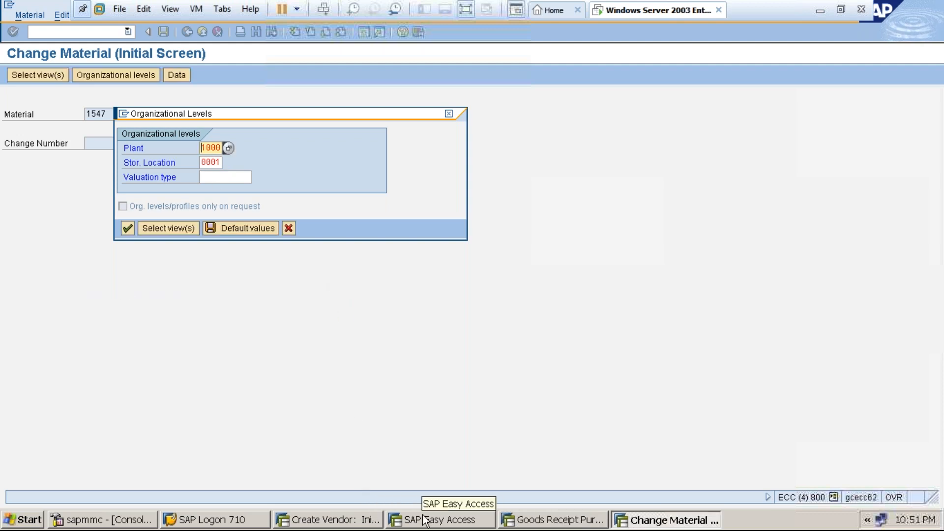
Switch through the taskbar windows back to the Goods Receipt session.
click(359, 523)
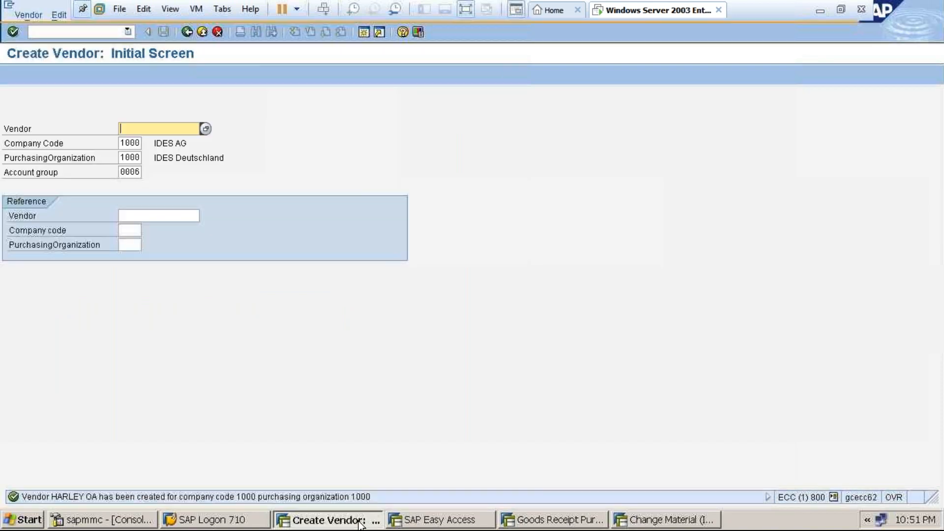
click(359, 523)
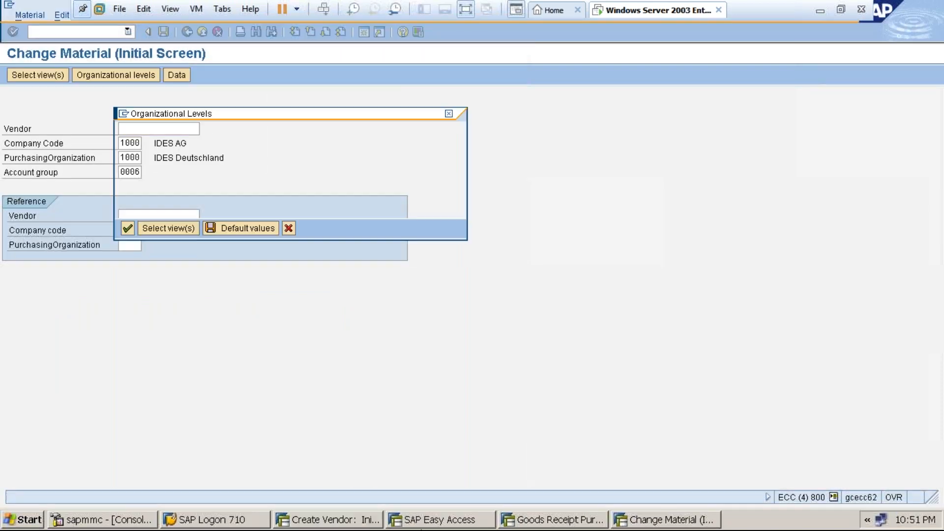
click(524, 524)
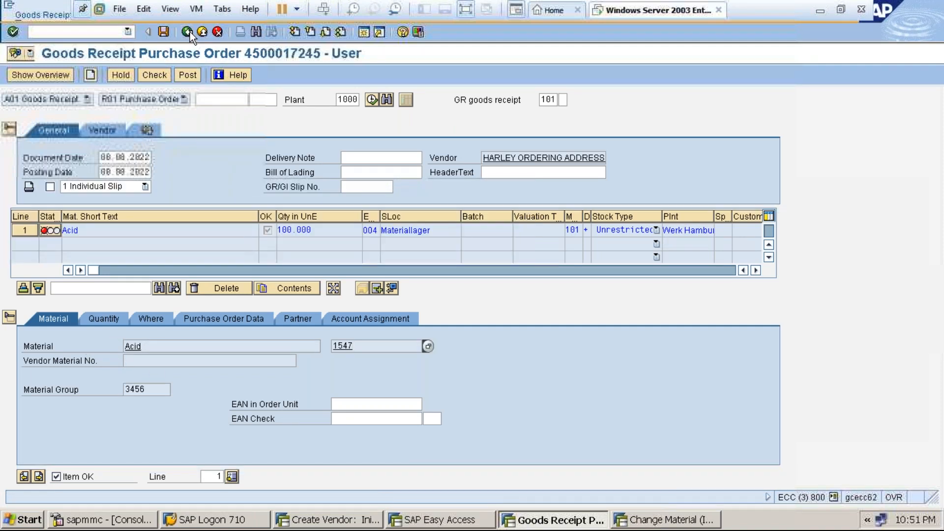
Discard the goods receipt without saving, exit MIGO and close that extra session.
click(218, 32)
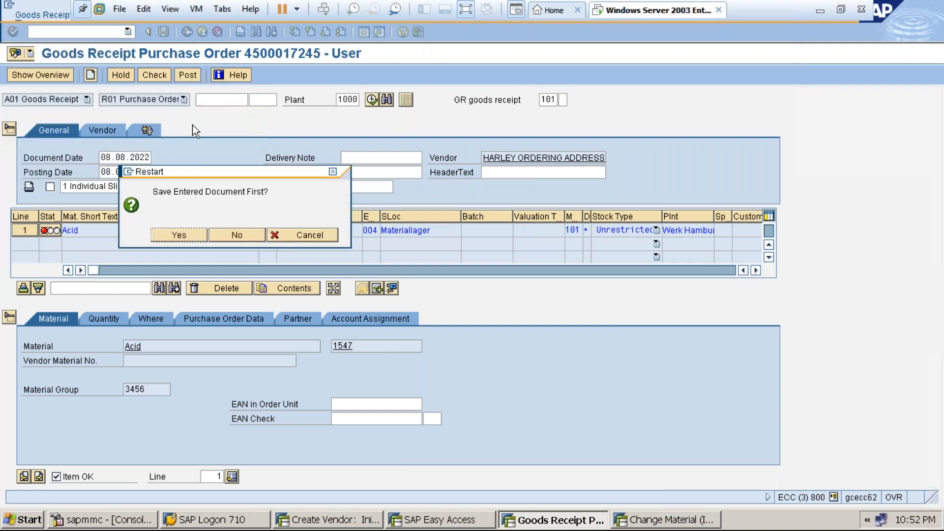
click(234, 233)
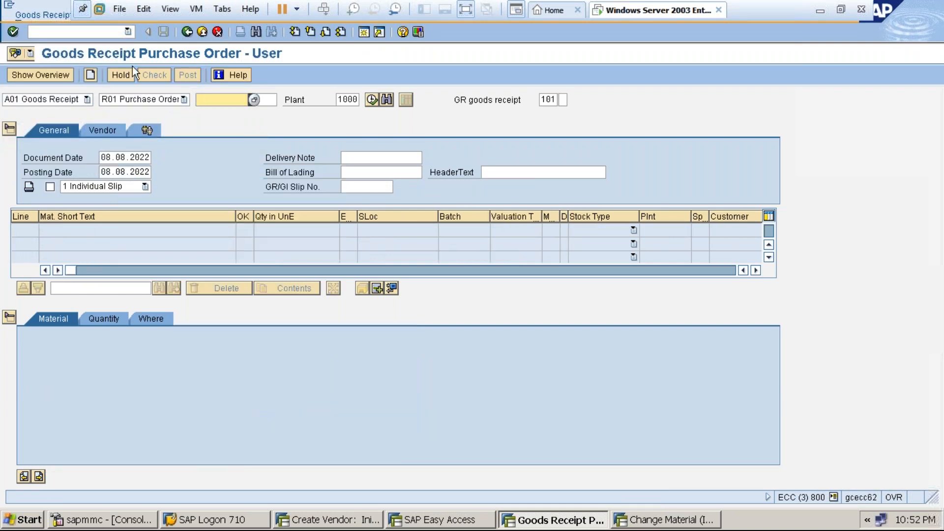
click(218, 32)
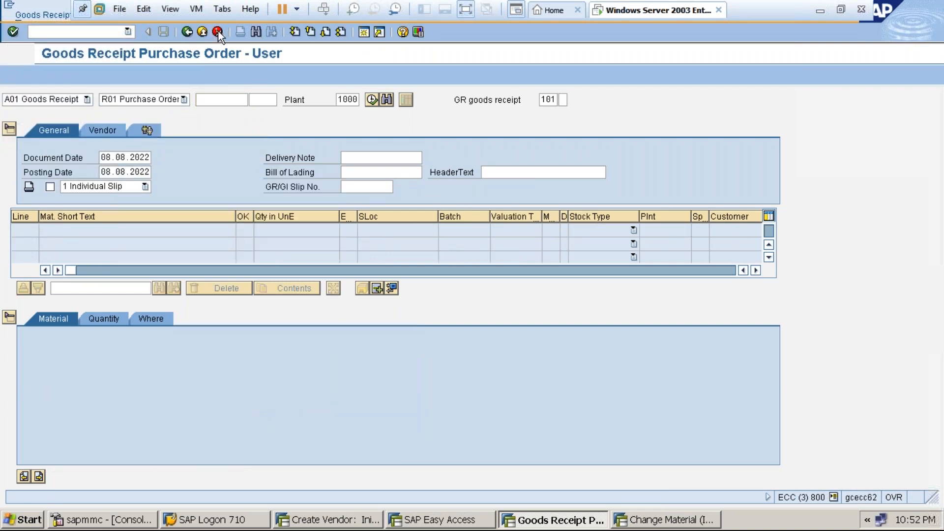
click(219, 31)
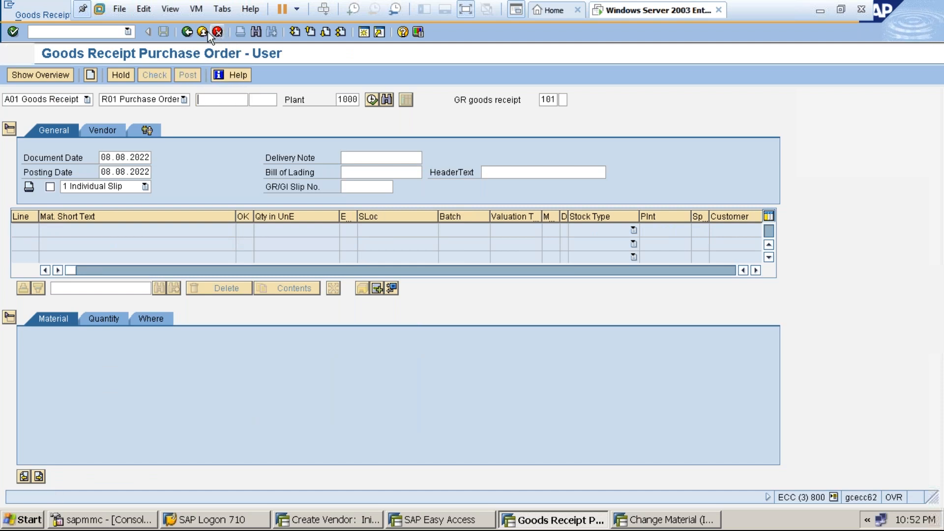
click(207, 32)
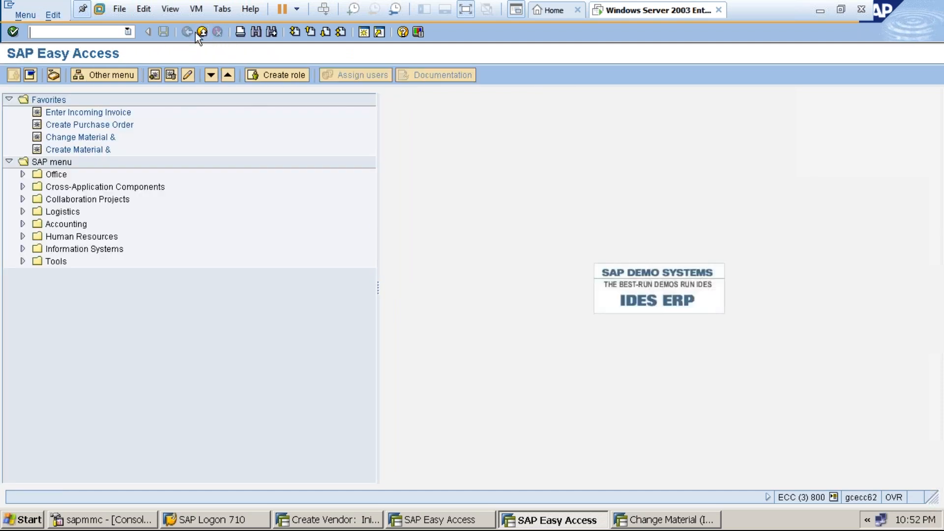
click(200, 33)
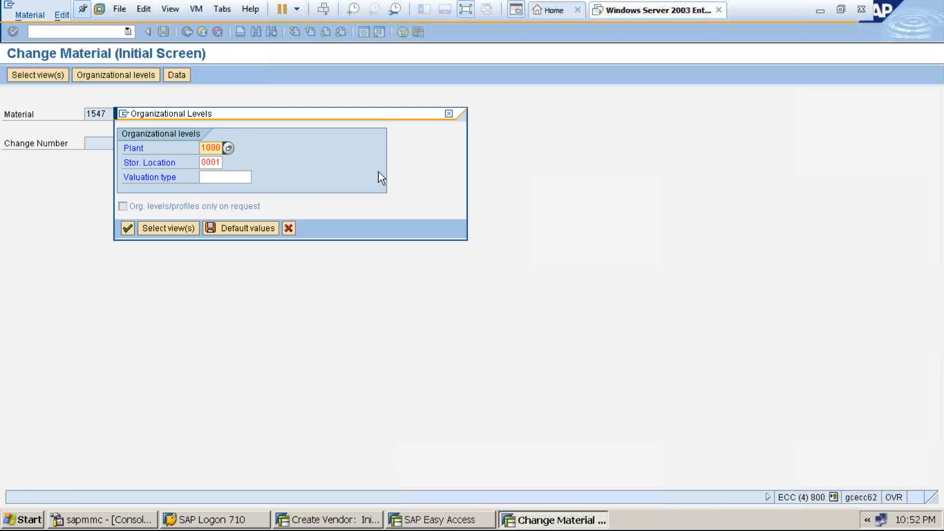
Open material 1547 in MM02 at plant 1000, storage location 0001, on the Accounting 1 view.
click(450, 113)
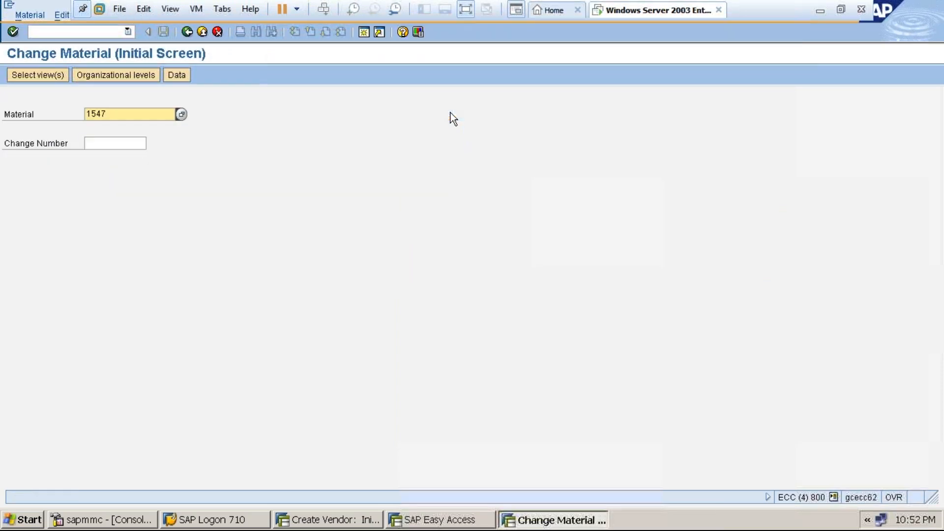
key(Return)
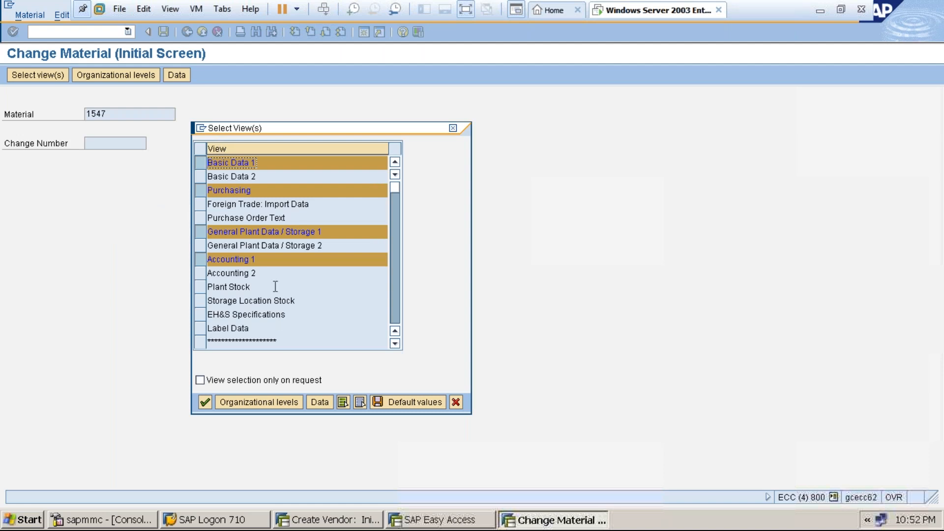
click(247, 403)
text(1000)
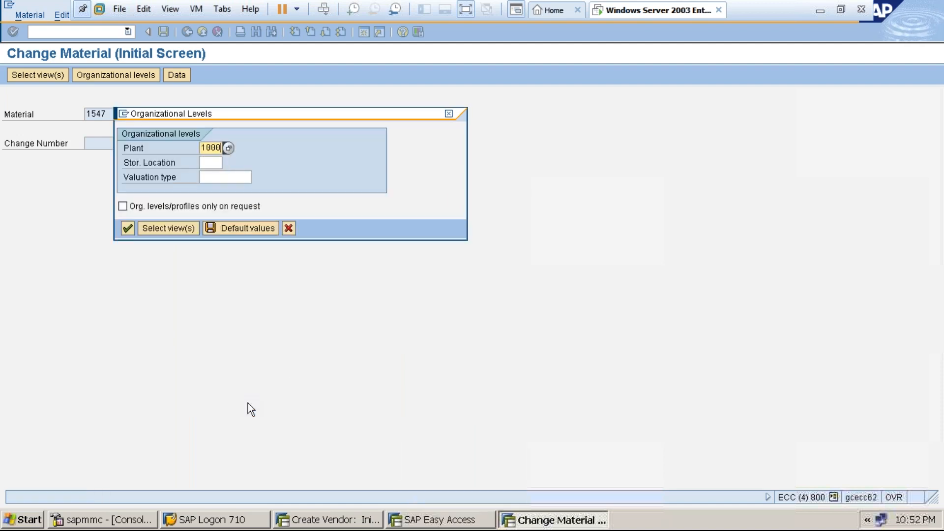
click(208, 161)
text(0001)
key(Return)
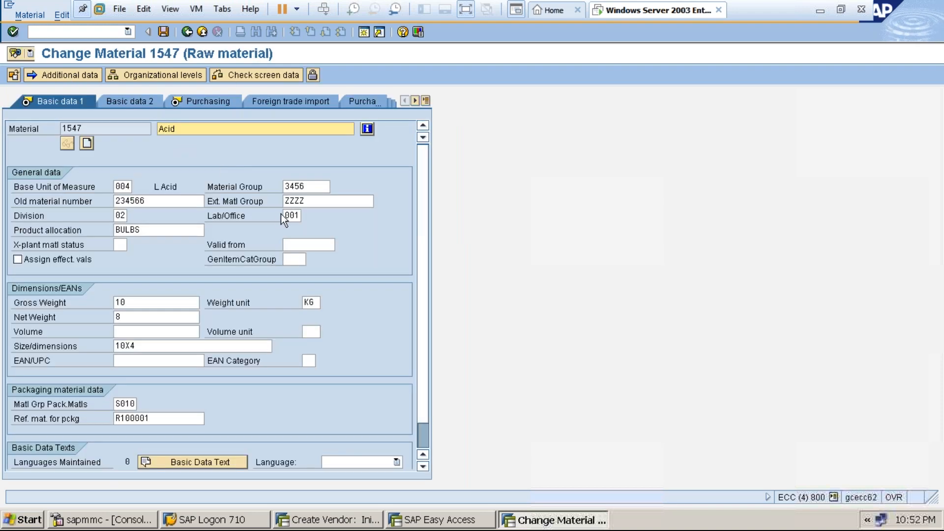
click(426, 100)
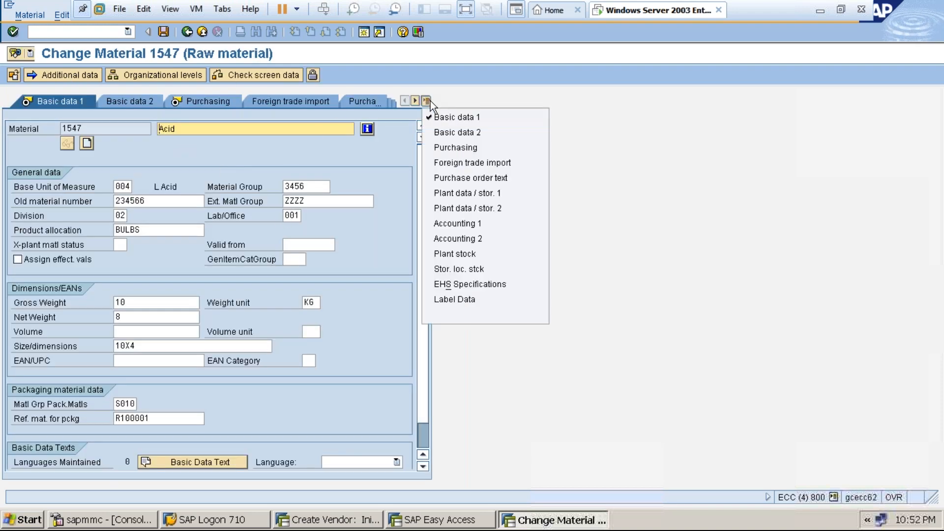
click(446, 223)
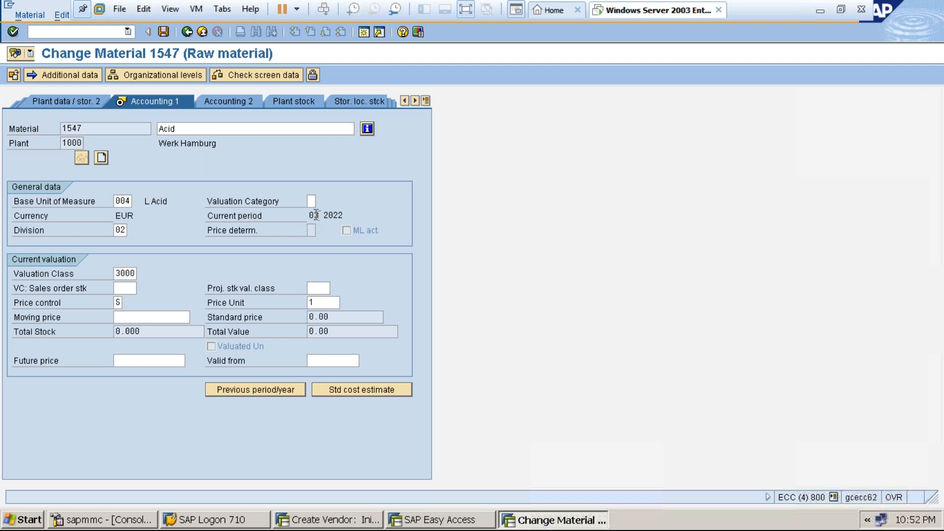
In a new session, open SE16N for table MARV filtered to company code 1000.
click(366, 32)
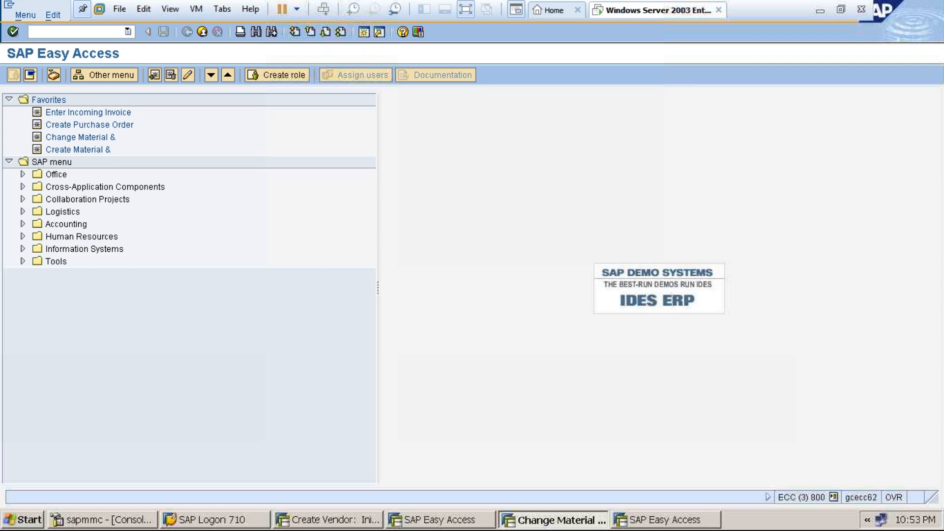
text(SE16N)
key(Return)
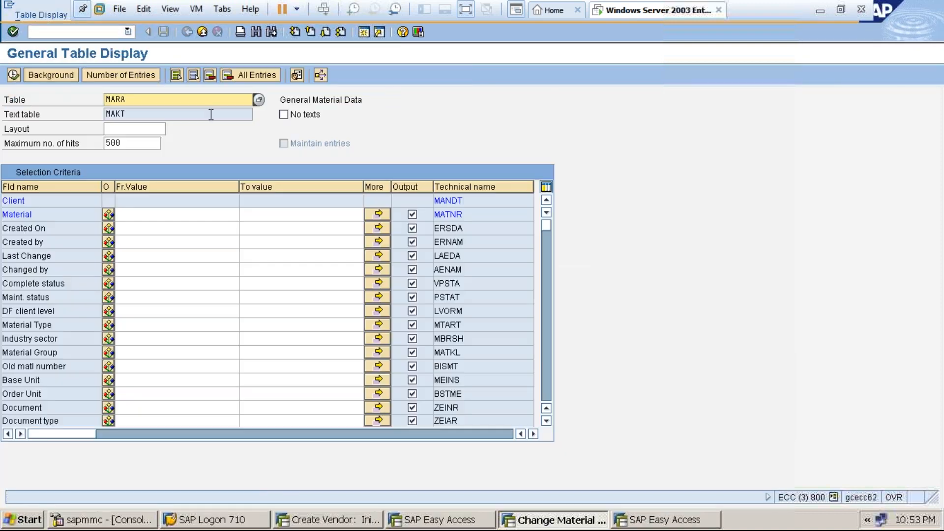
key(BackSpace)
key(BackSpace)
key(BackSpace)
key(BackSpace)
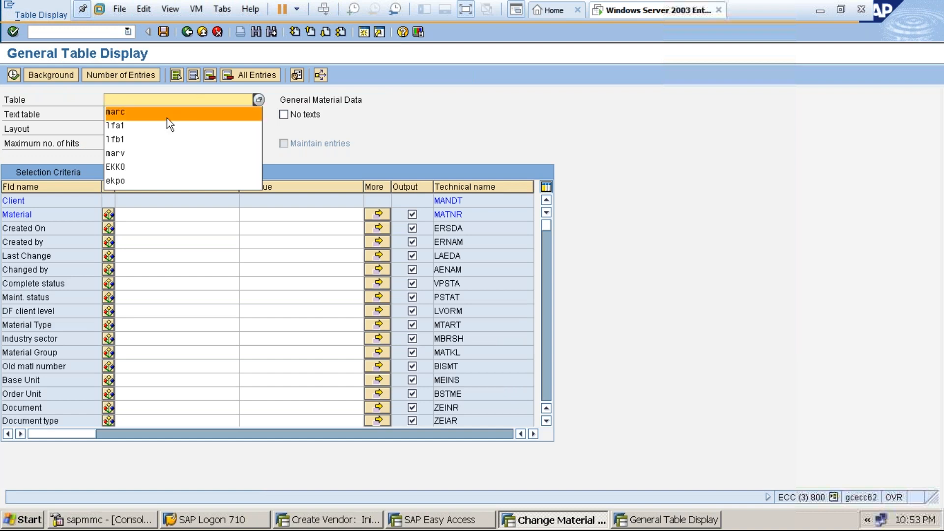
click(127, 155)
key(Return)
click(155, 215)
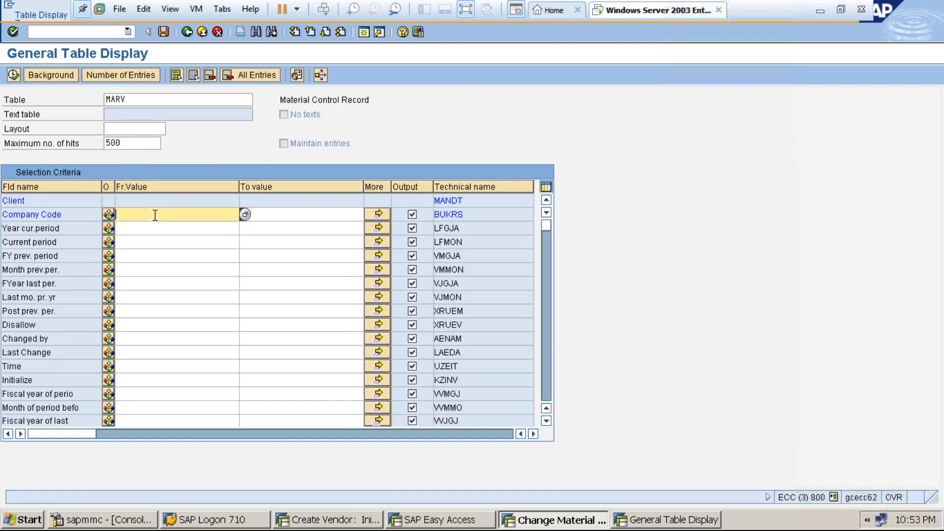
text(1000)
key(Return)
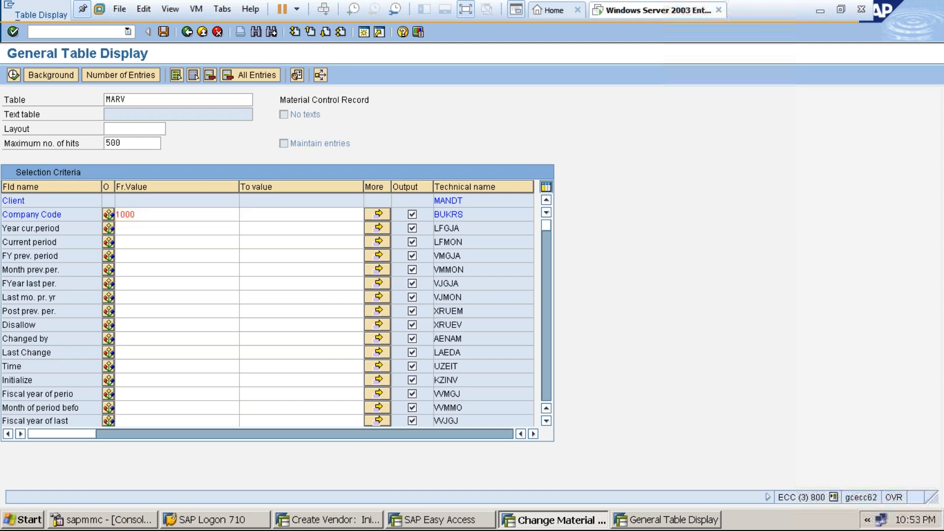
Enable editing with &SAP_EDIT and execute the MARV selection.
click(49, 30)
text(&SAP EDIT)
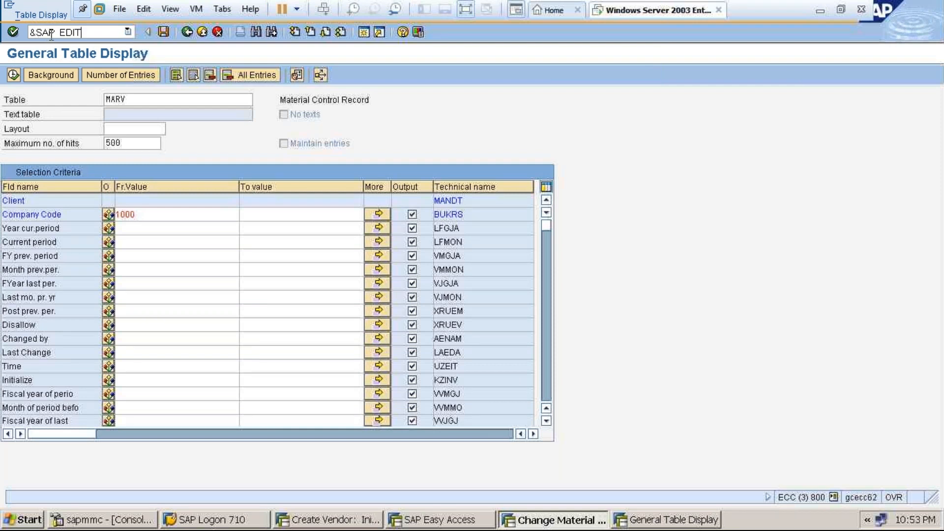
key(Return)
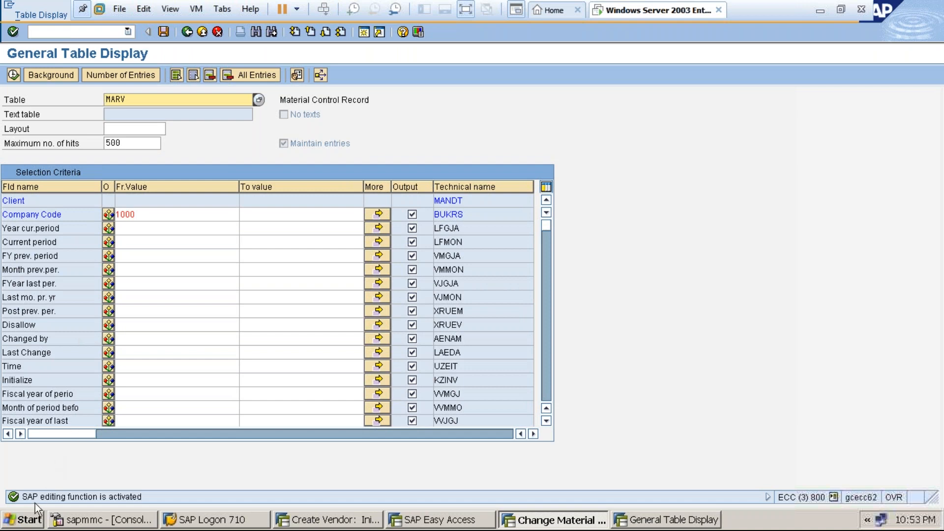
click(13, 75)
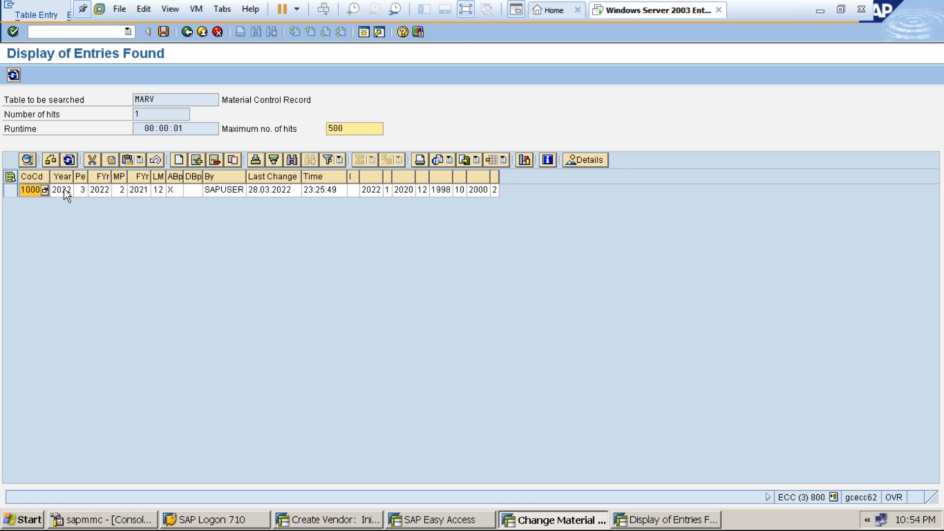
Change the MARV current period from 3 to 8 and previous period from 2 to 7.
click(81, 191)
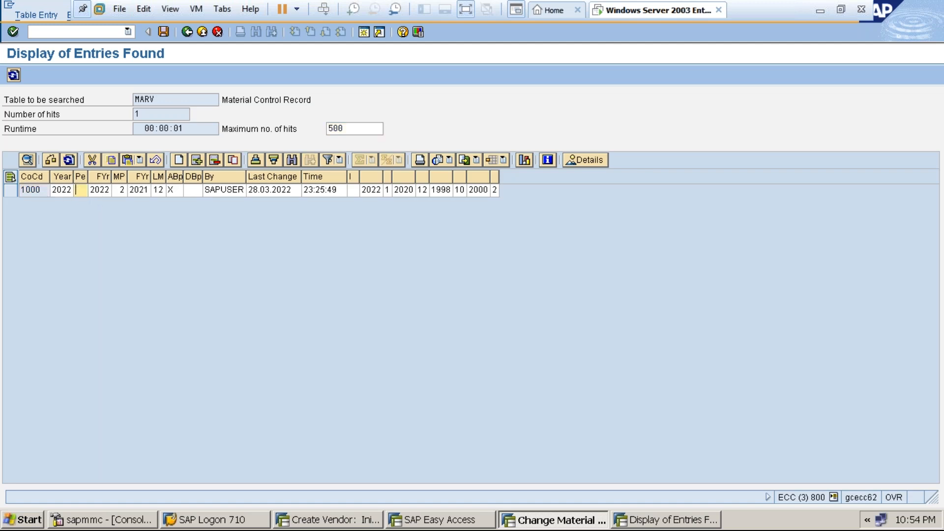
text(8)
click(118, 190)
key(BackSpace)
text(7)
key(Return)
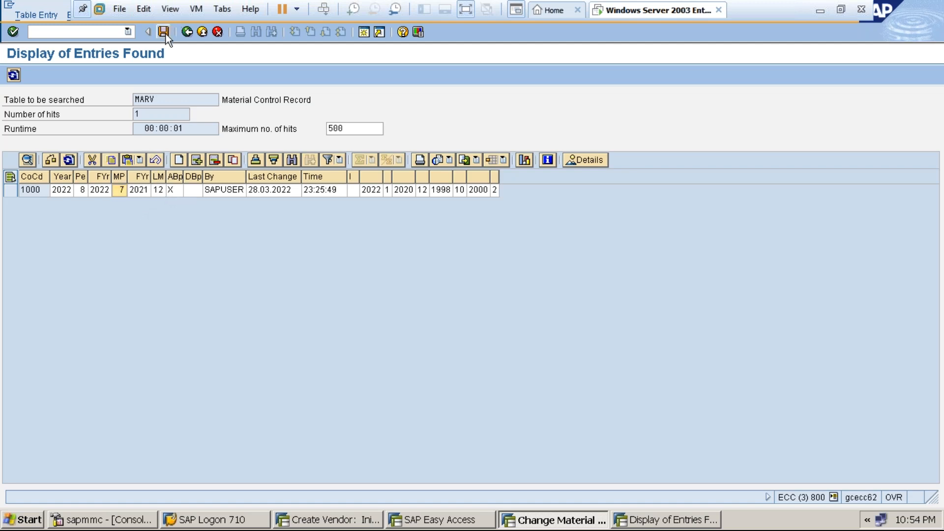
Save the changed MARV record and go back to the selection screen.
click(165, 33)
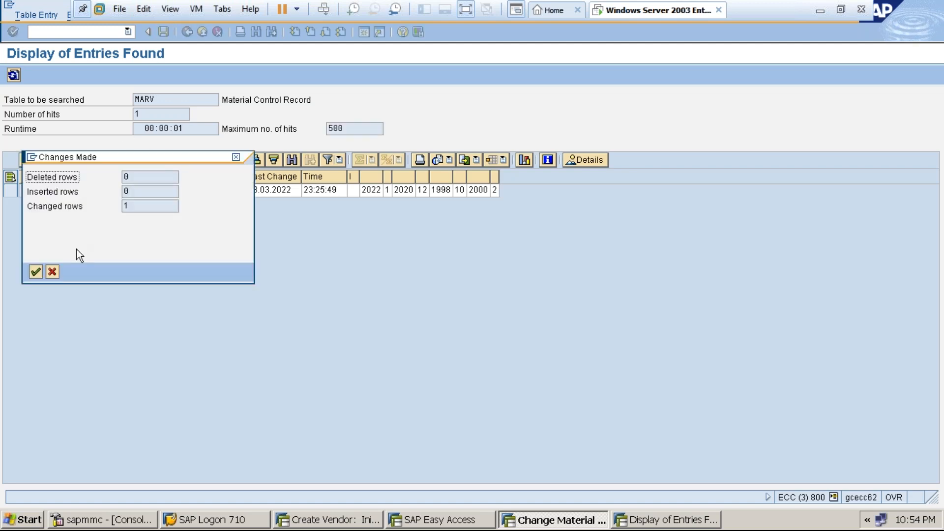
click(36, 273)
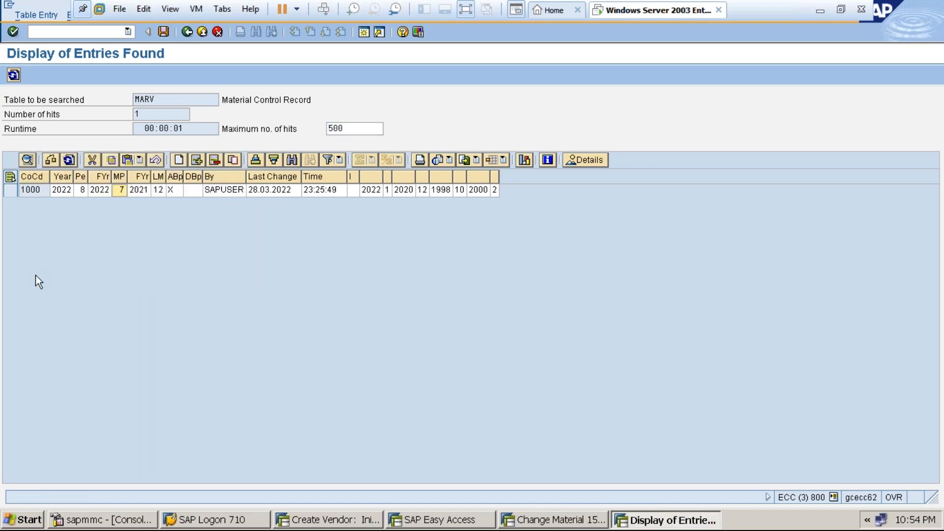
click(202, 32)
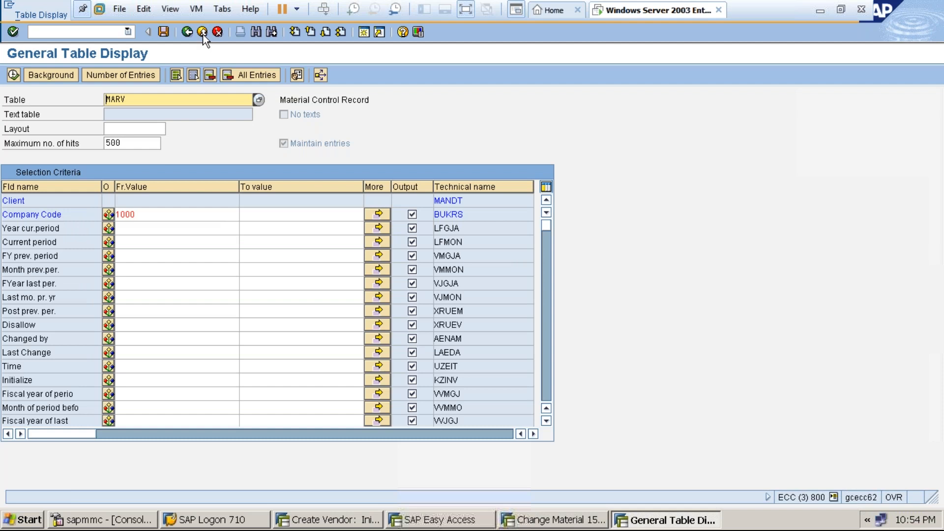
click(202, 33)
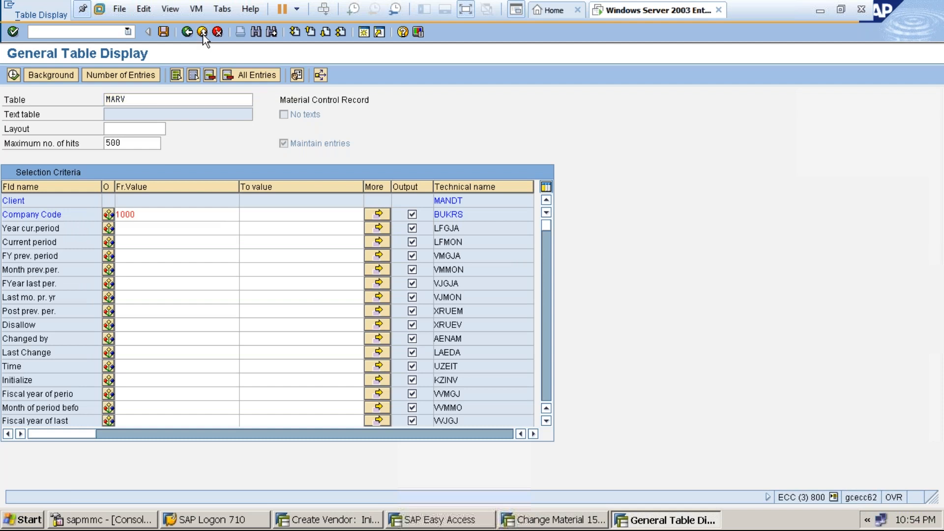
Leave the MM02 change screen for material 1547 without saving.
click(202, 33)
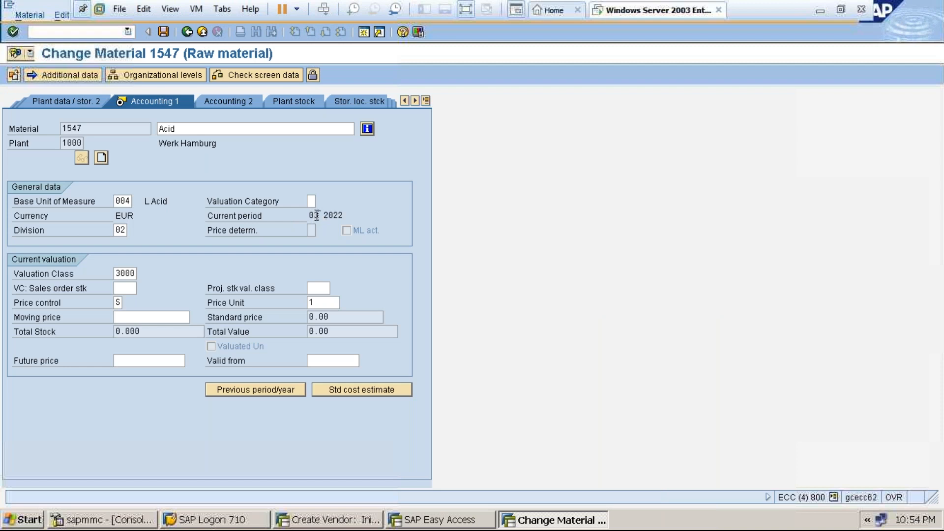
click(187, 32)
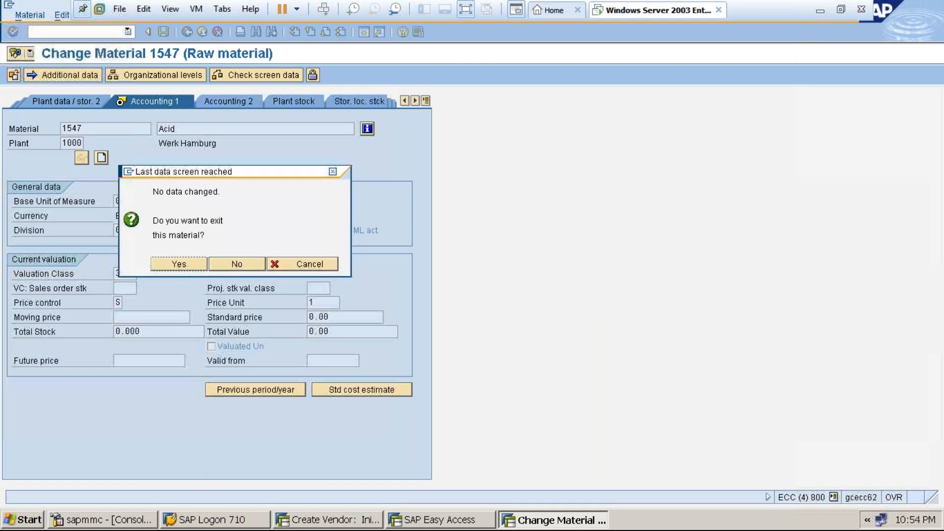
click(235, 263)
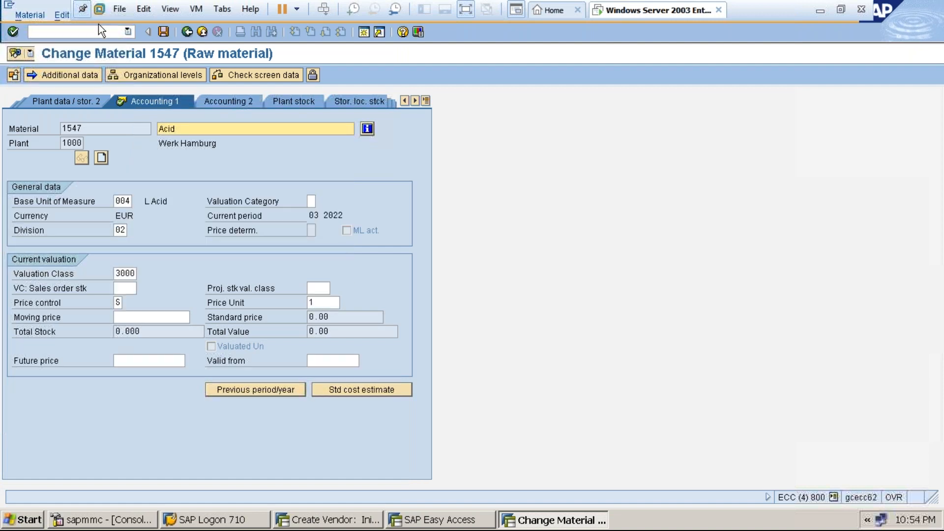
click(201, 32)
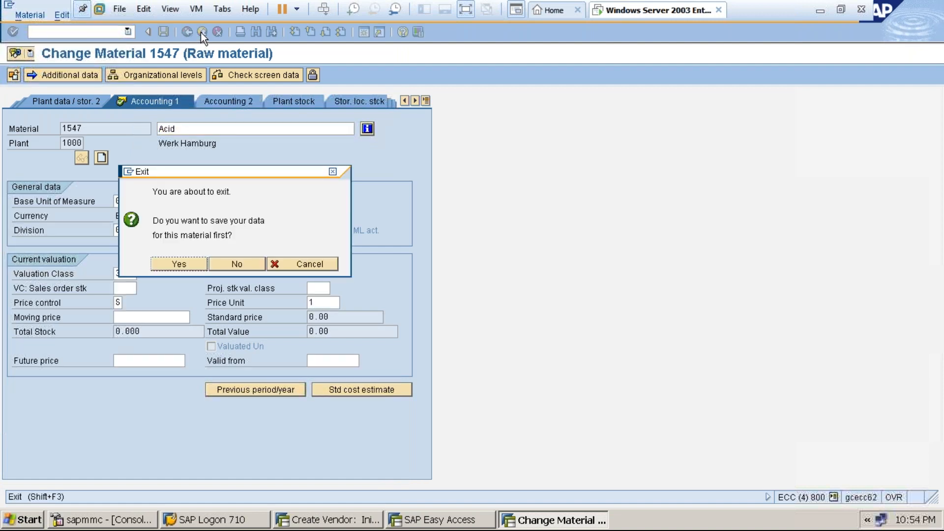
click(224, 264)
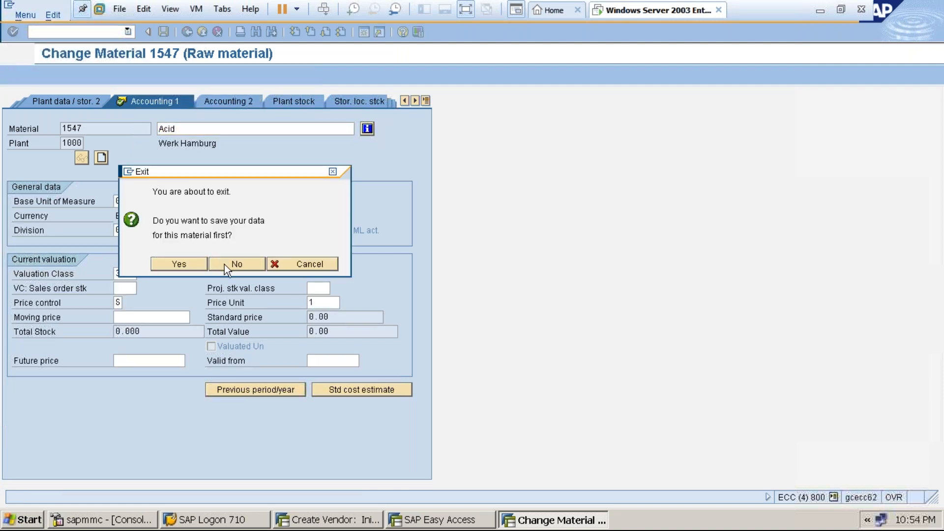
Check Accounting 1 of material 1547 (plant 1000, storage location 0001) in MM03, then exit.
click(92, 31)
text(/nmm03)
key(Return)
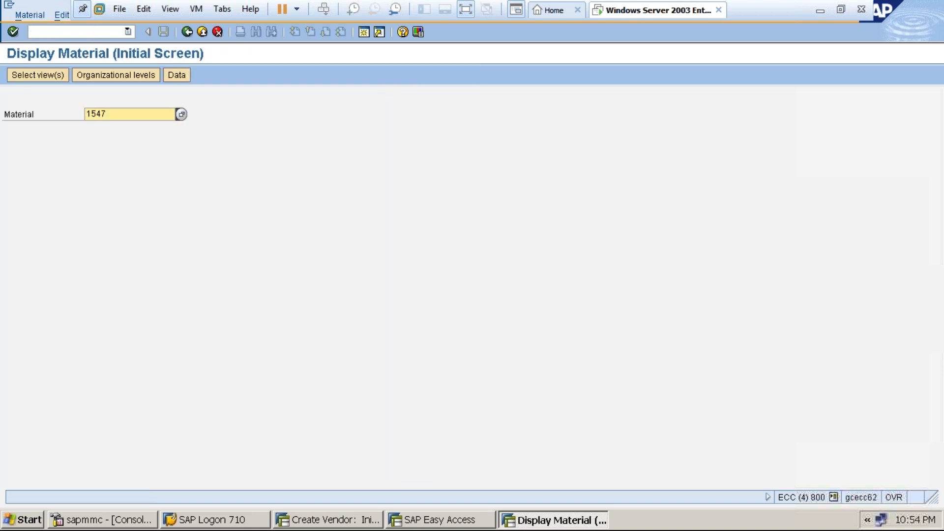
key(Return)
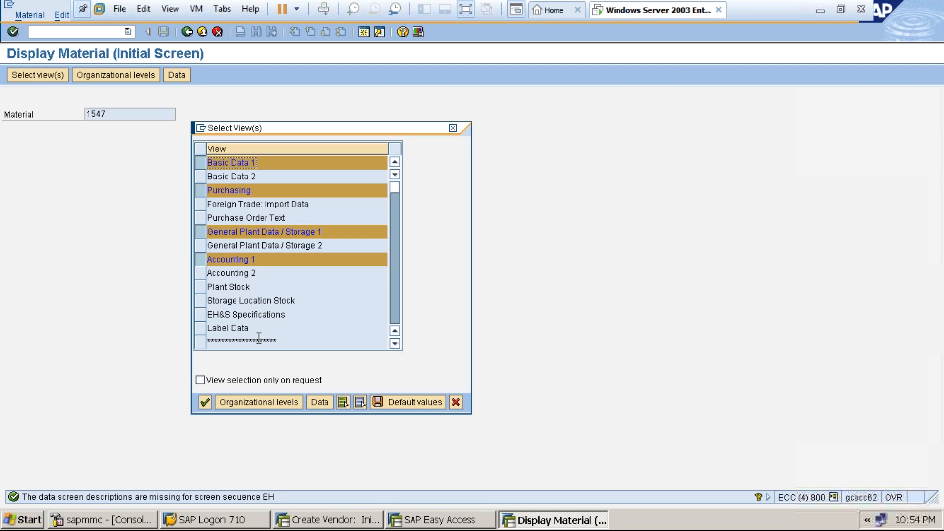
click(258, 399)
text(1000)
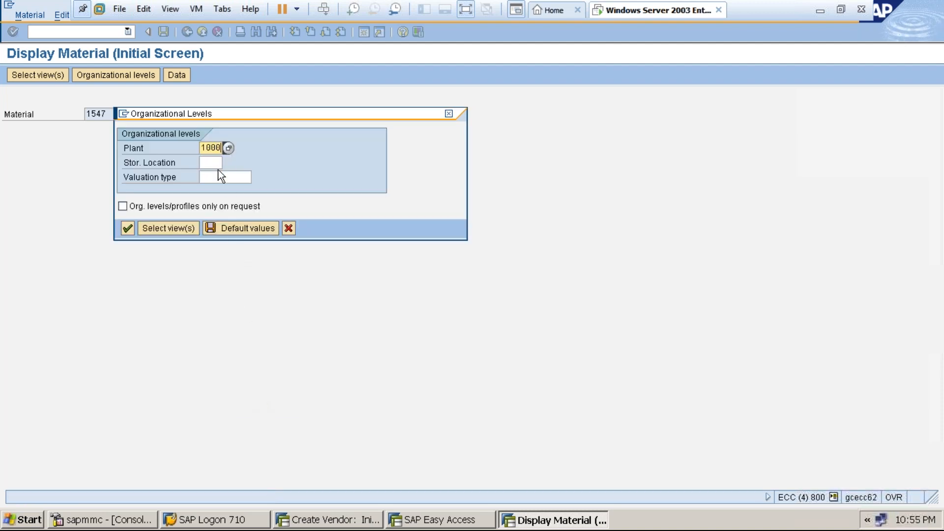
click(216, 164)
text(1)
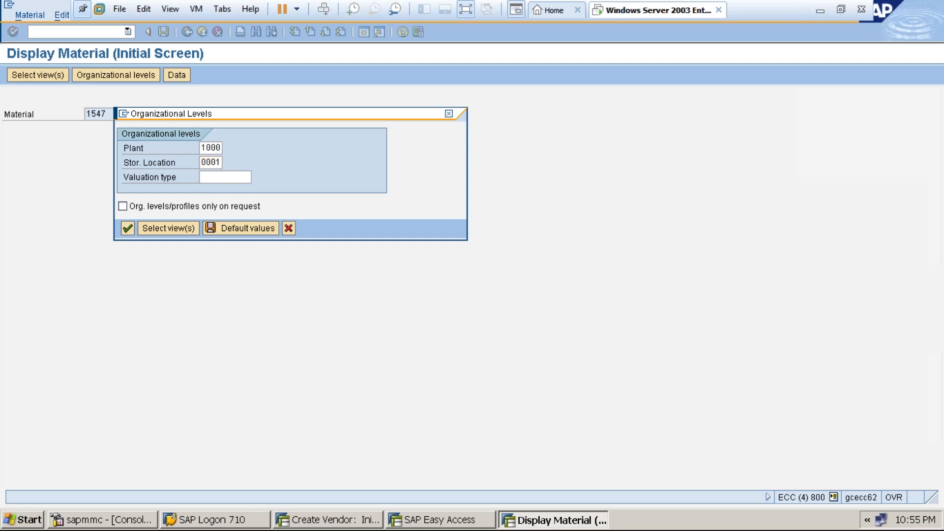
key(Return)
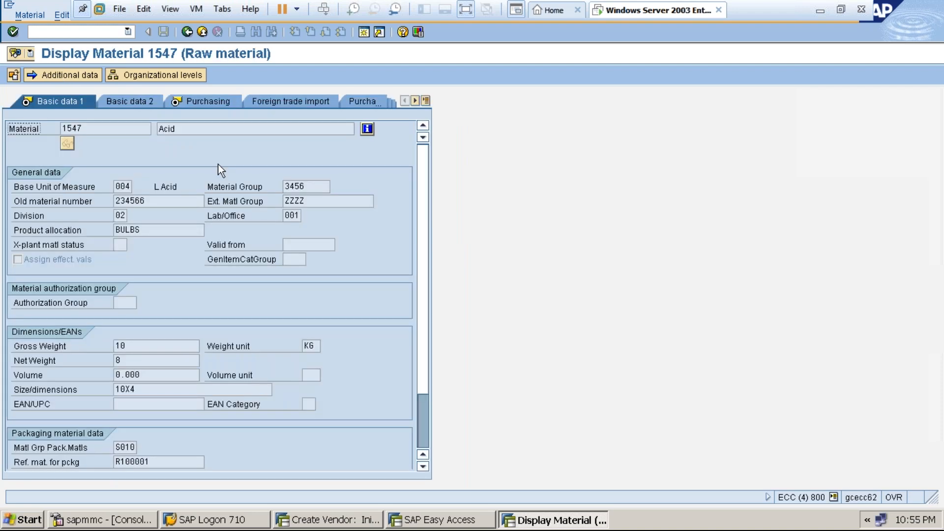
click(426, 101)
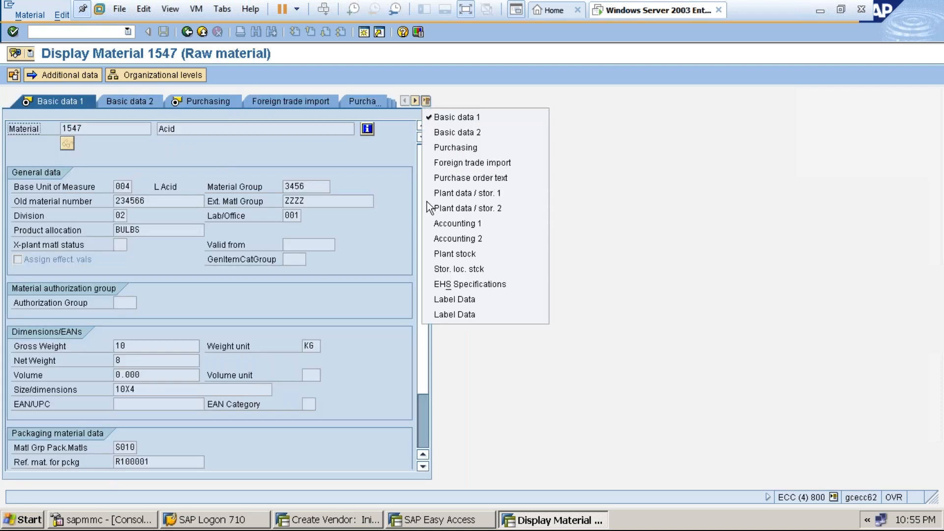
click(450, 224)
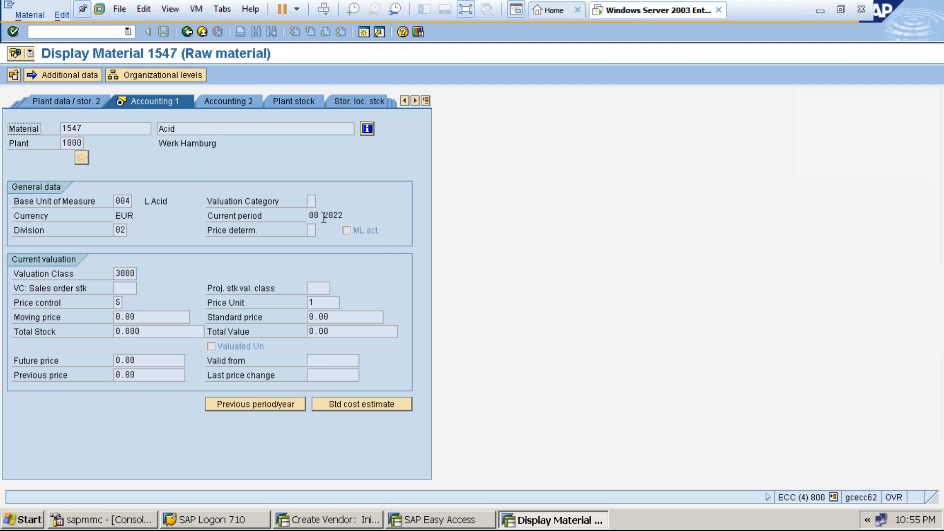
click(202, 32)
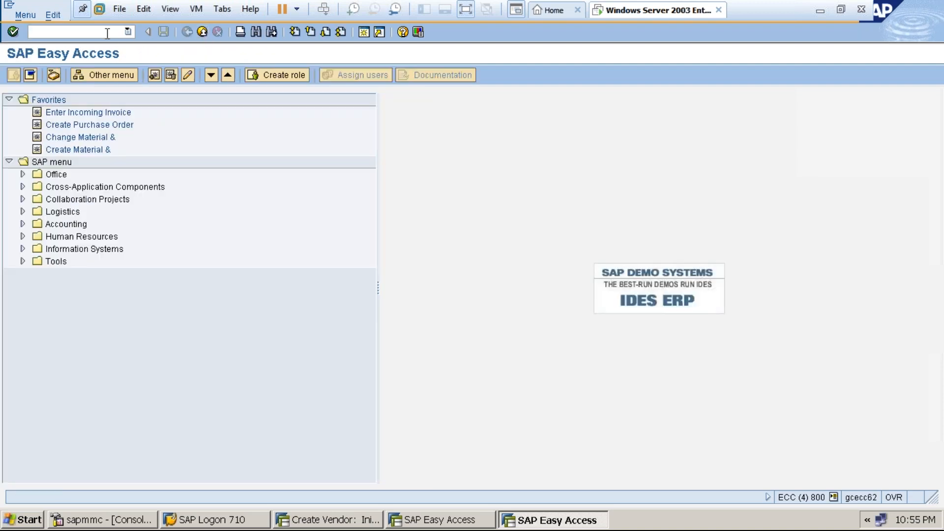
text(migo)
key(Return)
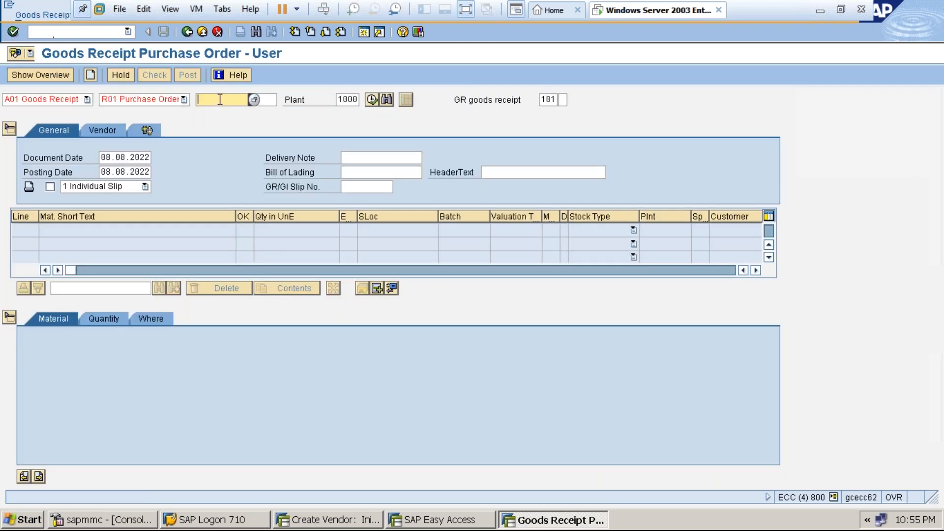
click(220, 100)
click(226, 112)
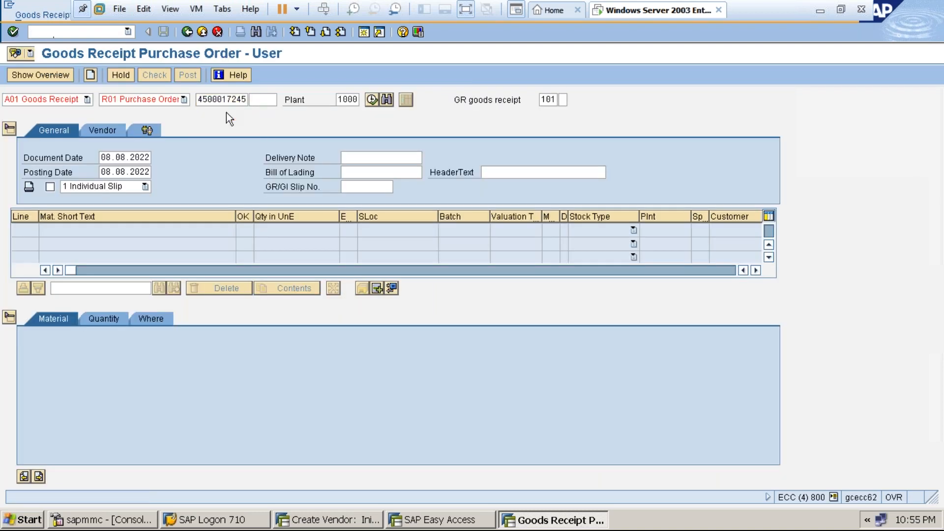
key(Return)
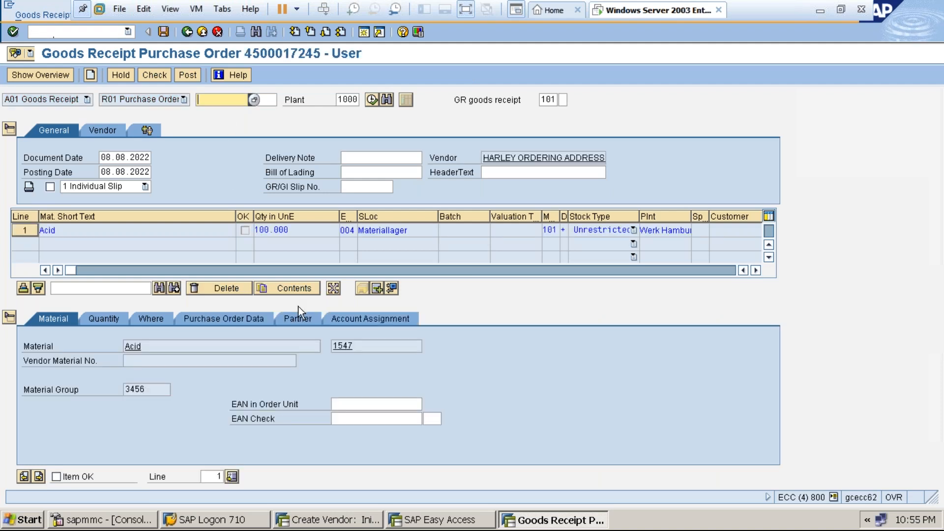
click(297, 321)
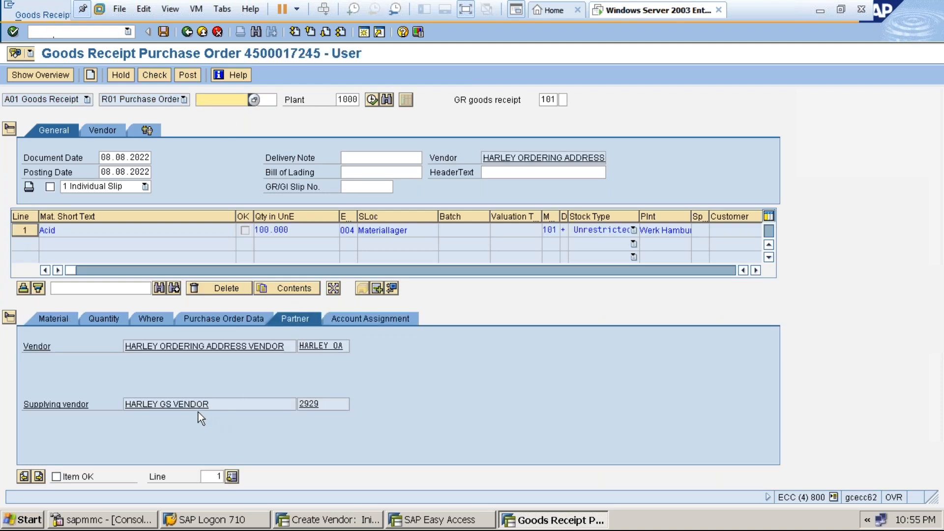
click(215, 403)
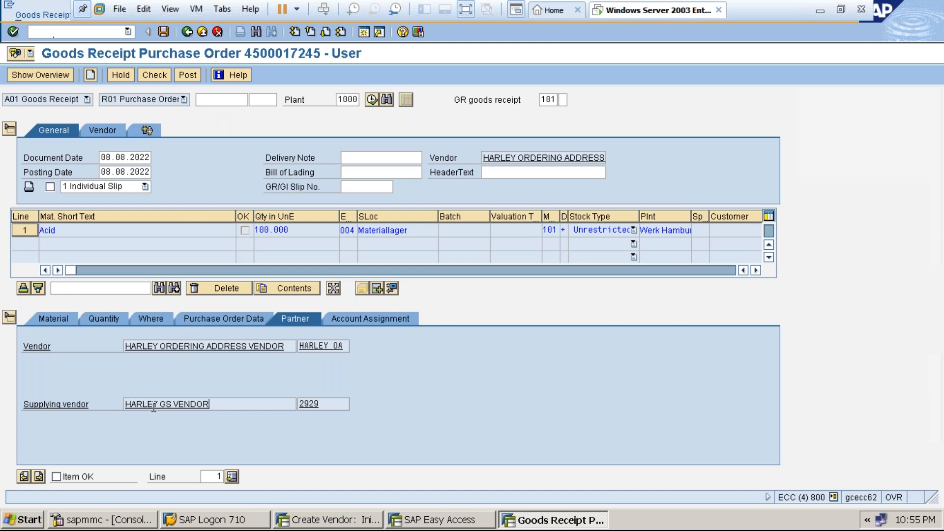
click(58, 478)
click(164, 31)
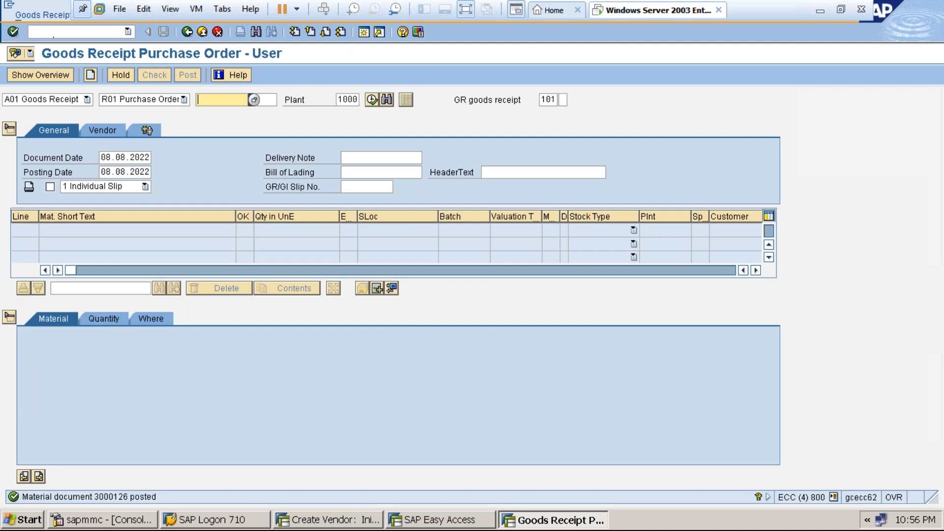
Exit MIGO and start MIRO to enter an incoming invoice.
click(203, 32)
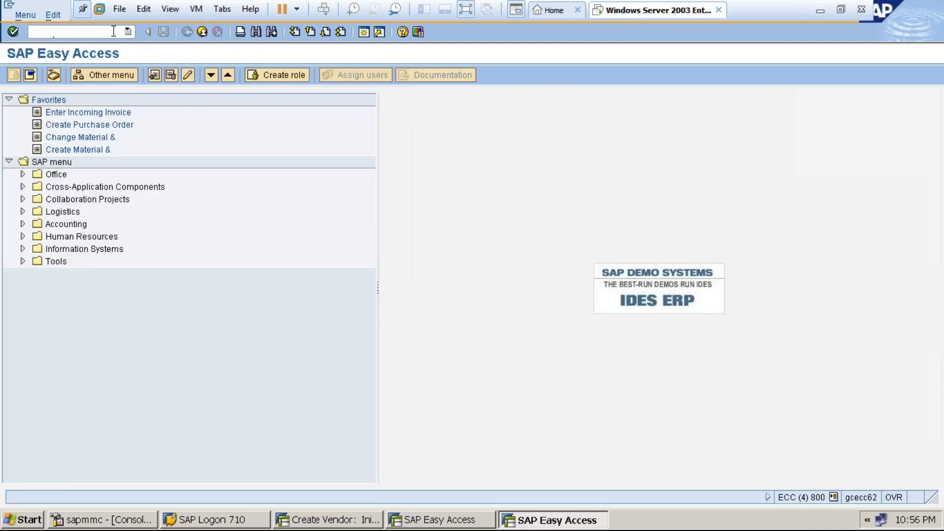
text(miro)
key(Return)
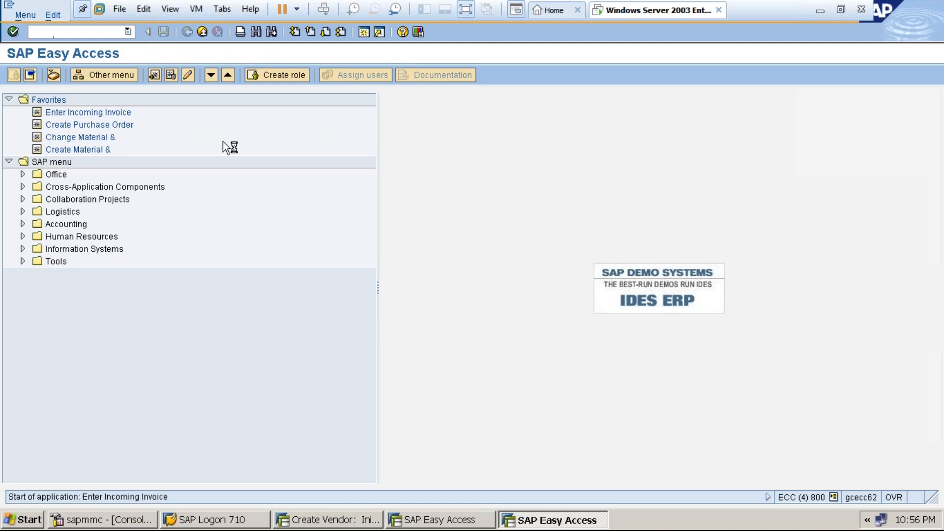
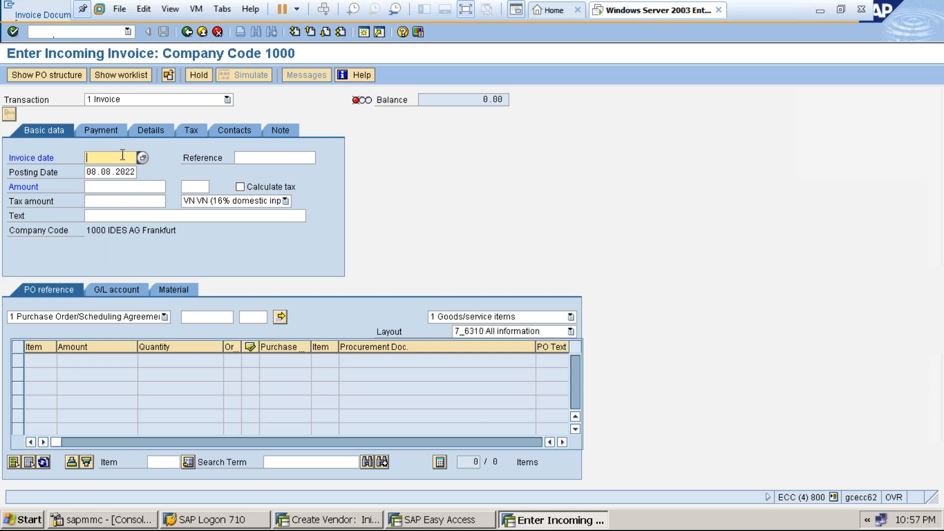
Enter invoice date 08.08.2022 and open a second session at the SAP Easy Access menu.
text(08.08.2022)
click(193, 317)
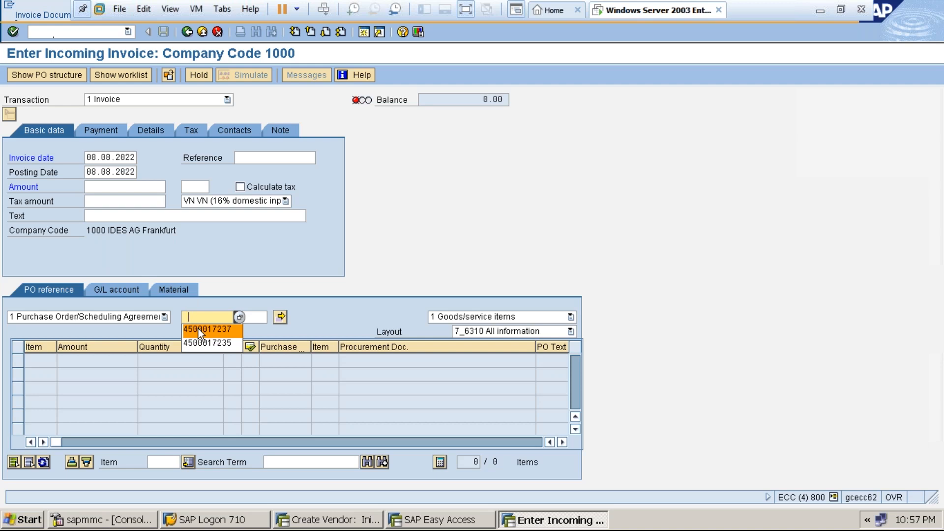
click(204, 317)
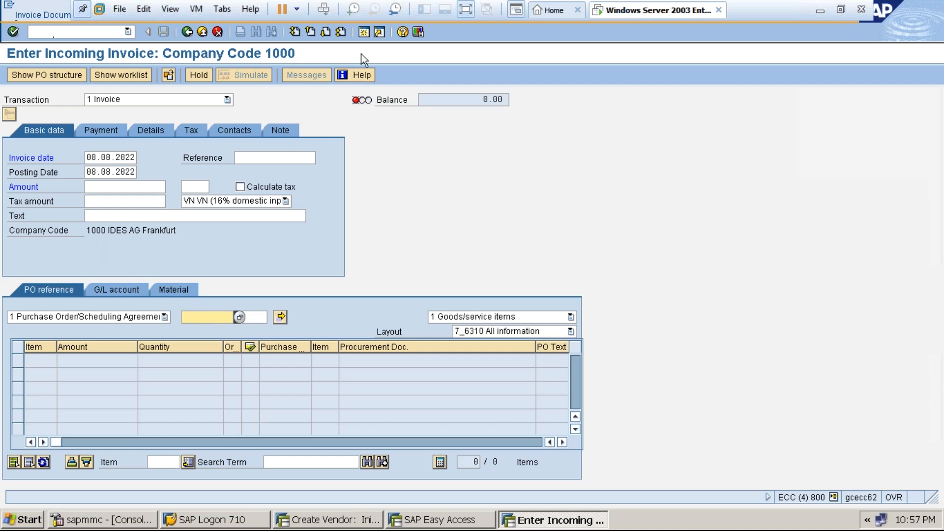
click(364, 36)
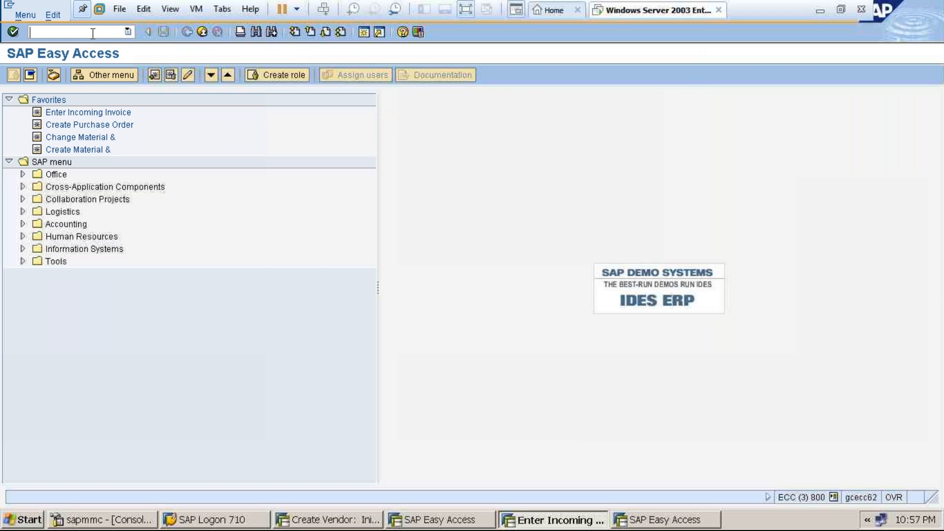
Display material document 3000126's purchase order data in MIGO (A04), then close that session.
text(miro)
key(Return)
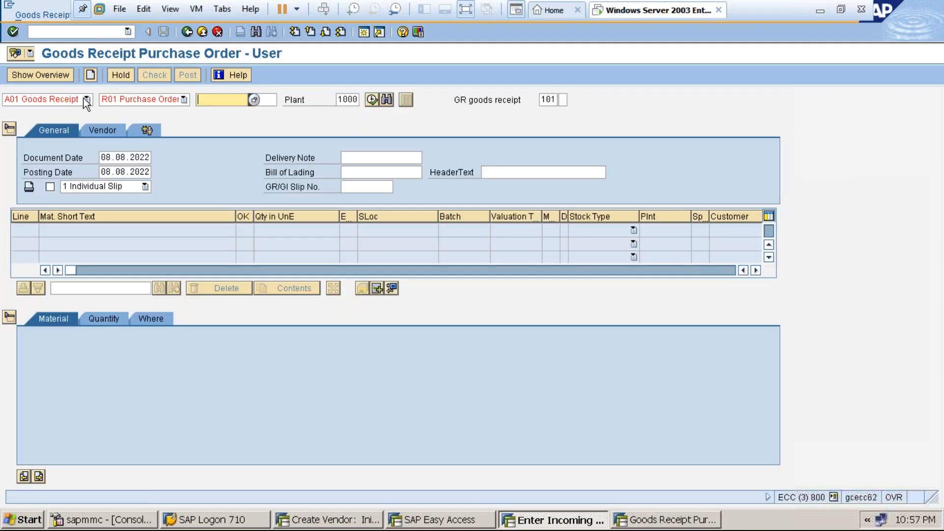
click(79, 98)
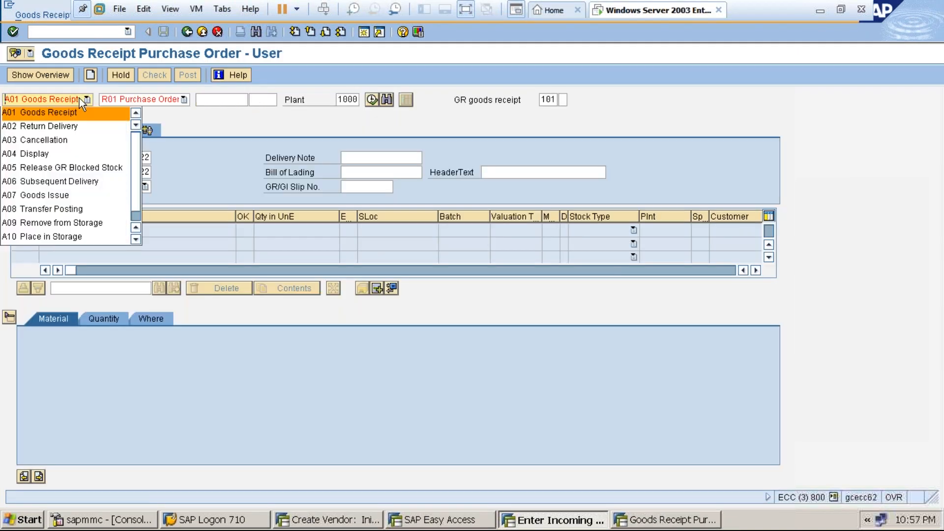
click(45, 157)
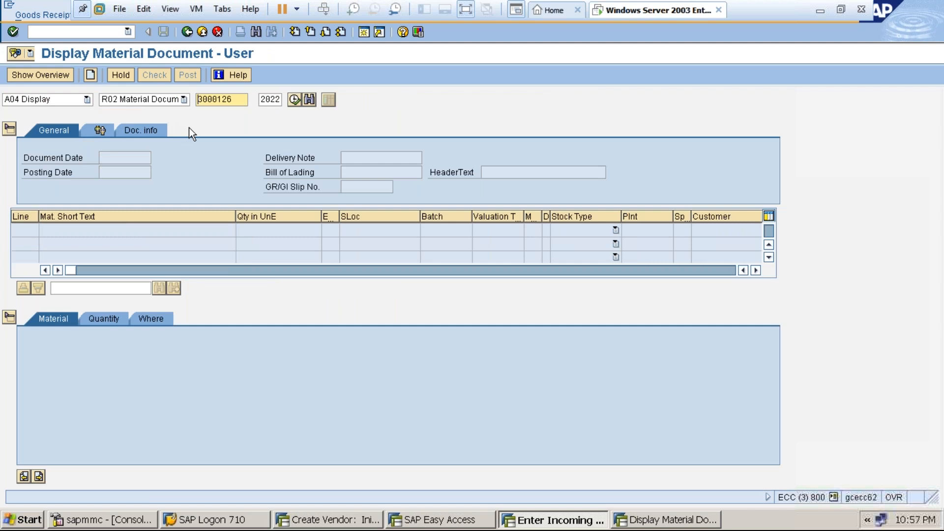
key(Return)
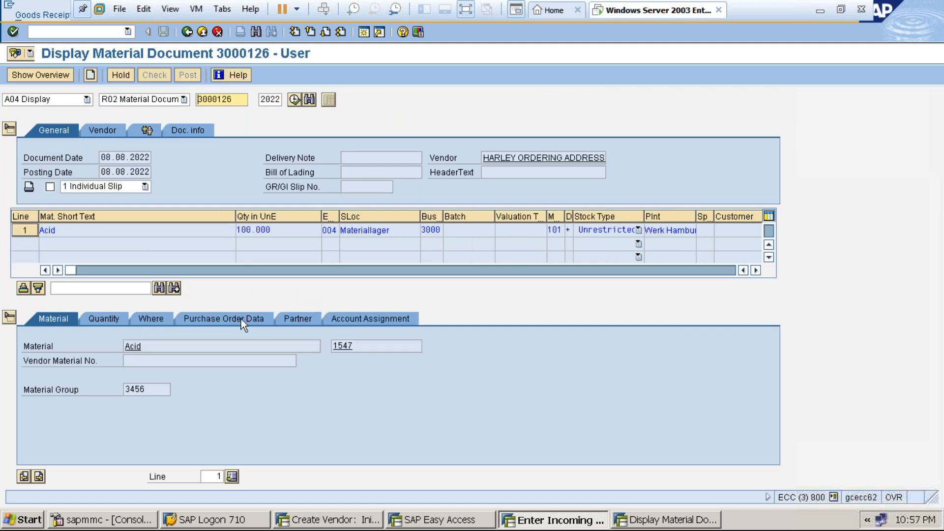
click(241, 318)
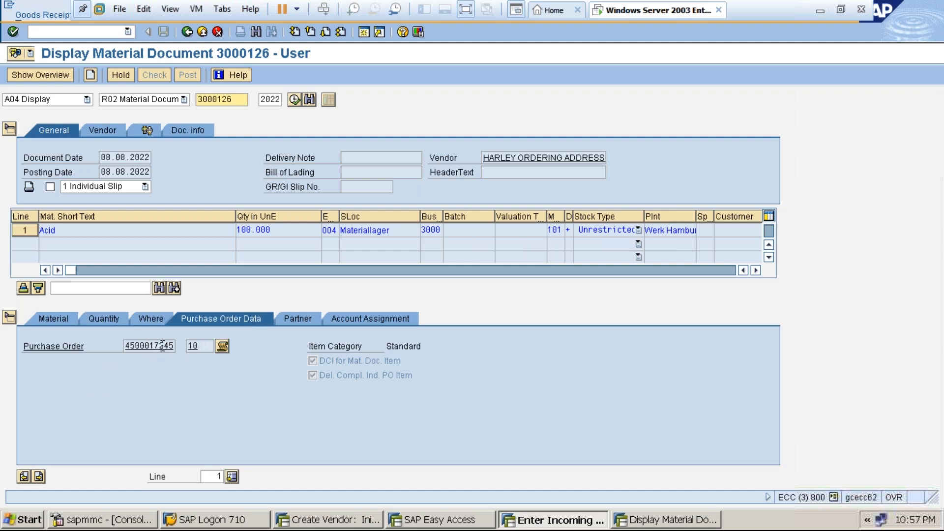
click(202, 32)
click(202, 32)
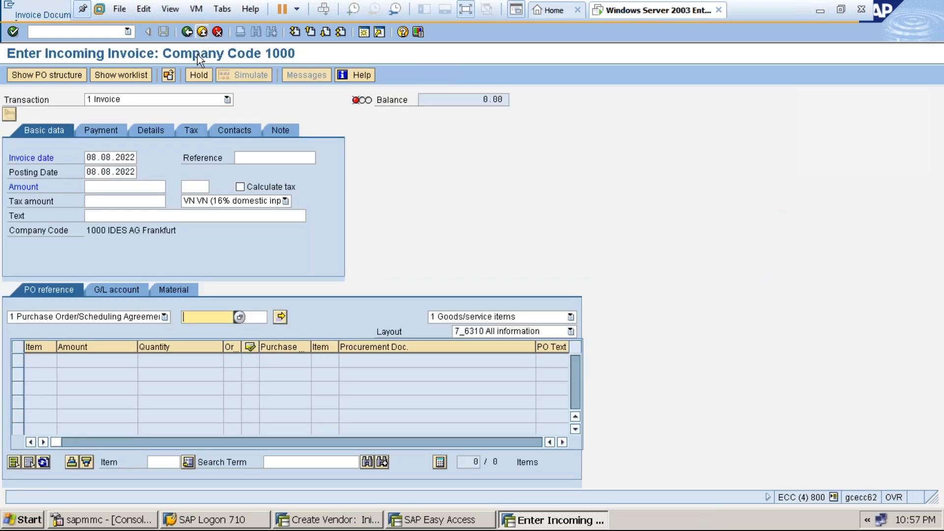
click(210, 319)
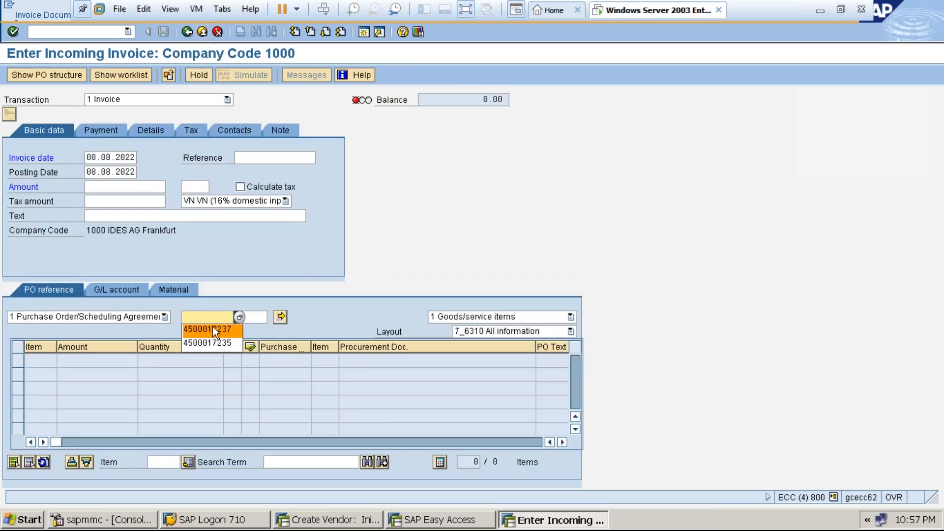
click(213, 327)
key(BackSpace)
key(BackSpace)
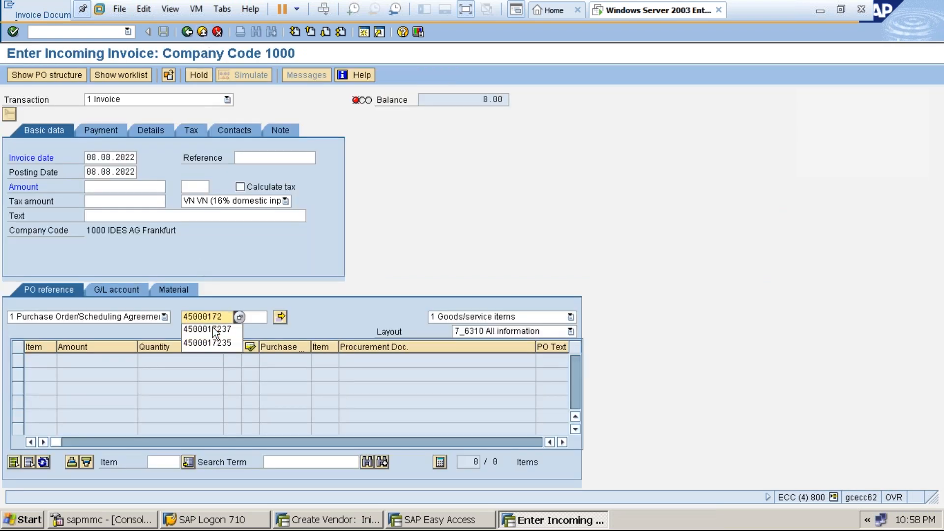
text(45)
key(Return)
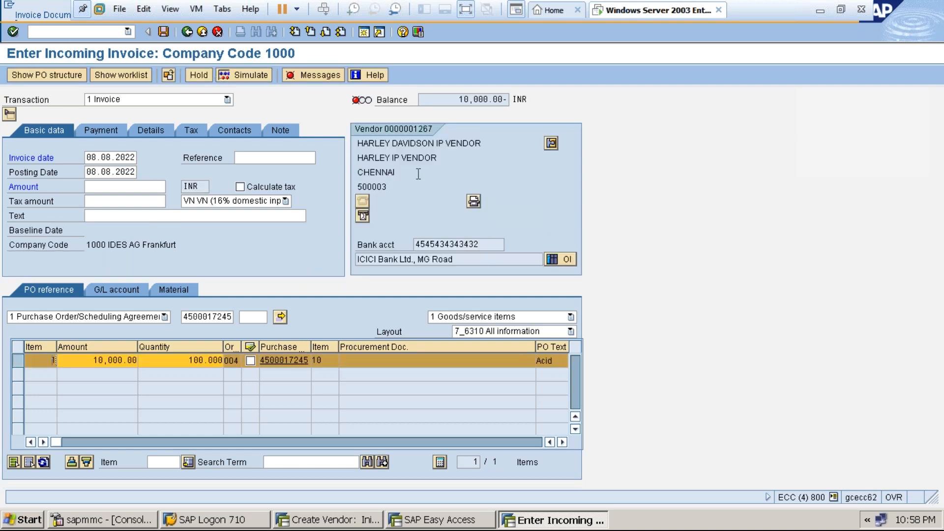
Review the vendor's name and city CHENNAI in the vendor details panel.
click(440, 156)
drag(440, 156, 359, 158)
click(368, 173)
click(484, 142)
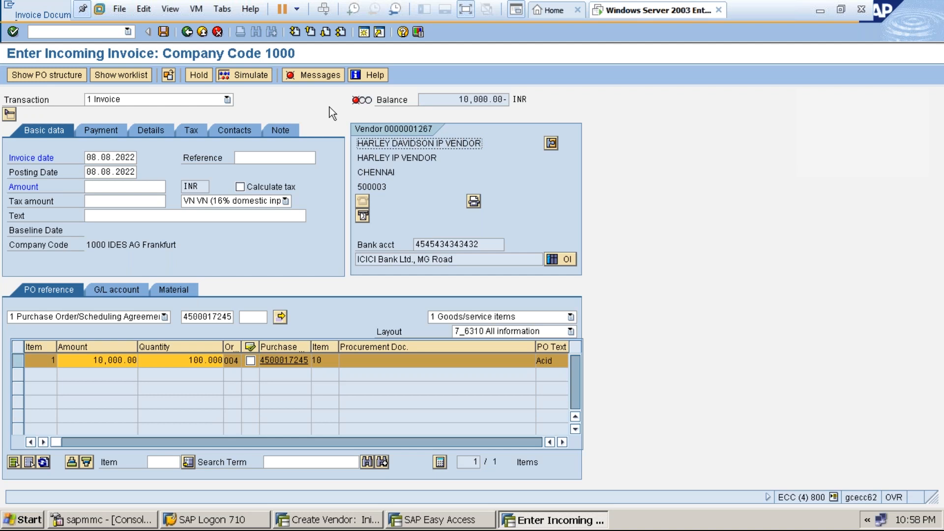
Turn on Calculate tax and set the payment baseline date to 08.08.2022.
click(462, 99)
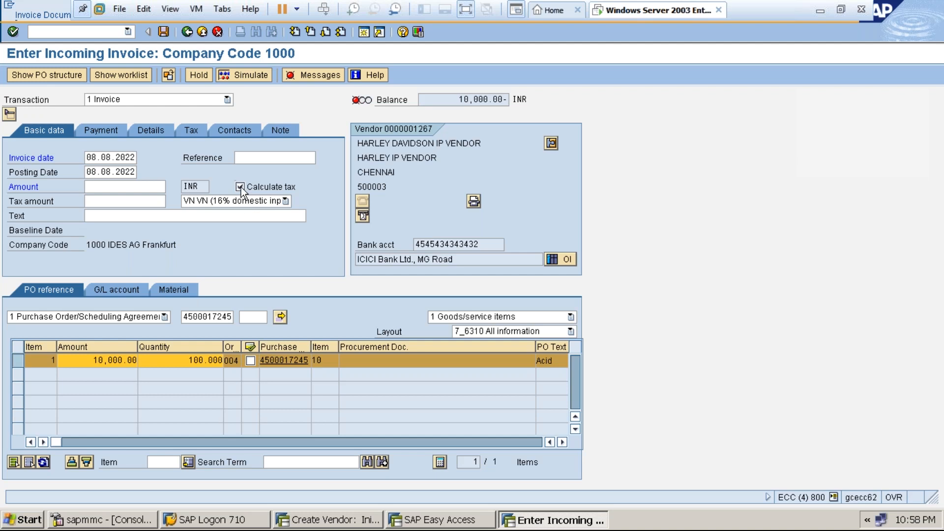
key(Return)
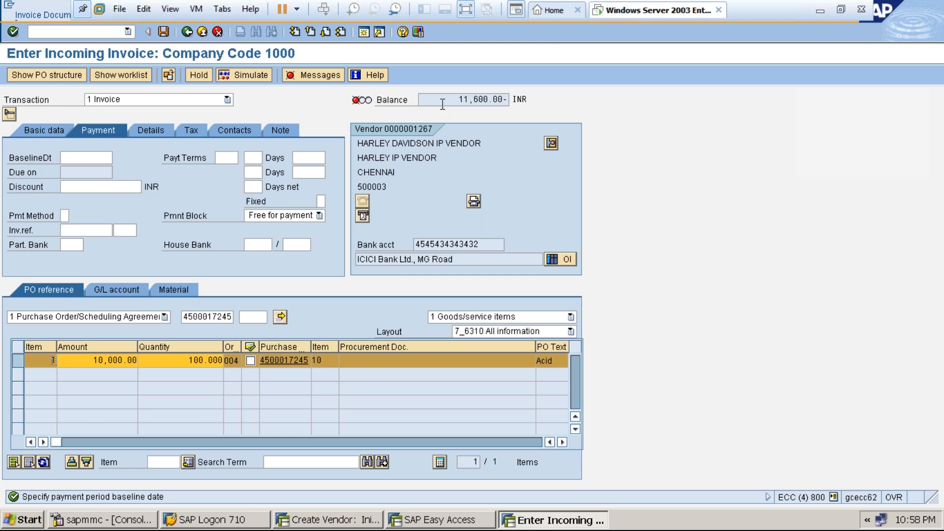
click(75, 158)
text(08)
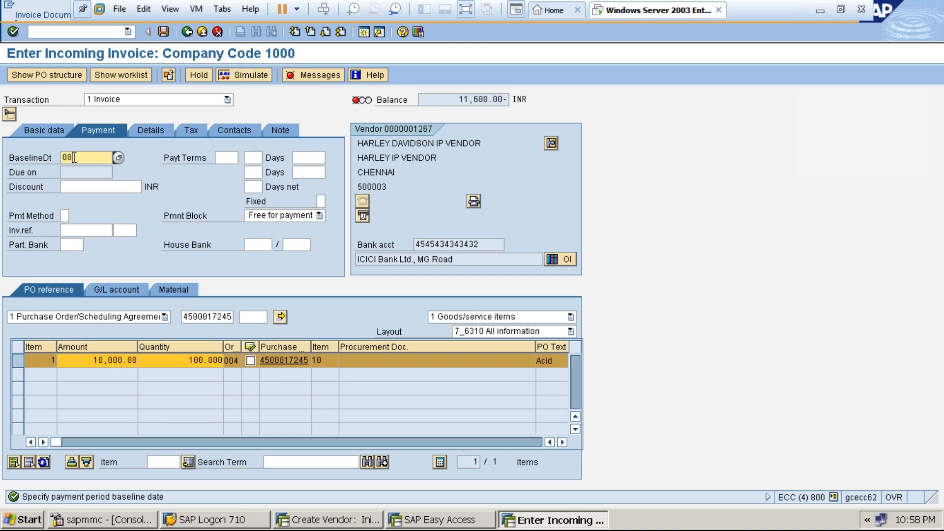
text(.08.2022)
key(Return)
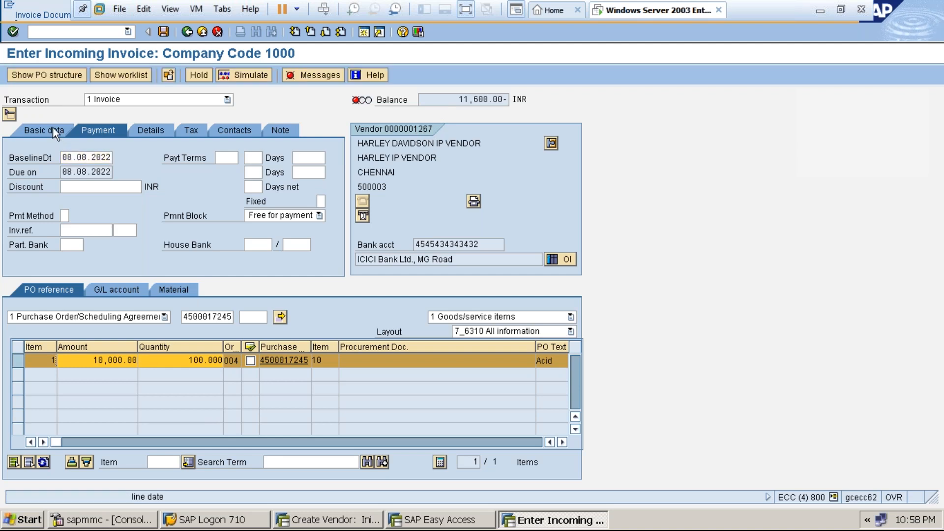
Enter invoice amount 11600 on Basic data so the balance reaches 0.00.
click(52, 127)
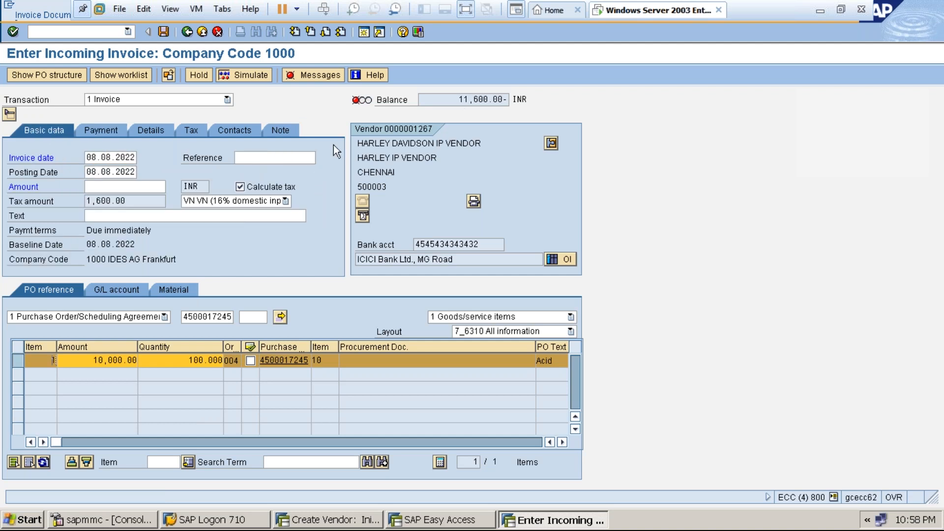
click(129, 185)
text(11600)
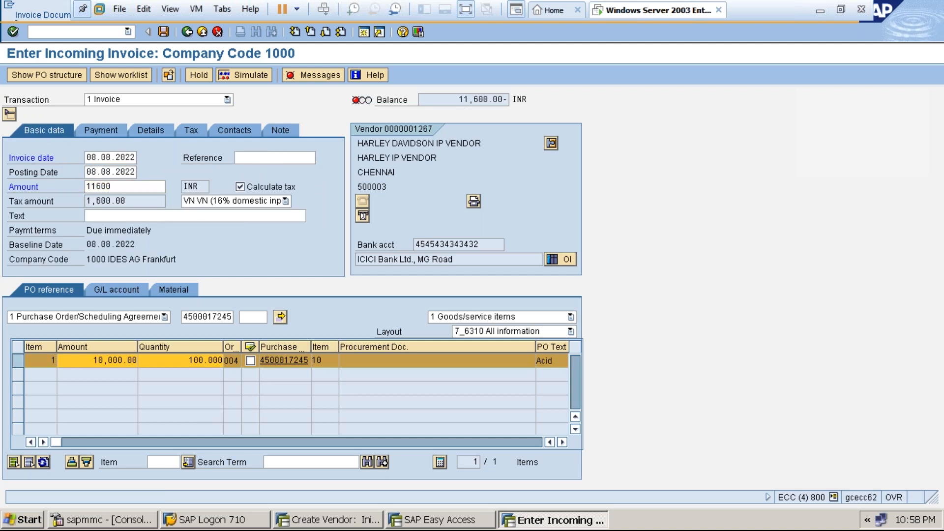
key(Return)
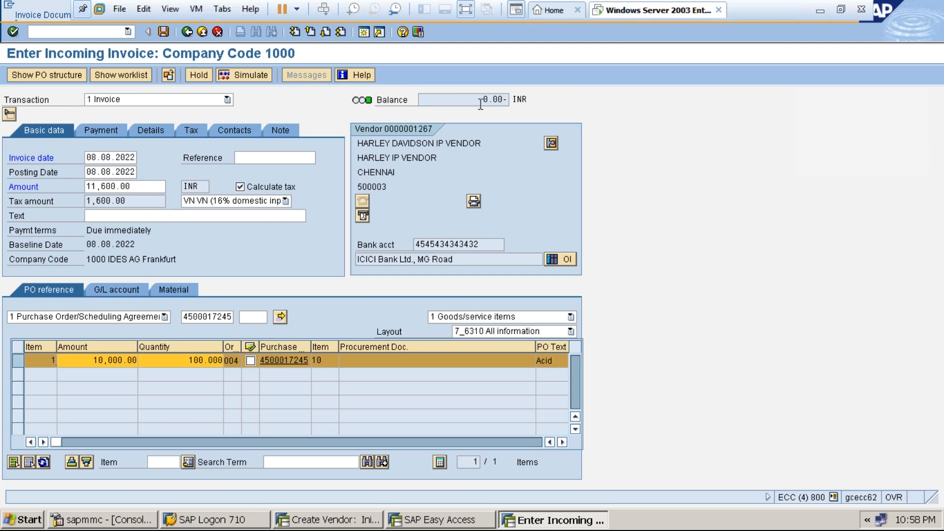
click(164, 31)
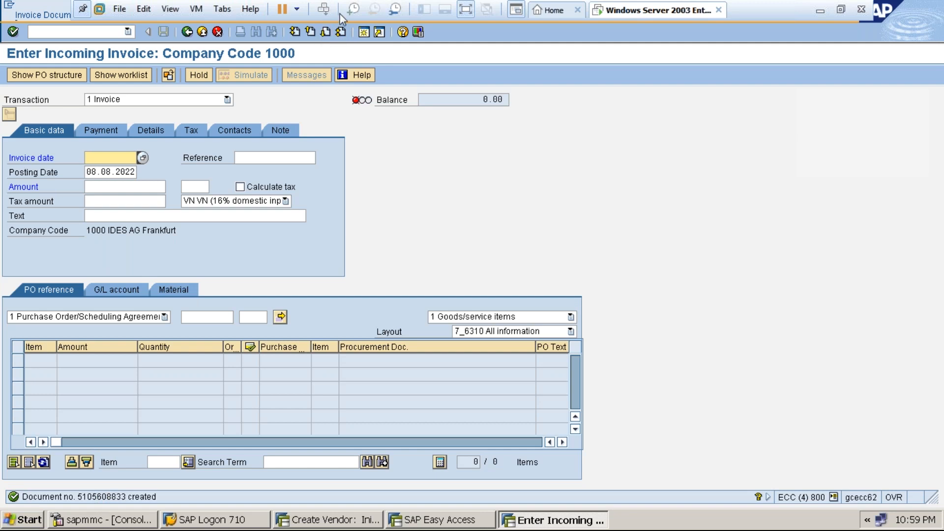
Exit full-screen view and suspend the Windows Server 2003 virtual machine.
click(466, 12)
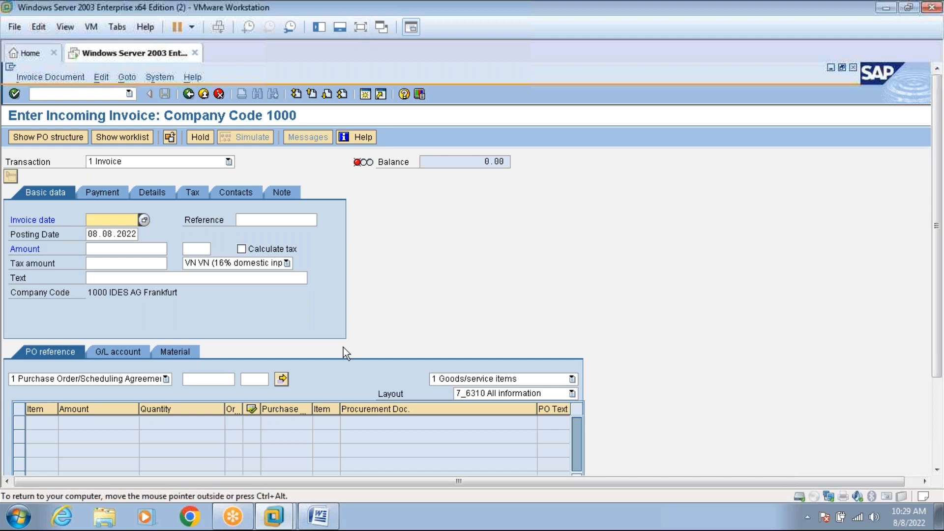
click(192, 27)
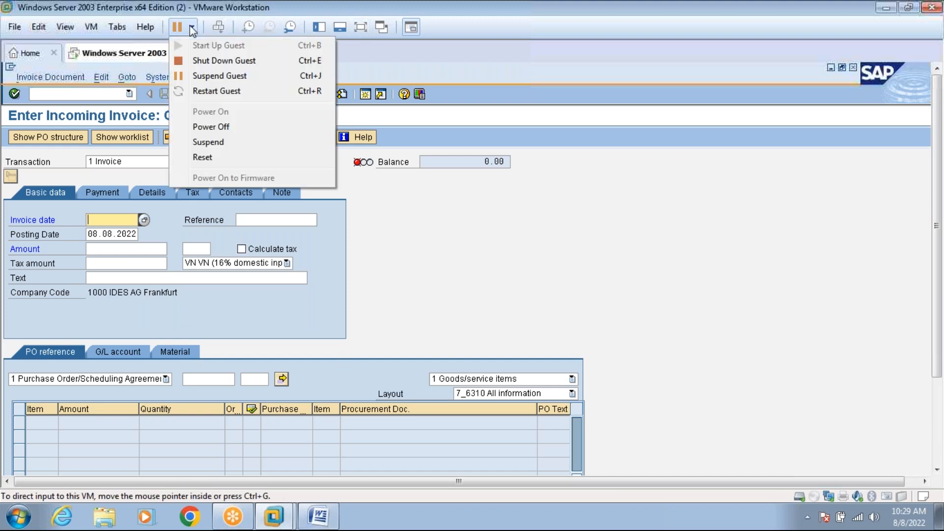
click(208, 142)
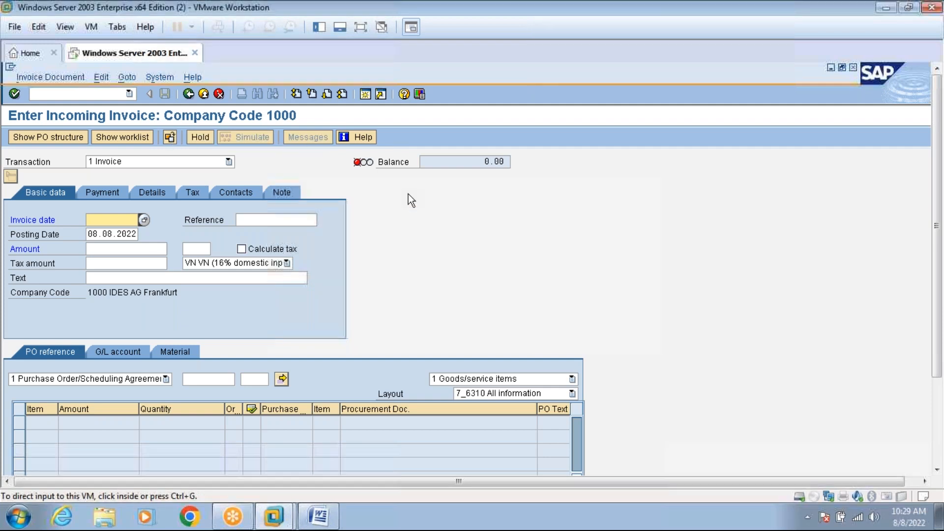